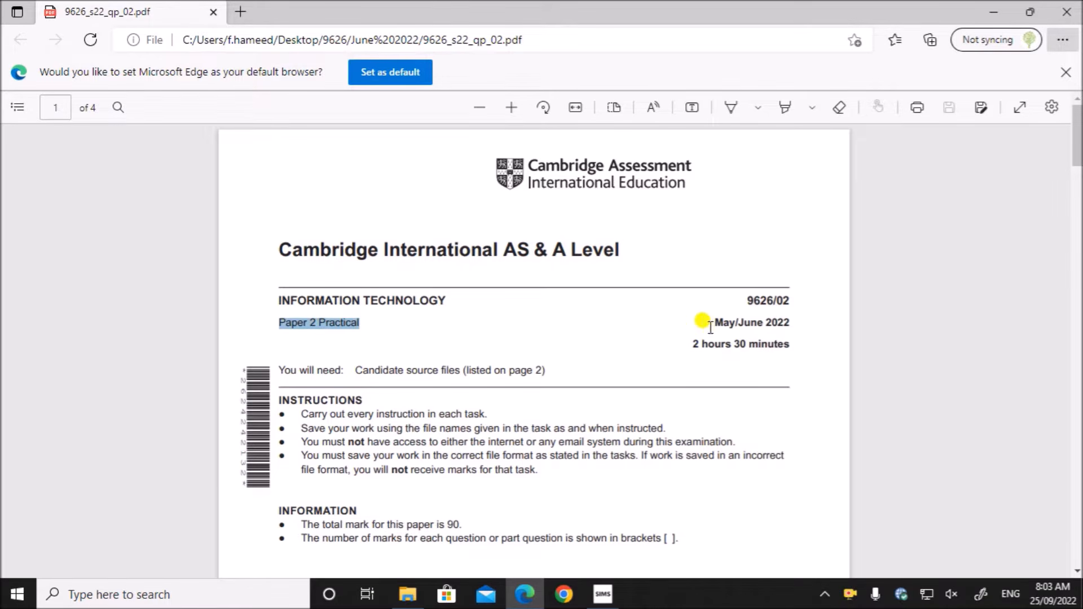
- Read the 9626/02 exam paper's introduction and task 1 on page 2, and check the folder of supplied source files
scroll(496, 404, "down", 12)
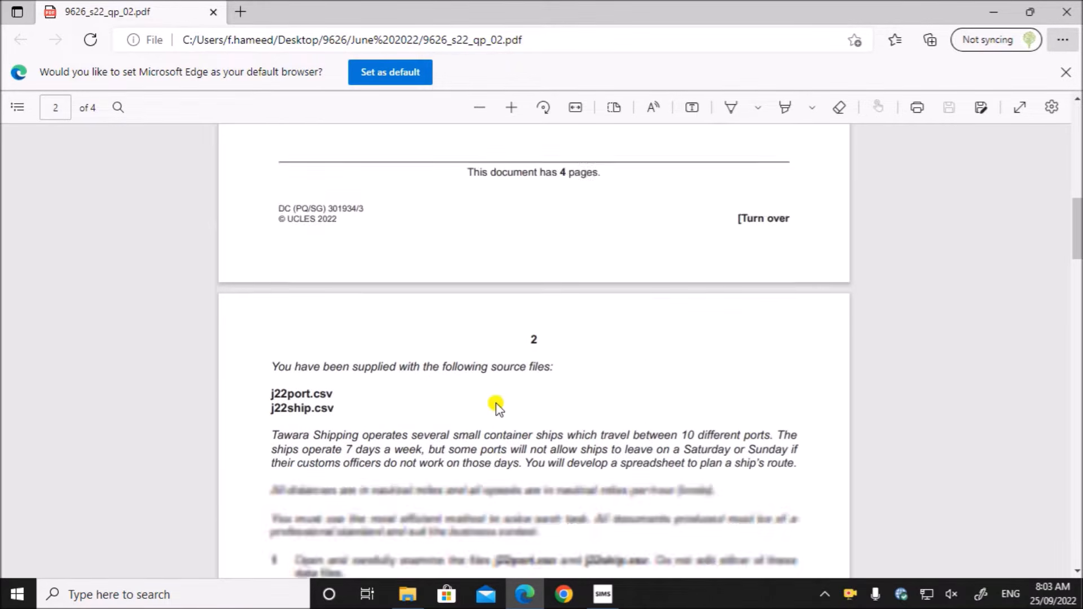
scroll(495, 404, "down", 3)
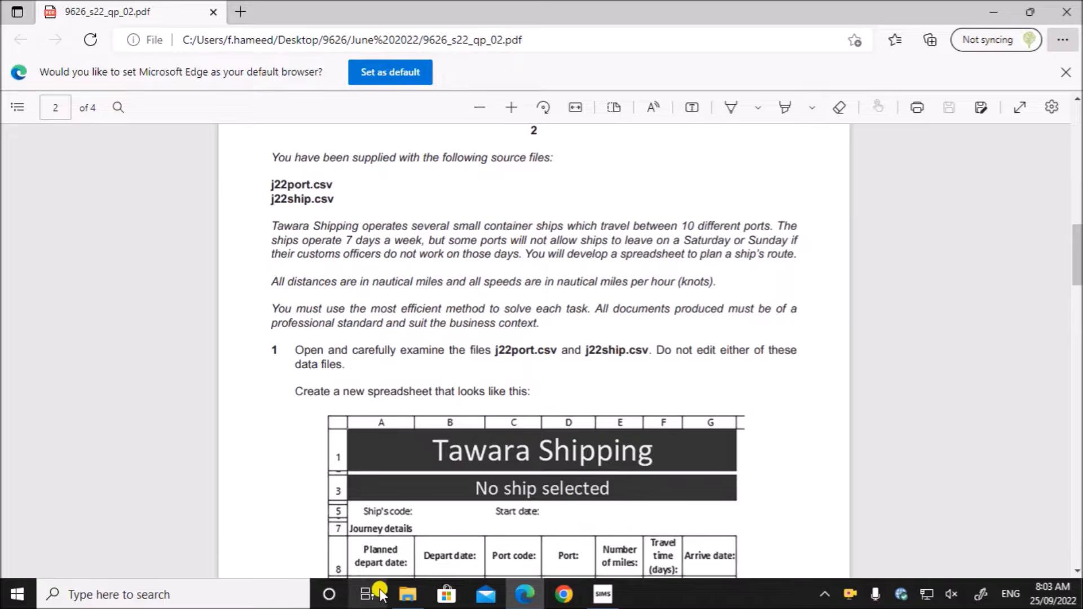
left_click(402, 596)
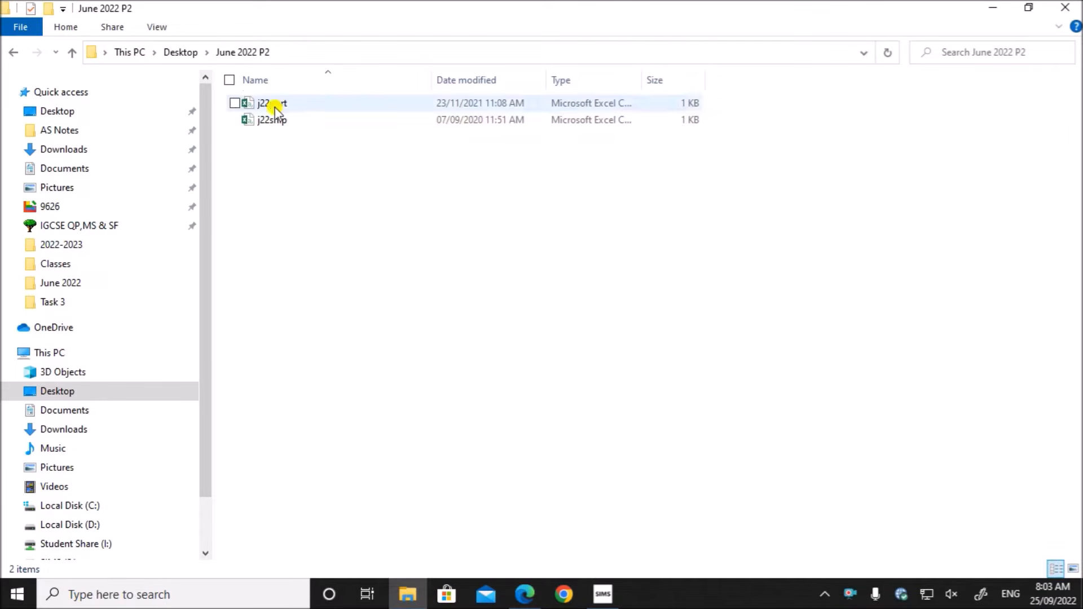
left_click(524, 594)
scroll(381, 283, "down", 1)
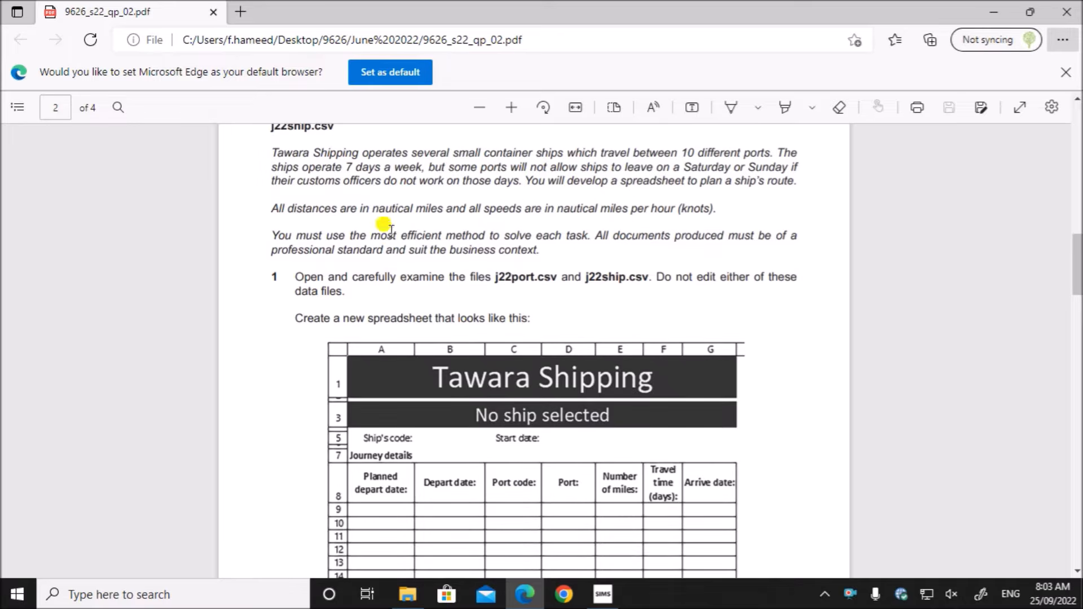
scroll(451, 180, "up", 1)
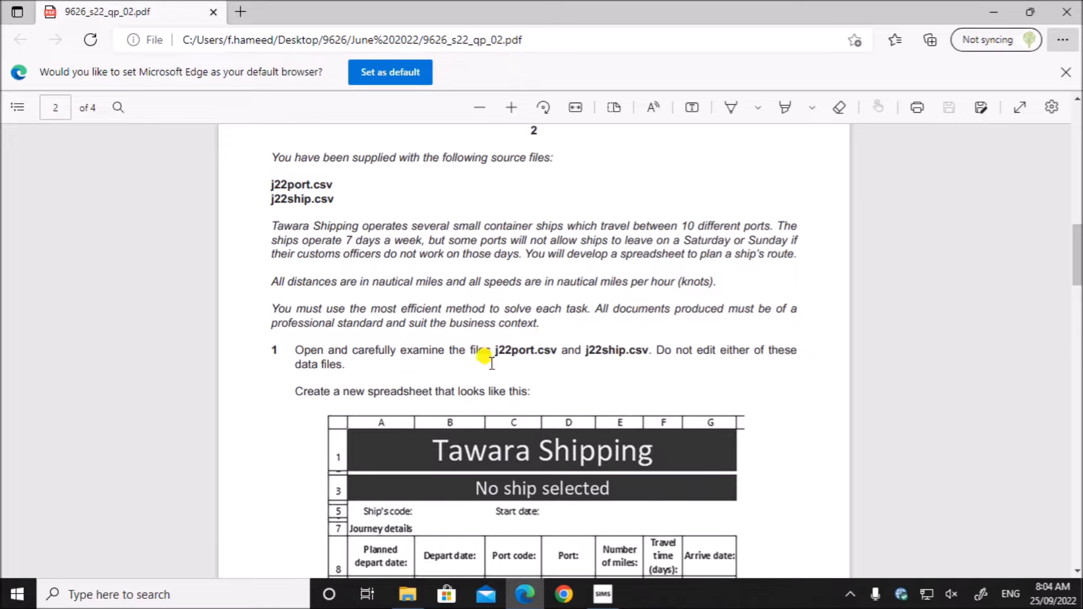
scroll(486, 359, "down", 3)
scroll(488, 355, "up", 2)
left_click_drag(383, 281, 653, 280)
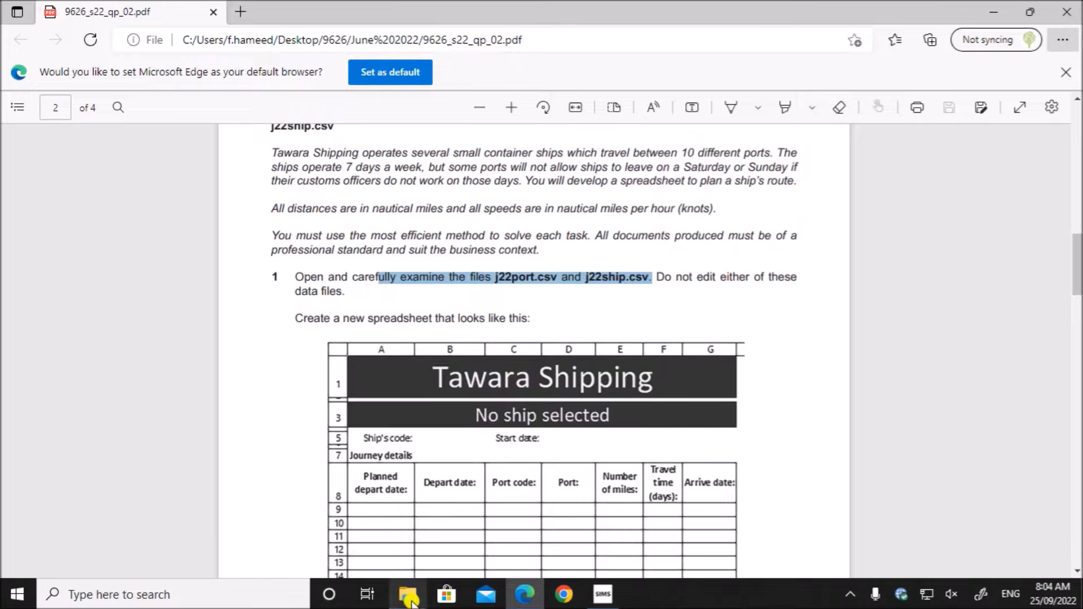
- Open the source files j22port and j22ship from the June 2022 P2 folder in File Explorer
left_click(407, 594)
double_click(277, 103)
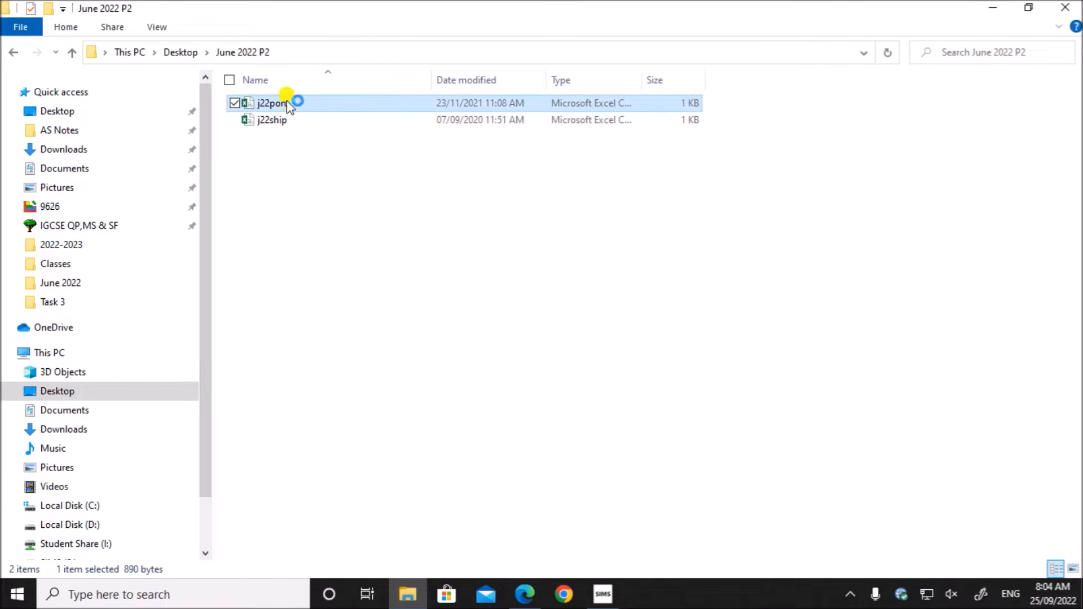
double_click(282, 120)
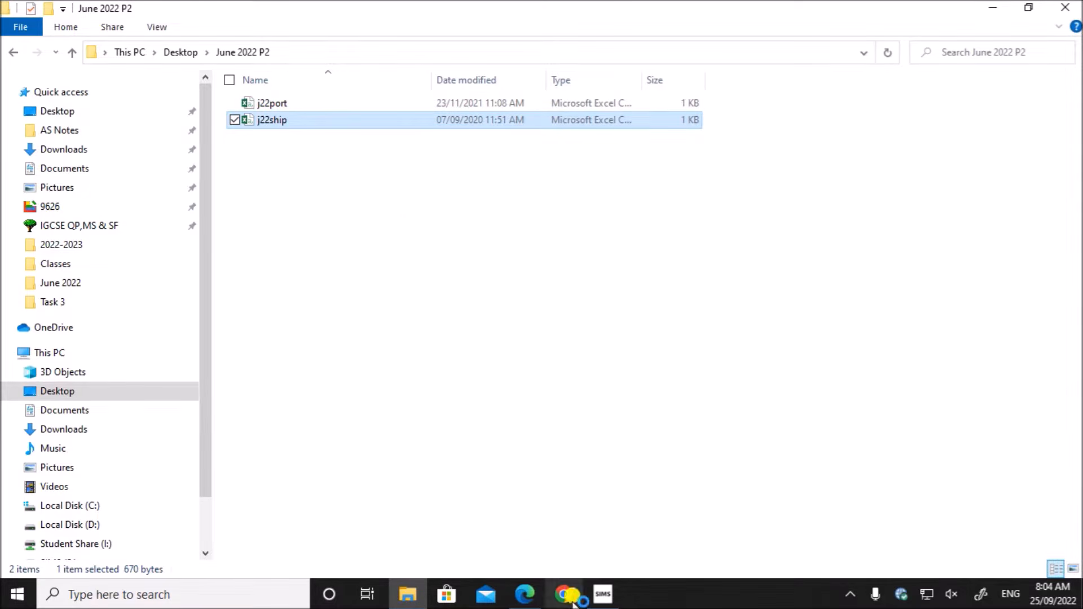
- Return to the exam paper in Edge and read task 1's instruction about not editing the data files
left_click(525, 597)
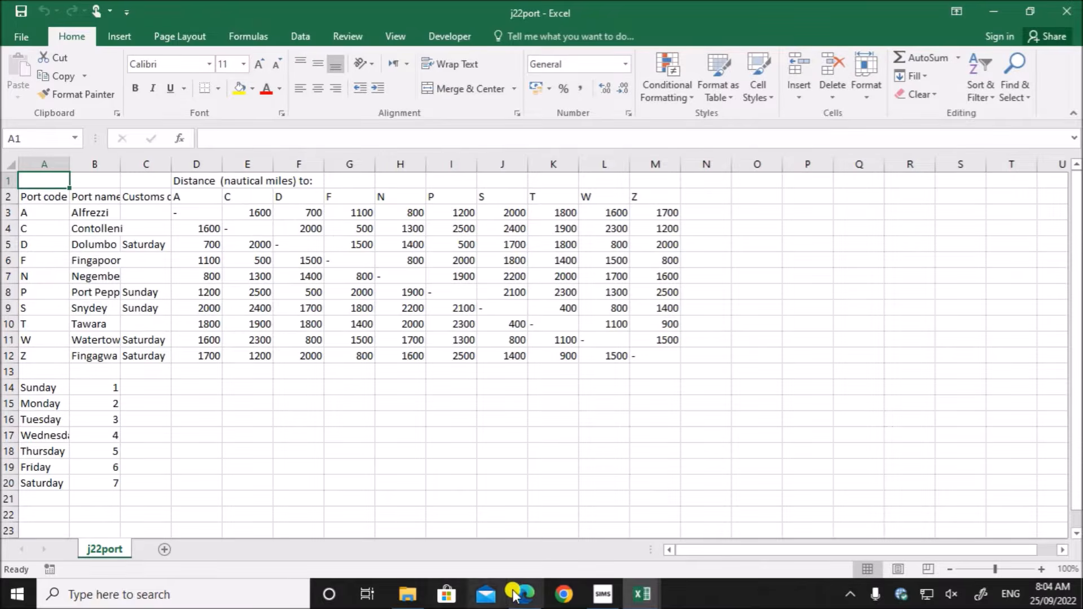
left_click(521, 595)
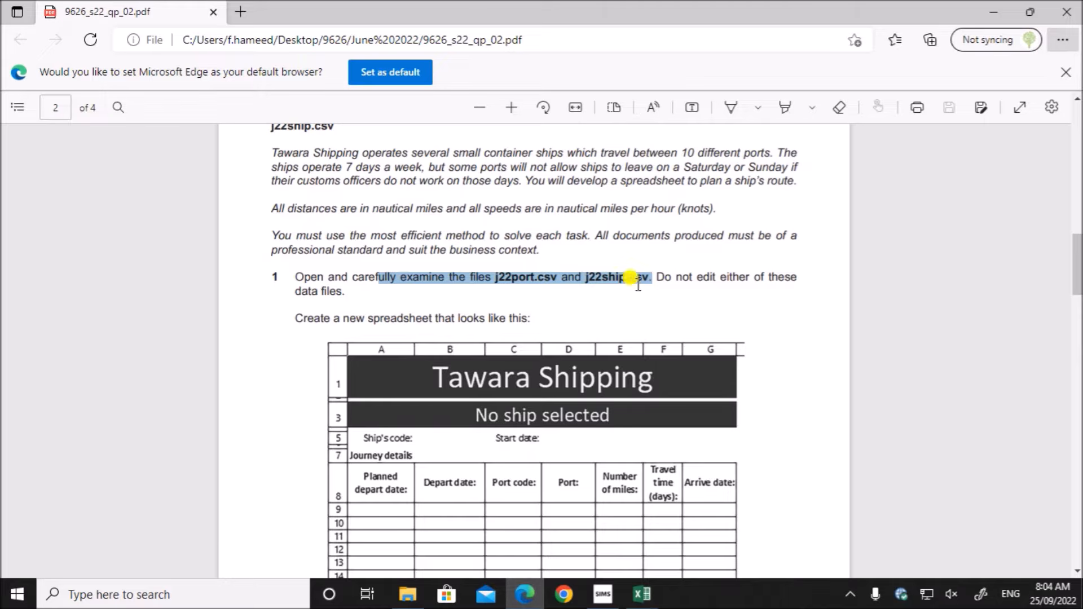
left_click(651, 267)
left_click_drag(651, 267, 795, 273)
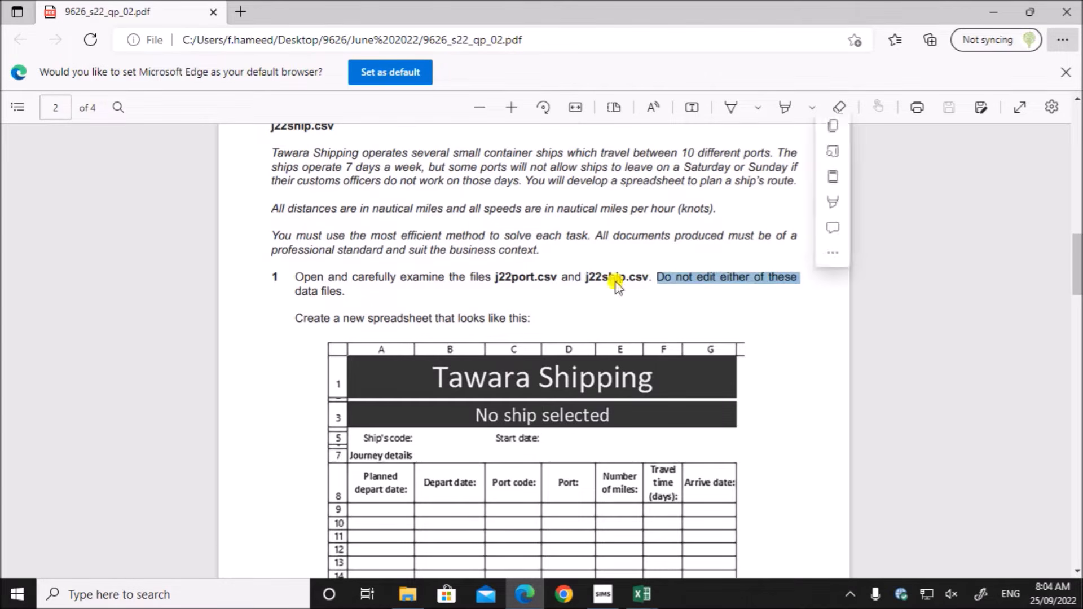
left_click(513, 300)
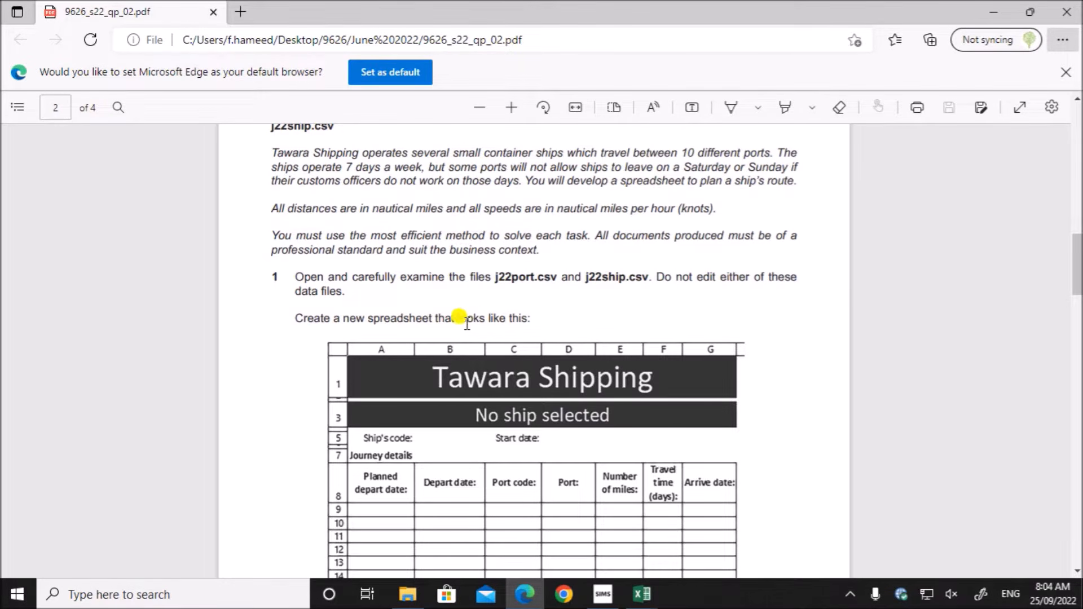
- Switch to the empty Excel window that has no workbook and close it
left_click(642, 594)
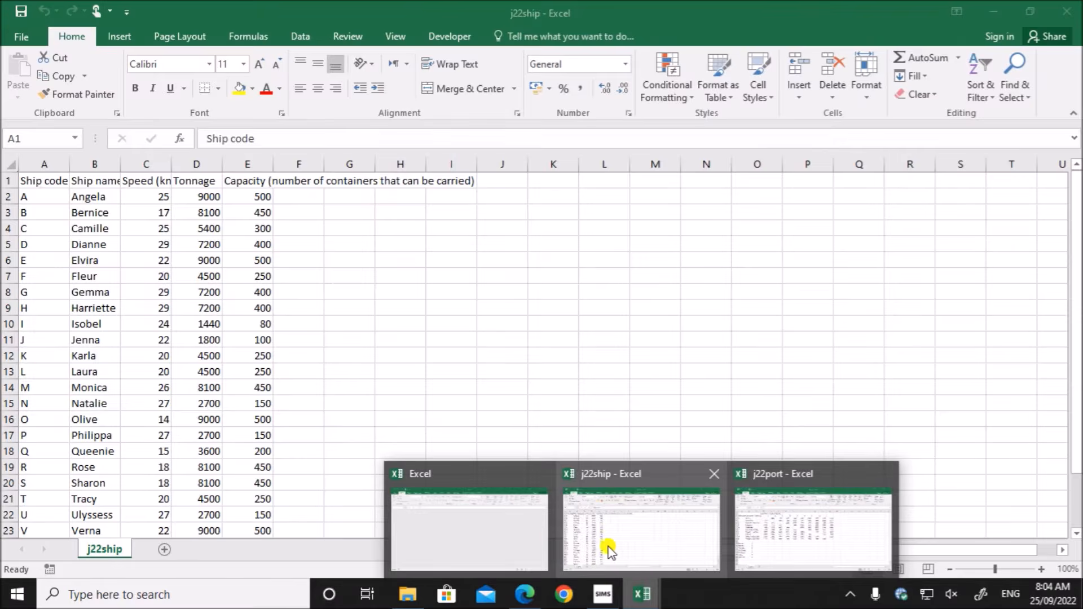
left_click(515, 539)
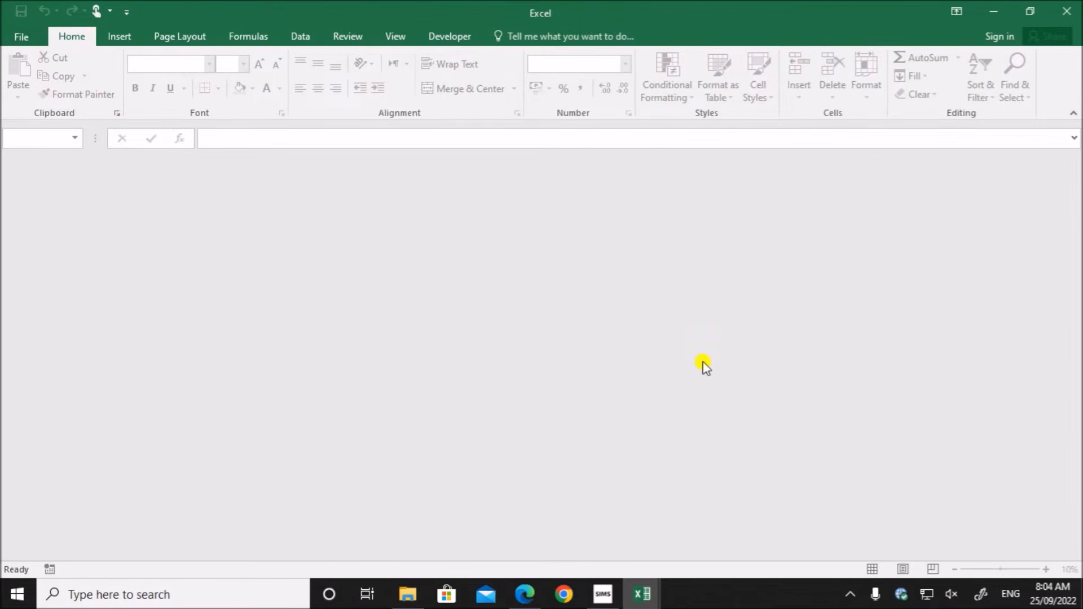
left_click(1065, 12)
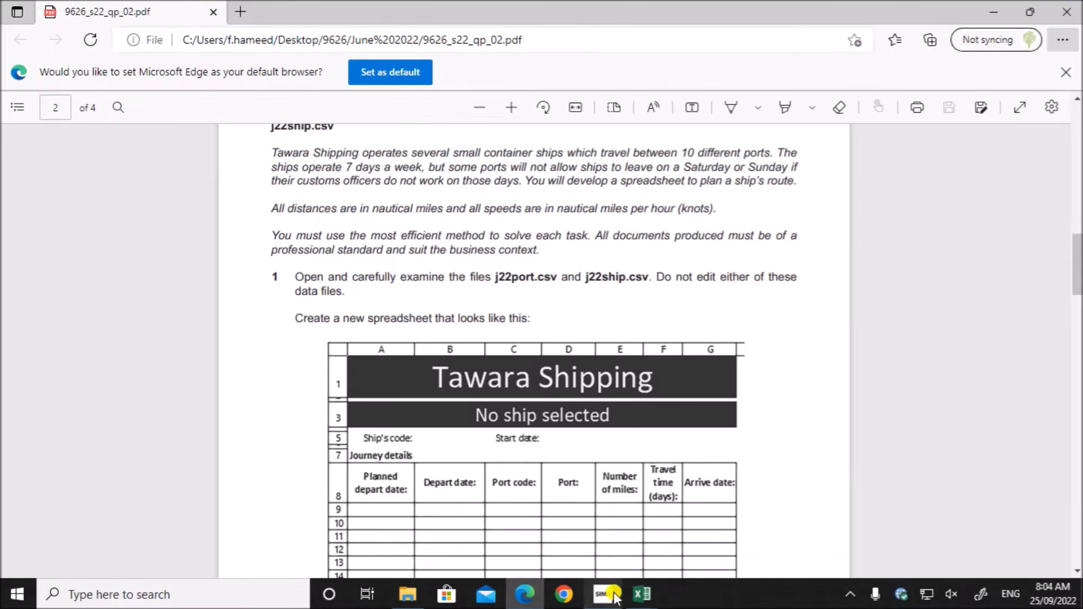
- Switch to the j22ship workbook in Excel and auto-fit all its columns to show the full ship data
left_click(643, 594)
left_click(590, 546)
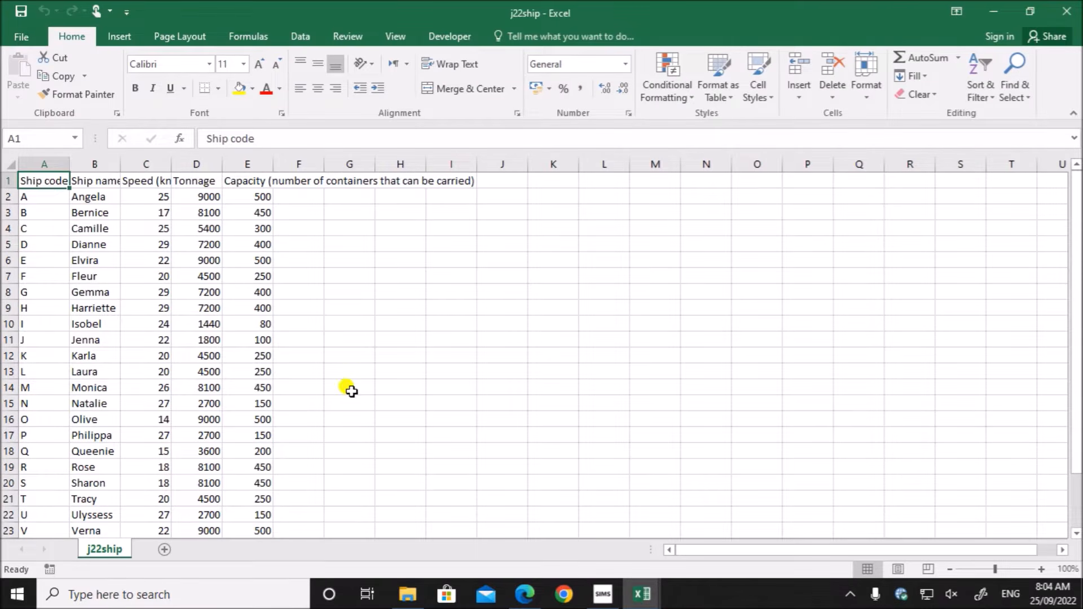
left_click(379, 374)
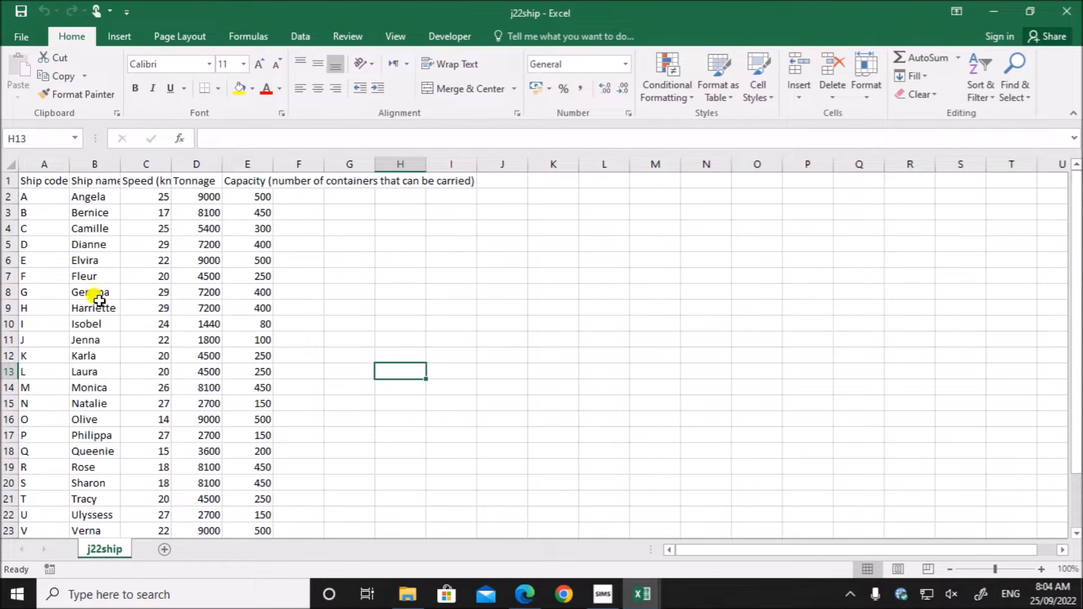
left_click(54, 243)
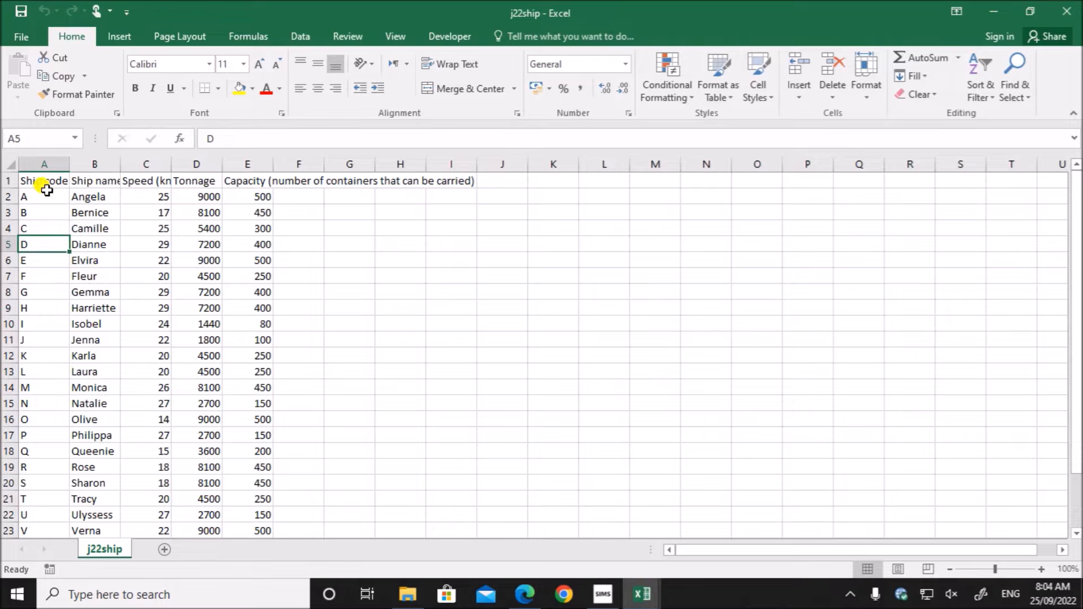
left_click(11, 163)
double_click(70, 164)
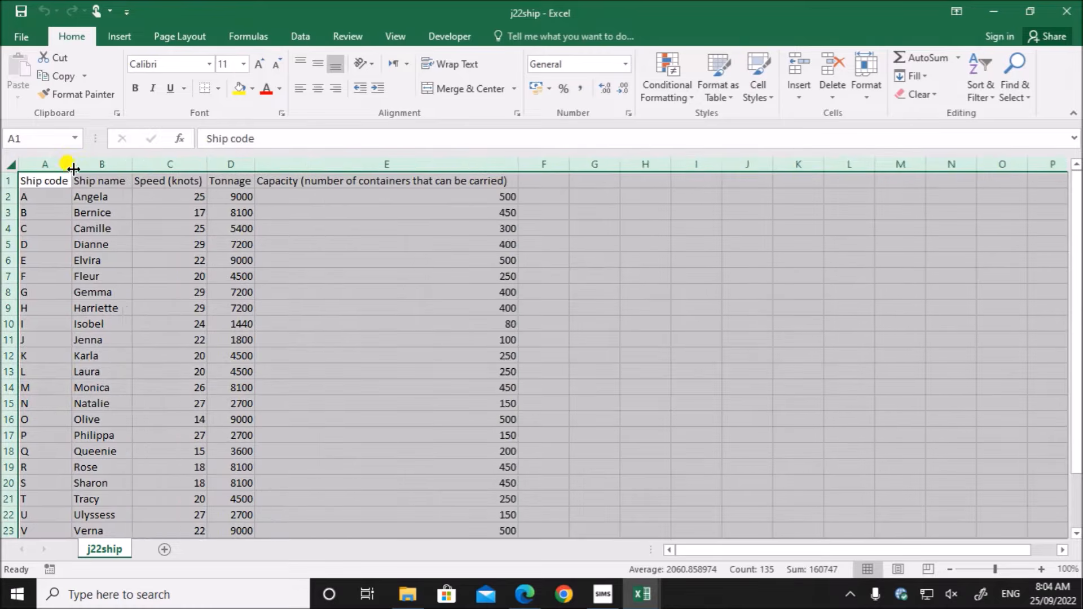
left_click(74, 197)
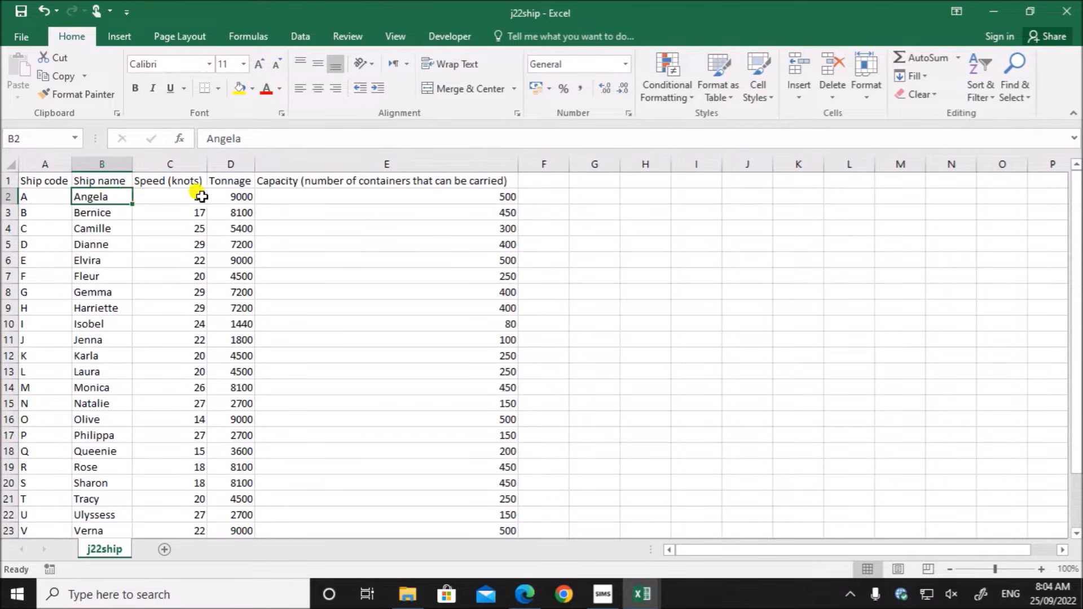
- Switch to the j22port workbook and auto-fit all its columns to show the full port data
mouse_move(641, 594)
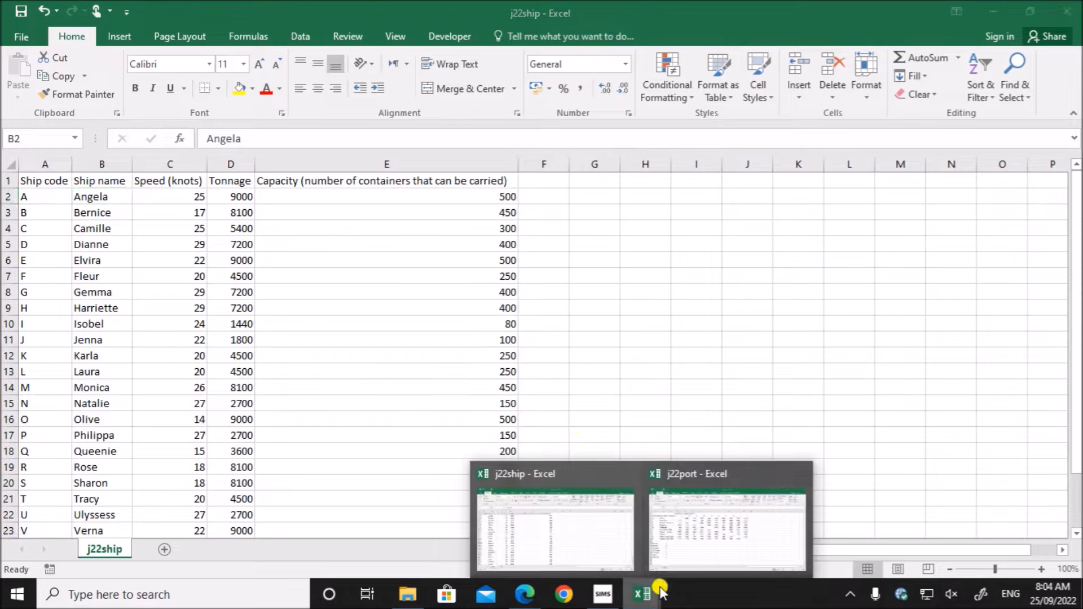
left_click(688, 551)
left_click(12, 165)
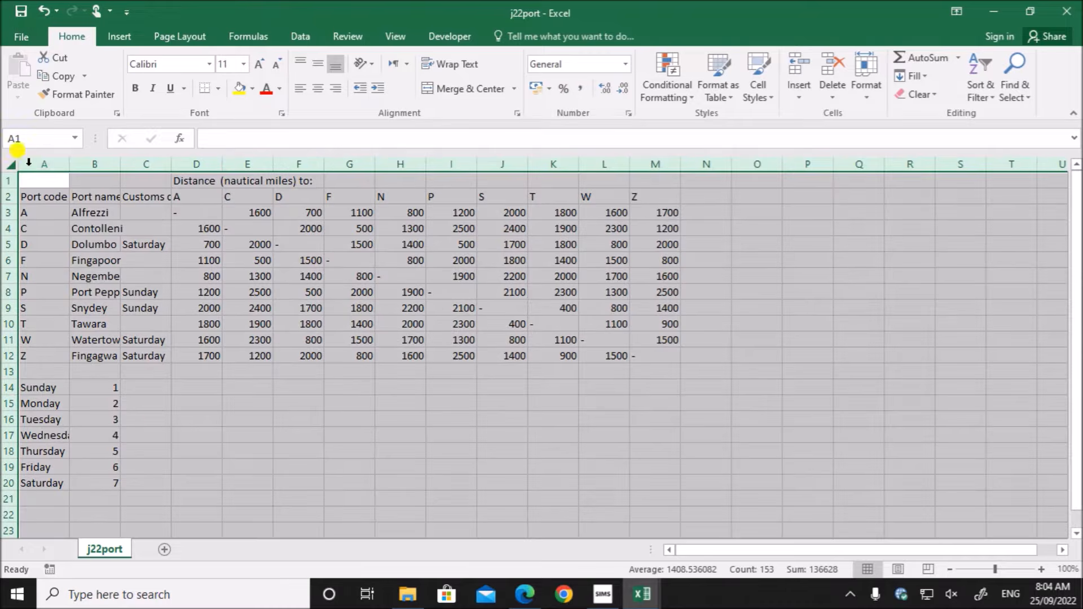
double_click(68, 164)
left_click(267, 325)
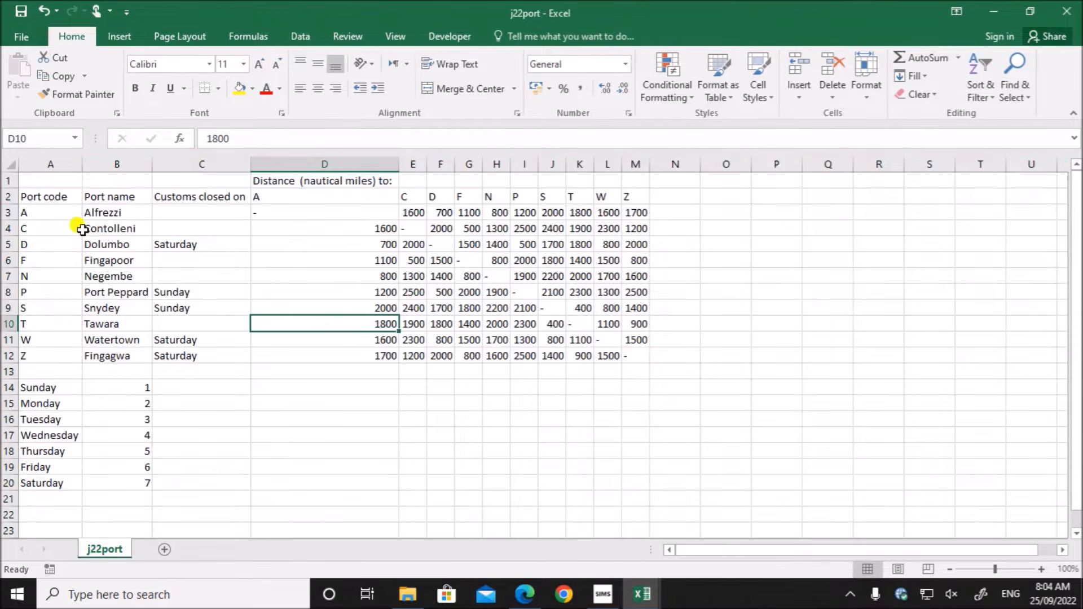
- Examine the port codes, the port names and the days on which customs is closed
left_click_drag(55, 201, 43, 354)
left_click(148, 198)
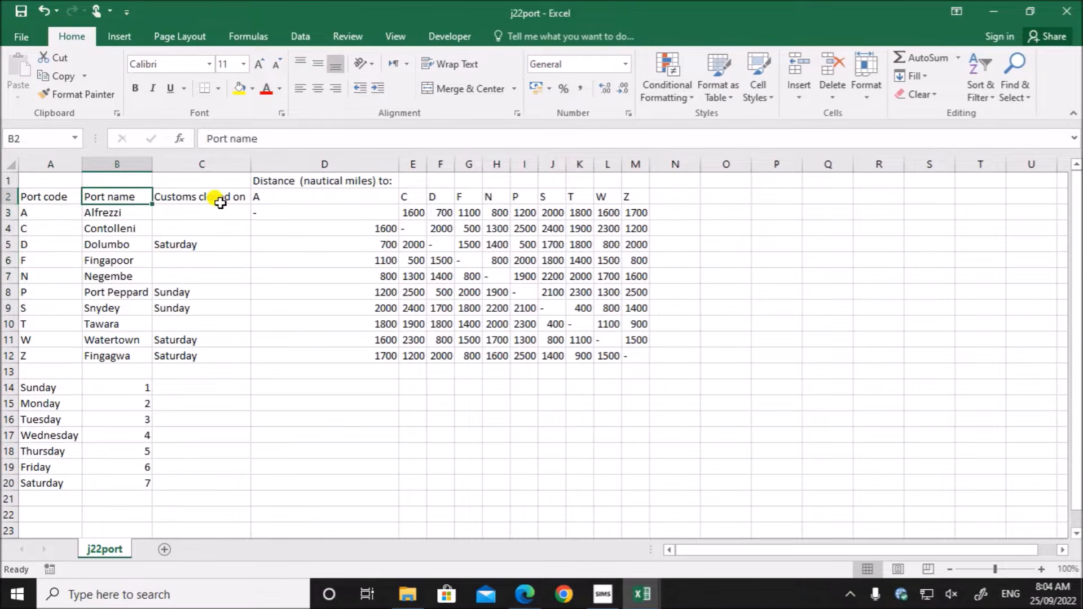
left_click(198, 245)
left_click(202, 290)
left_click(202, 307)
left_click(93, 274)
left_click_drag(202, 236, 202, 357)
left_click(353, 371)
- Examine the distances between ports in D3:M12 and the weekday numbering list in A14:B20
left_click_drag(346, 213, 635, 360)
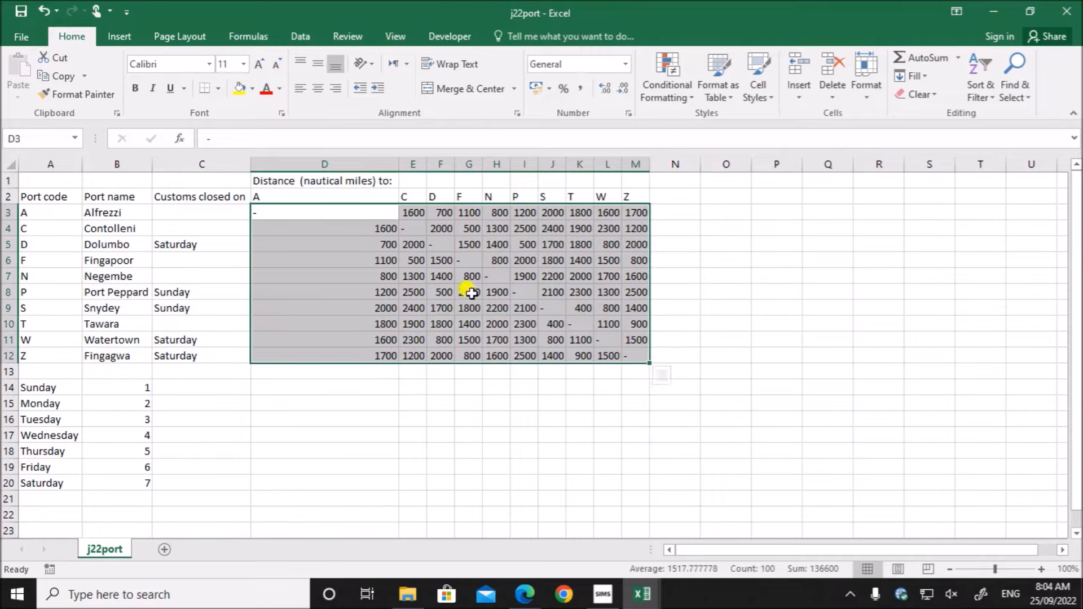
left_click(41, 213)
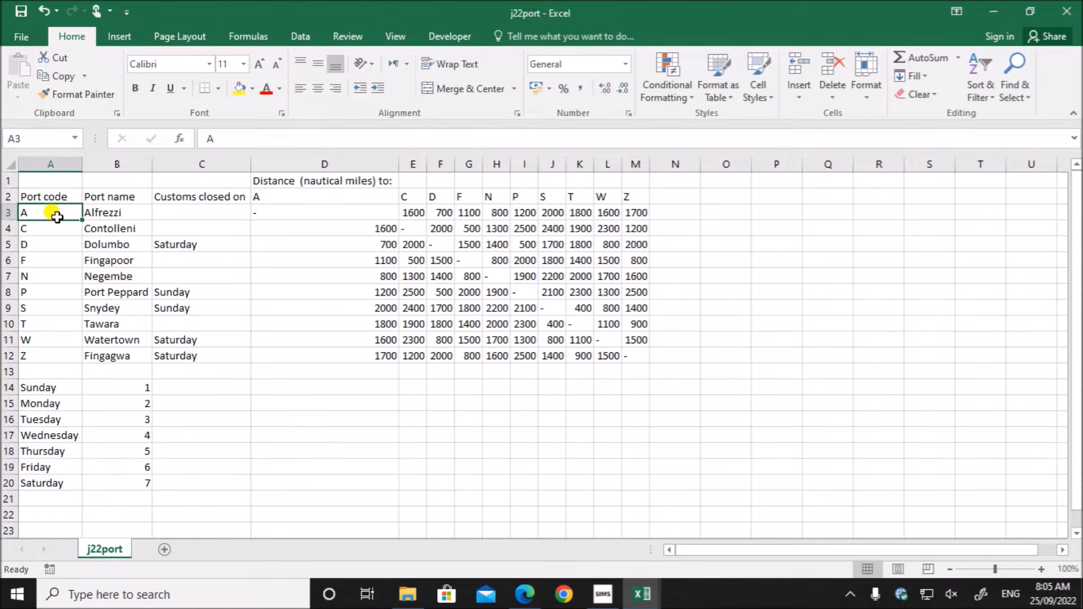
left_click(402, 212)
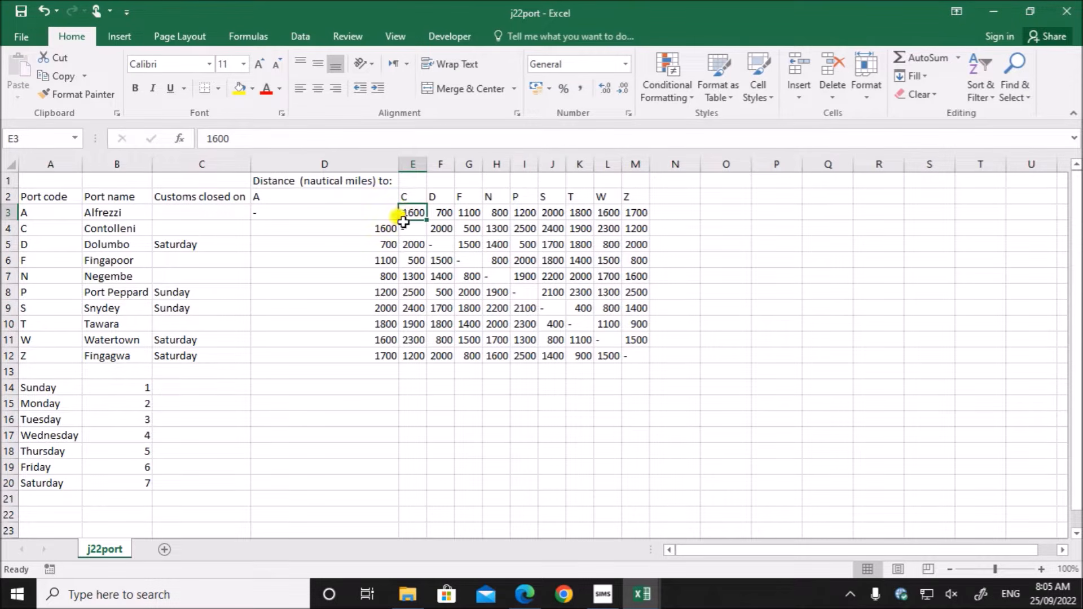
left_click(457, 305)
left_click_drag(40, 387, 146, 490)
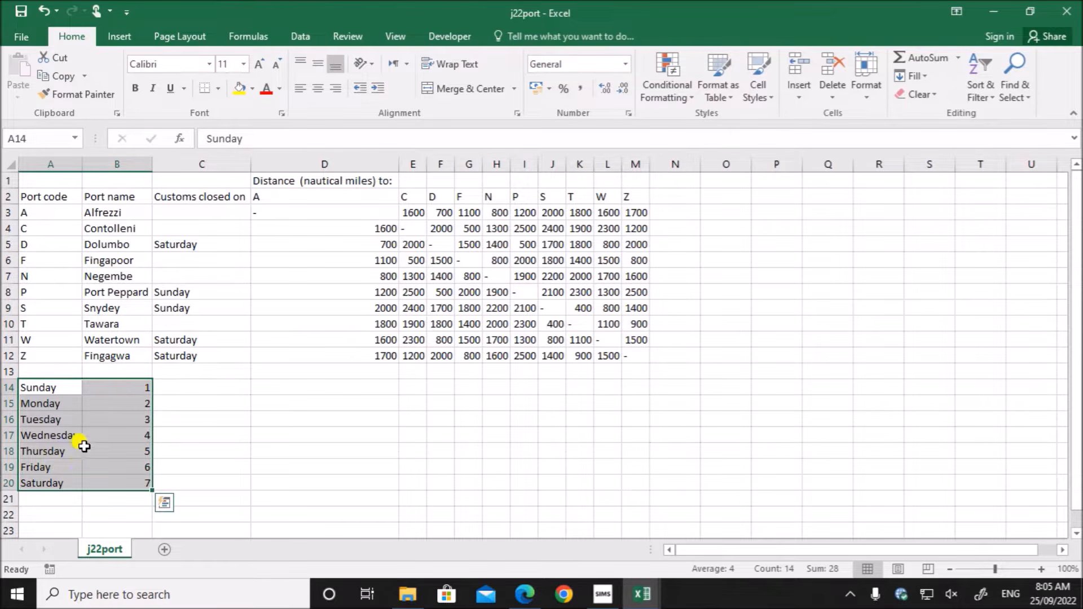
left_click(129, 389)
left_click(51, 389)
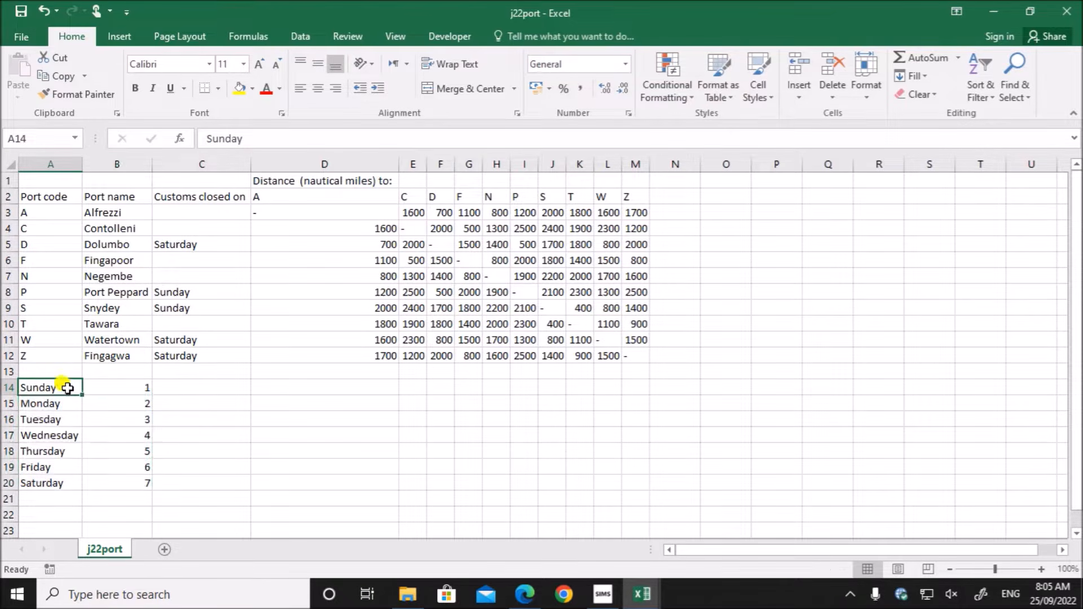
left_click(117, 391)
left_click_drag(46, 408, 52, 414)
left_click(144, 402)
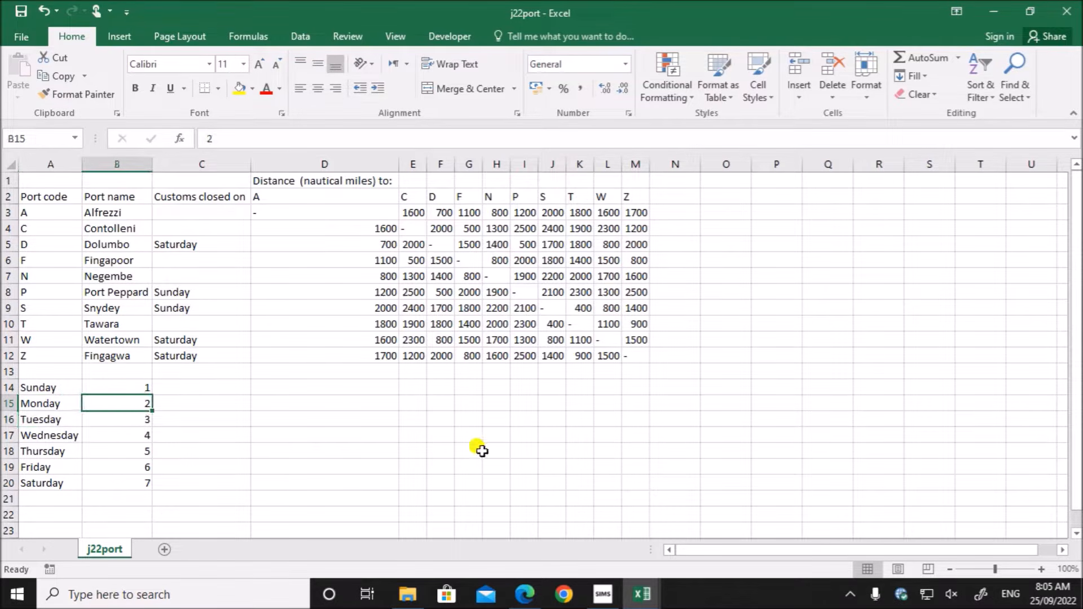
- Check the spreadsheet layout required by task 1 in the exam paper, and create a new blank workbook in Excel
left_click(524, 594)
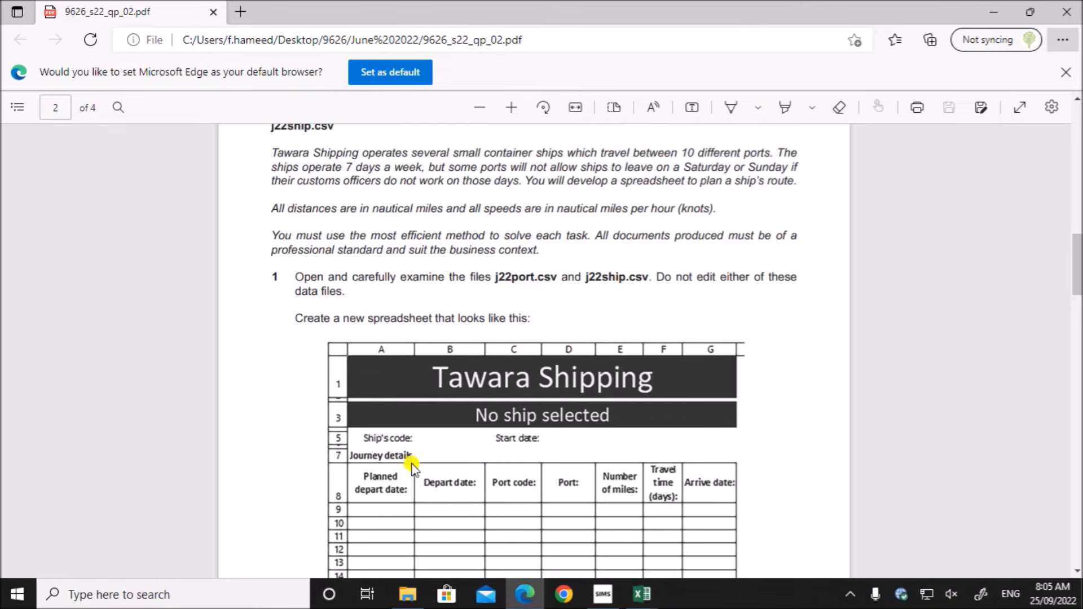
scroll(406, 442, "down", 2)
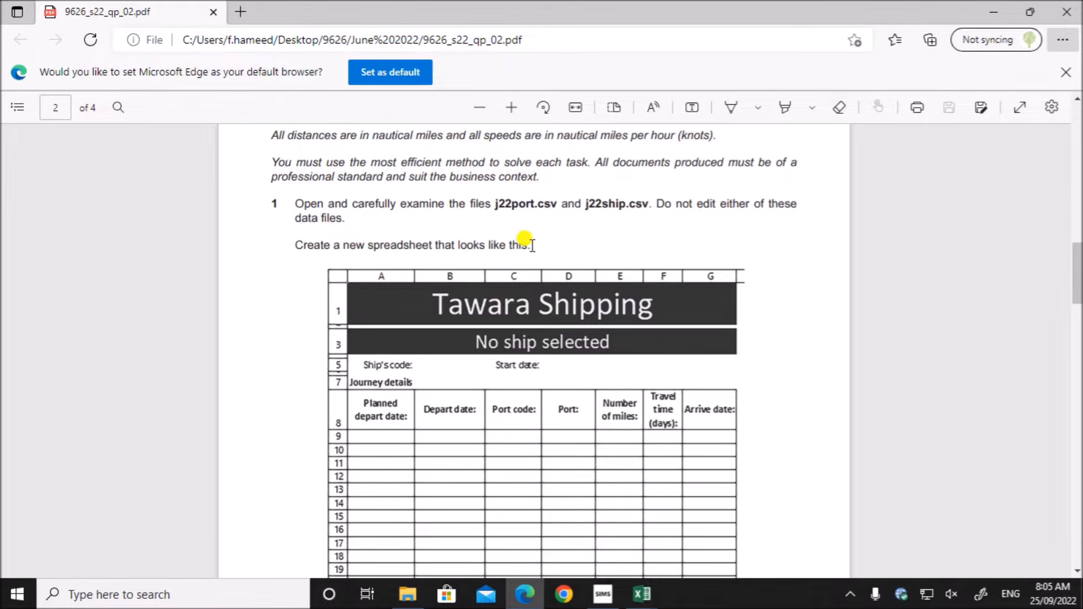
left_click(642, 594)
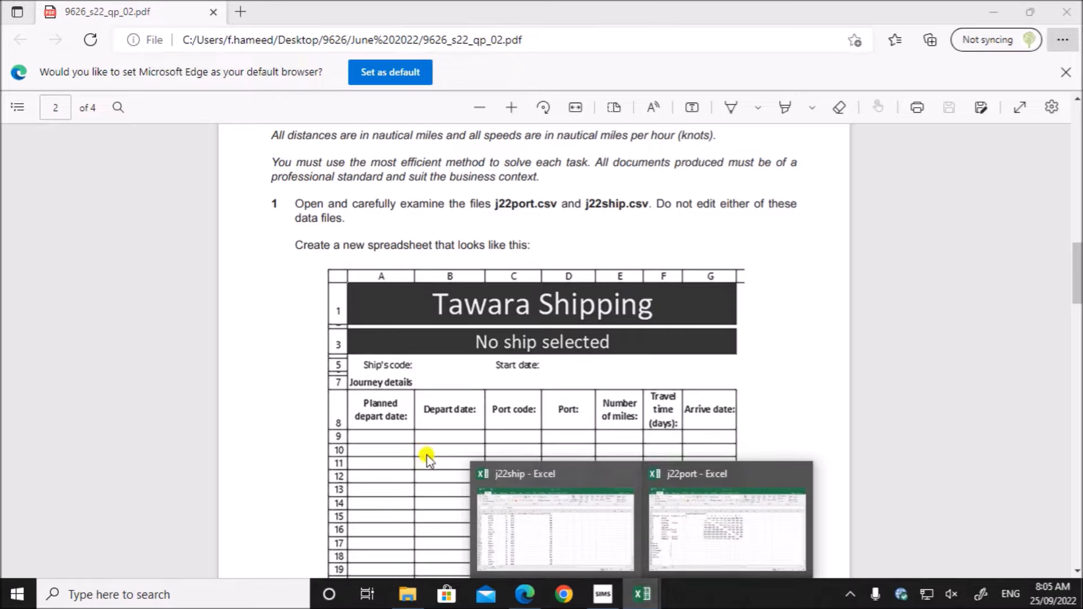
left_click(541, 485)
left_click(19, 39)
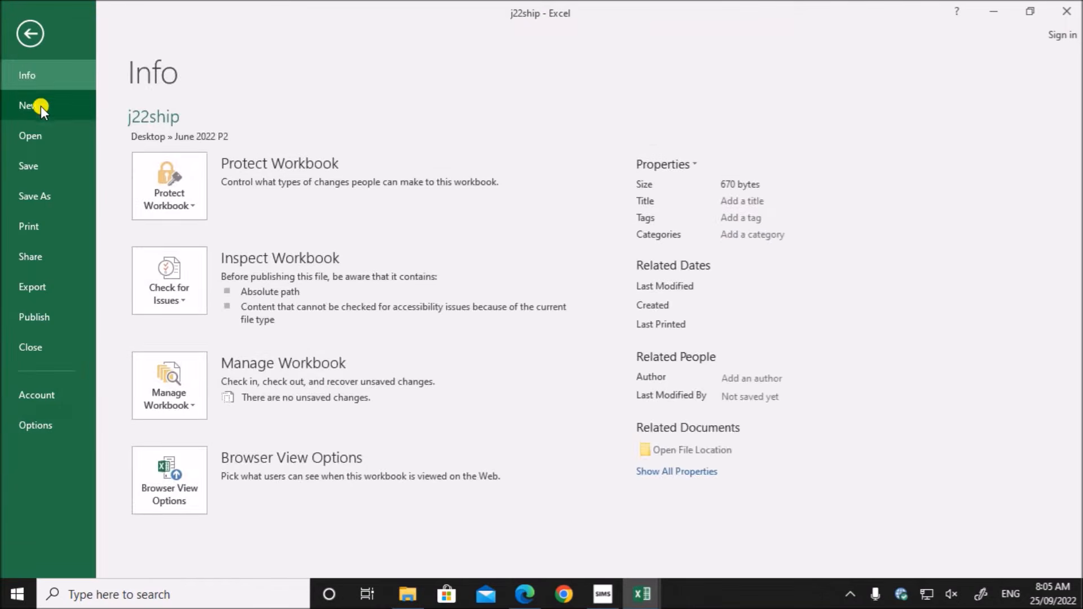
left_click(41, 106)
left_click(215, 251)
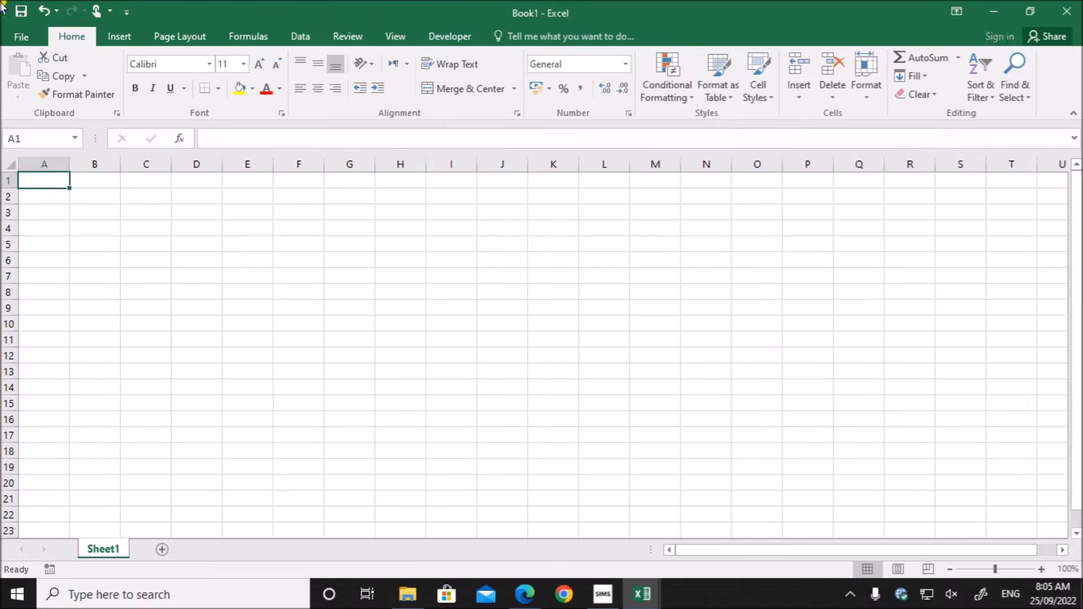
- Check the layout and merge instructions in the exam paper, and merge and centre cells A1 to G1 in Book1
left_click(513, 594)
scroll(510, 463, "down", 3)
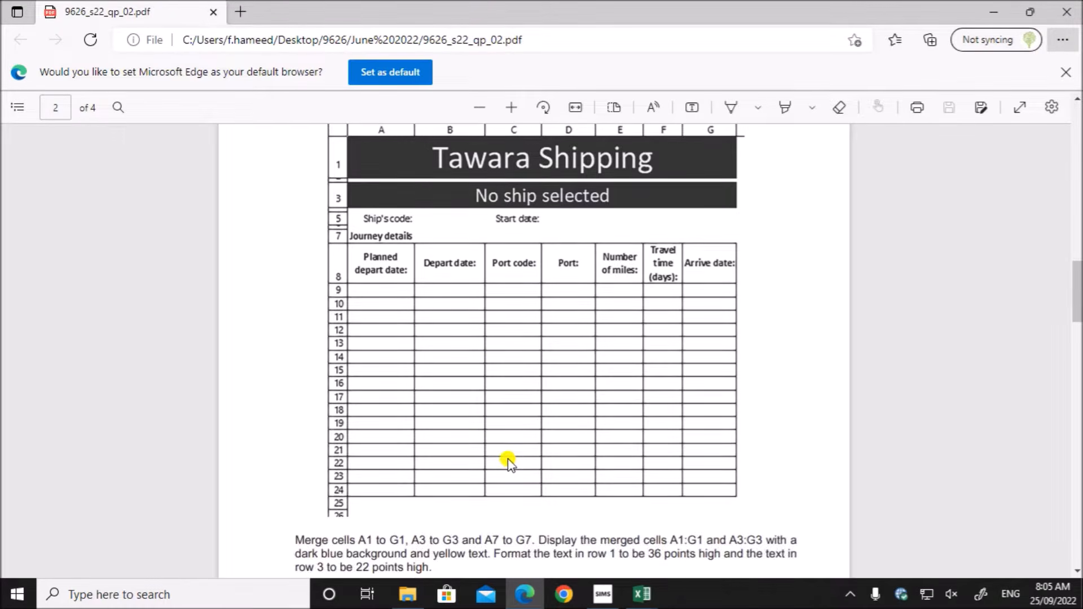
scroll(508, 460, "up", 1)
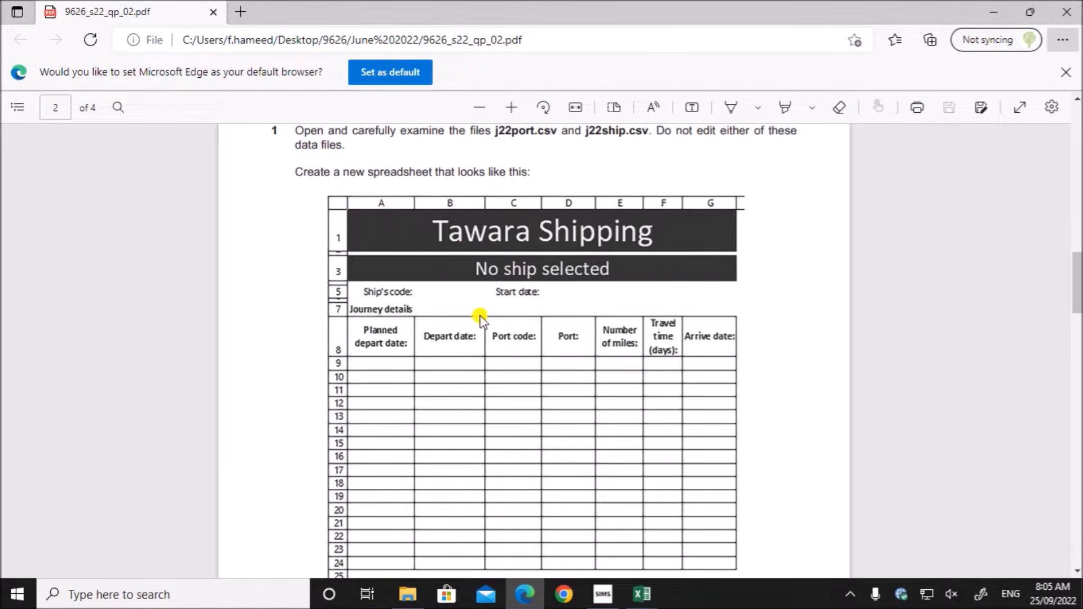
scroll(508, 366, "down", 5)
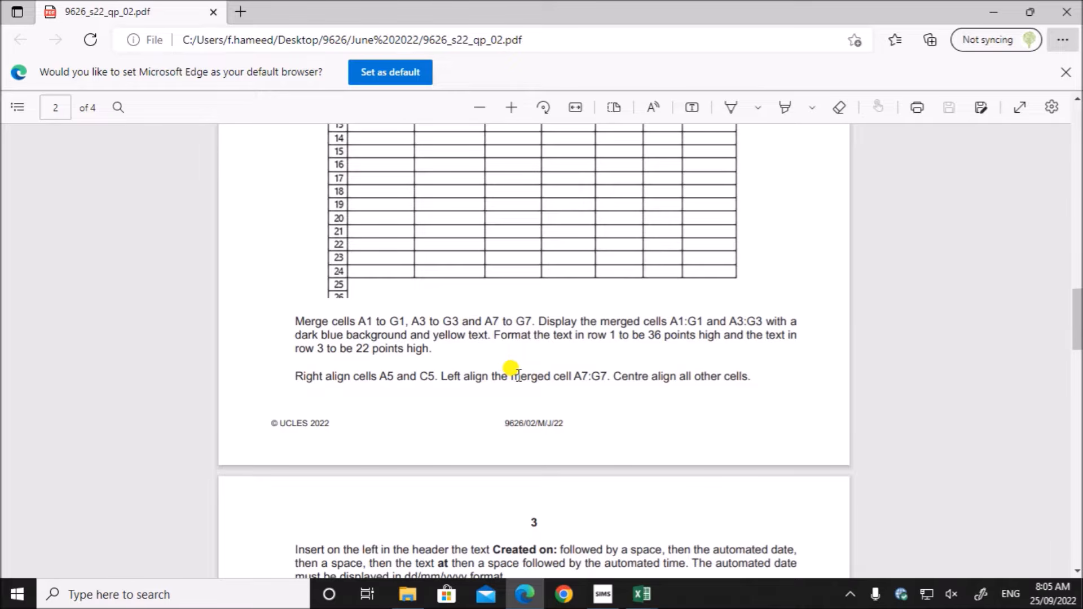
scroll(511, 370, "up", 3)
left_click(642, 594)
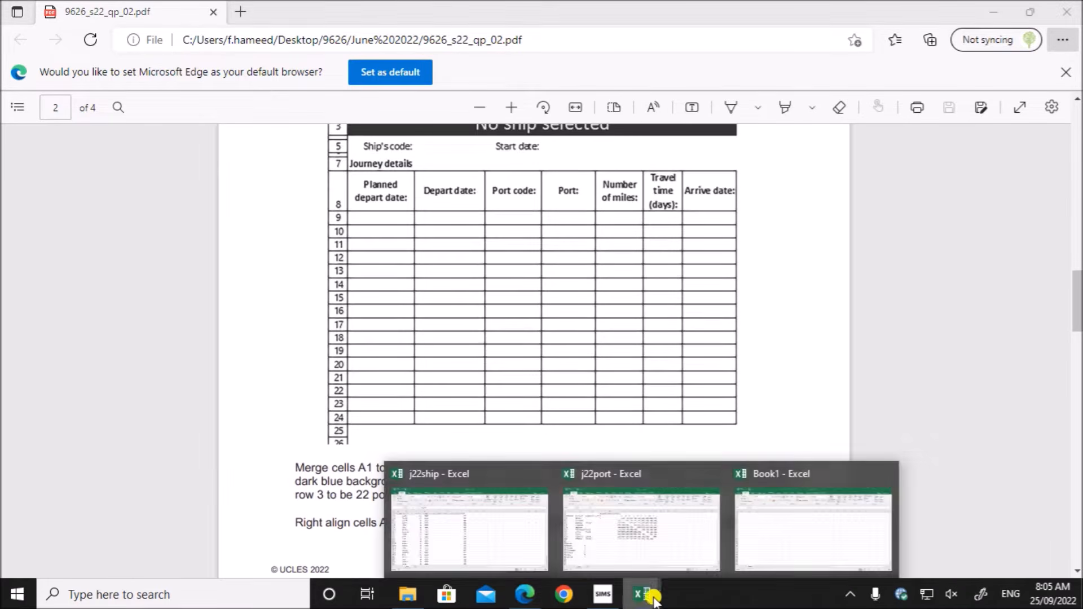
left_click(784, 553)
left_click_drag(36, 180, 358, 191)
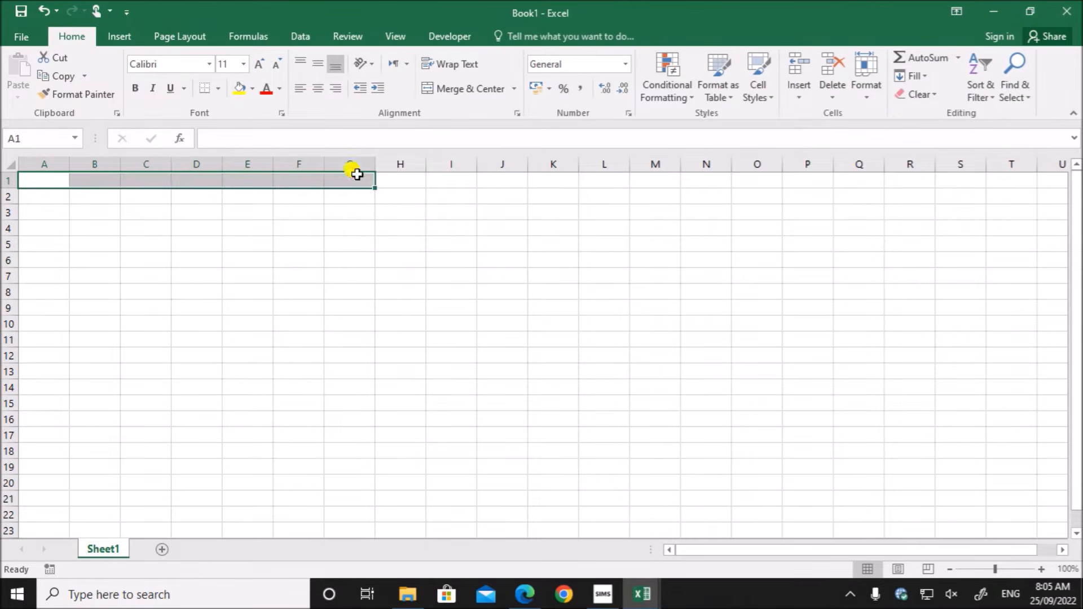
left_click(460, 88)
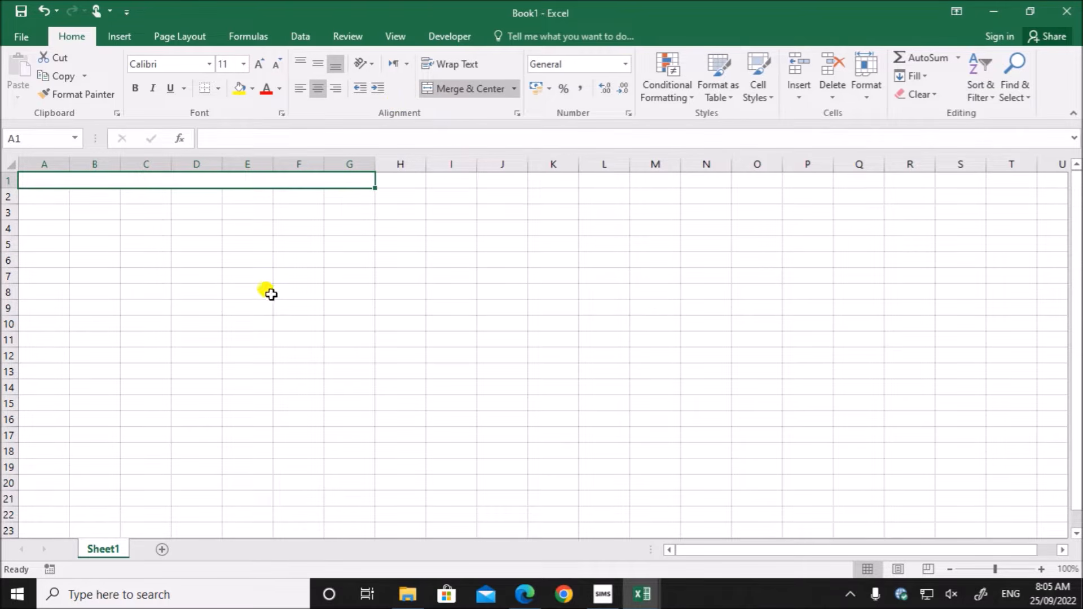
- Capture the upper part of the exam paper's spreadsheet layout, from the column letters down to row 9, with Snipping Tool
left_click(523, 594)
scroll(546, 392, "up", 3)
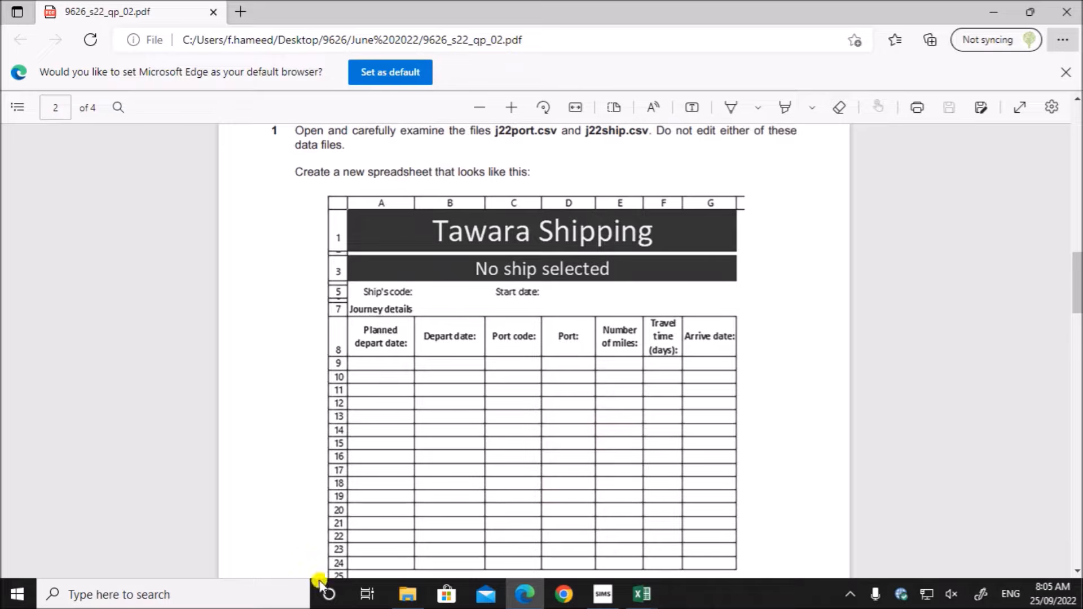
left_click(209, 592)
type("snip")
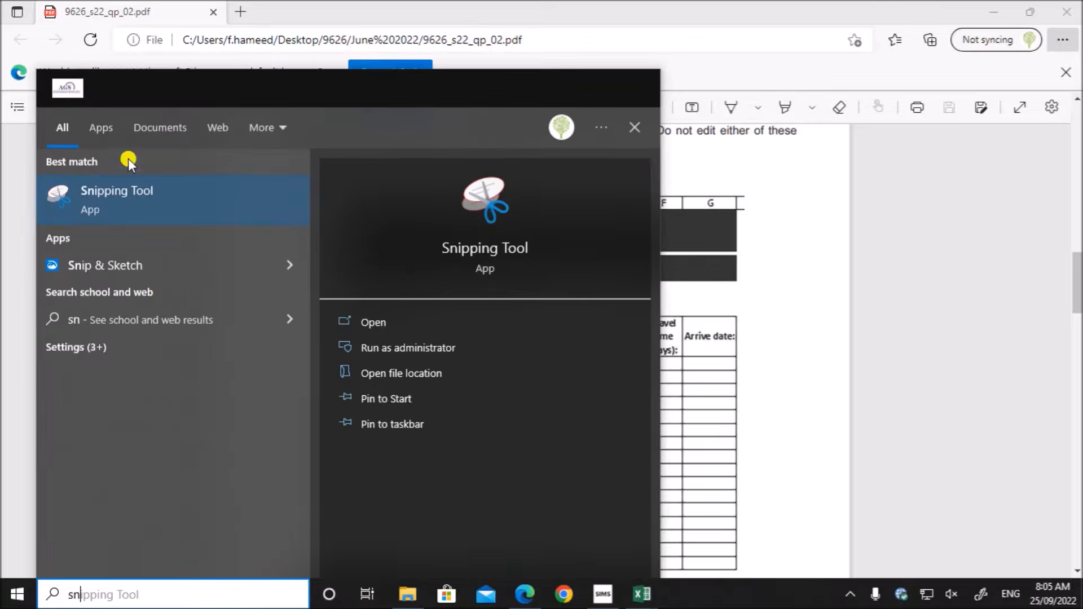
left_click(124, 210)
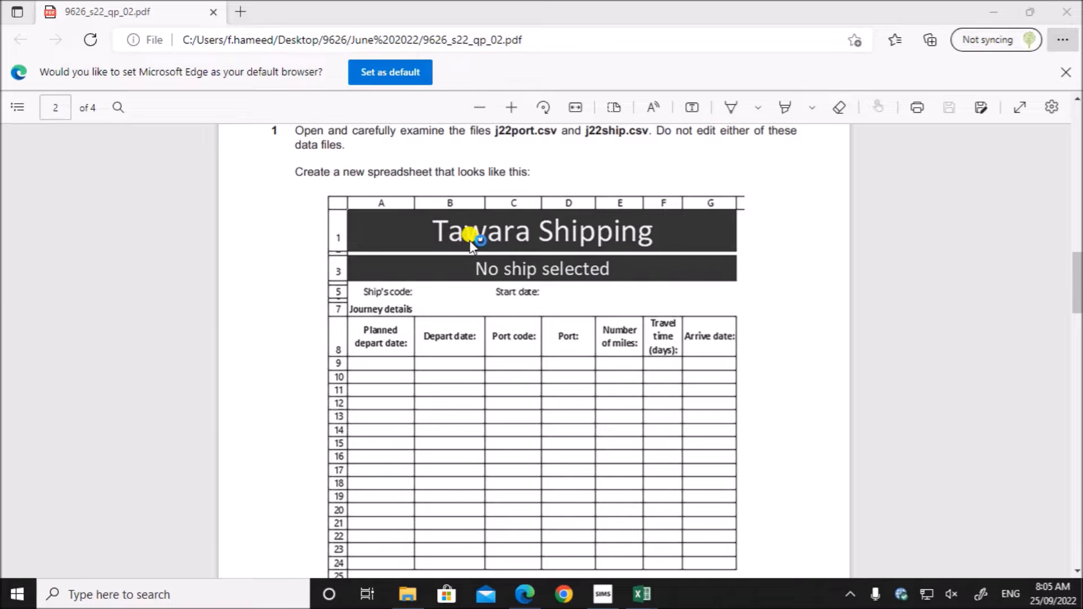
left_click(97, 121)
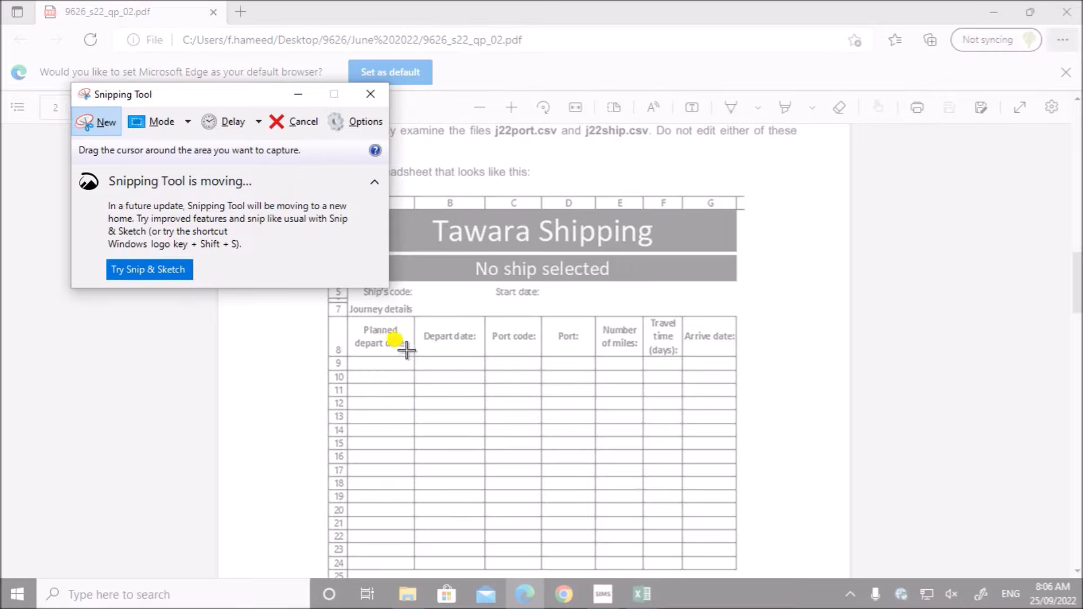
left_click_drag(299, 194, 757, 422)
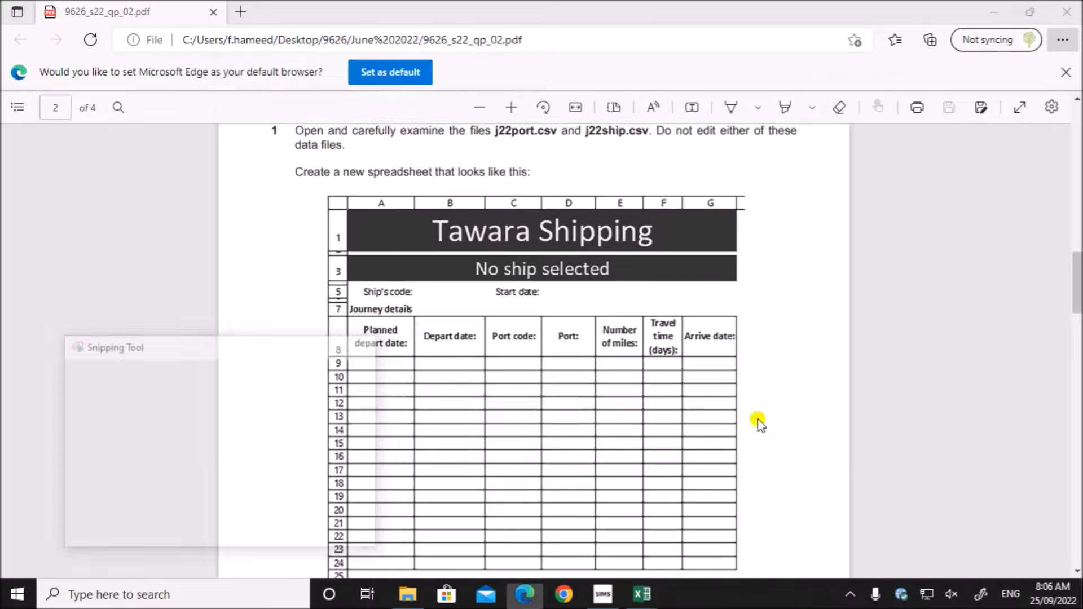
- Paste the captured layout into Book1 and place it below the working area, from about row 10
mouse_move(641, 594)
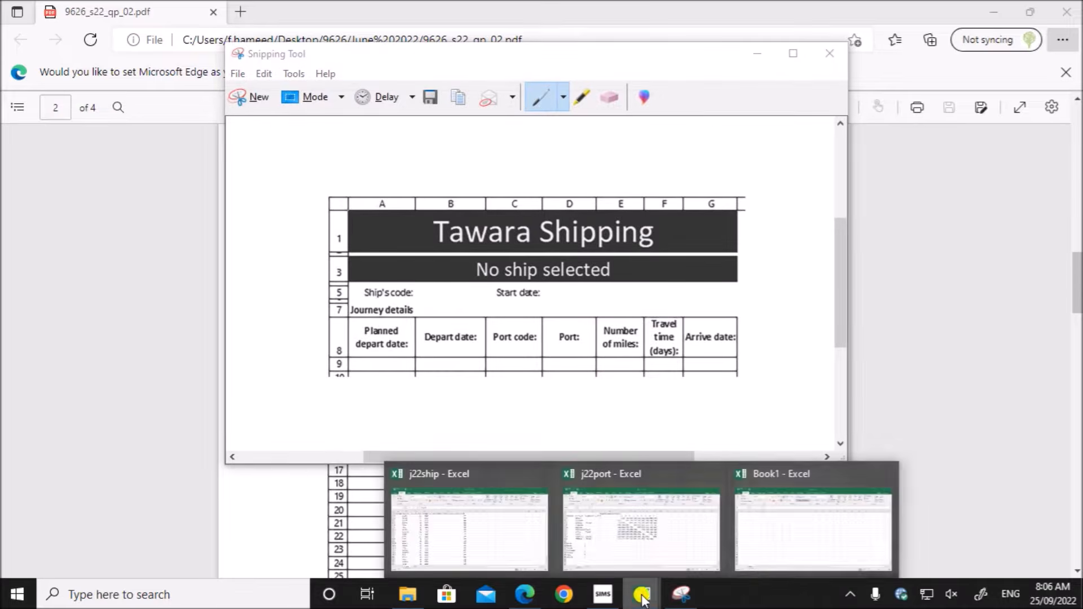
left_click(790, 560)
key("ctrl+v")
left_click_drag(319, 299, 314, 407)
left_click_drag(211, 341, 203, 374)
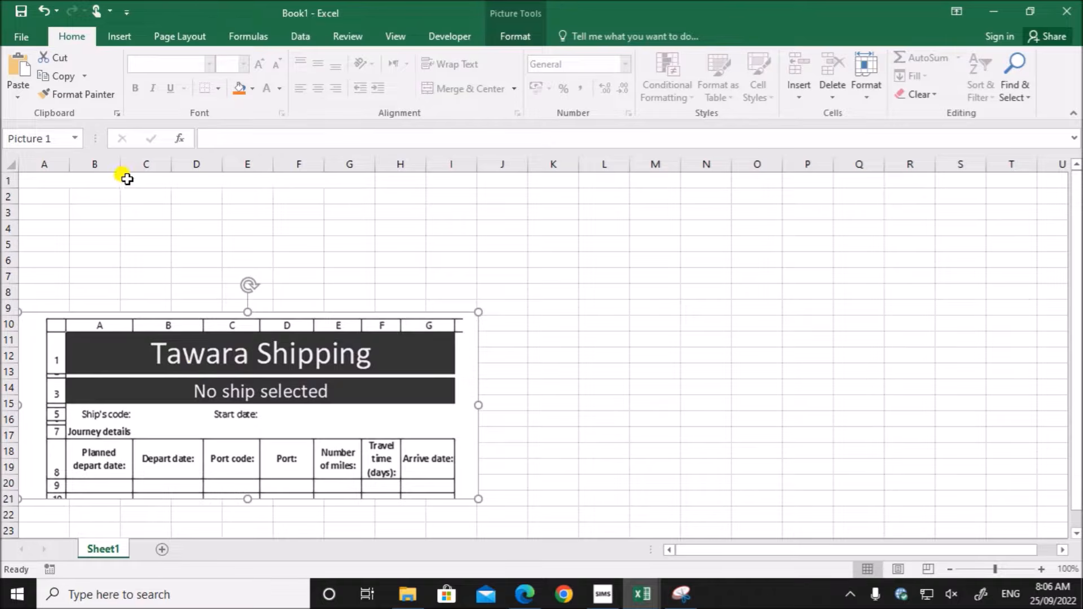
- Enter the title "Tawara Shipping" in the merged cell A1:G1
left_click(144, 181)
type("T")
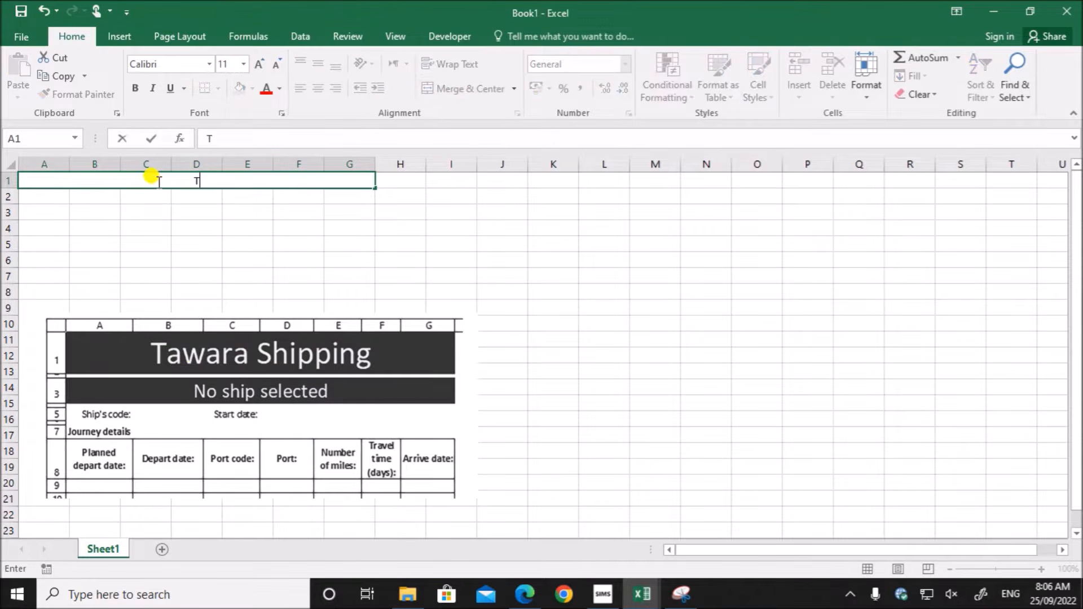
type("awara Shipping")
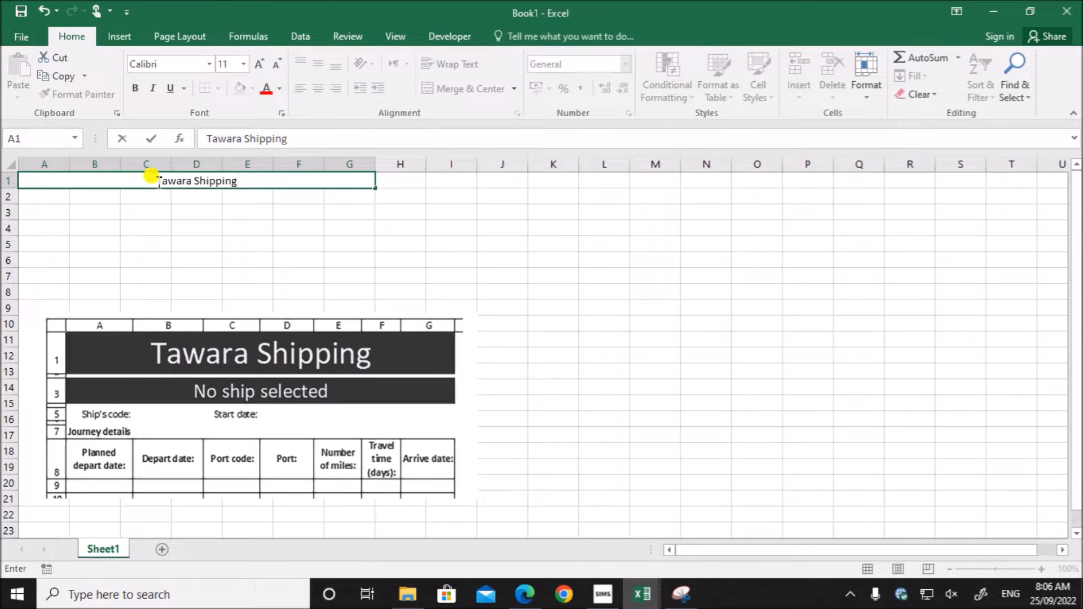
- Merge and centre cells A3 to G3 and enter "No ship selected" in the merged cell
left_click_drag(36, 210, 346, 213)
left_click(435, 89)
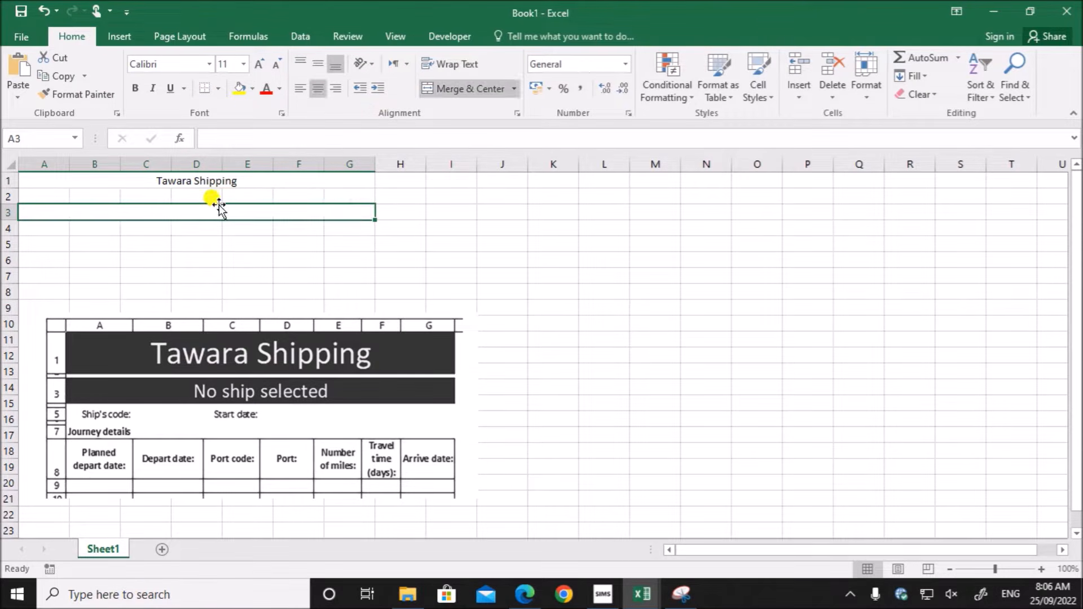
type("No ")
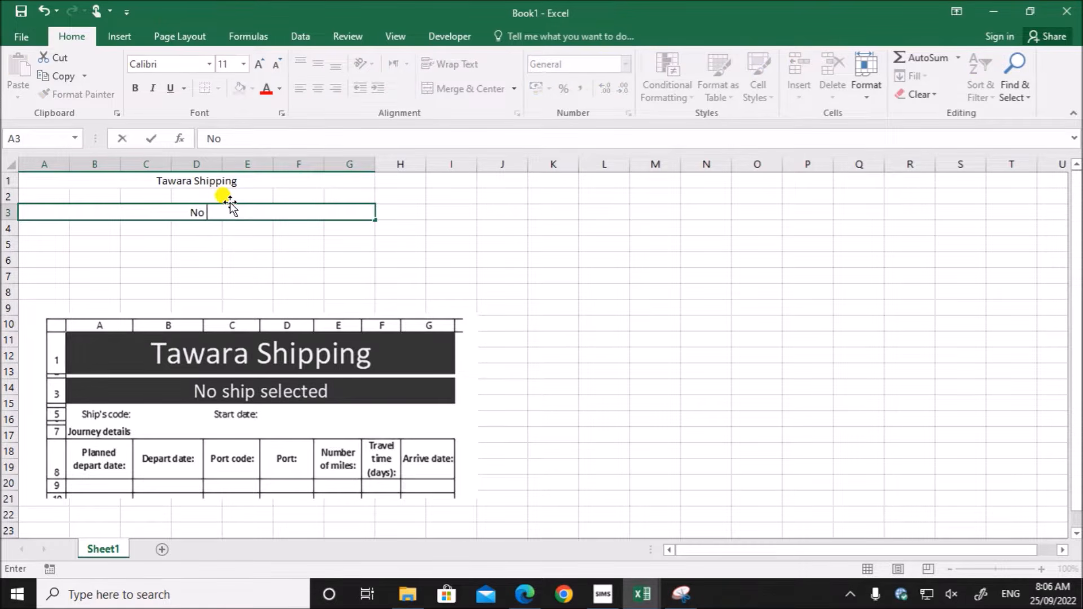
type("ship selected")
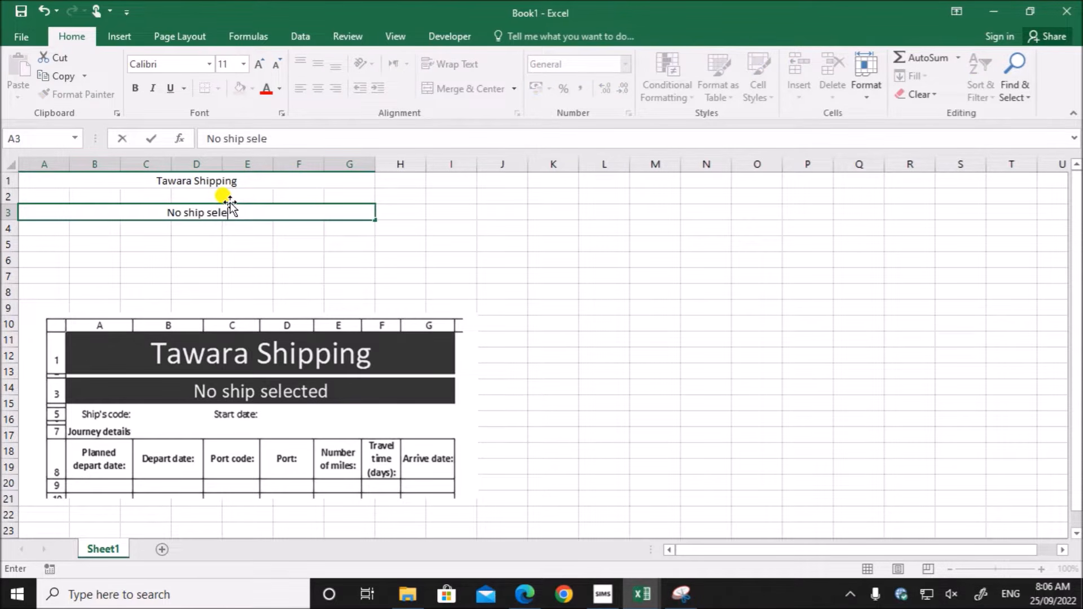
- Shrink the heights of rows 2 and 4 to thin spacer rows, matching the pasted layout
left_click(192, 257)
left_click_drag(16, 204, 12, 181)
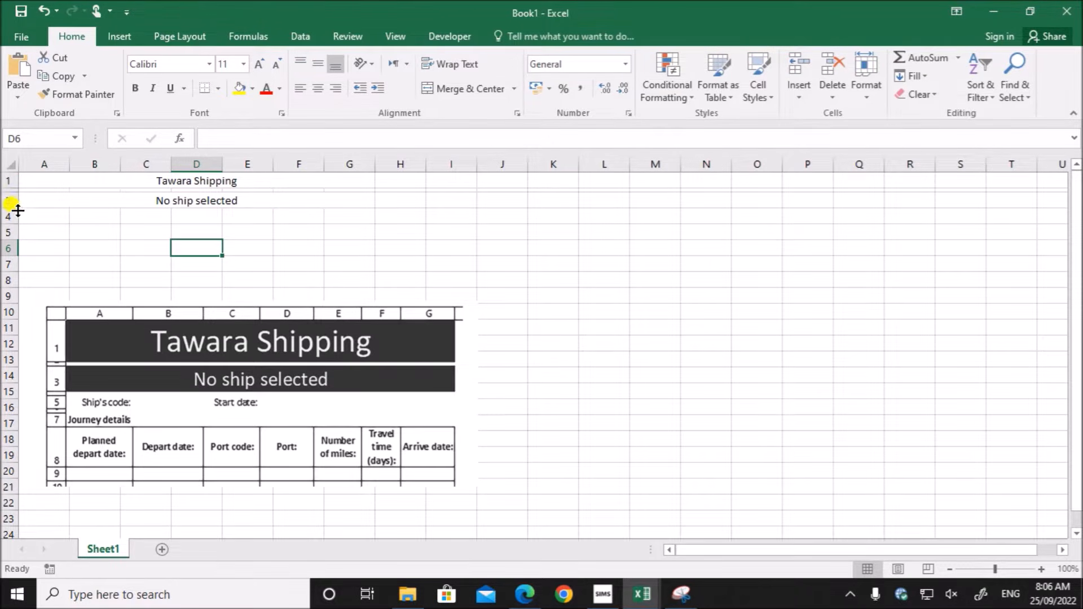
left_click_drag(15, 221, 14, 215)
- Enter the labels "Ship's code:" in A5 and "Start date:" in C5
left_click(35, 224)
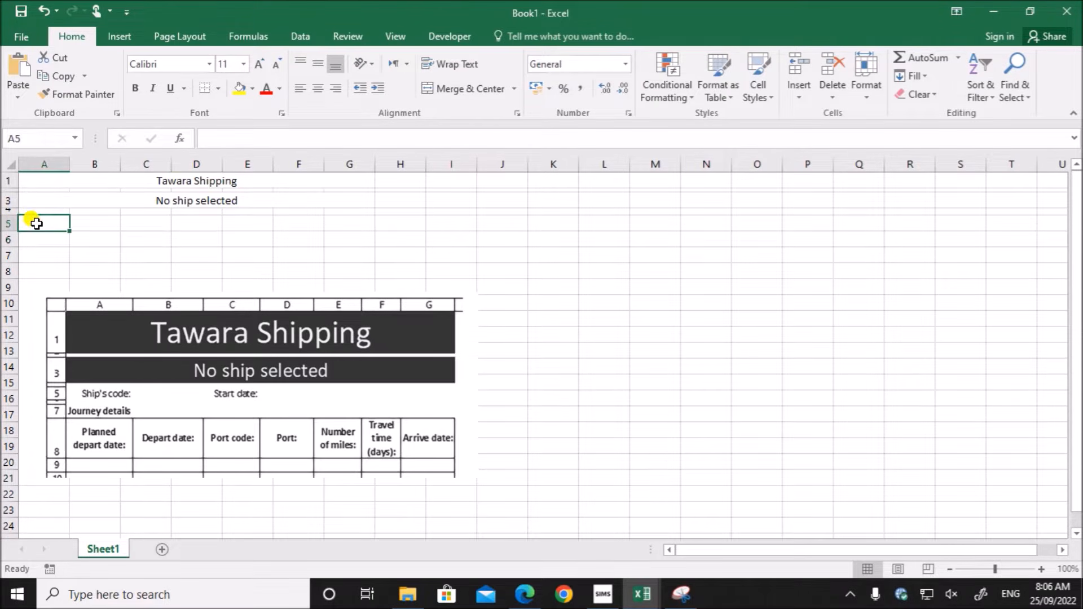
type("Ship's code:")
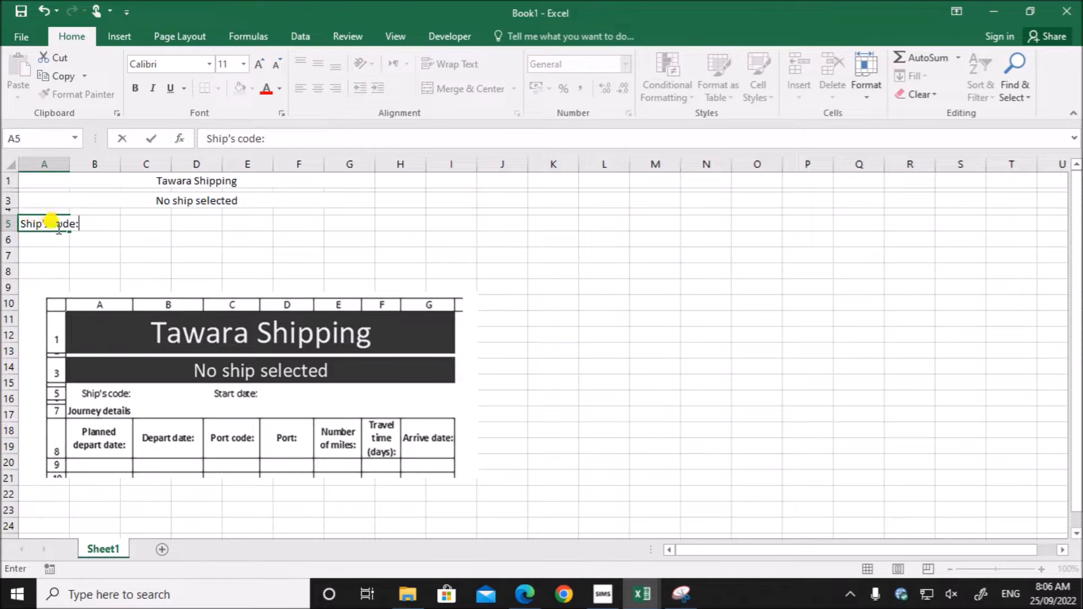
left_click(148, 223)
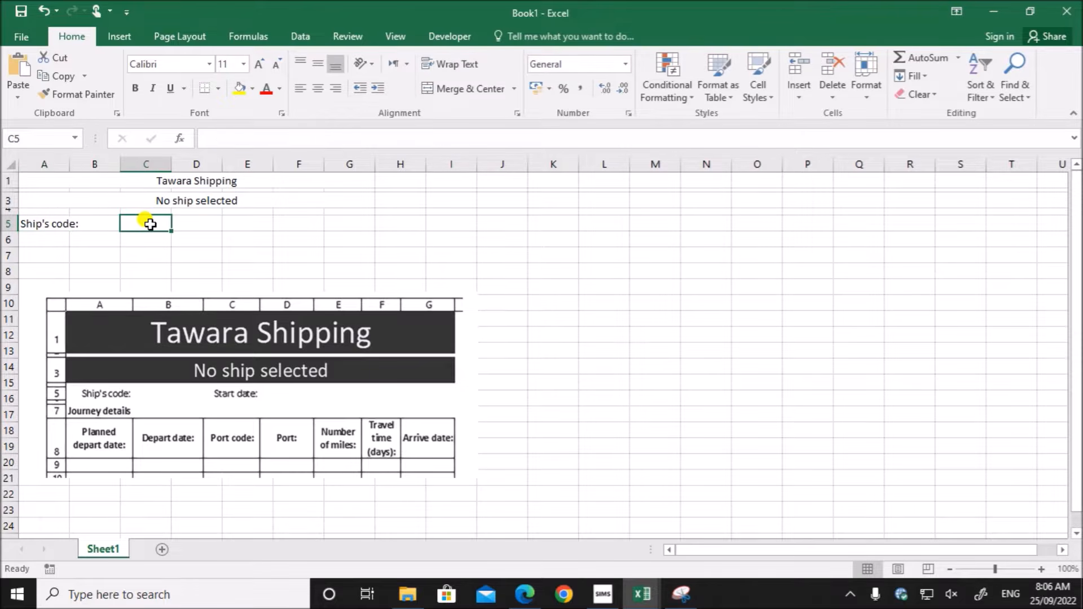
type("Start date:")
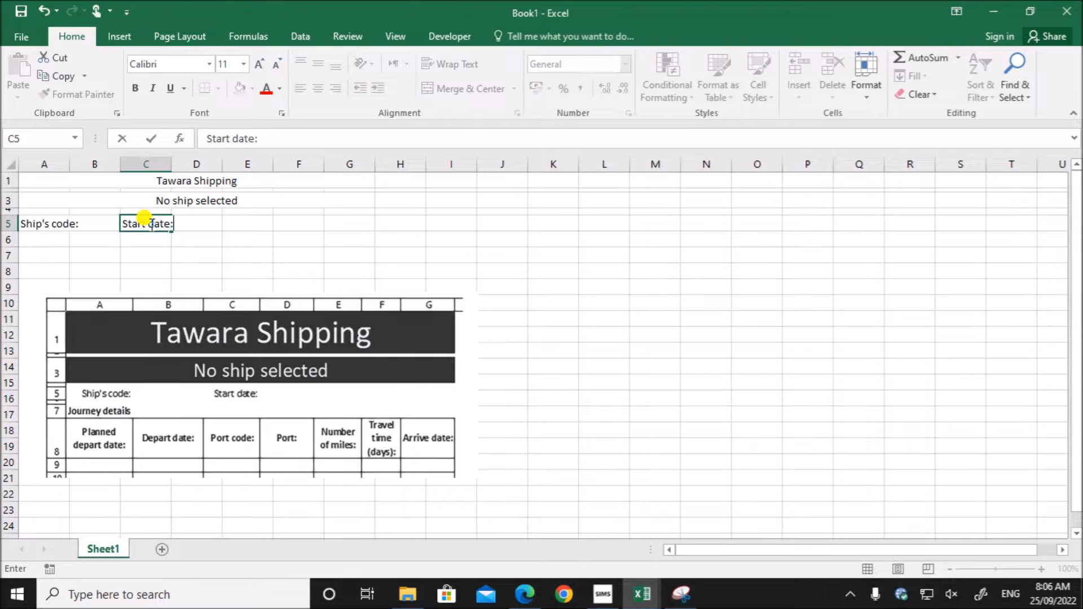
- Shrink row 6 to a thin spacer row and enter "Journey details" in A7
left_click(21, 251)
mouse_move(7, 245)
left_mouse_down()
mouse_move(7, 225)
mouse_move(13, 236)
left_mouse_up()
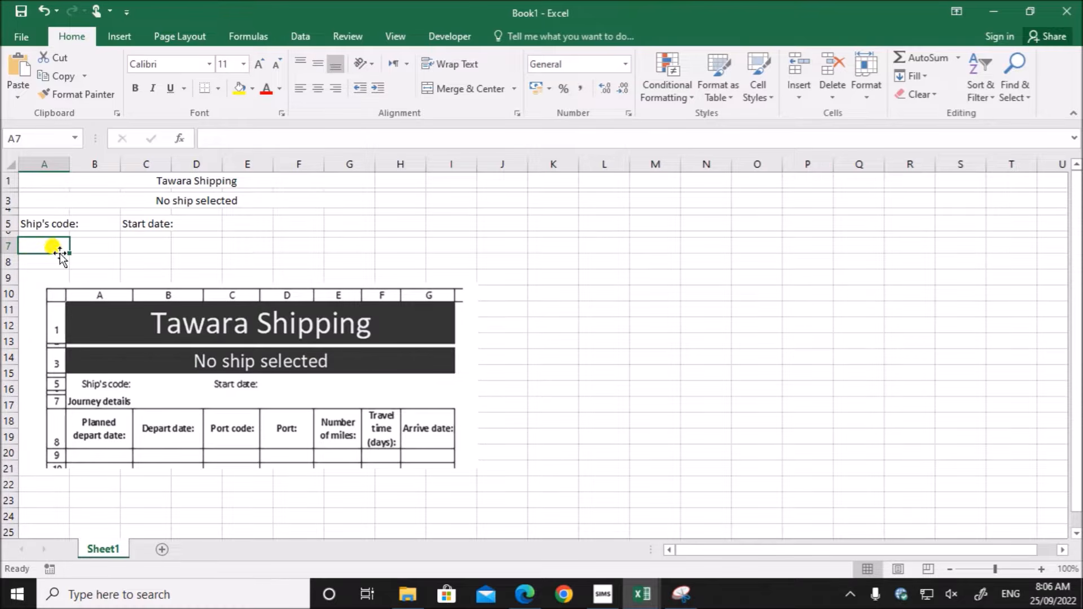
type("Journey details")
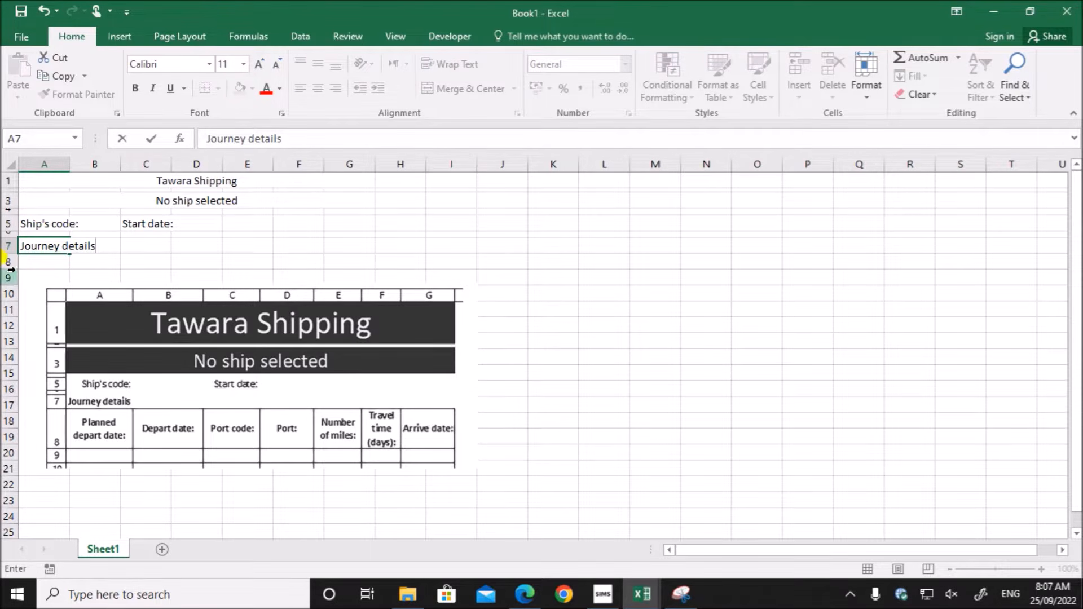
- Enter the first column heading "Planned depart date:" in A8
left_click(38, 282)
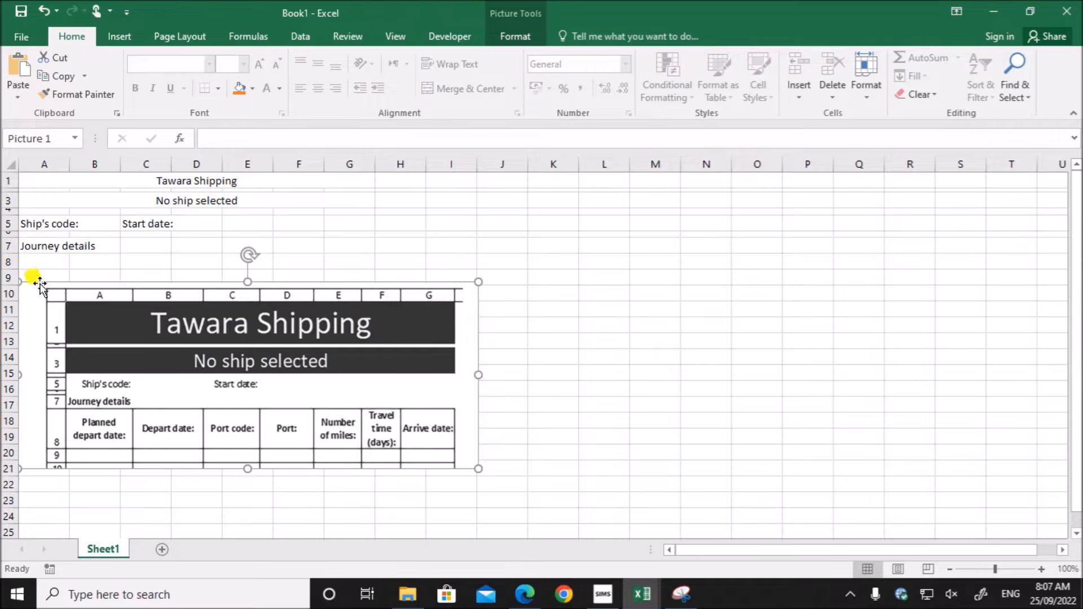
left_click(32, 262)
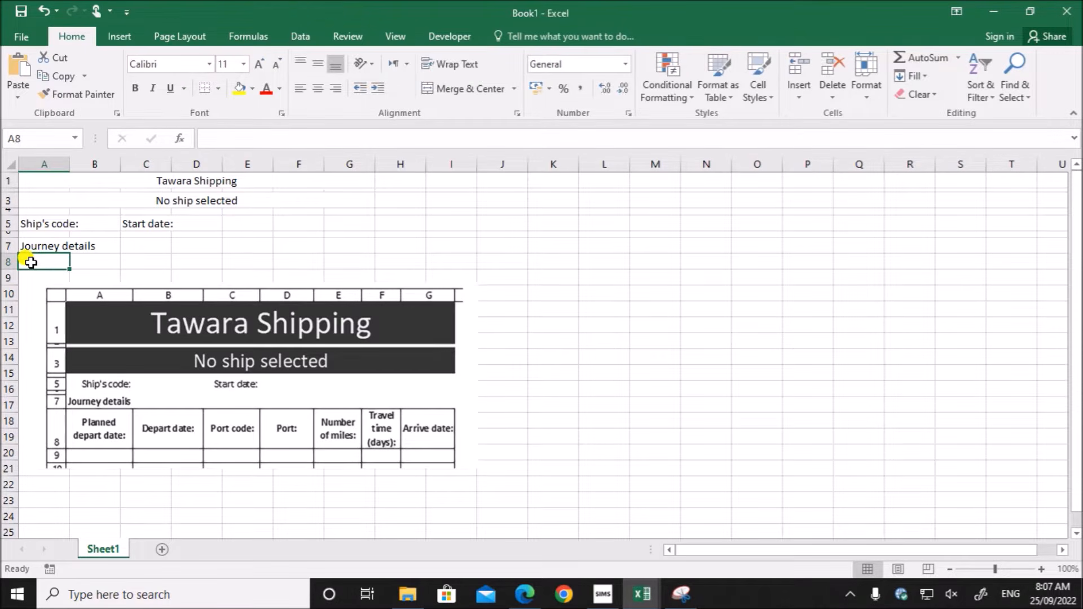
type("Planned depart date:")
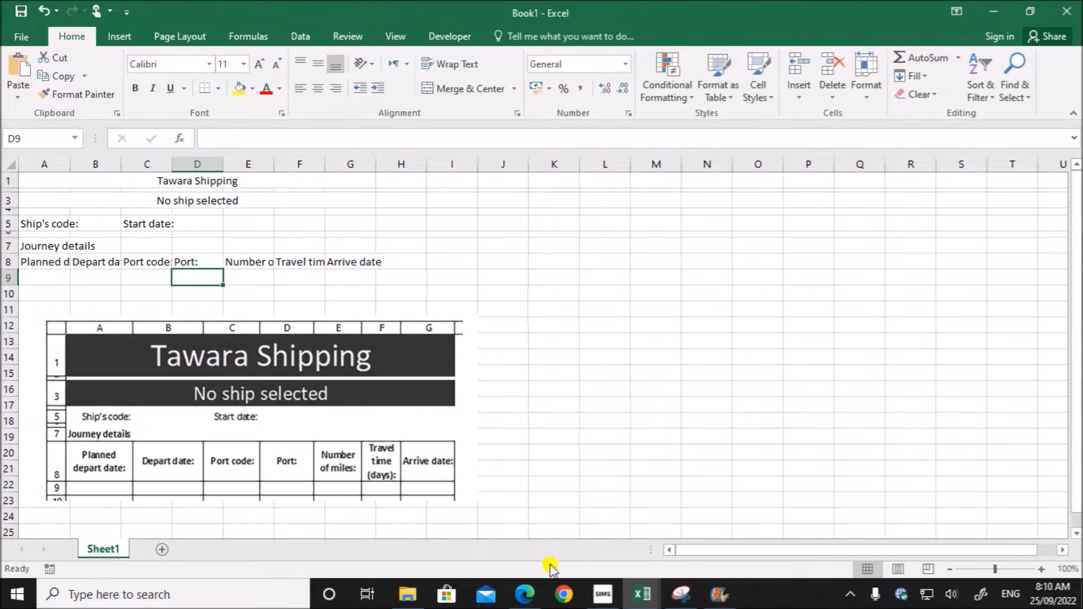
- Check the remaining merge range in the exam paper, and merge and centre cells A7 to G7 in Book1
left_click(525, 594)
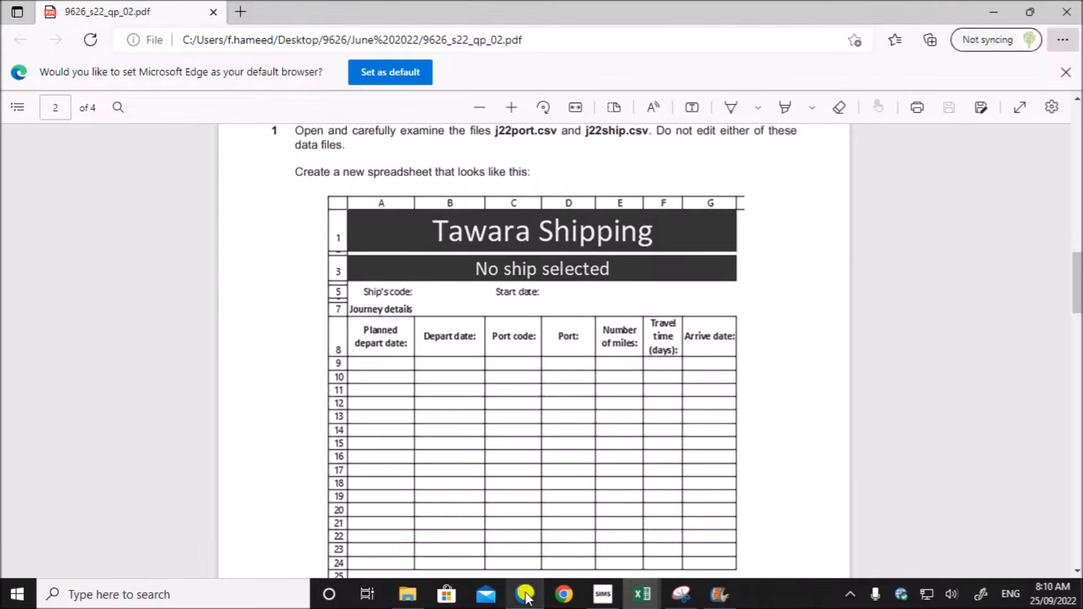
scroll(447, 431, "down", 5)
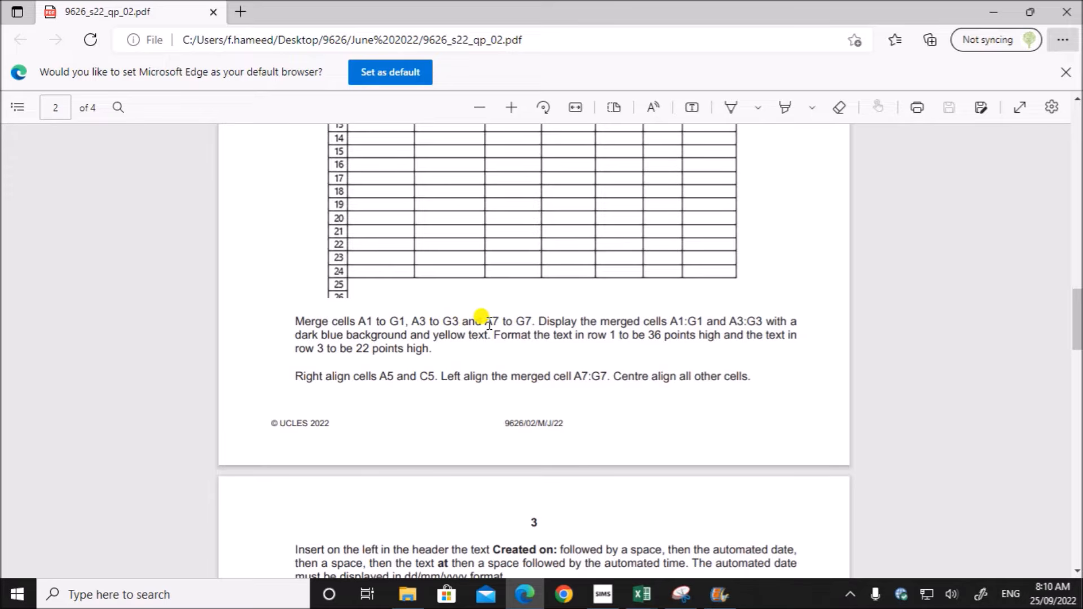
left_click_drag(484, 322, 533, 321)
left_click(642, 594)
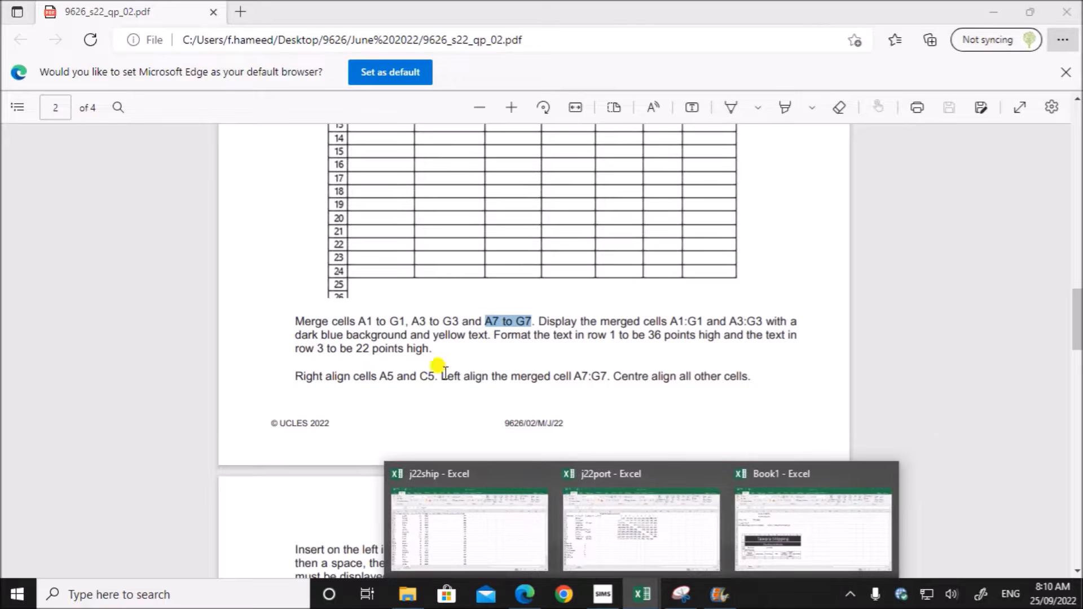
left_click(755, 514)
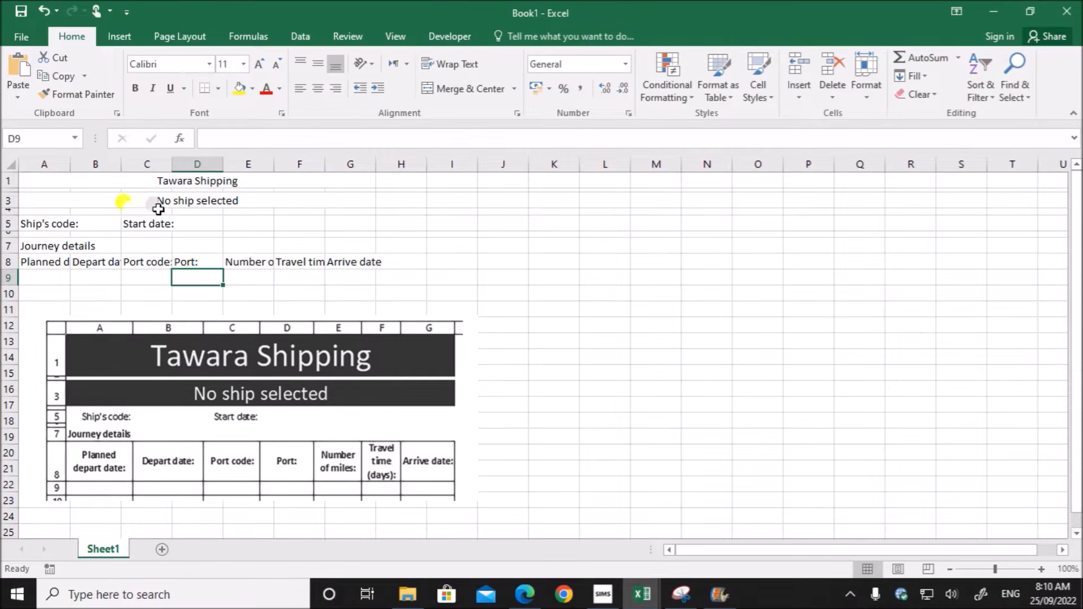
left_click_drag(38, 246, 346, 244)
left_click(424, 90)
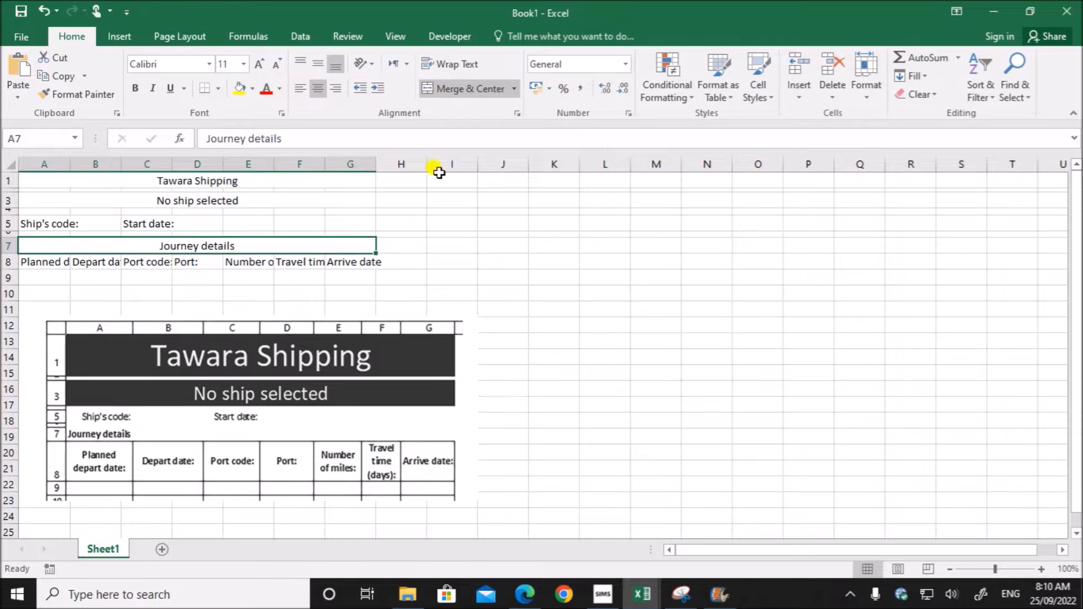
- Check the title formatting in the exam paper, and give merged cell A1:G1 in Book1 a dark blue fill with yellow 36-point text
left_click(524, 594)
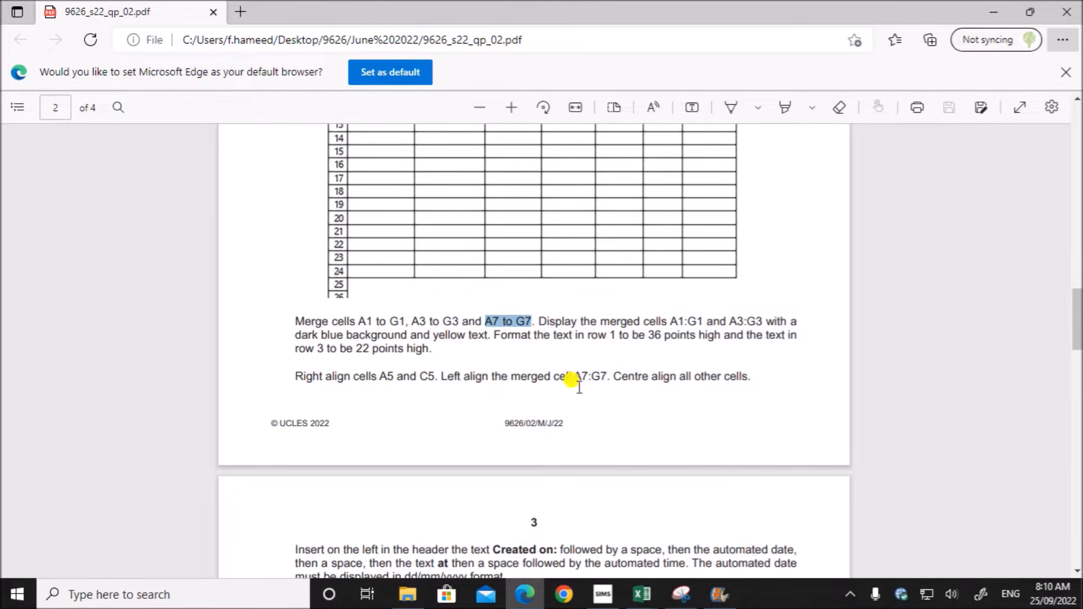
left_click_drag(611, 336, 715, 336)
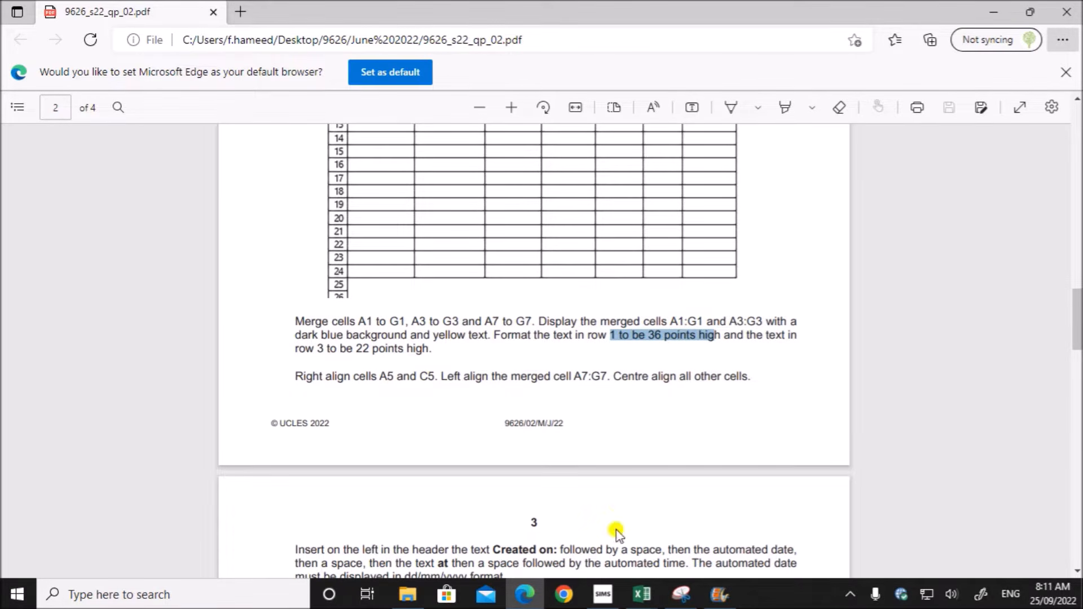
left_click(642, 594)
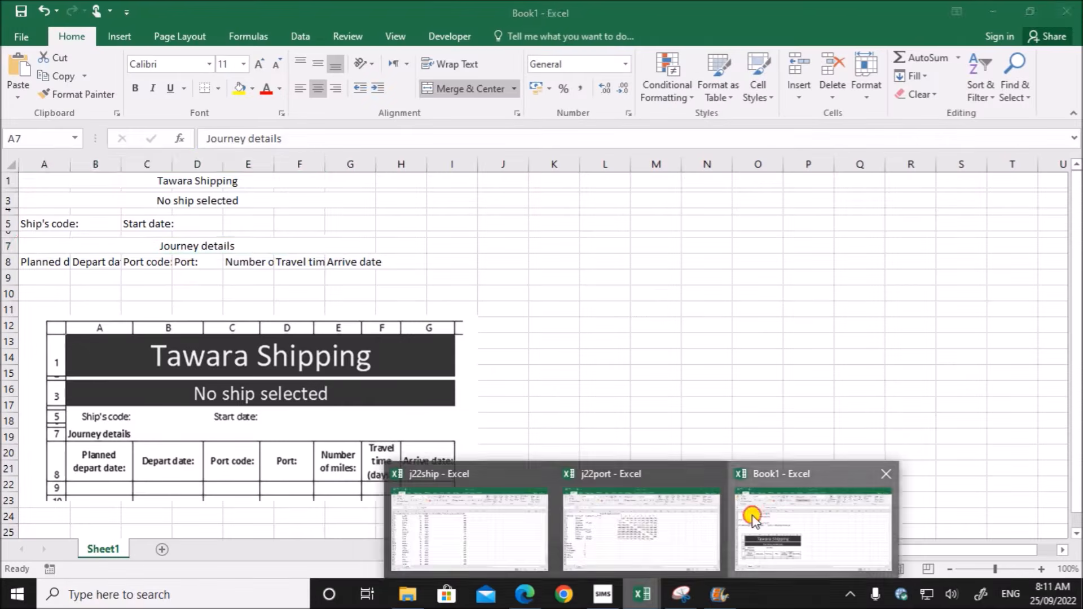
left_click(753, 518)
left_click(181, 181)
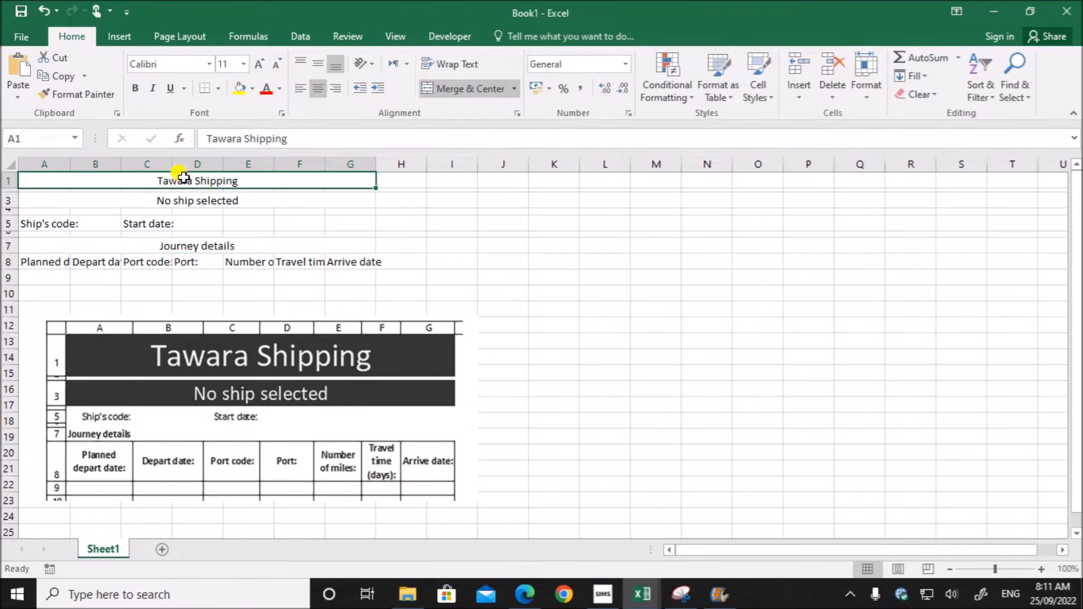
left_click(254, 91)
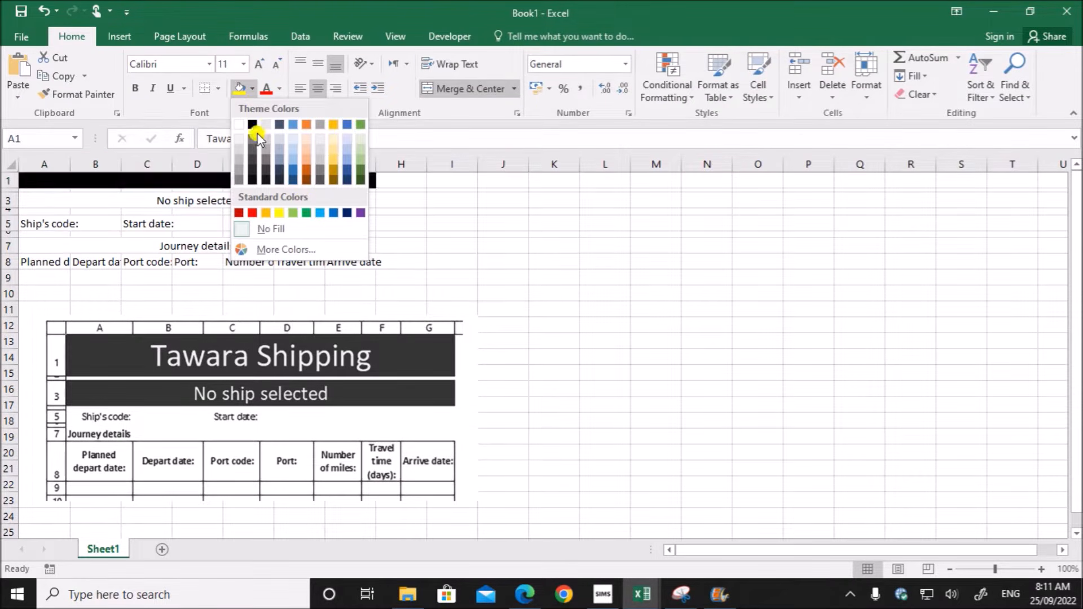
left_click(348, 212)
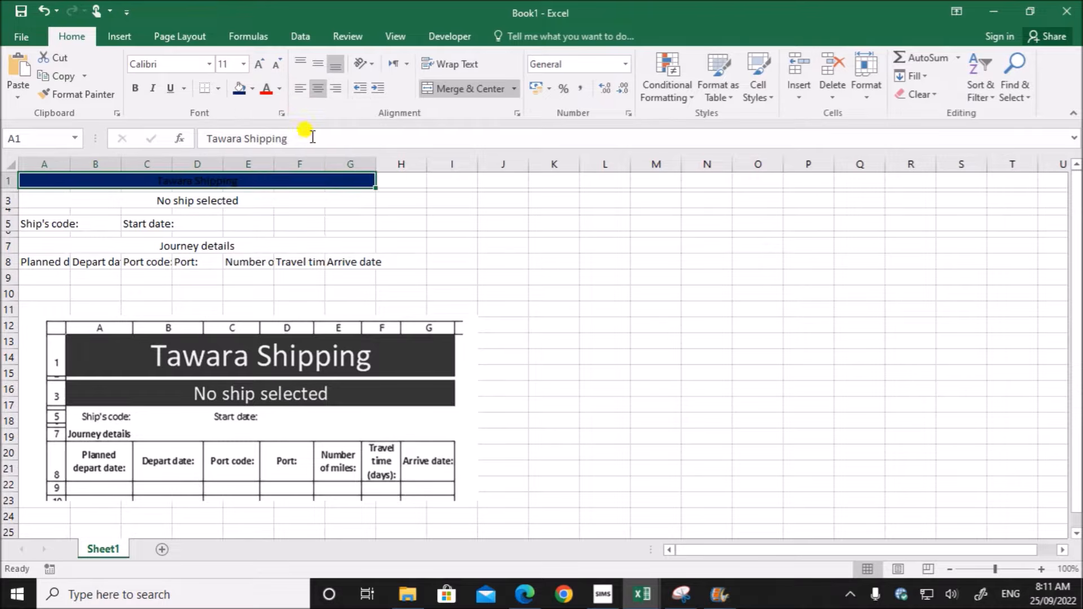
left_click(279, 88)
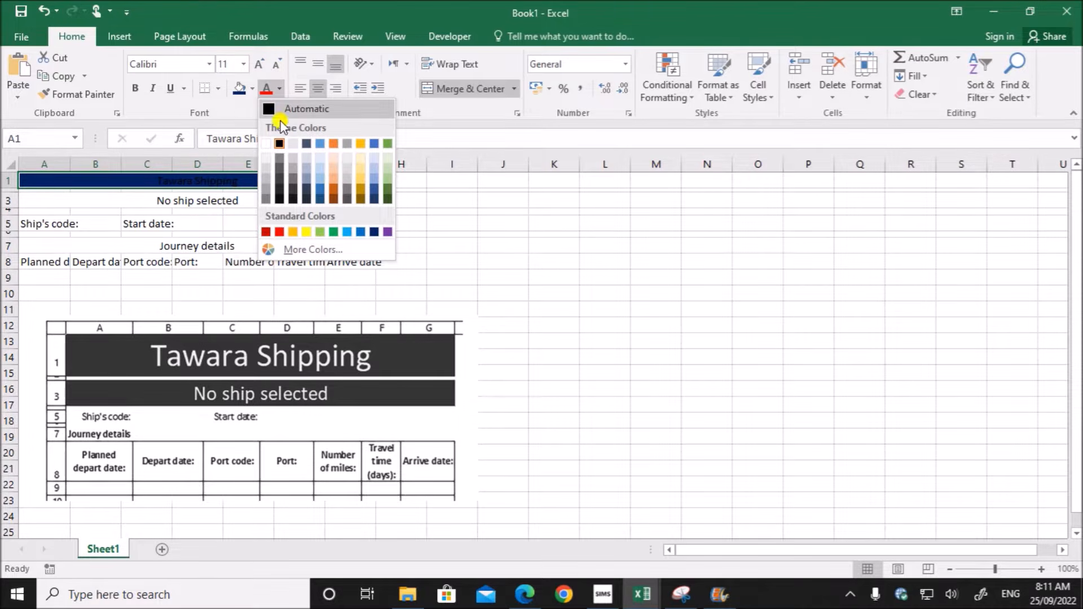
left_click(306, 232)
left_click(244, 64)
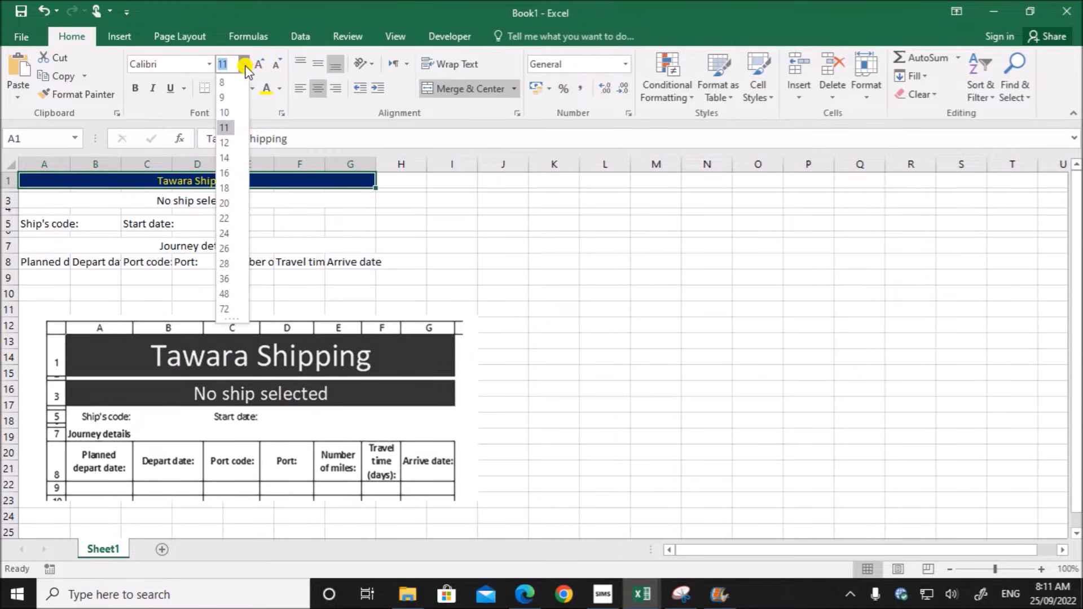
left_click(225, 279)
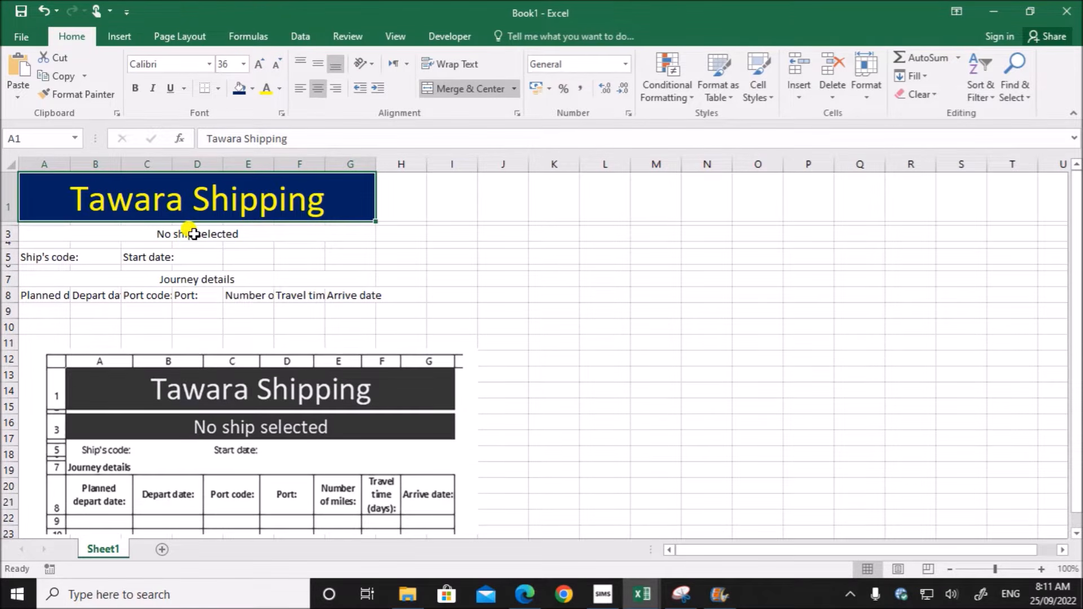
- Copy the formatting of the "Tawara Shipping" title onto "No ship selected" in row 3 and set its font size to 22
left_click(75, 95)
left_click(142, 235)
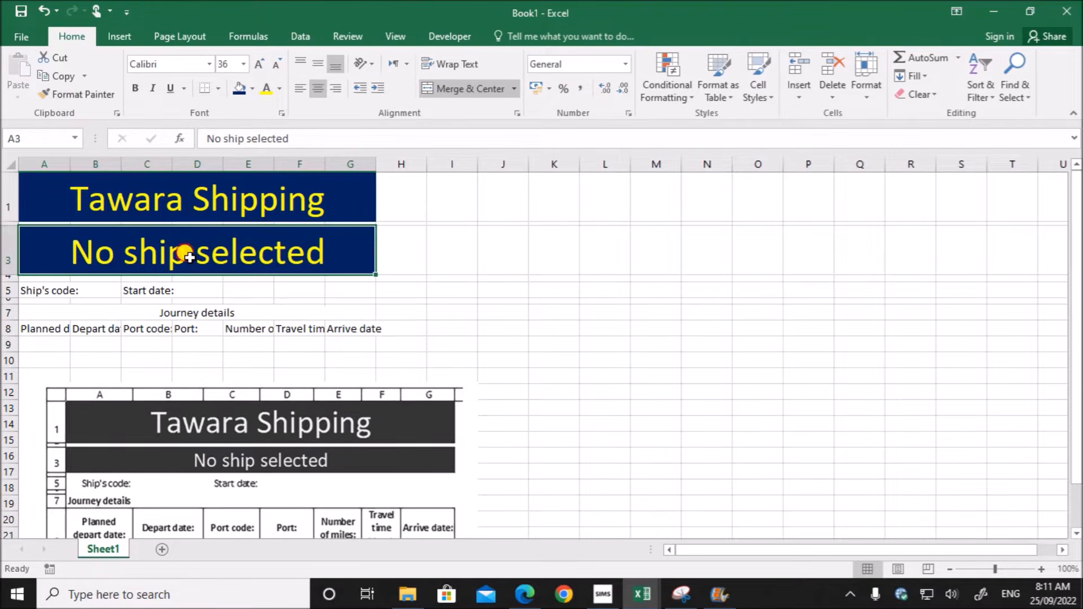
left_click(230, 64)
type("22")
key("Return")
left_click(584, 388)
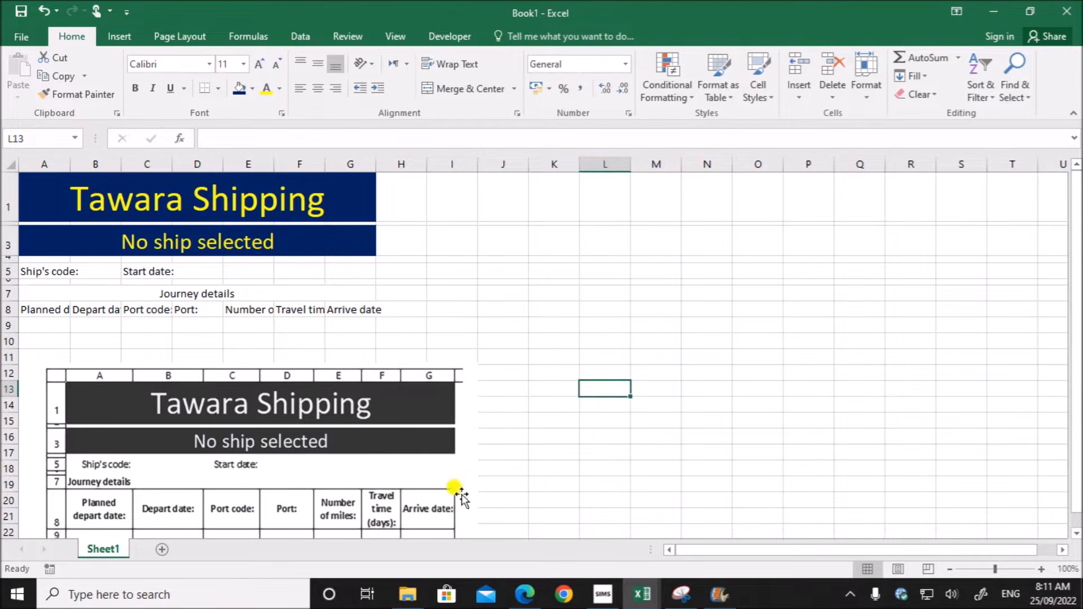
- Look up the alignment instructions in the exam paper, and right-align cells A5 and C5 in Book1
left_click(525, 593)
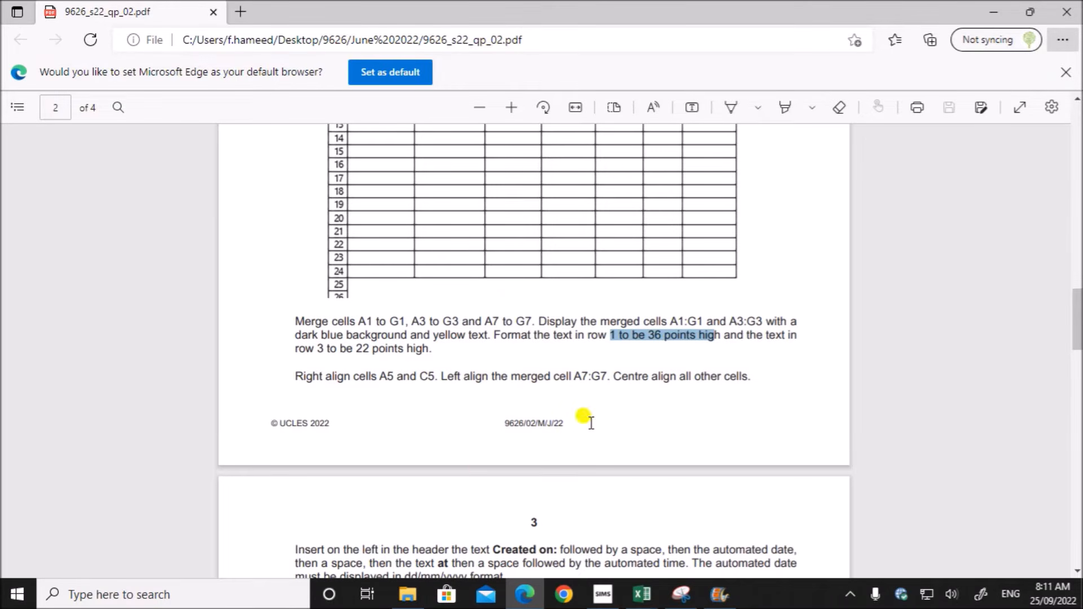
scroll(420, 401, "down", 2)
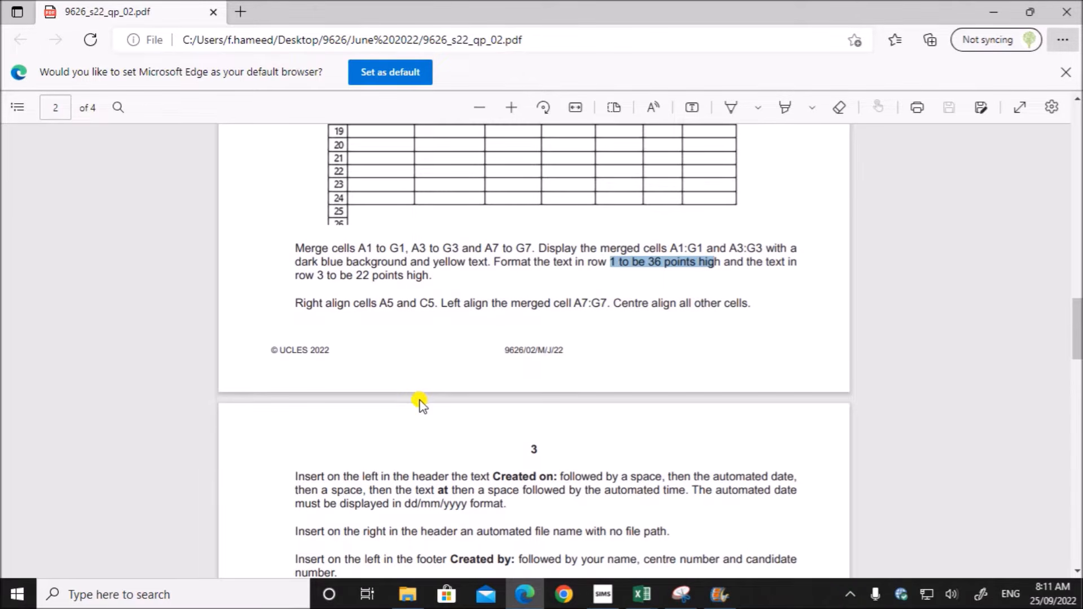
left_click_drag(378, 304, 433, 305)
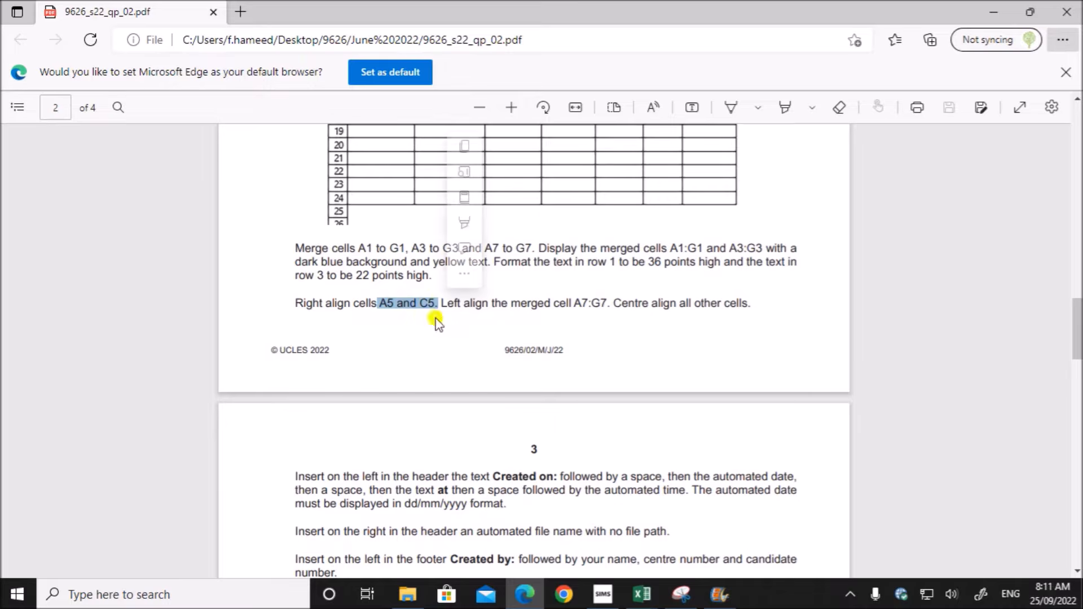
mouse_move(642, 594)
left_click(739, 561)
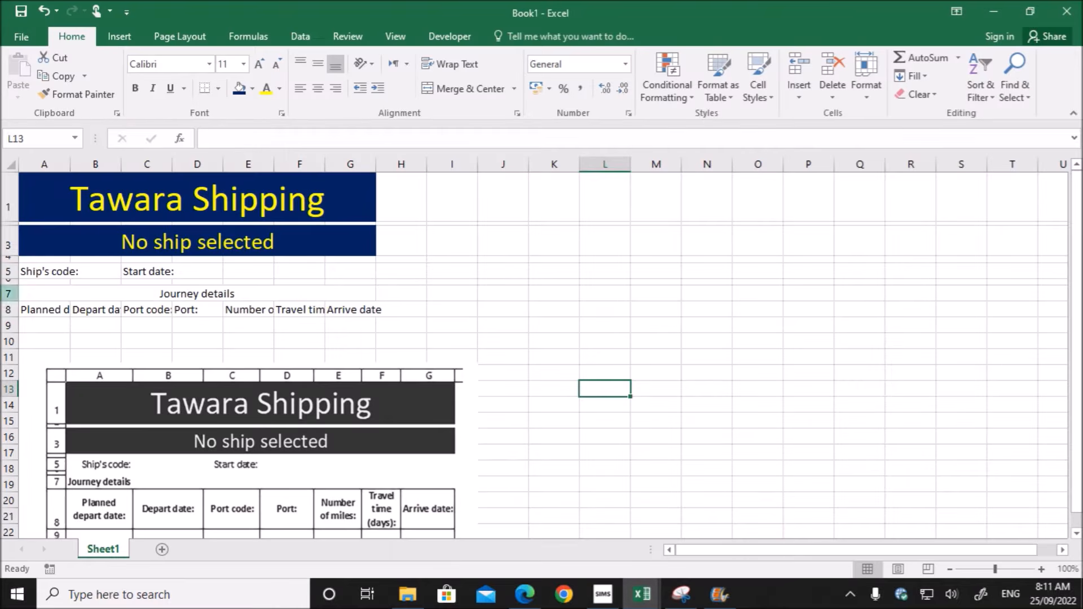
left_click(52, 273)
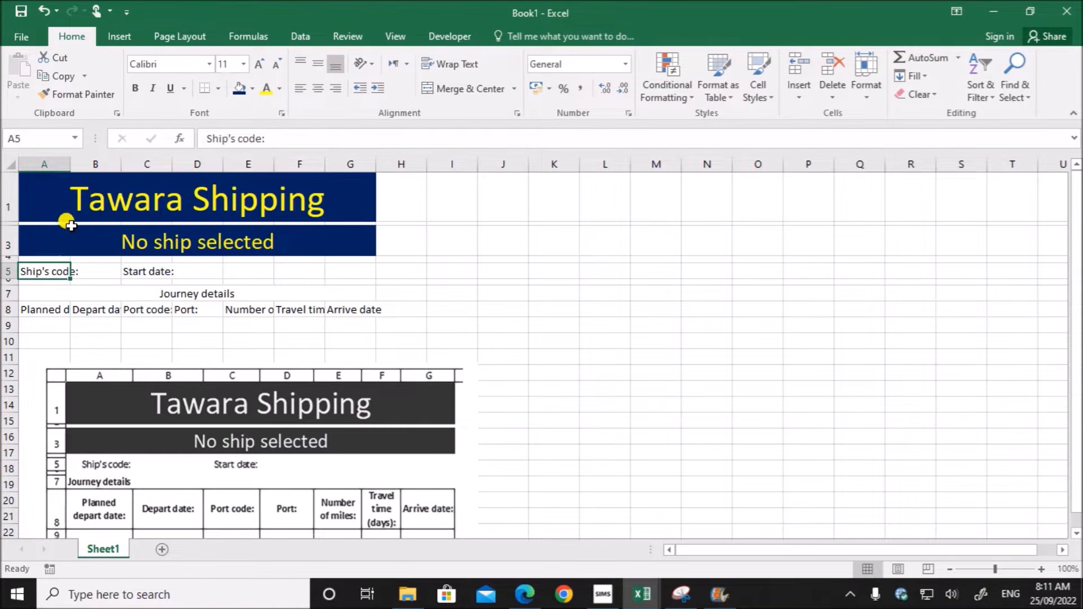
left_click(322, 91)
left_click(141, 269)
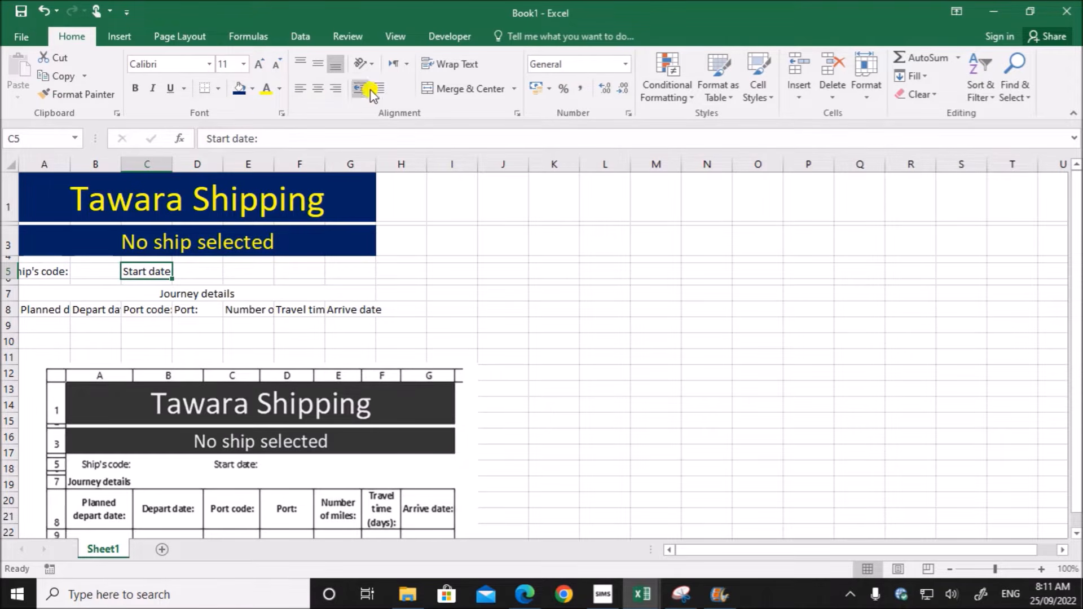
left_click(336, 89)
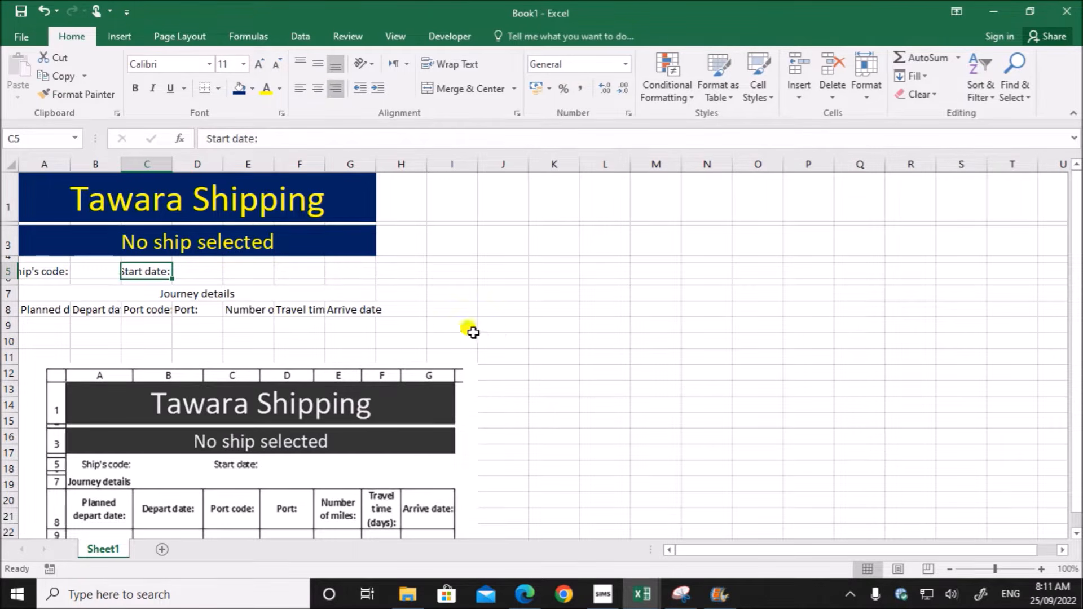
left_click(499, 336)
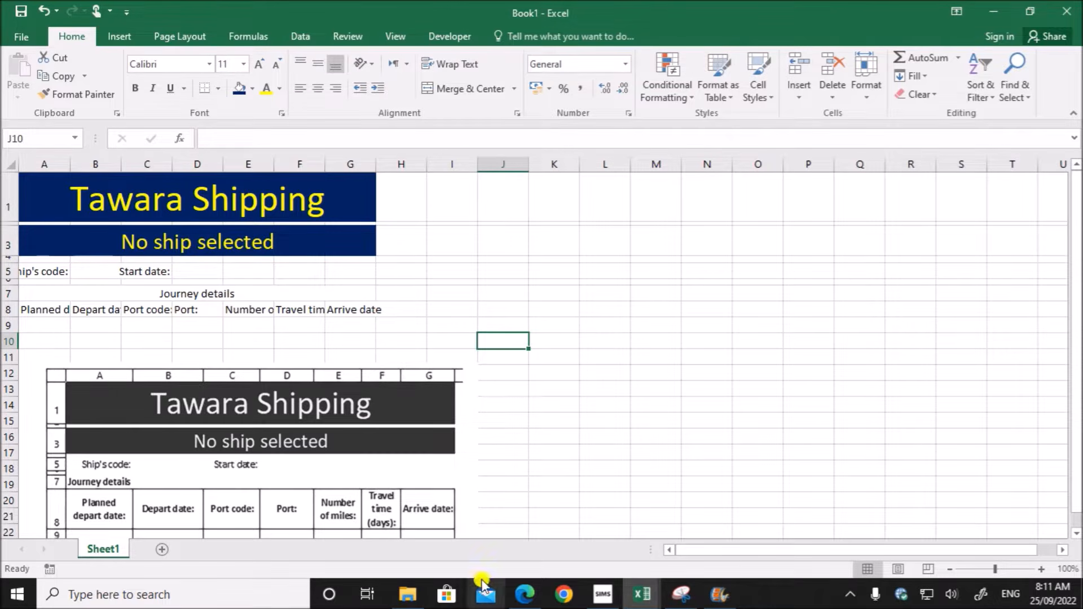
- Check the remaining alignments in the exam paper, left-align merged cell A7:G7 and centre the headings in A8 to G8
left_click(525, 594)
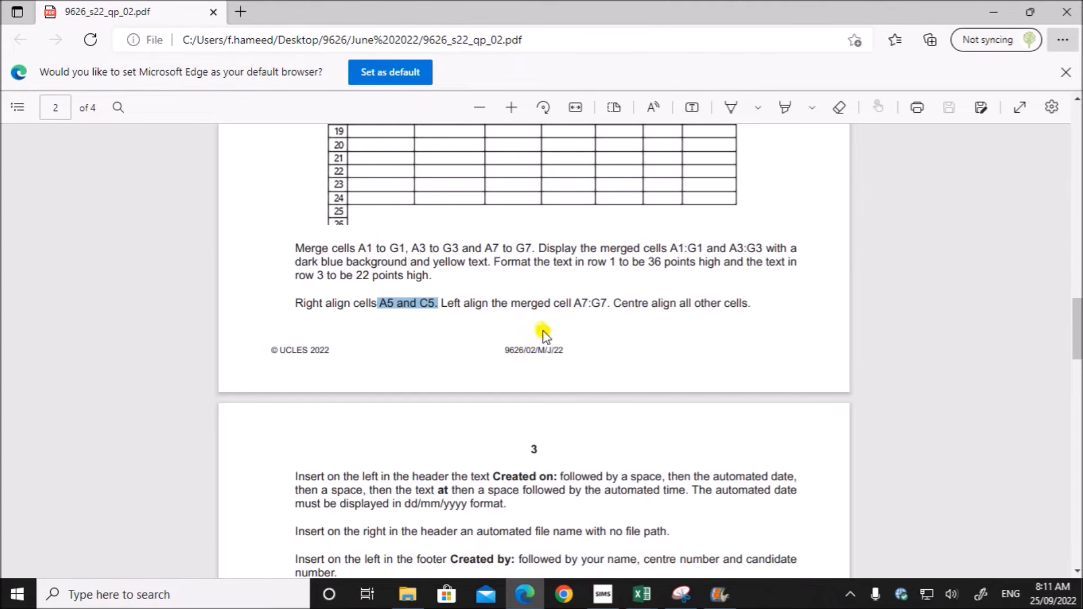
left_click_drag(574, 300, 609, 305)
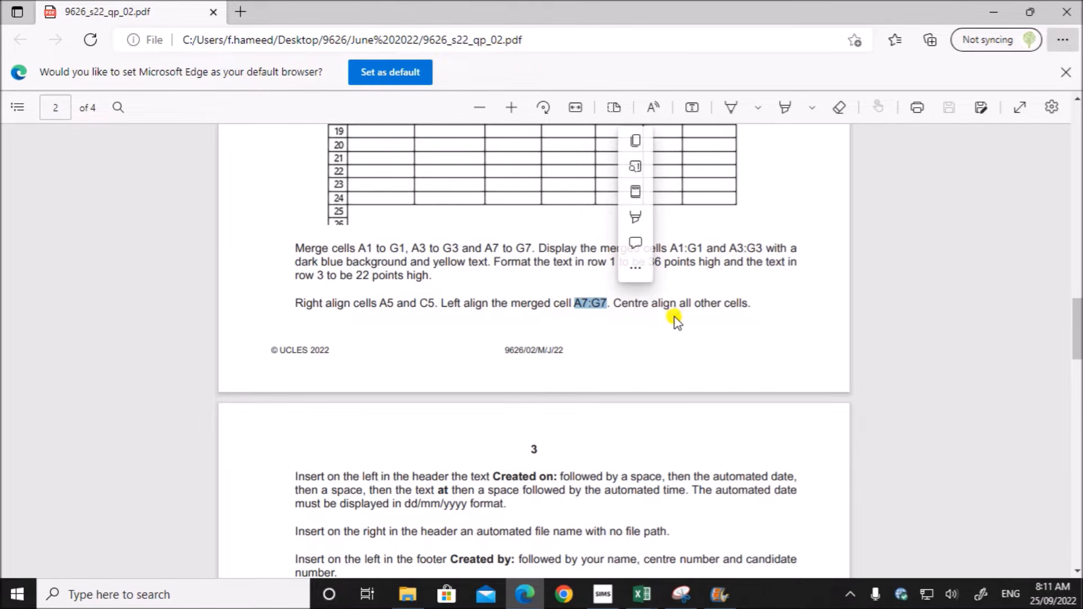
mouse_move(645, 587)
left_click(780, 533)
left_click(143, 370)
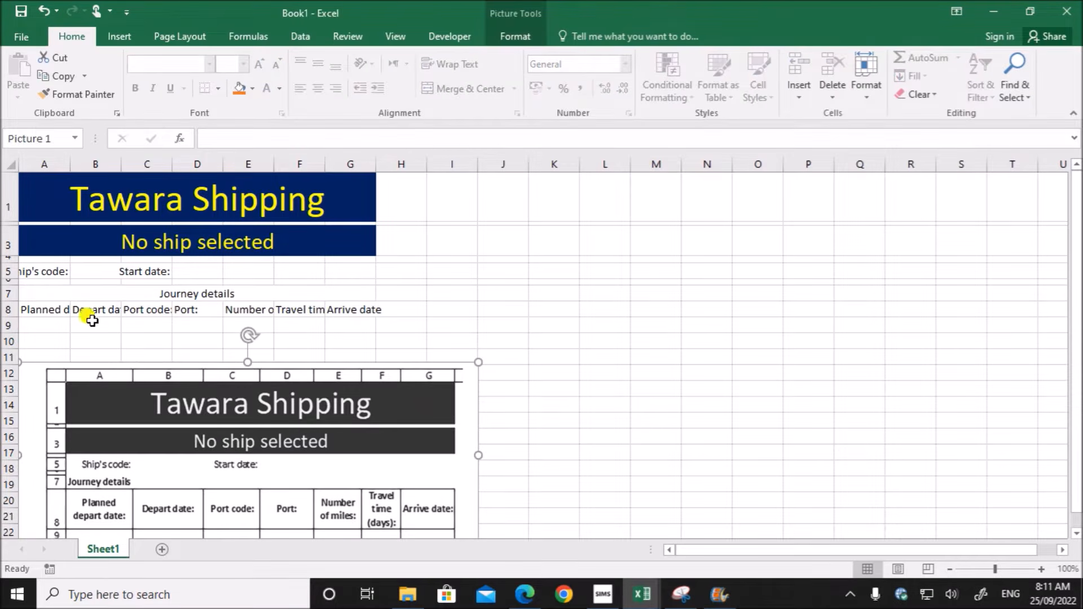
left_click(52, 289)
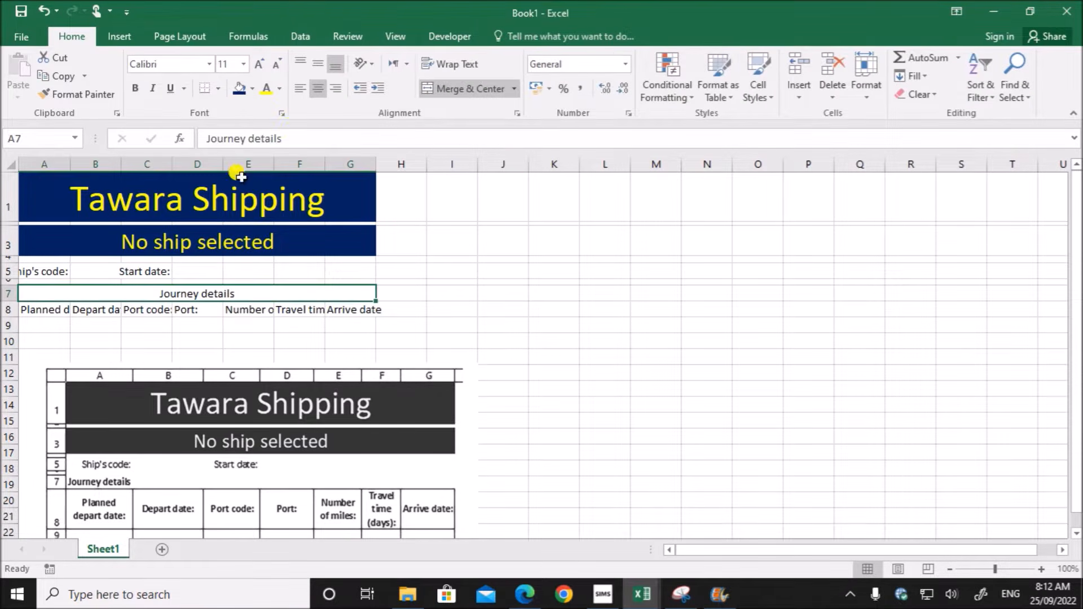
left_click(300, 88)
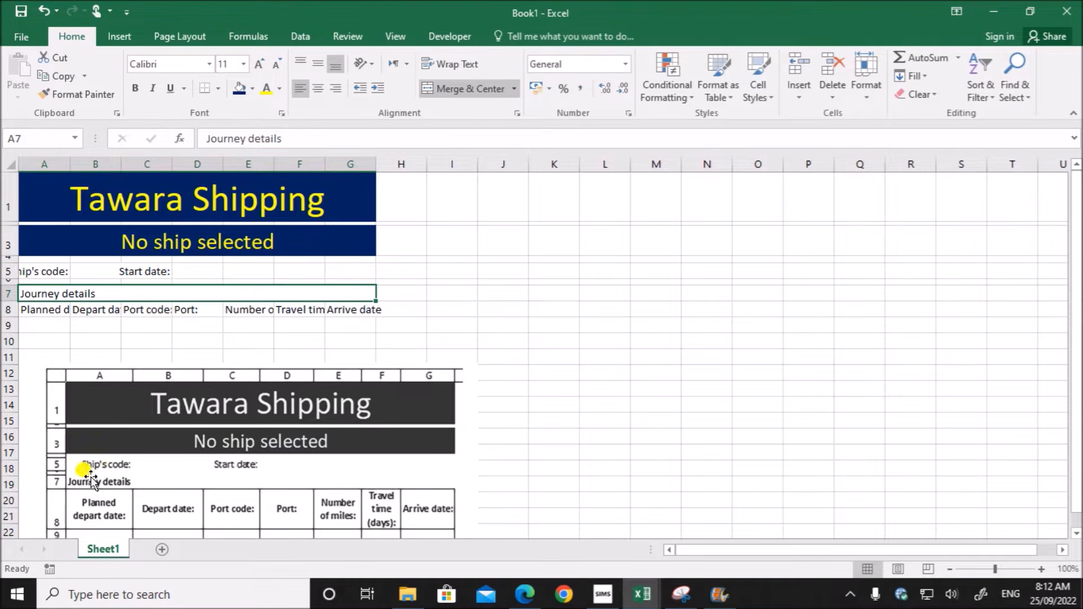
left_click_drag(41, 310, 346, 304)
left_click(318, 88)
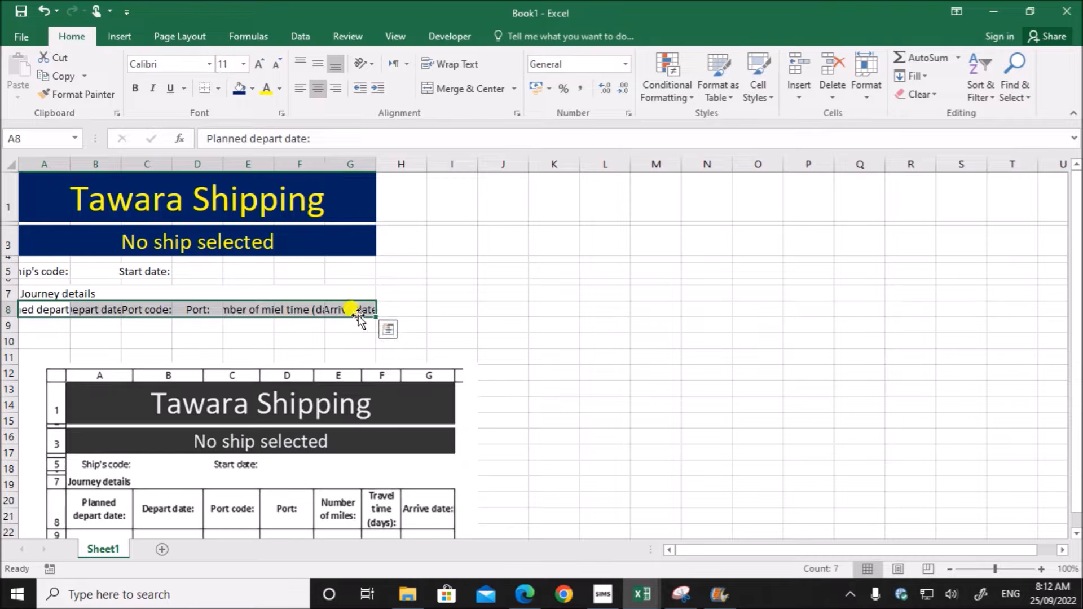
- Compare with the layout in the exam paper, and make the "Journey details" heading in A7 of Book1 bold
left_click(524, 594)
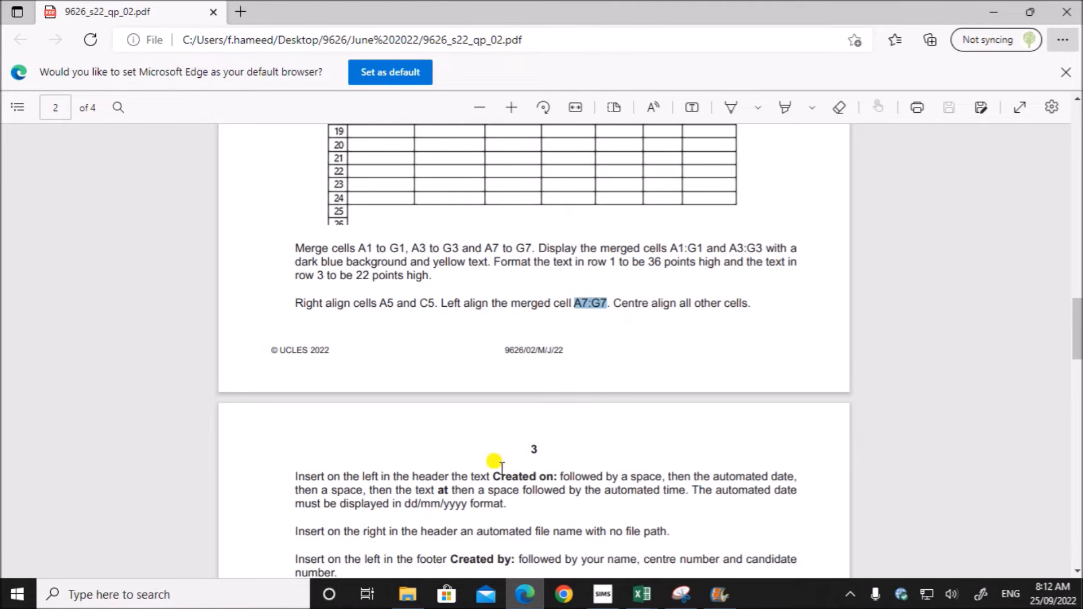
scroll(496, 463, "up", 5)
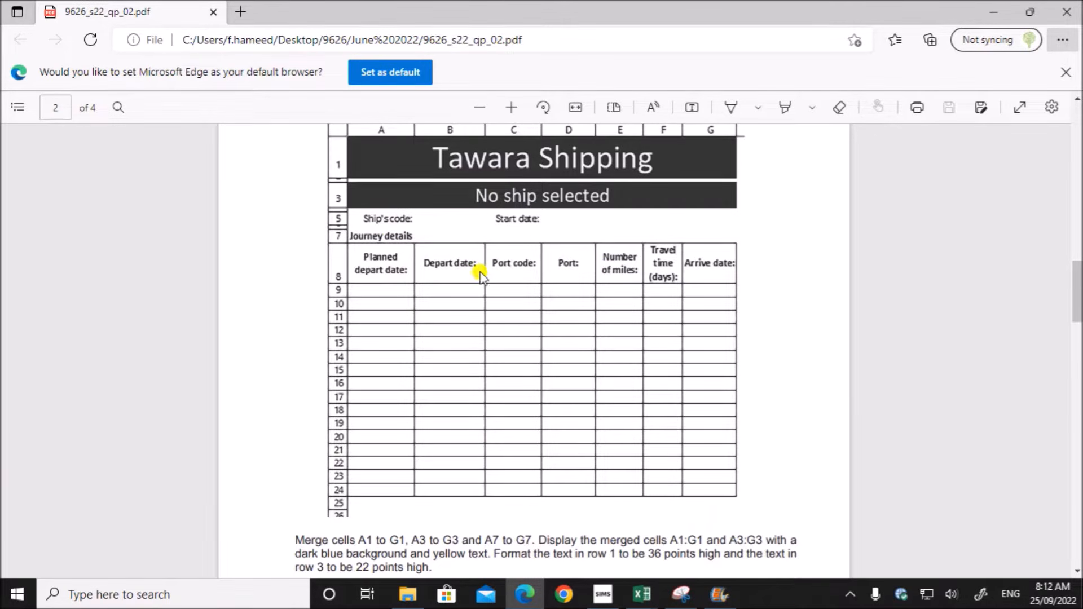
mouse_move(643, 594)
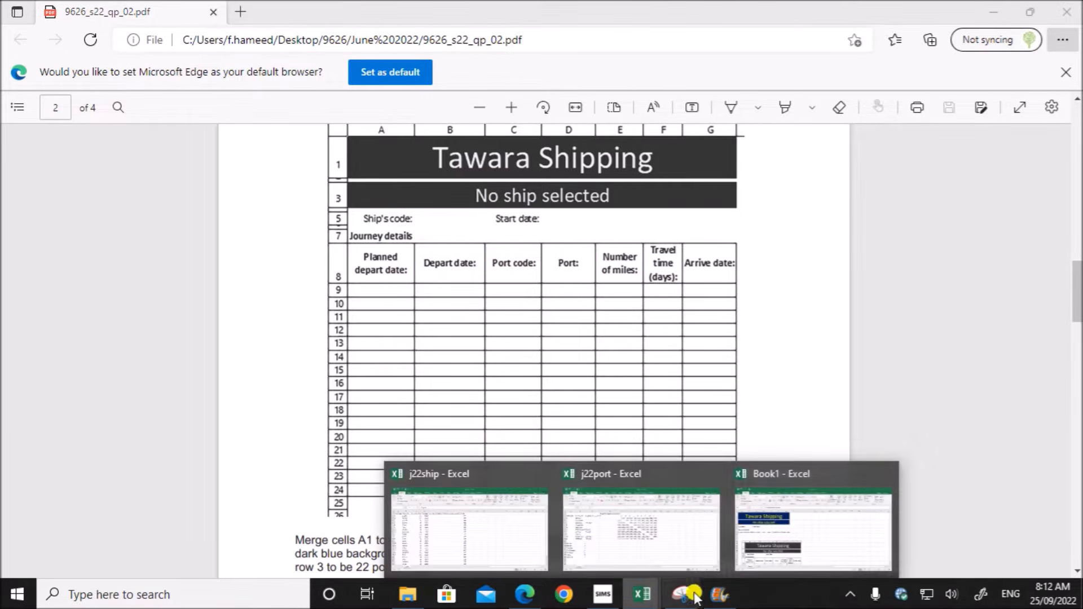
left_click(810, 549)
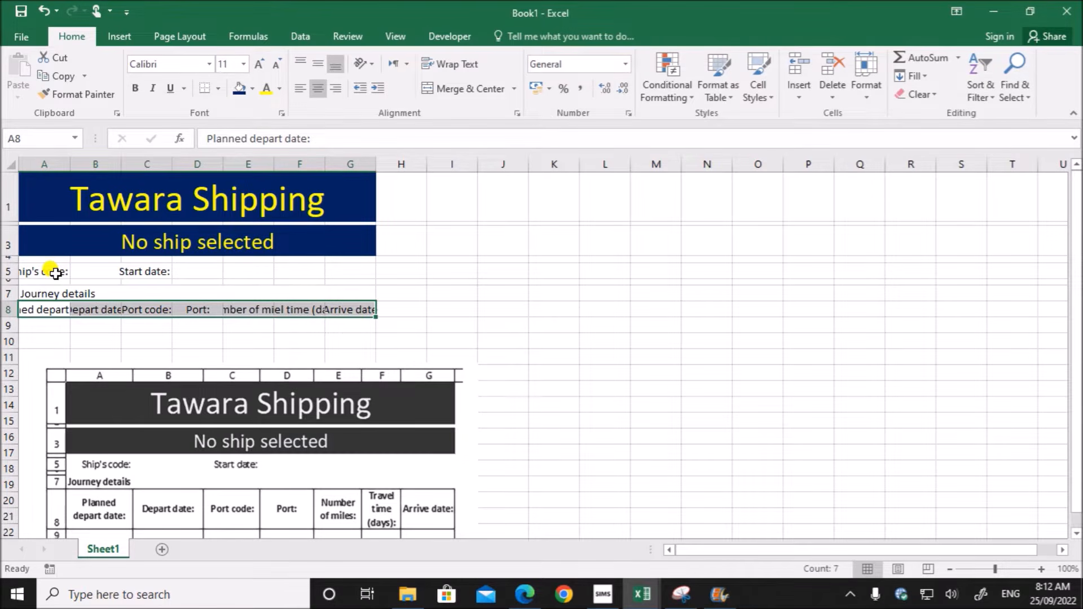
left_click(46, 294)
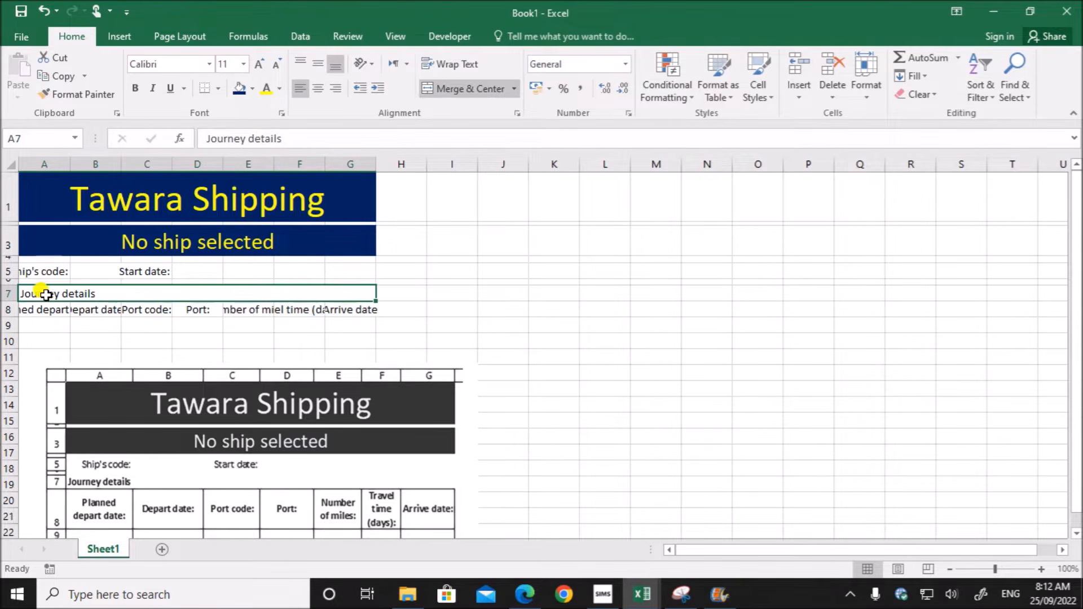
left_click(134, 89)
- Wrap the text of the column headings in A8 to G8 and make them bold
left_click_drag(40, 310, 337, 307)
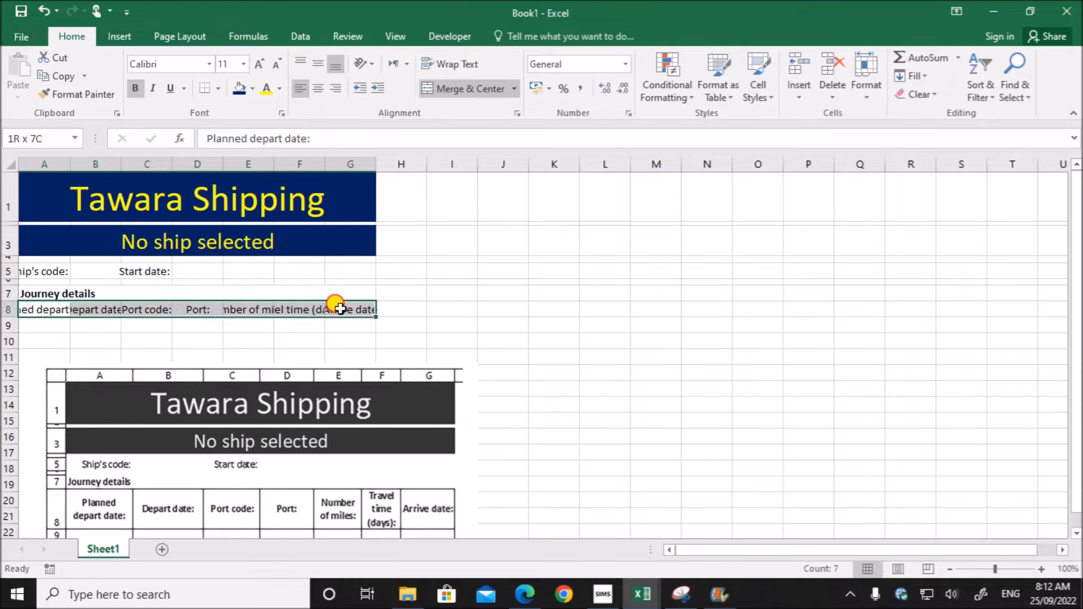
left_click(453, 64)
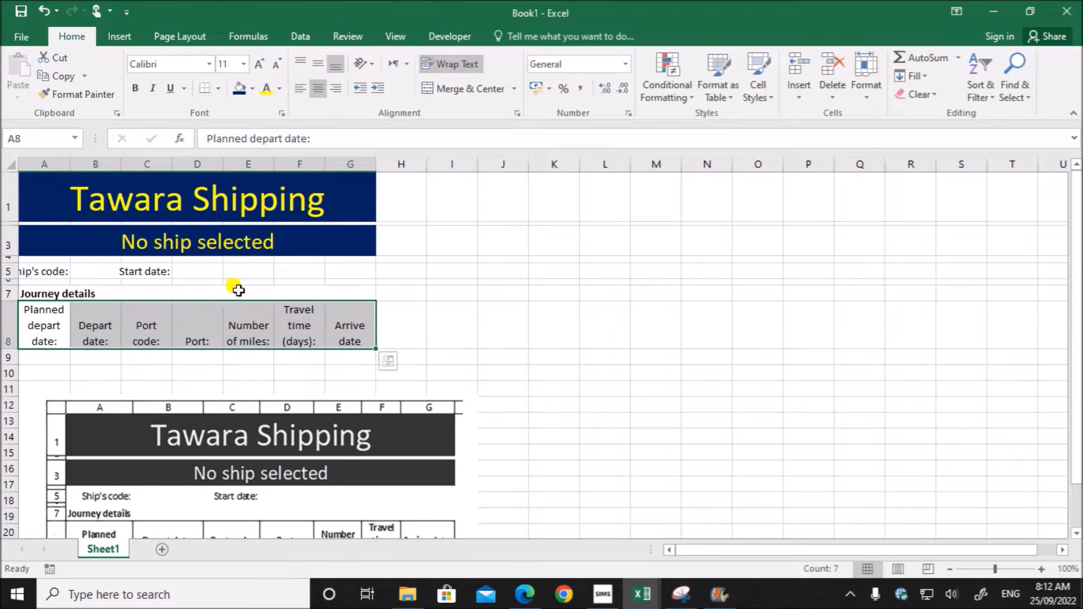
left_click(137, 89)
- Move the reference picture beside the table, and widen column A to fit "depart date:" and column B to fit "Depart date:" on one line
left_click_drag(218, 430, 546, 333)
left_click(179, 464)
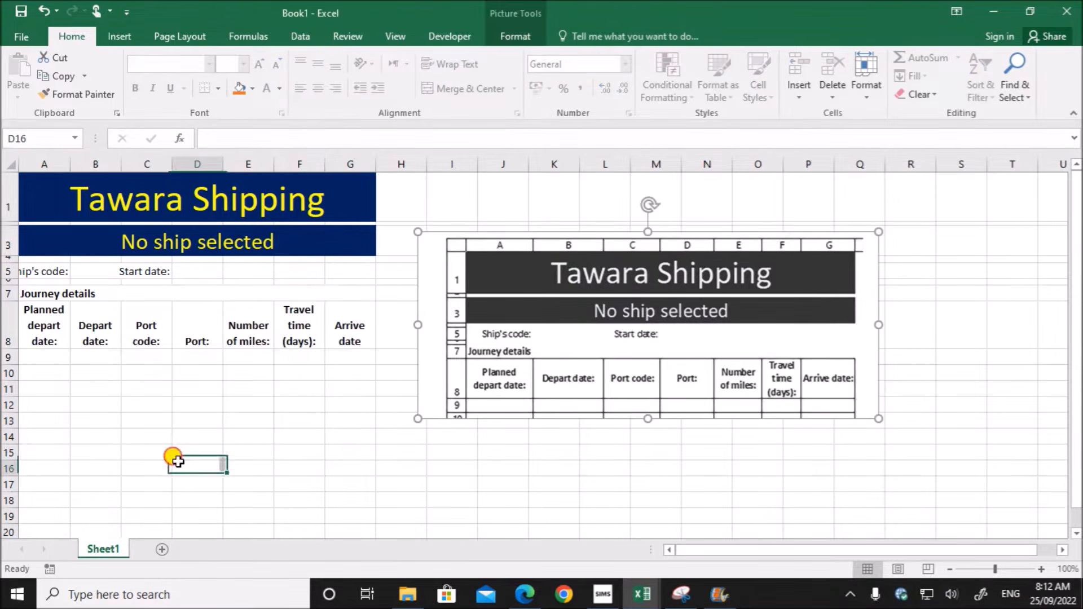
left_click(43, 338)
mouse_move(75, 165)
left_mouse_down()
mouse_move(101, 160)
mouse_move(92, 162)
left_mouse_up()
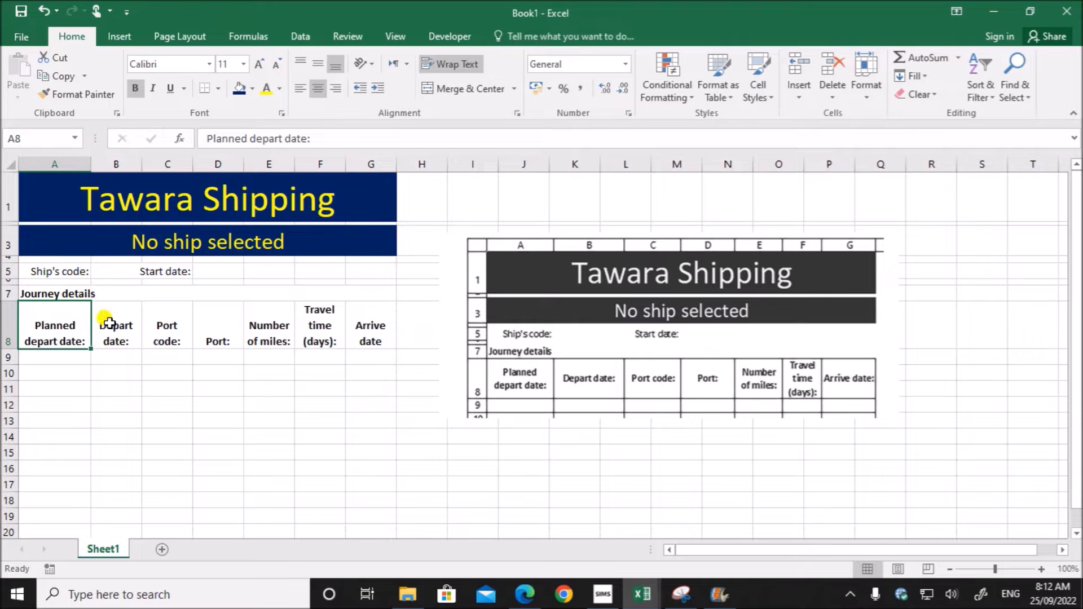
double_click(143, 165)
left_click_drag(130, 164, 169, 165)
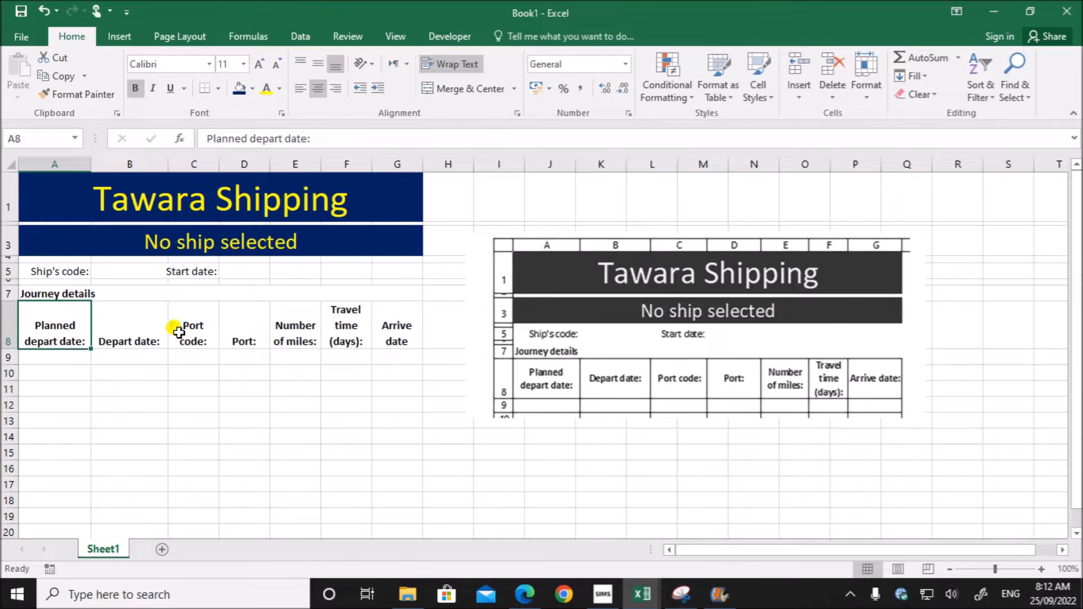
- Widen column C so that the "Port code:" heading fits on one line, and check the headings in D8 to F8
left_click(197, 333)
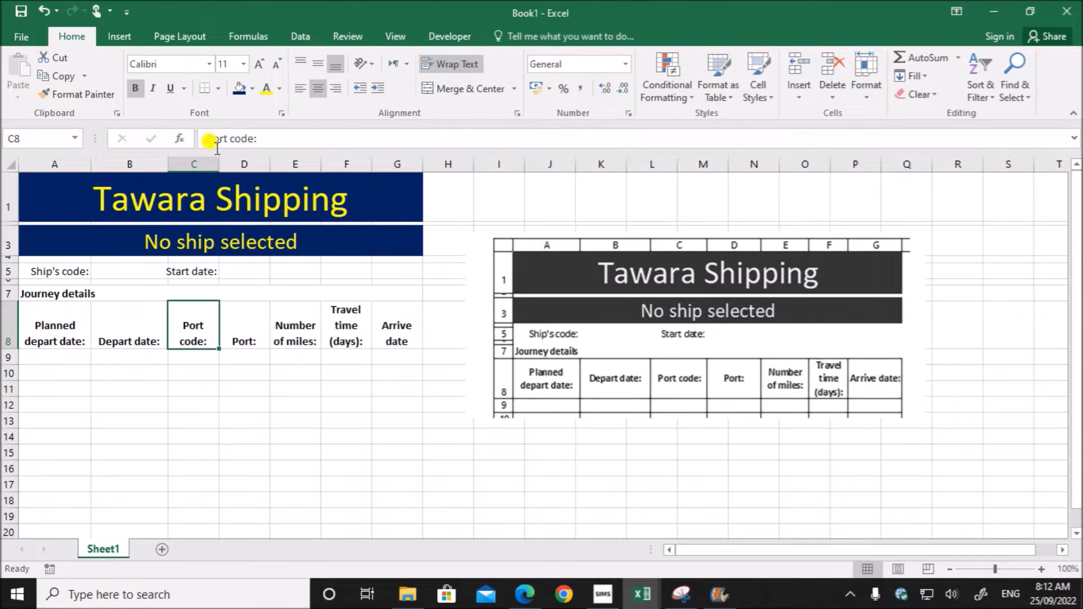
left_click_drag(218, 158, 246, 164)
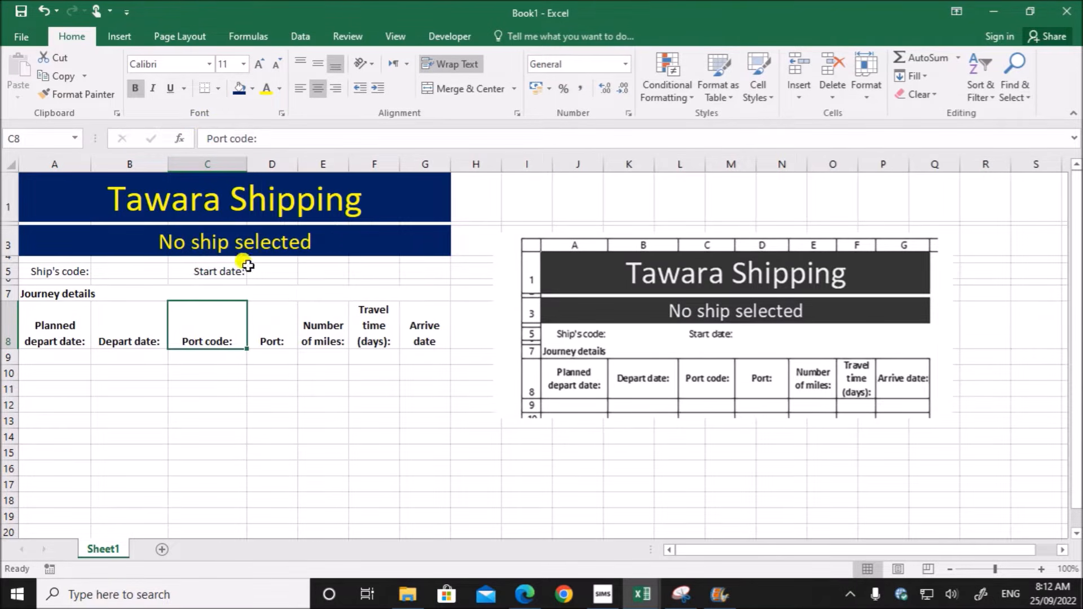
left_click(263, 329)
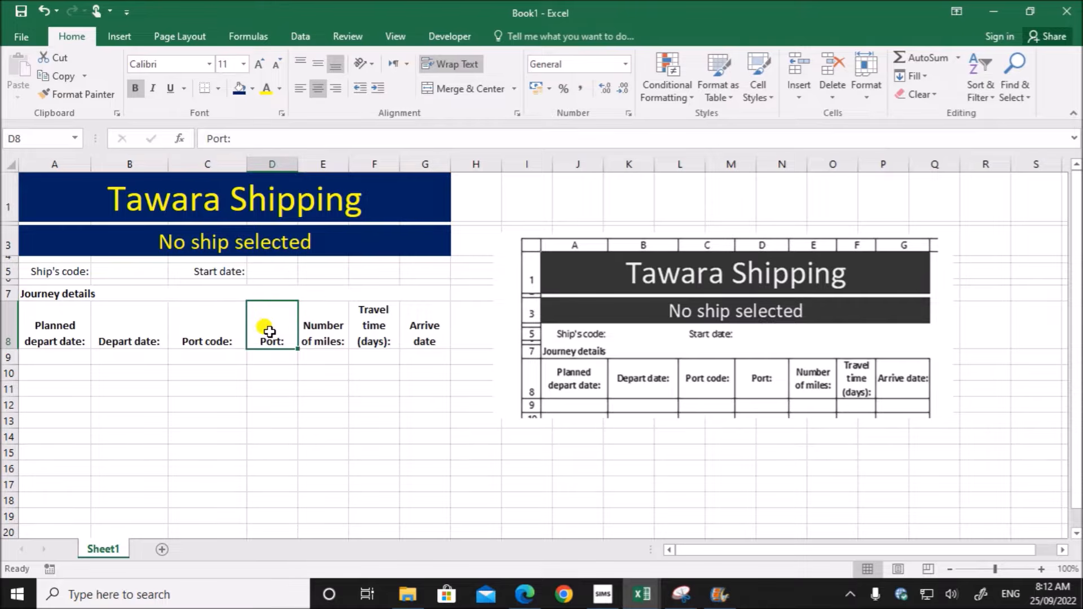
left_click(330, 334)
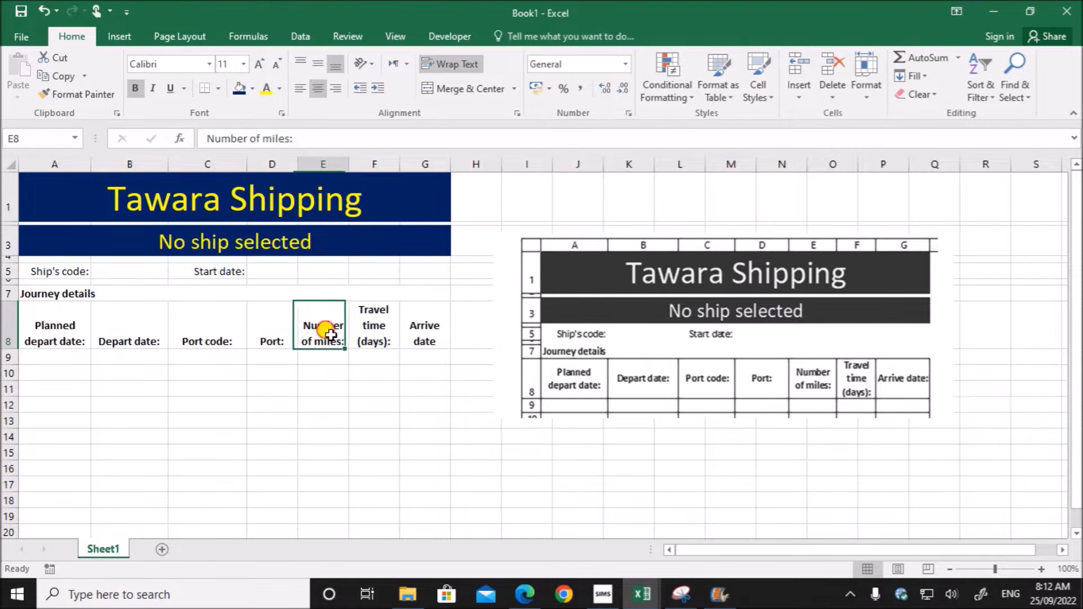
left_click(369, 338)
- Widen column G to fit its heading on one line, and complete the text in G8 as "Arrive date:"
left_click(430, 331)
left_click_drag(453, 162, 470, 162)
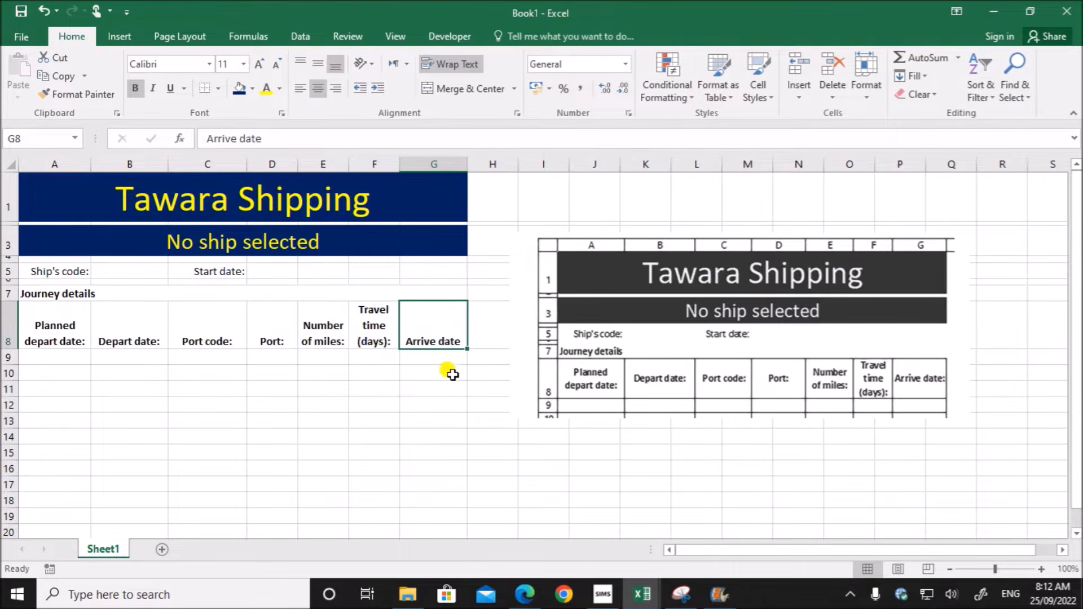
double_click(460, 340)
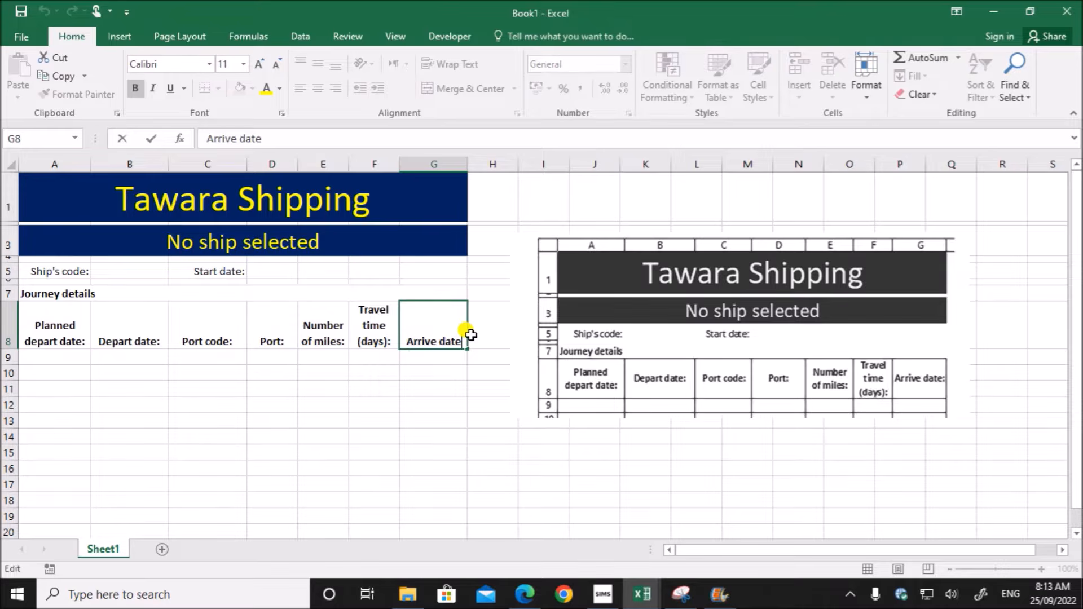
left_click(416, 434)
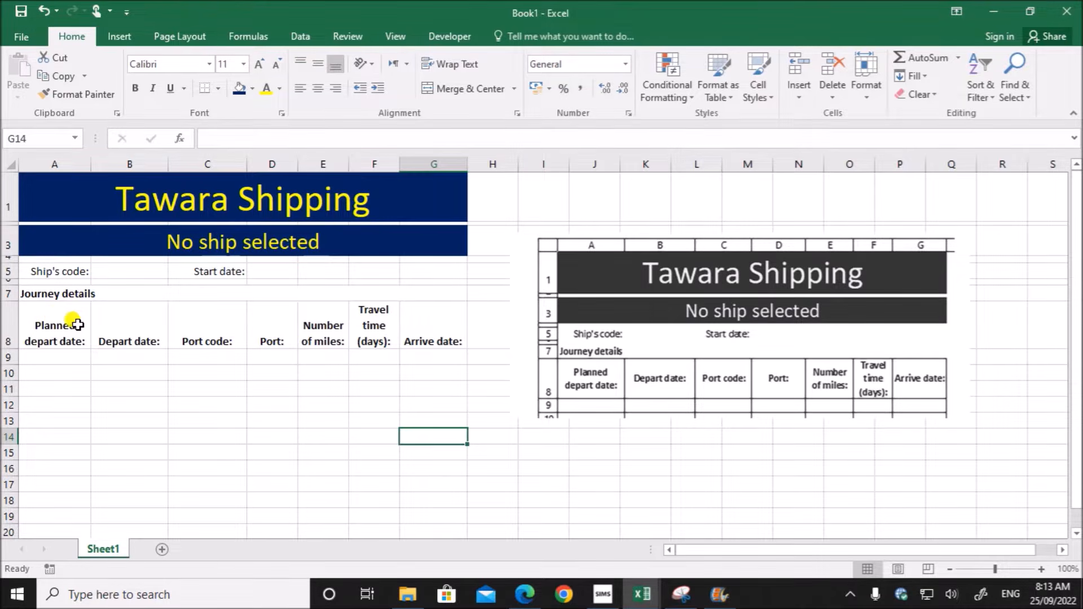
- Middle-align the contents of all cells vertically, and delete the reference picture from the sheet
key("ctrl+a")
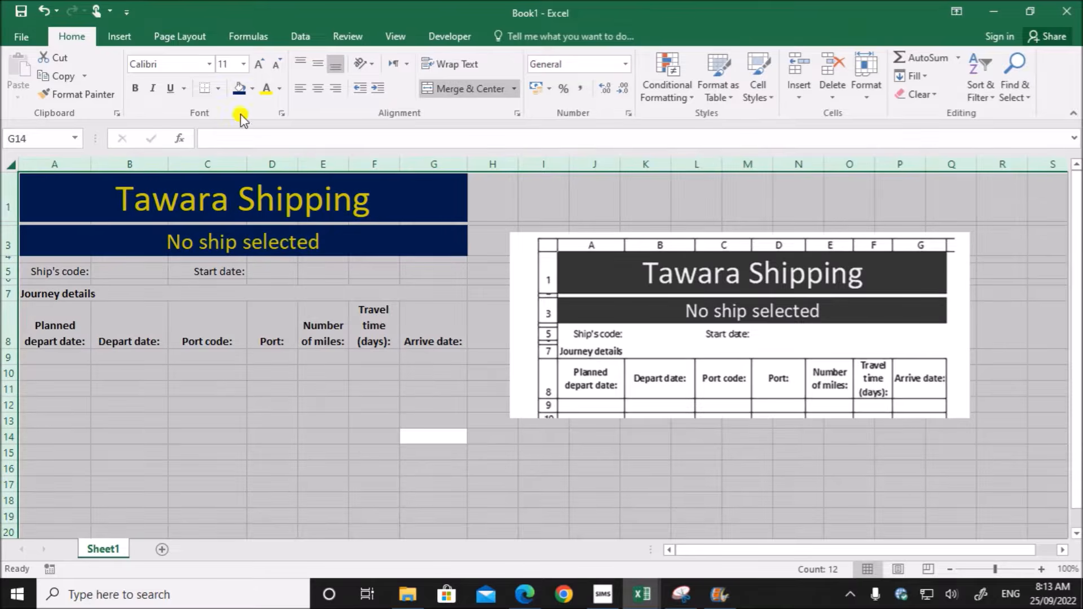
left_click(319, 67)
left_click(310, 441)
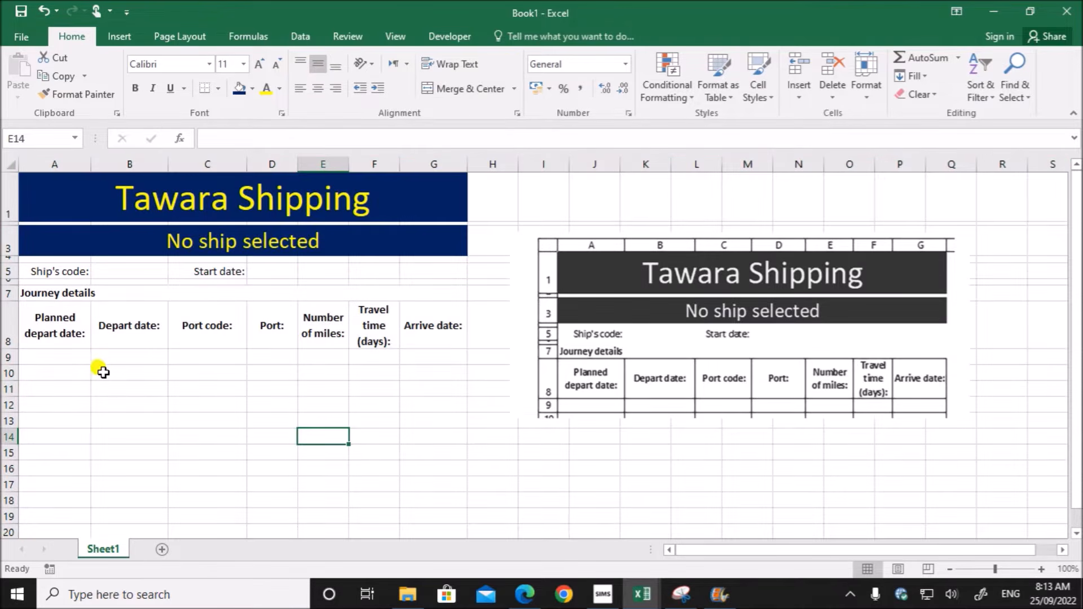
left_click(695, 332)
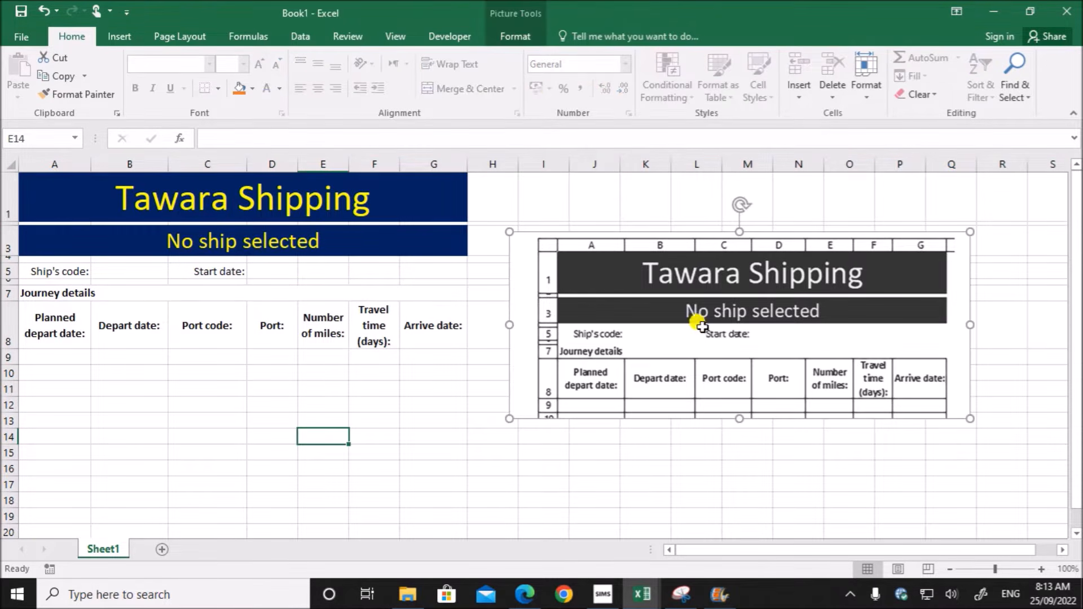
key("Delete")
- Check in the exam paper which rows and columns the bordered journey table covers, and return to Book1
left_click(524, 594)
scroll(463, 417, "down", 2)
scroll(460, 406, "up", 2)
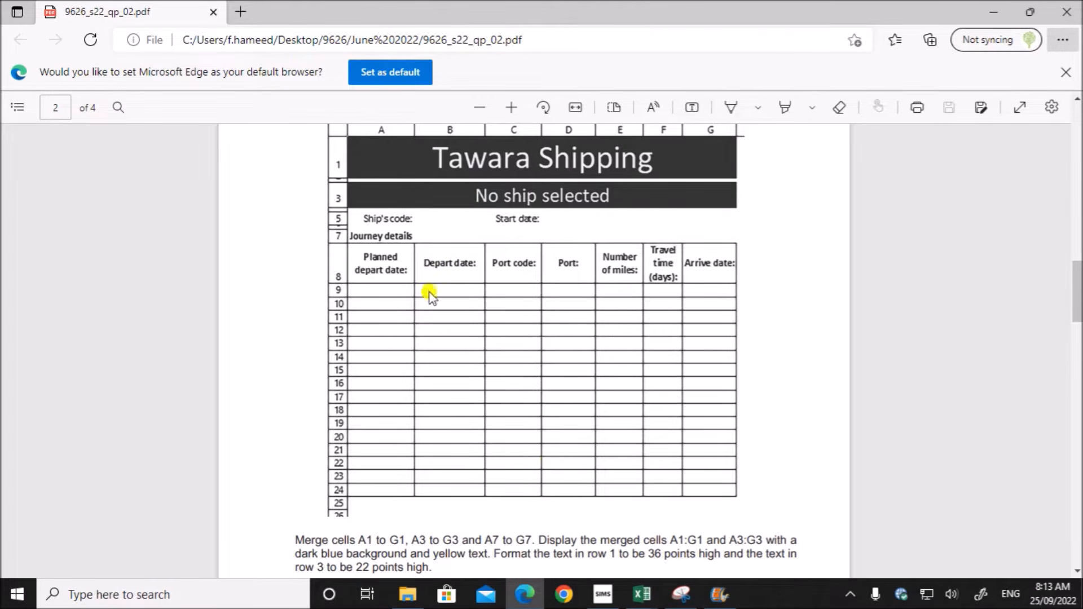
left_click(650, 595)
left_click(871, 550)
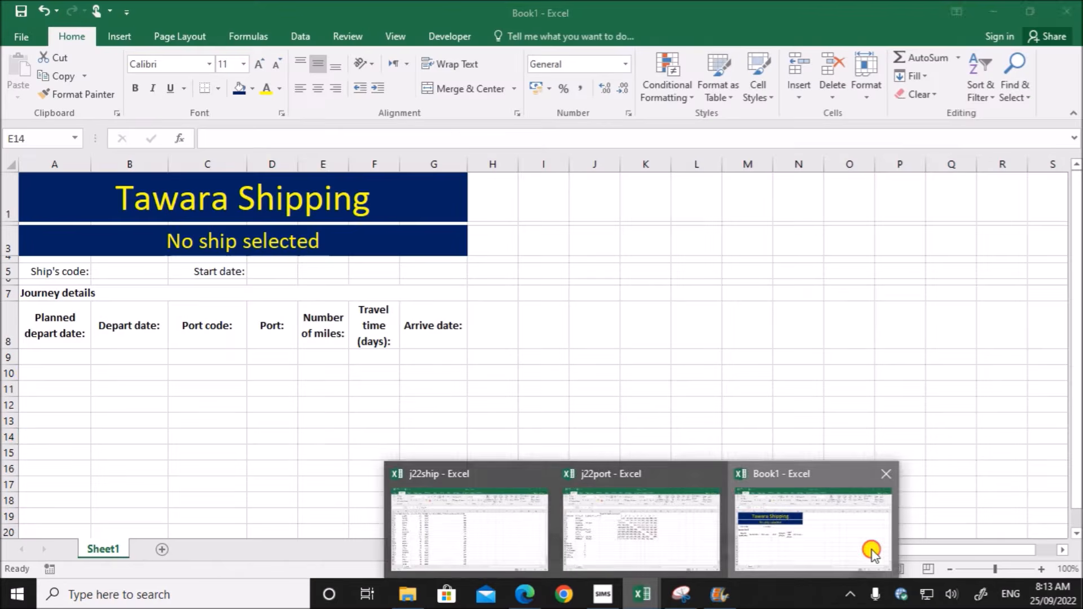
left_click_drag(39, 332, 446, 396)
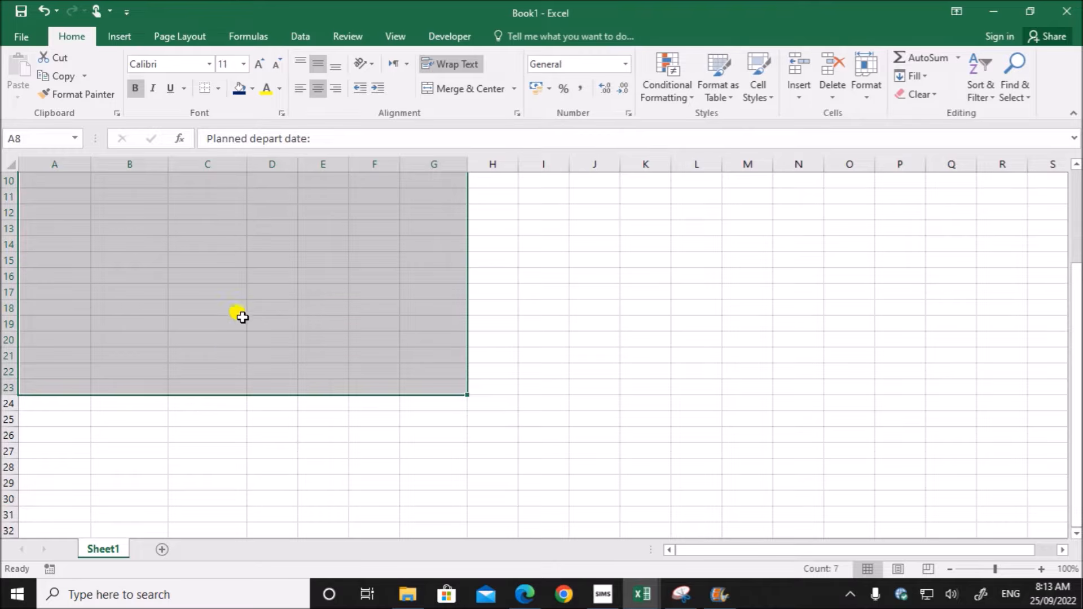
scroll(231, 367, "up", 3)
left_click(162, 403)
- Apply all borders to cells A8 to H24 of the journey details table
left_click_drag(53, 321, 464, 417)
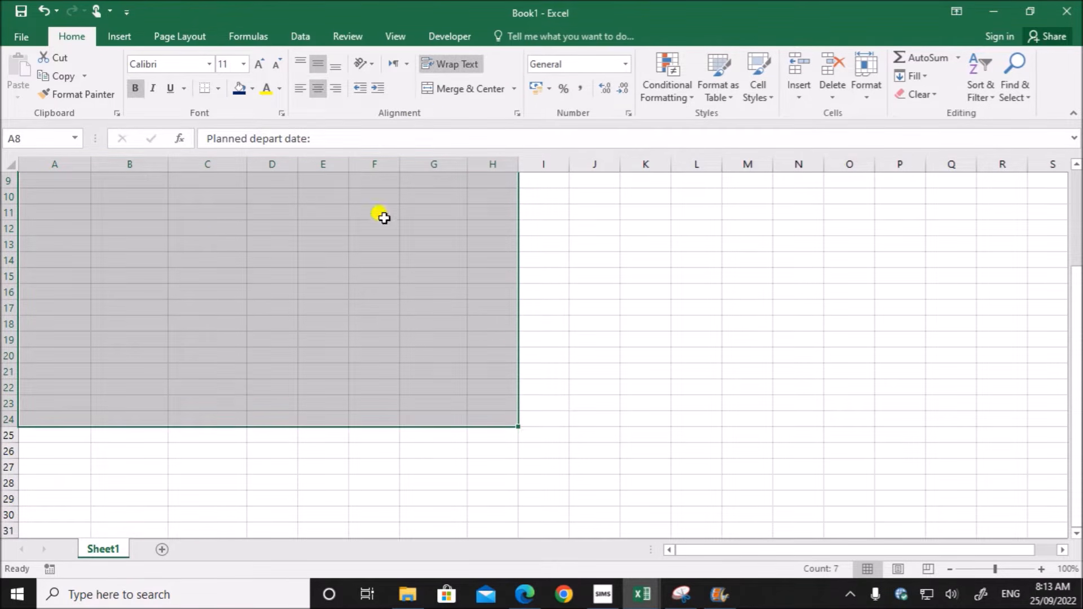
left_click(218, 88)
left_click(215, 224)
scroll(310, 454, "up", 3)
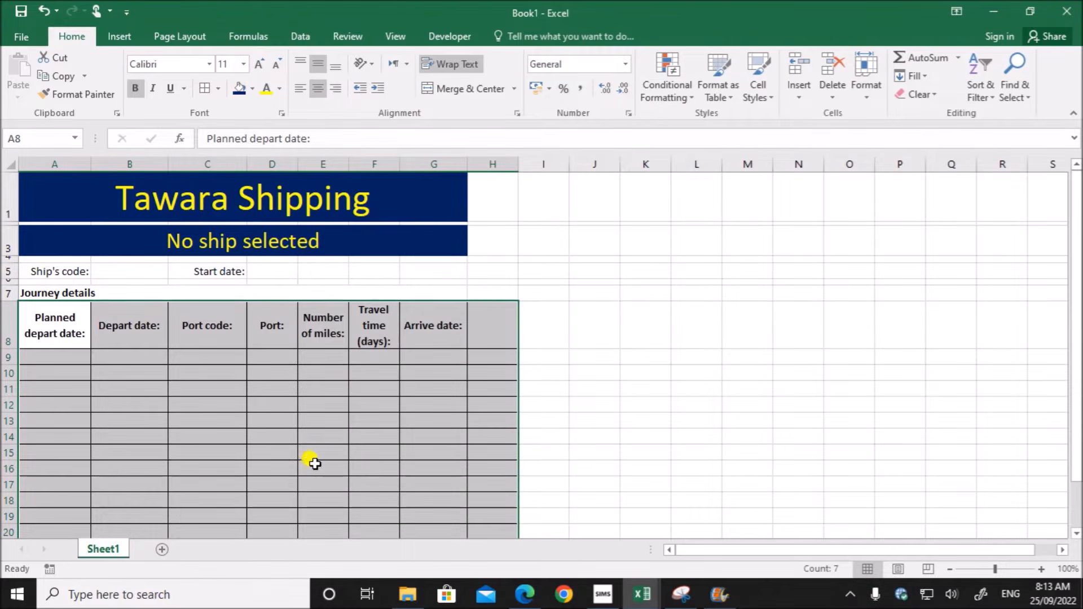
left_click(535, 479)
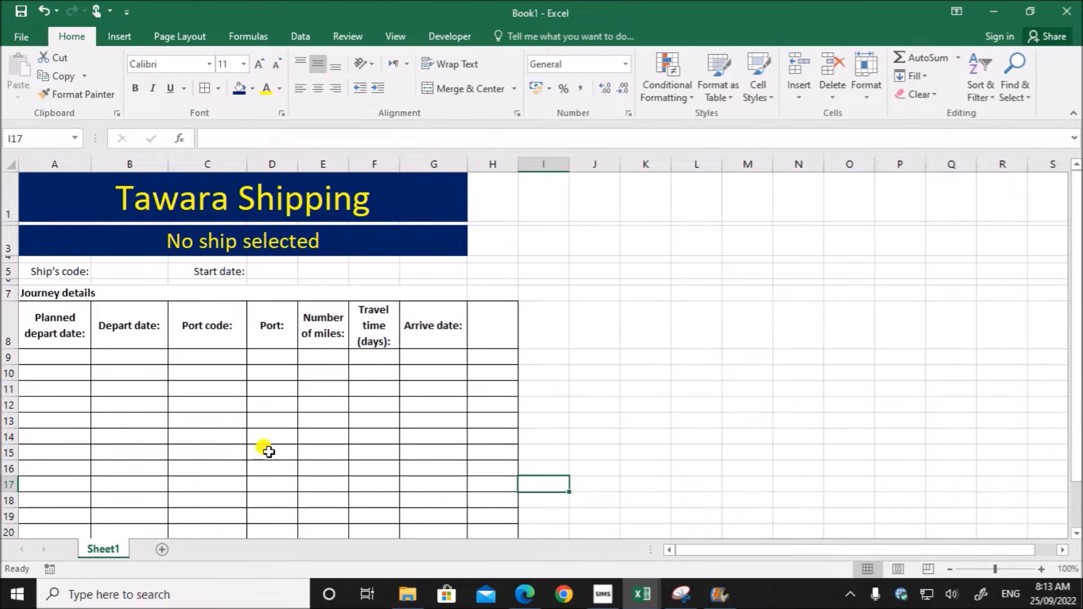
- Switch to the exam paper and read the instruction for the left header text on page 3
left_click(524, 594)
scroll(486, 457, "down", 5)
scroll(485, 453, "down", 3)
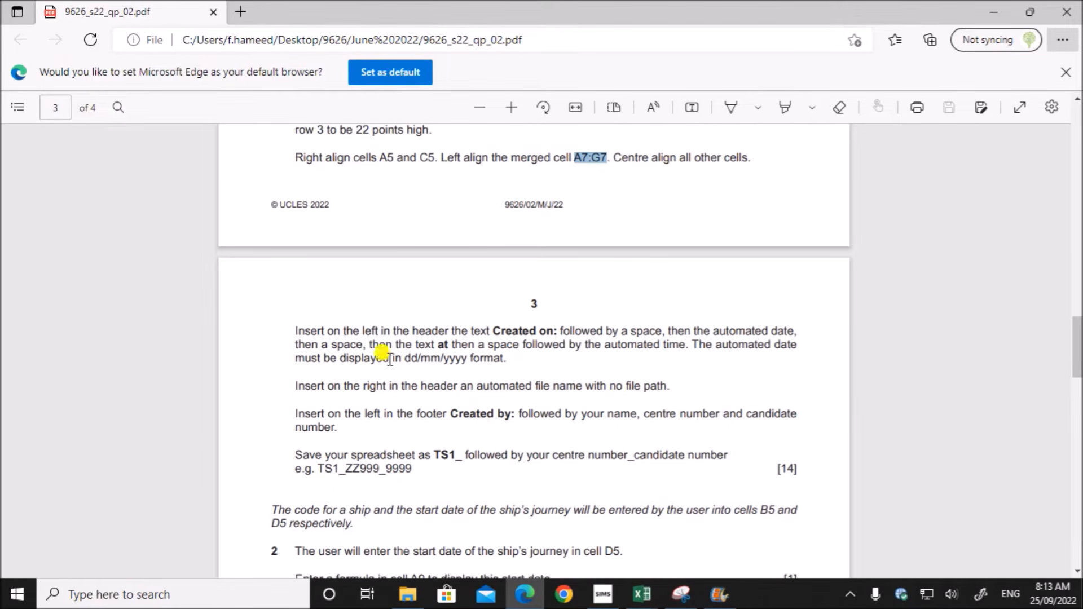
left_click_drag(362, 331, 686, 346)
left_click(450, 348)
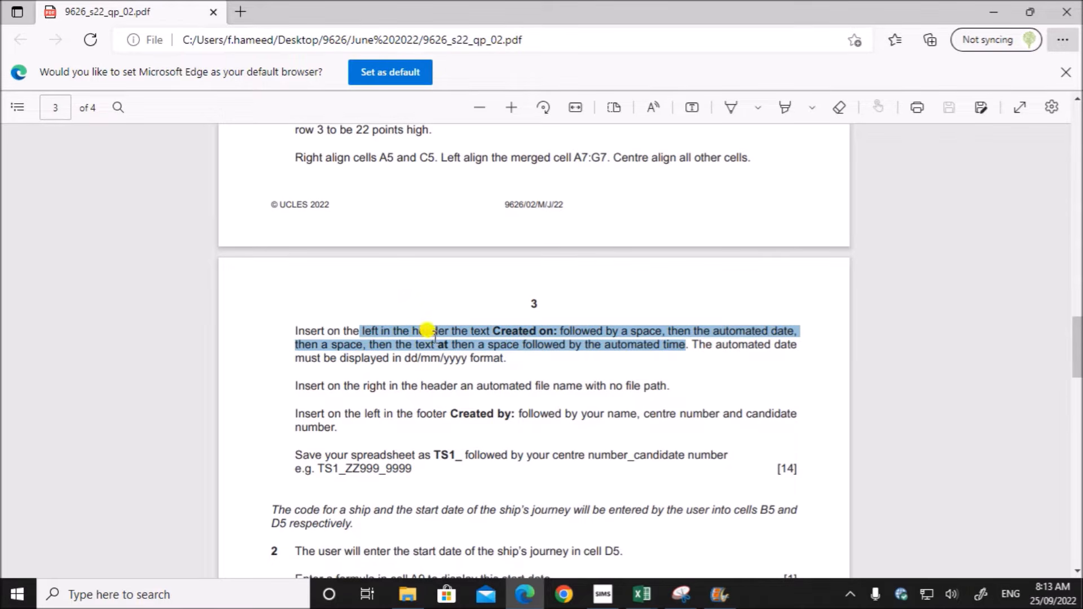
- In Book1, insert "Created on", the automated date, "at" and the automated time in the left section of the header
mouse_move(642, 594)
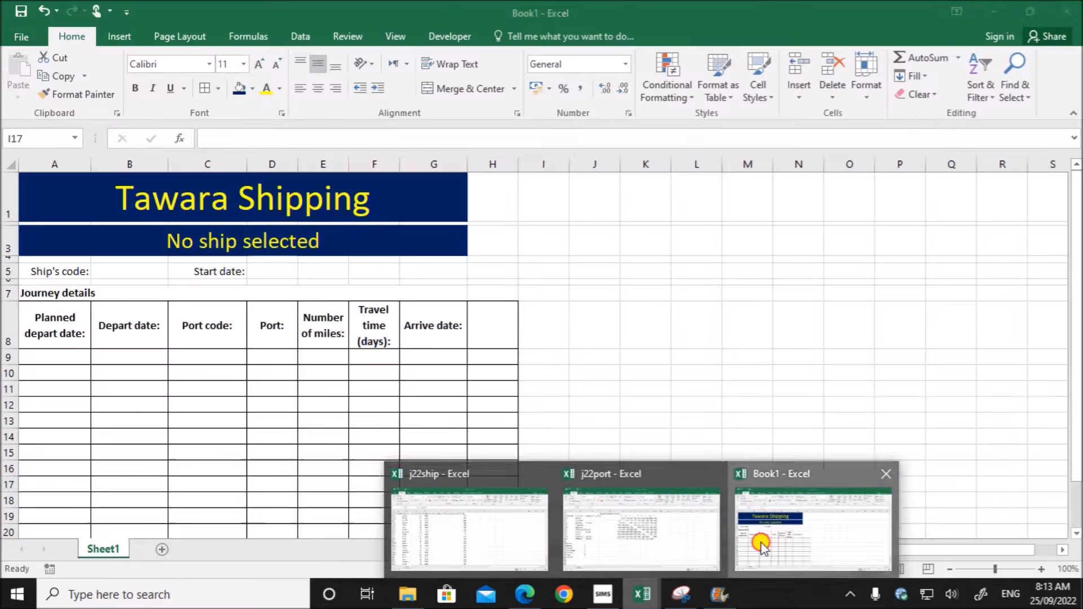
left_click(761, 546)
left_click(120, 36)
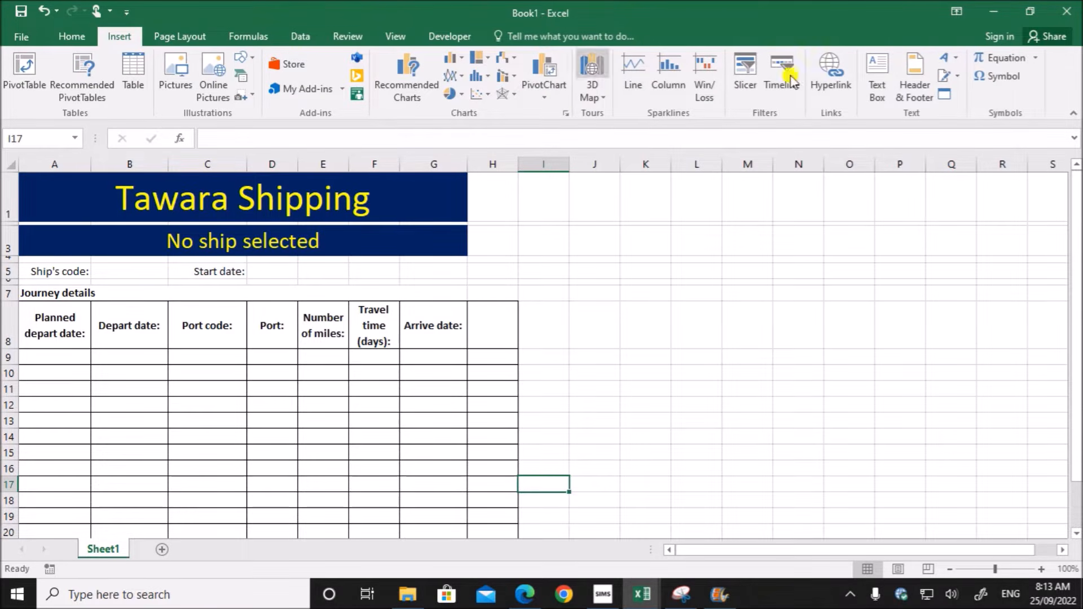
left_click(912, 94)
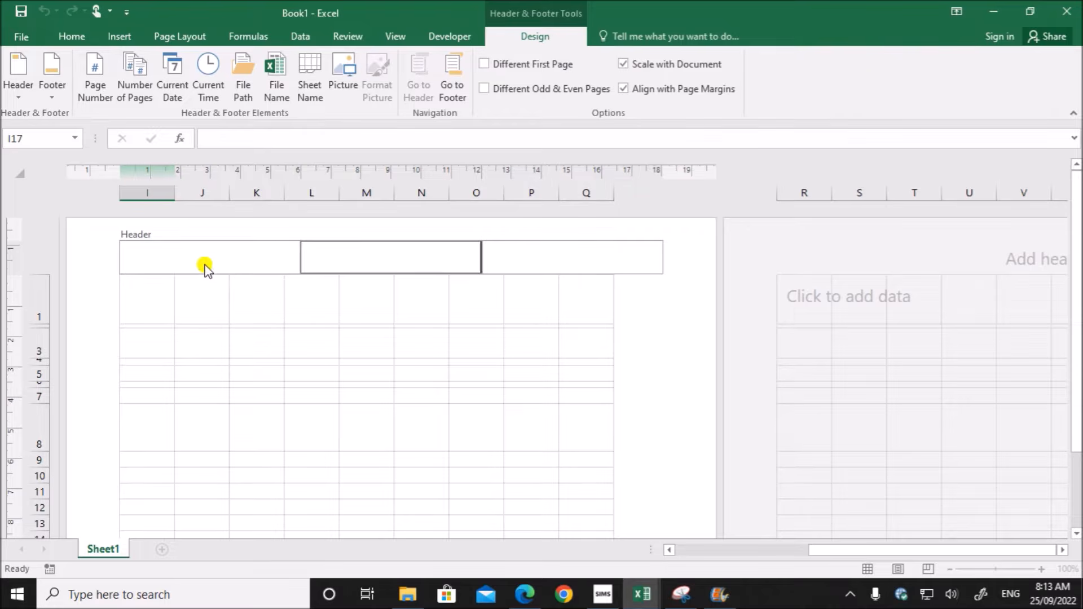
left_click(203, 264)
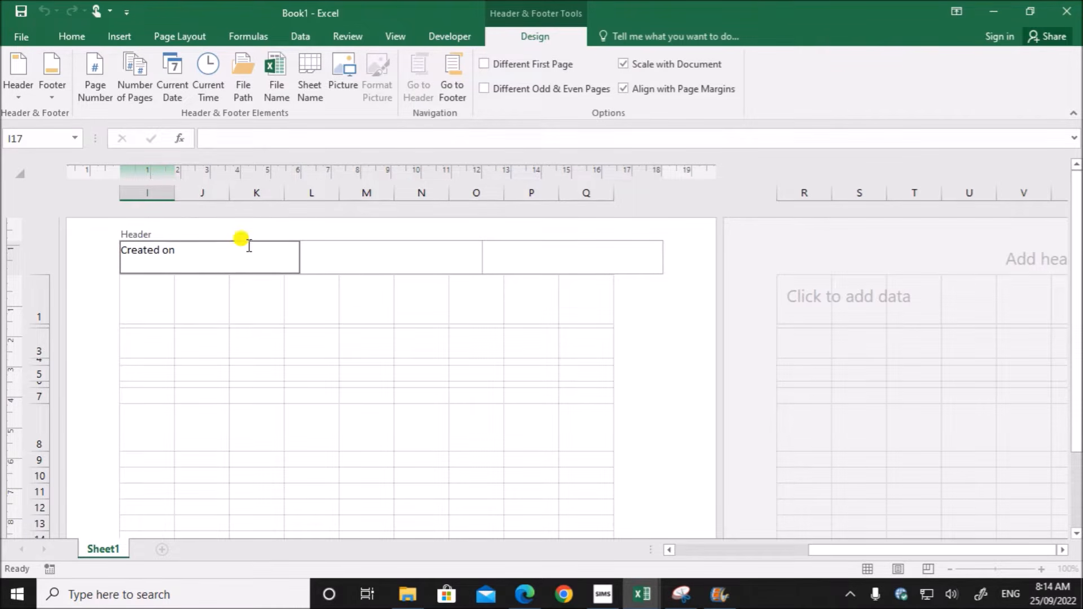
left_click(208, 76)
left_click(208, 68)
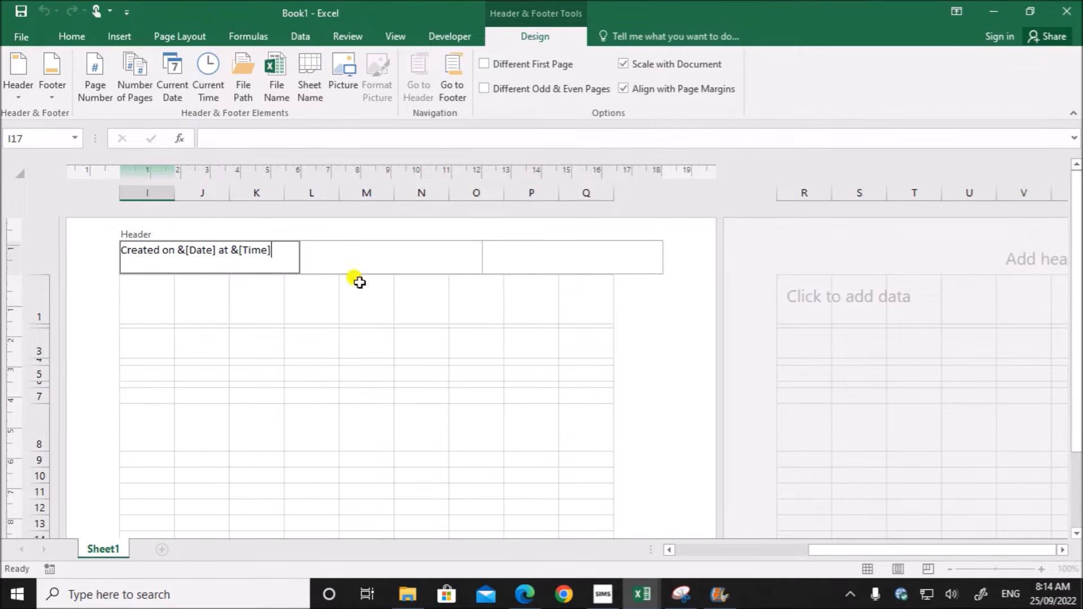
left_click(429, 460)
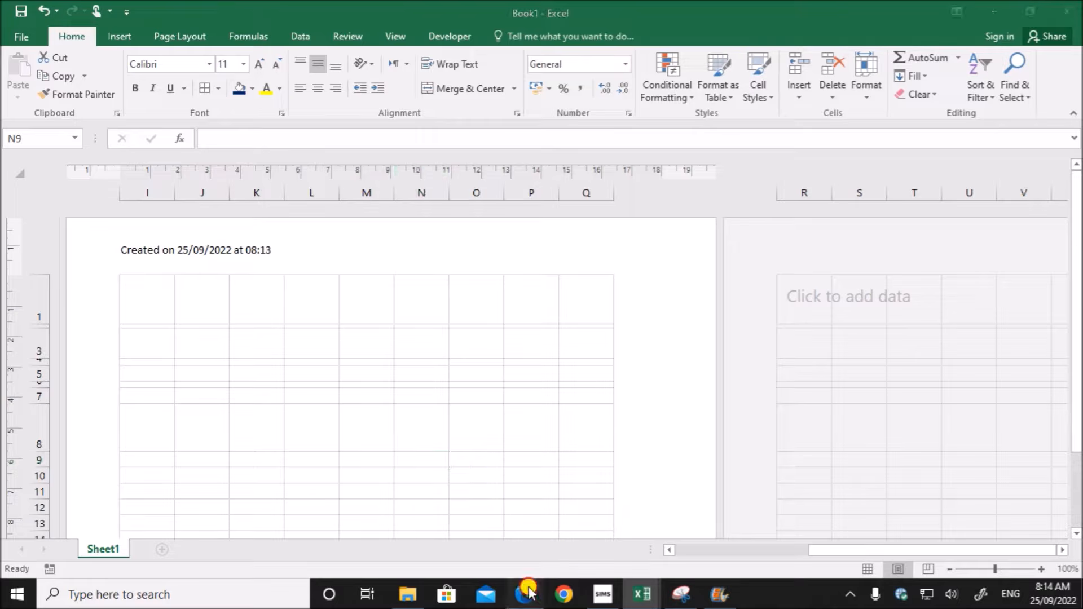
- Compare the header in Book1 with the date format and file name requirements in the exam paper
left_click(525, 594)
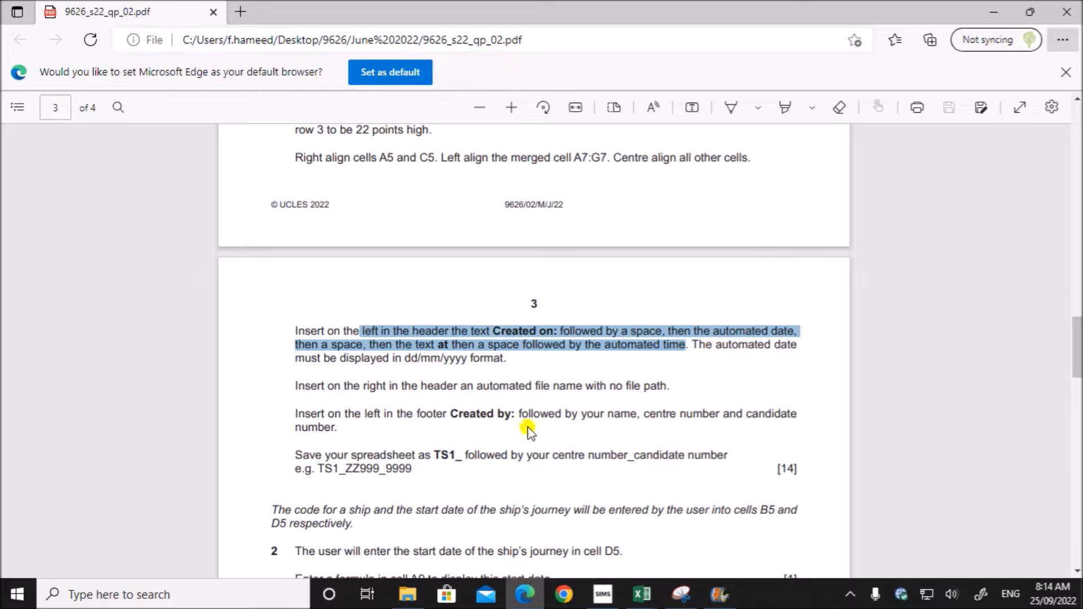
left_click(645, 597)
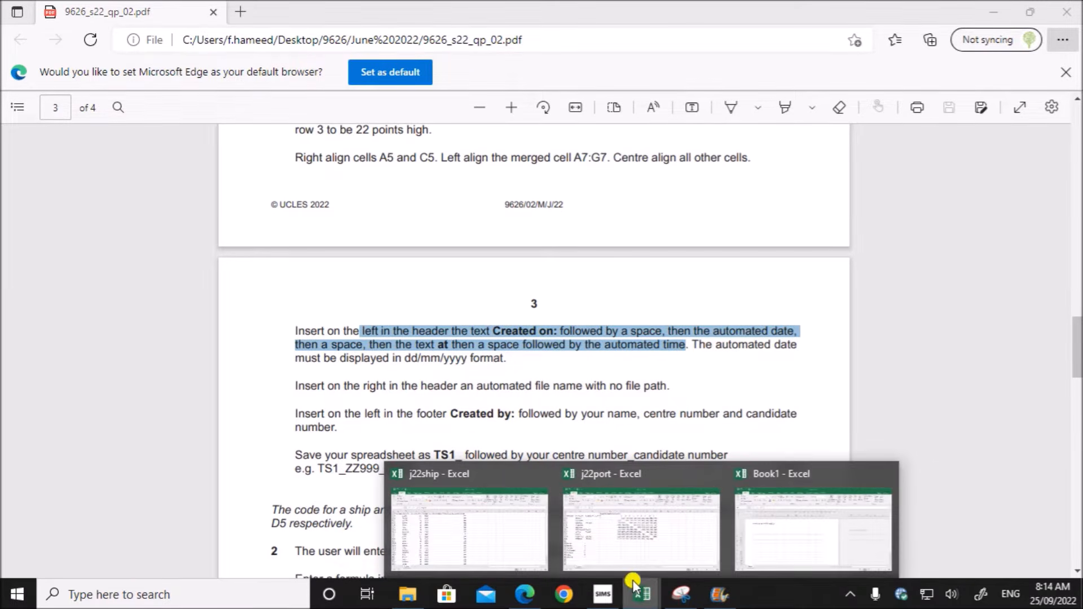
left_click(778, 542)
scroll(350, 438, "down", 3)
scroll(348, 435, "up", 3)
left_click(514, 602)
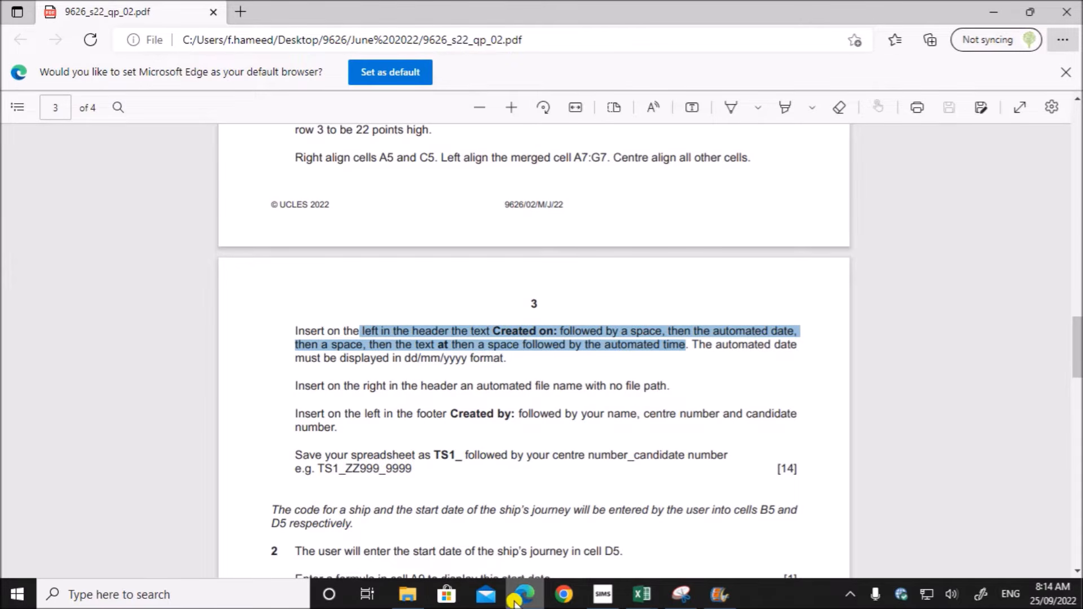
- Switch back to Book1 and insert the automated file name in the right section of the header
left_click(642, 595)
left_click(753, 547)
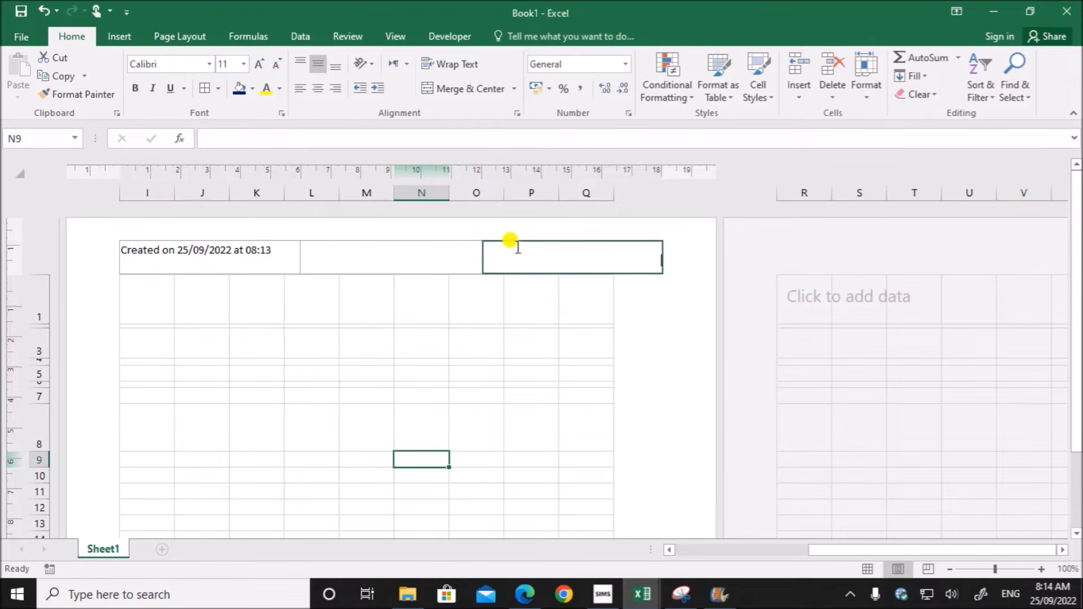
left_click(539, 258)
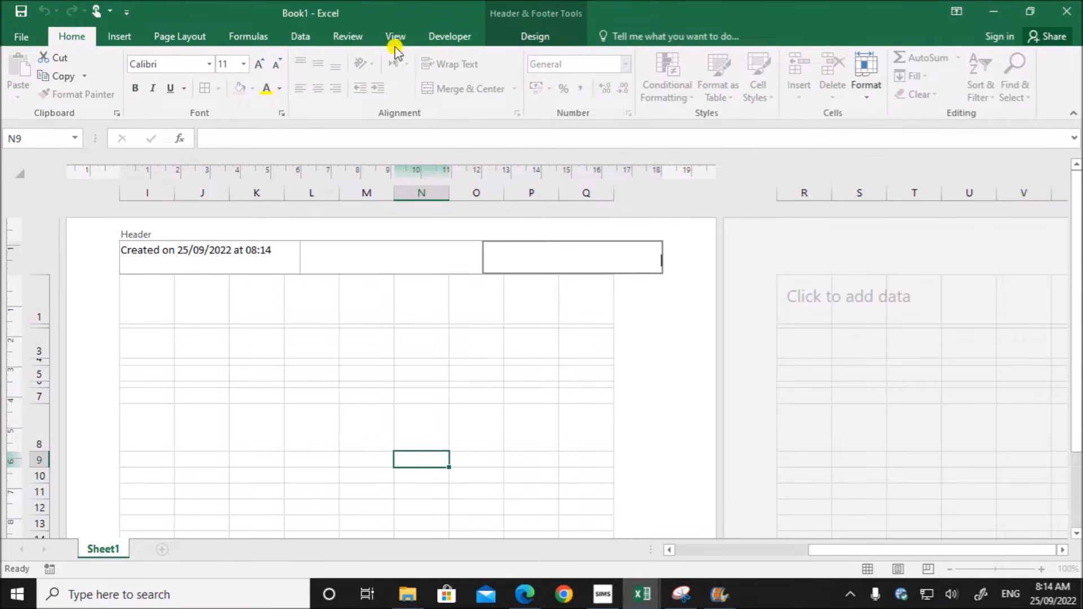
left_click(512, 34)
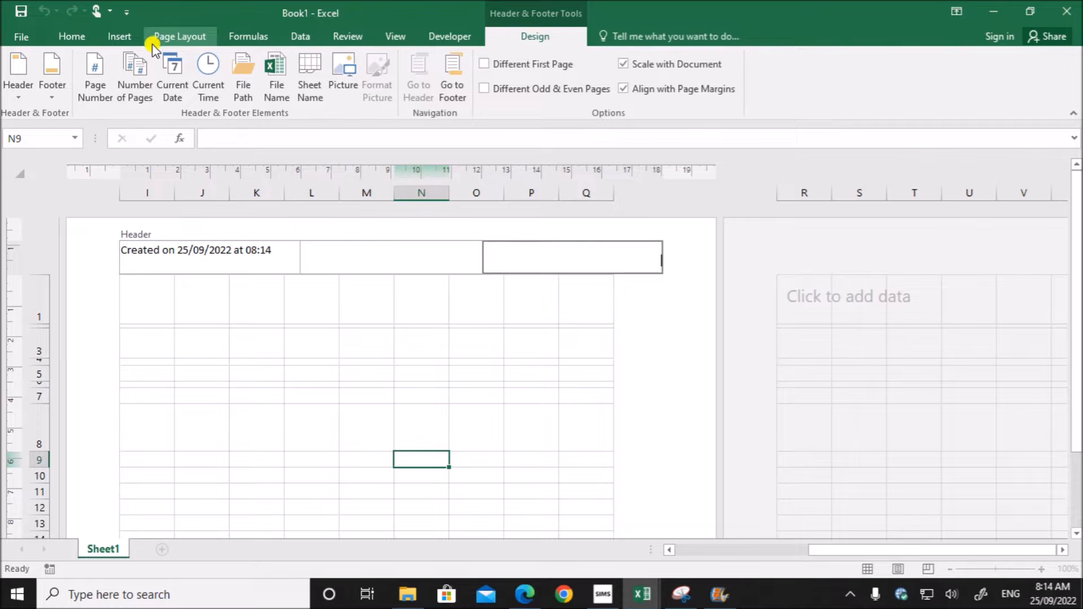
left_click(277, 93)
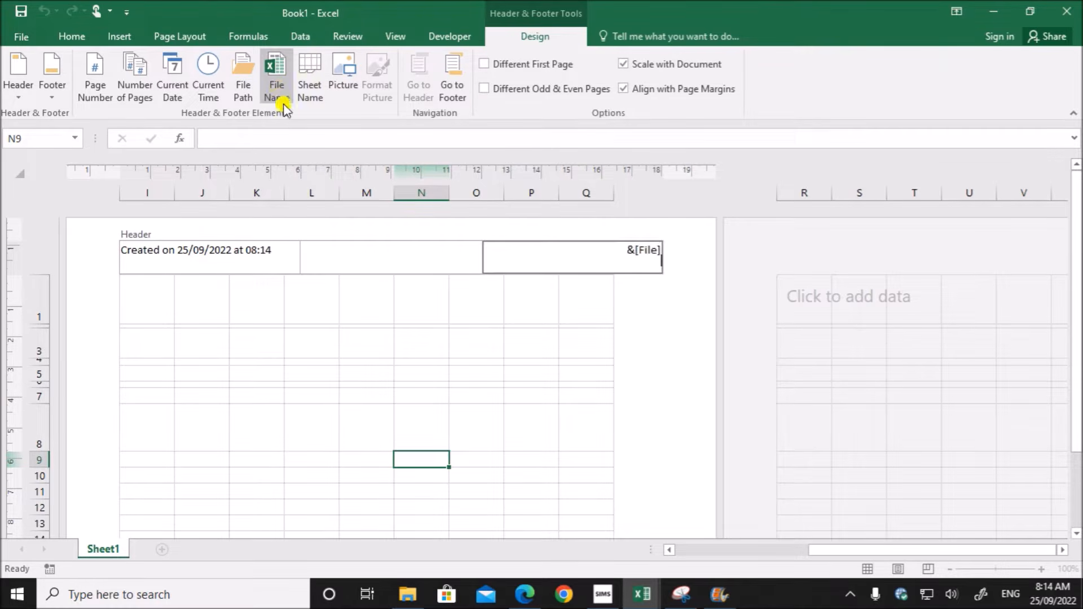
left_click(415, 367)
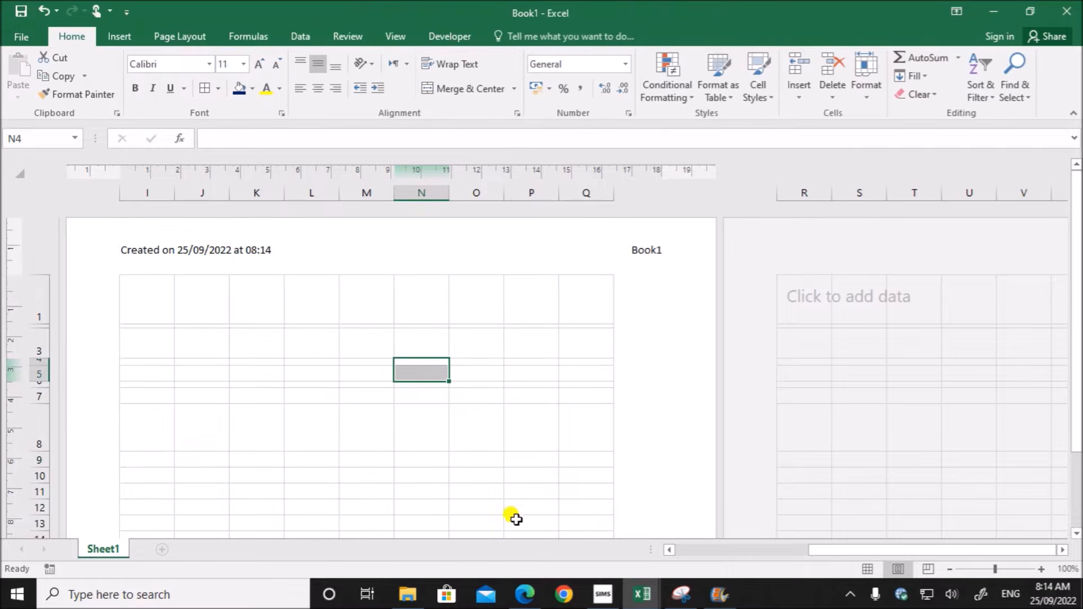
- Switch to the exam paper and copy the text "Created by:" from the left footer instruction on page 3
left_click(524, 594)
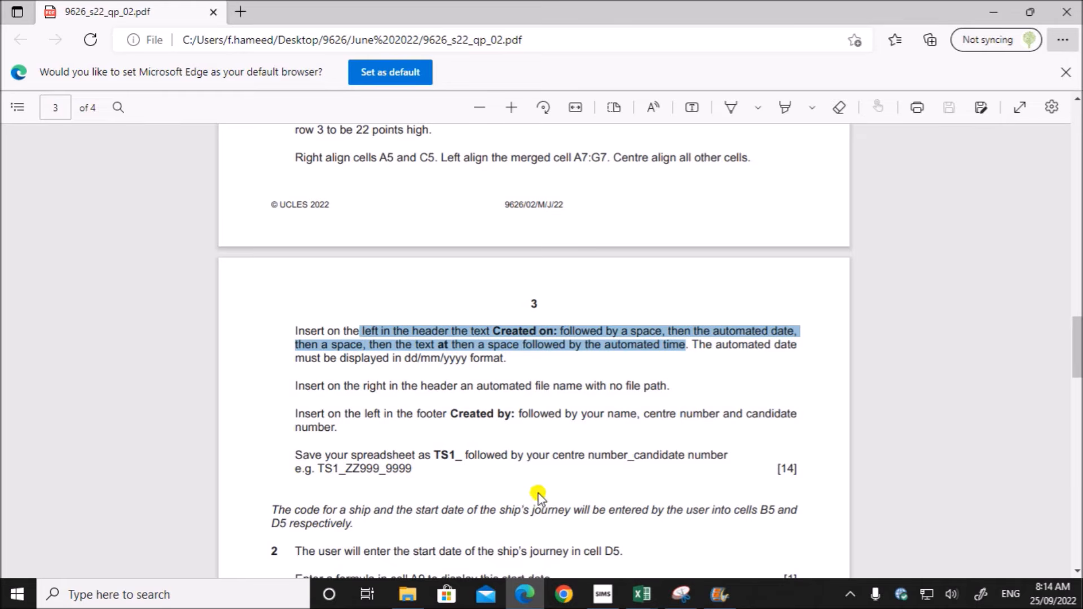
scroll(536, 495, "down", 1)
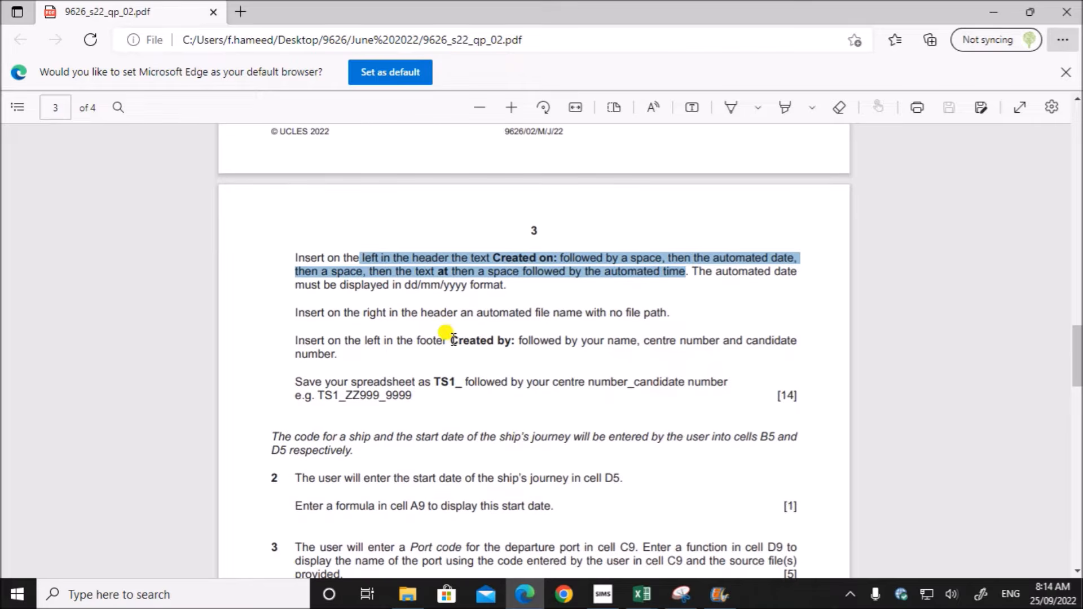
left_click_drag(444, 340, 513, 338)
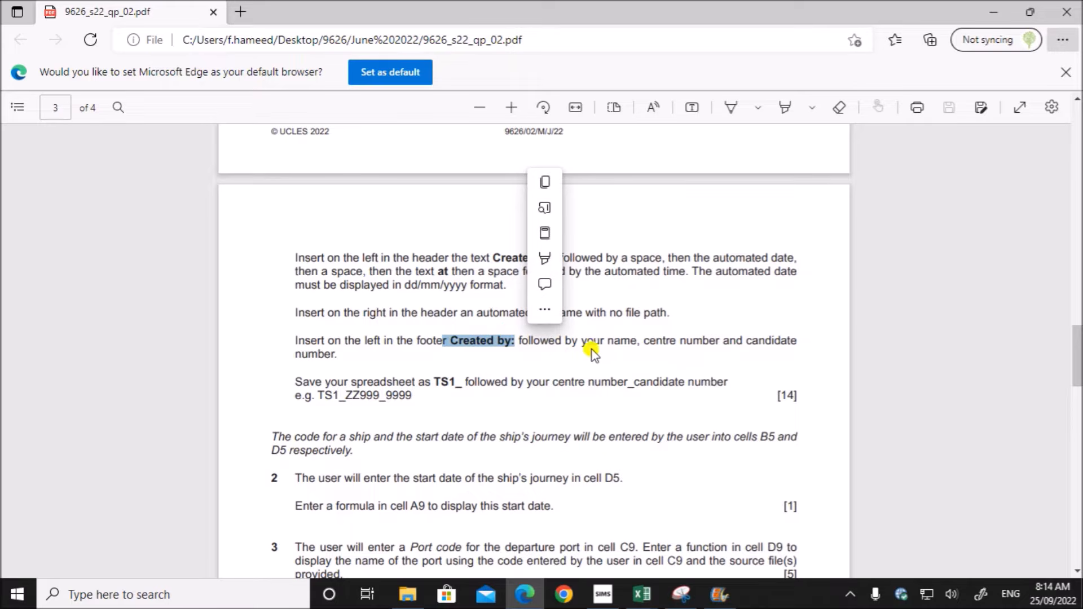
key("ctrl+c")
- Switch to Book1 and enter "Created by : Name,ZZ123,1234" in the left section of the footer
left_click(642, 594)
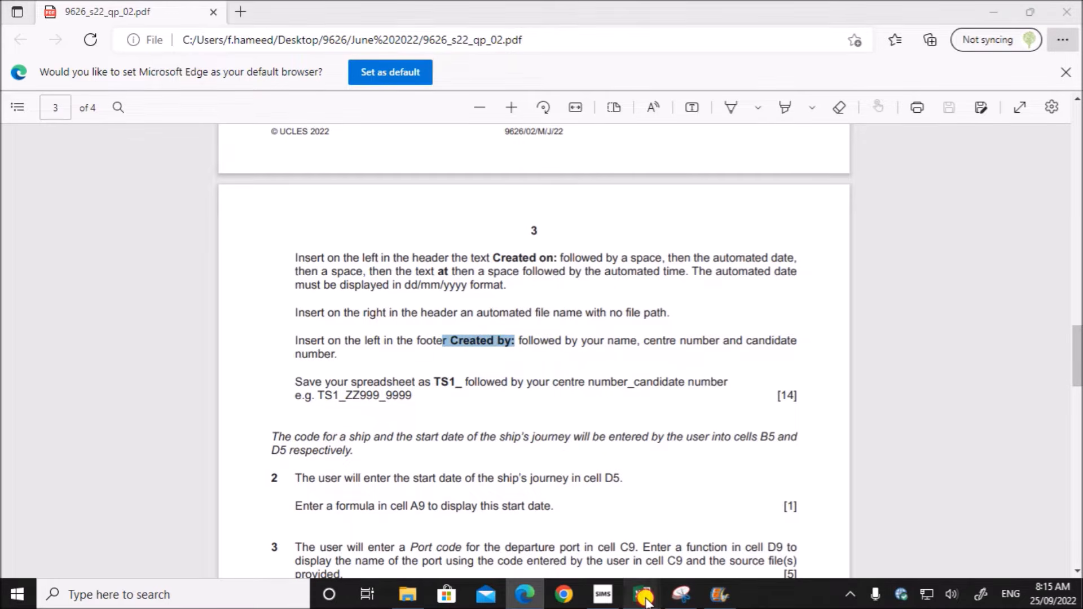
left_click(773, 558)
scroll(374, 505, "down", 10)
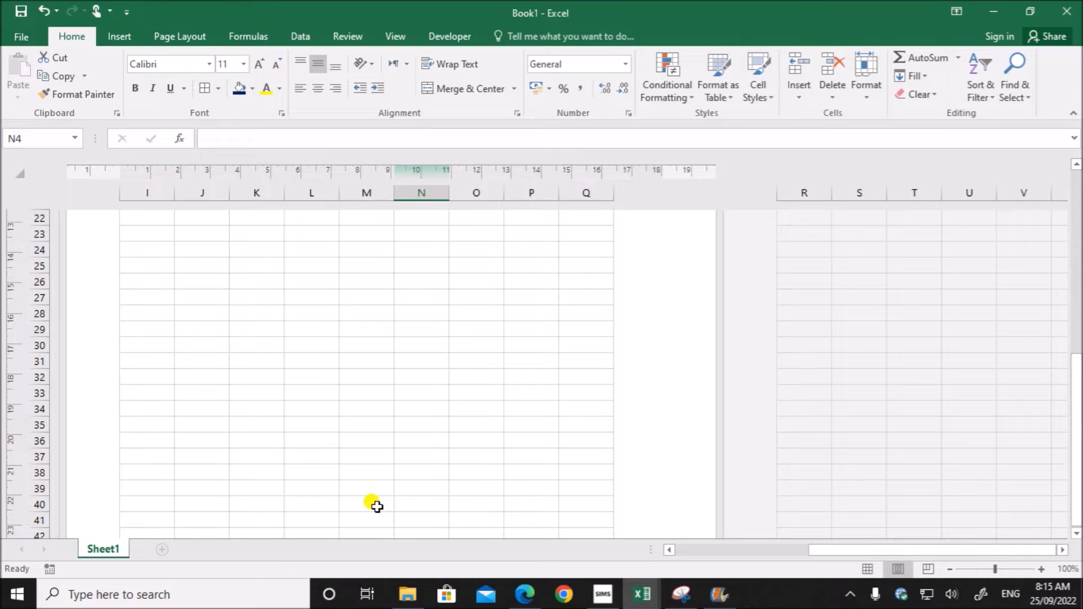
left_click(153, 427)
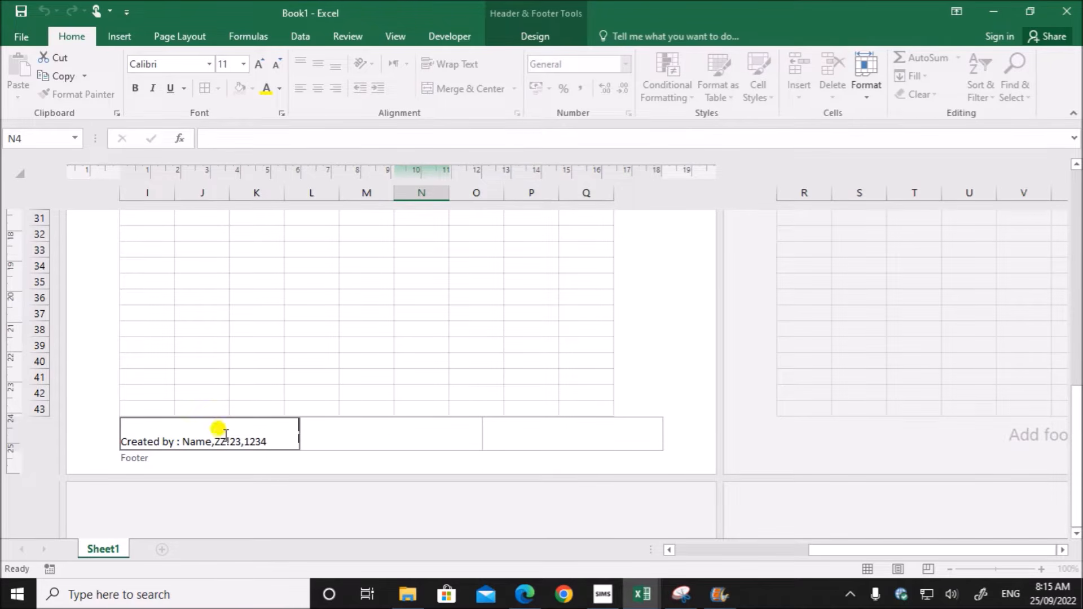
left_click_drag(227, 442, 230, 442)
type("1")
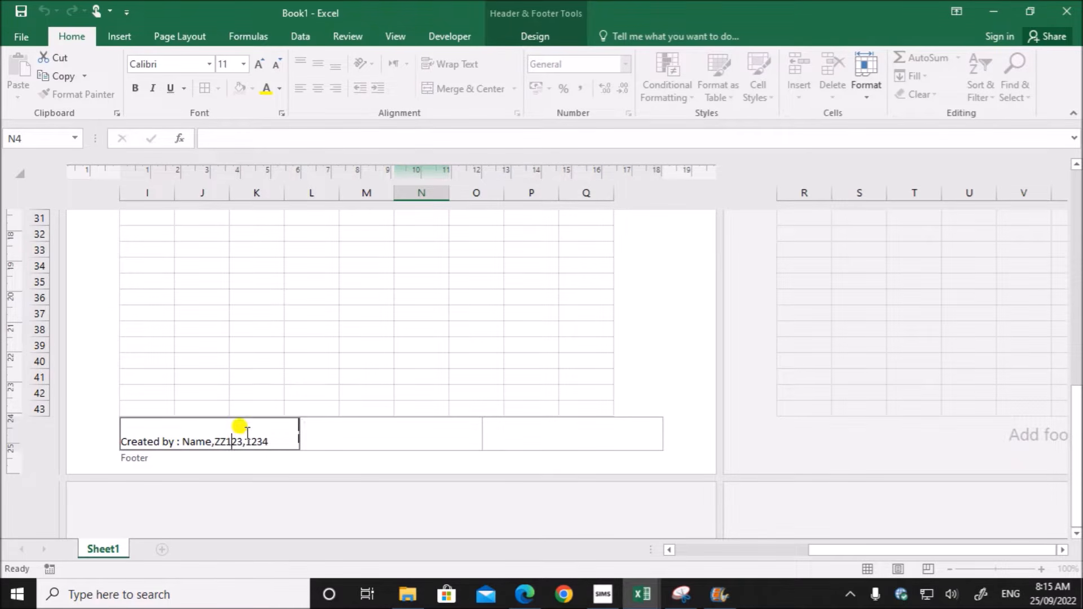
left_click(412, 352)
scroll(412, 350, "up", 10)
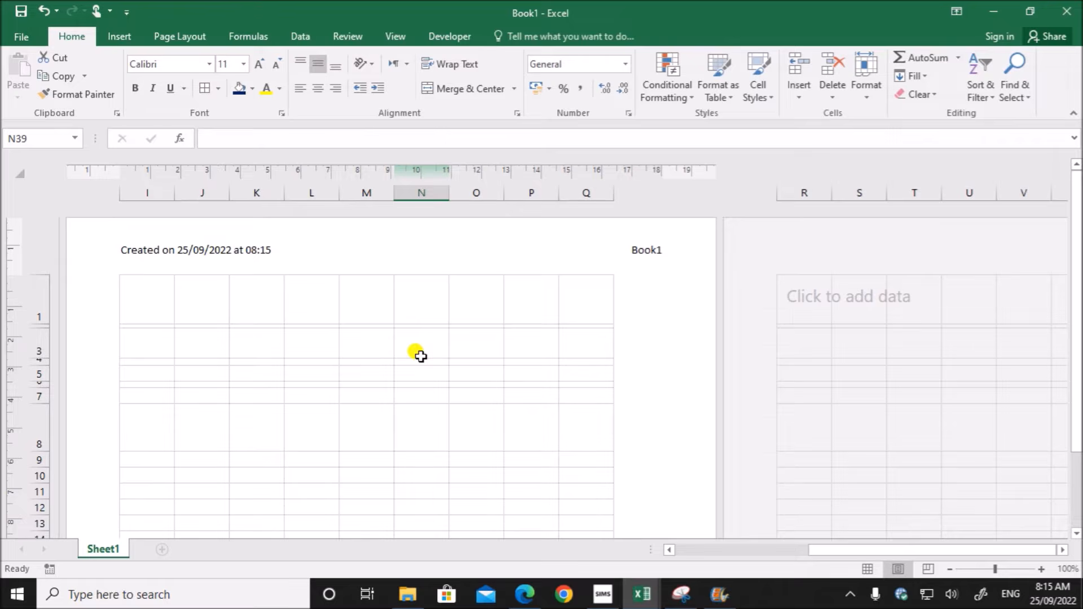
- Read the exam paper's instruction for naming the saved spreadsheet and return to Book1
left_click(524, 595)
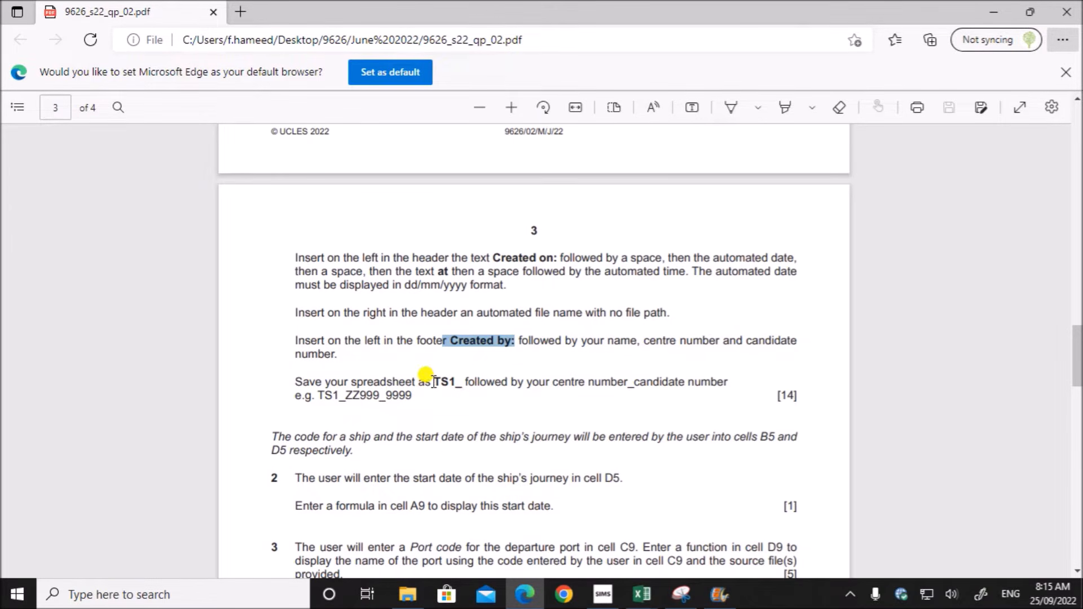
left_click_drag(434, 382, 678, 383)
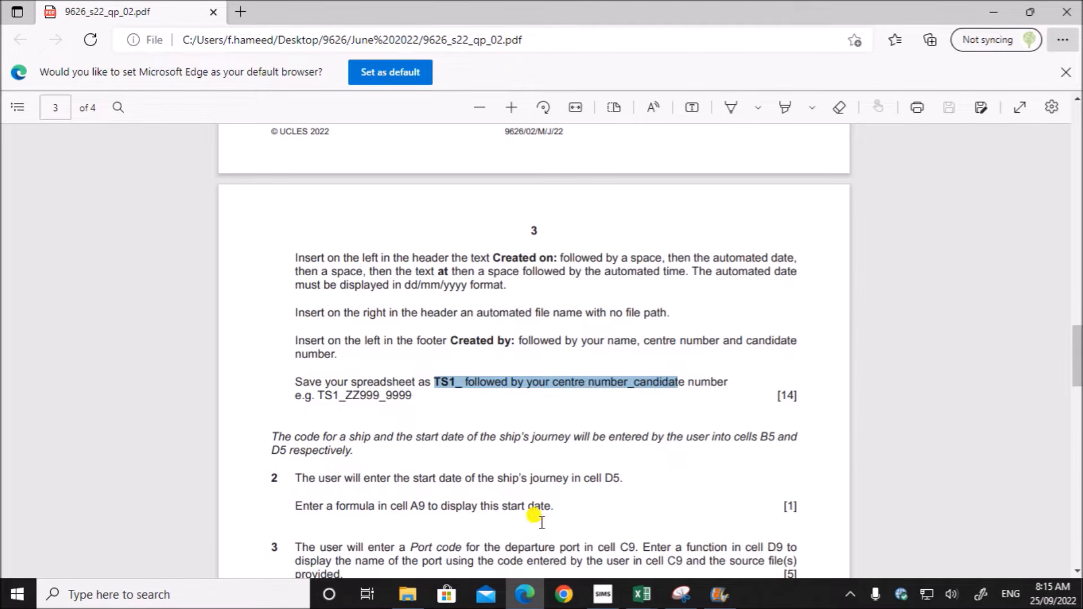
mouse_move(642, 593)
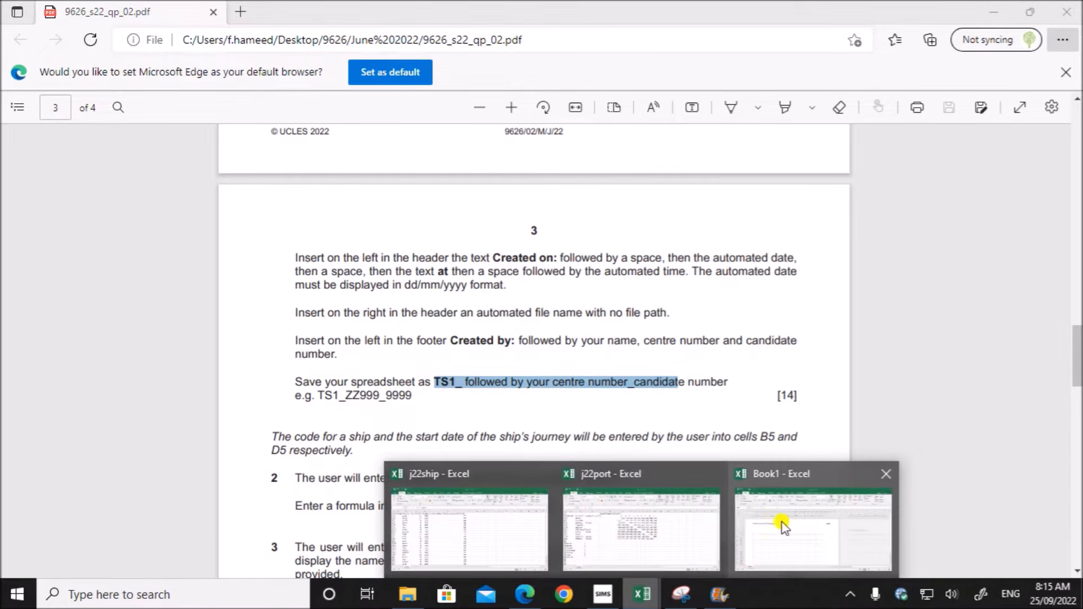
left_click(784, 528)
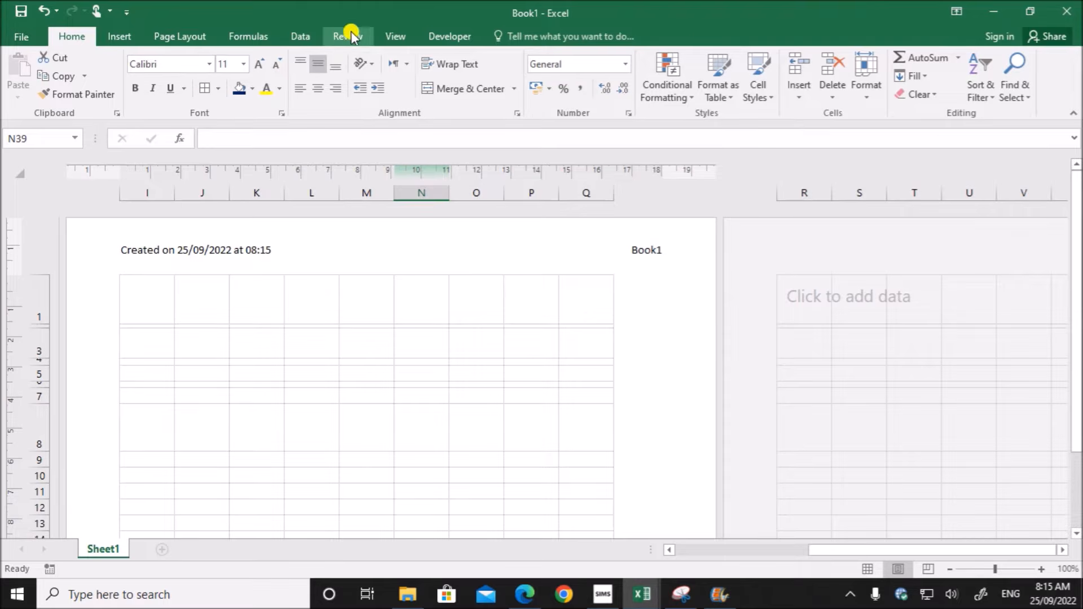
- Set Book1 to Normal view and bring the Tawara Shipping table at the start of the sheet into view
left_click(394, 36)
left_click(21, 68)
scroll(252, 322, "up", 5)
left_click_drag(1079, 450, 1078, 377)
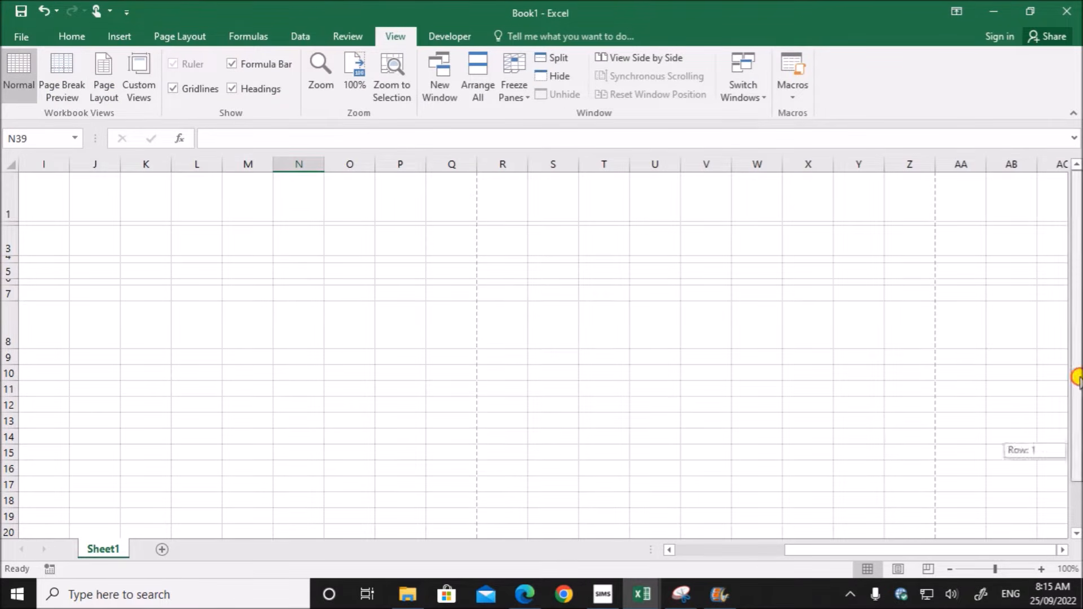
left_click_drag(1077, 274, 1077, 274)
left_click_drag(790, 550, 647, 546)
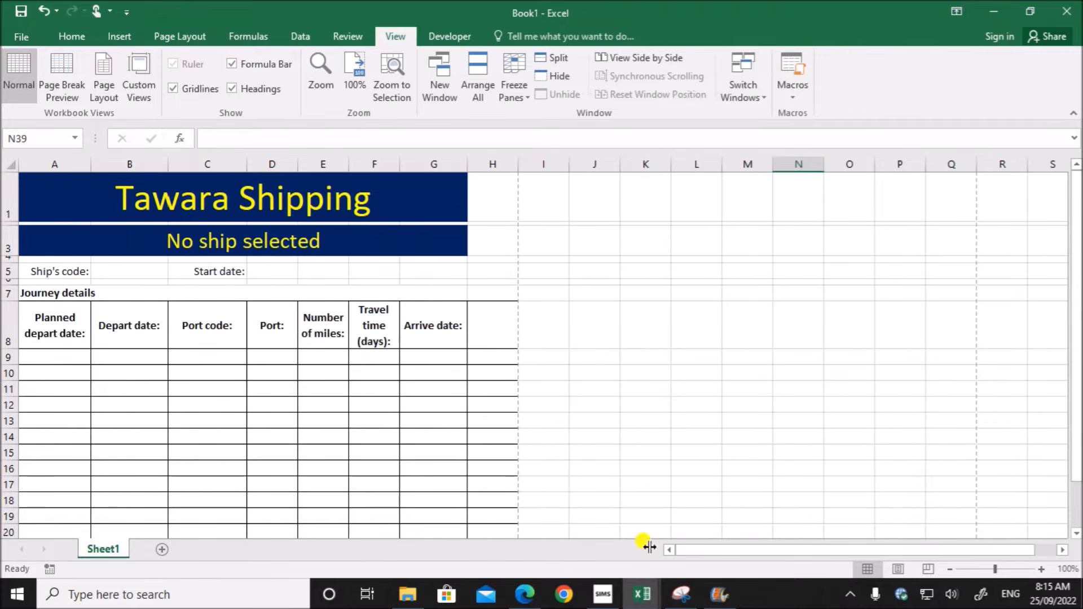
- Save the workbook as TS1_ZZ123_1234 in the June 2022 P2 folder
left_click(5, 39)
left_click(56, 195)
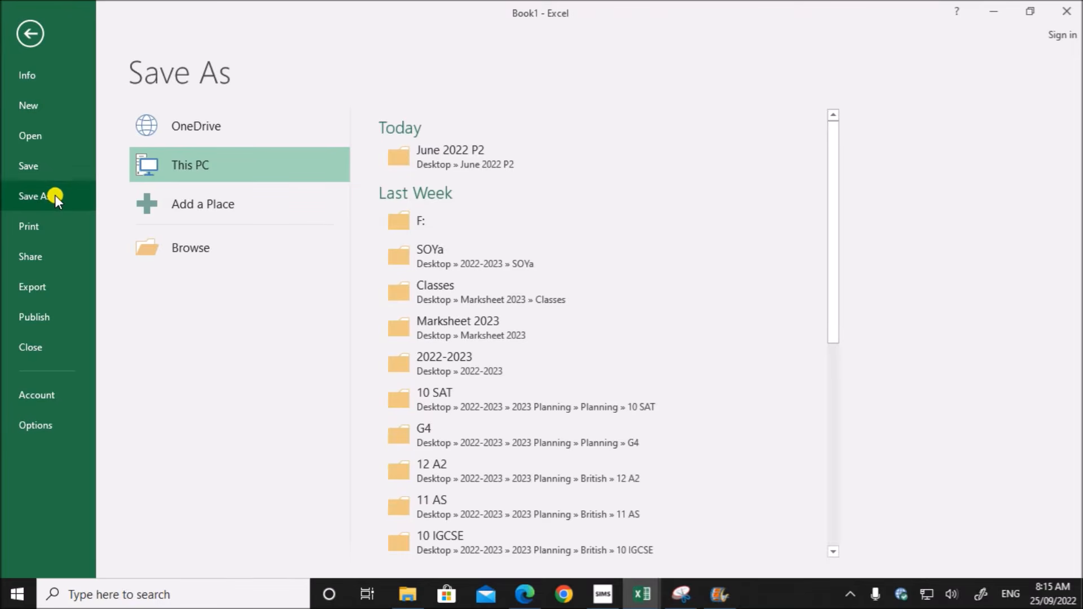
left_click(448, 157)
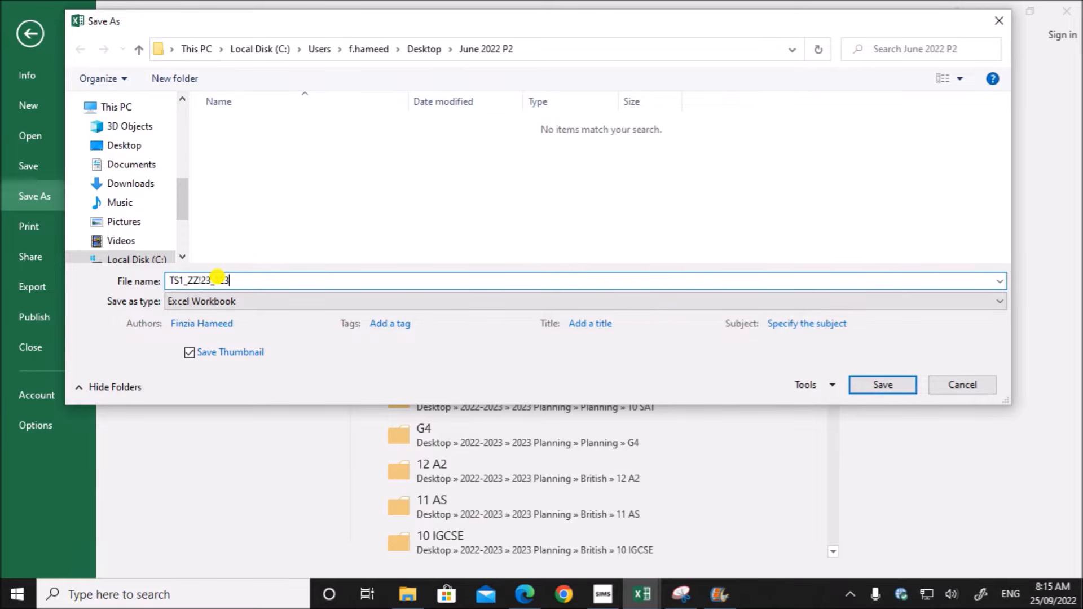
type("ZZ1")
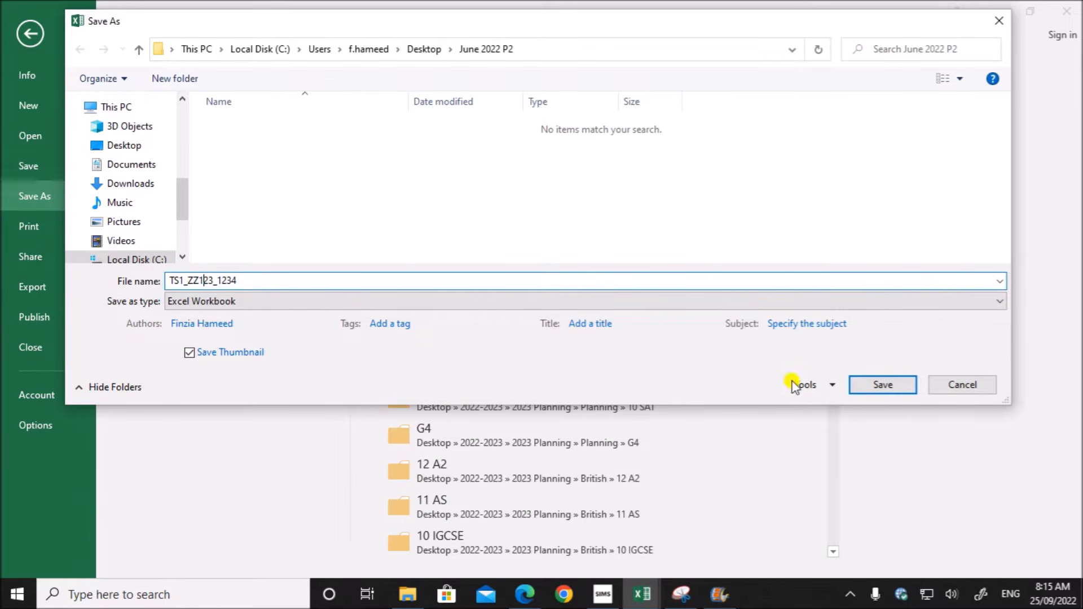
left_click(884, 386)
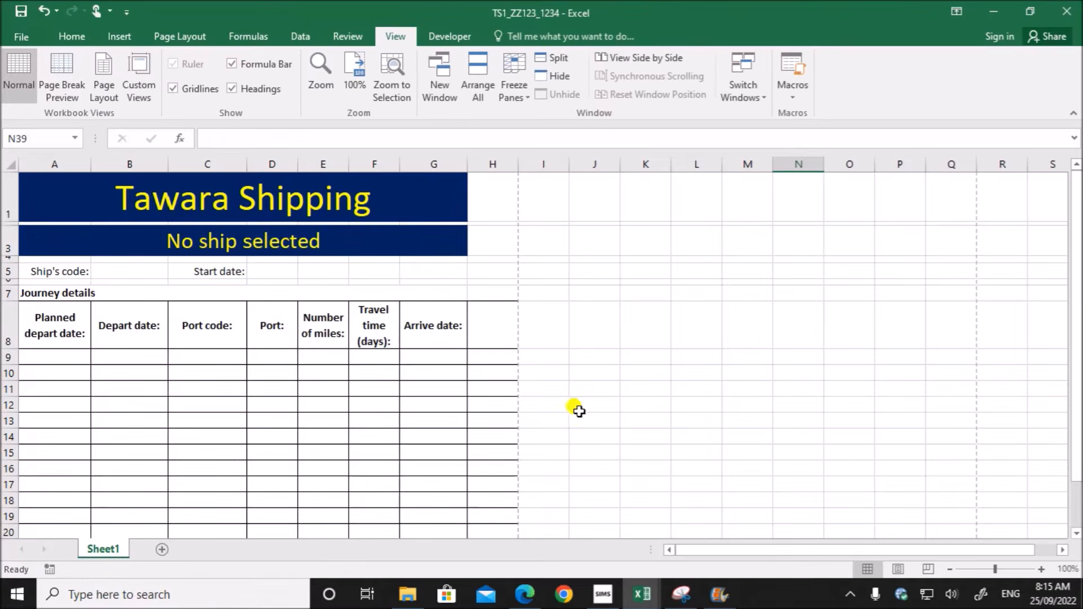
left_click(265, 388)
- Switch to the exam paper and read the note on cells B5 and D5 and the task 2 instructions
left_click(527, 598)
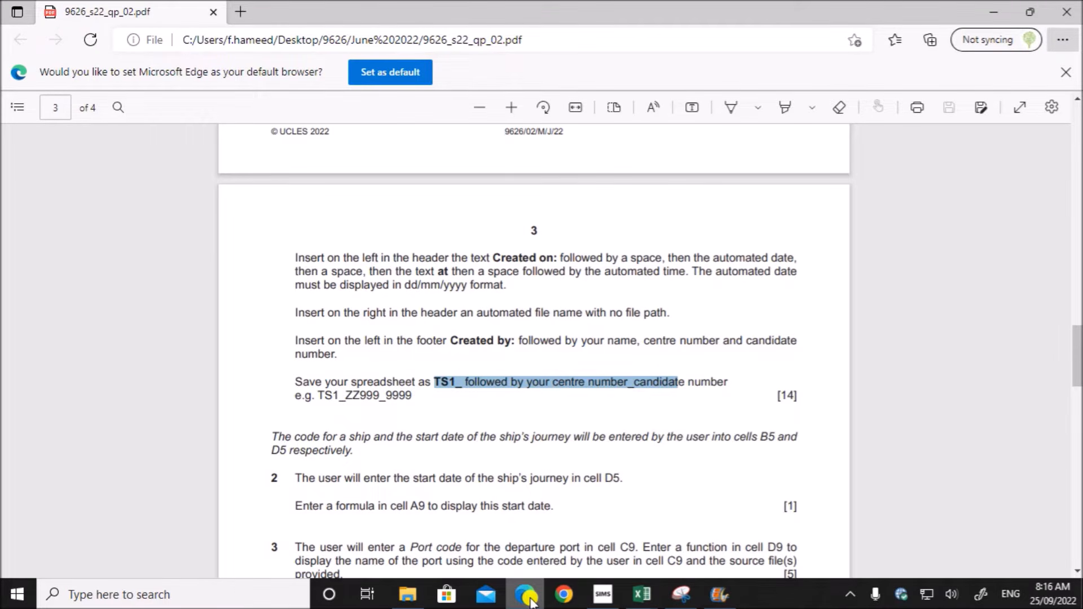
scroll(525, 507, "down", 3)
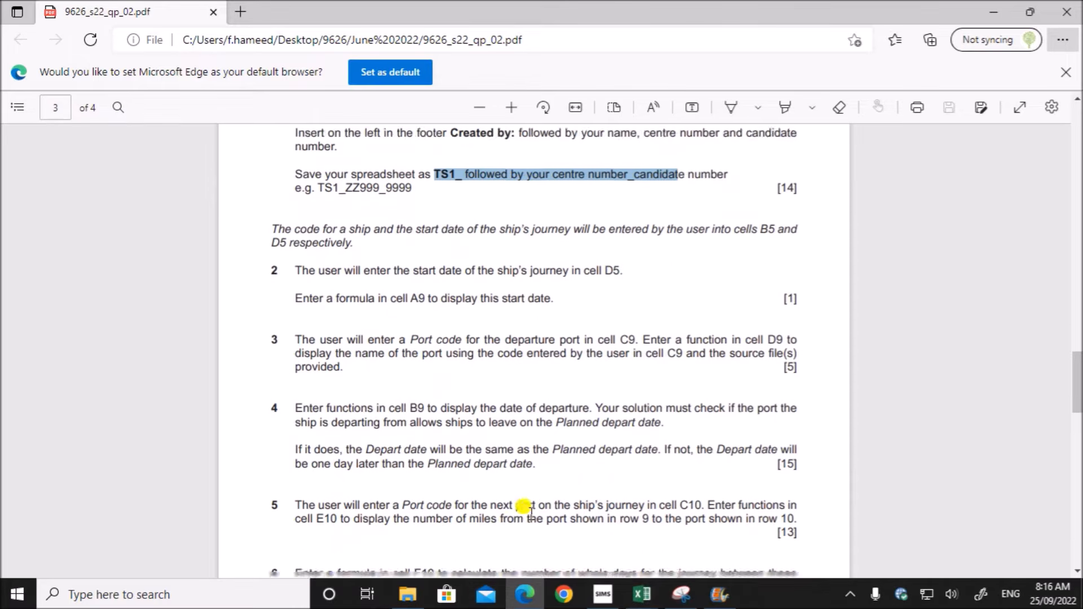
left_click_drag(273, 213, 361, 236)
left_click(304, 259)
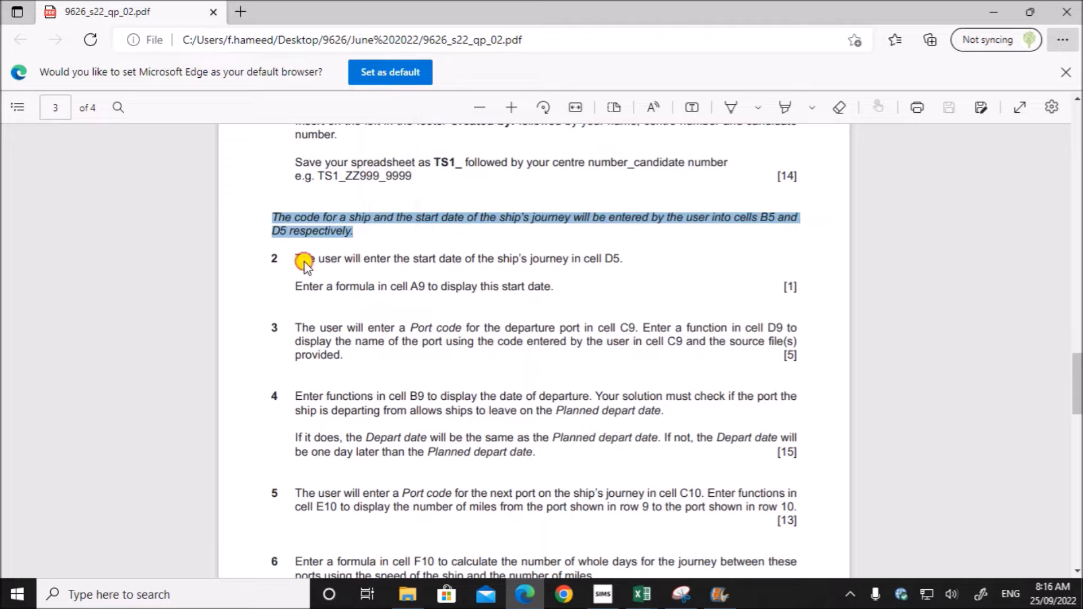
left_click_drag(512, 258, 618, 265)
left_click(613, 286)
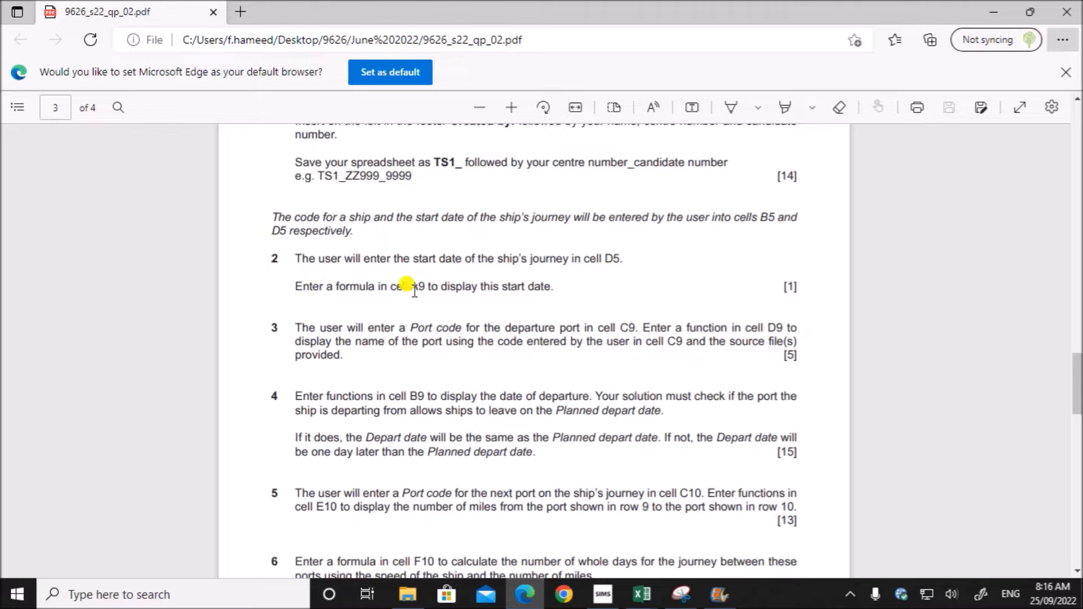
left_click_drag(411, 287, 552, 290)
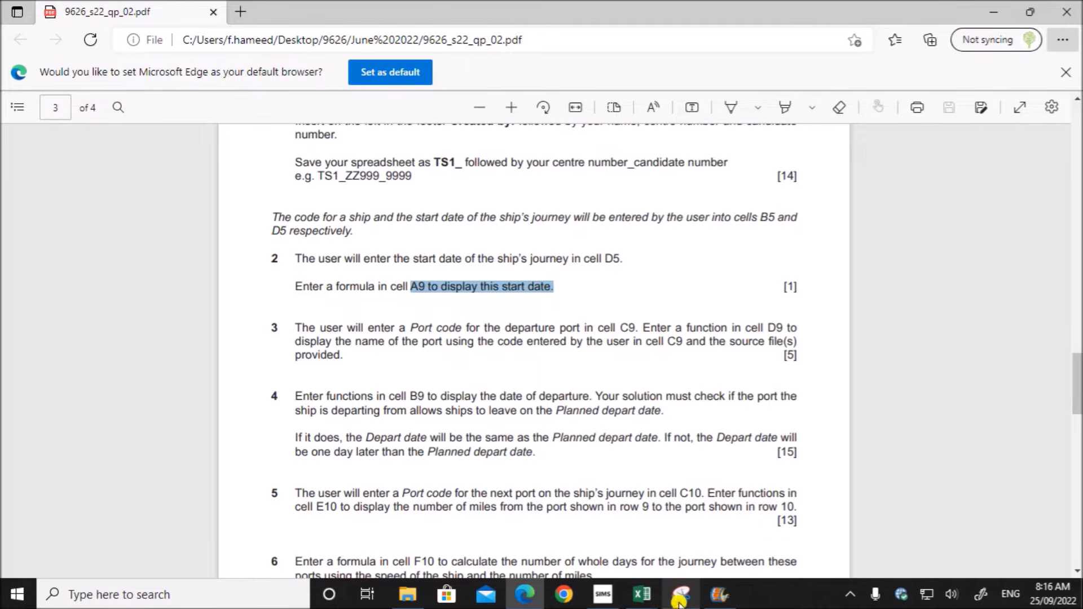
- Switch back to TS1_ZZ123_1234 and change the font of the whole sheet to Arial
left_click(643, 598)
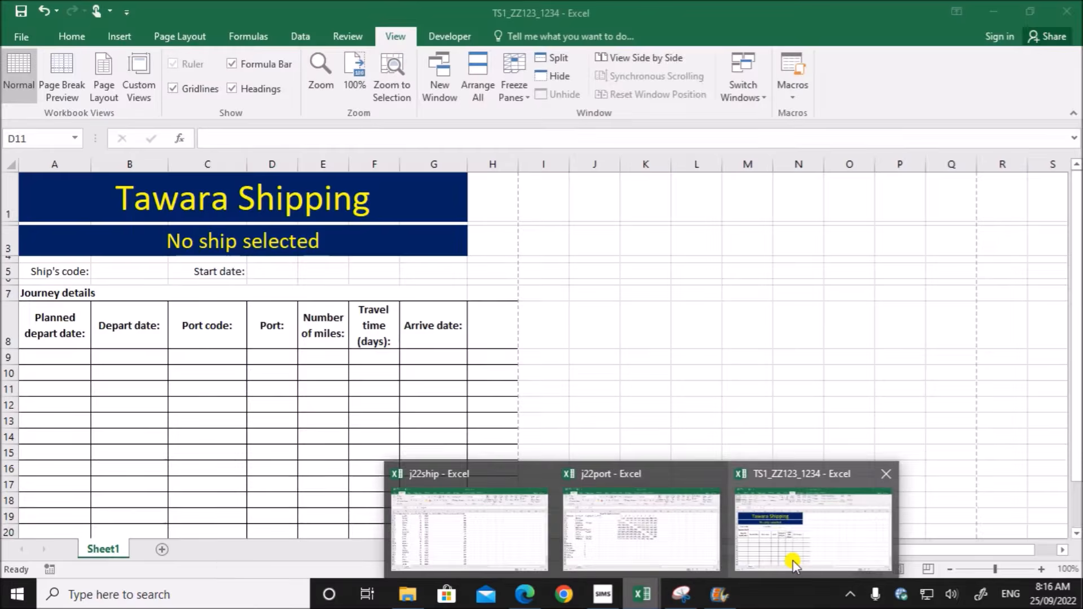
left_click(793, 563)
left_click(420, 436)
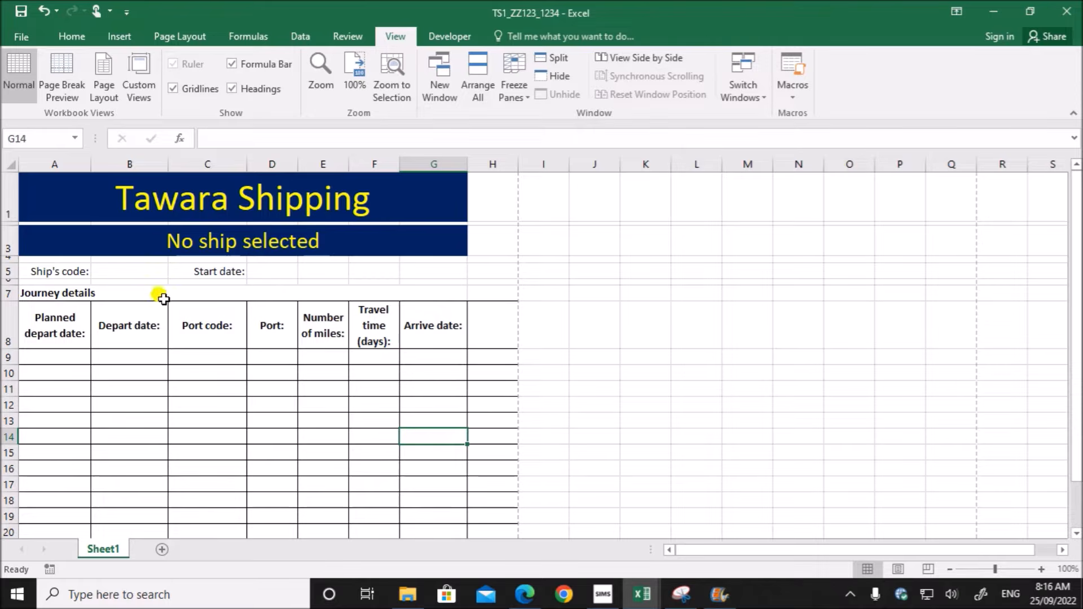
key("ctrl+a")
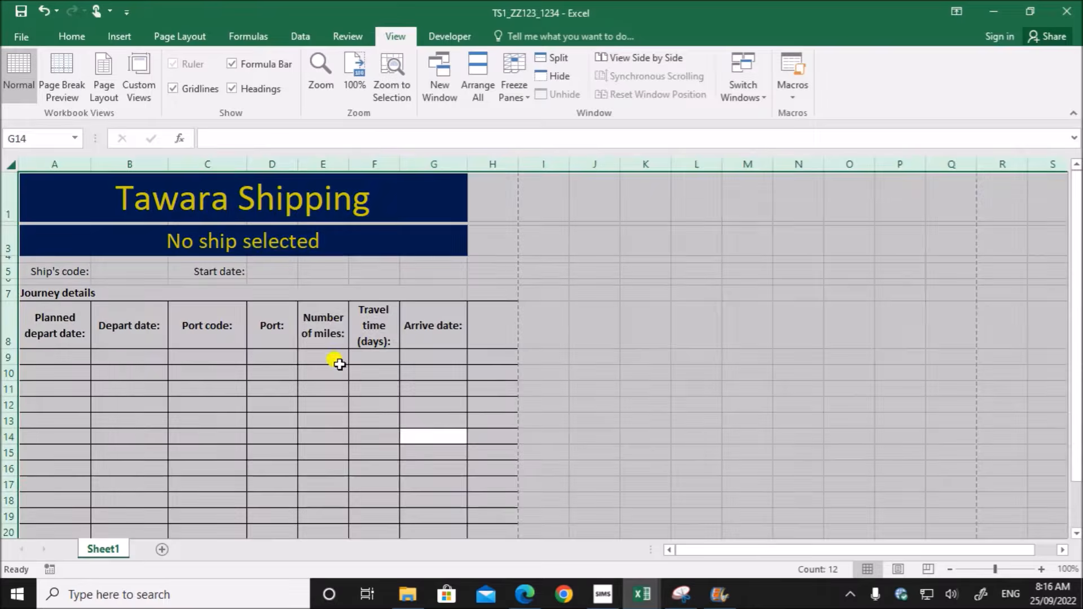
left_click(63, 35)
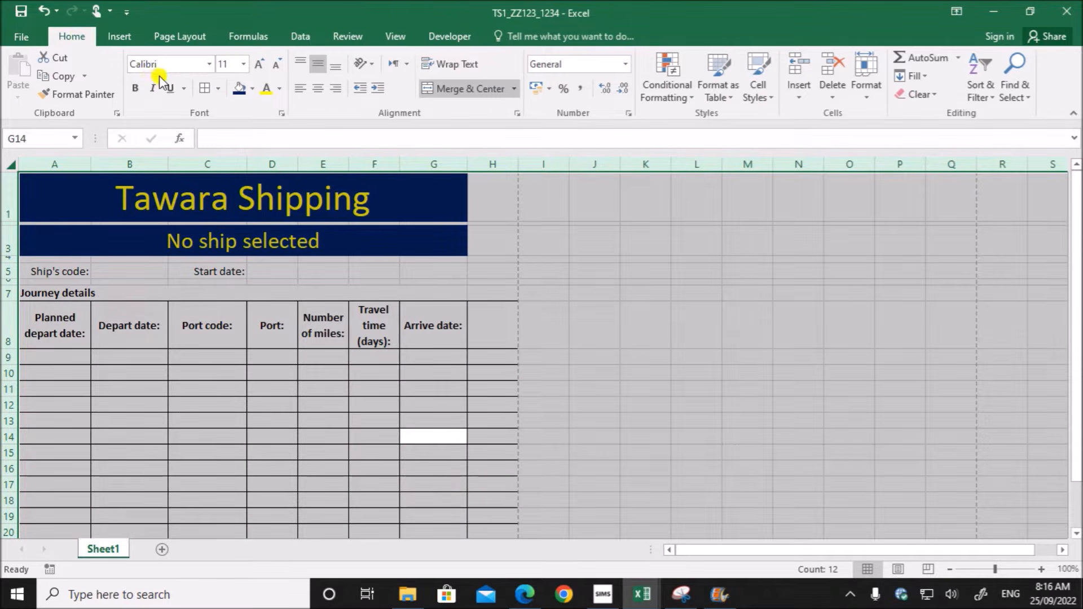
left_click(209, 64)
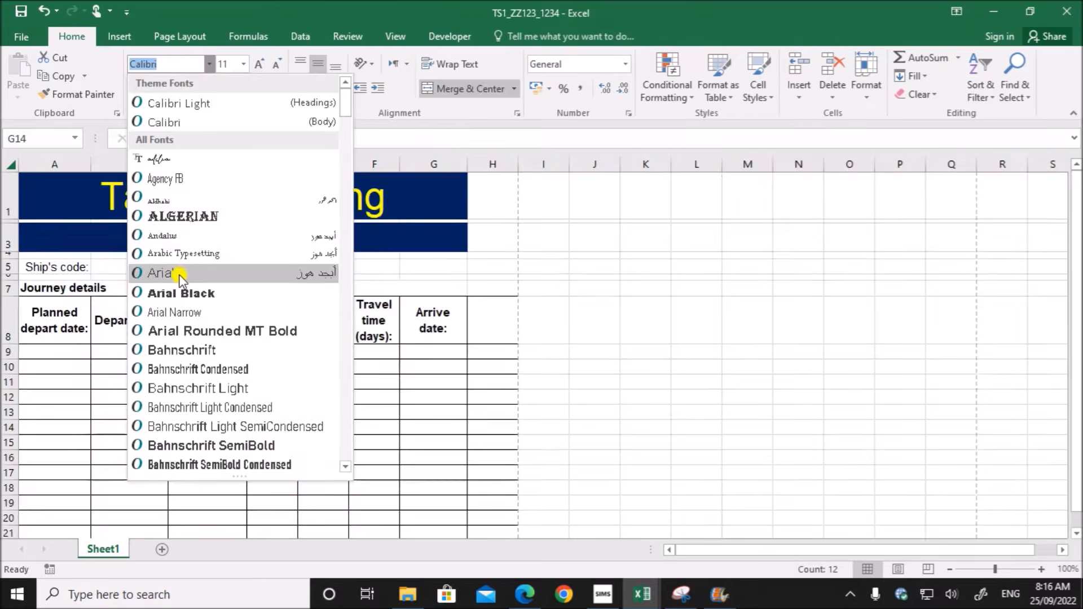
left_click(178, 273)
left_click(688, 409)
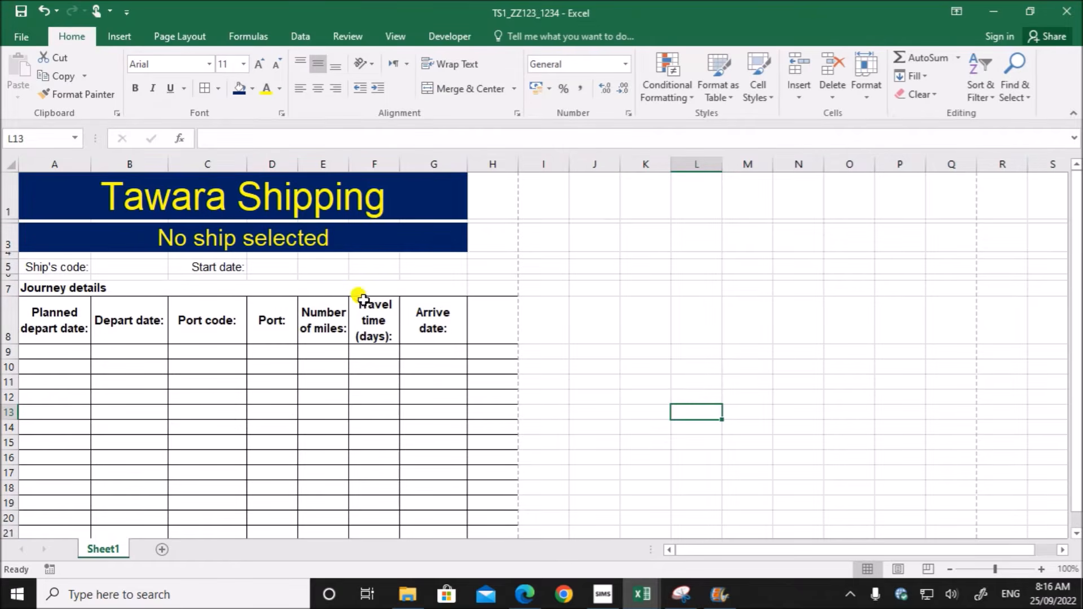
- Select the start date cell D5, and recheck the cell references of task 2 in the exam paper
left_click(197, 379)
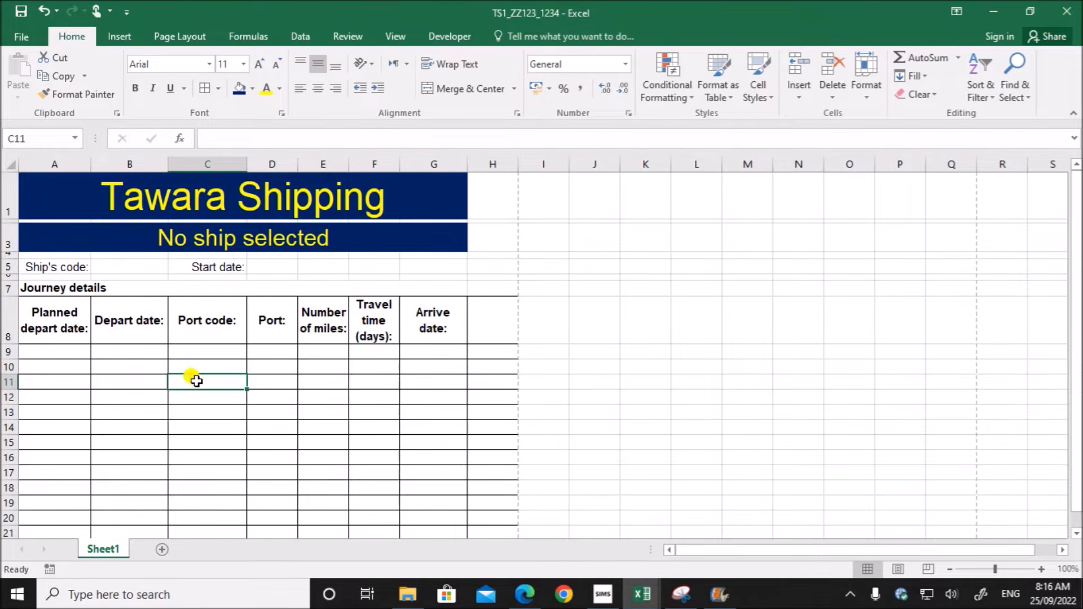
left_click(270, 269)
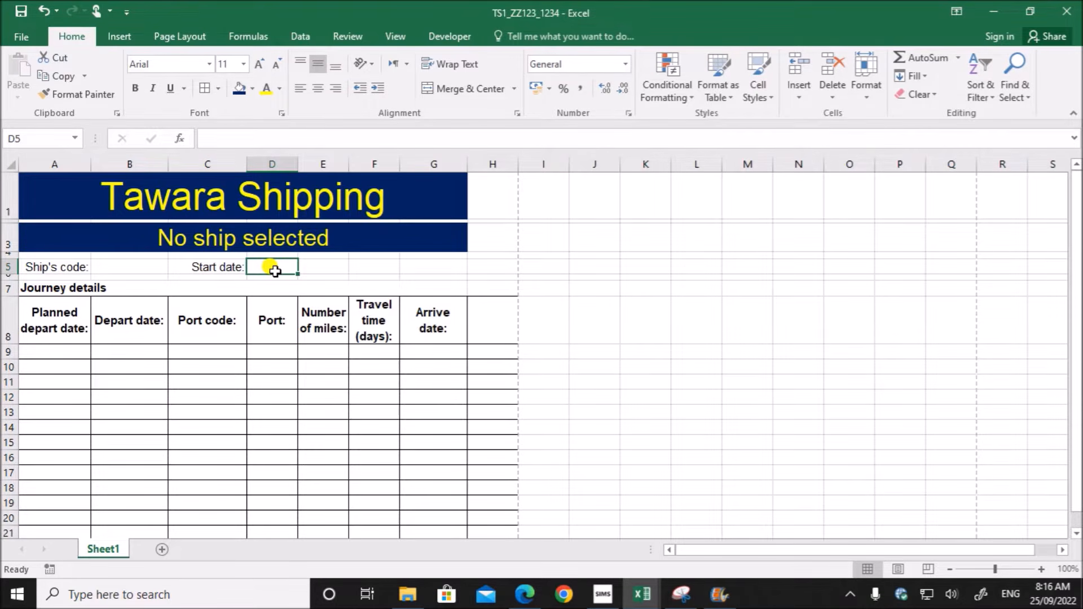
mouse_move(523, 597)
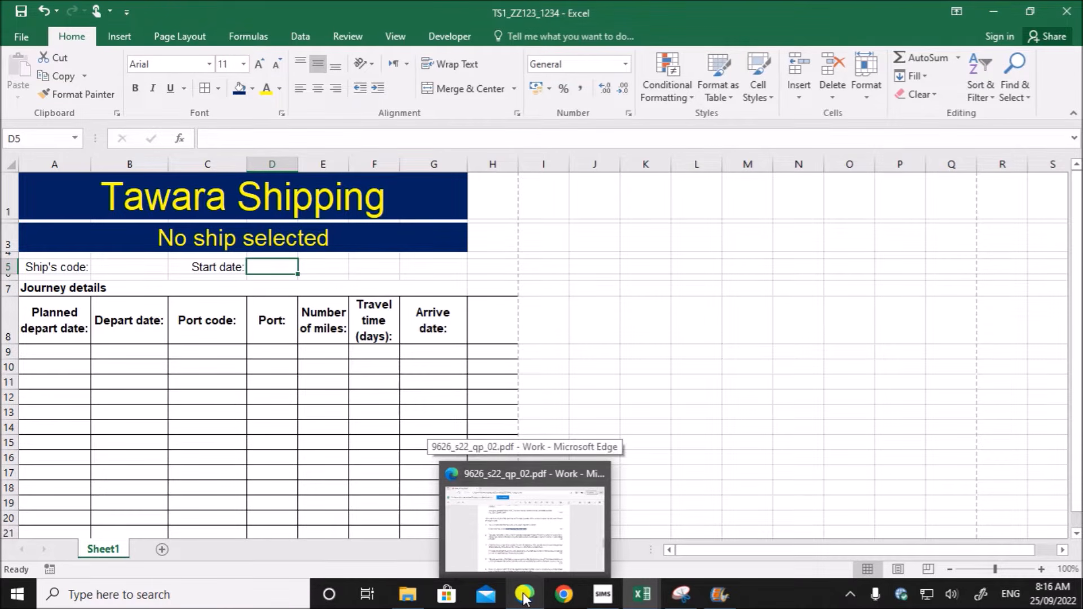
left_click(524, 597)
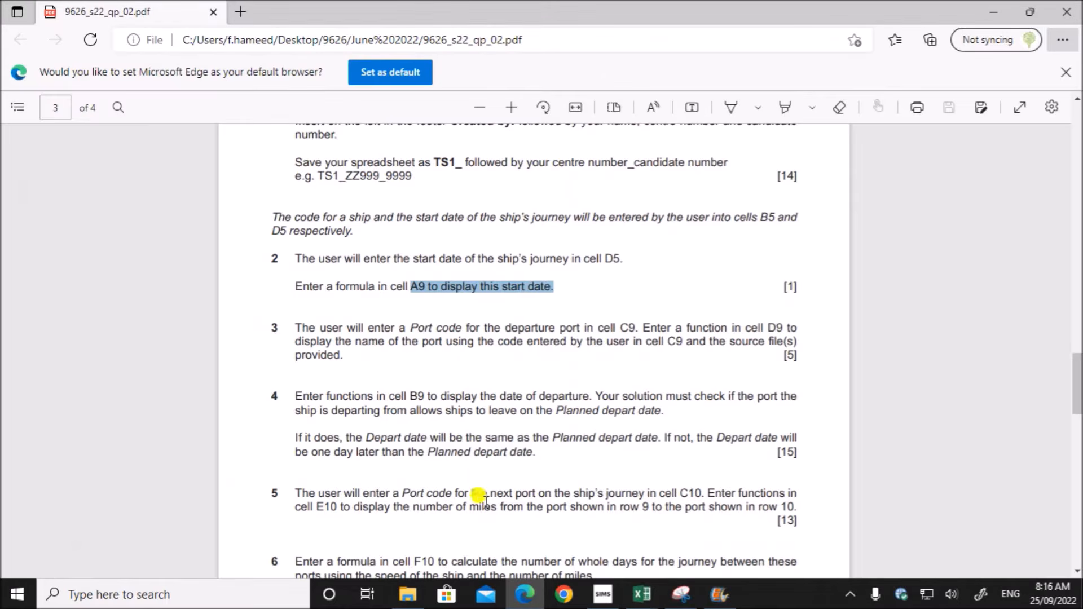
double_click(610, 258)
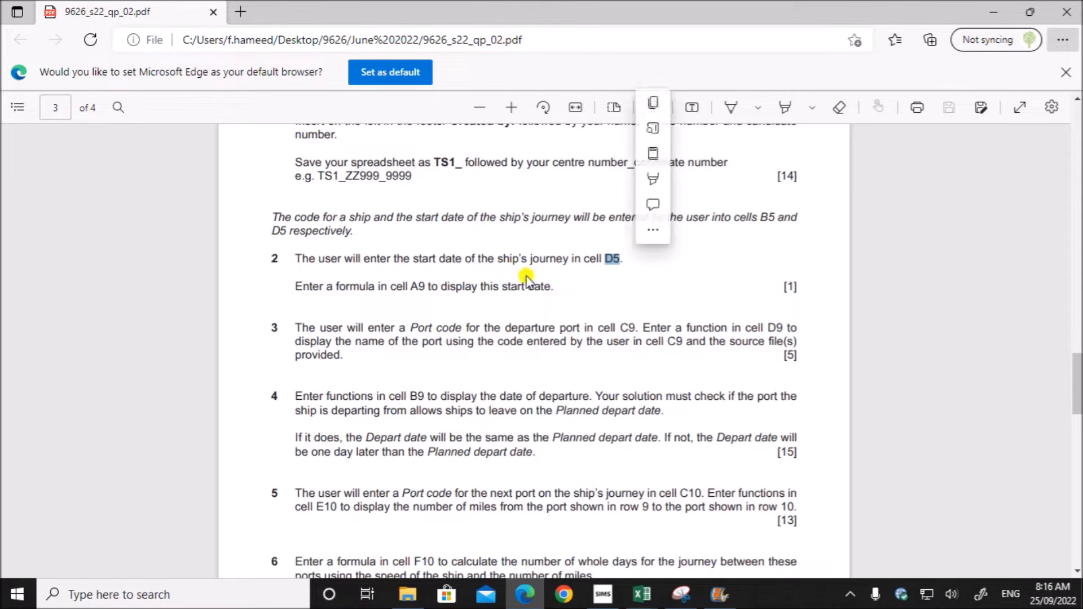
left_click_drag(410, 286, 429, 288)
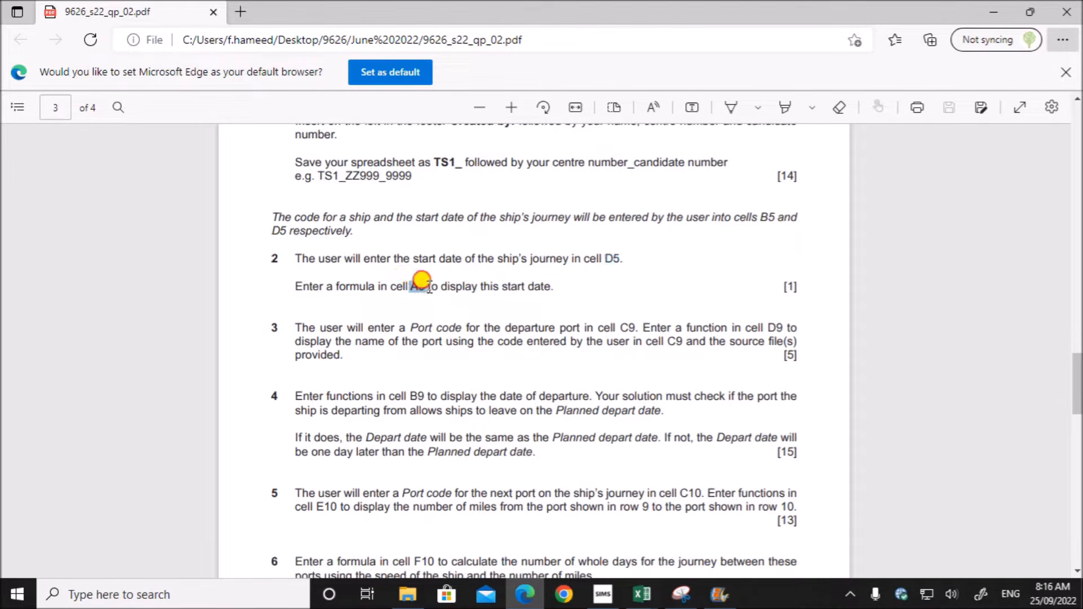
- Switch to TS1_ZZ123_1234 and enter the formula =D5 in the planned depart date cell A9
mouse_move(642, 594)
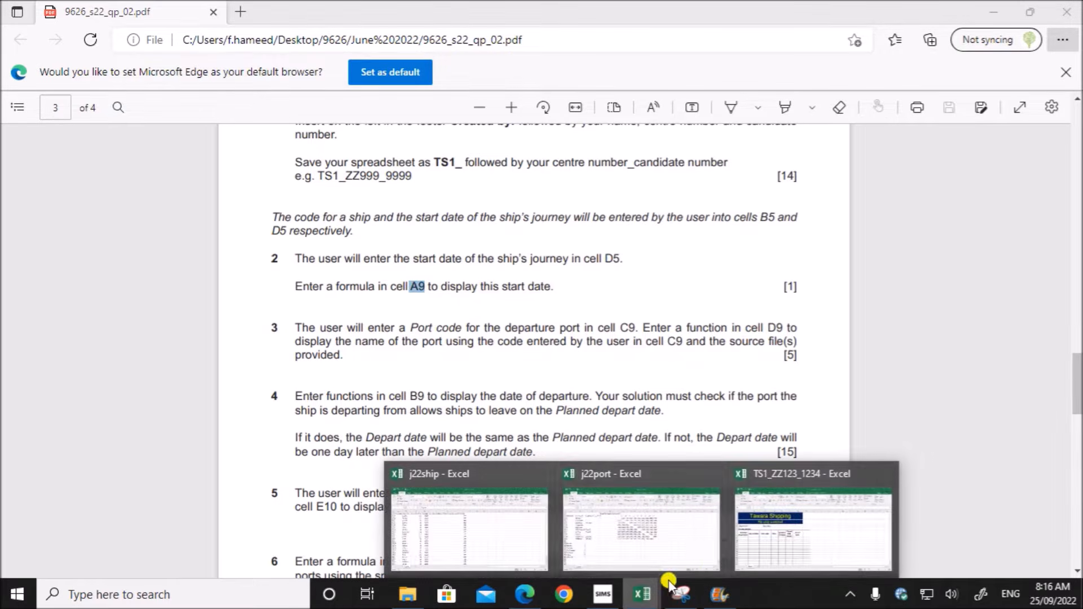
left_click(831, 530)
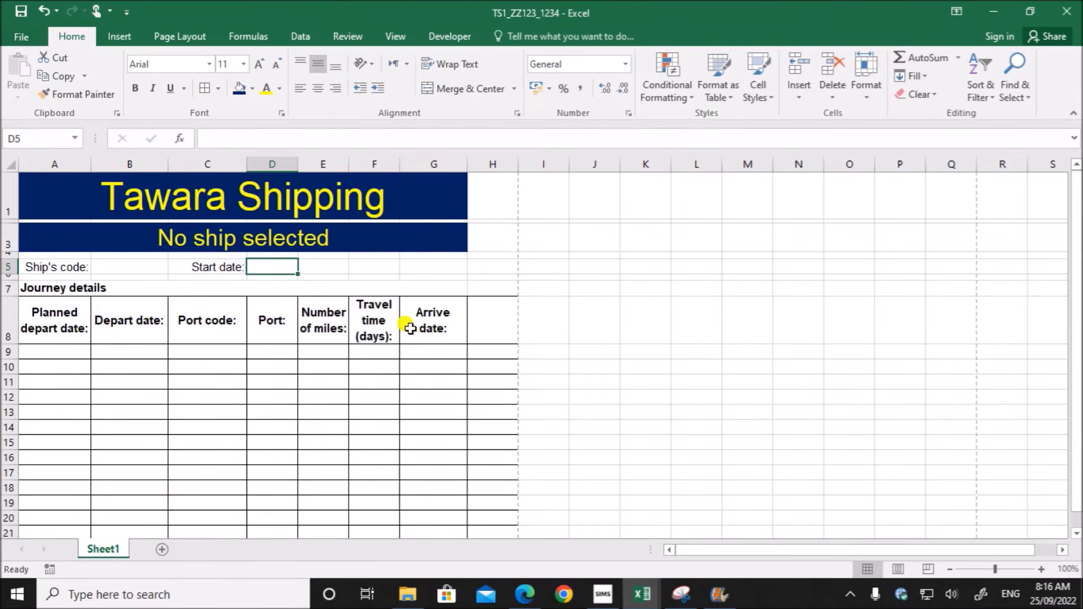
left_click(32, 352)
type("=")
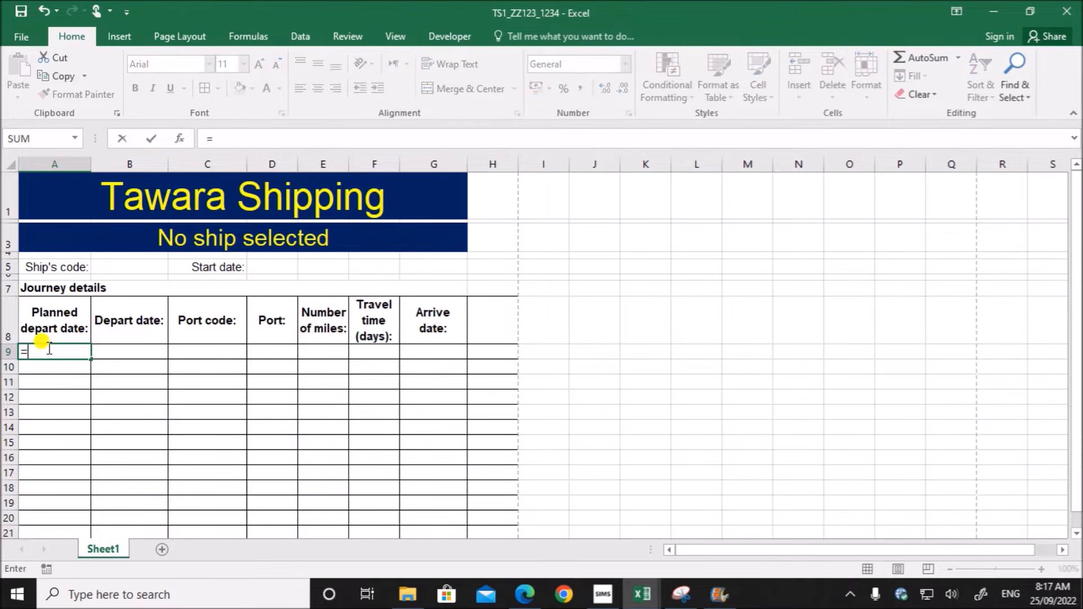
left_click(271, 267)
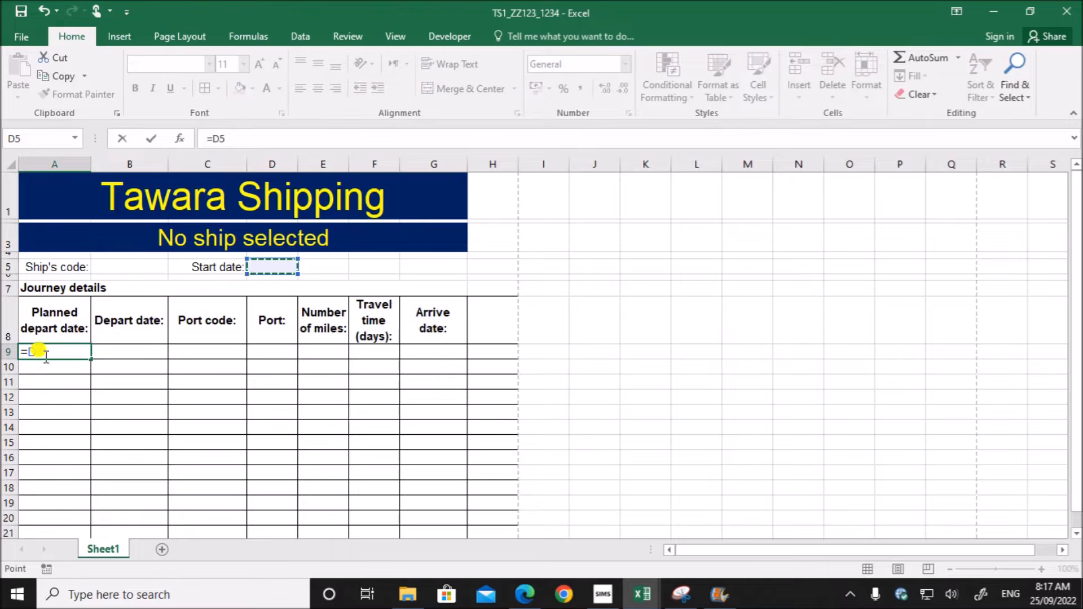
key("Return")
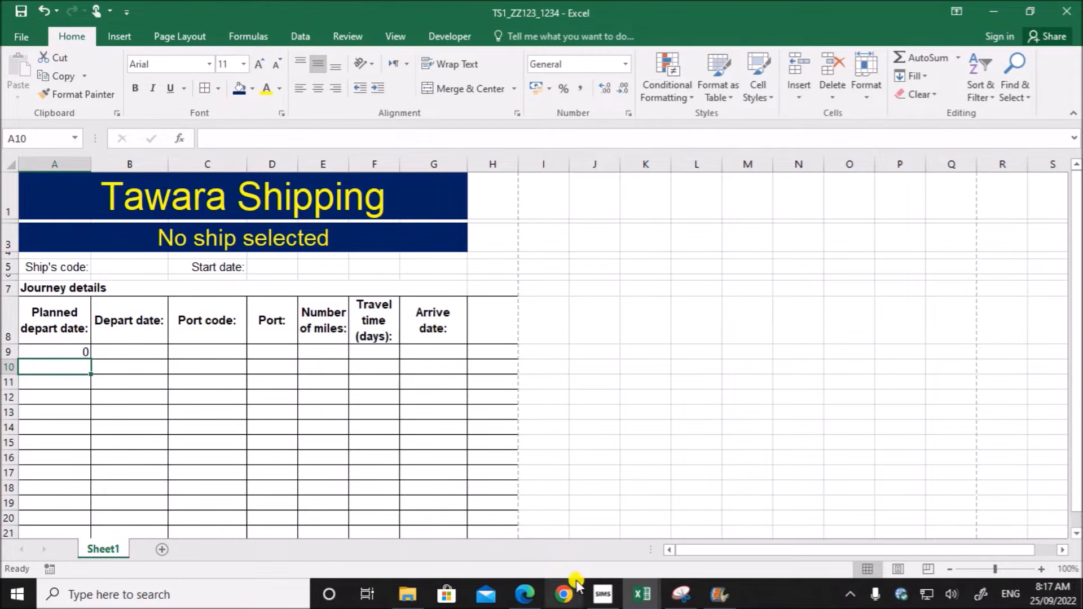
- Read task 3 about the port name in the exam paper, and check cells C9 and D9 in TS1_ZZ123_1234
left_click(524, 594)
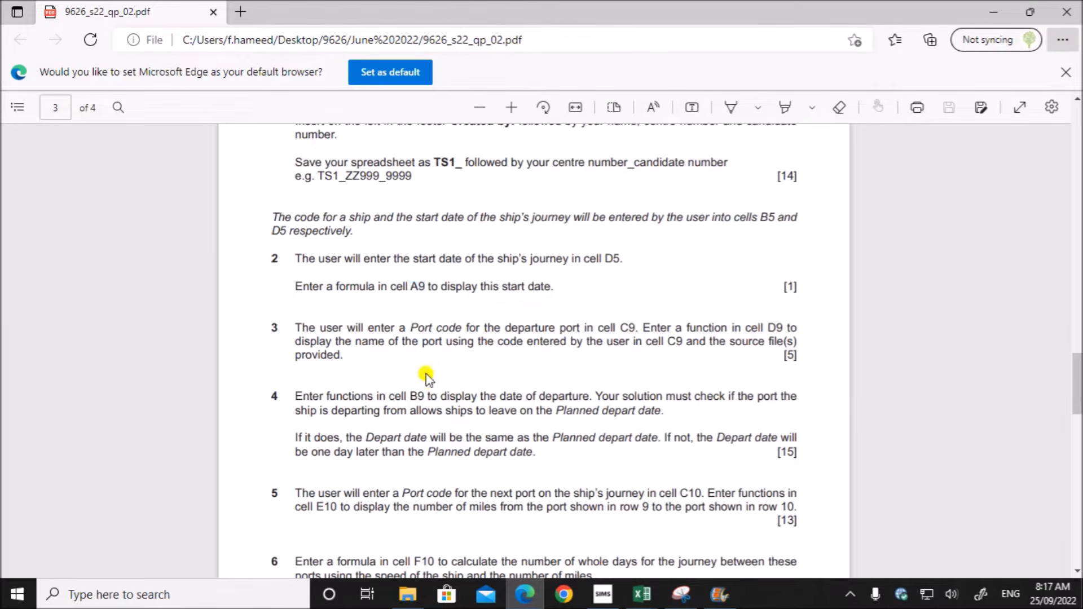
left_click_drag(367, 327, 684, 341)
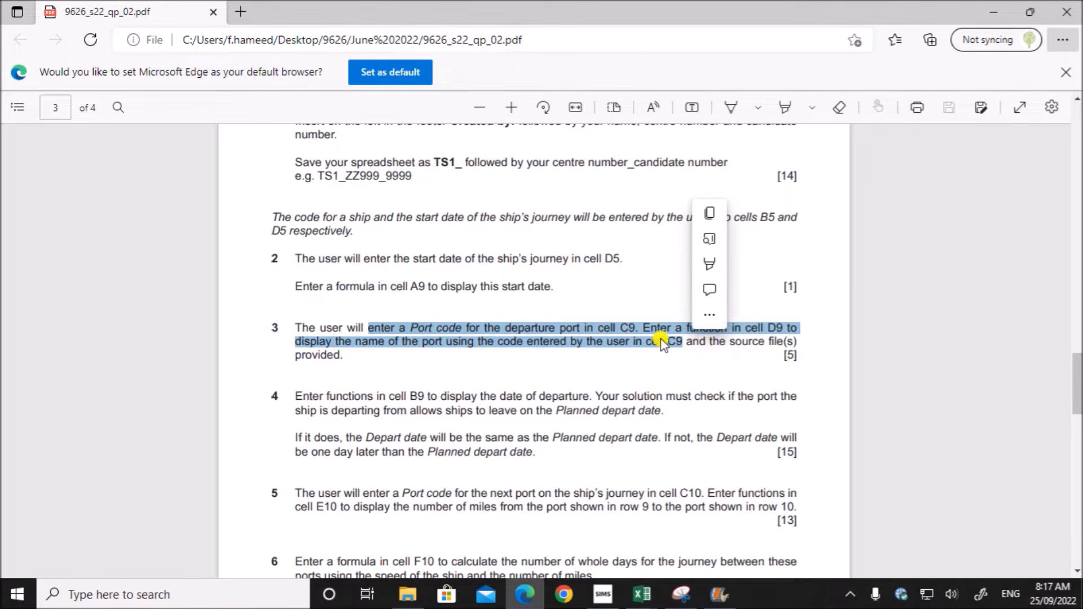
mouse_move(642, 594)
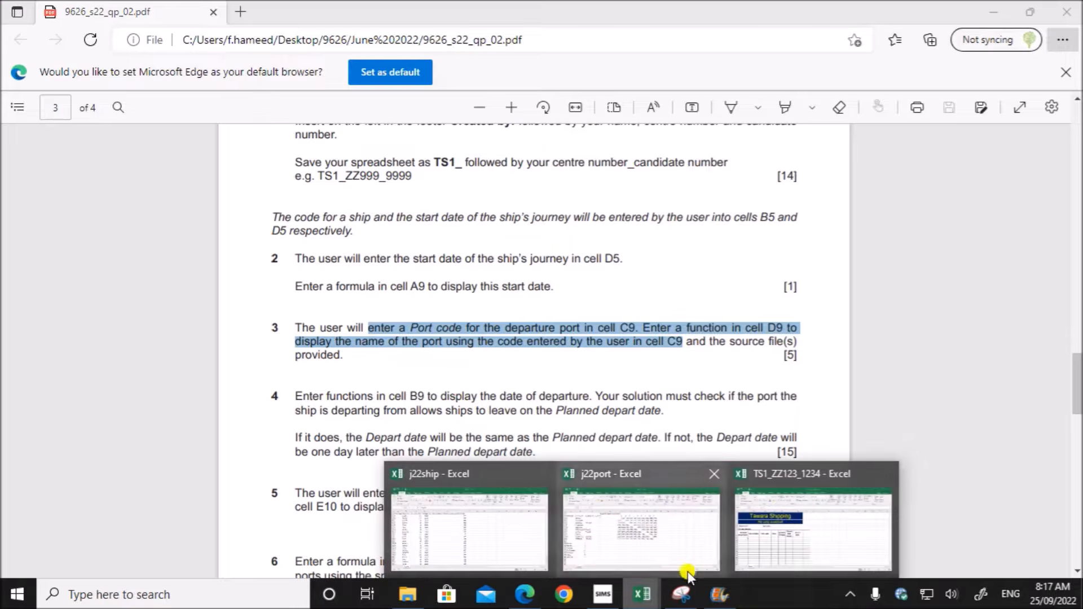
left_click(764, 551)
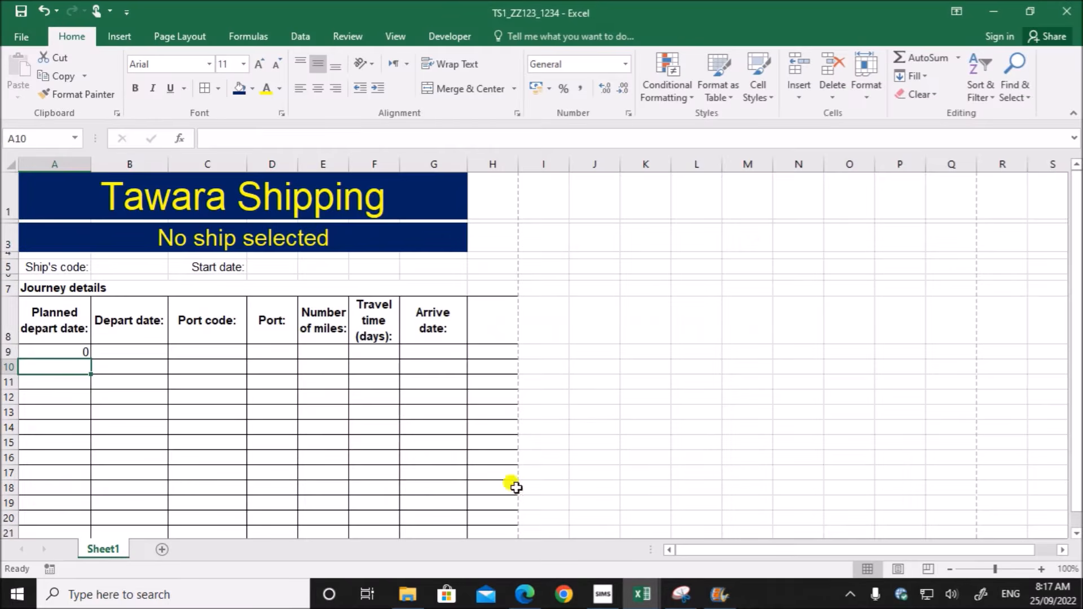
left_click(206, 352)
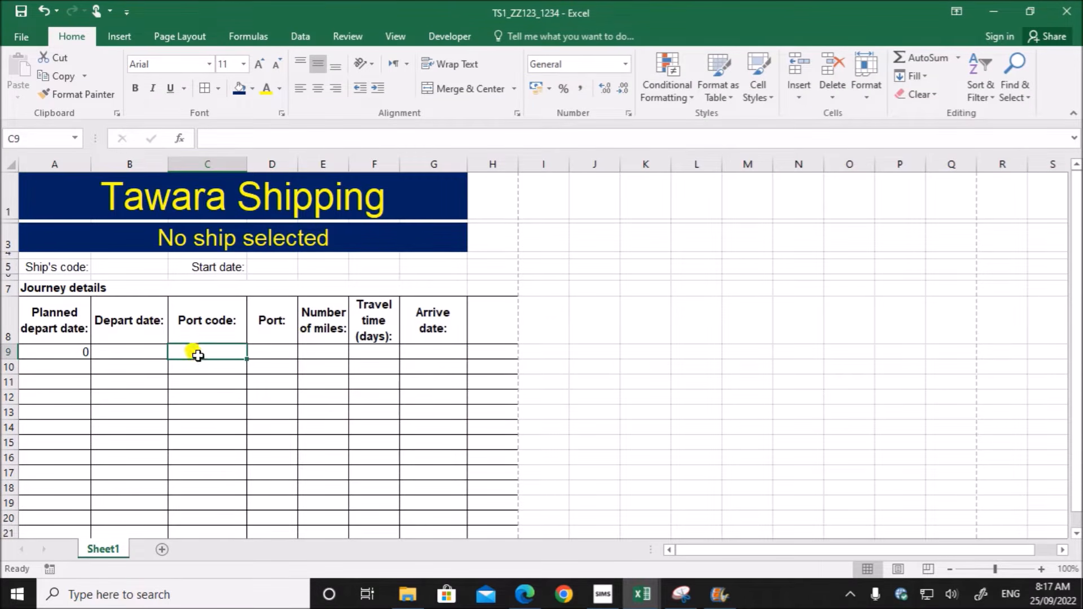
left_click(275, 353)
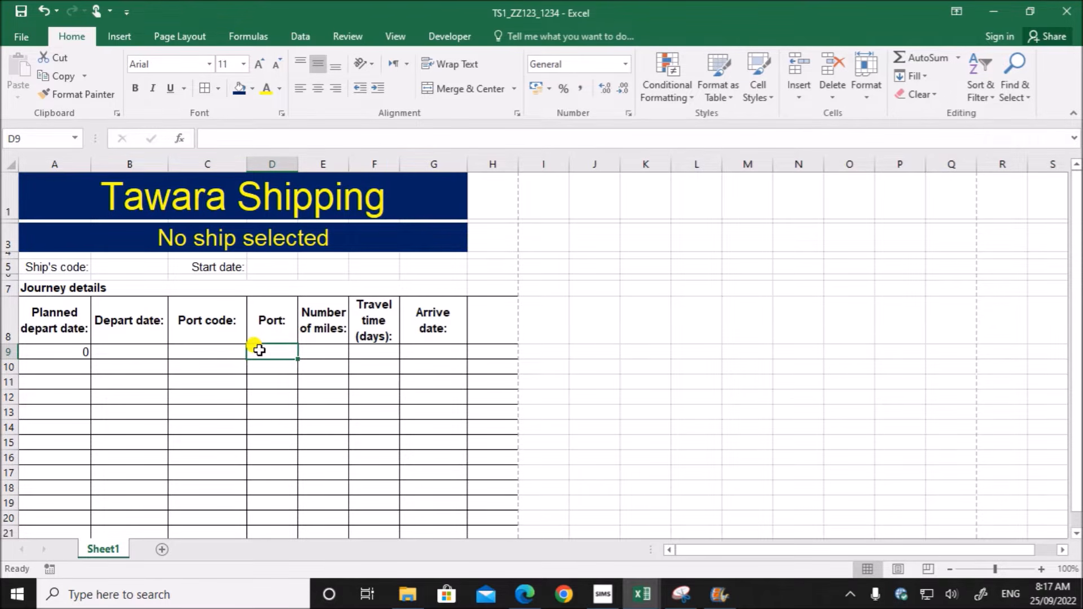
left_click(221, 351)
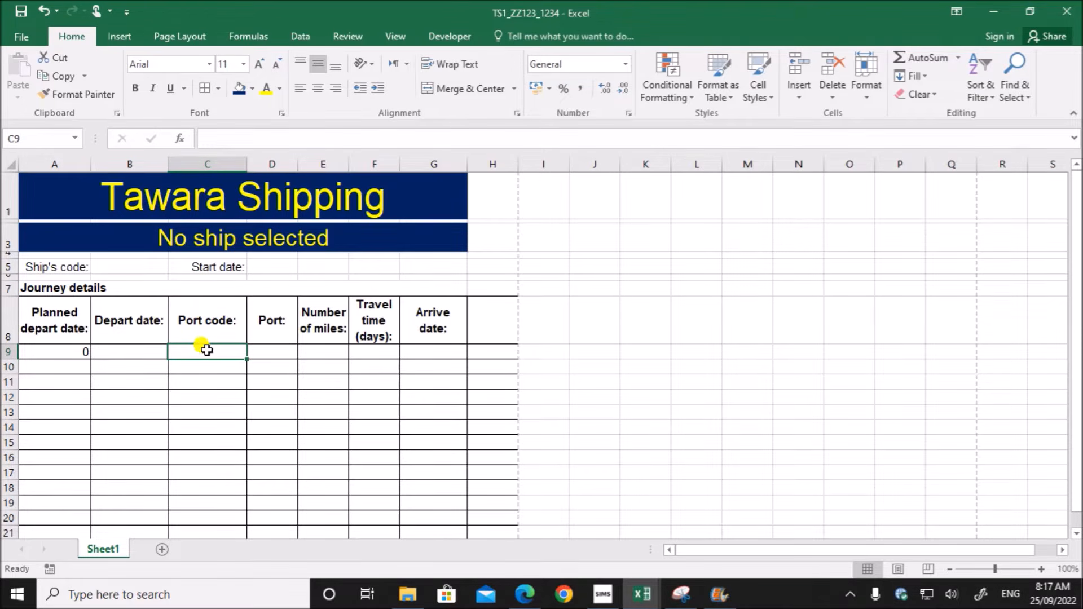
left_click(277, 355)
- Switch to the j22port workbook and examine the port codes and port names in A2:B12
left_click(642, 593)
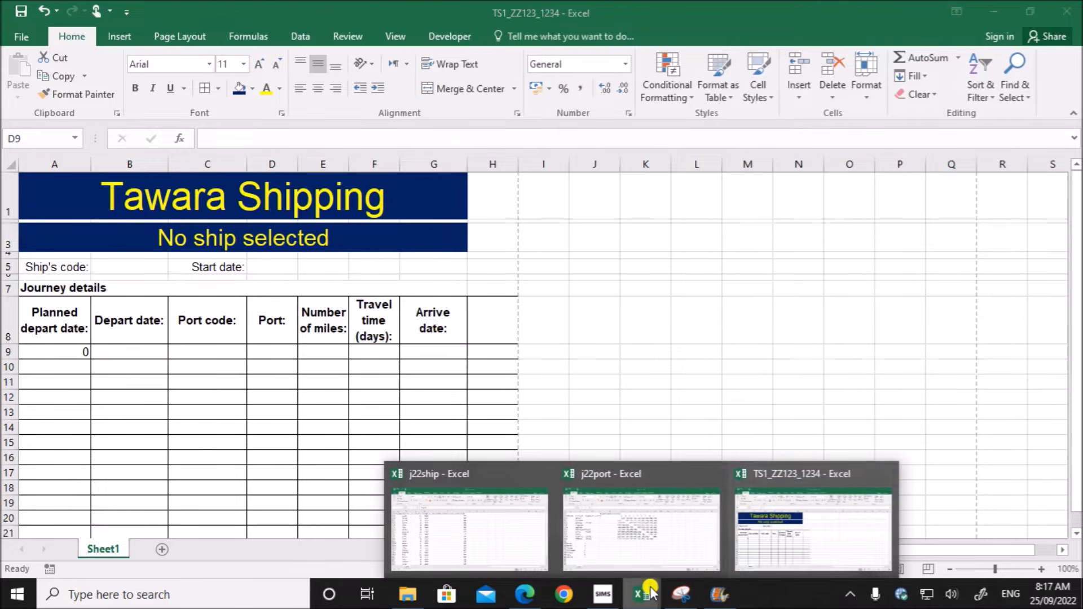
left_click(621, 529)
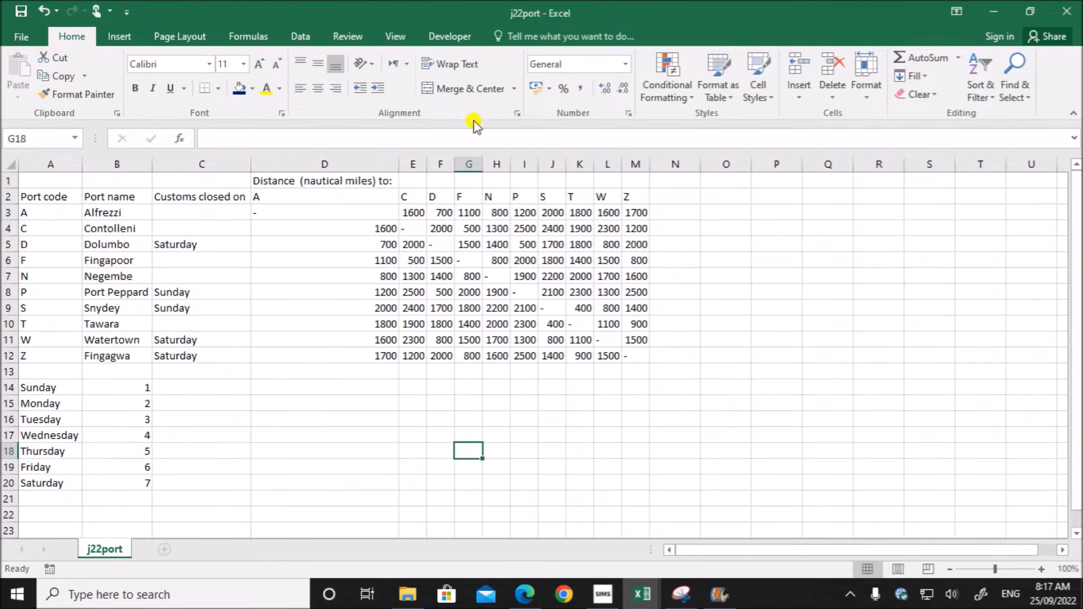
left_click(51, 197)
left_click_drag(51, 197, 105, 355)
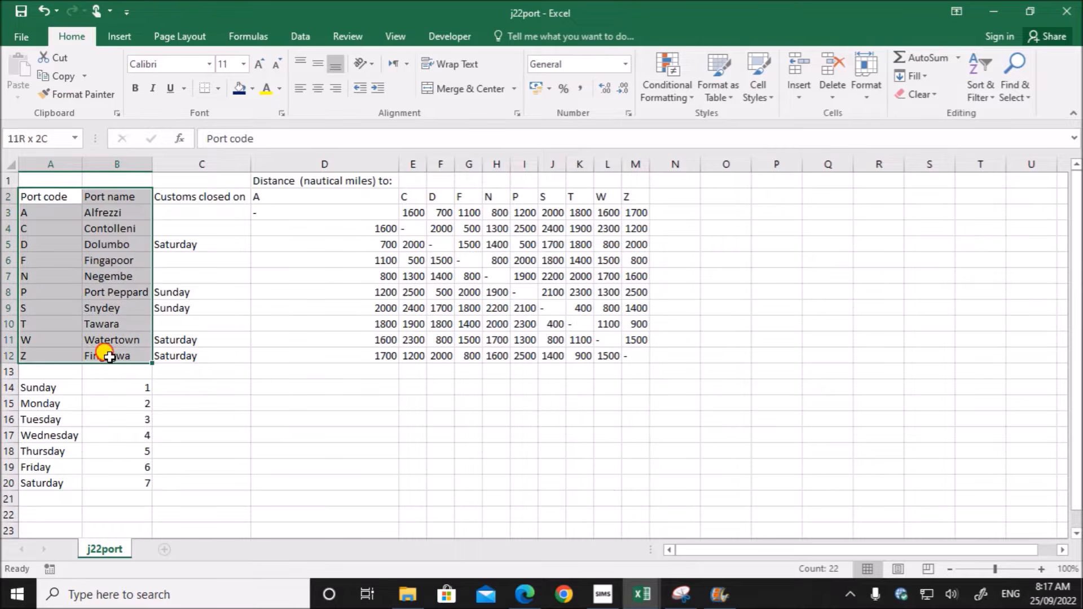
- Switch back to TS1_ZZ123_1234 and start a VLOOKUP function in cell D9 with C9 as the lookup value
left_click(642, 593)
left_click(759, 557)
left_click(260, 352)
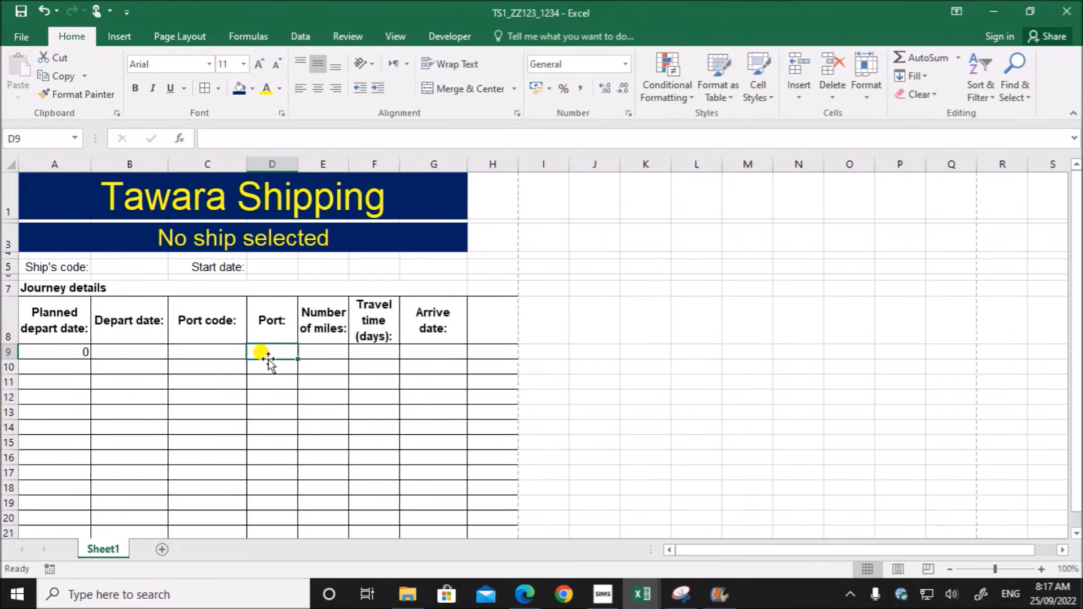
type("=")
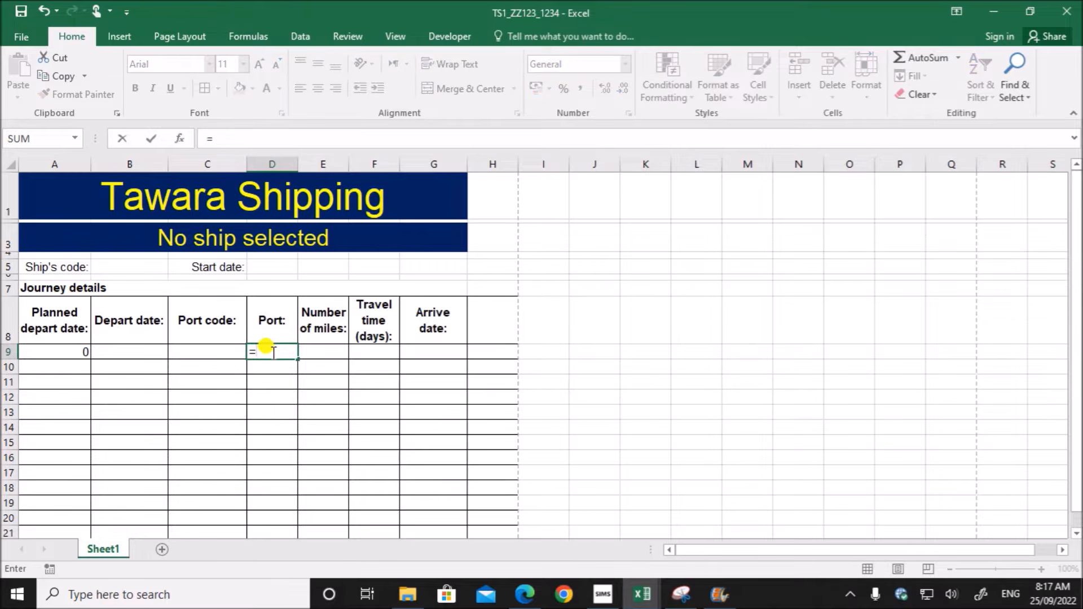
type("vlookup")
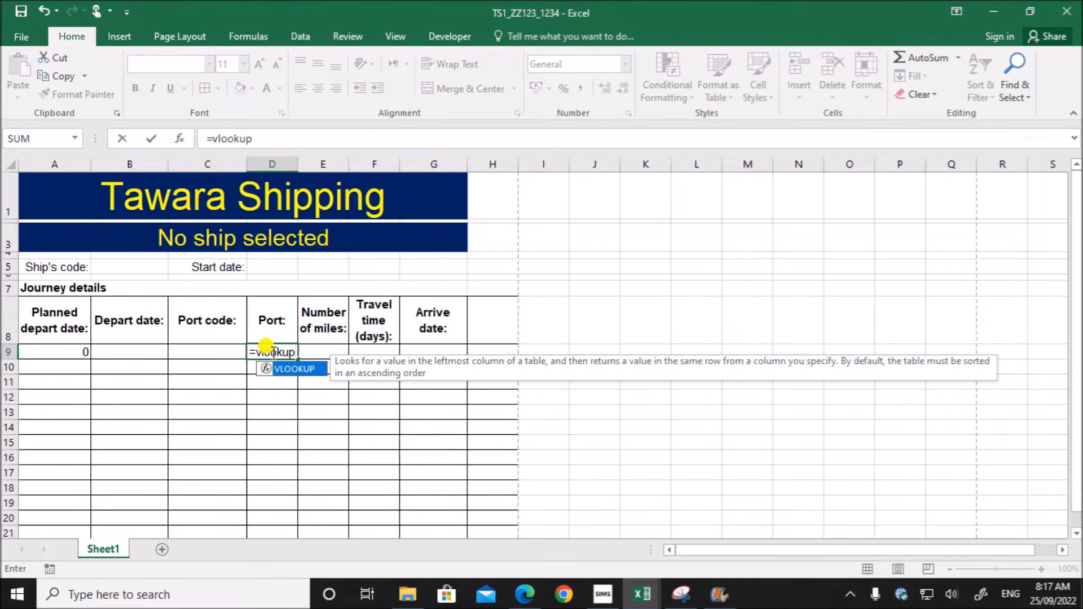
type("(")
left_click(180, 138)
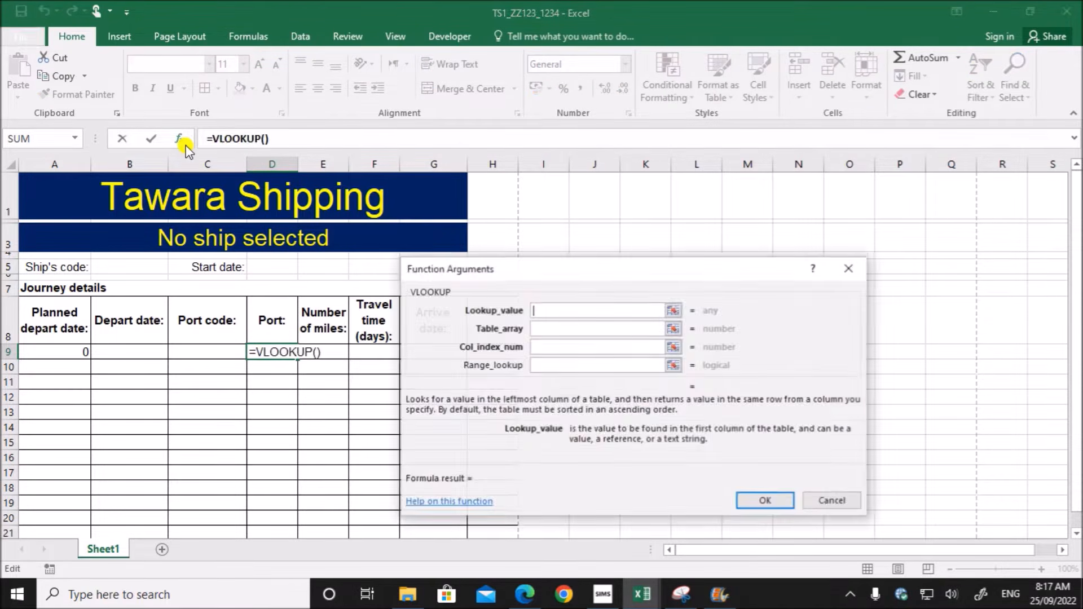
left_click(209, 357)
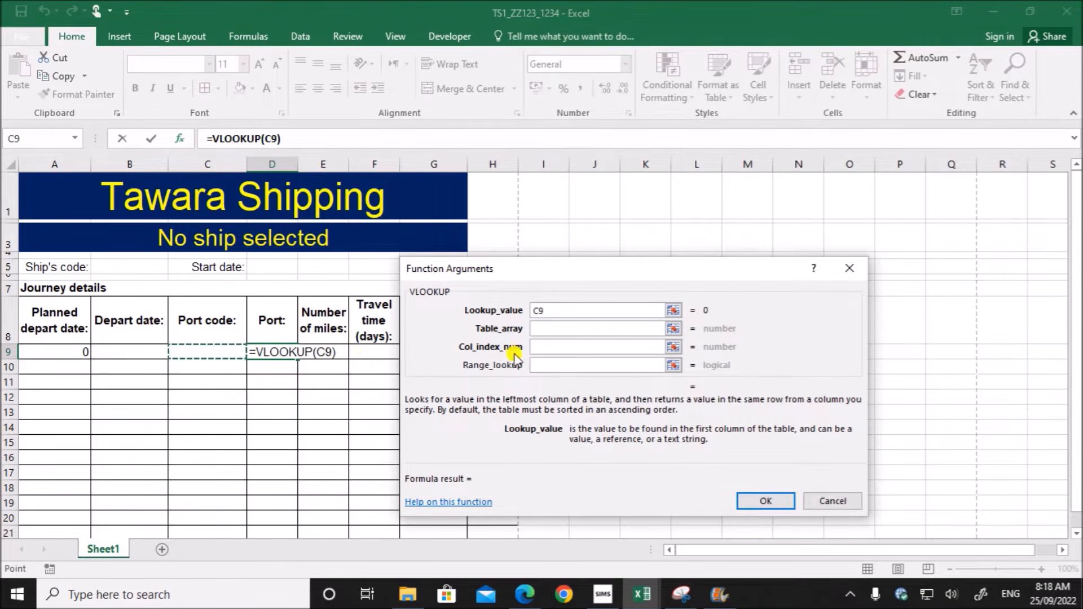
- Set the VLOOKUP table array to the port codes and names in $A$3:$B$12 of the j22port workbook
left_click(547, 329)
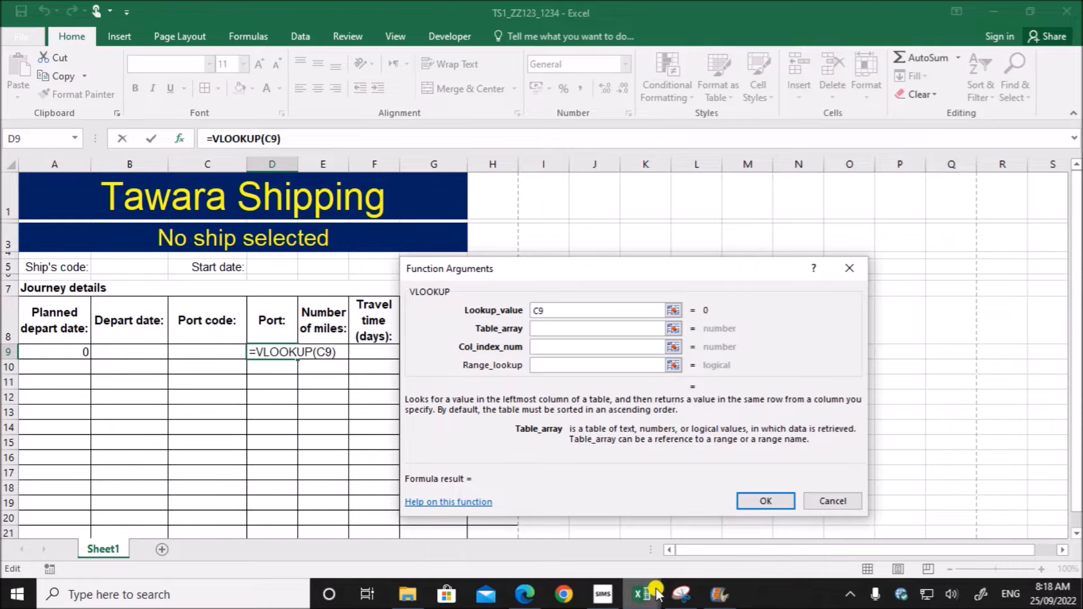
mouse_move(641, 594)
left_click(796, 540)
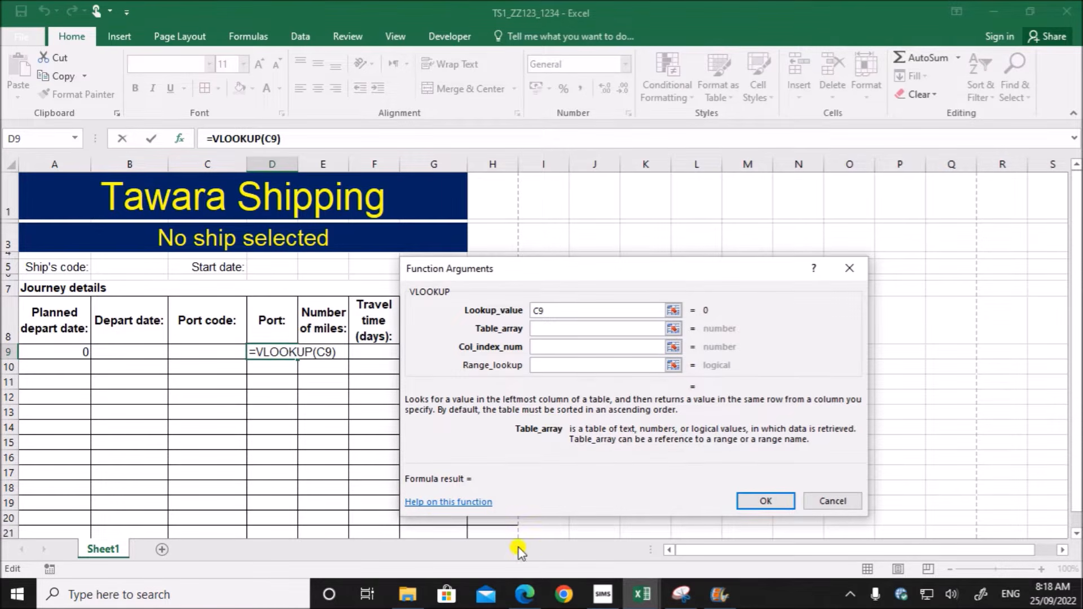
mouse_move(629, 590)
left_click(609, 545)
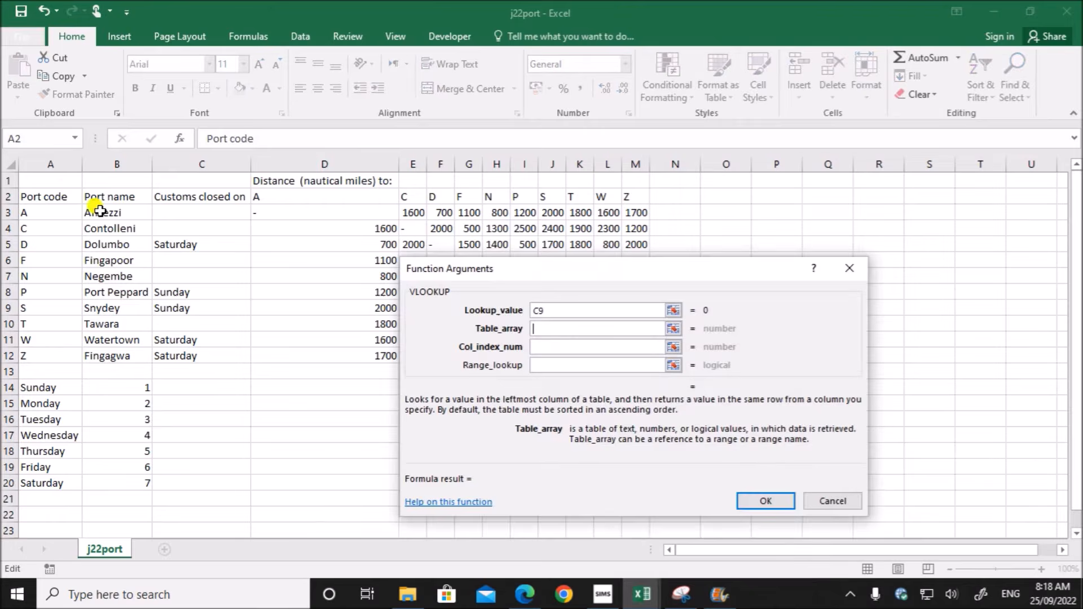
left_click_drag(42, 220, 116, 354)
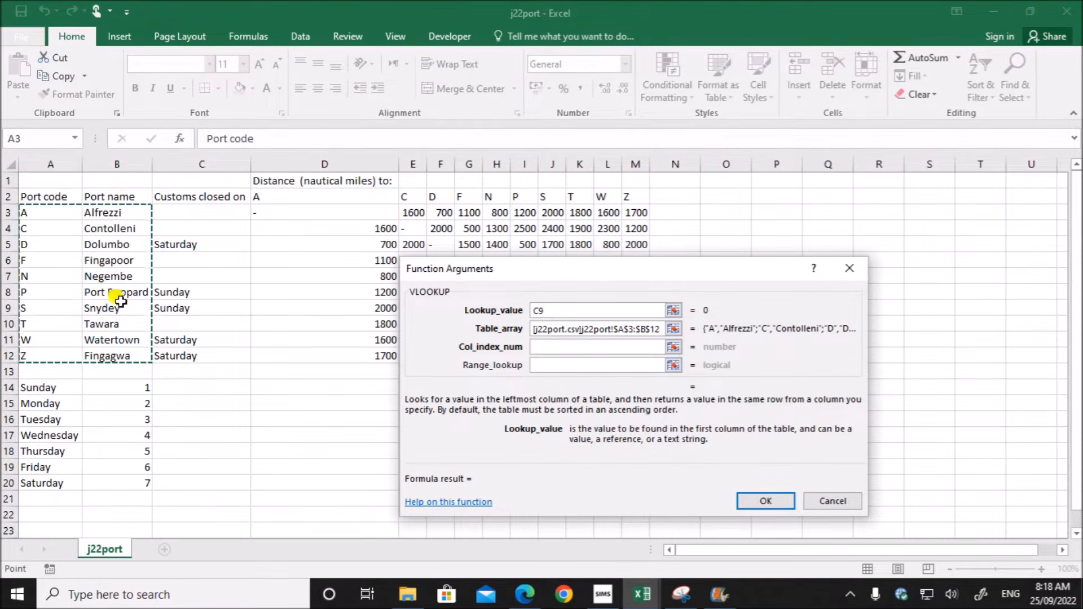
- Complete the VLOOKUP in D9 with column index 2 and range lookup 0
left_click(542, 346)
type("2")
left_click(541, 365)
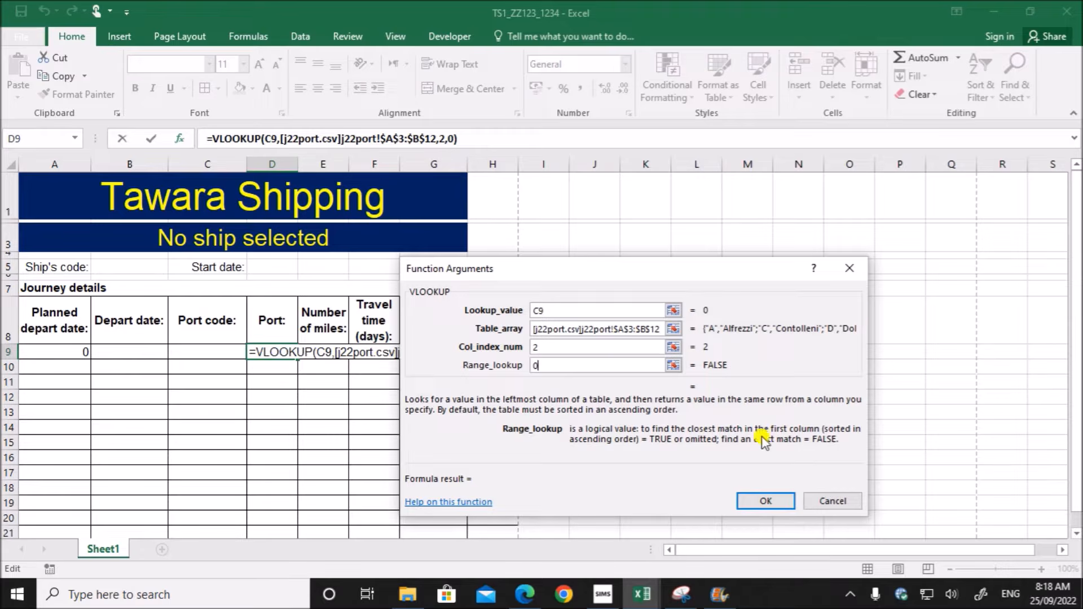
left_click(766, 501)
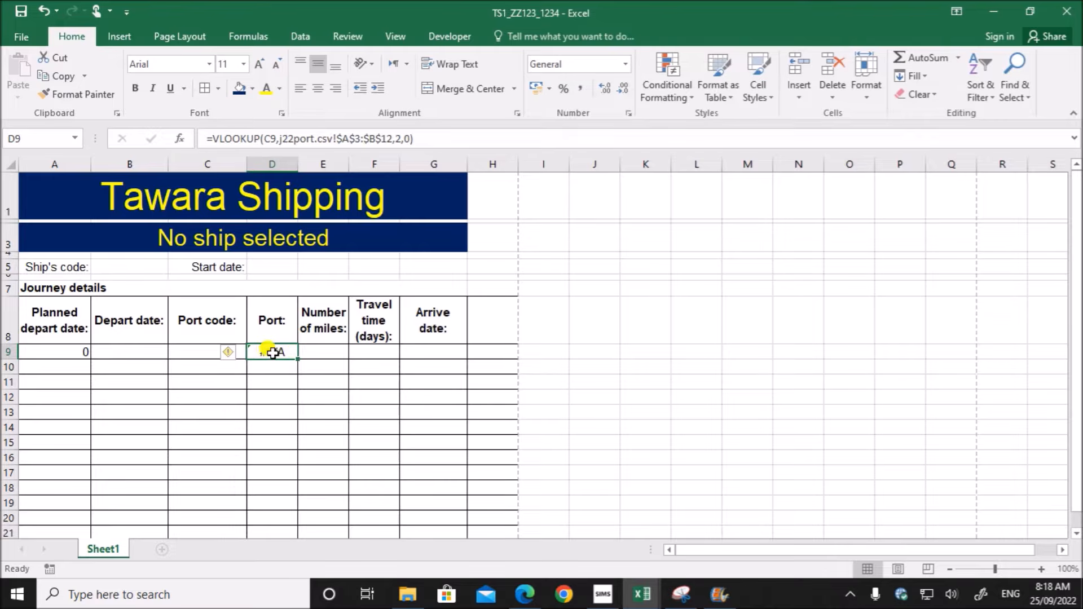
- Enter port code A in cell C9 and check the port name lookup in cell D9
left_click(200, 352)
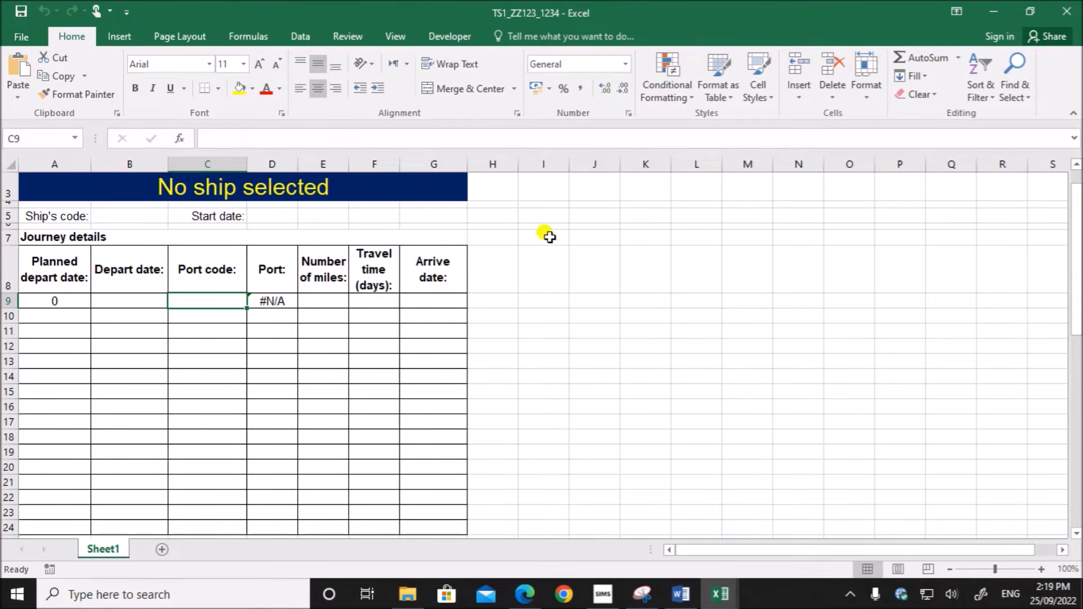
type("A")
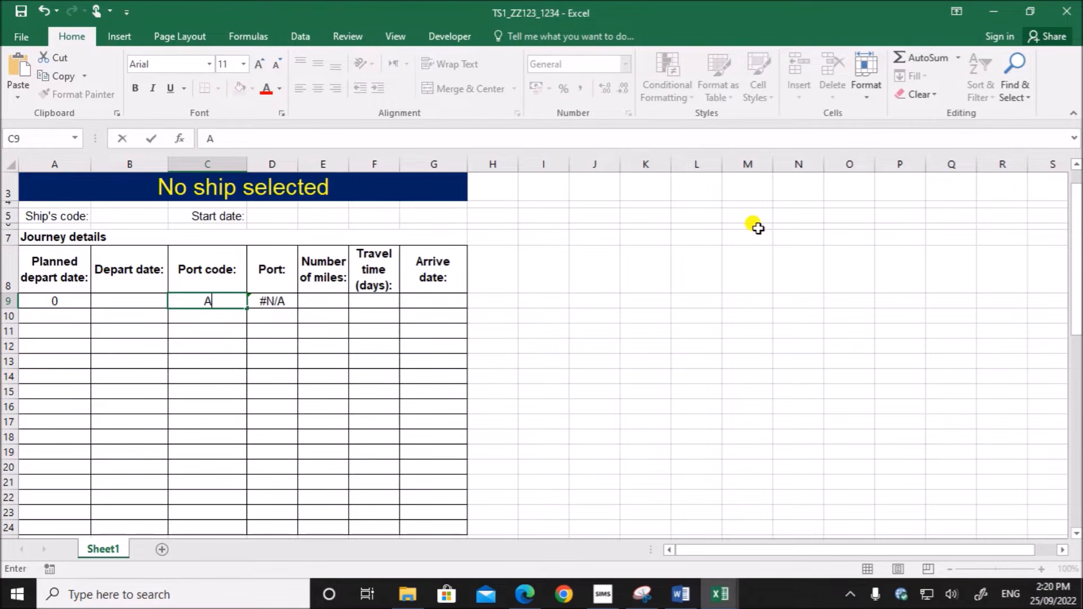
left_click(276, 437)
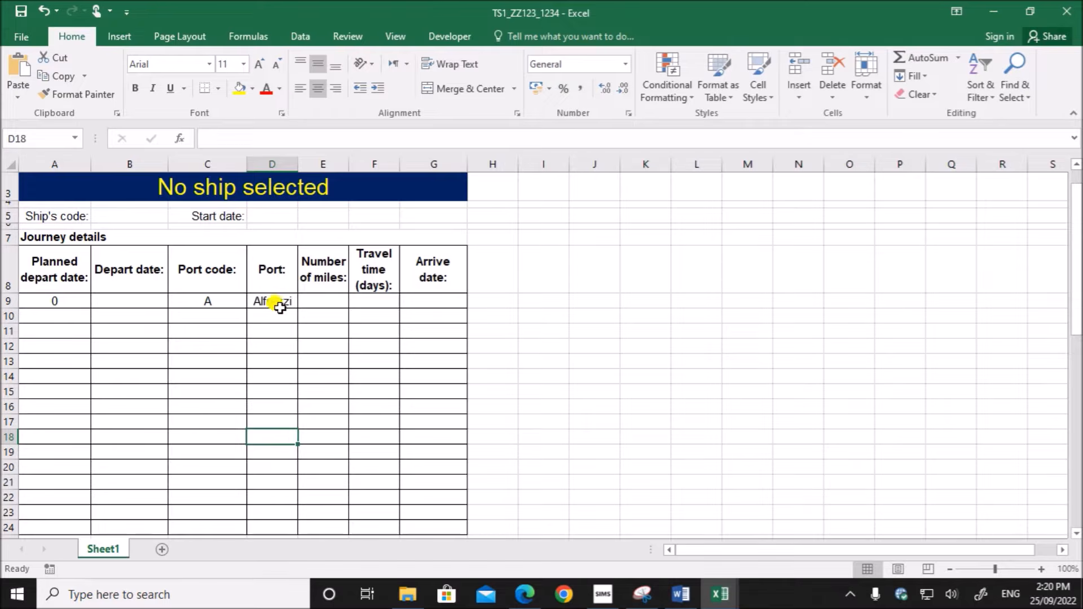
left_click(280, 304)
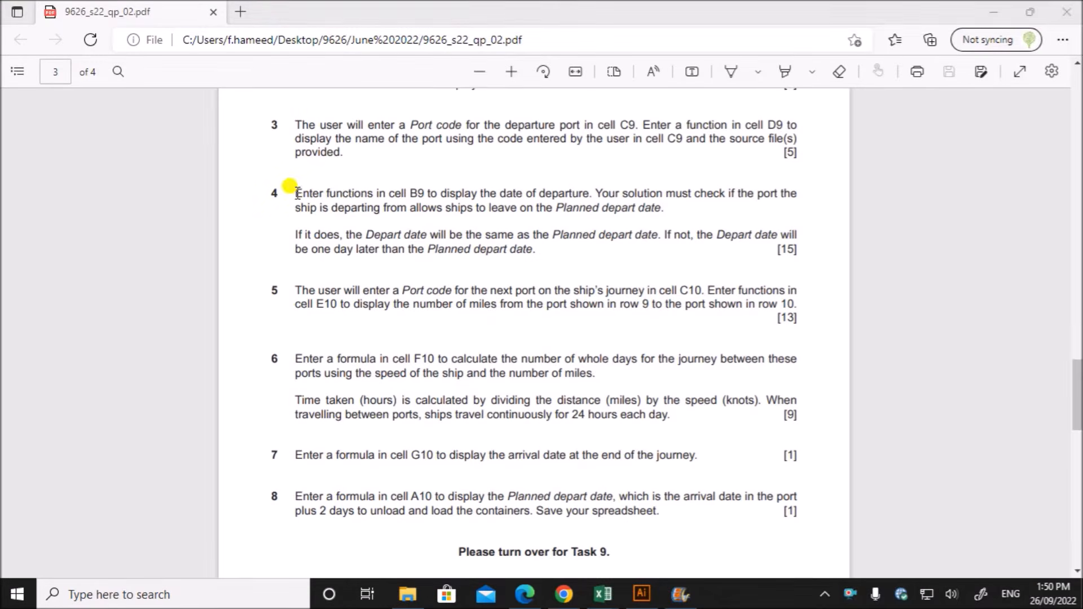
- Read the departure date rules of task 4 in the exam paper, and select cell B9 in the maximized TS1_ZZ123_1234 workbook
left_click_drag(297, 194, 667, 208)
left_click_drag(346, 234, 537, 252)
left_click(602, 594)
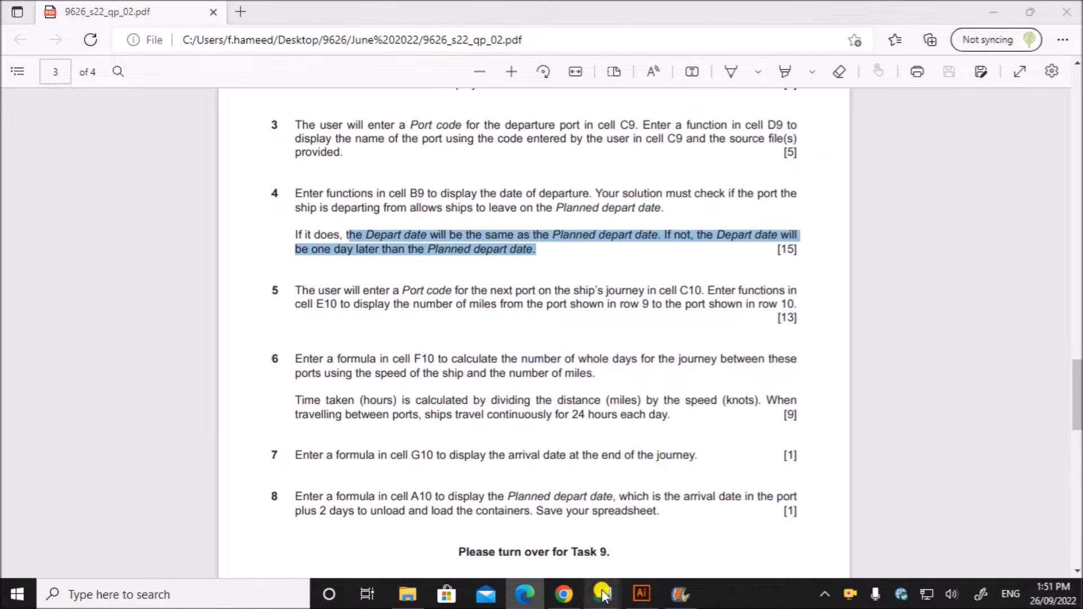
left_click(563, 533)
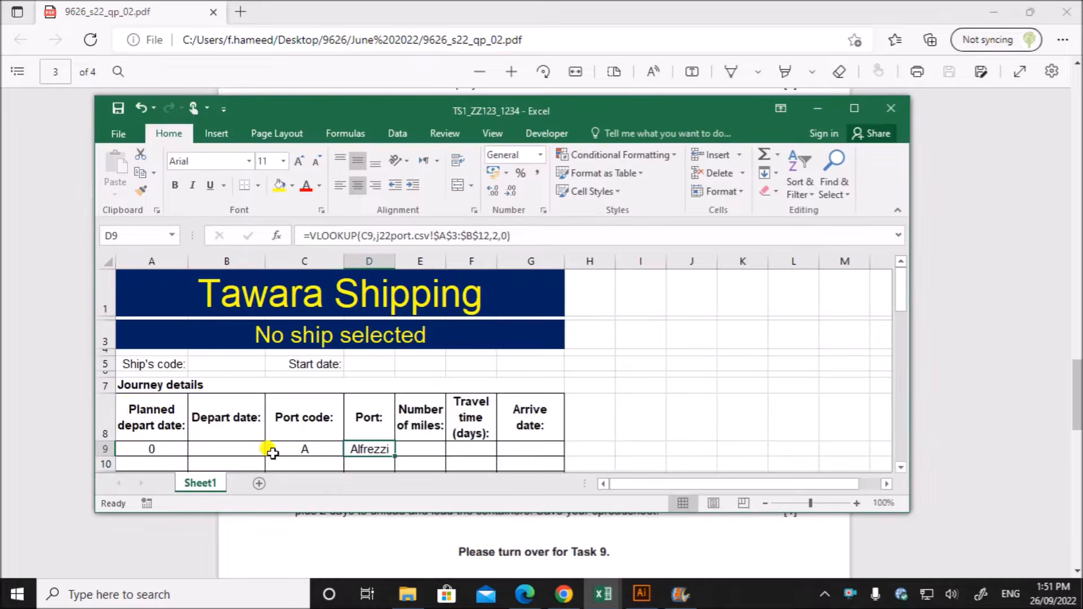
left_click(854, 107)
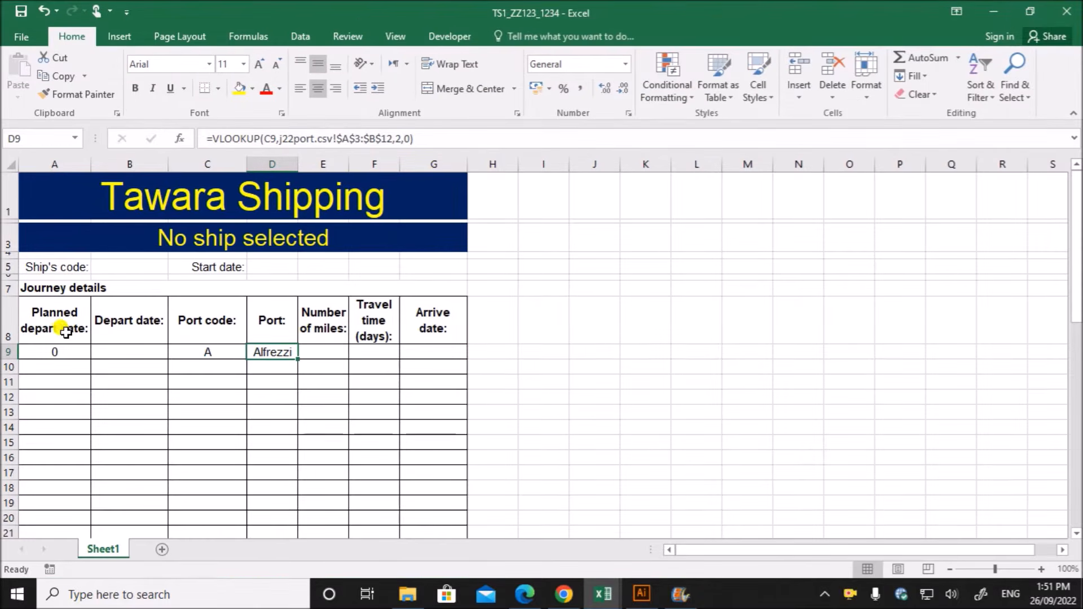
left_click(51, 351)
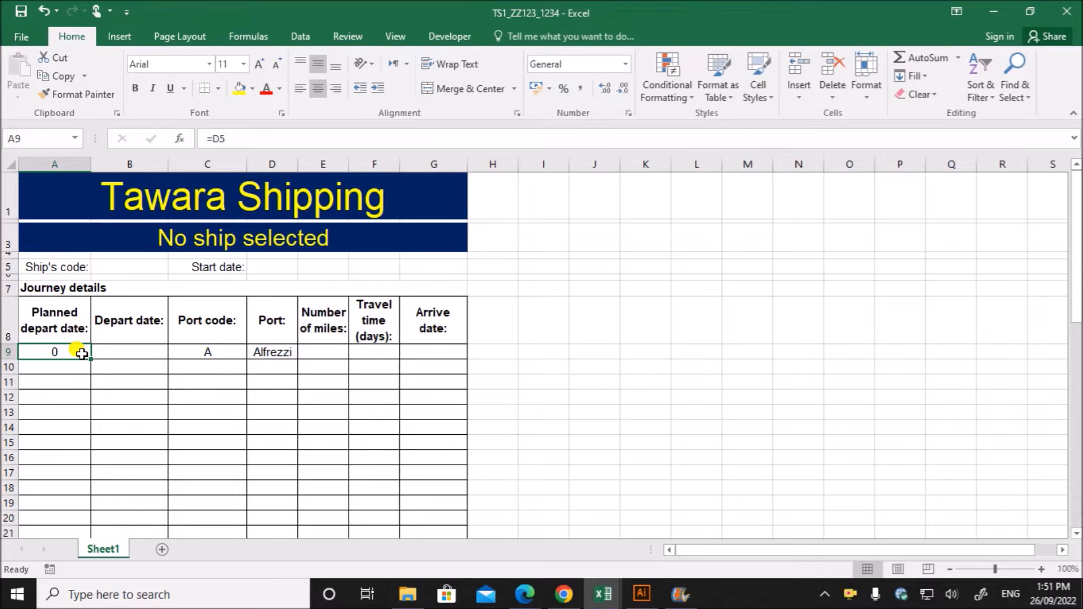
left_click(139, 354)
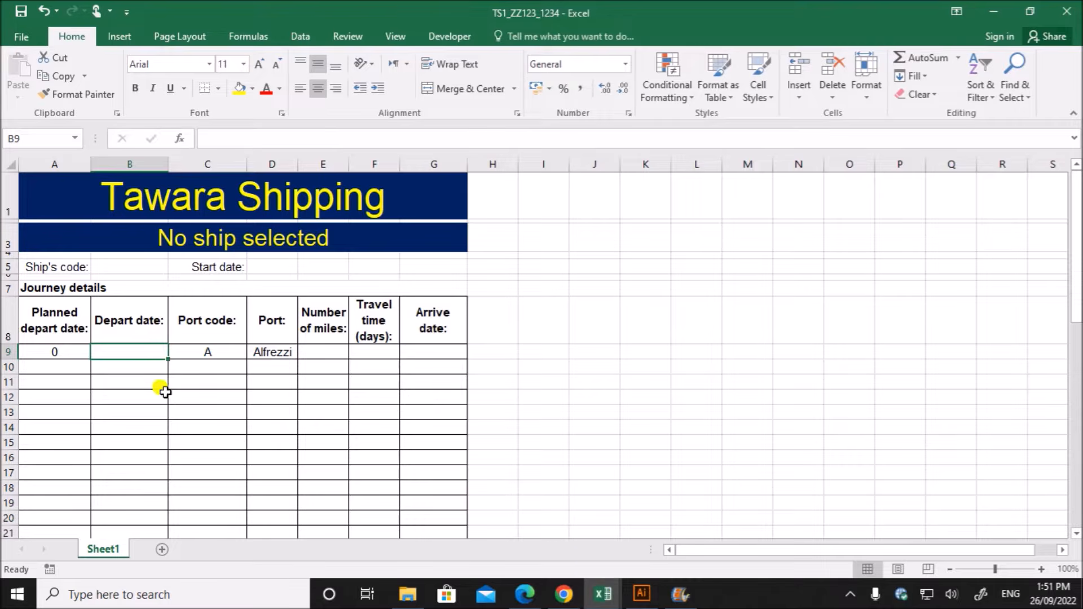
- Review the port code in C9 and the planned departure date in A9 of the TS1_ZZ123_1234 workbook
left_click(181, 349)
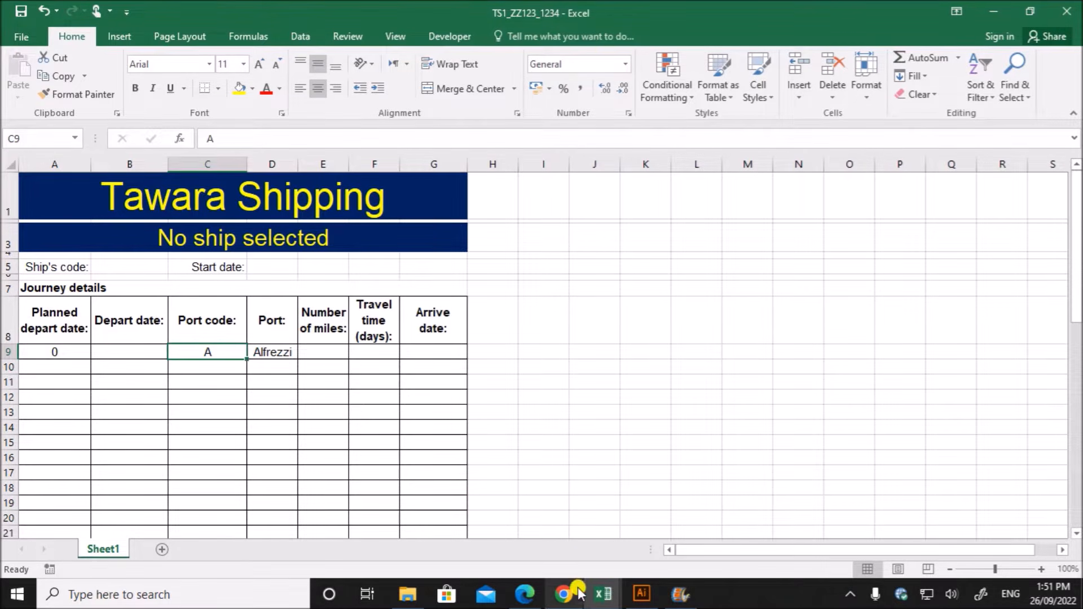
left_click(603, 594)
left_click(515, 539)
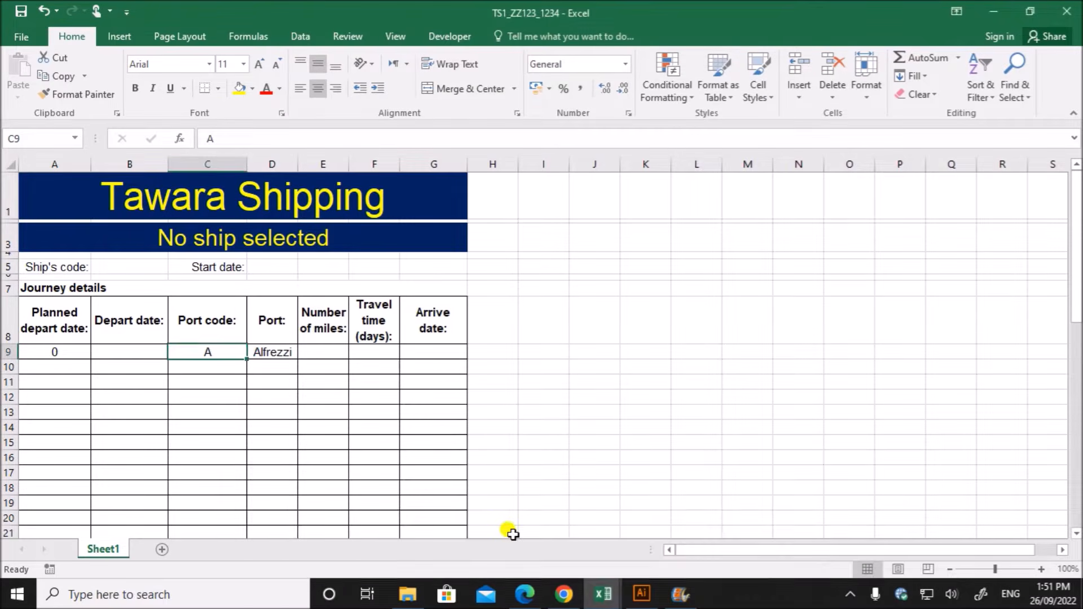
left_click(57, 354)
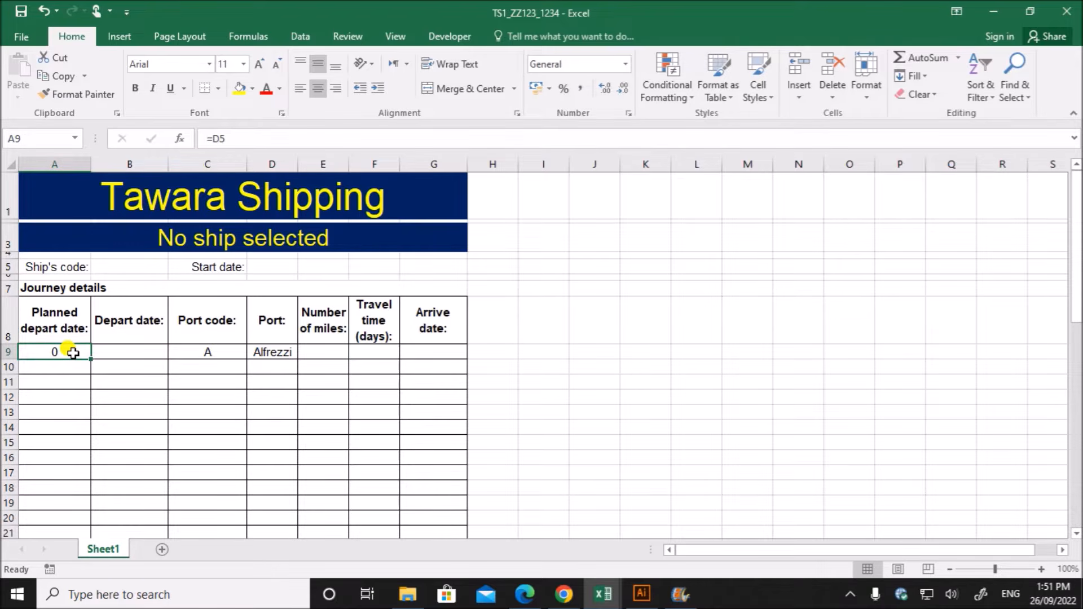
- Examine which ports in the j22port workbook have a customs closing day and which have none, in cells C3:C12
left_click(601, 593)
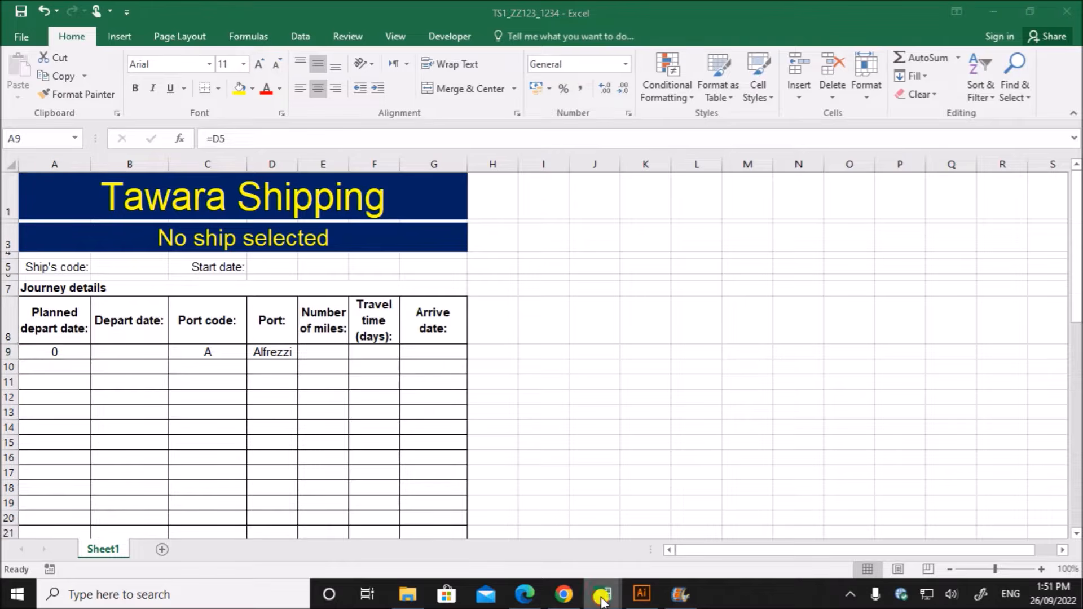
left_click(823, 539)
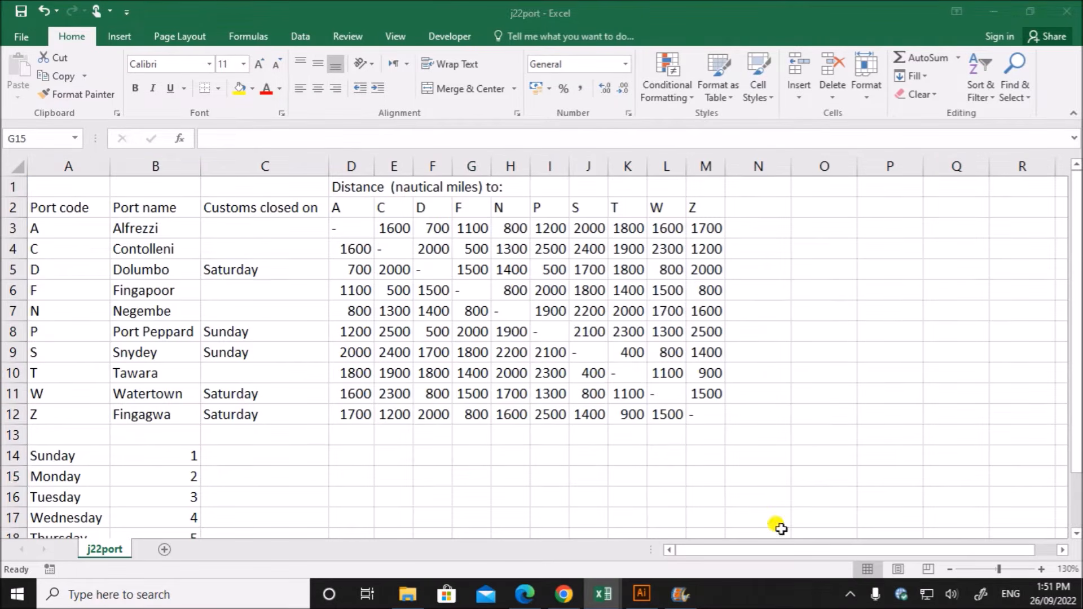
left_click_drag(258, 231, 242, 412)
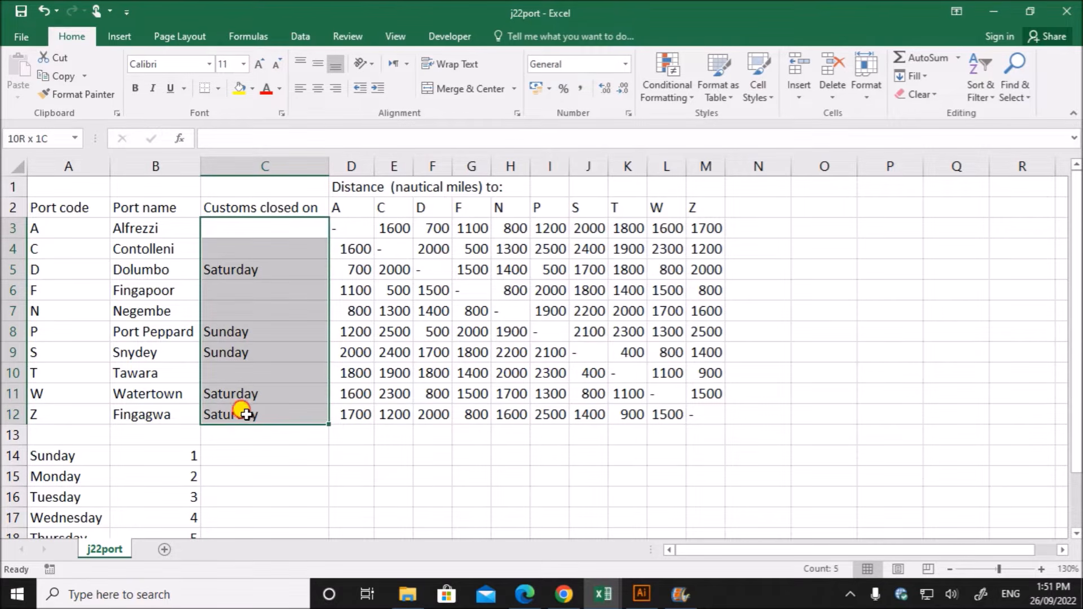
left_click(216, 231)
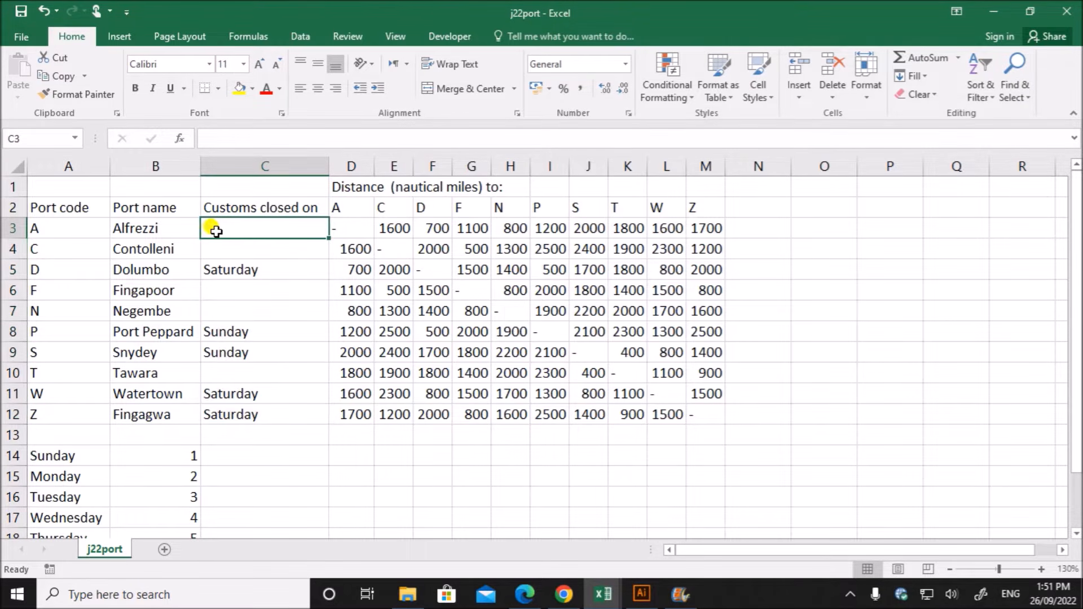
left_click(42, 231)
left_click(219, 230)
left_click(262, 263)
left_click(241, 232)
left_click(227, 250)
left_click(234, 231)
left_click(239, 286)
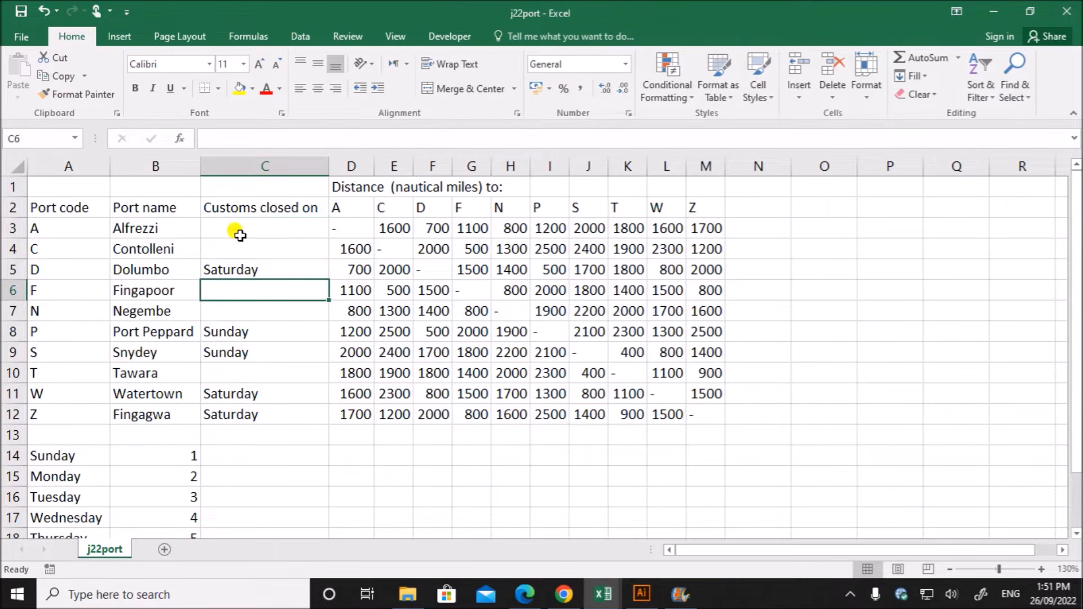
left_click(240, 235)
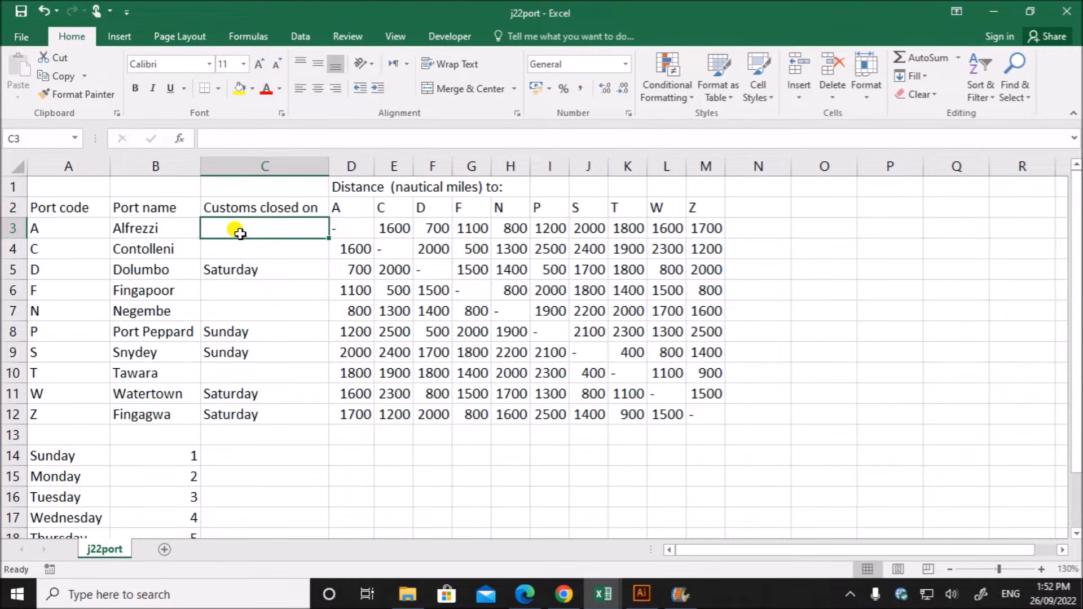
left_click(242, 248)
left_click(236, 273)
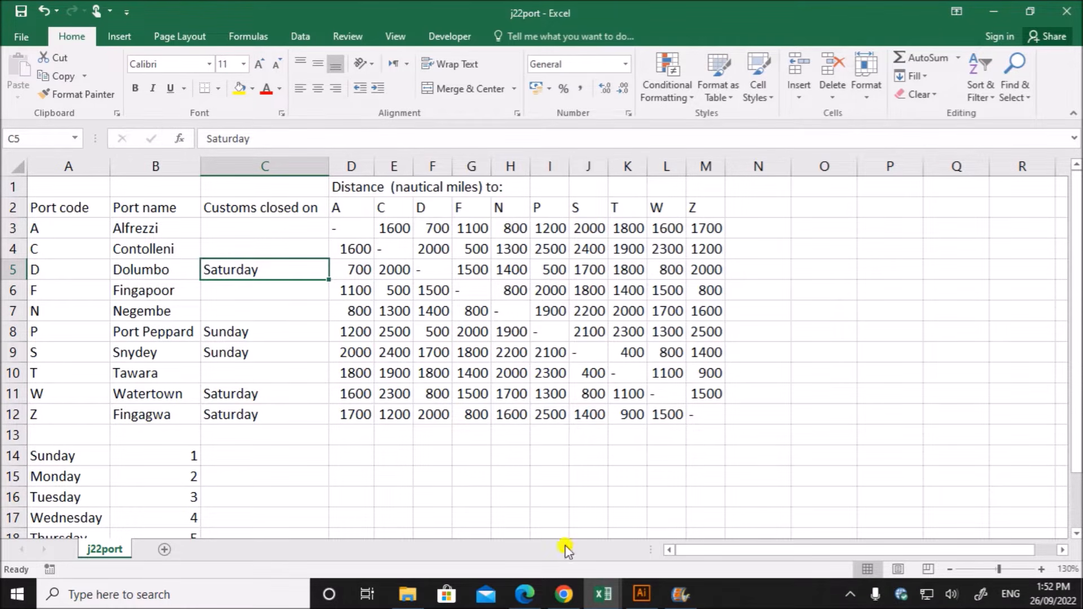
- Locate the port Dolumbo in the j22port workbook and enter its port code D in cell C9 of TS1_ZZ123_1234
left_click(607, 598)
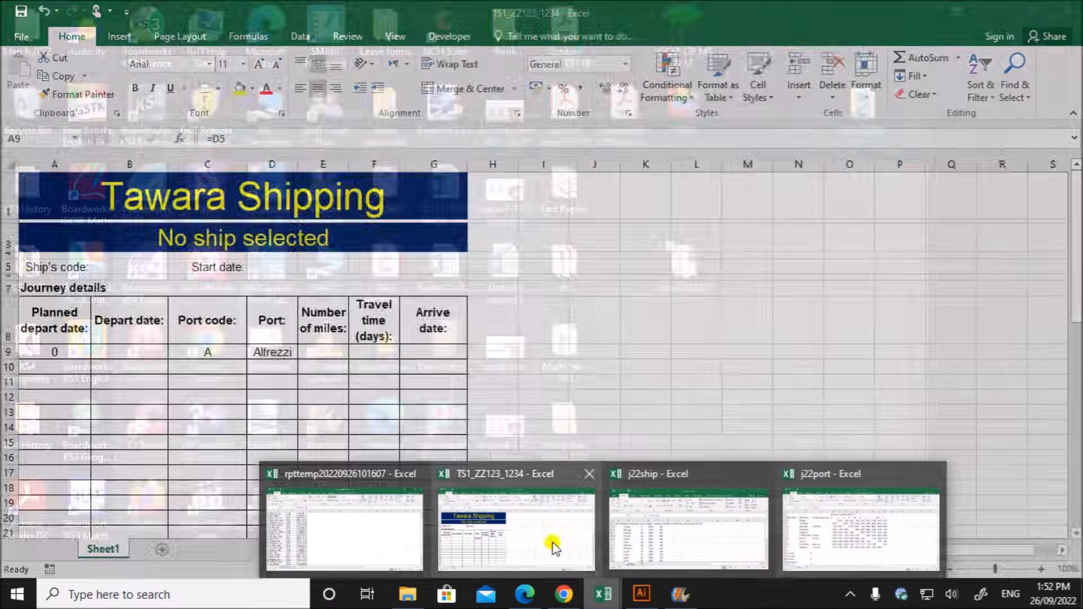
left_click(554, 547)
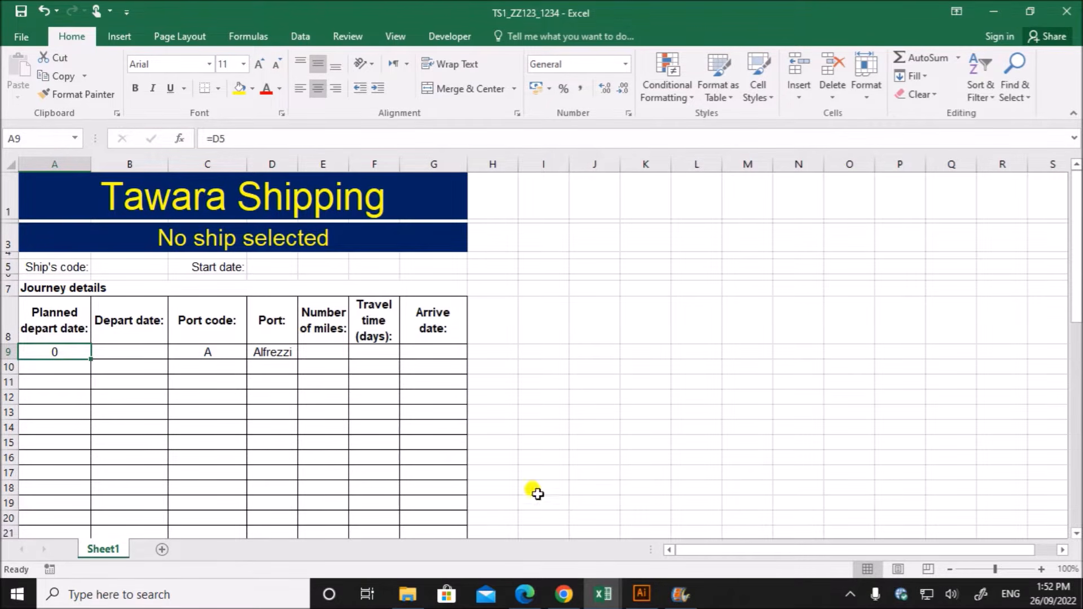
mouse_move(602, 594)
left_click(836, 546)
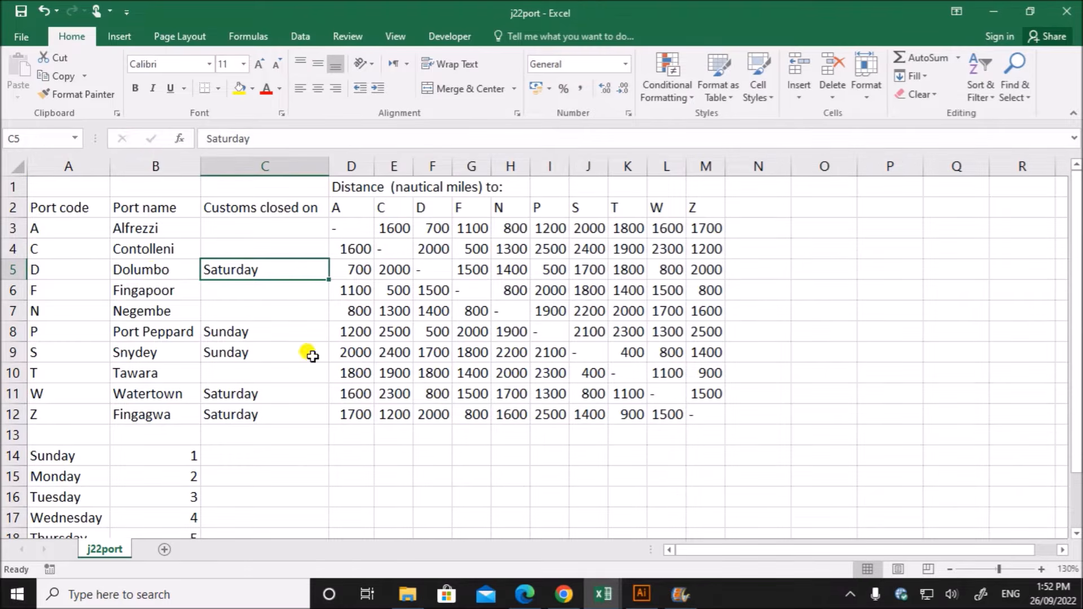
left_click(151, 271)
mouse_move(603, 594)
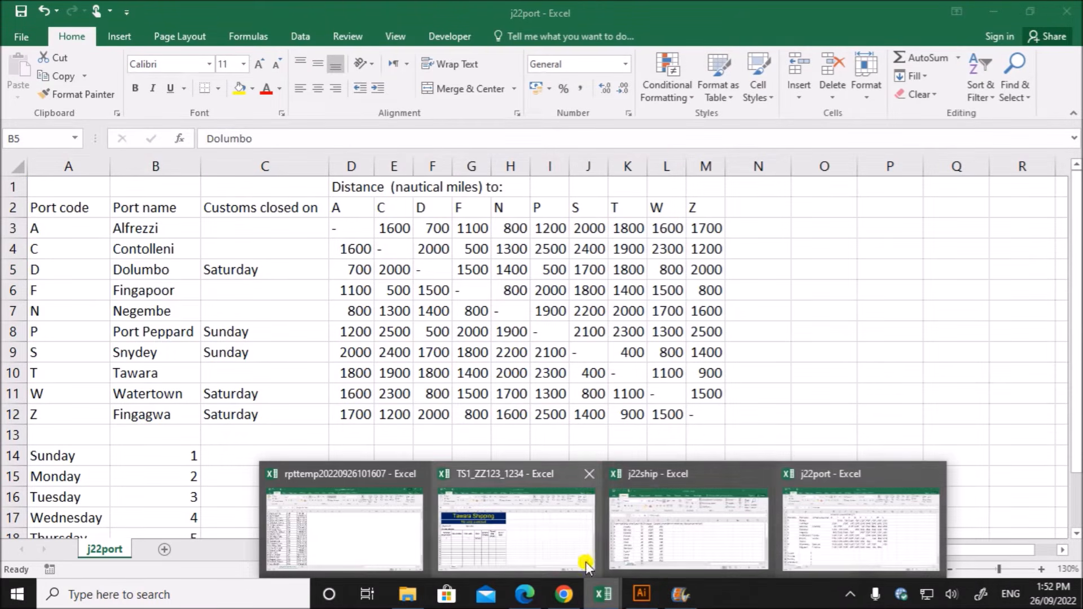
left_click(492, 533)
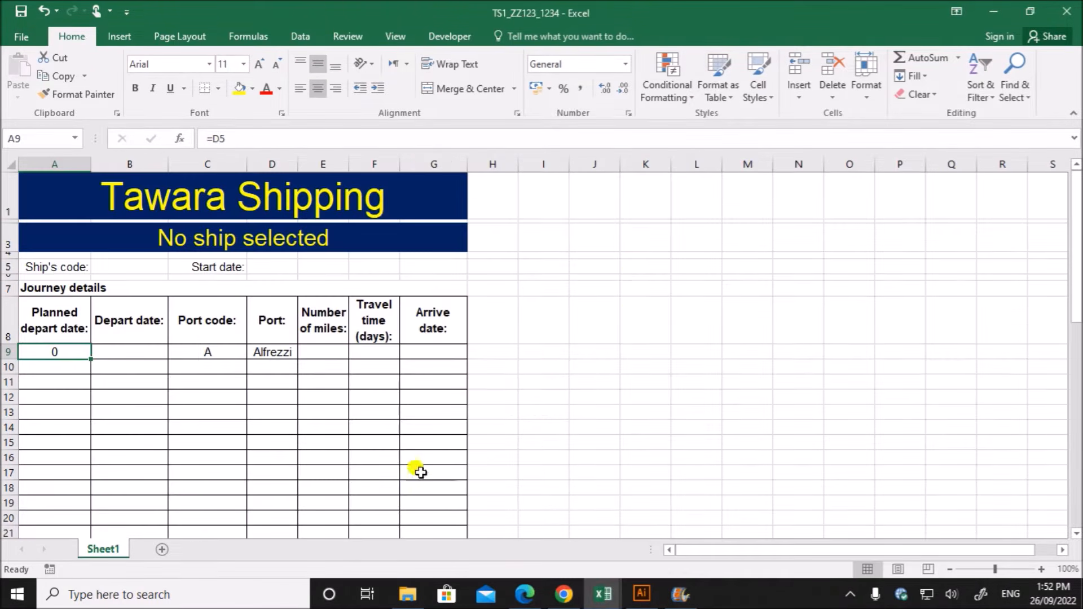
left_click(202, 351)
type("D")
left_click(267, 411)
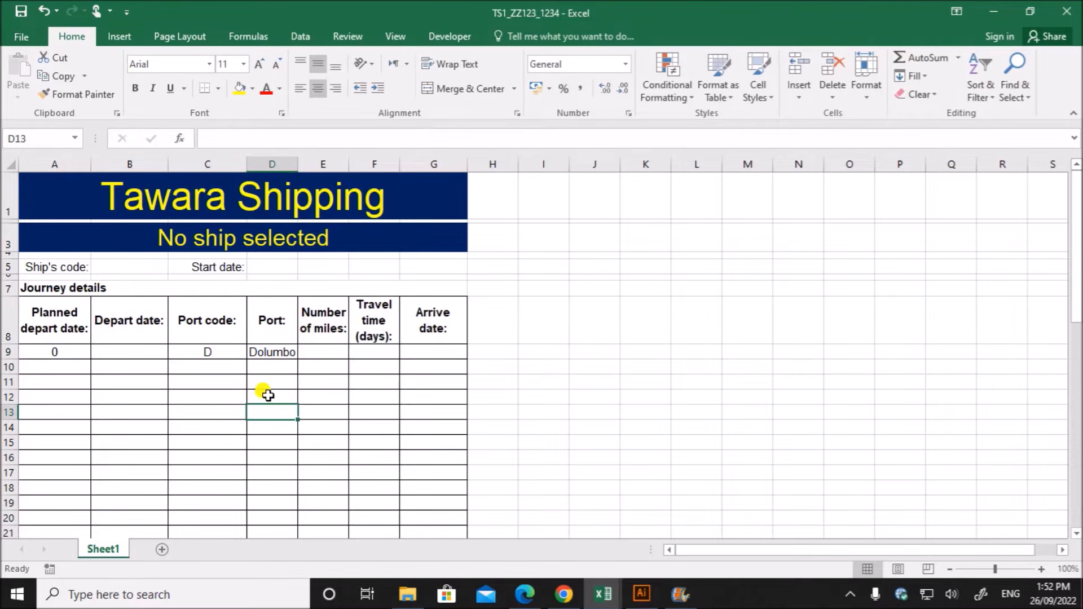
- Check the customs closing day for port code D in the j22port workbook
mouse_move(604, 595)
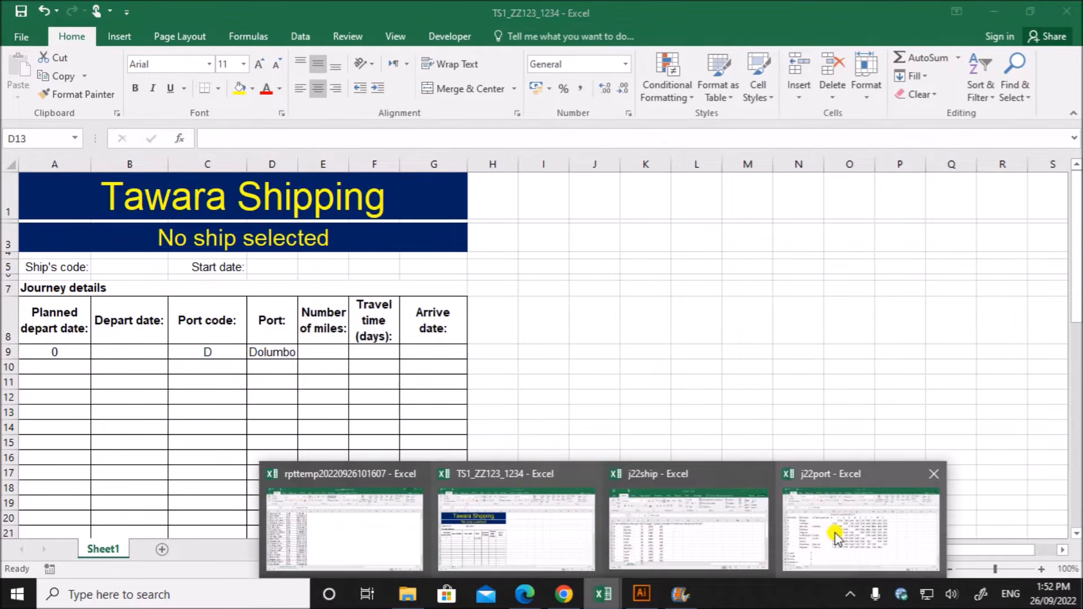
left_click(833, 536)
left_click(59, 274)
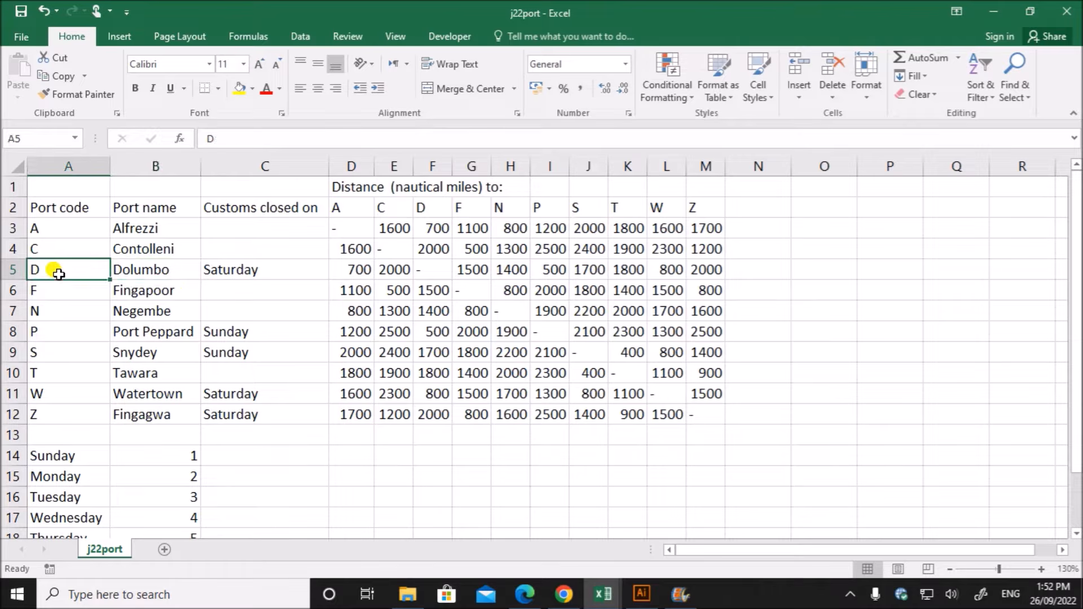
left_click(246, 271)
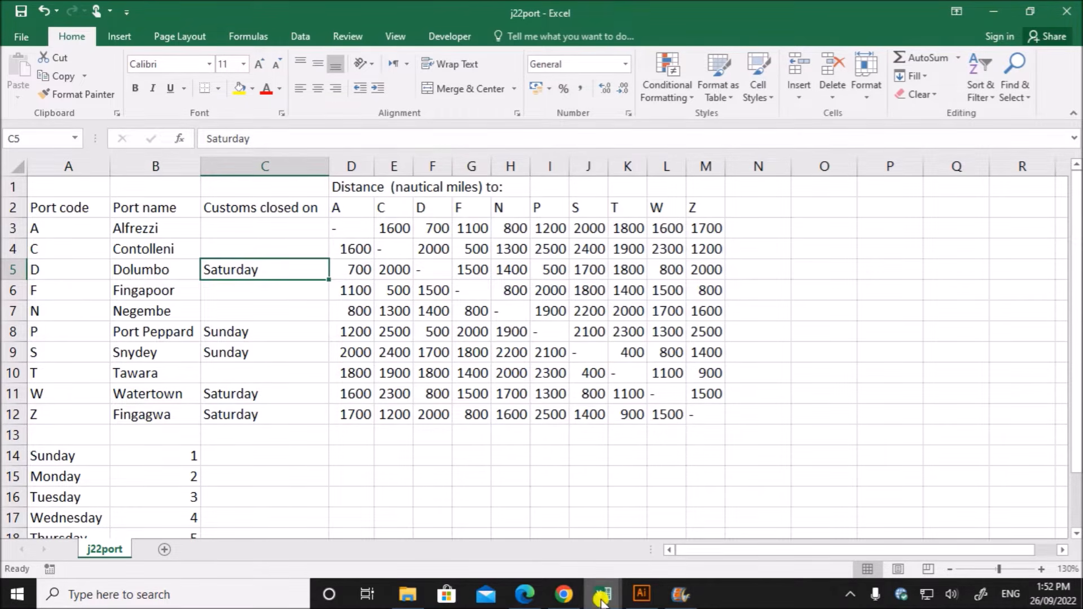
left_click(834, 543)
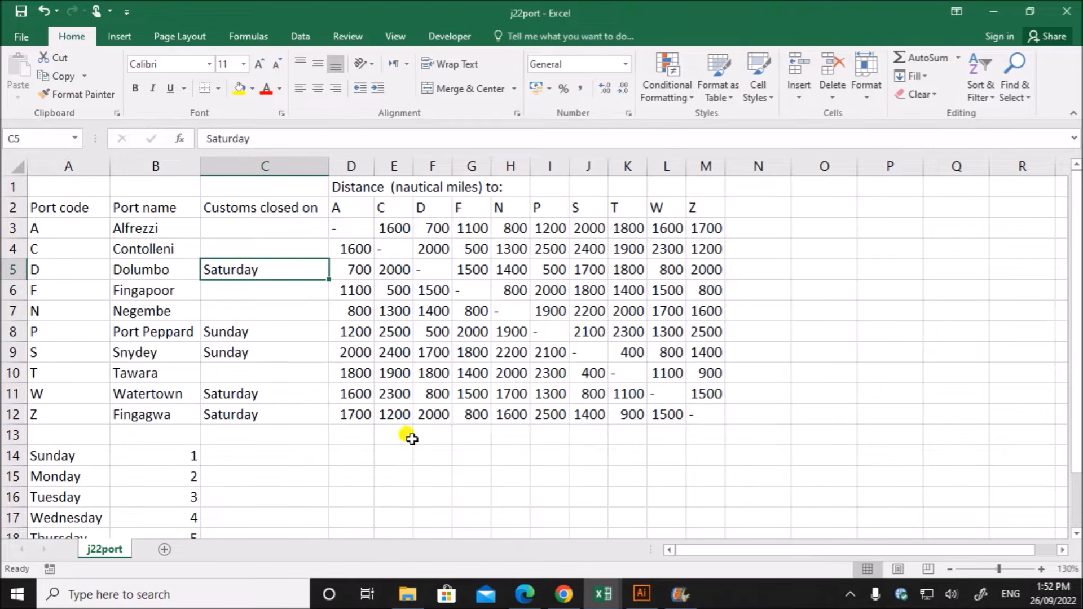
- Return to TS1_ZZ123_1234 and compare the planned departure date in A9 with the start date cell D5 it refers to
mouse_move(602, 594)
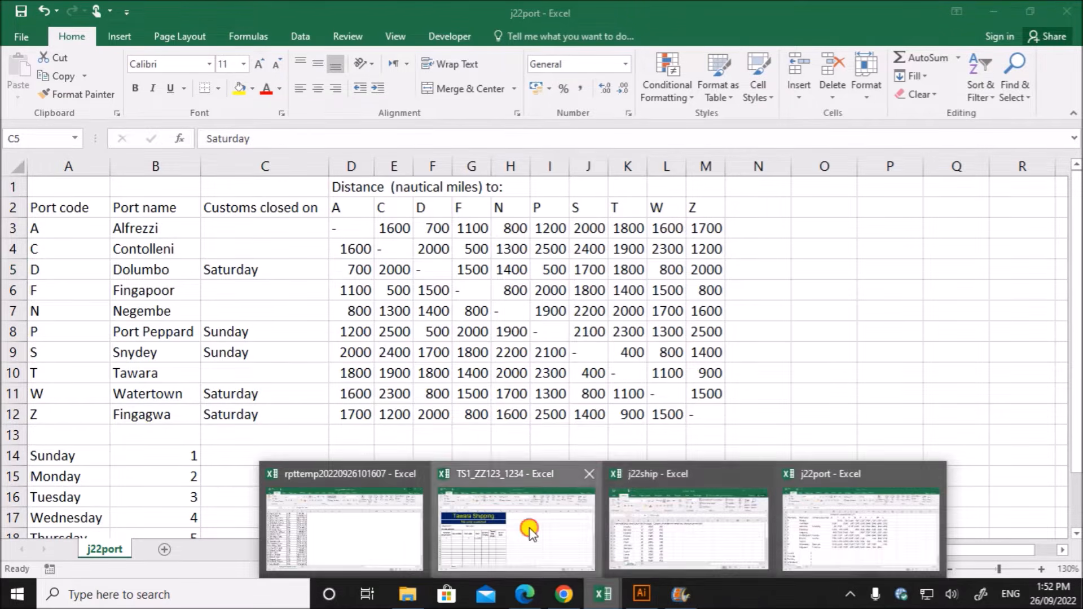
left_click(495, 536)
left_click(53, 351)
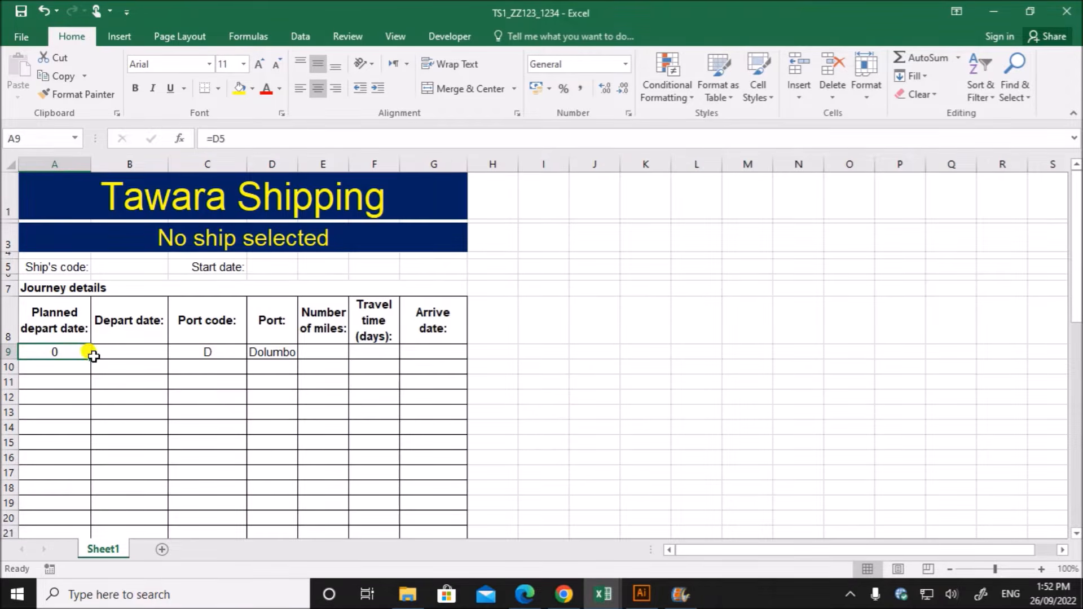
left_click(260, 267)
left_click(24, 351)
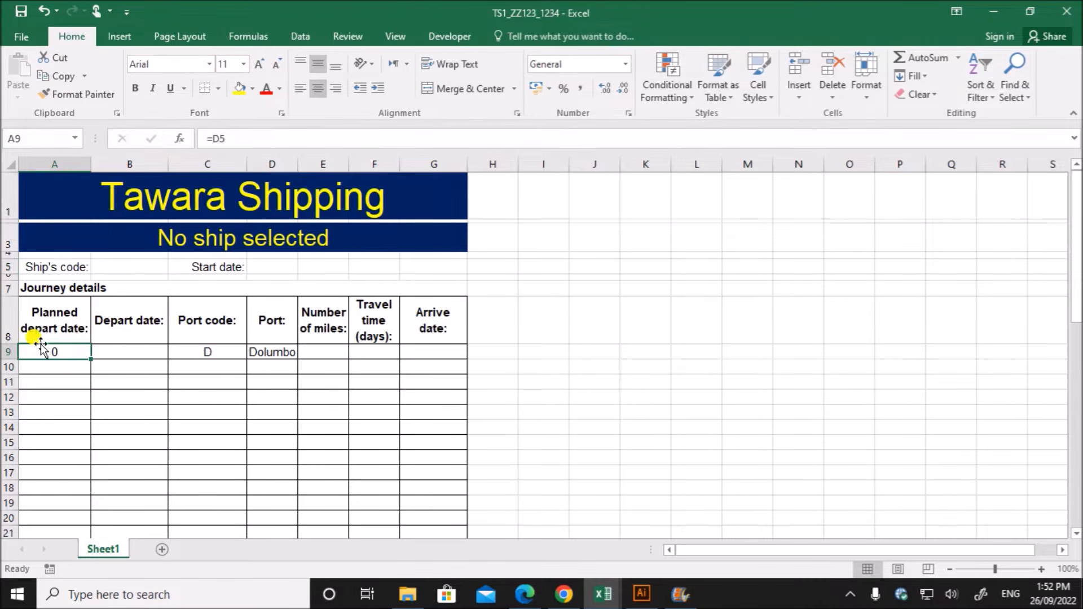
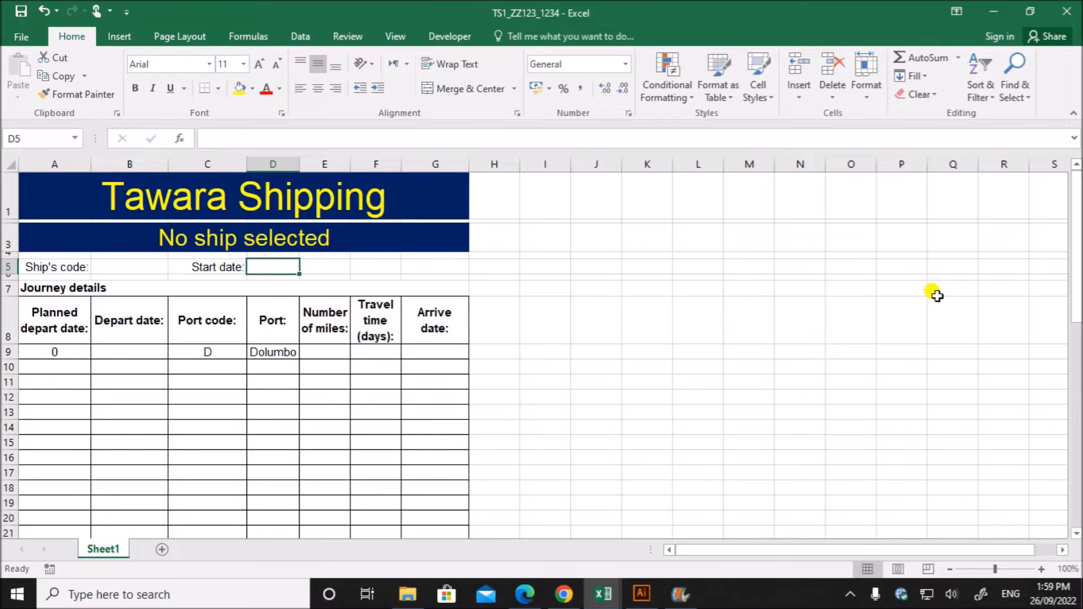
- Enter 25/09/2022 as the start date in cell D5
type("25/09/2022")
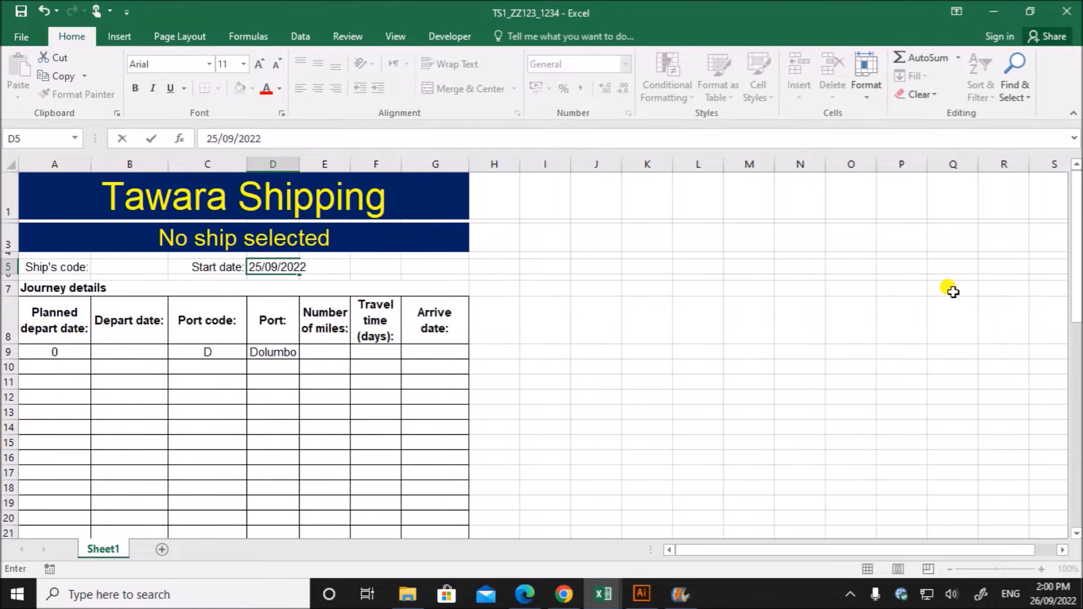
left_click(608, 430)
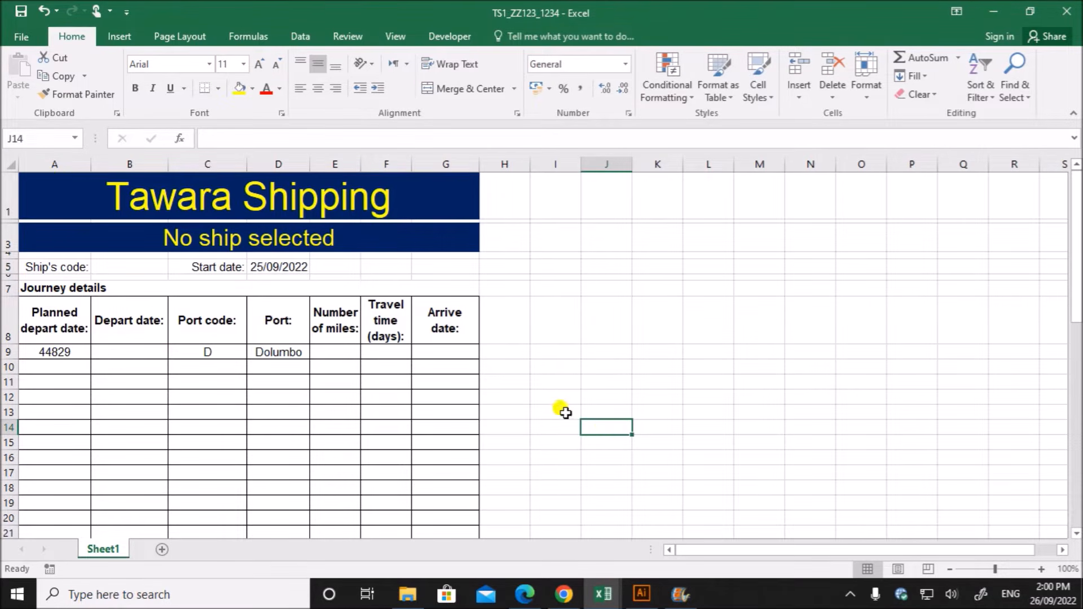
left_click(277, 267)
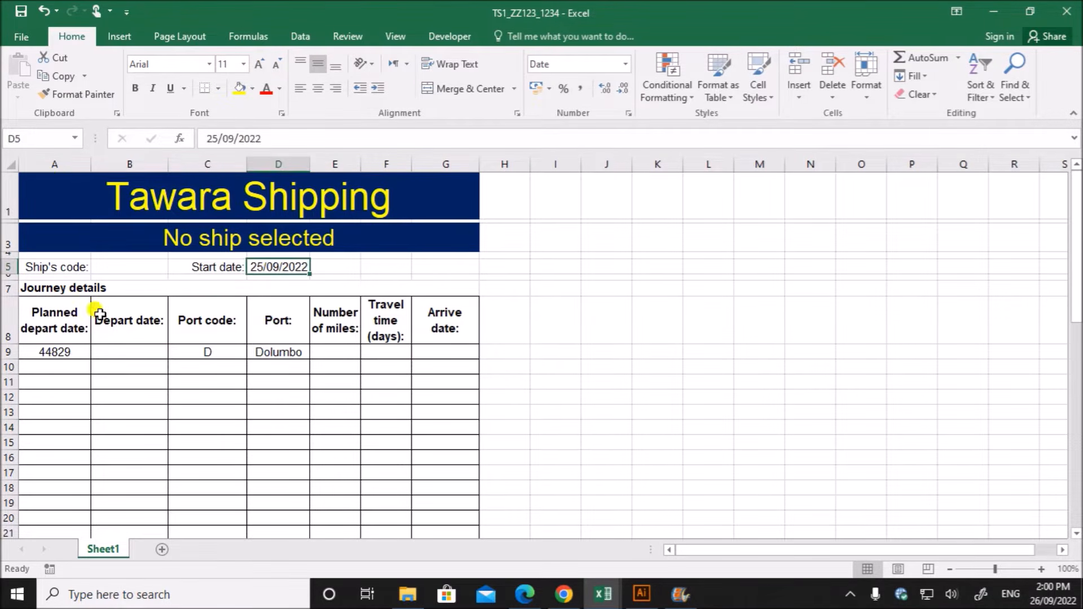
- Format the planned depart date in cell A9 as a Date of type *14/03/2012
left_click(51, 352)
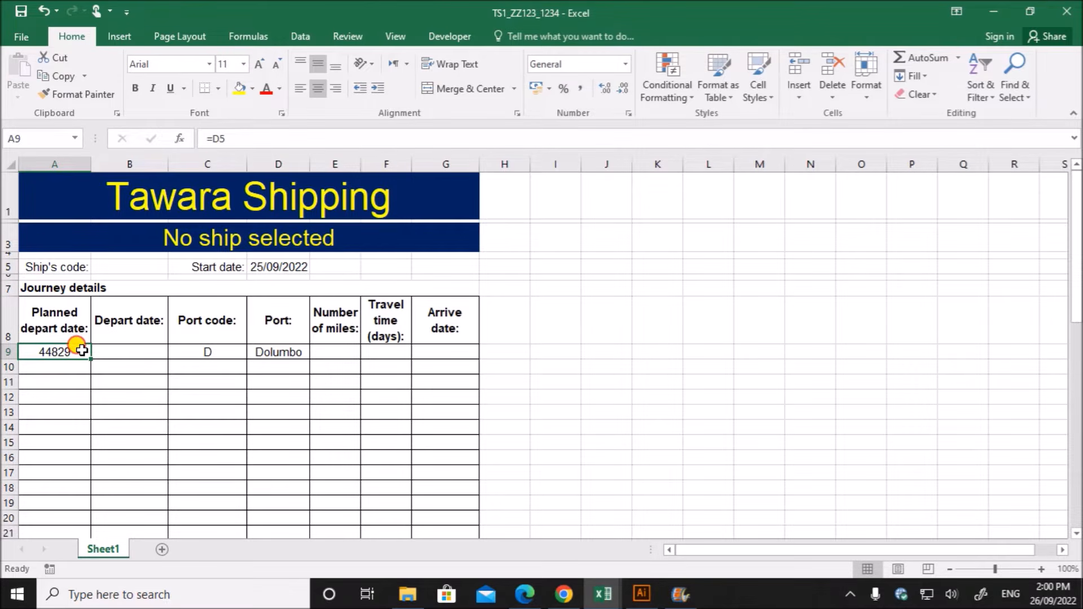
right_click(81, 350)
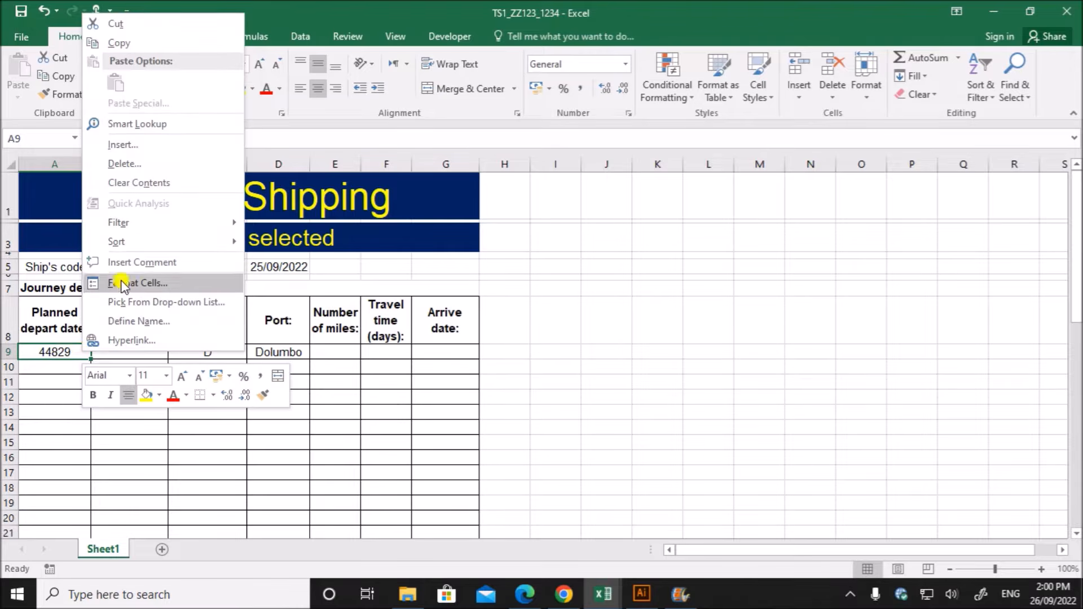
left_click(143, 283)
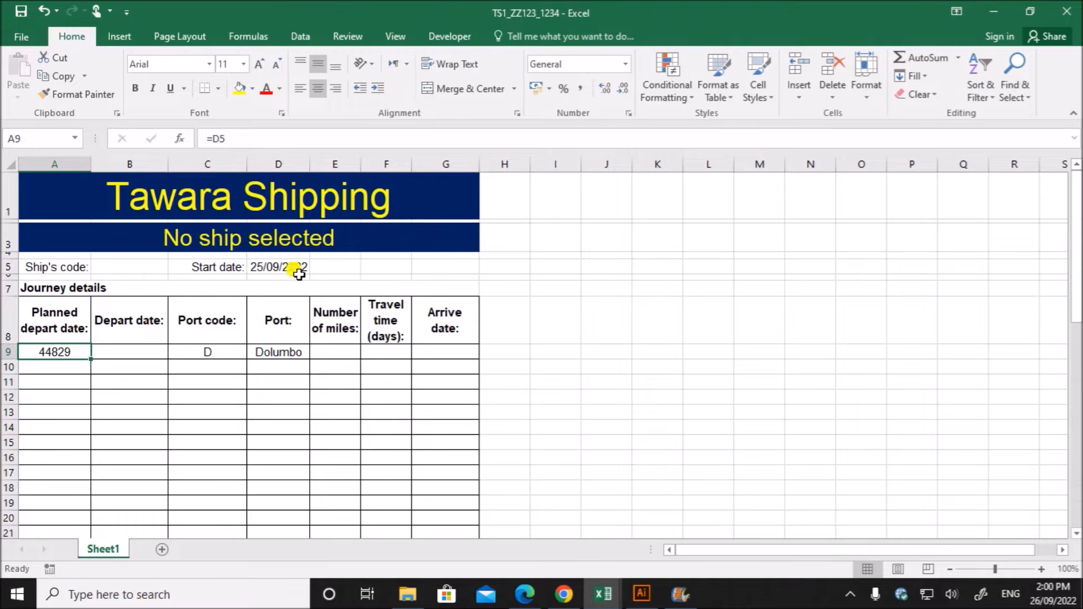
left_click(34, 203)
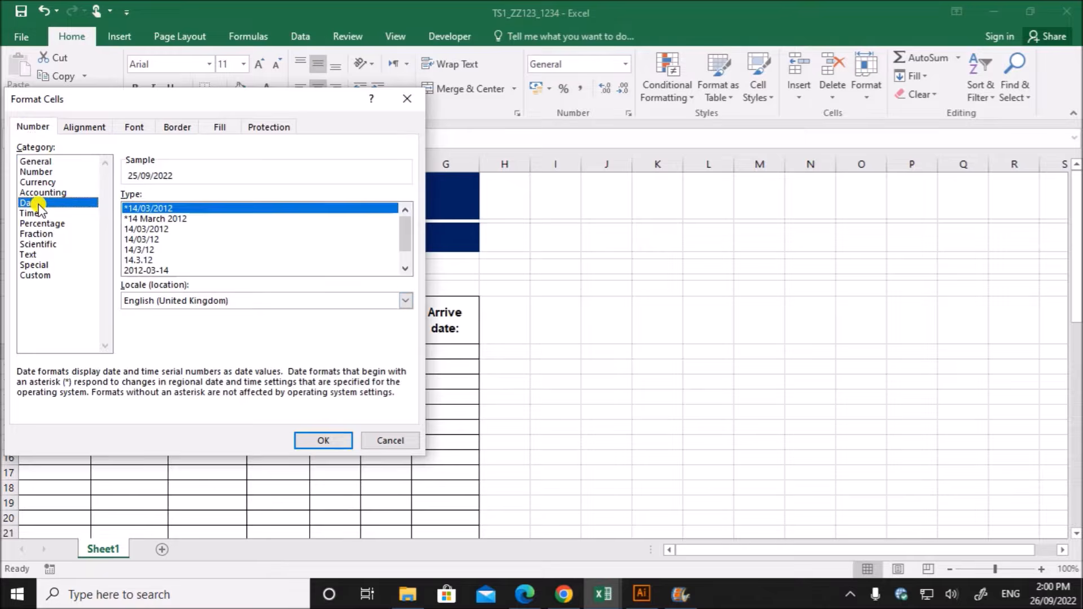
left_click(316, 439)
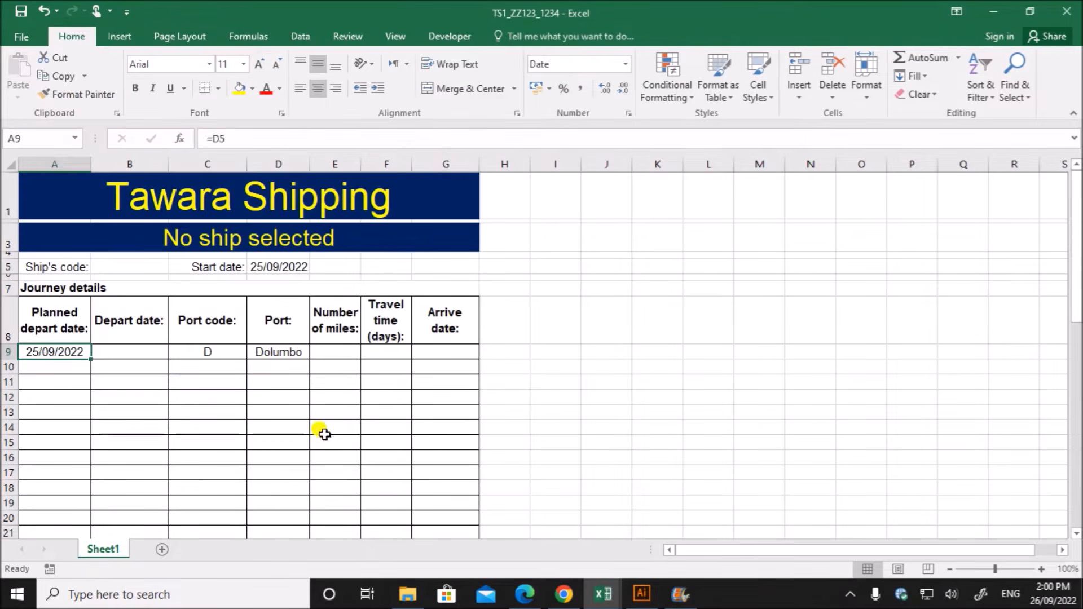
left_click(654, 399)
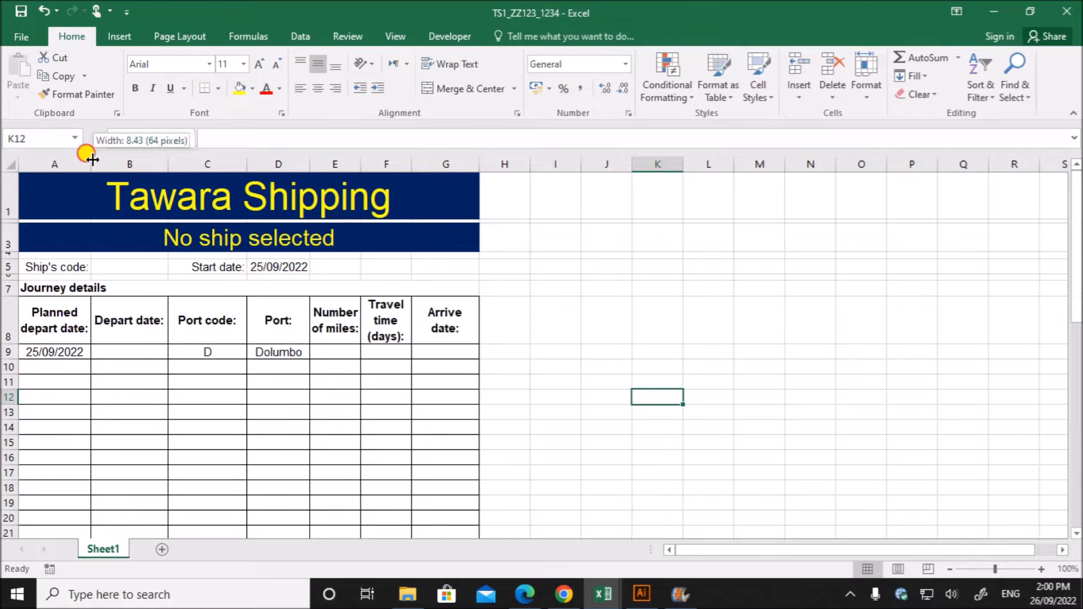
- Narrow column A slightly and compare the start date in D5 with the planned depart date in A9
left_click_drag(92, 160, 89, 160)
left_click(267, 268)
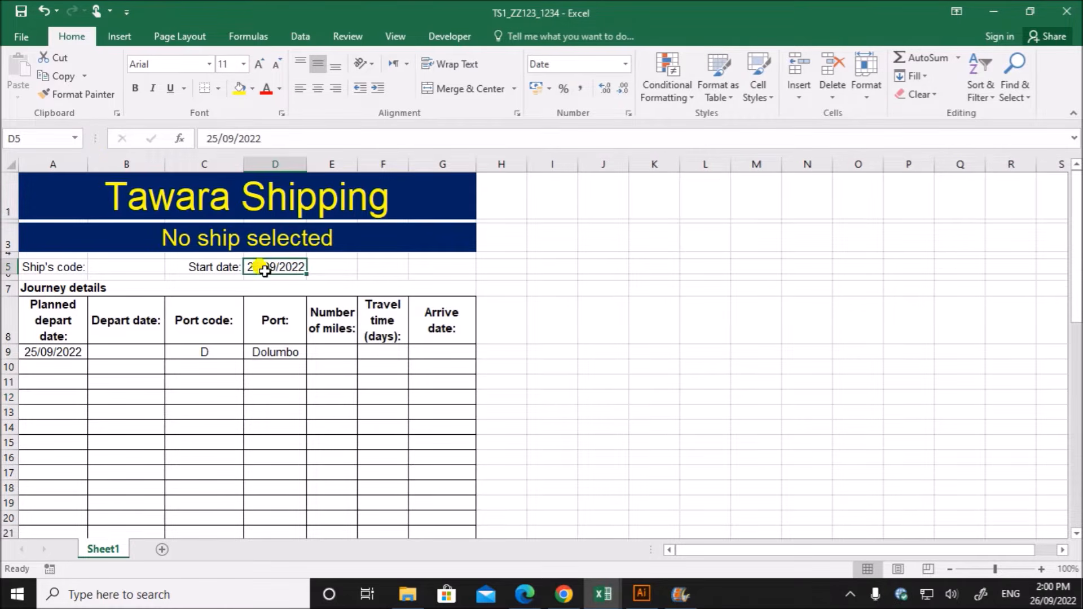
left_click(51, 349)
left_click(1041, 570)
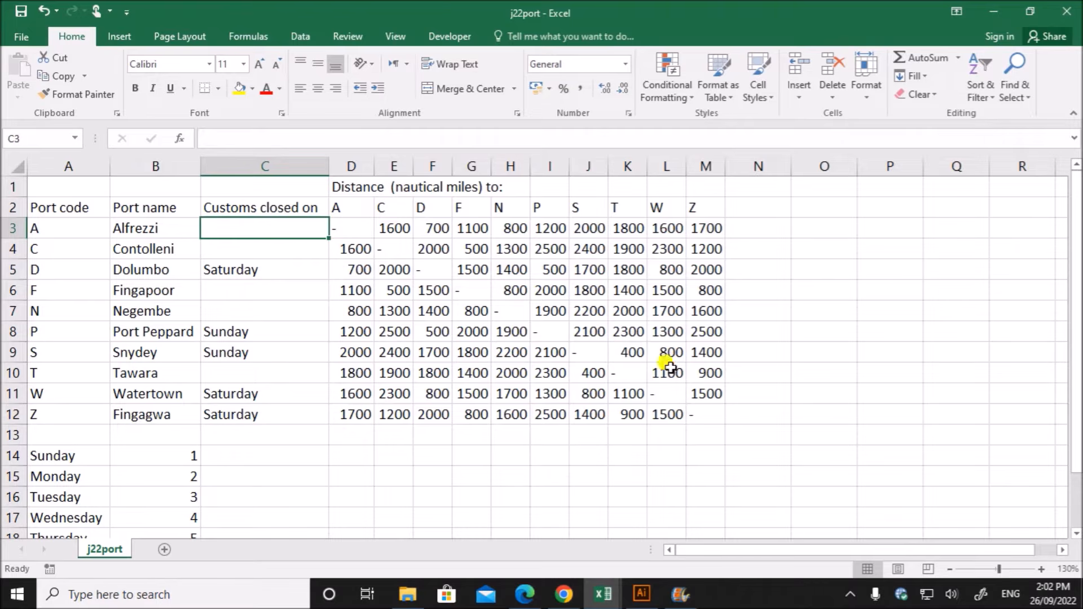
- Check the customs closing day in cell C3 for port code A, Alfrezzi, in the j22port workbook
left_click(707, 412)
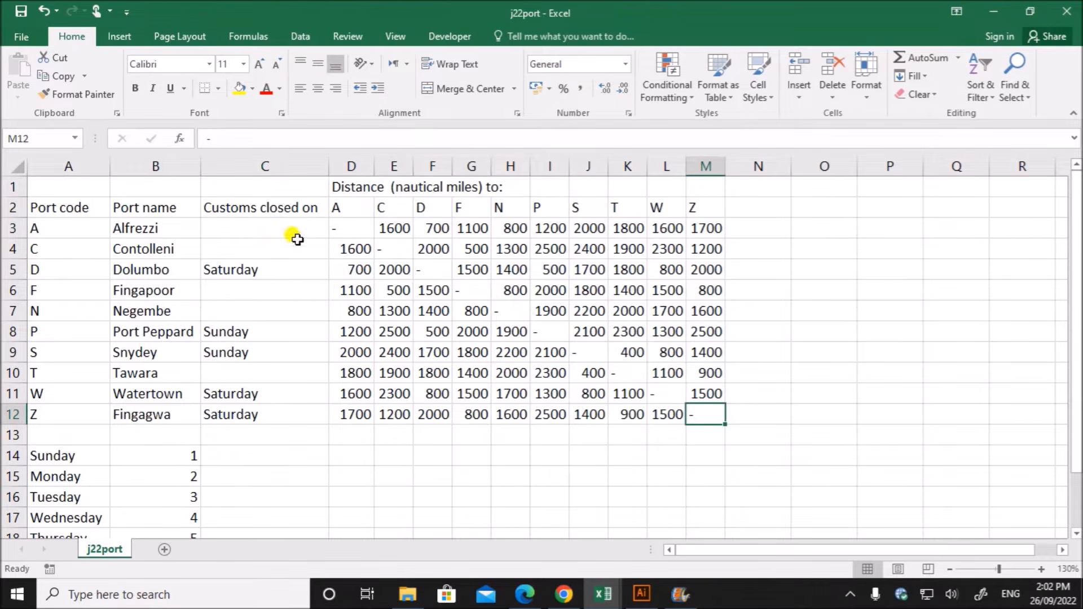
left_click(278, 228)
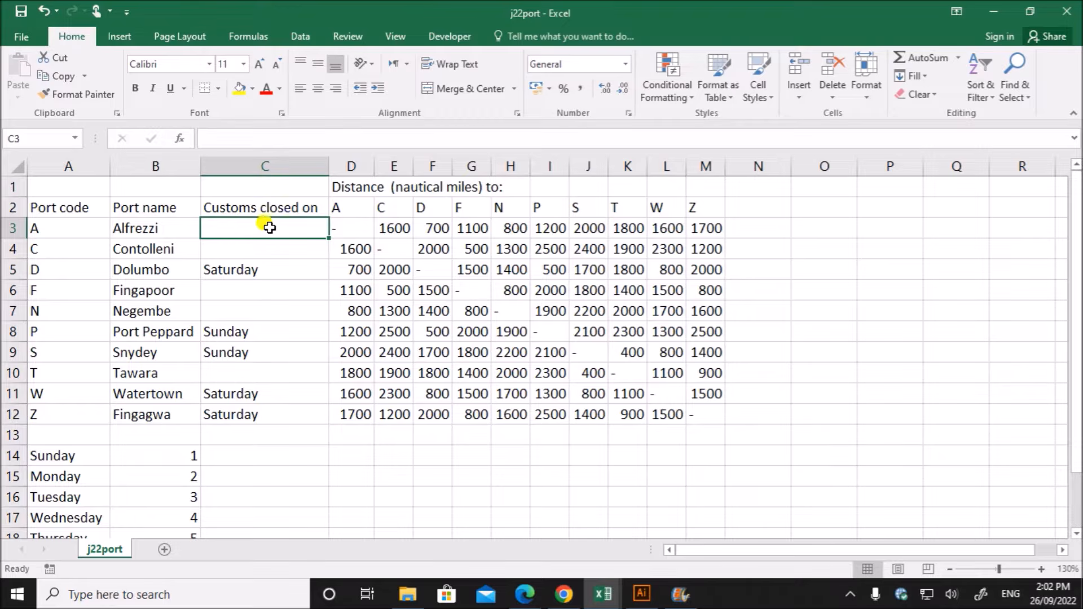
left_click(355, 350)
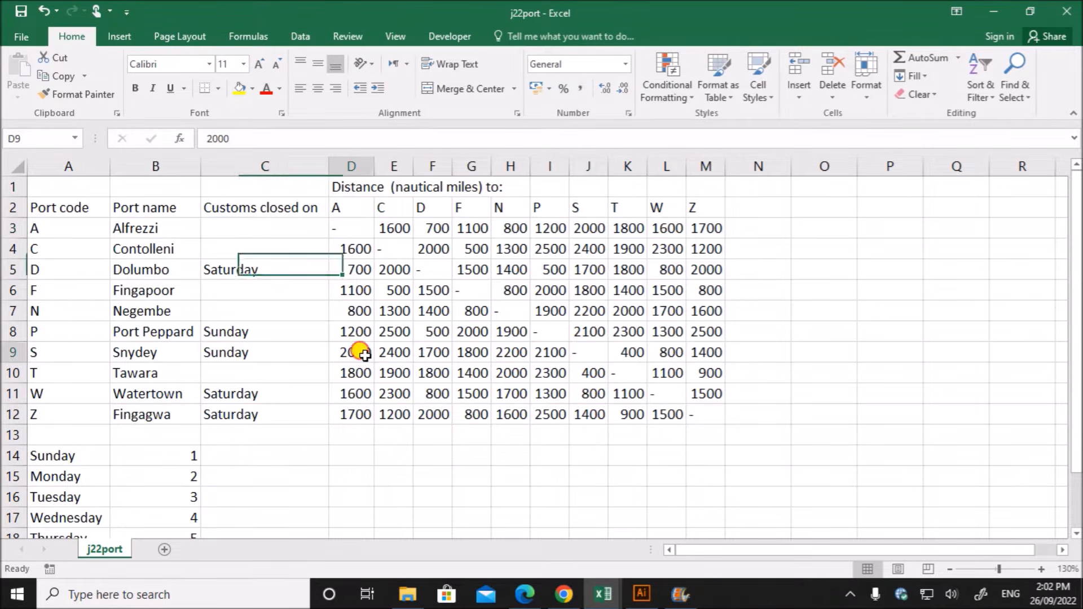
left_click(264, 230)
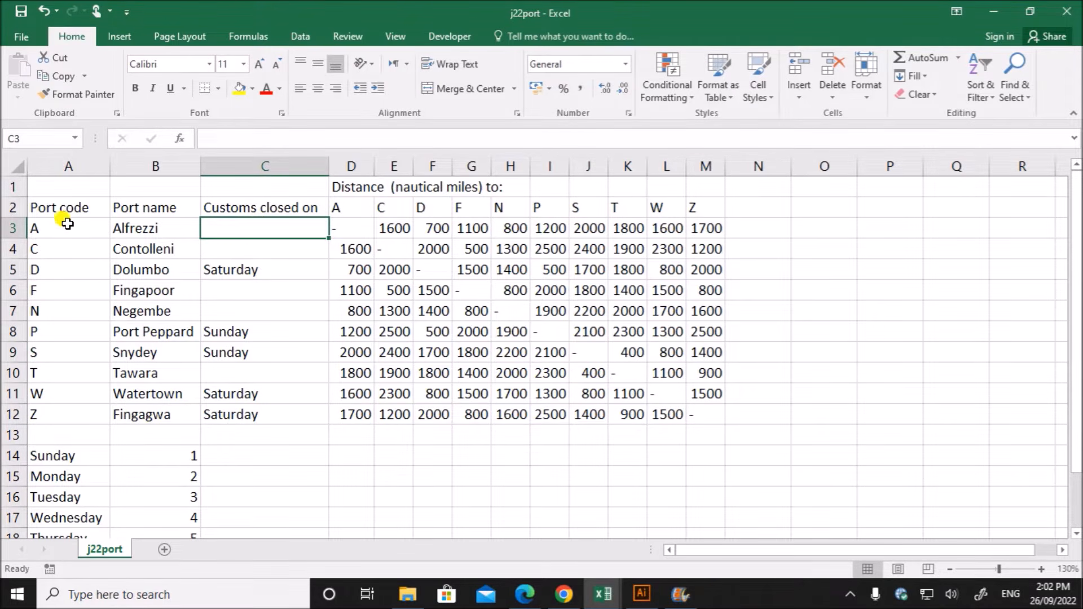
left_click(65, 223)
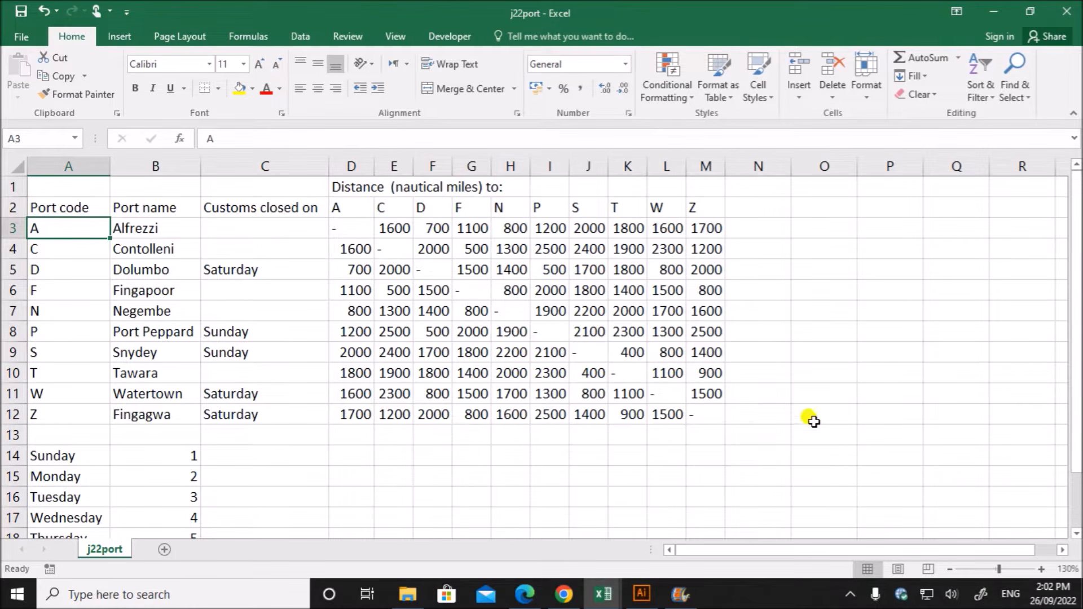
left_click(251, 226)
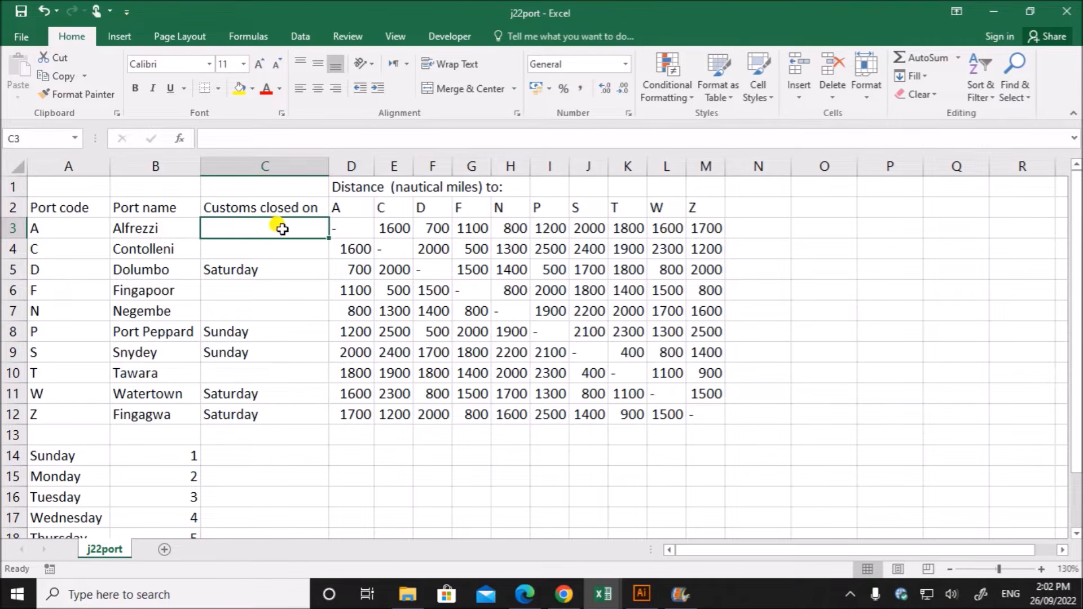
- Return to TS1_ZZ123_1234 and start a VLOOKUP in the depart date cell B9 with C9 as the lookup value
left_click(603, 594)
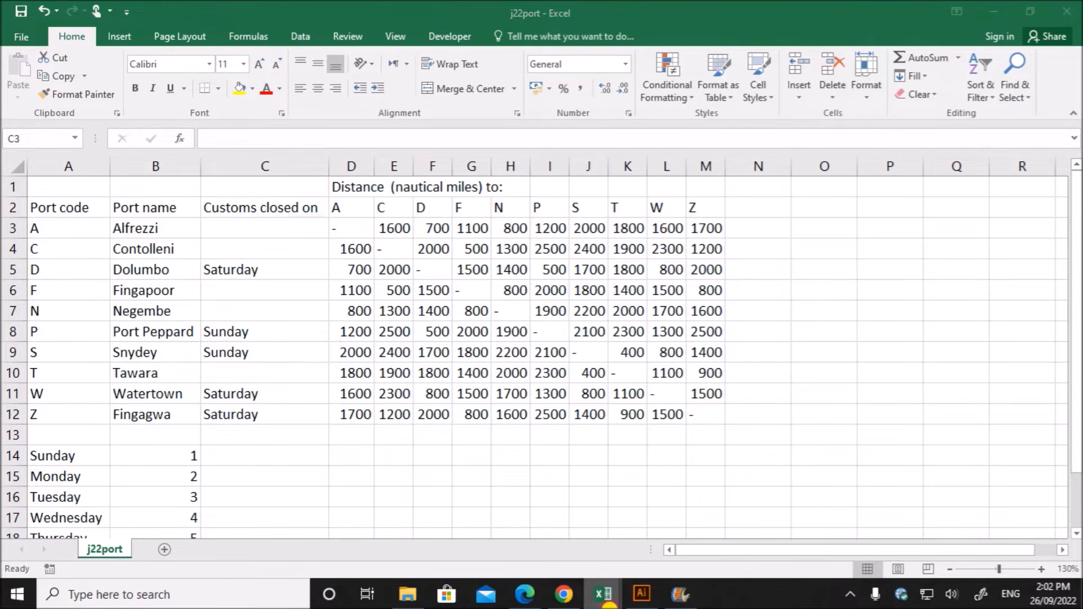
left_click(457, 541)
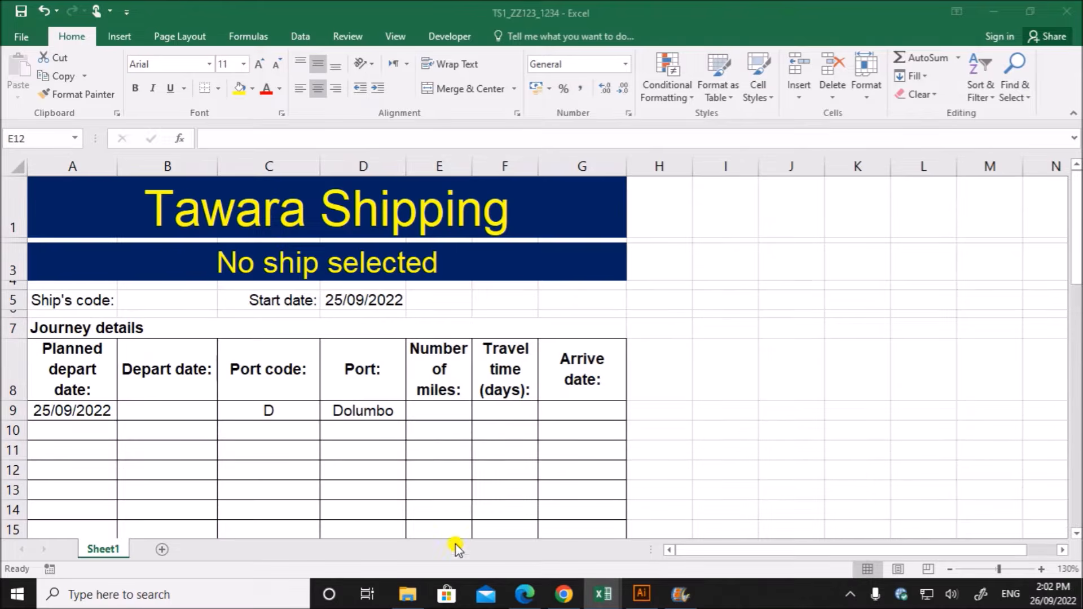
left_click(161, 409)
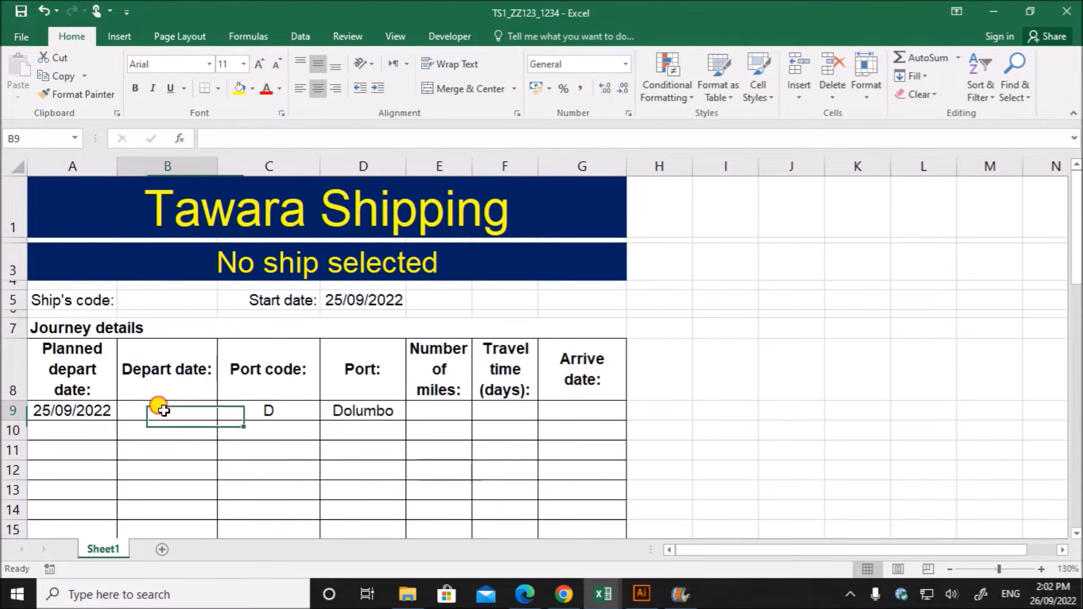
type("=vlooku")
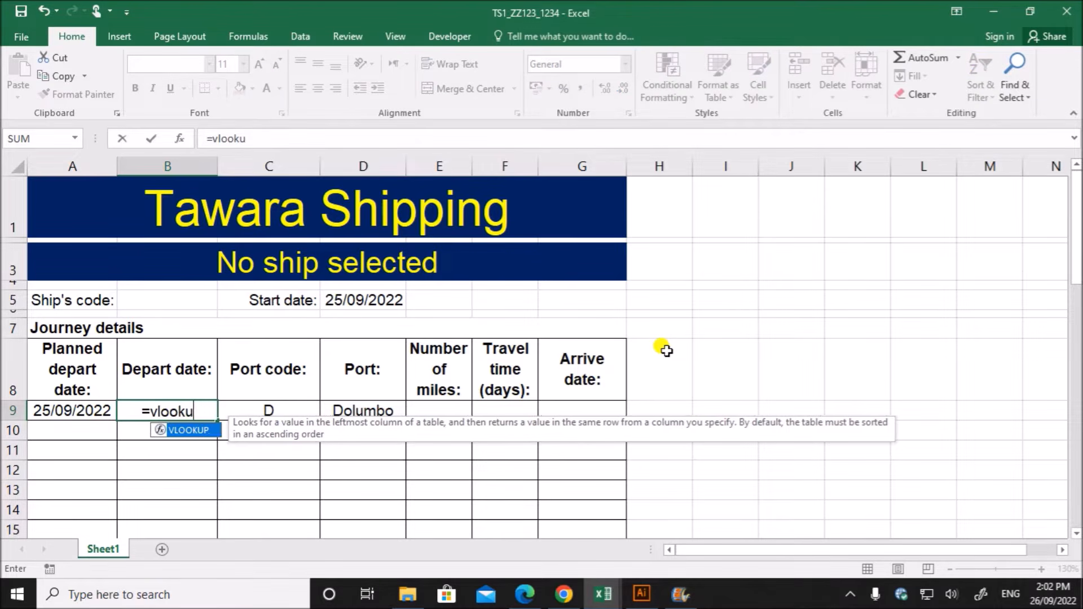
type("p(")
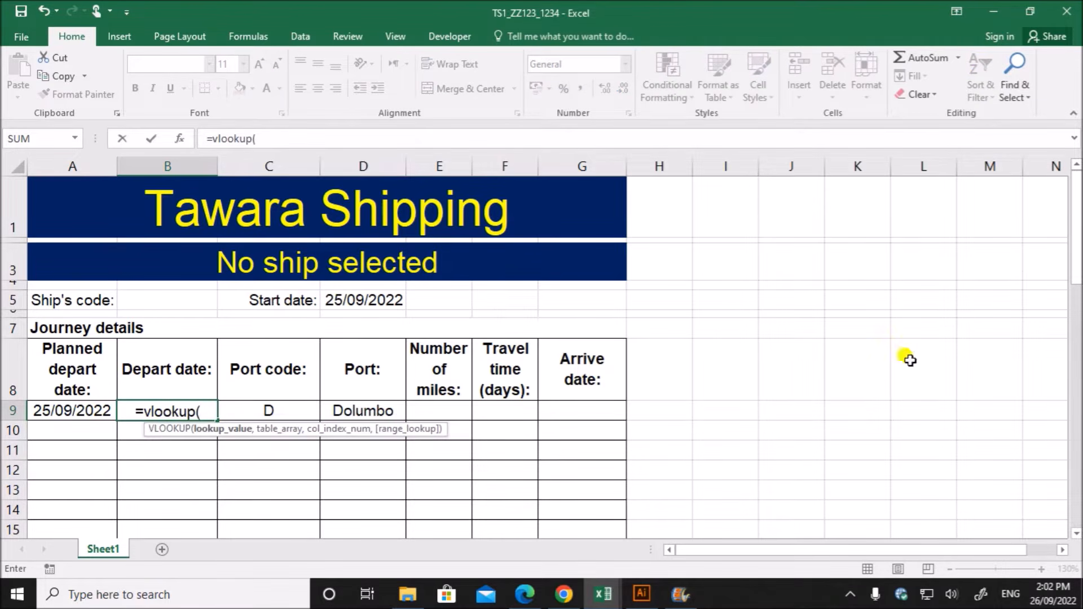
left_click(180, 139)
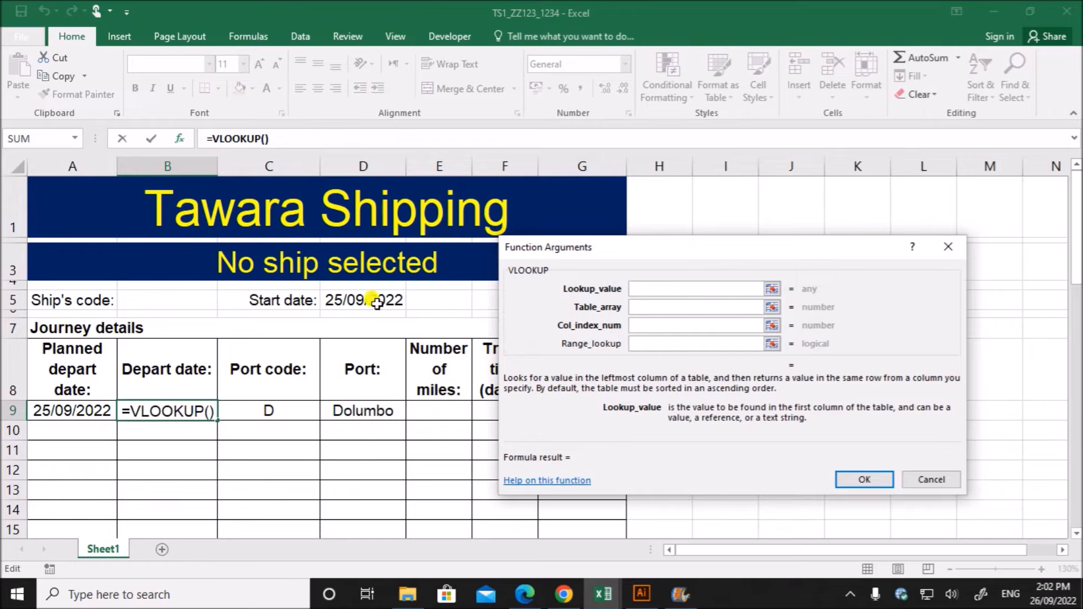
left_click(257, 411)
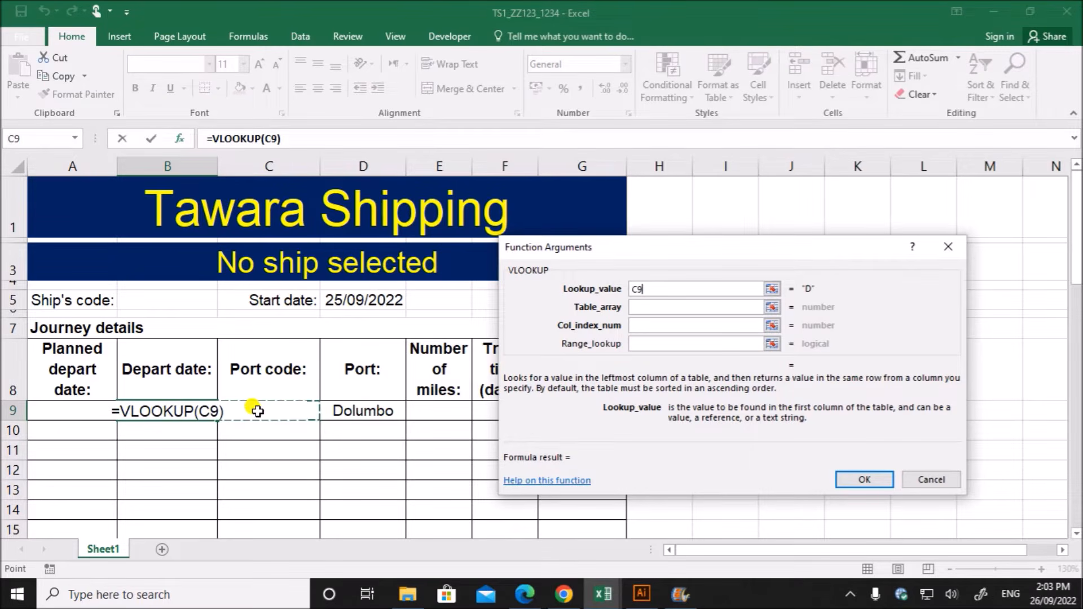
- Set the VLOOKUP's table array to the port code, port name and customs closing cells A3:C12 in the j22port workbook
left_click(648, 307)
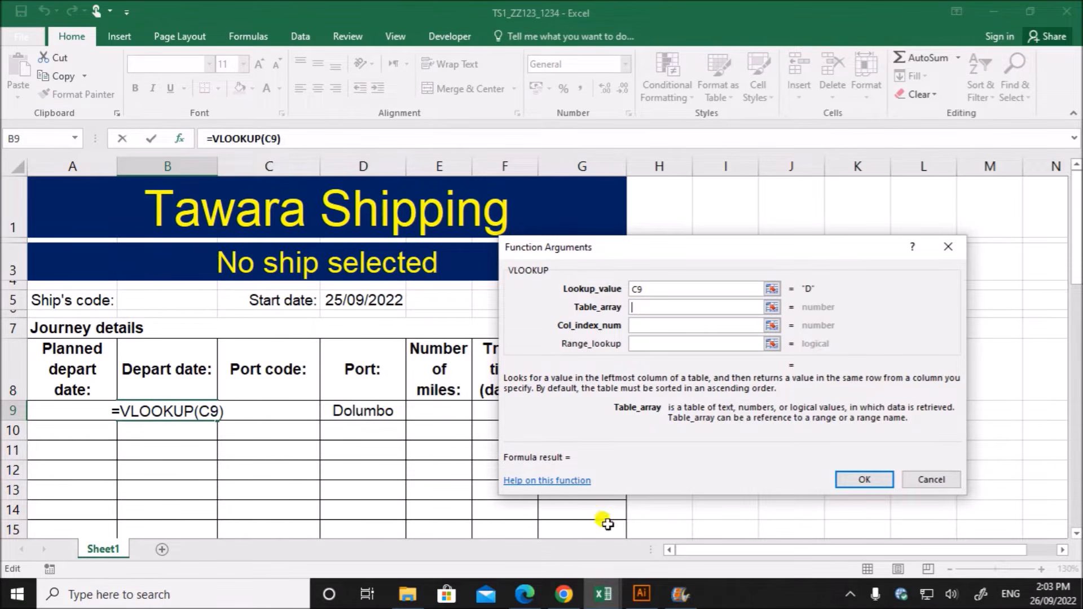
left_click(603, 594)
left_click(736, 549)
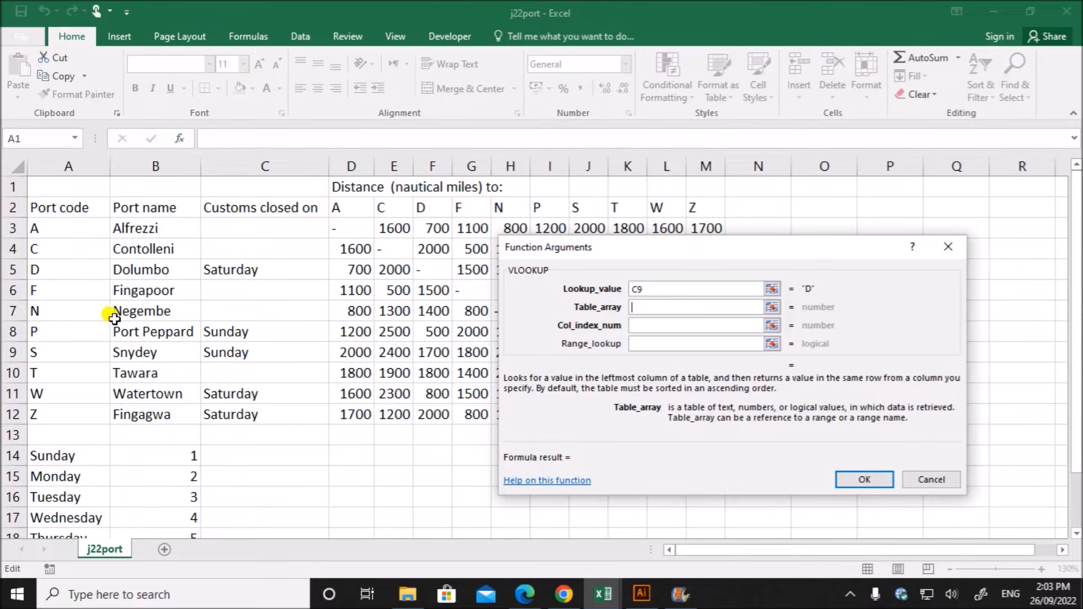
left_click_drag(73, 229, 247, 413)
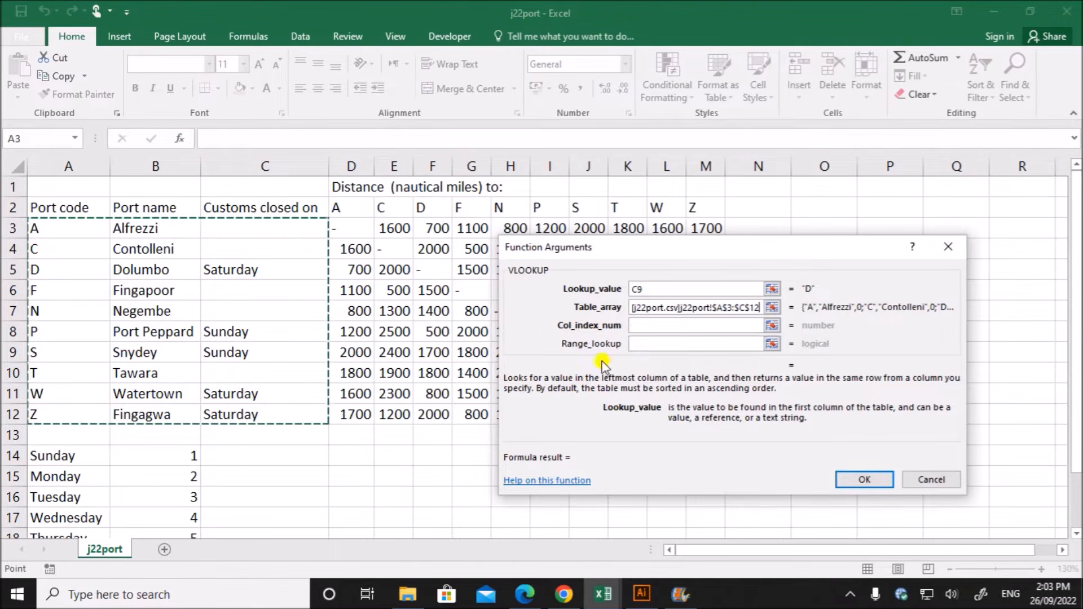
- Complete the VLOOKUP in B9 with column index 3 and range lookup 0
left_click(646, 327)
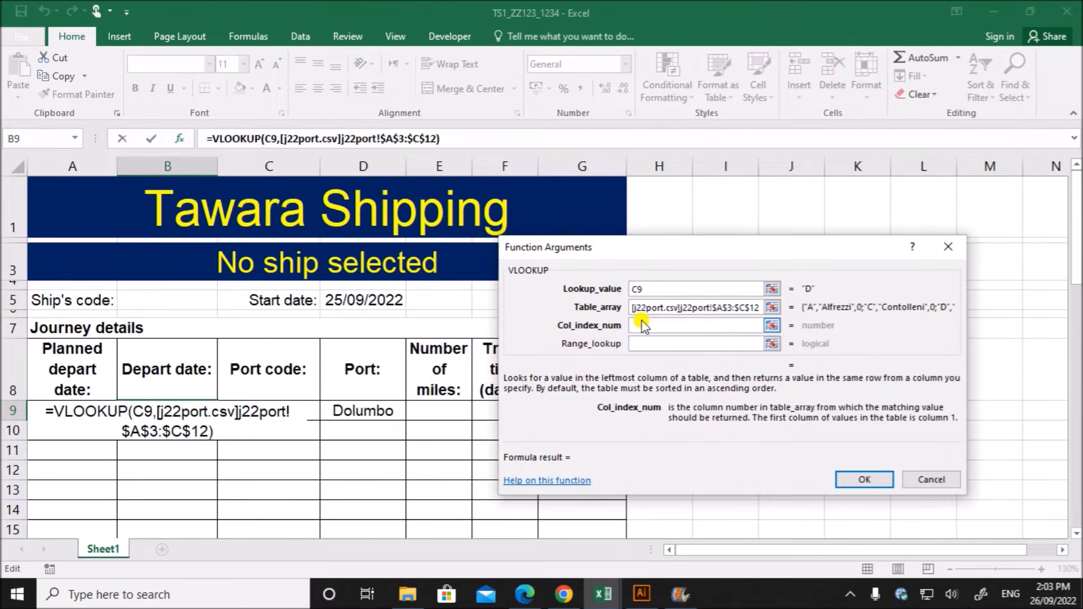
type("3")
left_click(650, 344)
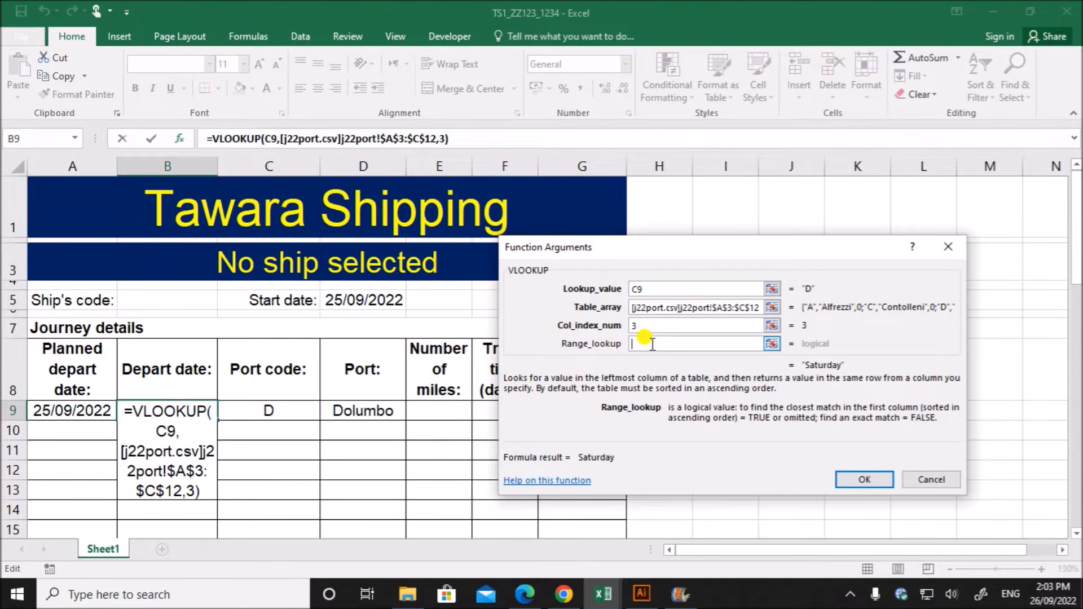
type("0")
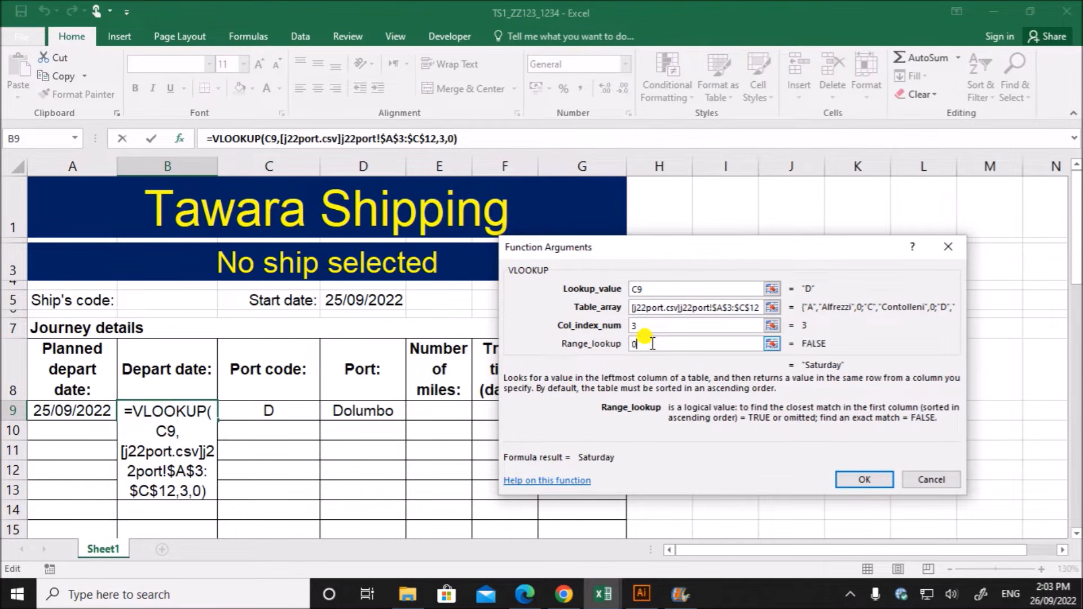
left_click(878, 481)
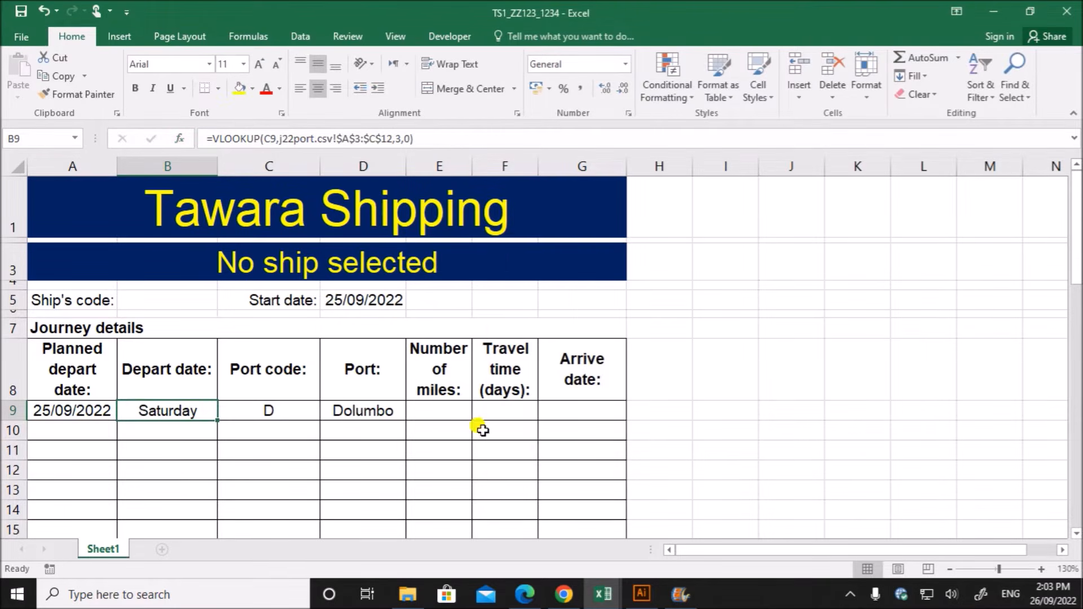
- Wrap the VLOOKUP in B9 in an IF function whose logical test compares the lookup result with an empty string
double_click(164, 409)
left_click_drag(65, 411, 210, 430)
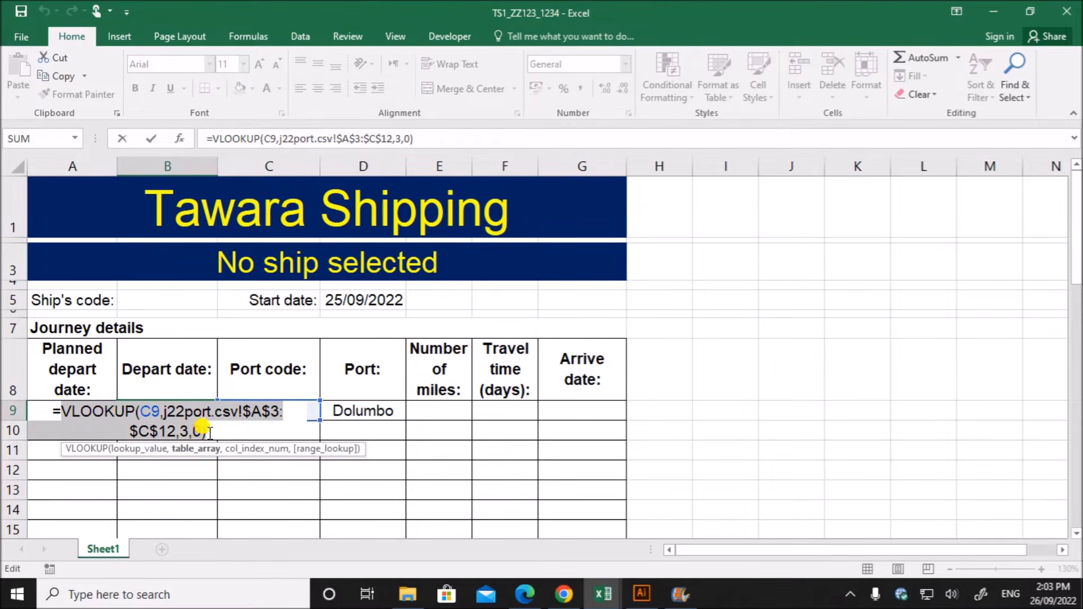
left_click(54, 408)
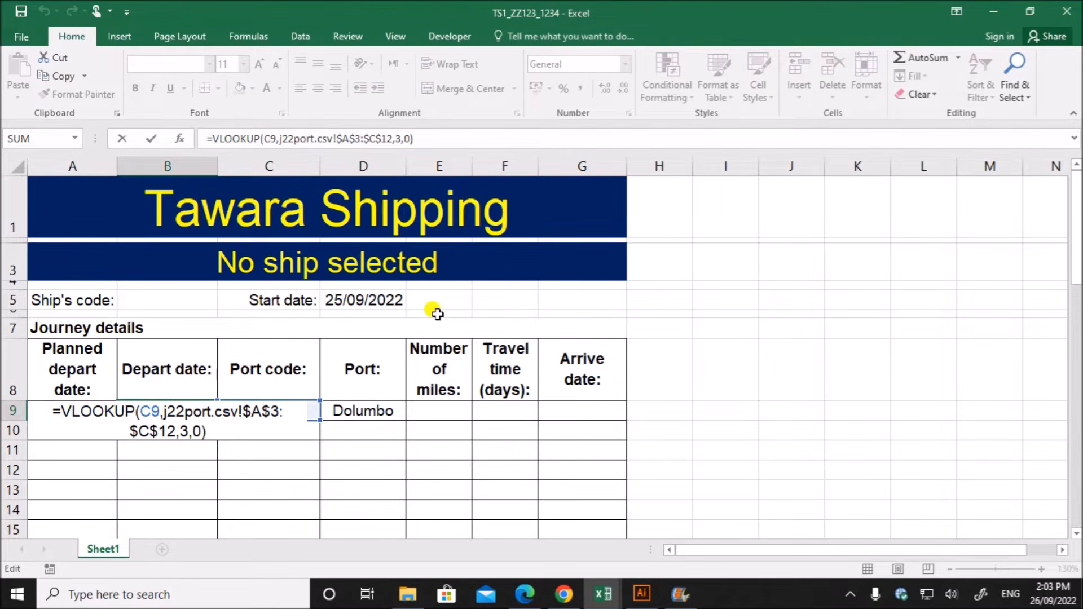
type("IF(")
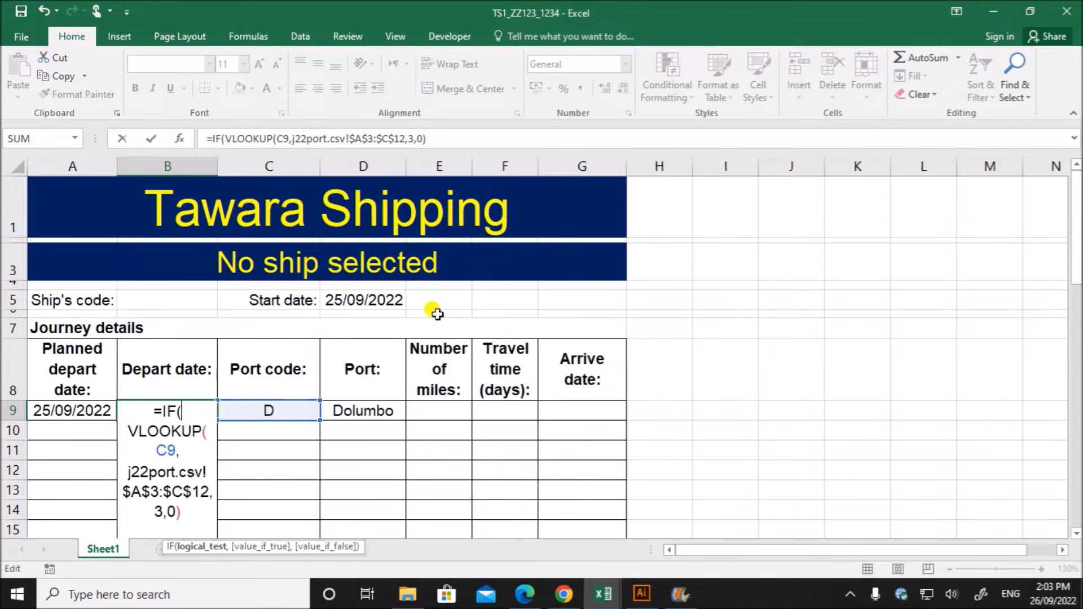
left_click(433, 138)
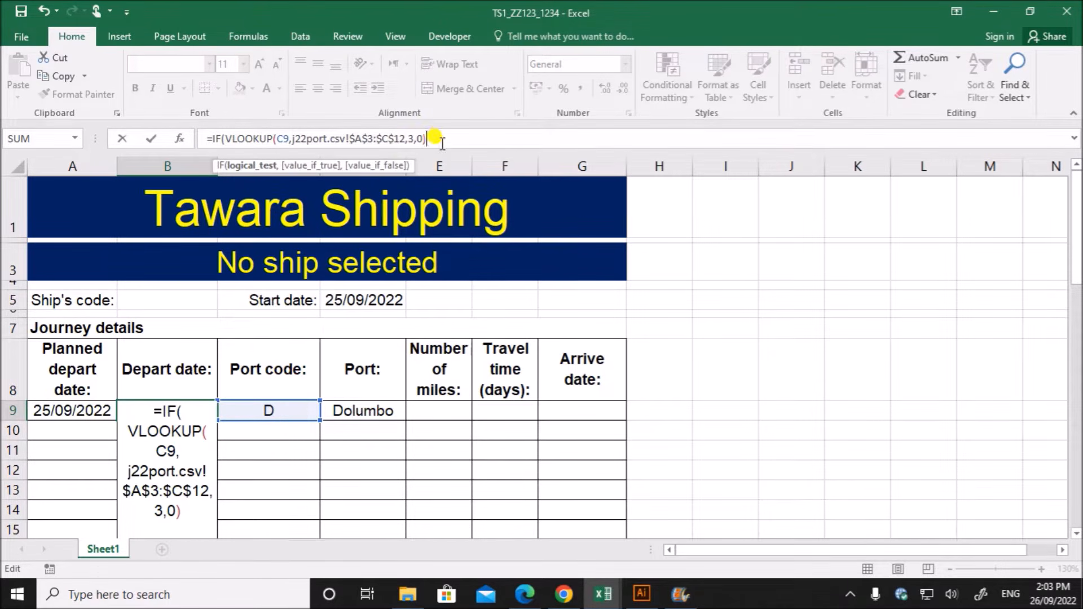
type("=\"\",")
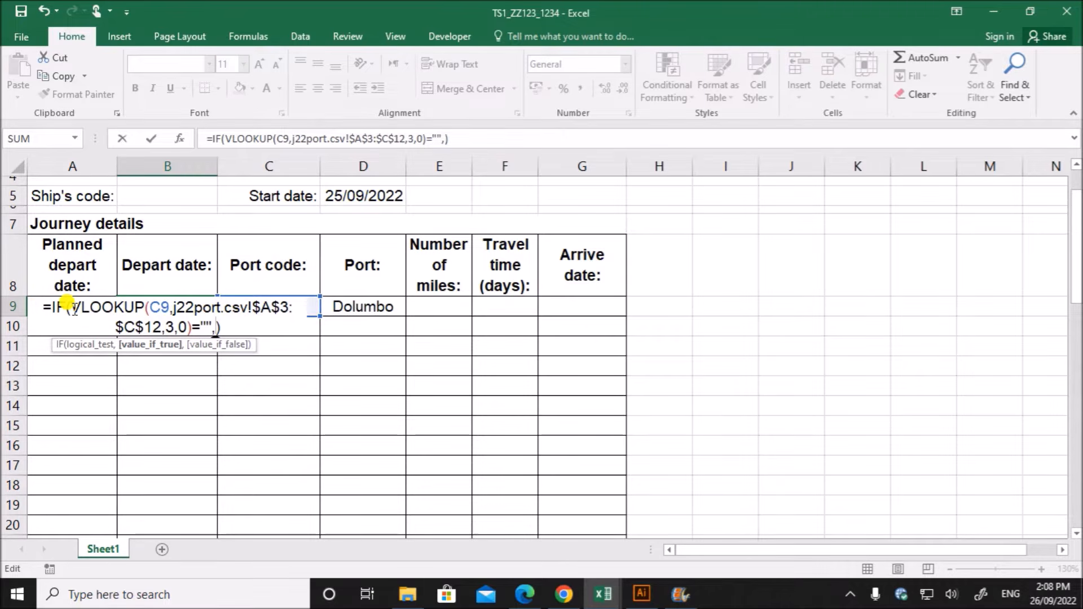
- Complete the IF in B9 with A9 as the value if true and 1 as the value if false
type("A9,")
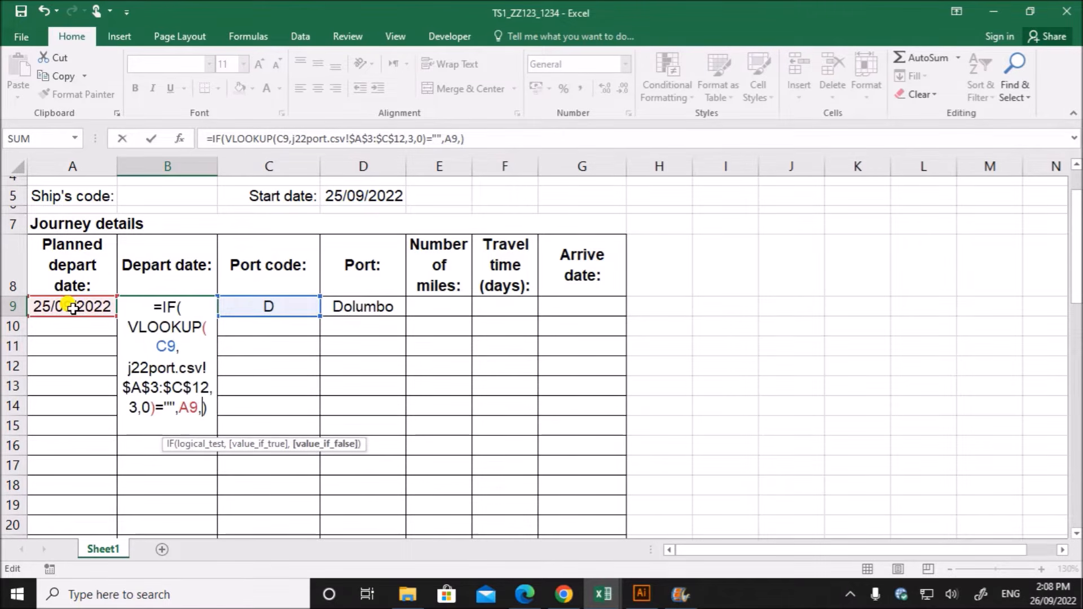
left_click(186, 402)
left_click(191, 403)
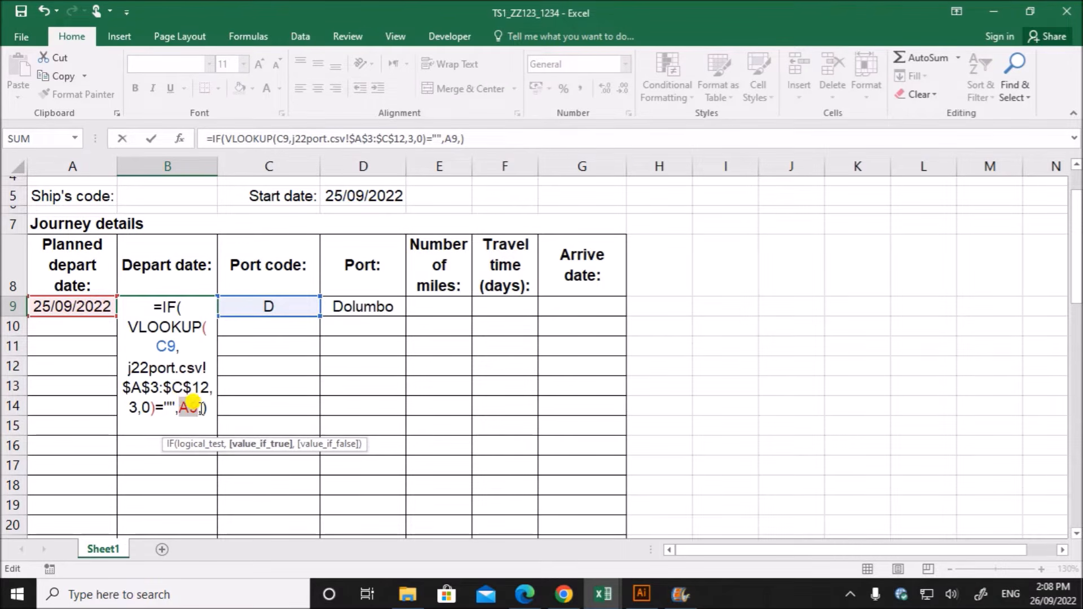
left_click(205, 404)
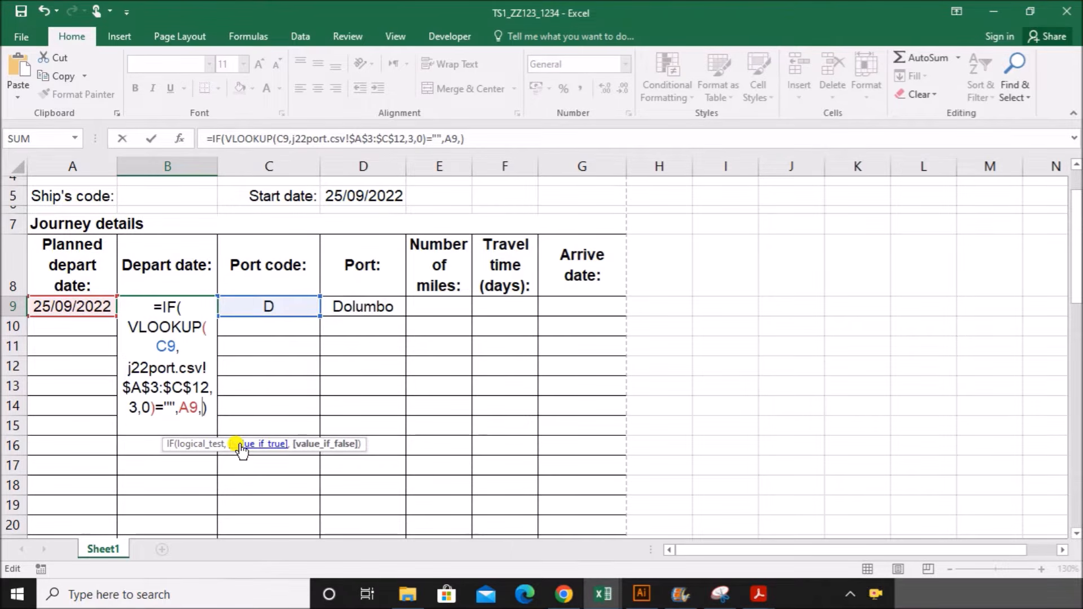
type("1")
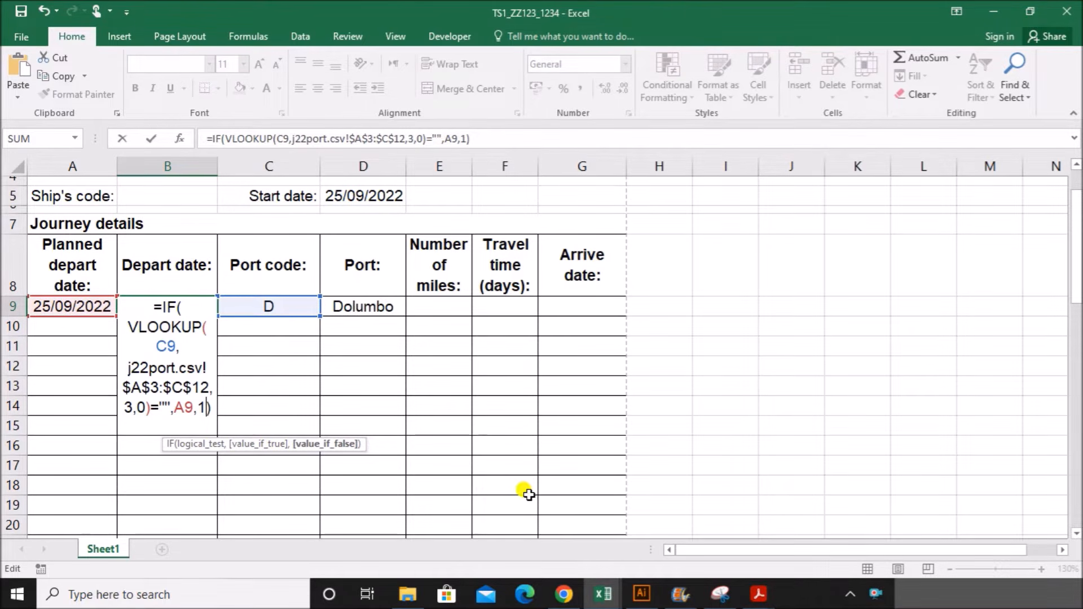
key("Return")
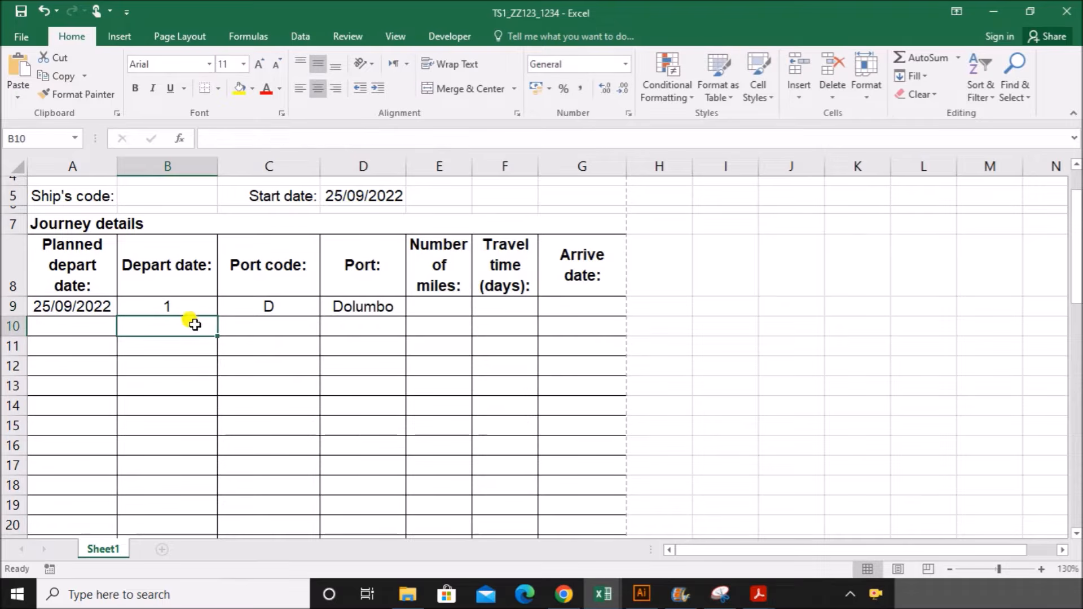
- Review the B9 formula and port code in C9, and check the customs closing day for port D, Dolumbo, in the j22port workbook
double_click(188, 310)
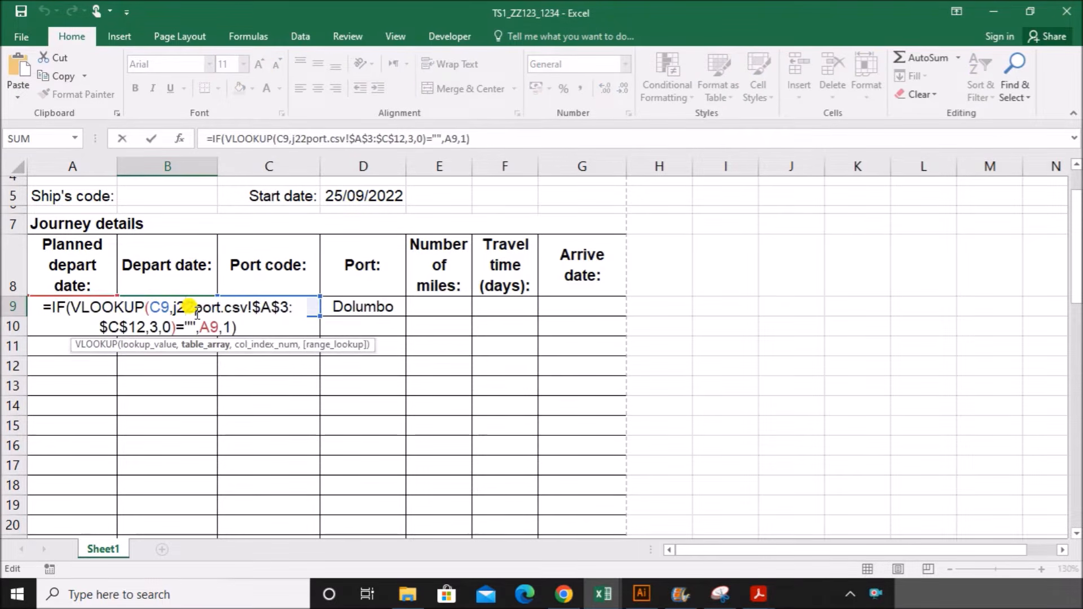
key("Escape")
left_click(260, 305)
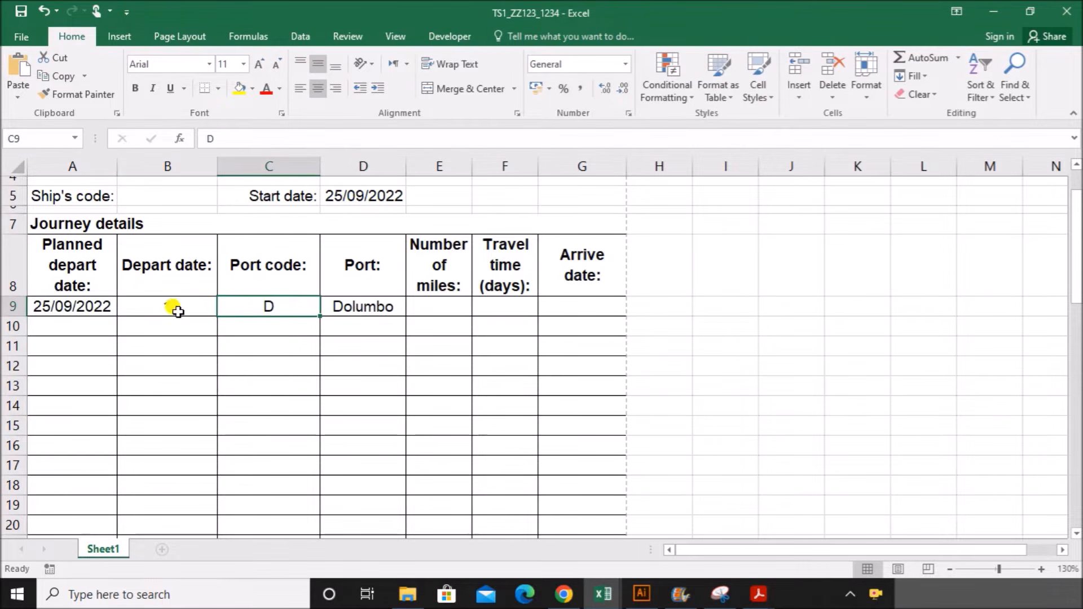
left_click(603, 595)
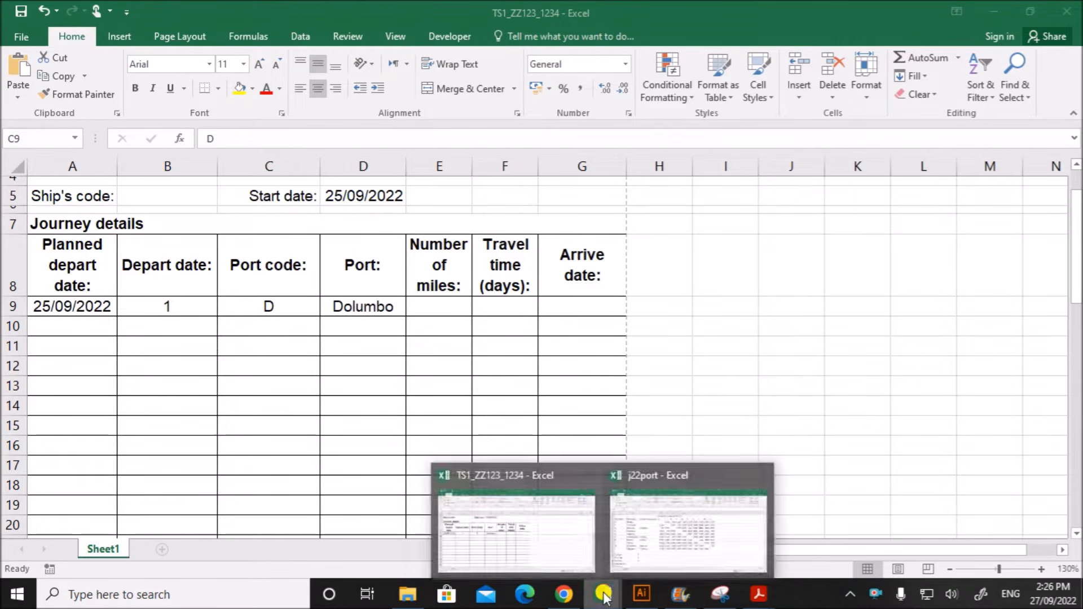
left_click(649, 536)
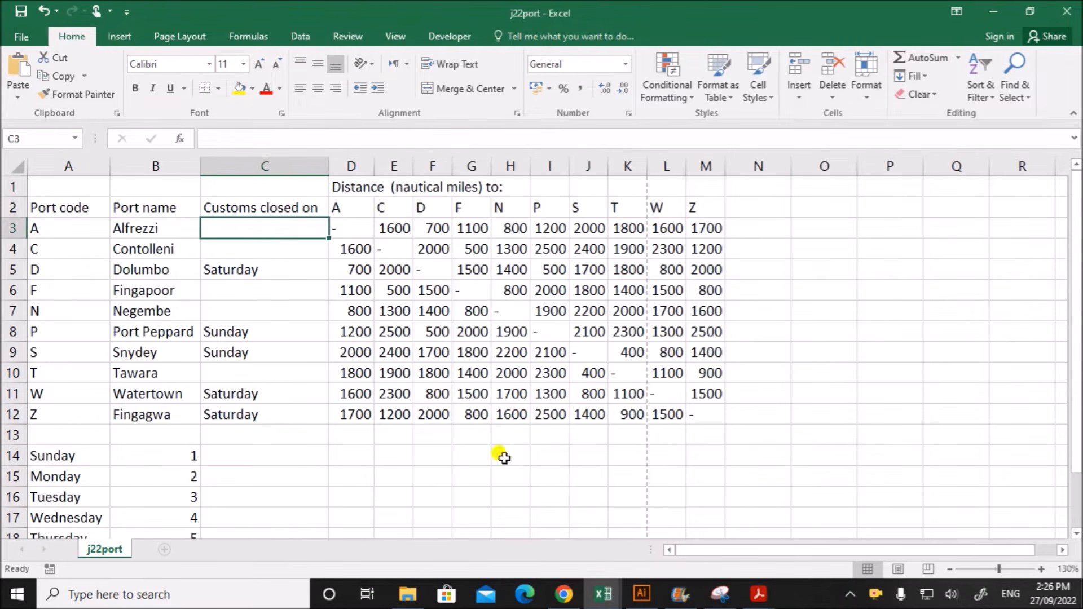
left_click(230, 273)
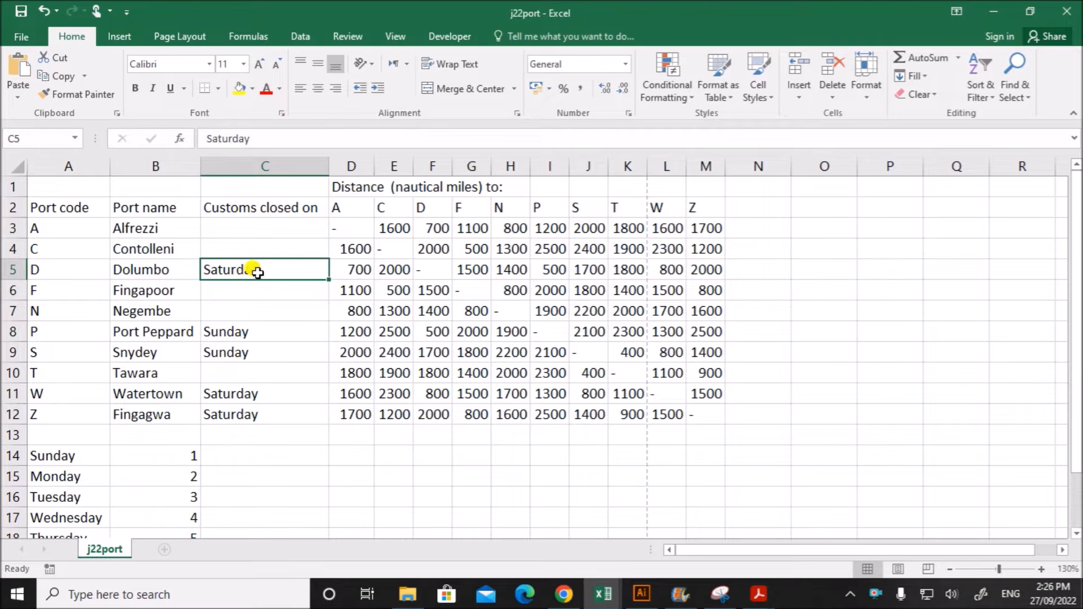
- Return to TS1_ZZ123_1234 and enter =WEEKDAY(A9) in the empty cell I9
mouse_move(608, 595)
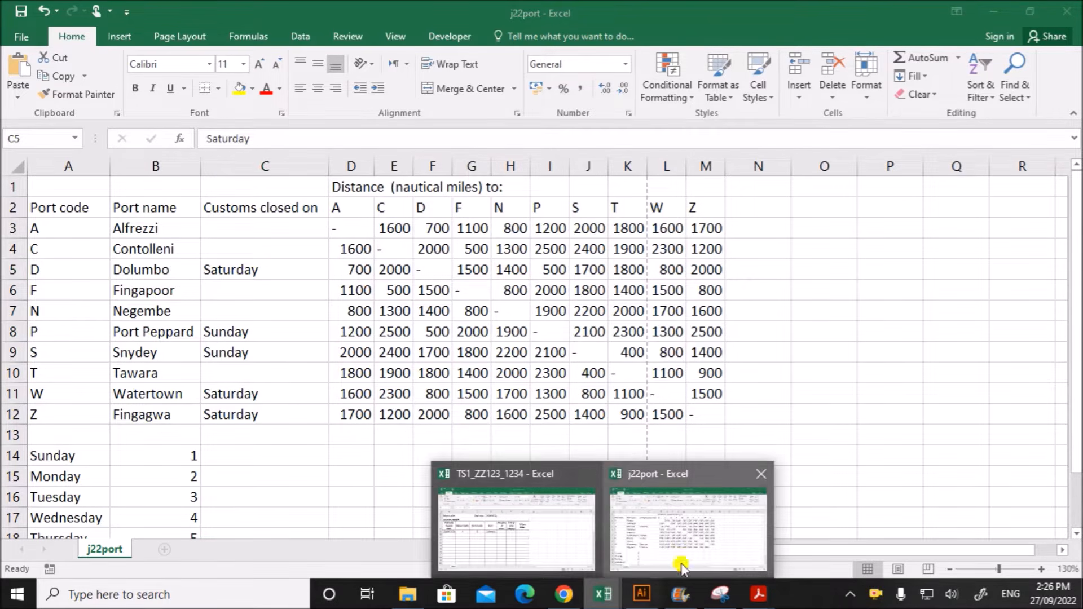
left_click(560, 546)
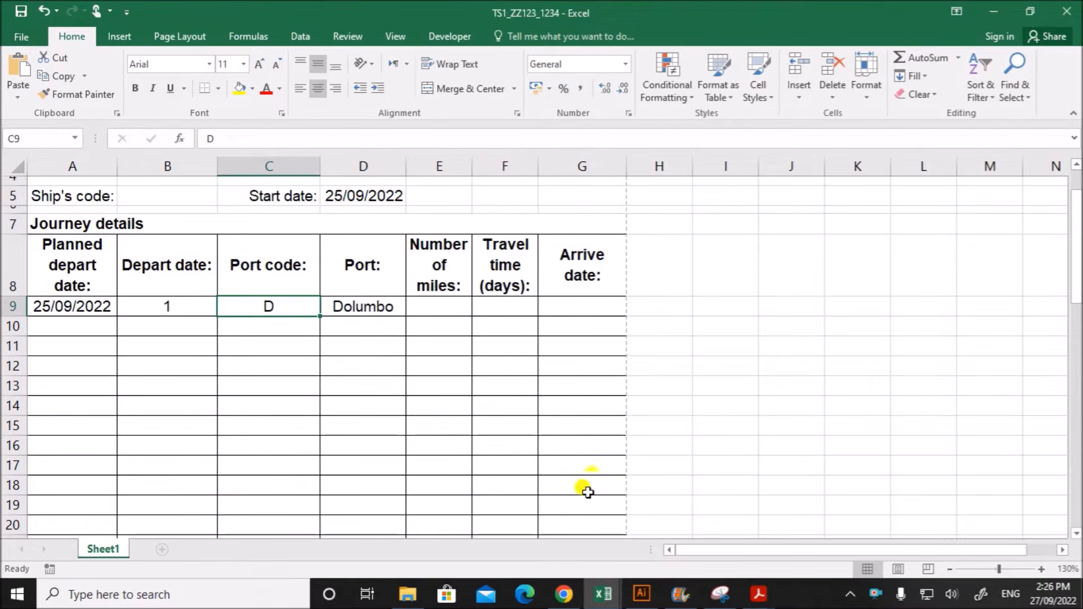
left_click(707, 309)
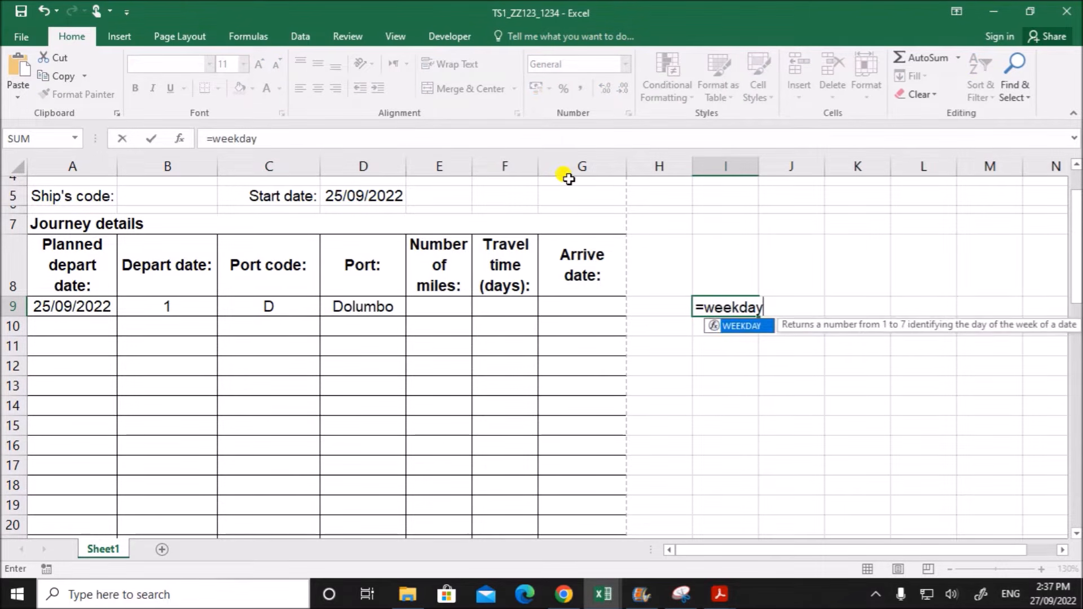
type("(")
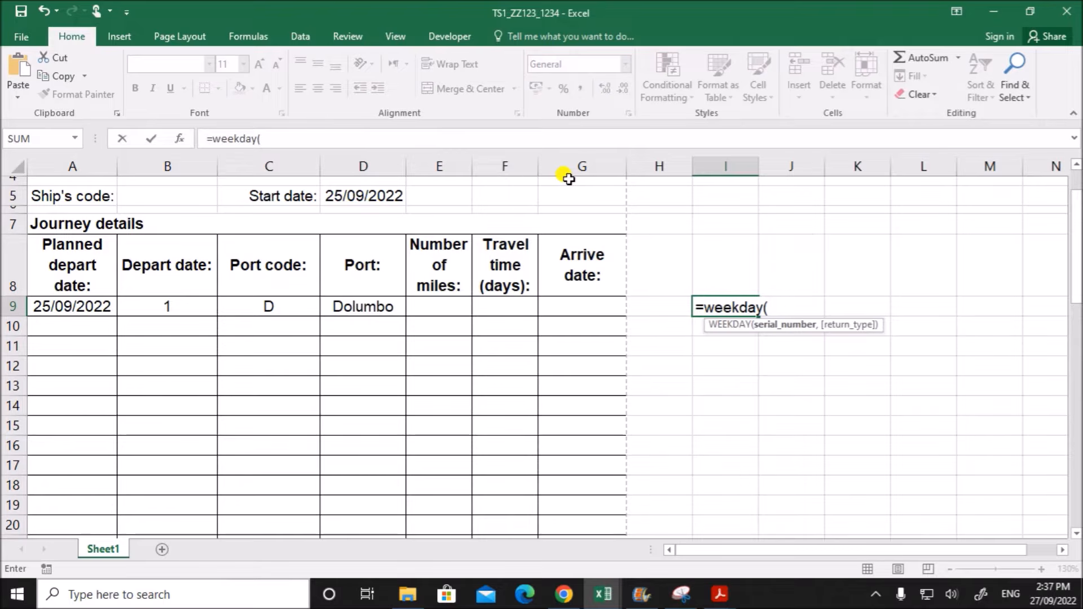
left_click(79, 307)
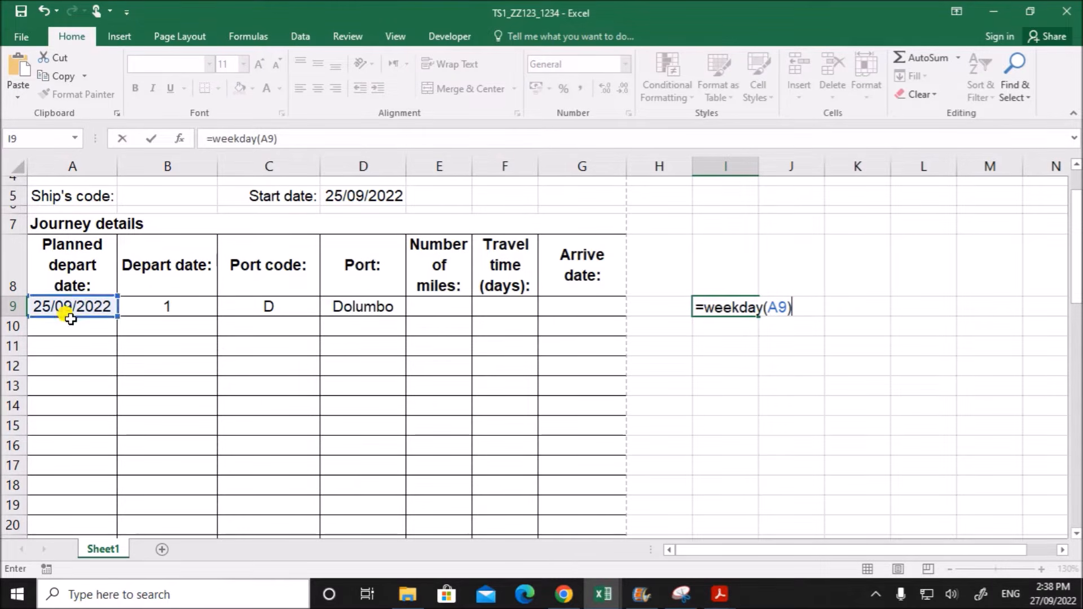
key("Return")
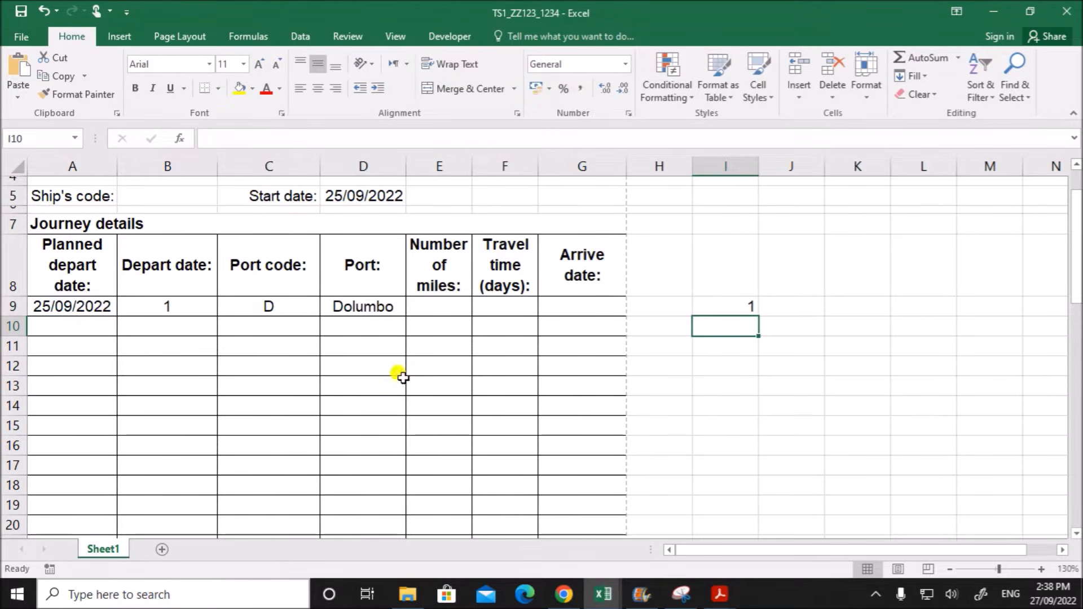
- Compare the WEEKDAY result in I9 with the planned depart date's day in the system calendar
left_click(730, 309)
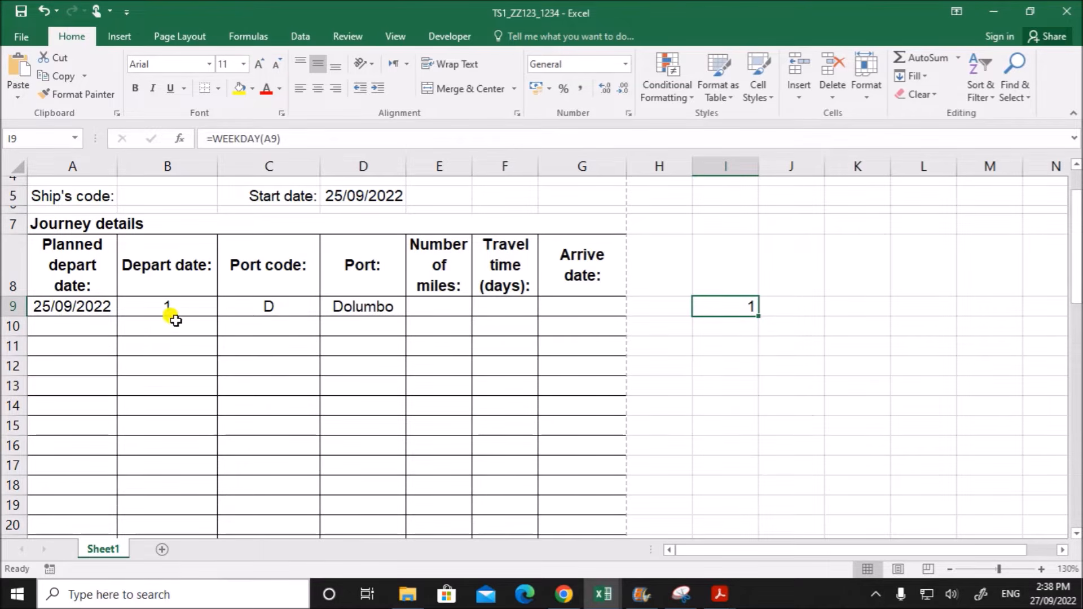
left_click(63, 306)
left_click(1050, 599)
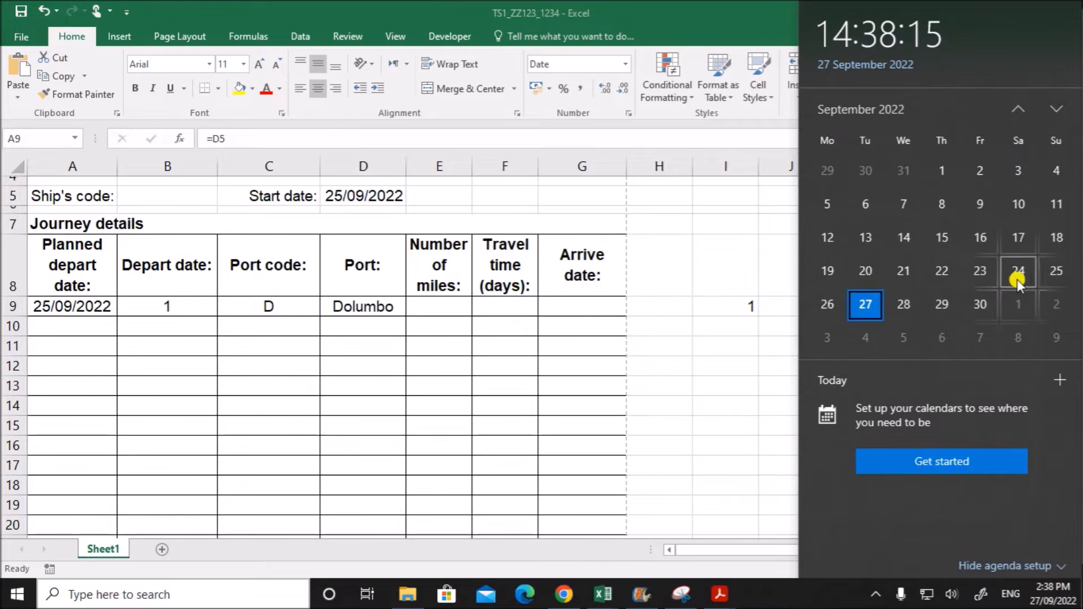
left_click(749, 314)
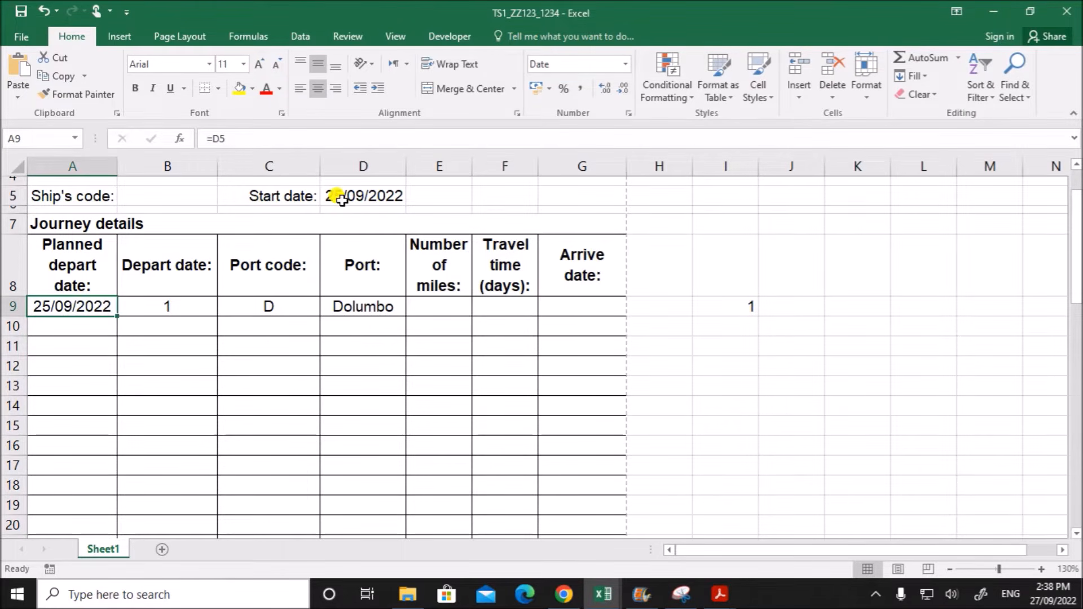
- Set the start date in D5 to 26/09/2022 and check the WEEKDAY result in I9 against the planned depart date
left_click(338, 197)
double_click(336, 197)
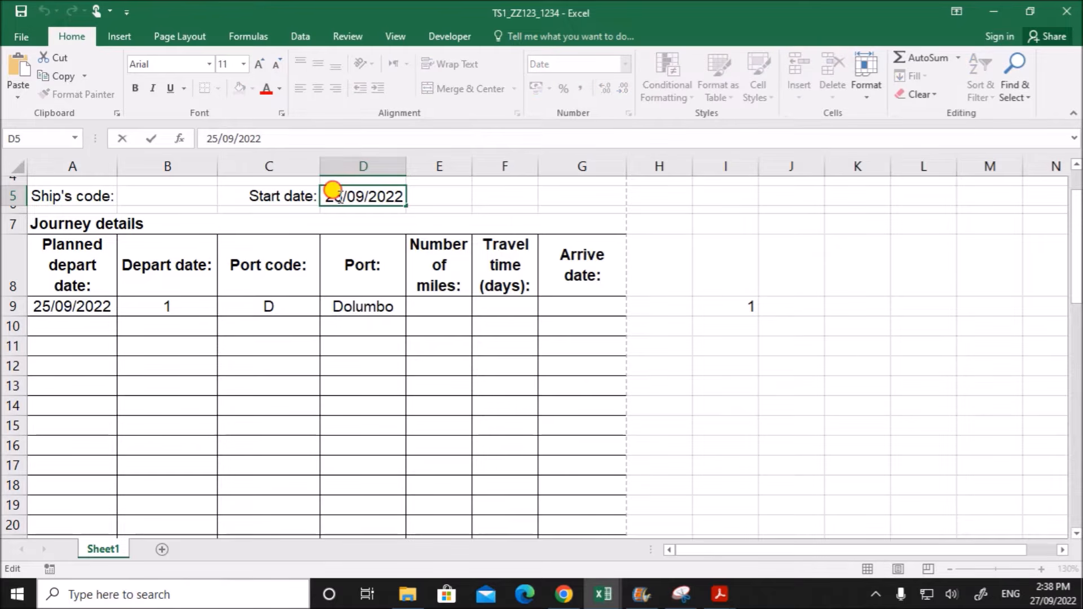
left_click_drag(339, 198, 340, 198)
type("6")
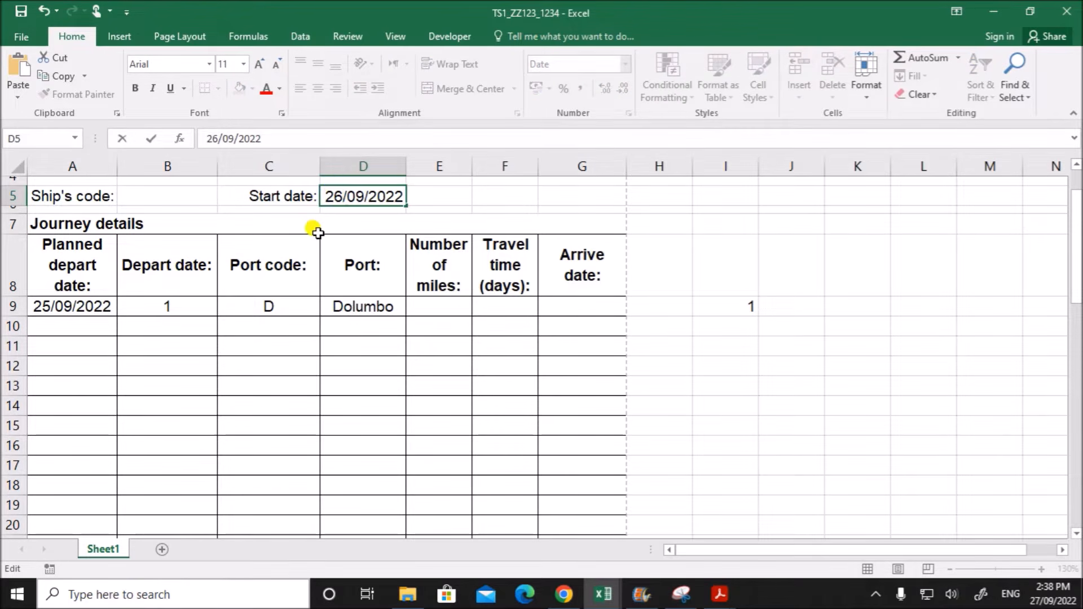
key("Return")
left_click(728, 308)
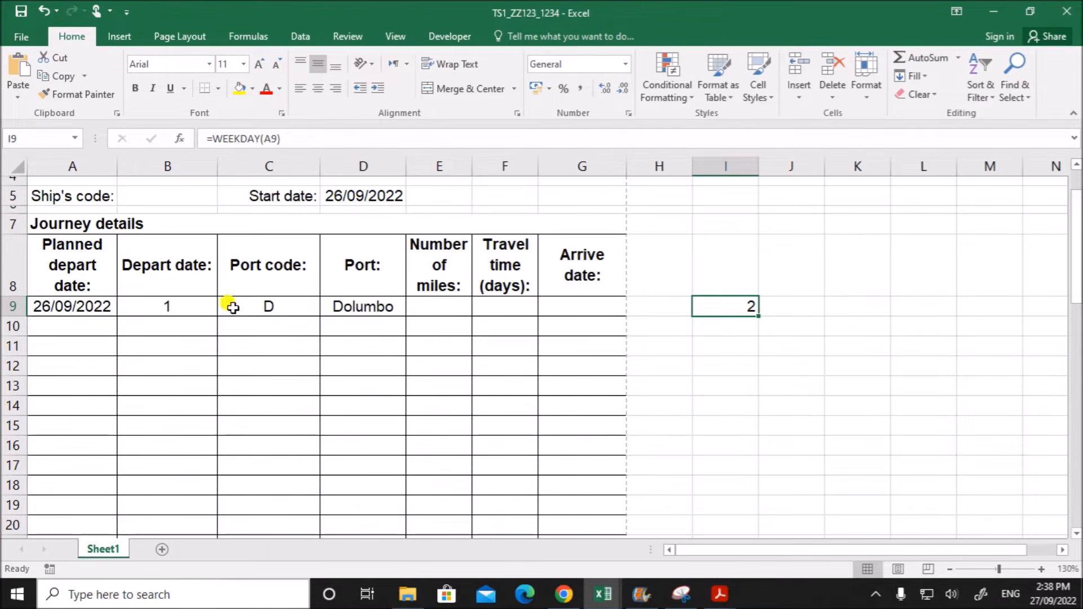
left_click(97, 307)
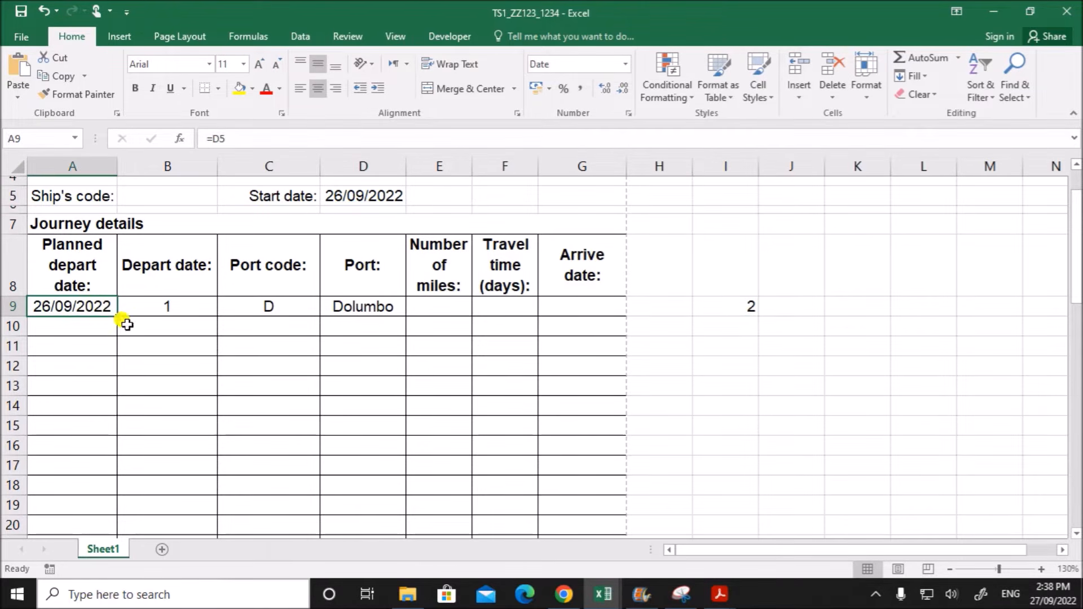
- Examine the weekday numbers in A14:B20 of the j22port workbook alongside the ports' customs closing days
left_click(587, 592)
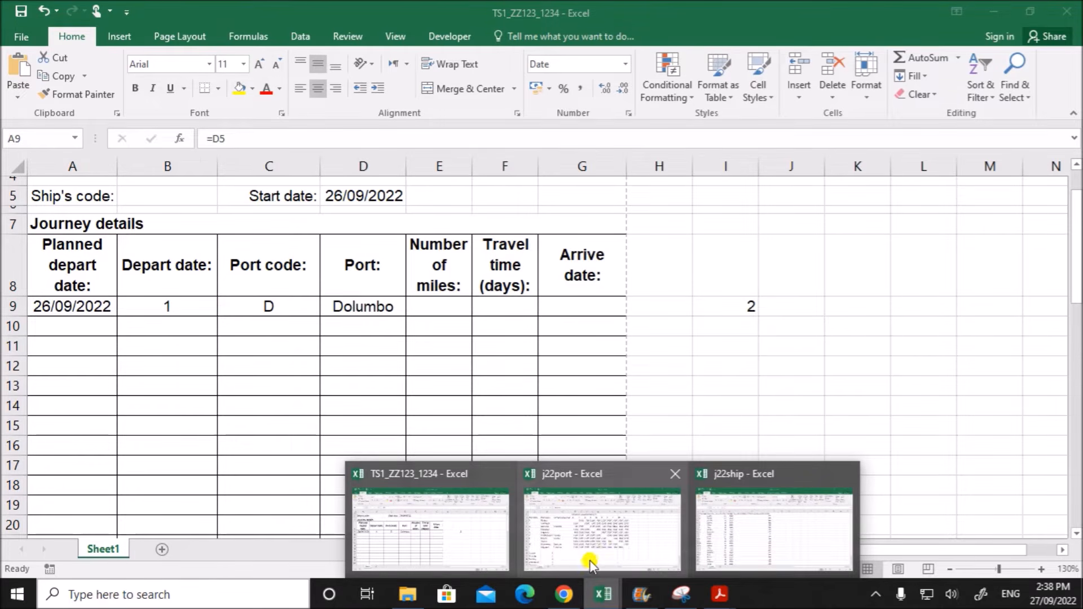
left_click(573, 553)
scroll(428, 445, "down", 2)
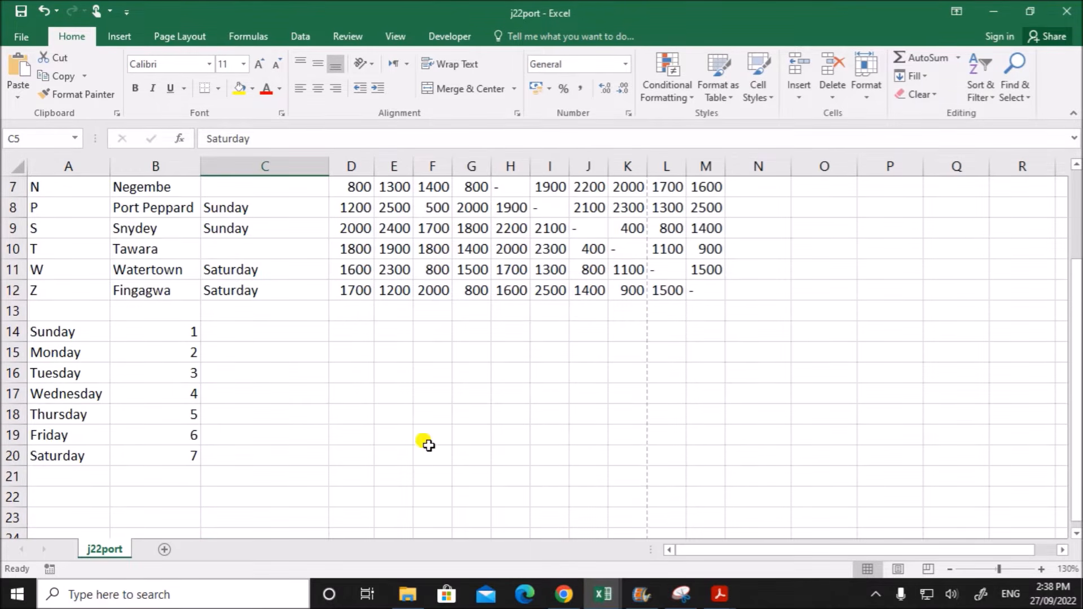
scroll(253, 267, "up", 2)
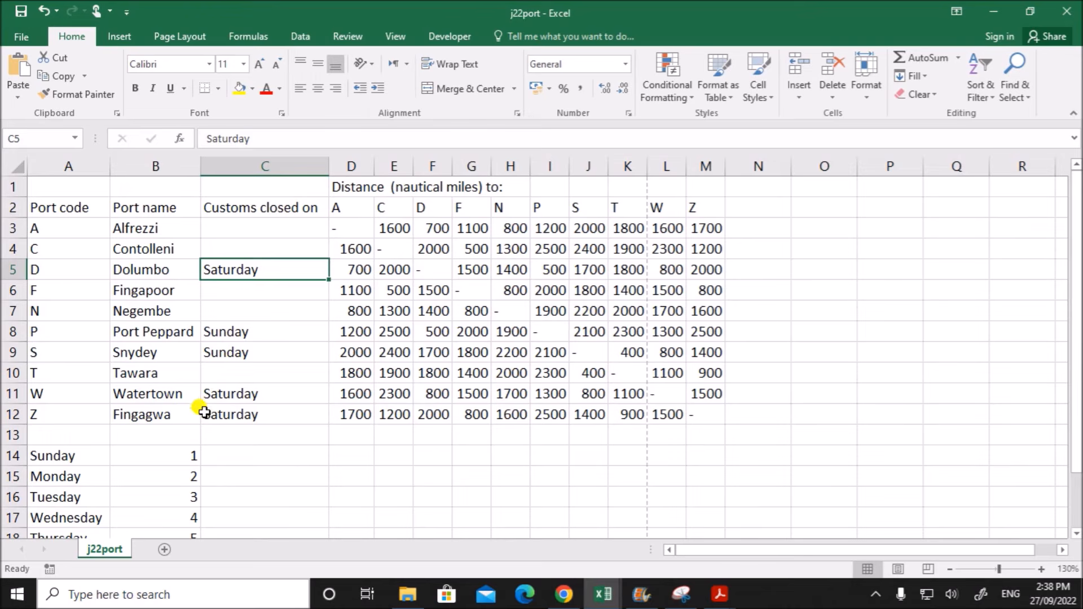
scroll(112, 448, "down", 1)
scroll(112, 448, "down", 2)
left_click_drag(164, 331, 162, 447)
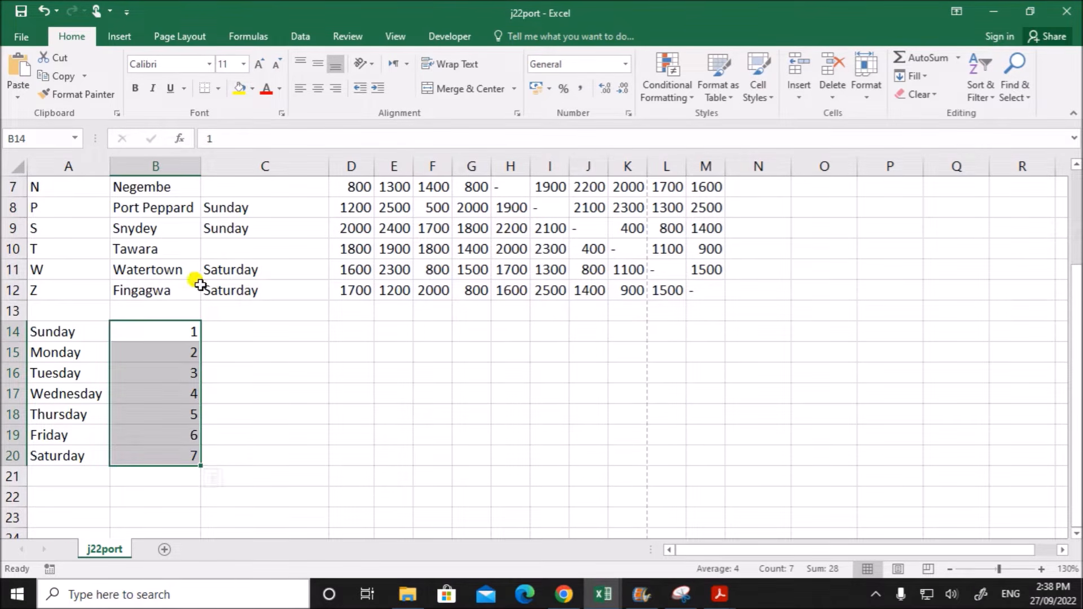
left_click(176, 451)
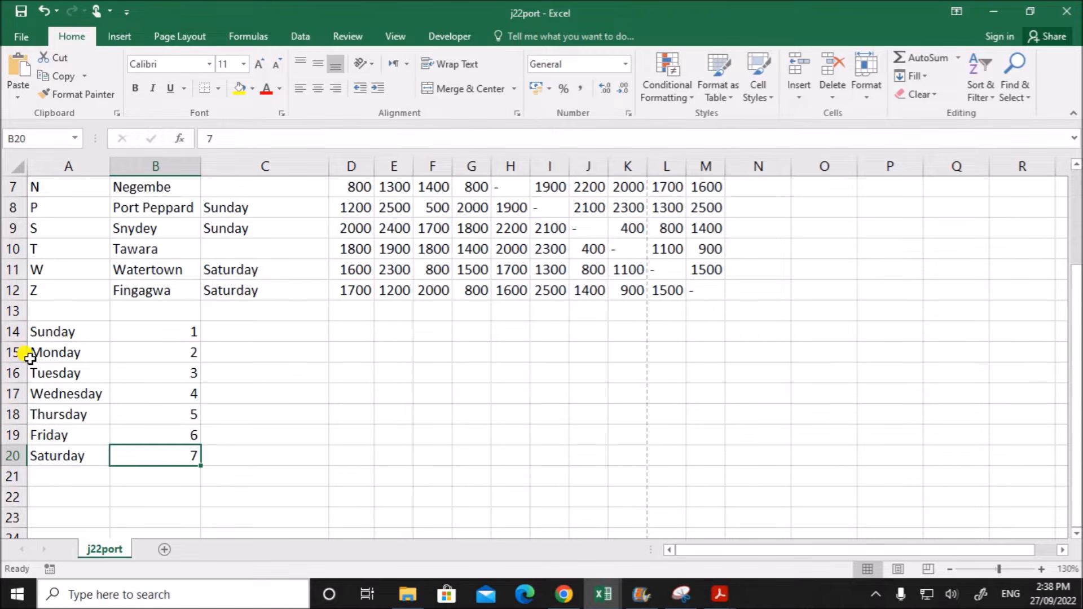
scroll(426, 417, "up", 2)
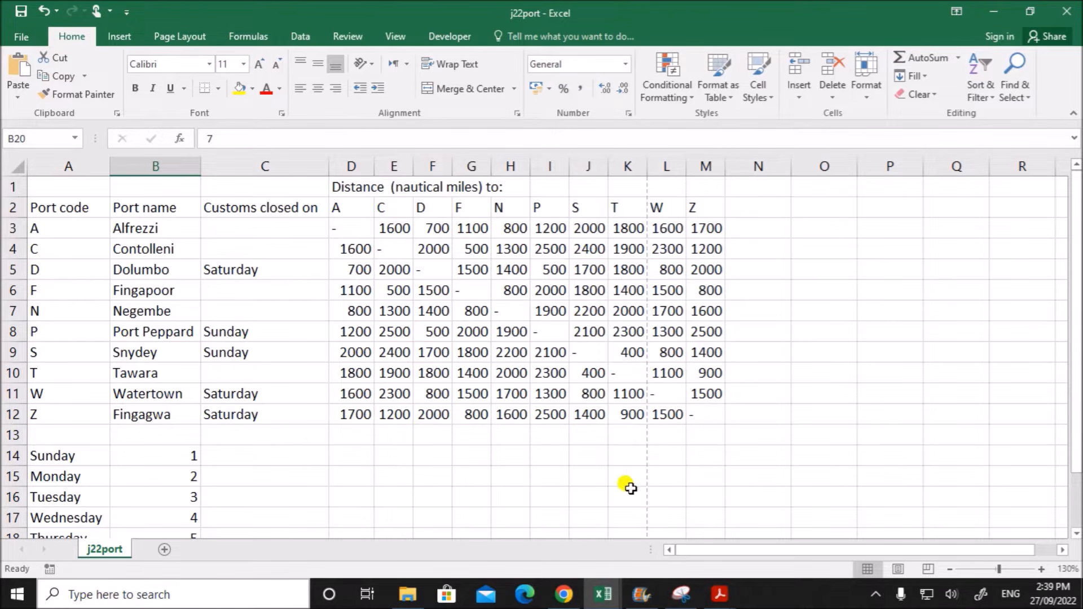
left_click(604, 595)
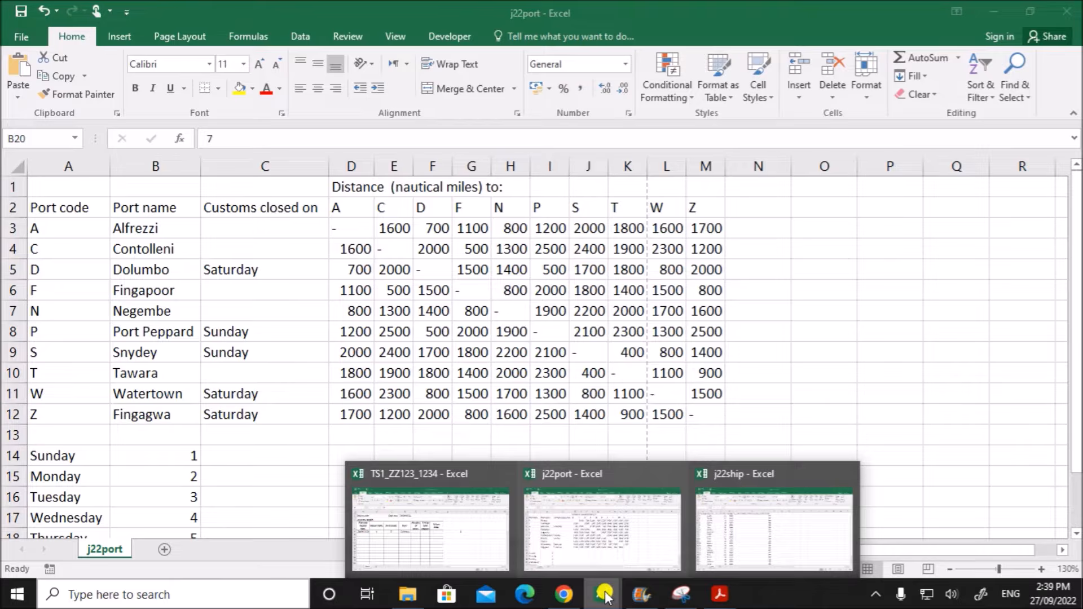
- Return to TS1_ZZ123_1234 and clear the WEEKDAY test formula from cell I9
left_click(455, 544)
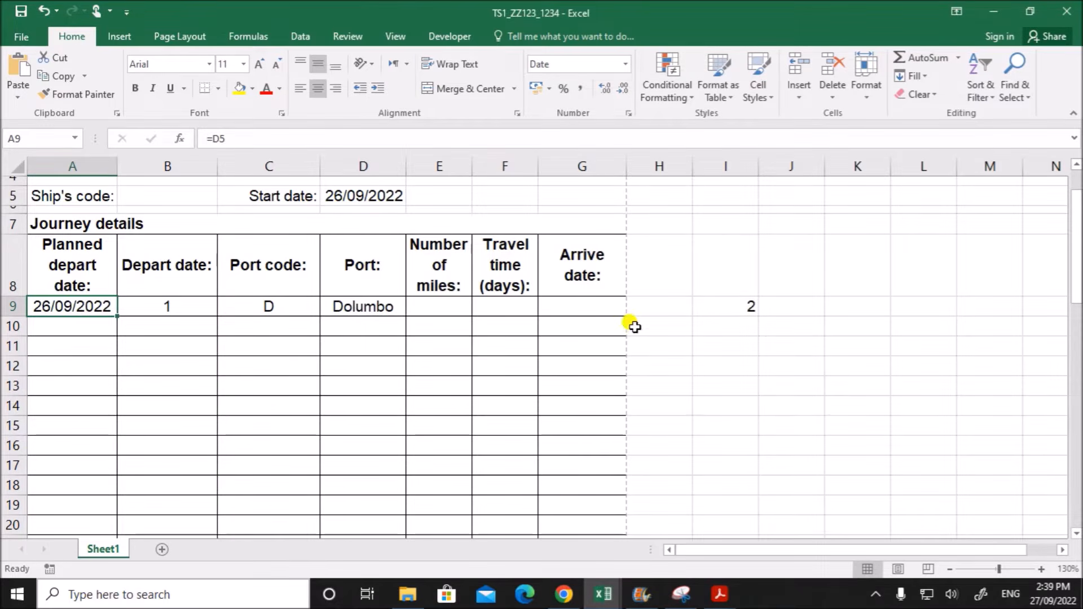
left_click(742, 307)
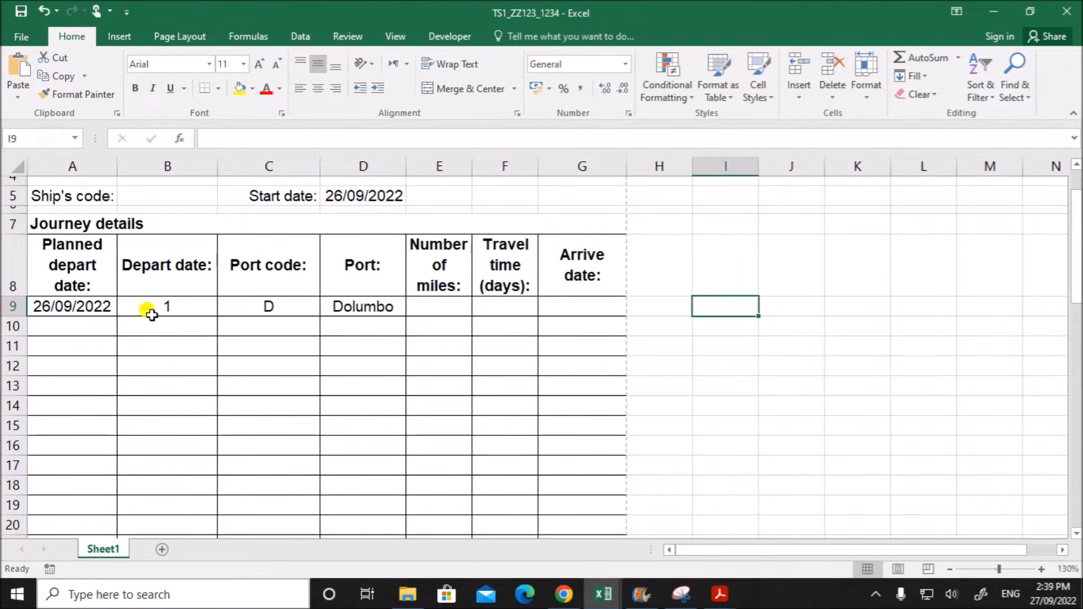
- Replace the value_if_false argument 1 in B9's depart date formula with the start of a nested test, if(weeday(A9)=
double_click(137, 304)
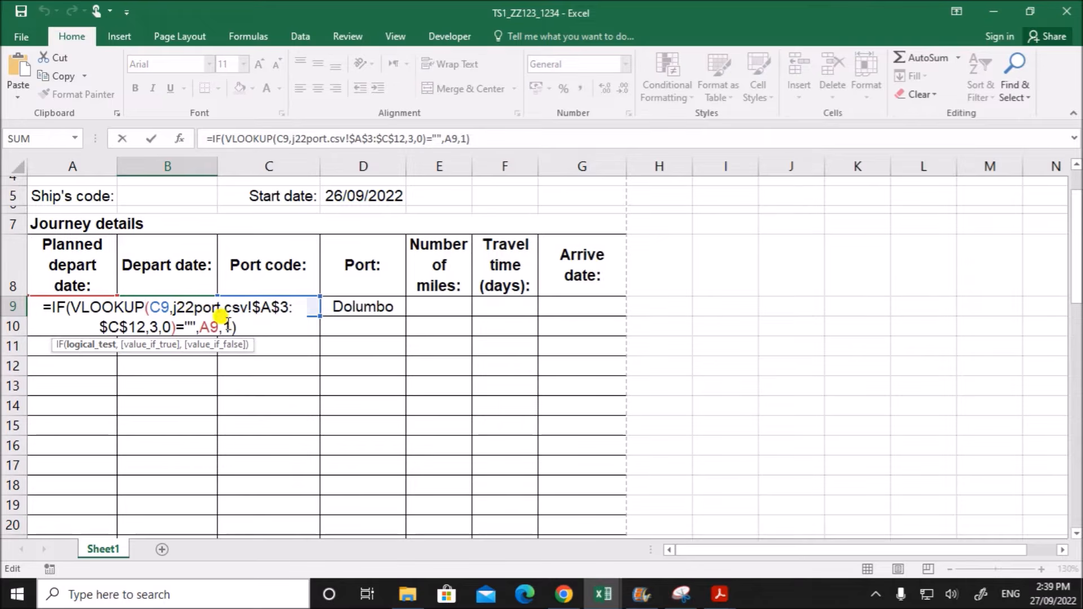
double_click(226, 326)
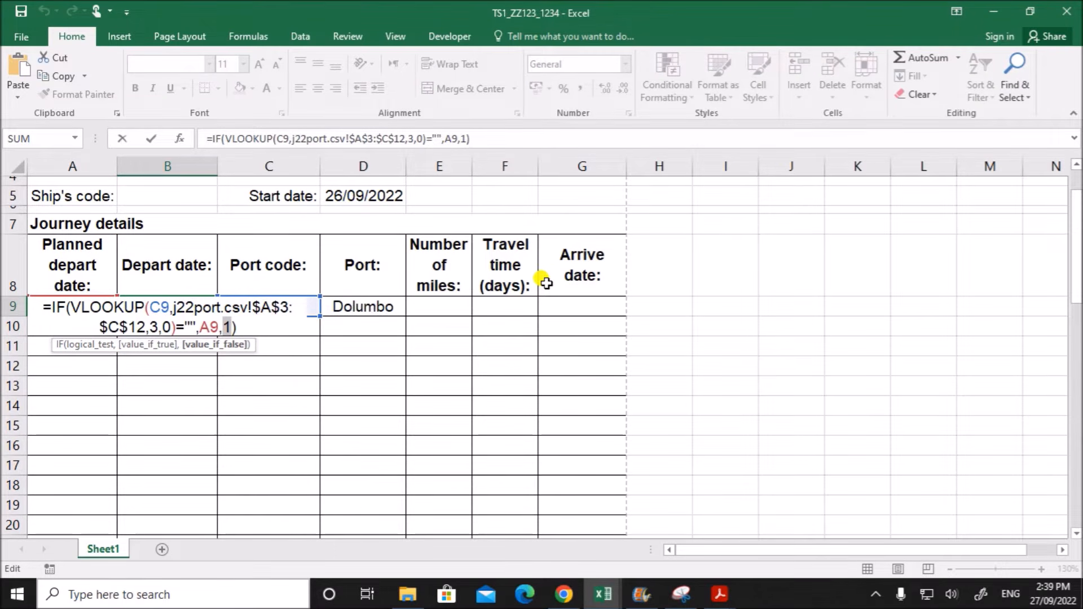
type("if")
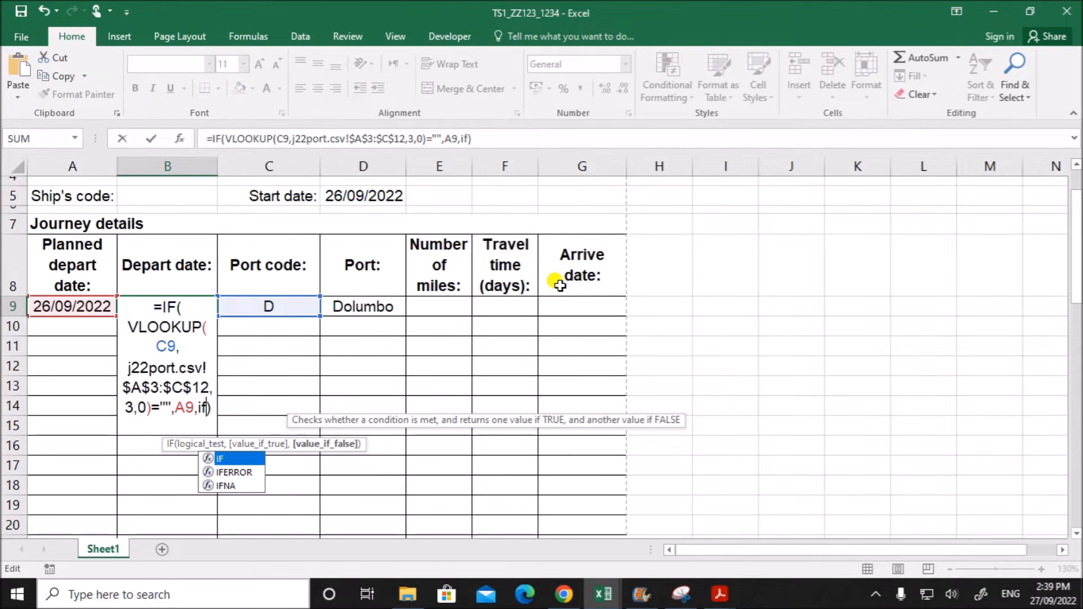
type("(wee")
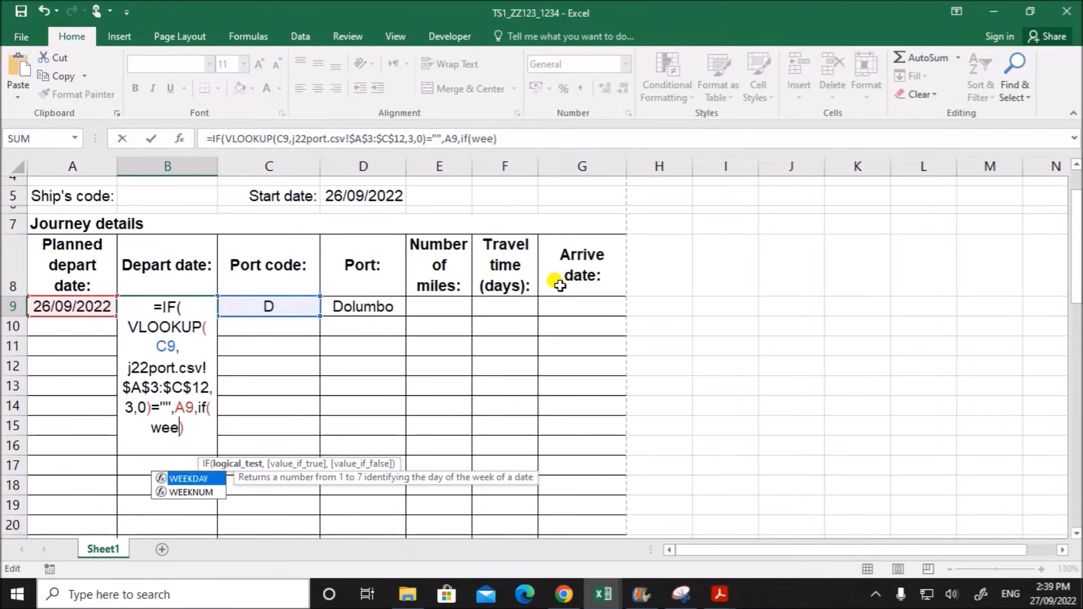
type("day")
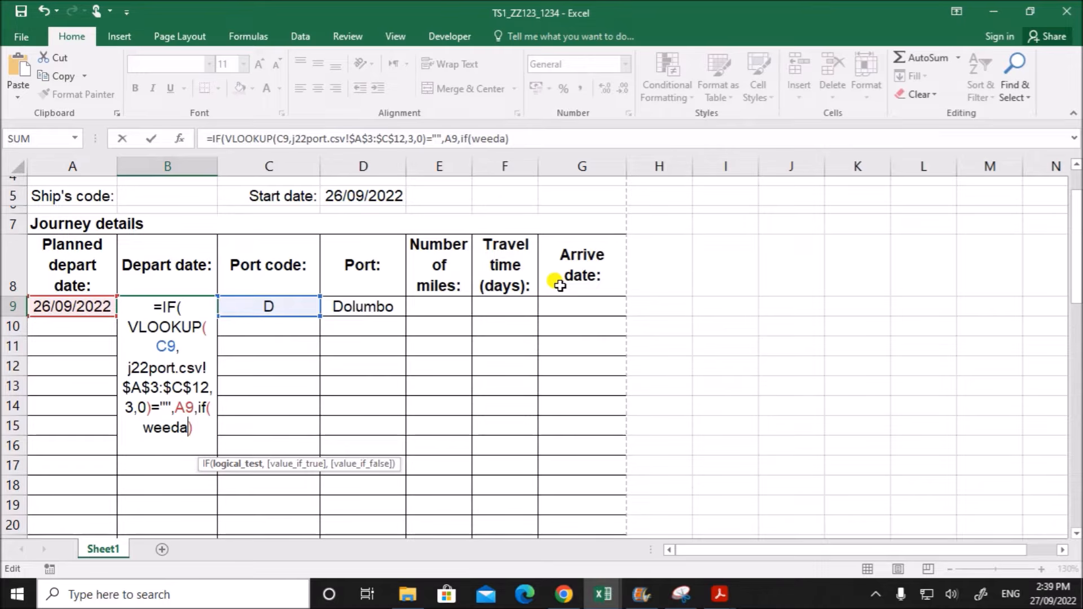
type("(")
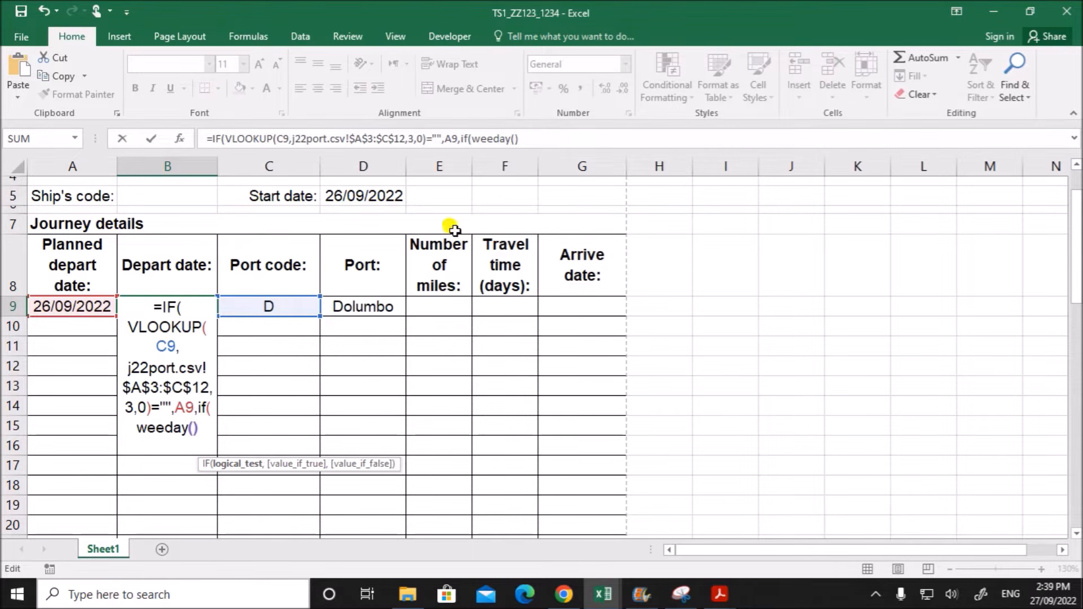
left_click(73, 305)
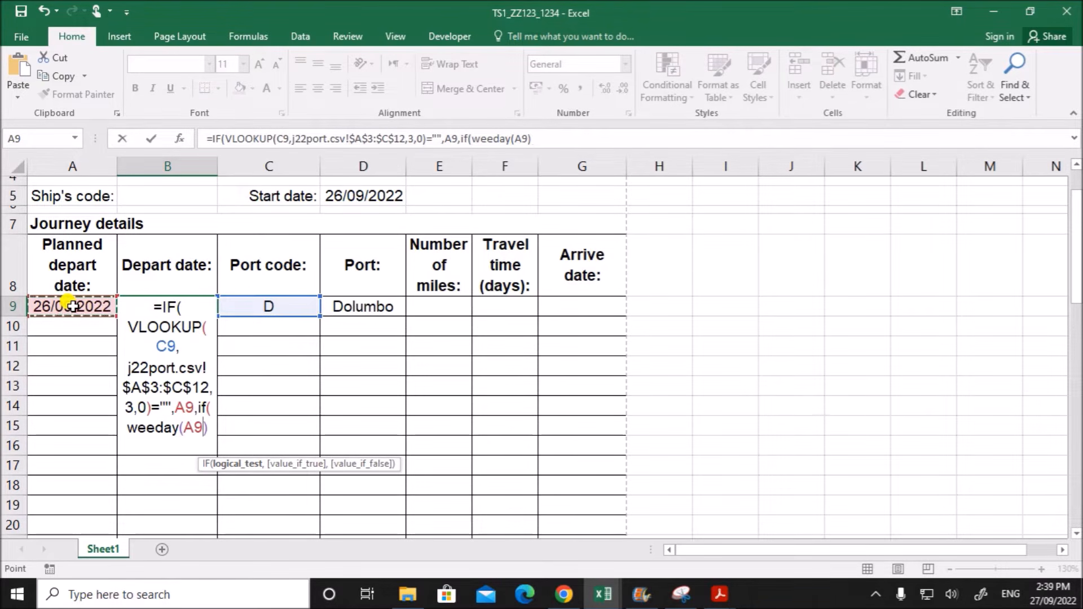
type(")")
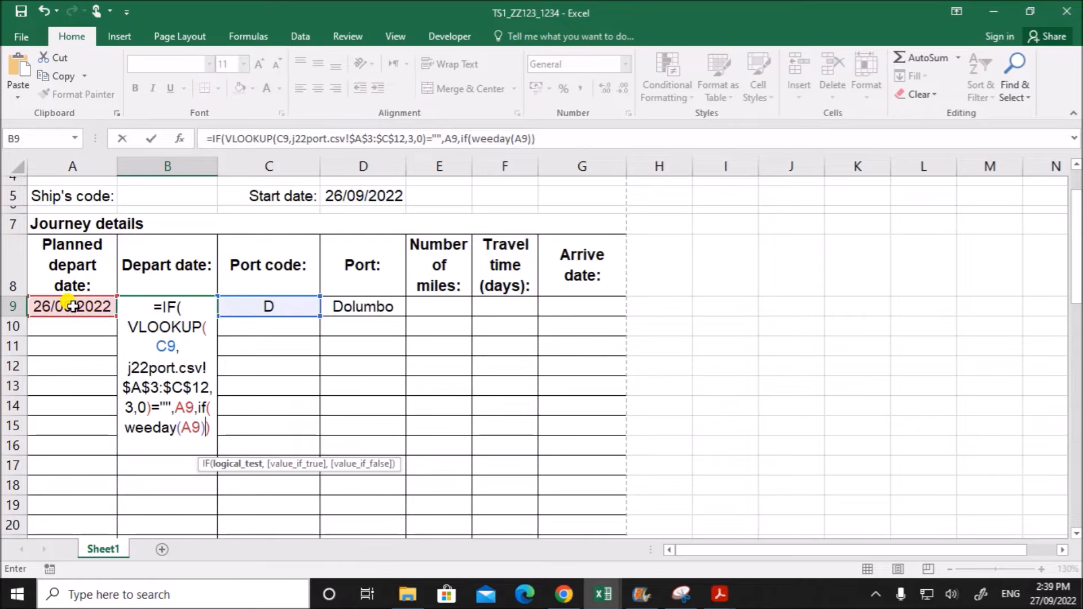
type("=")
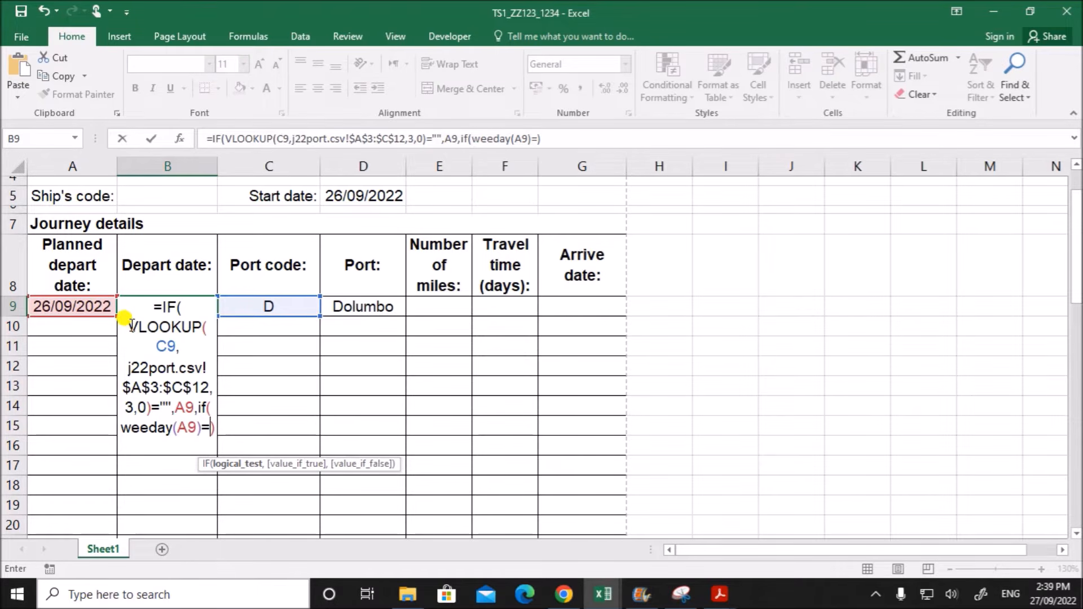
- Copy VLOOKUP(C9,j22port.csv!$A$3:$C$12,3,0) within B9's formula and paste it after the equals sign of the nested IF's test
left_click_drag(124, 318, 144, 401)
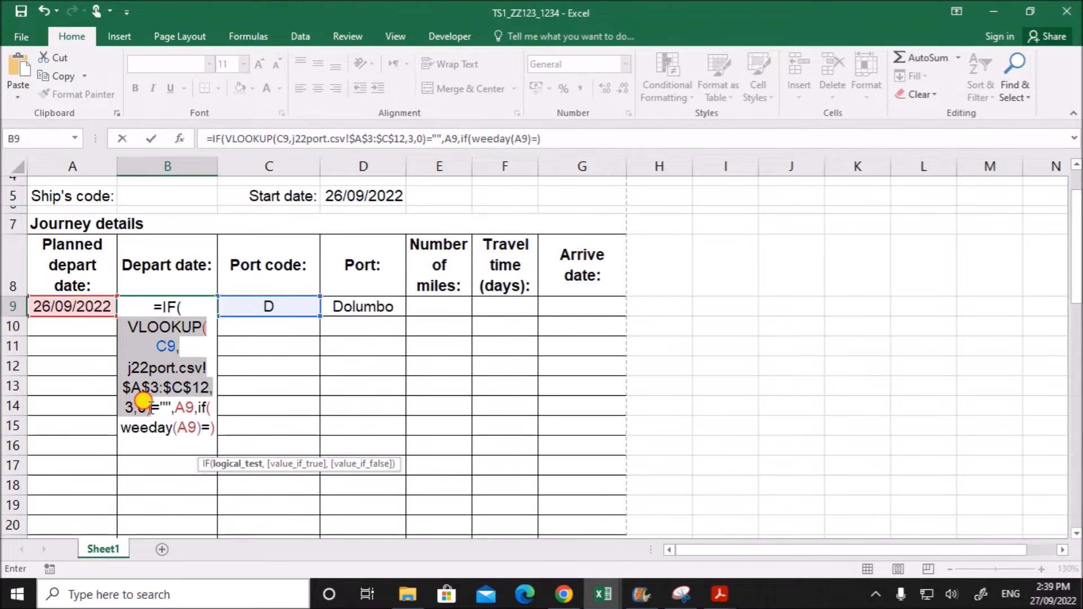
left_click_drag(151, 409, 151, 408)
key("ctrl+c")
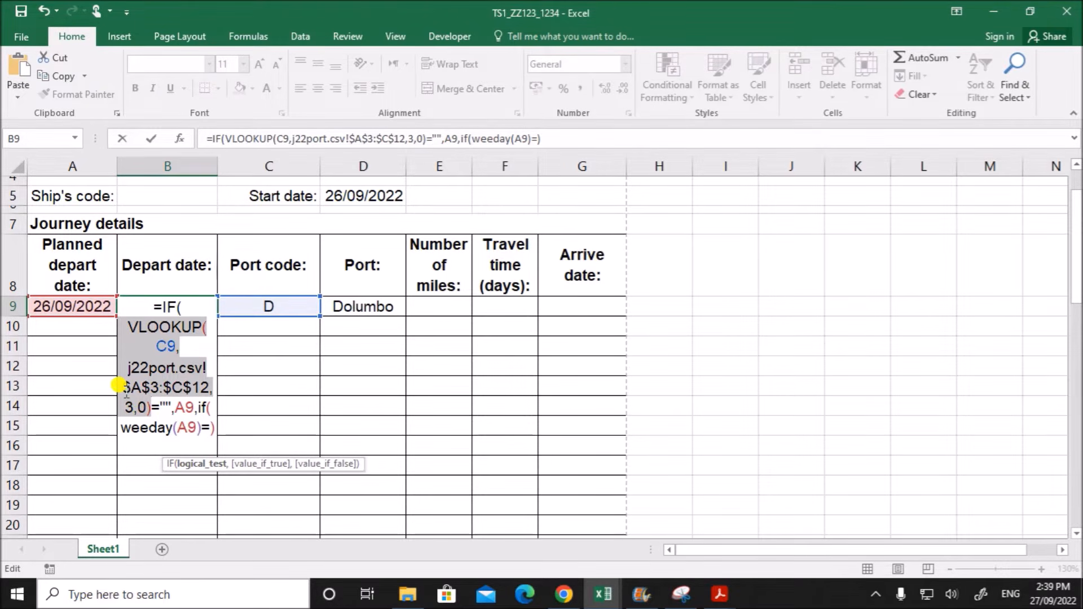
left_click(208, 427)
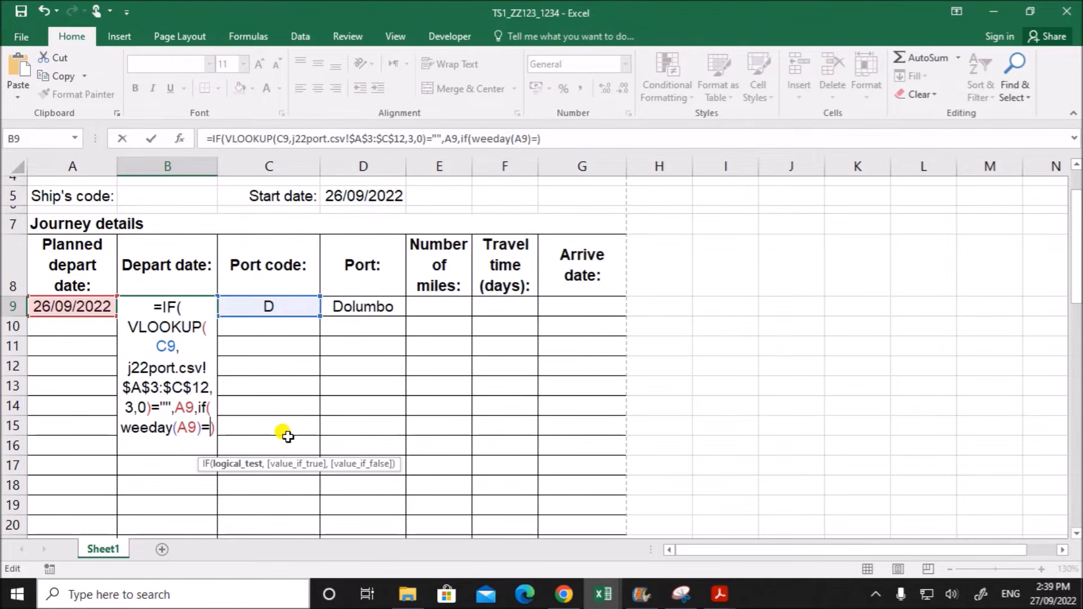
key("ctrl+v")
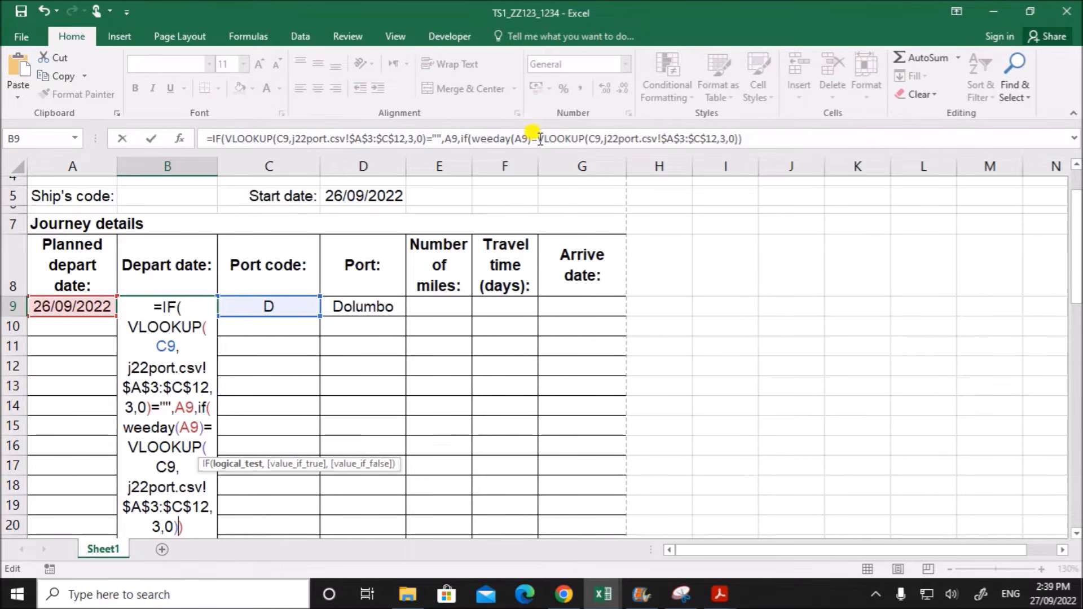
- Compare the pasted VLOOKUP with the weekday names and numbers in A14:B20 of the j22port workbook
left_click_drag(539, 138, 746, 140)
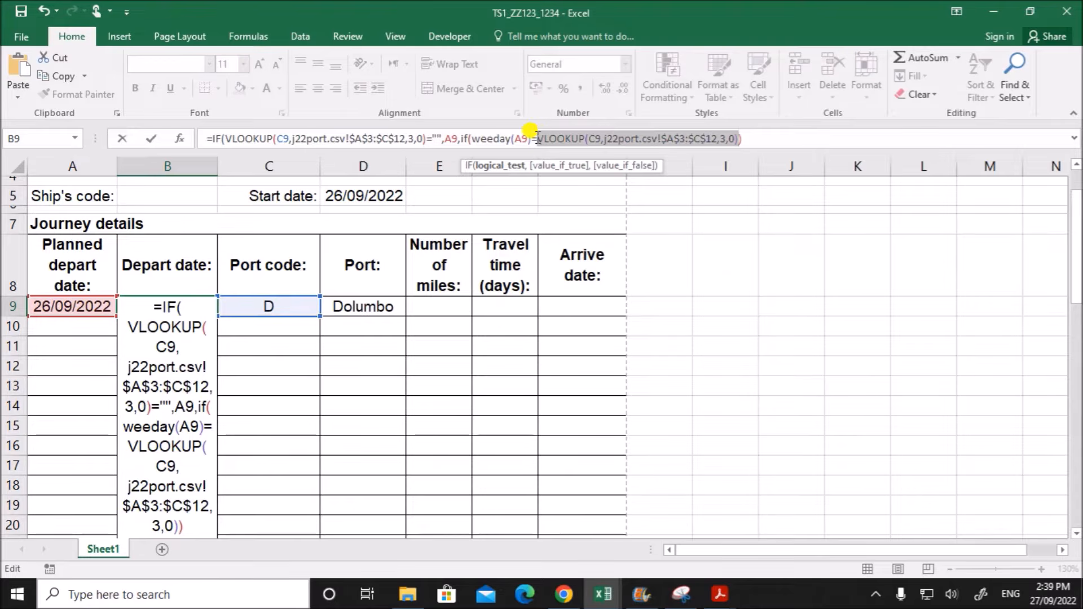
left_click(603, 594)
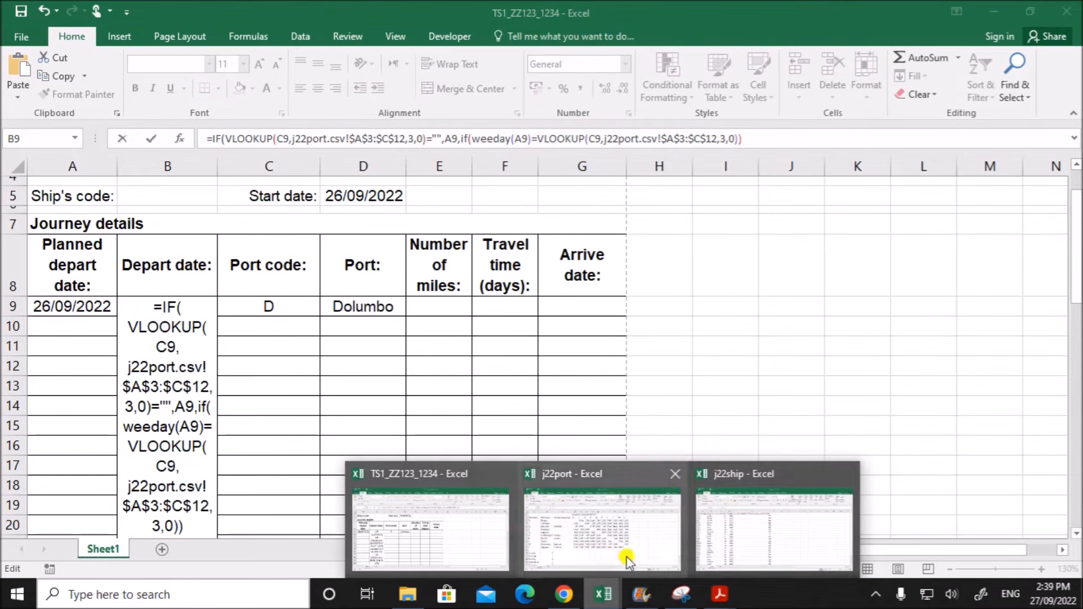
left_click(383, 477)
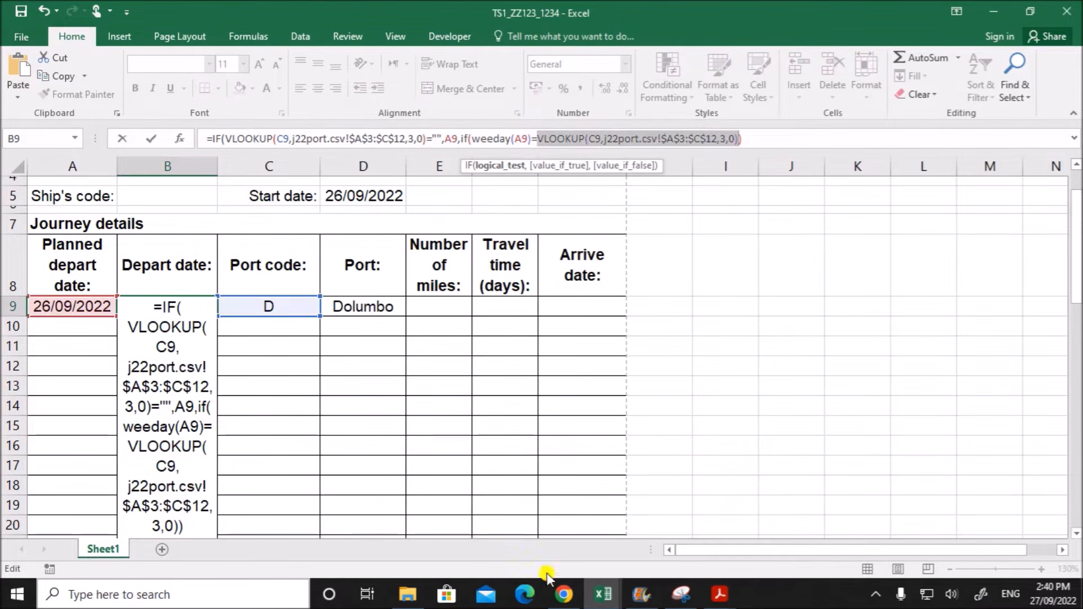
left_click(606, 594)
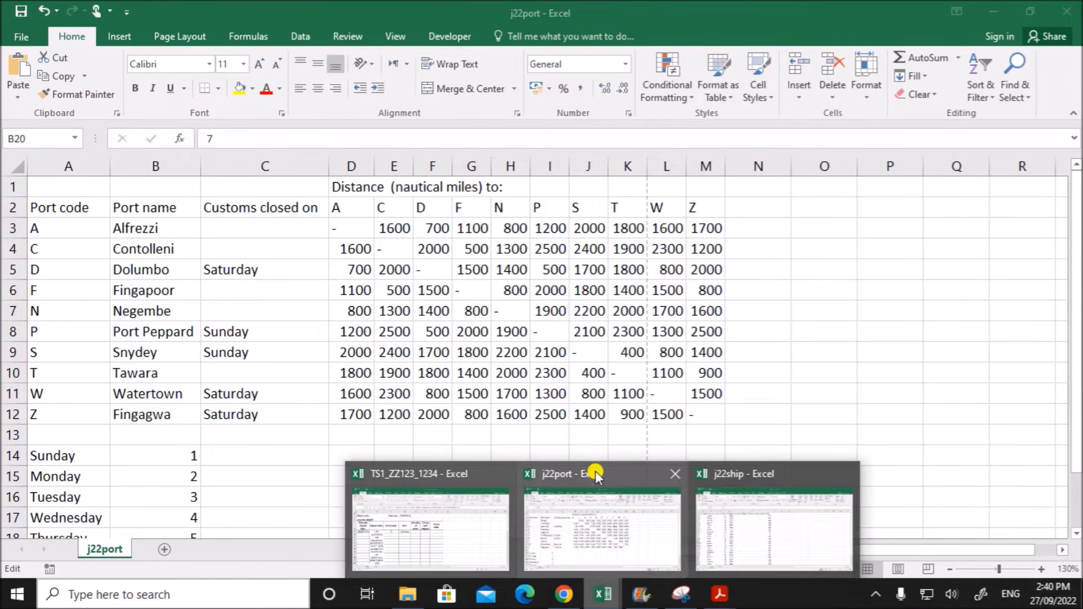
left_click(596, 473)
scroll(242, 502, "down", 2)
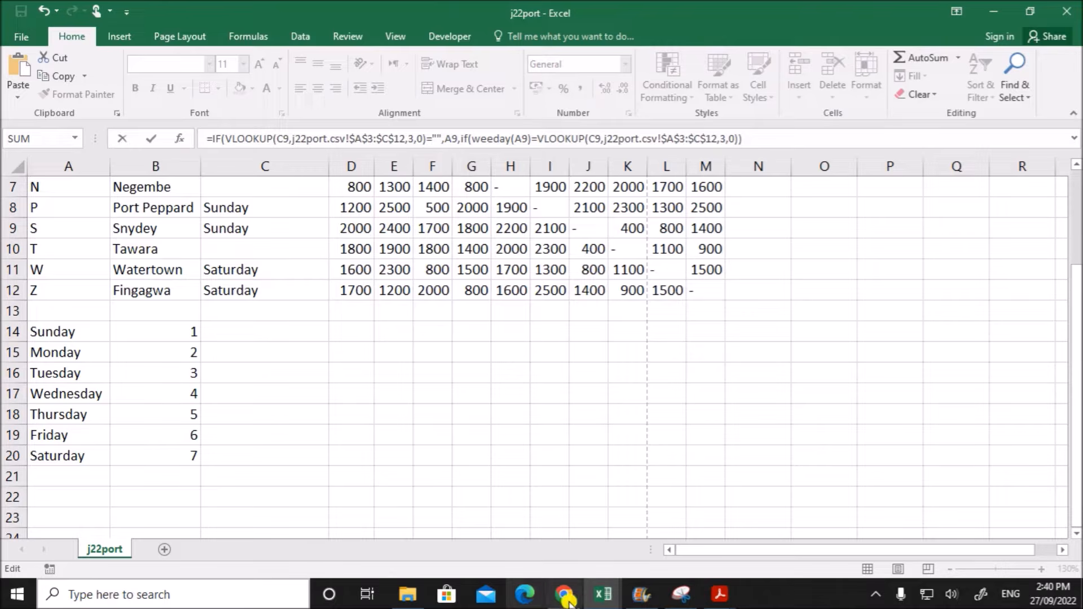
left_click(615, 600)
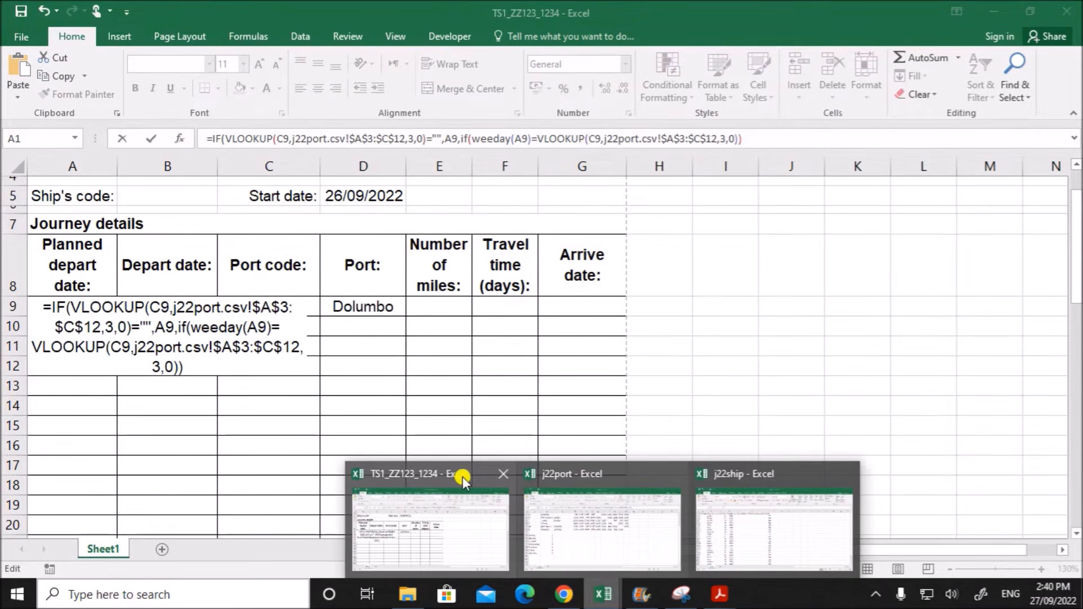
left_click(462, 476)
- Insert MATCH( before the second VLOOKUP in B9's formula and remove the formula's final closing bracket
left_click(537, 139)
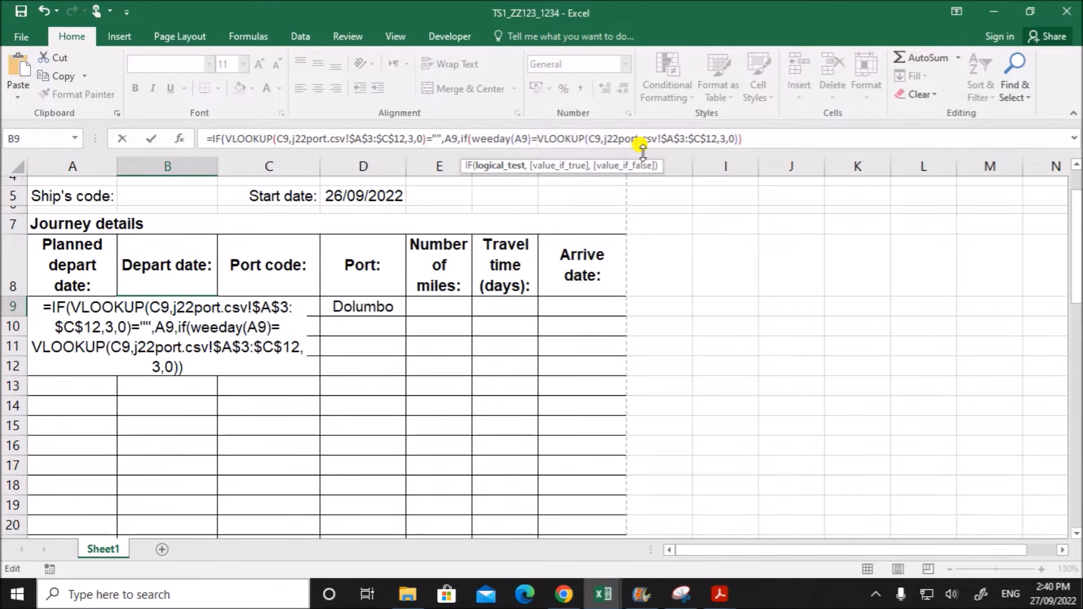
type("MATC")
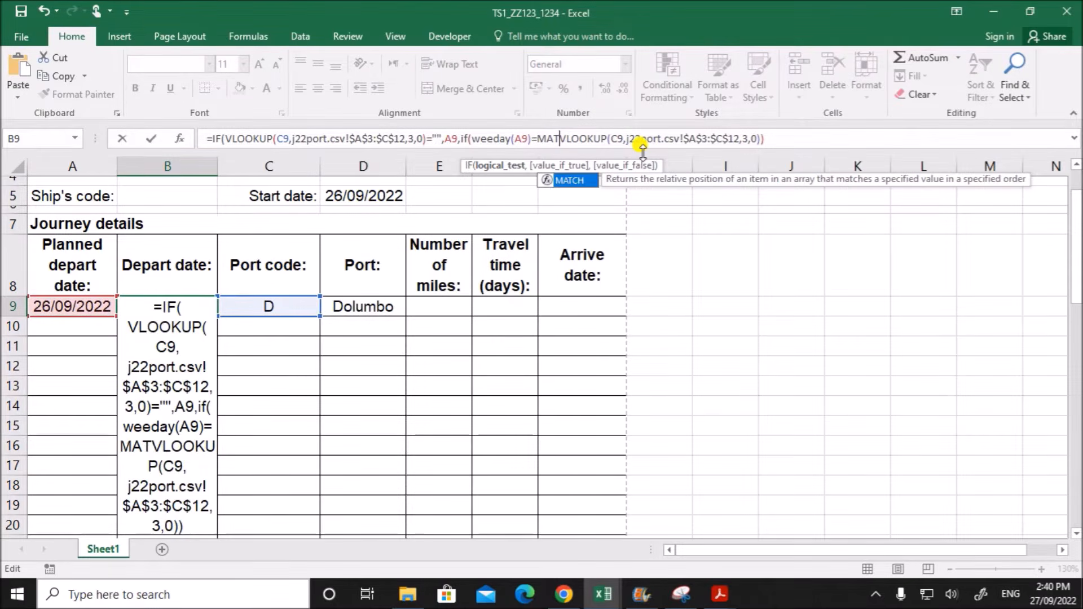
type("(")
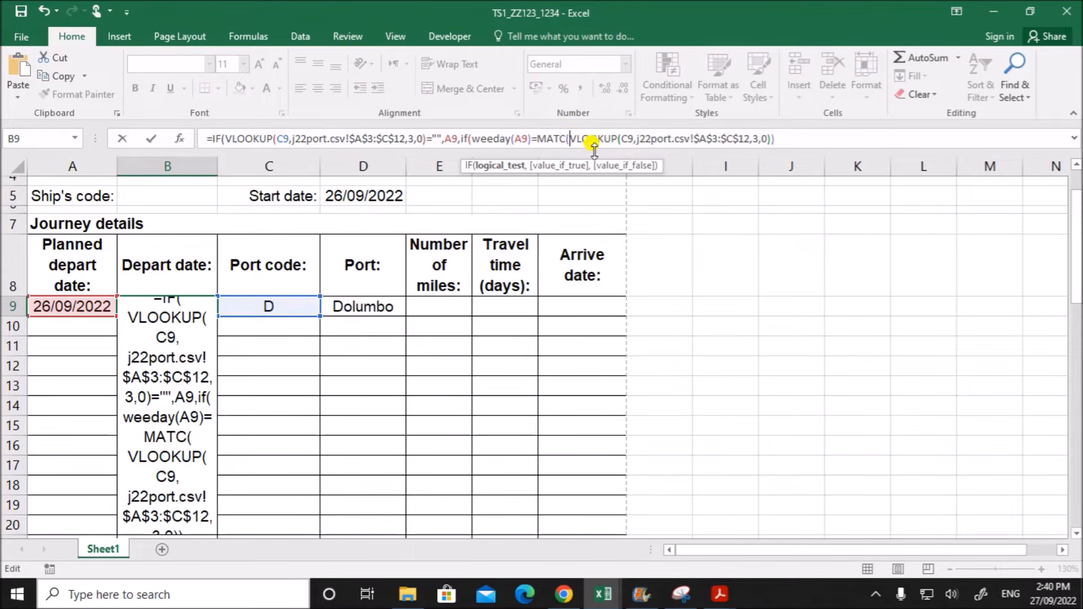
left_click_drag(571, 140, 767, 140)
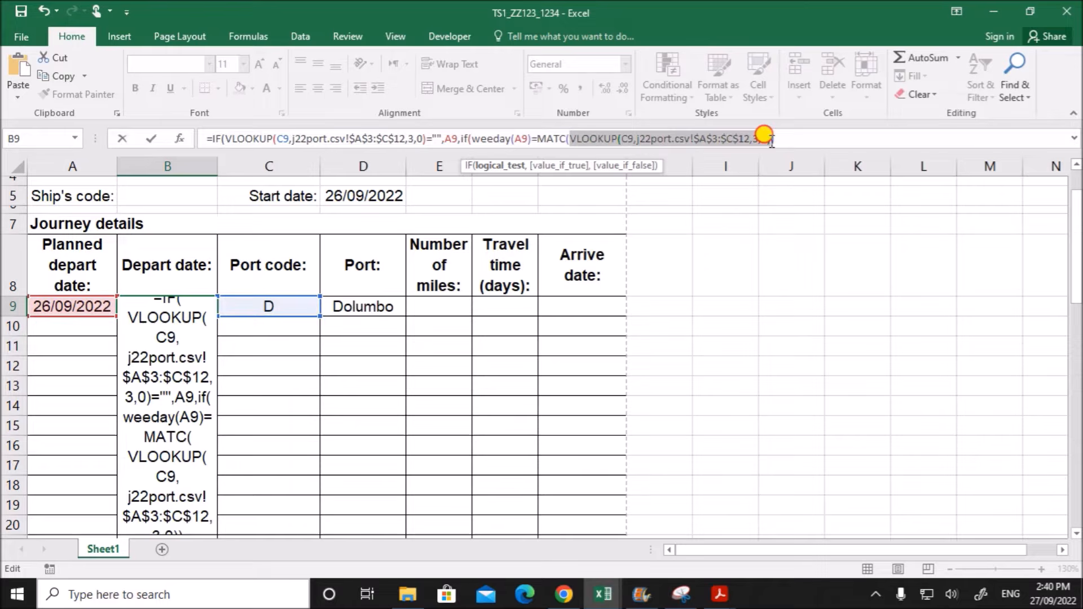
left_click(782, 139)
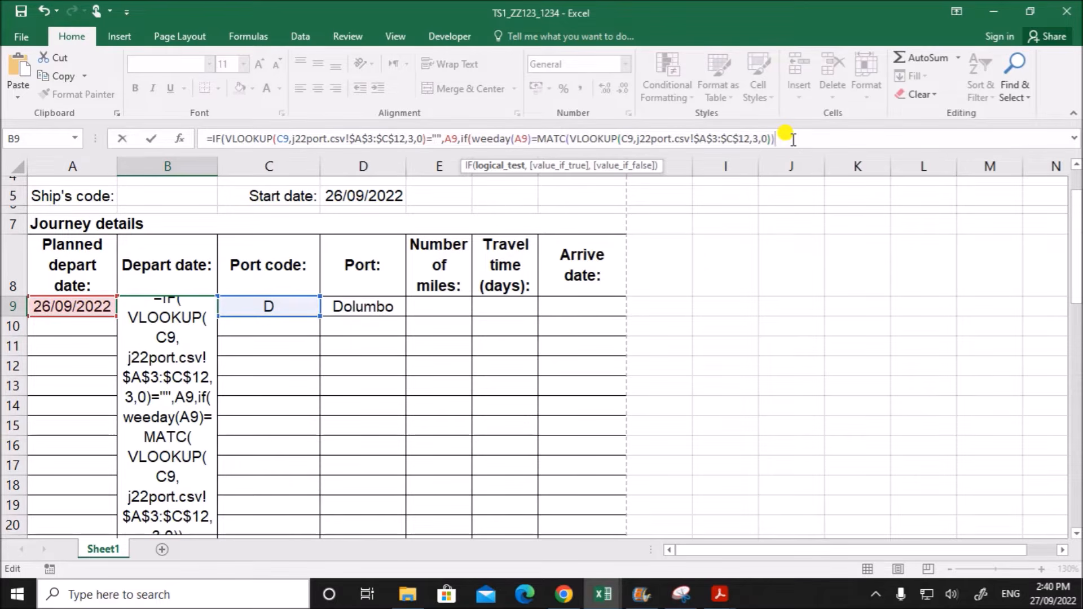
key("BackSpace")
left_click(566, 139)
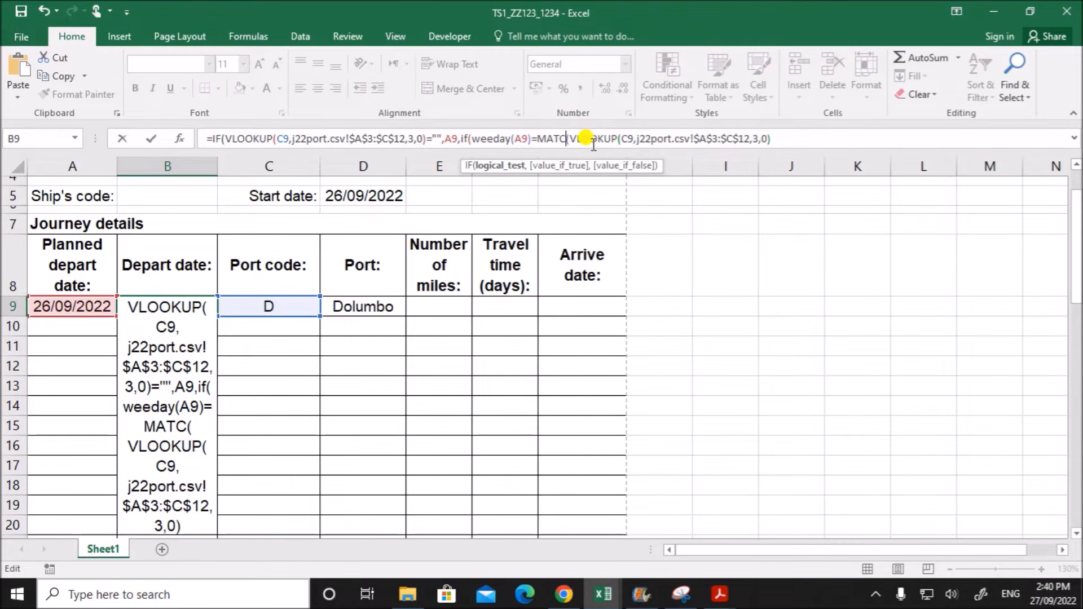
type("H")
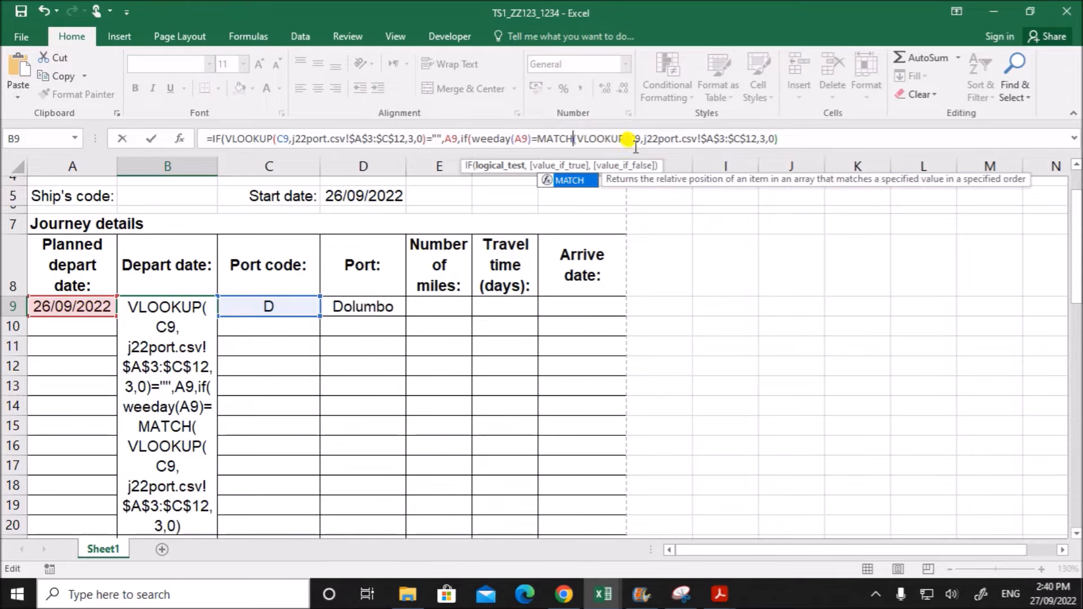
- Add the weekday names in $A$14:$A$20 of the j22port workbook as the MATCH function's lookup array
left_click_drag(580, 139, 778, 140)
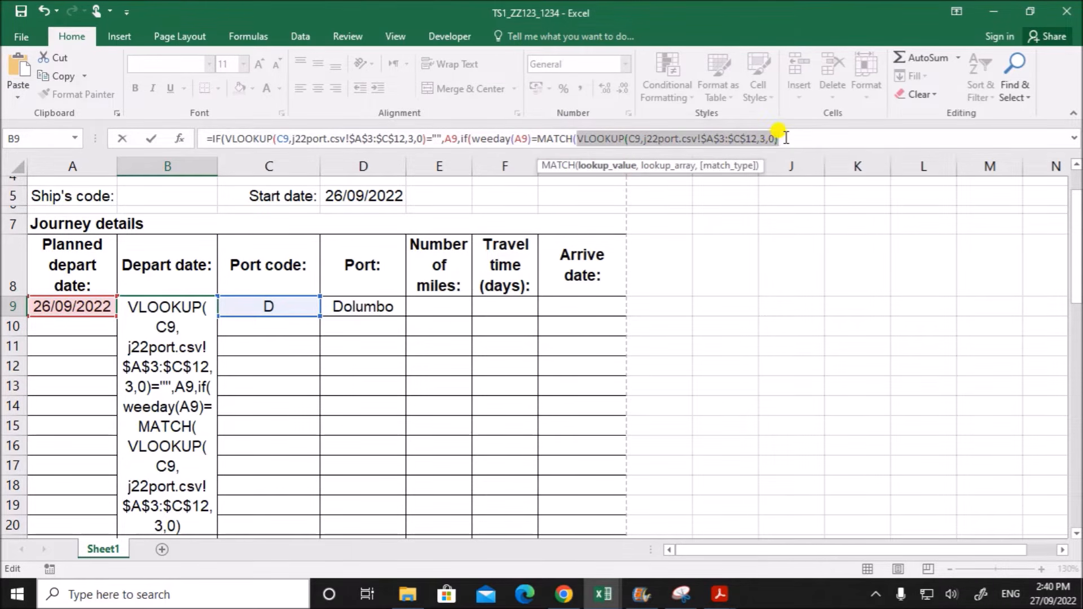
left_click(786, 139)
type(",")
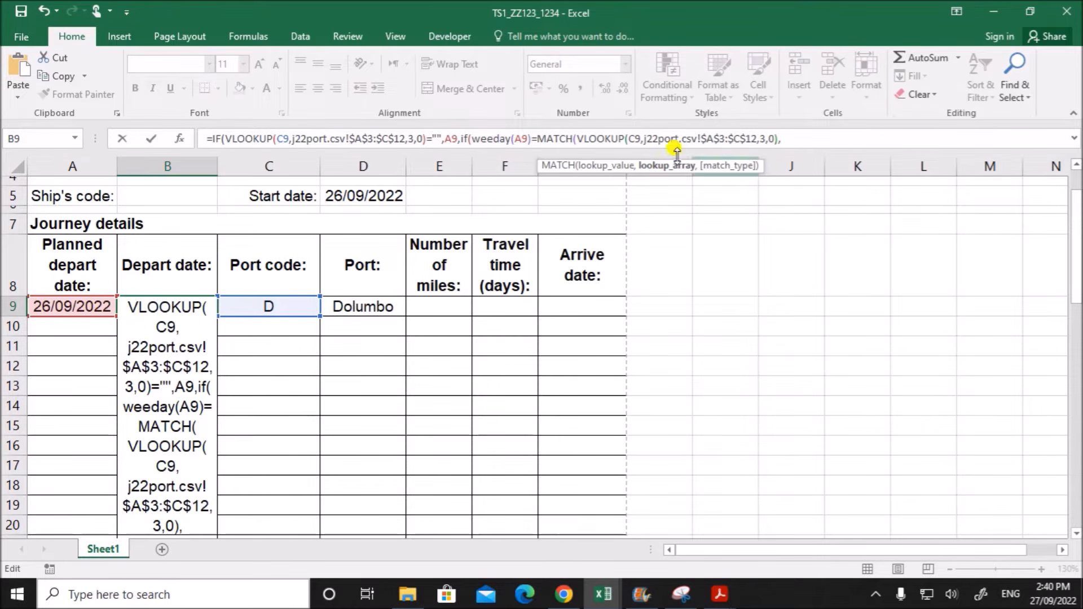
left_click(602, 599)
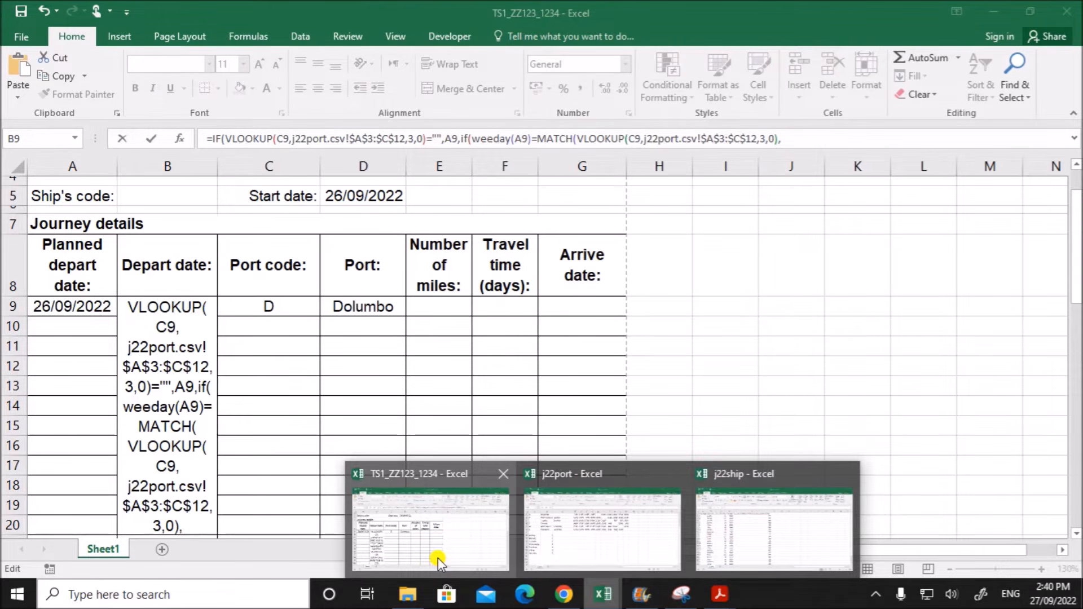
left_click(438, 557)
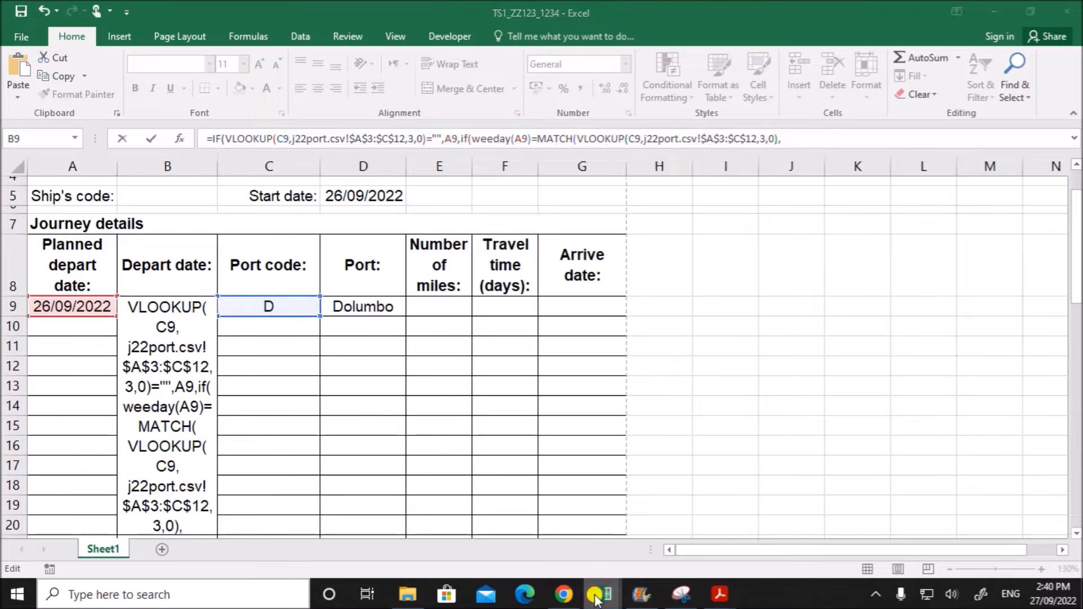
left_click(602, 595)
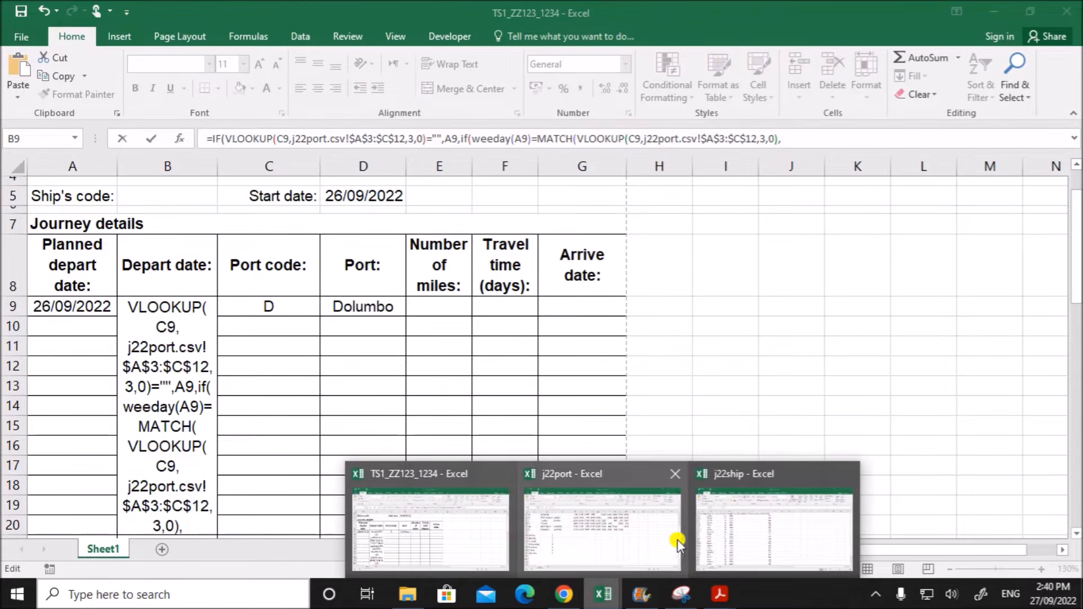
left_click(620, 544)
left_click_drag(96, 337, 85, 459)
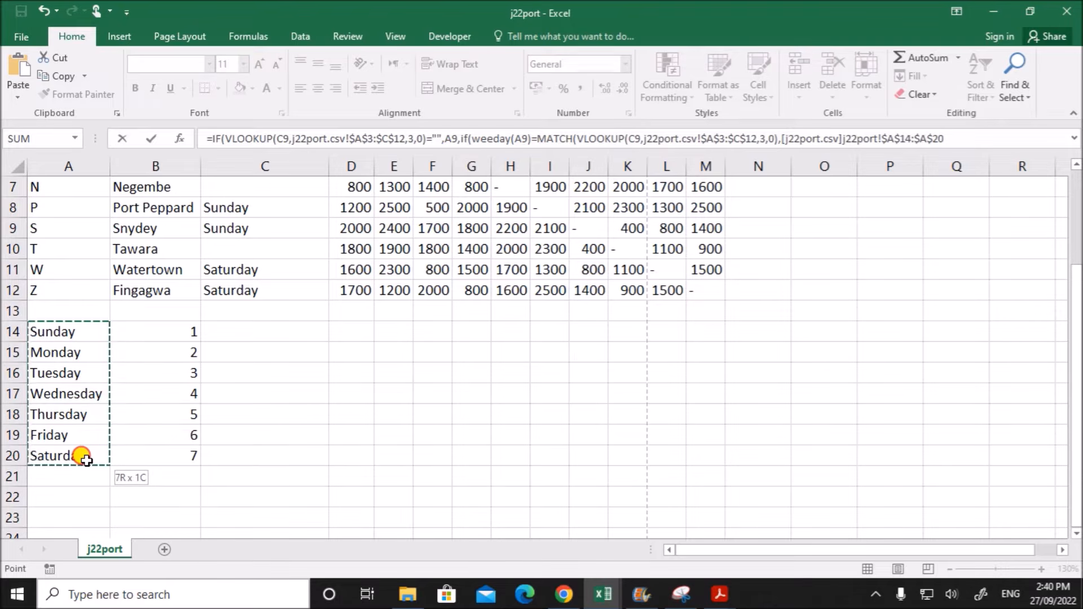
left_click_drag(85, 459, 88, 454)
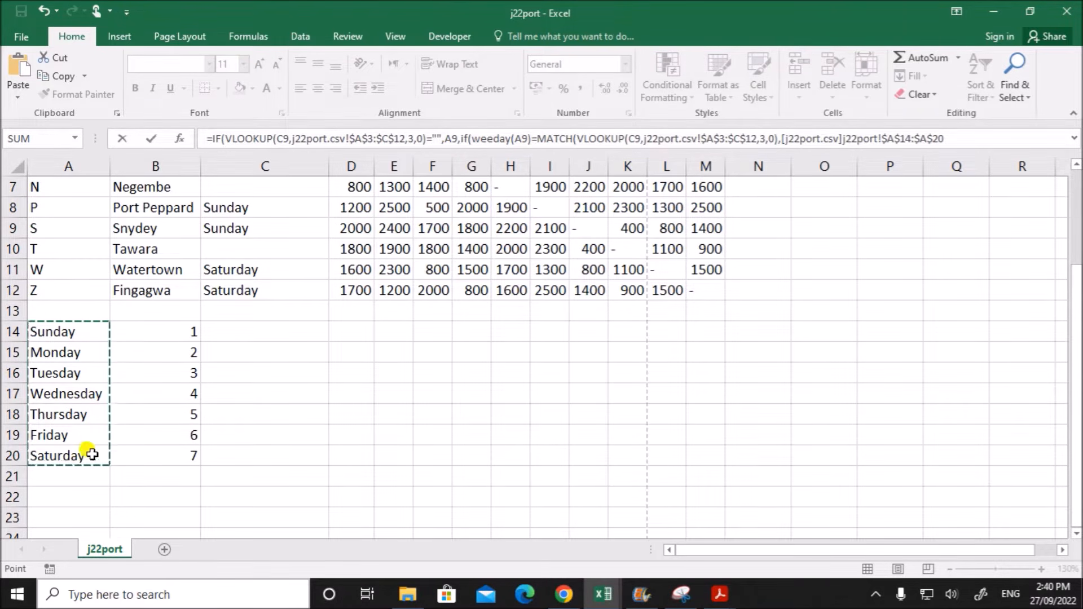
- Complete the MATCH function in B9's formula with match type 0 and a closing bracket, and correct weeday to weekday
left_click(943, 140)
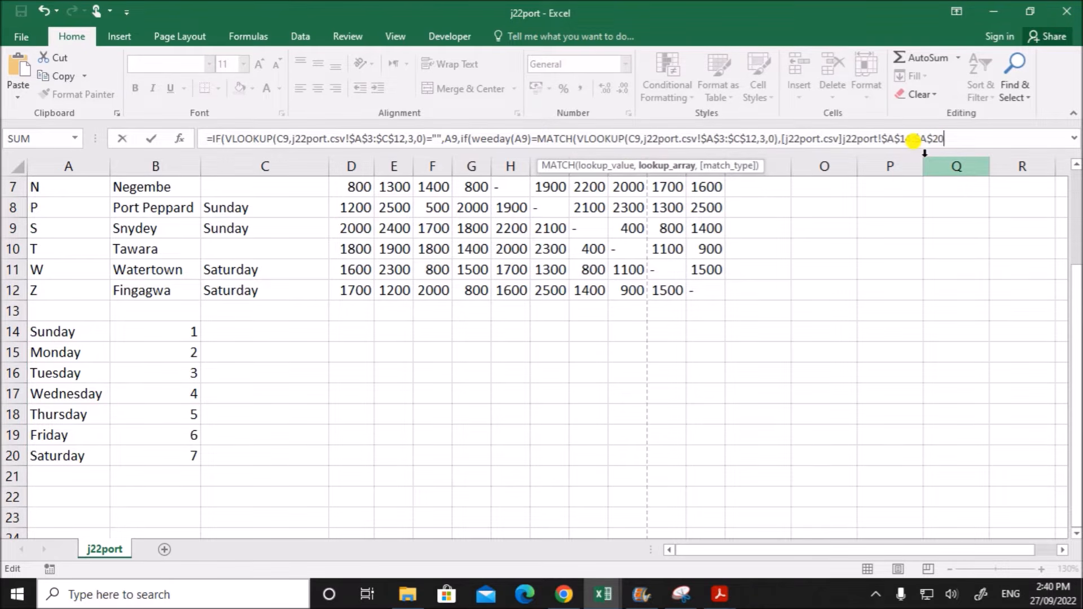
type(",")
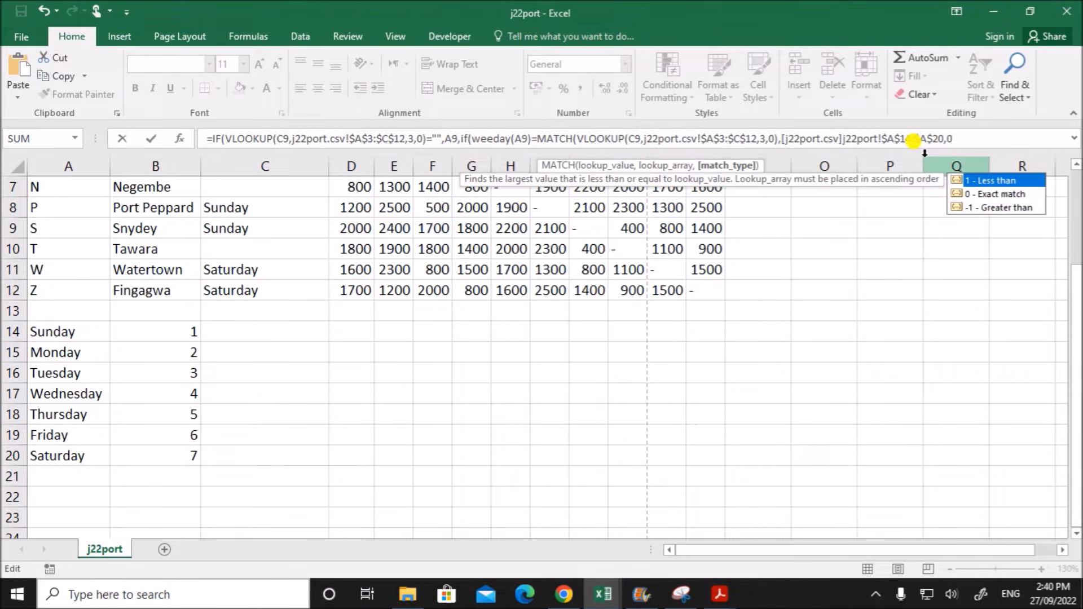
type("0)")
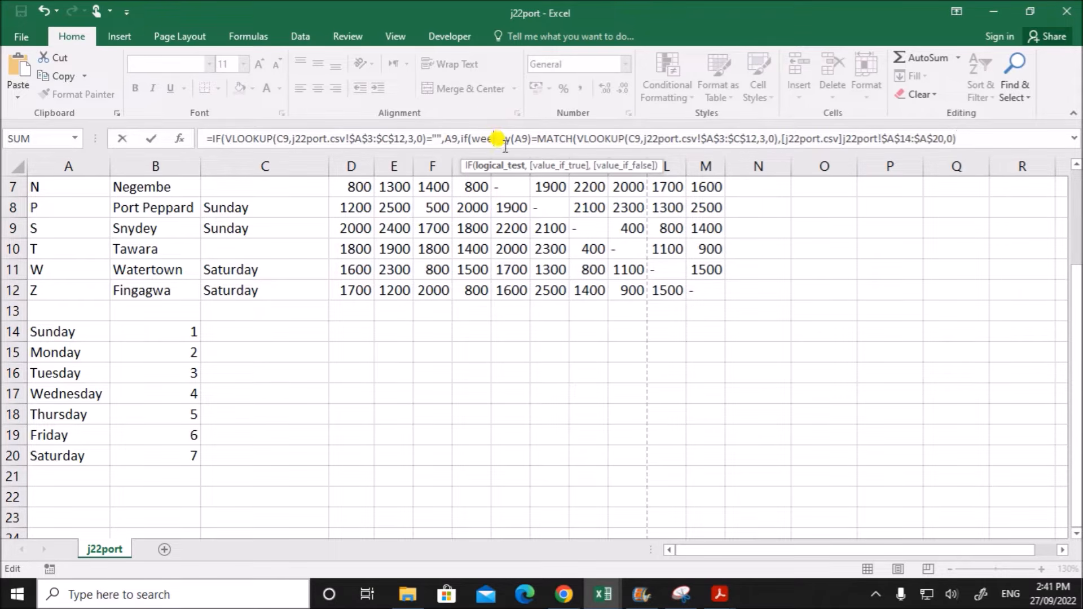
type("k")
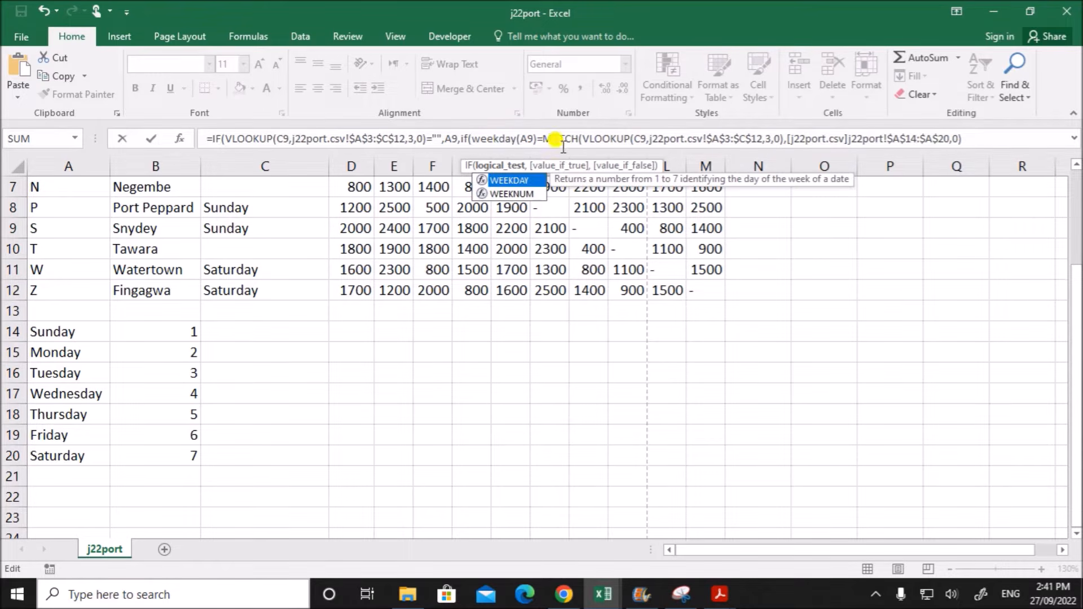
- Review the nested IF's test in B9's formula, comparing WEEKDAY(A9) with the MATCH function and its arguments
left_click(543, 140)
left_click_drag(475, 138, 537, 140)
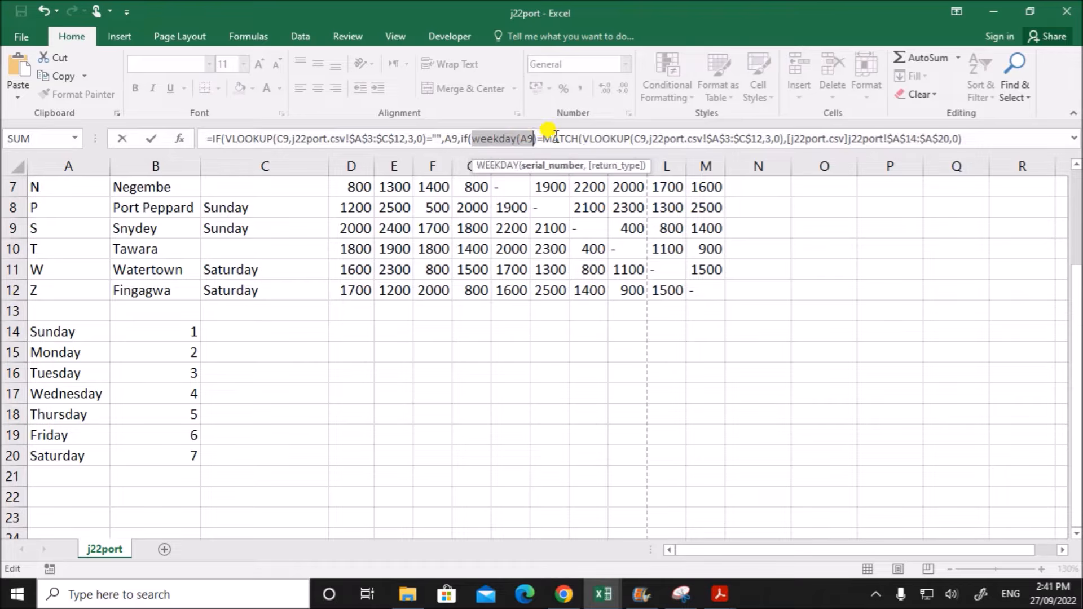
left_click(549, 138)
left_click_drag(543, 139, 946, 141)
left_click(649, 139)
left_click(954, 140)
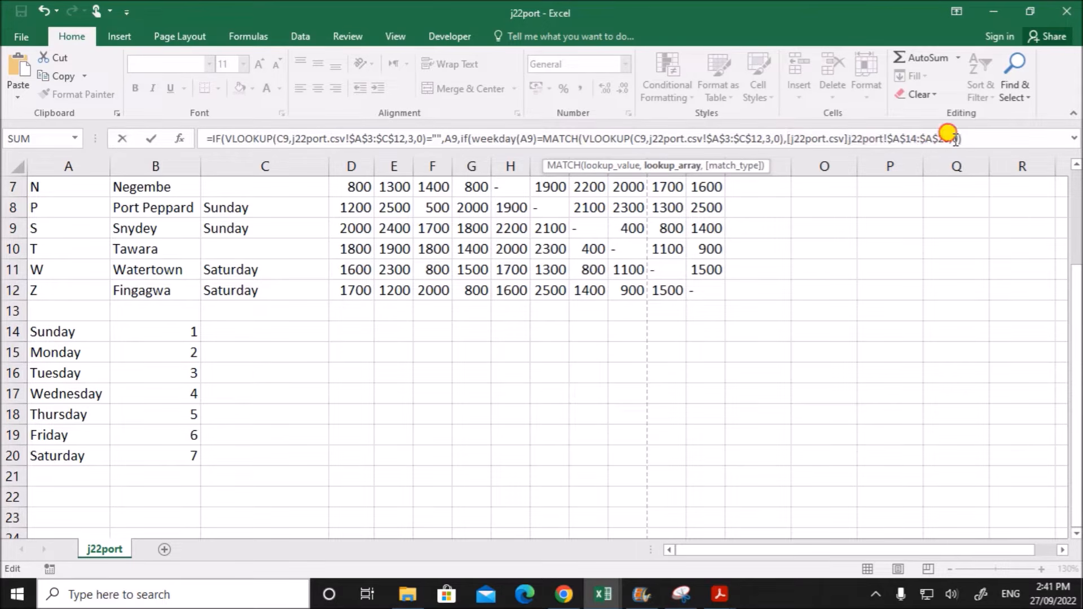
type(",0")
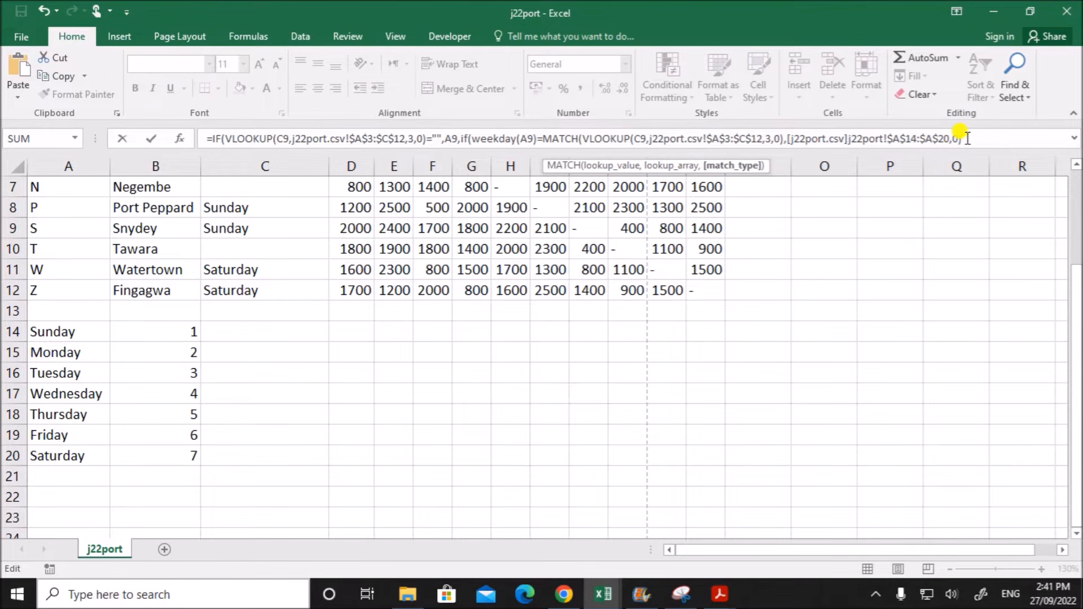
type(")")
left_click_drag(473, 139, 974, 149)
left_click(969, 137)
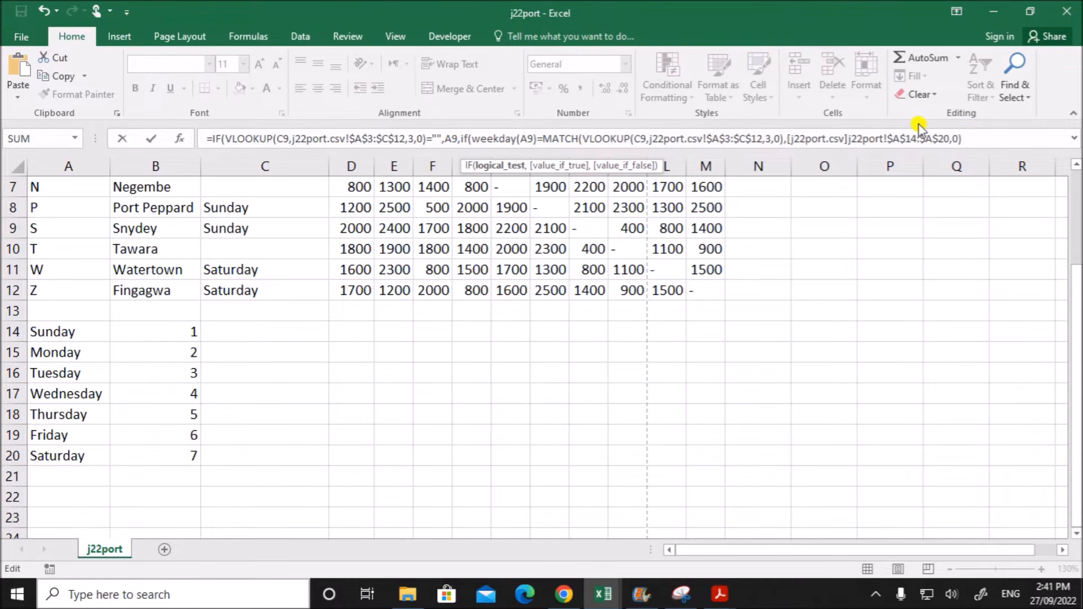
- Add A9+1 as the nested IF's value if true and A9 as its value if false, closing its bracket
type(",")
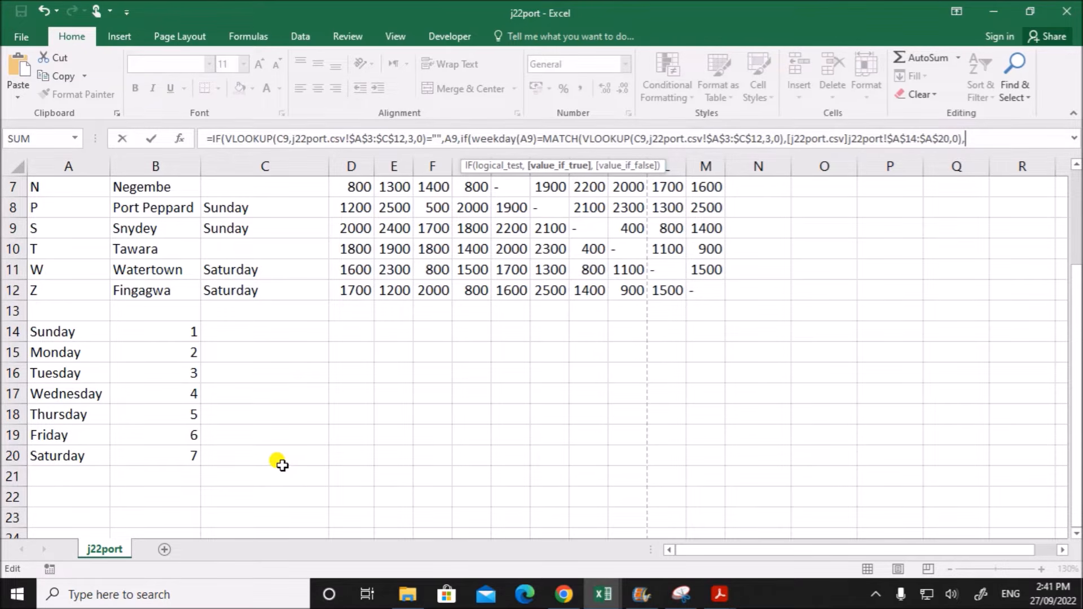
type("A")
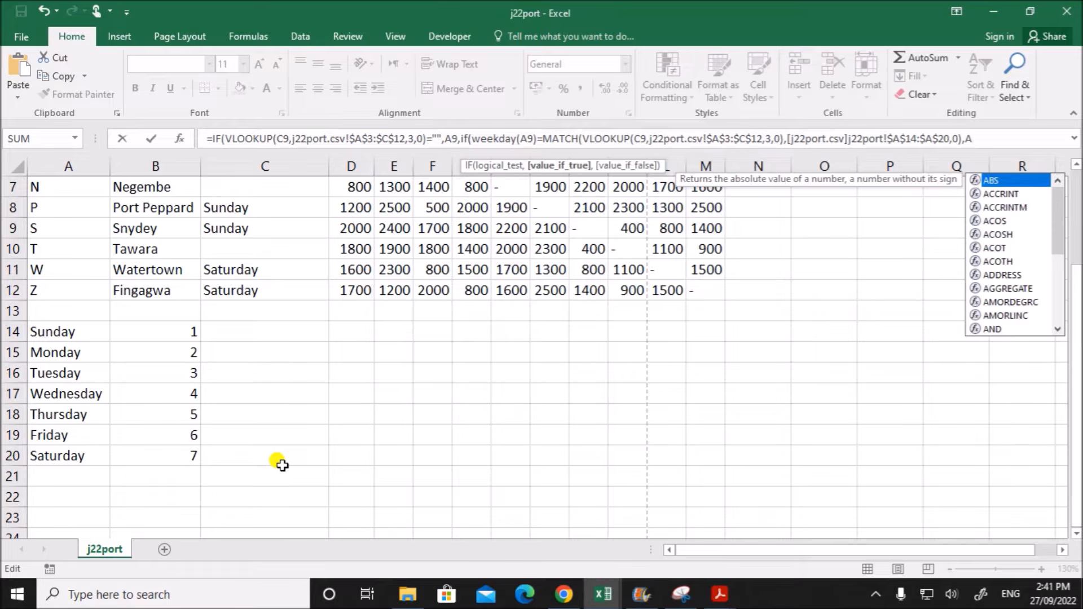
type("9+1")
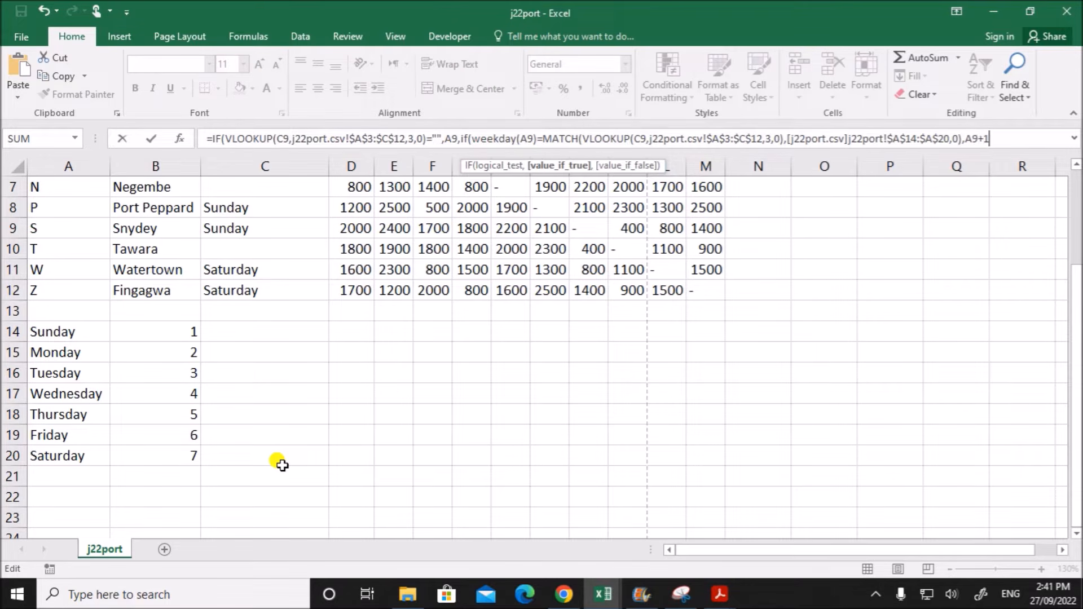
type(",")
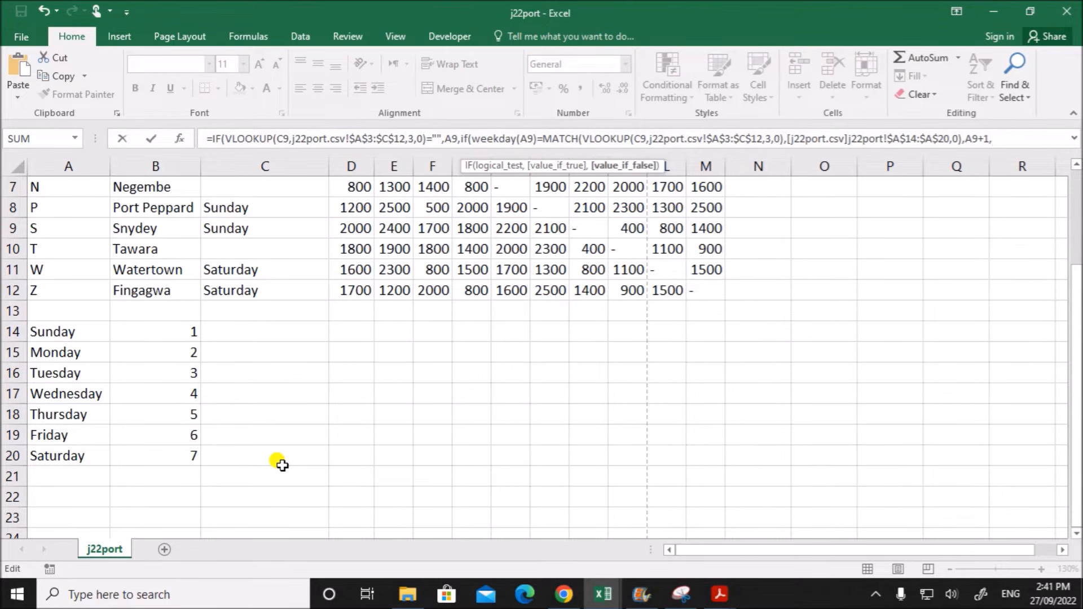
type("a9")
key("BackSpace")
key("BackSpace")
type("A9")
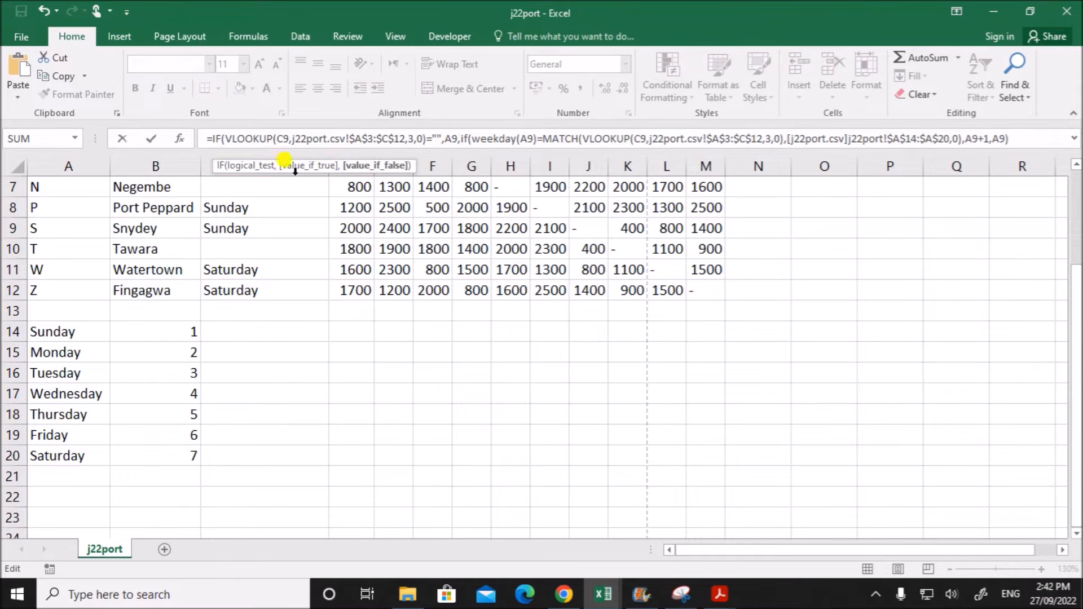
- Review B9's whole formula: the outer IF's blank test, its A9 result, and the nested IF's test and two results
left_click_drag(226, 141, 442, 139)
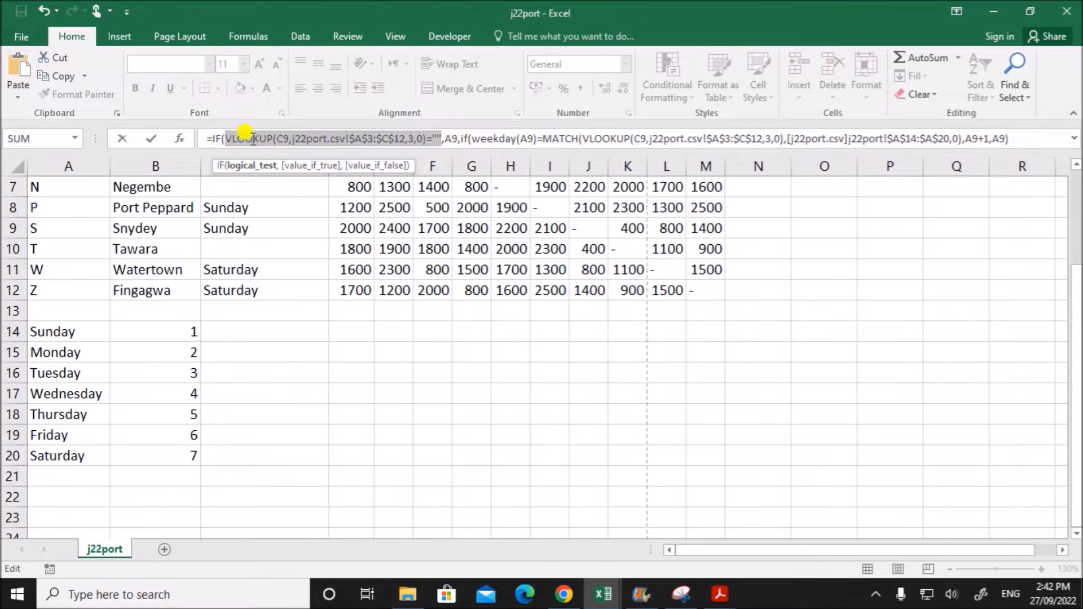
left_click_drag(441, 138, 388, 138)
left_click(449, 138)
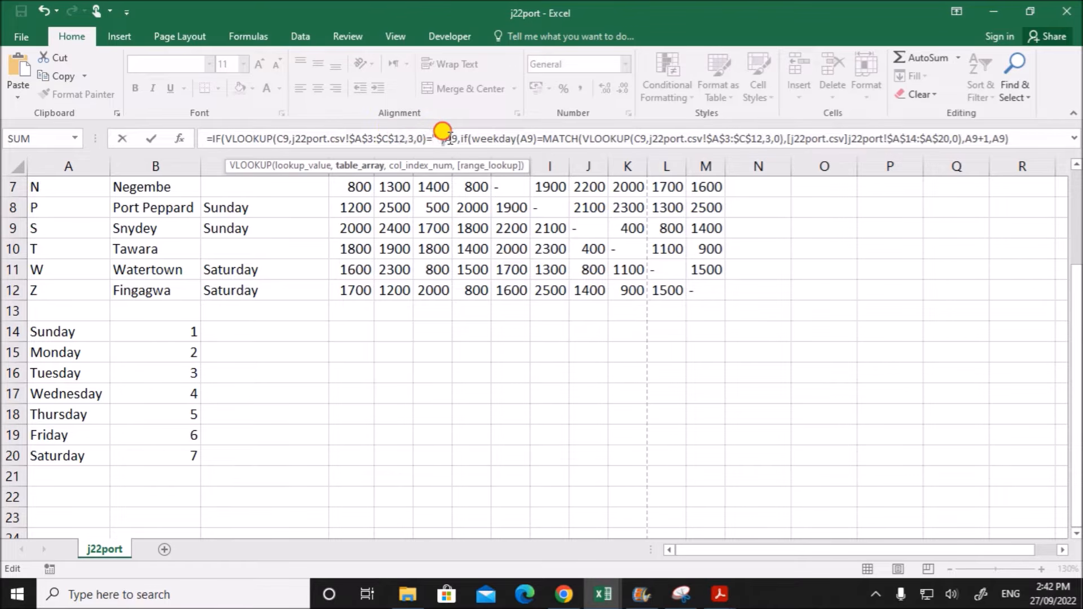
left_click_drag(458, 139, 966, 139)
left_click(470, 139)
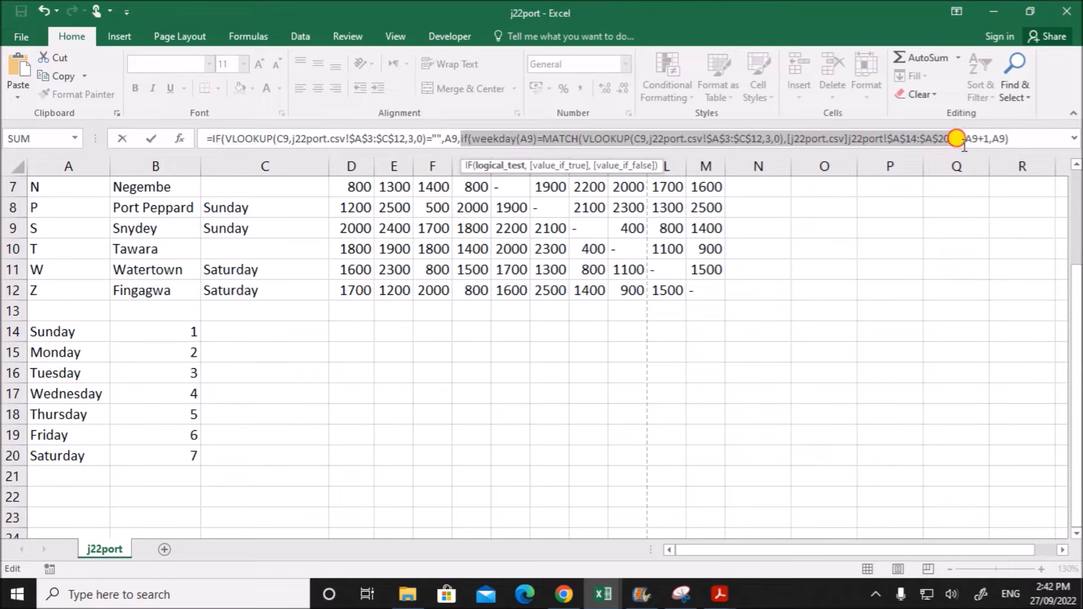
left_click_drag(965, 145, 966, 142)
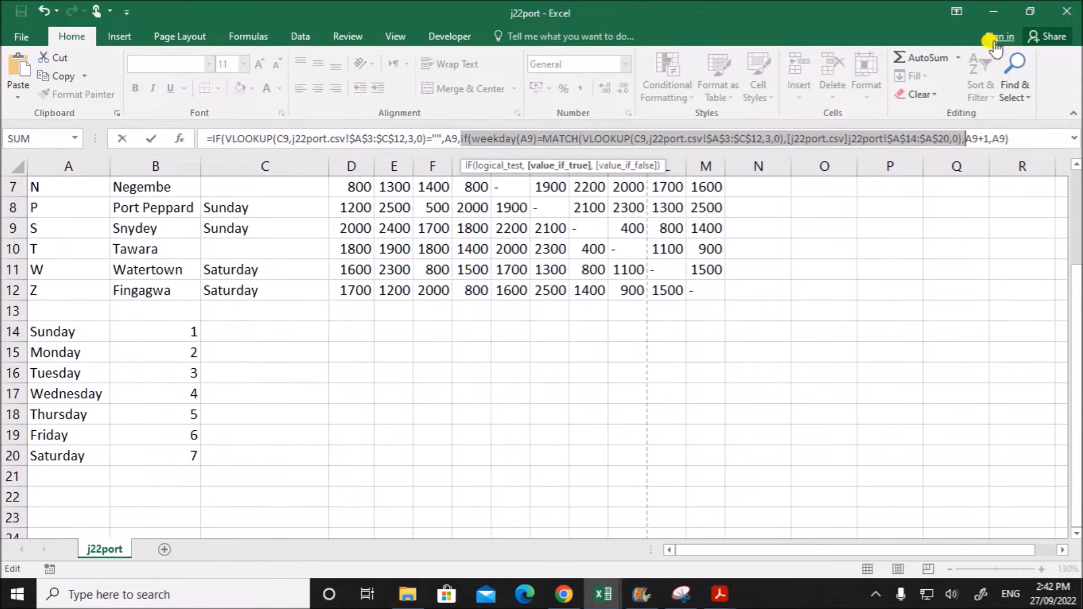
left_click_drag(963, 141, 991, 141)
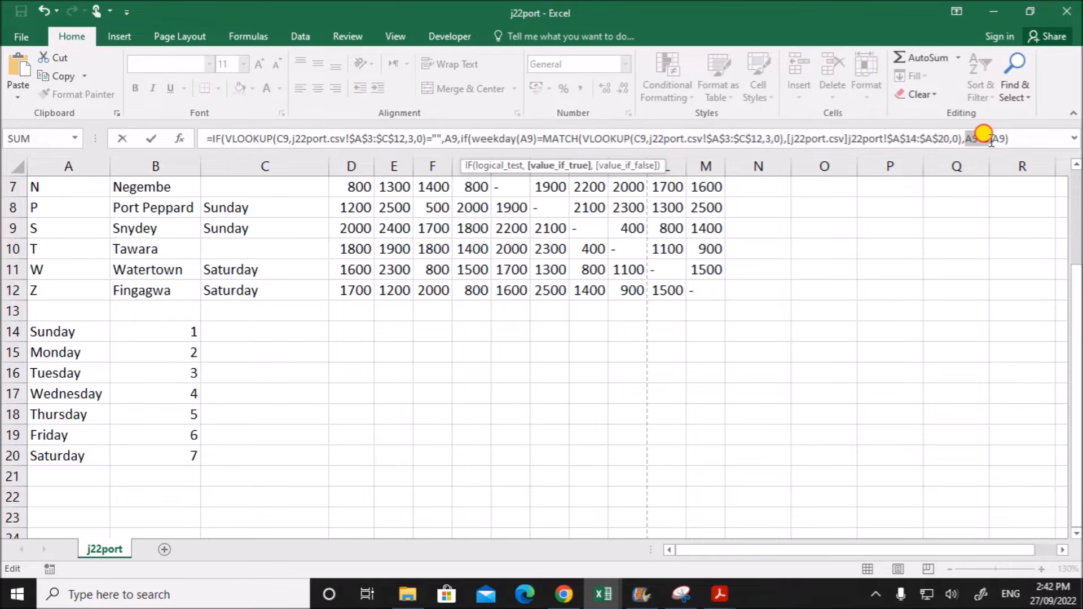
left_click(996, 139)
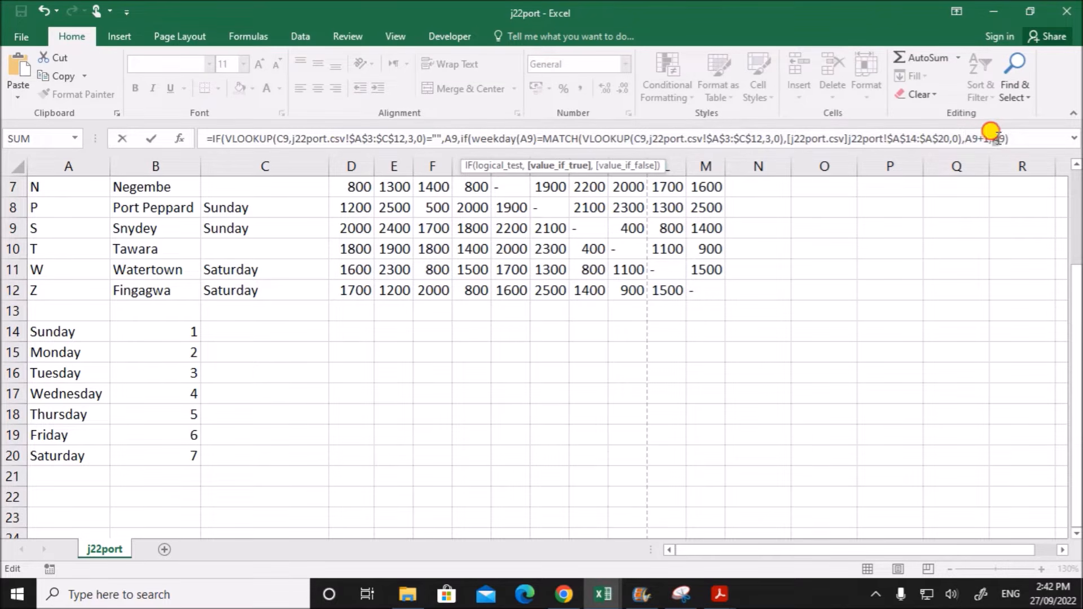
left_click_drag(1004, 139, 1006, 139)
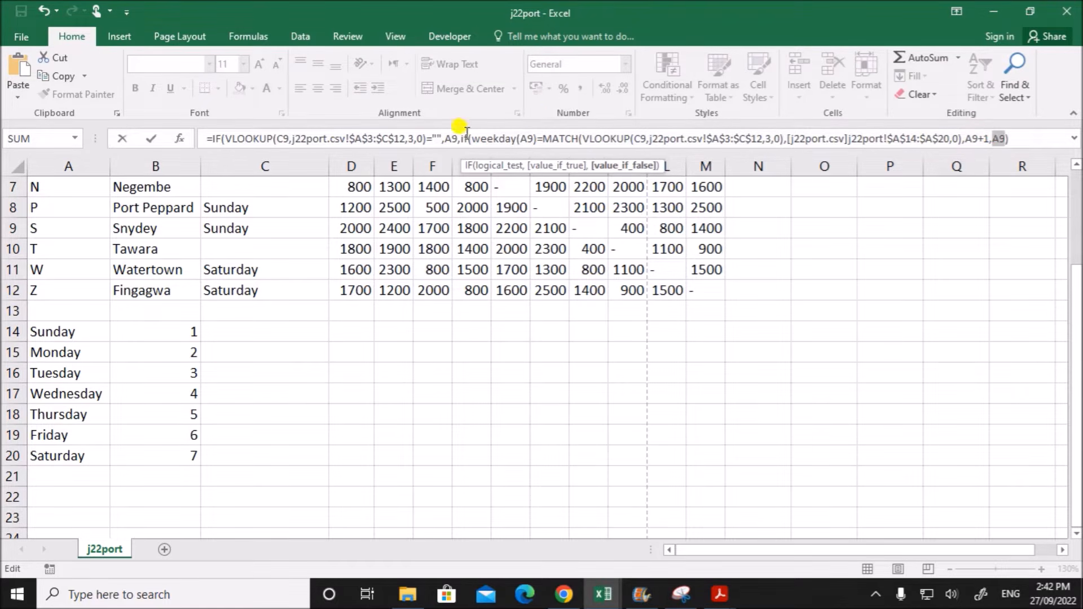
left_click_drag(464, 139, 1013, 139)
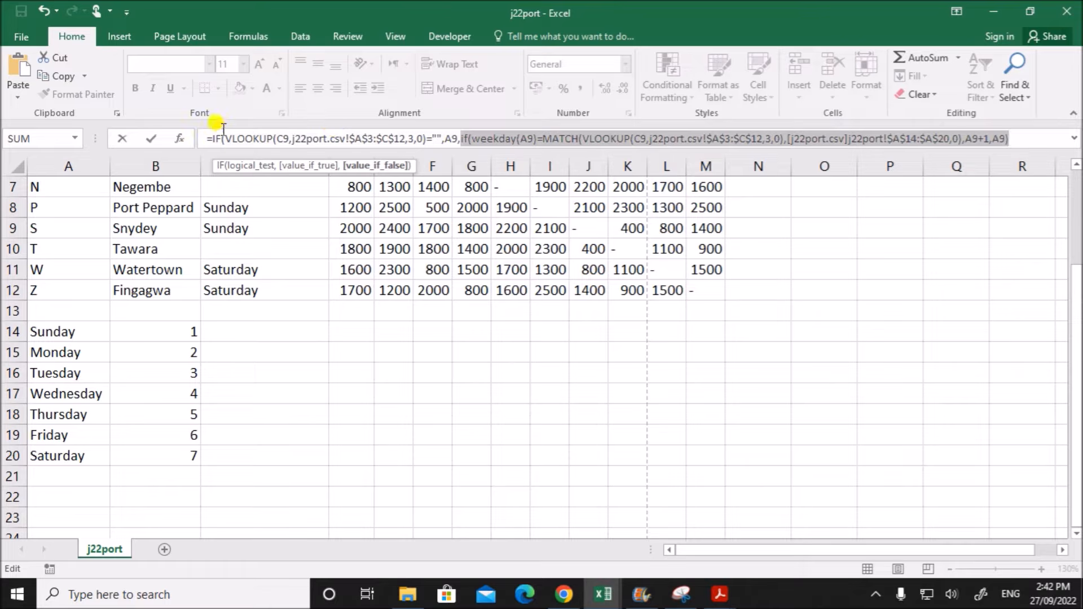
- Add the outer IF's closing bracket, enter the formula in B9 and check it in the cell
left_click(1028, 139)
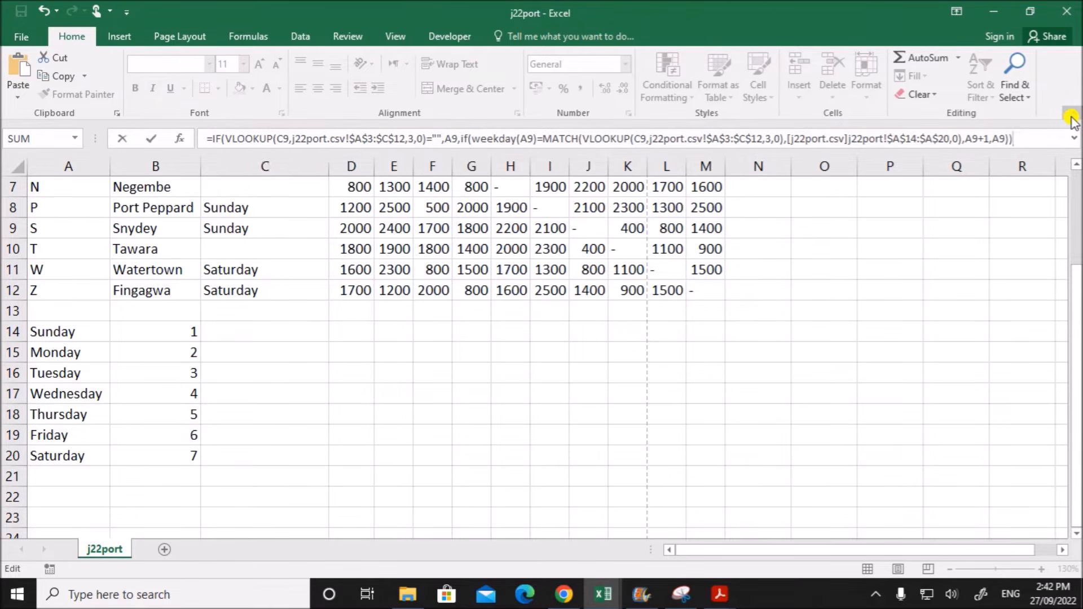
key("Return")
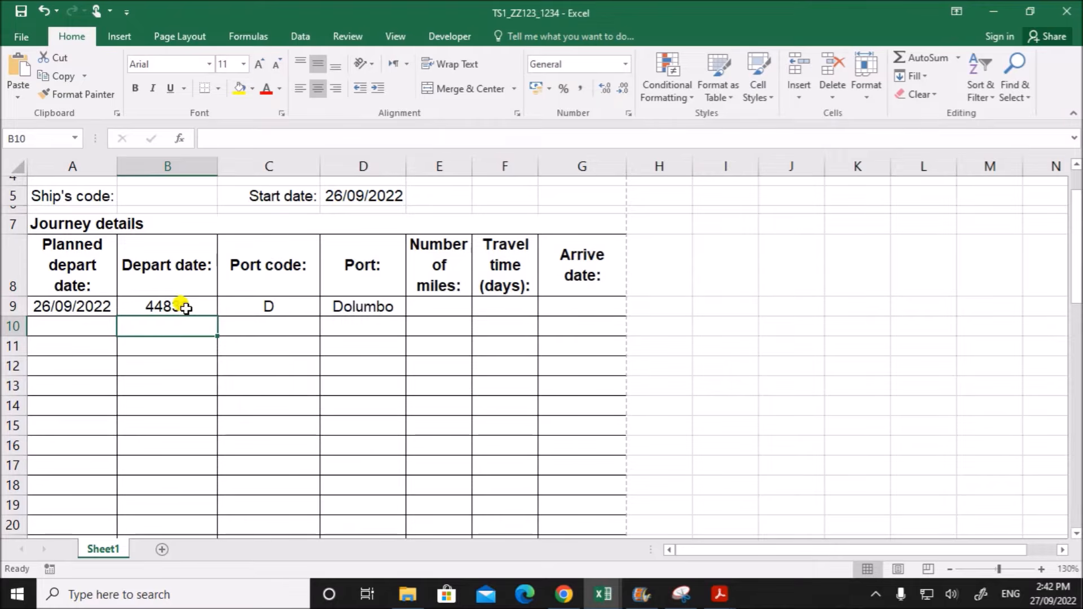
left_click(187, 307)
double_click(186, 306)
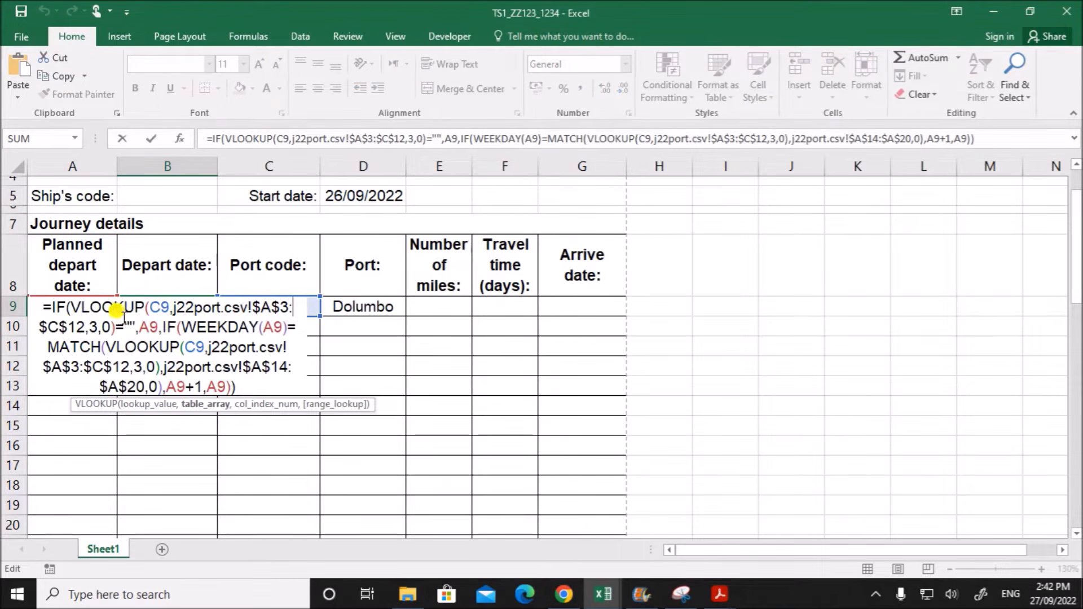
key("Escape")
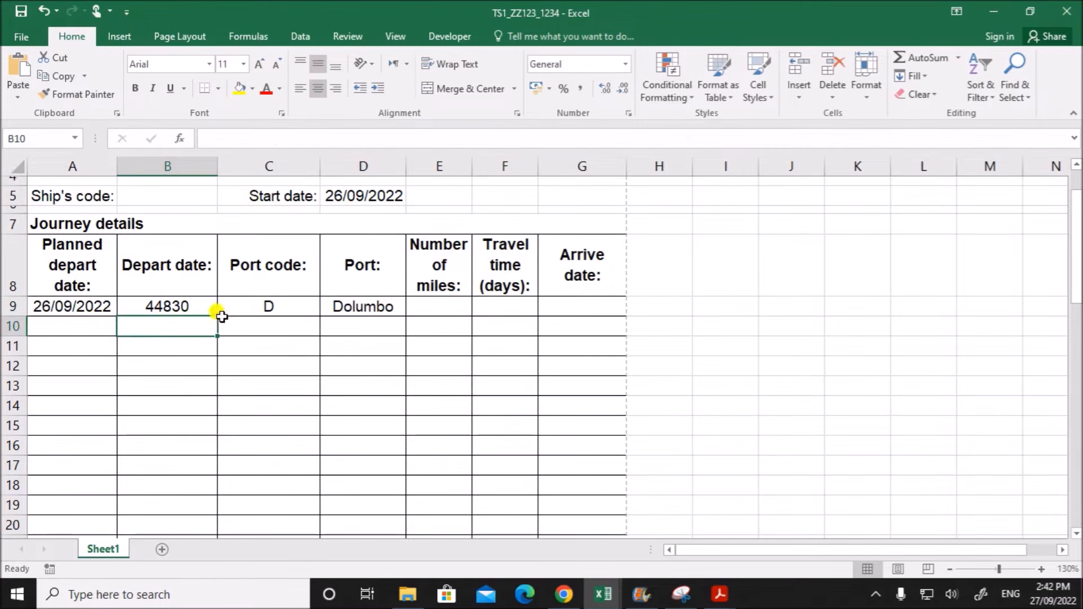
- Format the depart date in B9 as a Date of type *14/03/2012 with the English (United Kingdom) locale
right_click(195, 308)
left_click(254, 505)
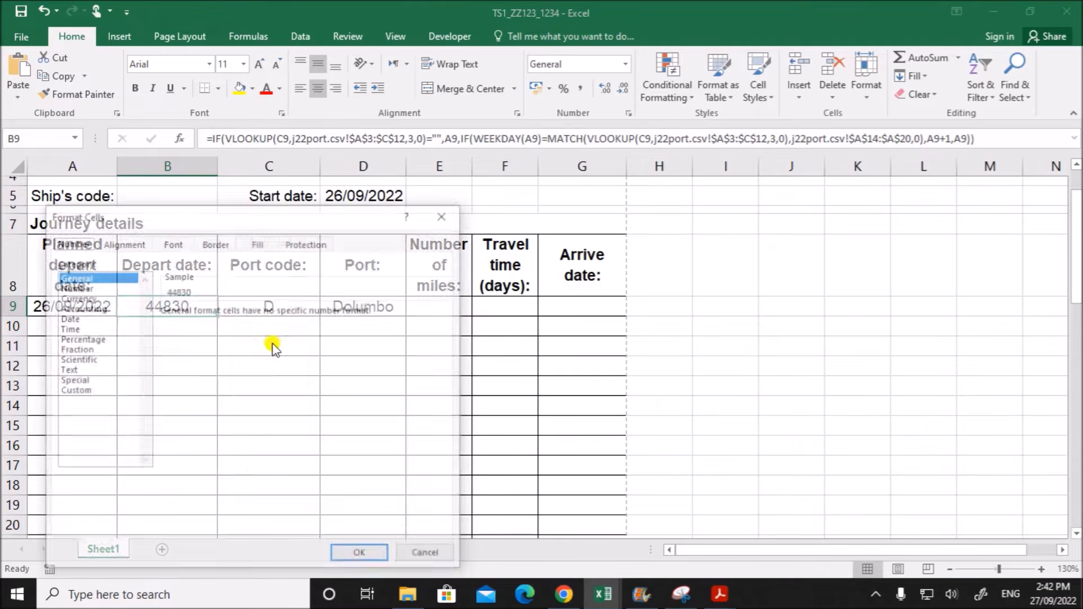
left_click(71, 319)
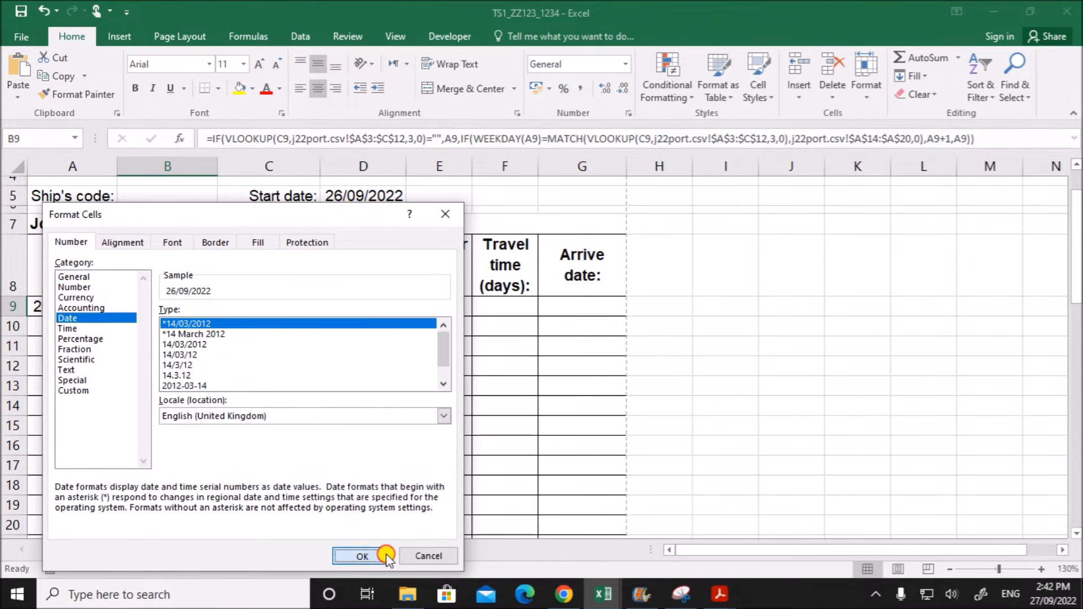
left_click(362, 555)
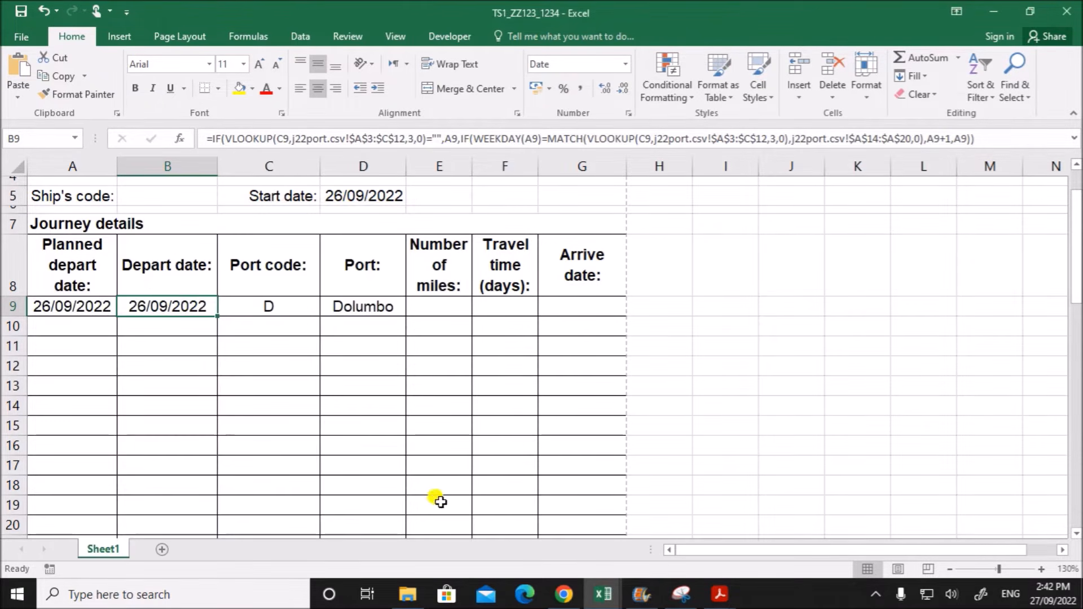
left_click(739, 336)
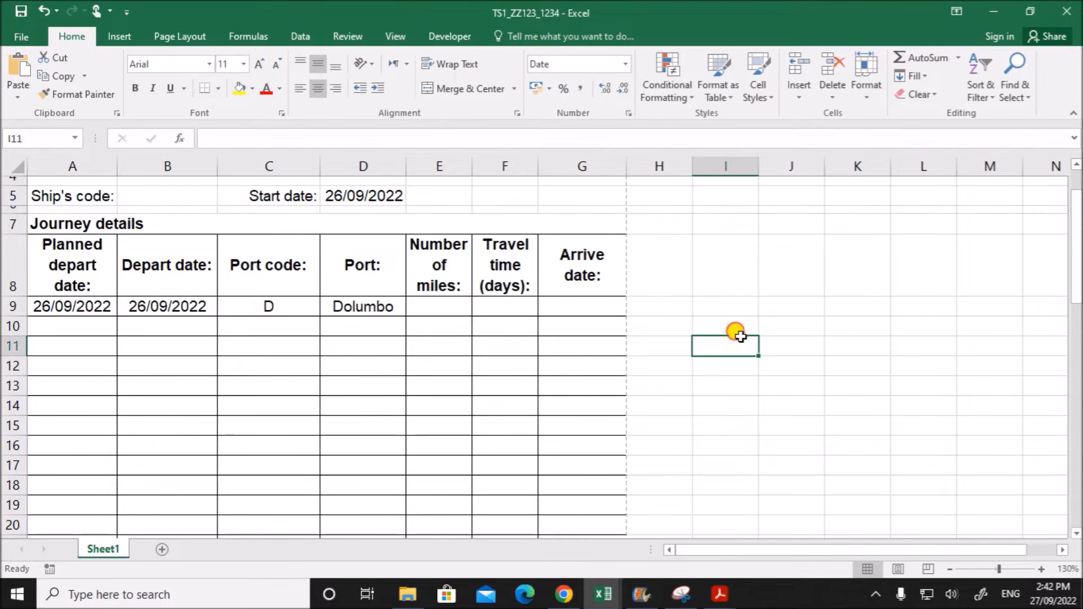
- Check the formulas in B9 and A9, and look up the planned depart date's weekday in the system calendar
double_click(140, 306)
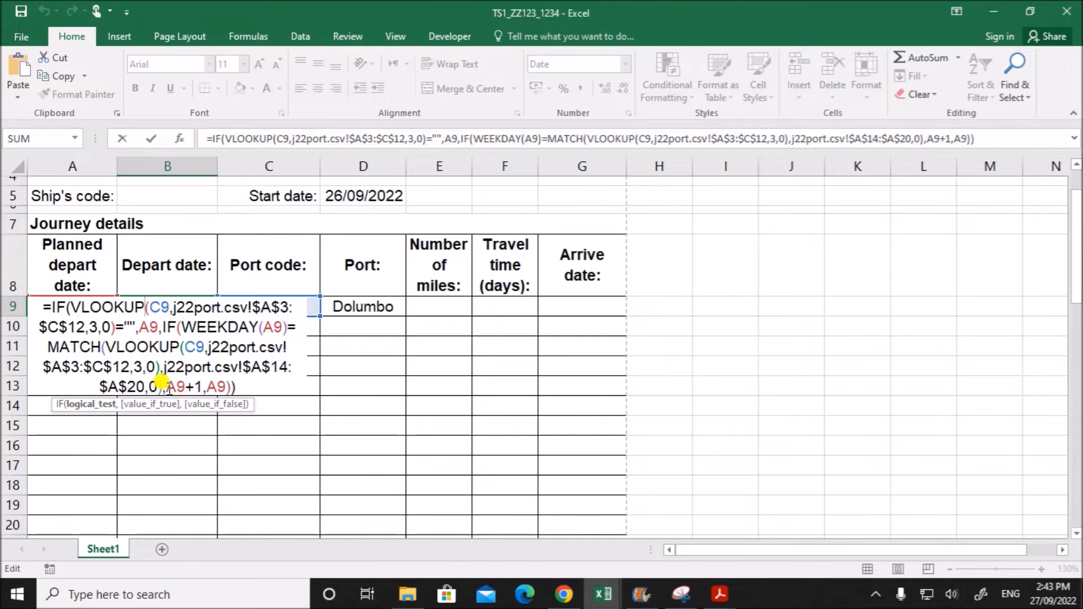
key("Return")
left_click(68, 307)
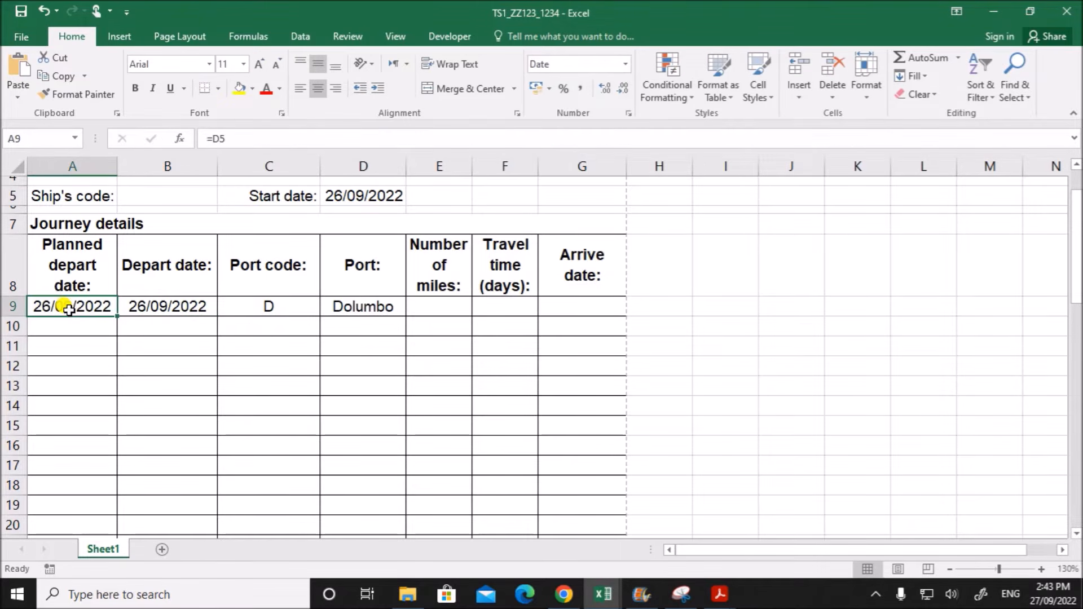
double_click(68, 307)
key("Return")
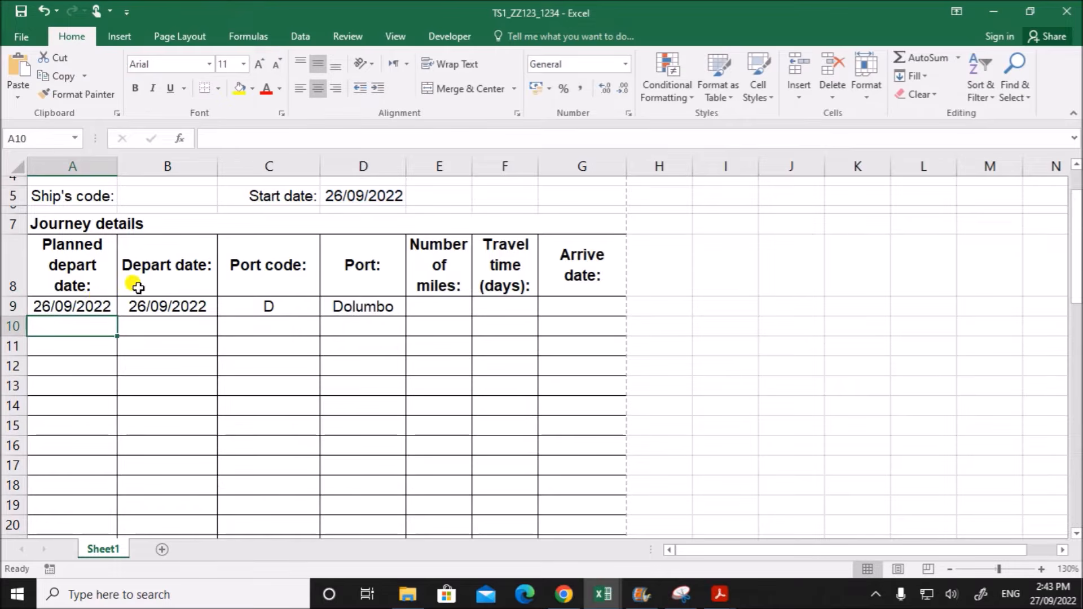
left_click(90, 305)
left_click(1052, 594)
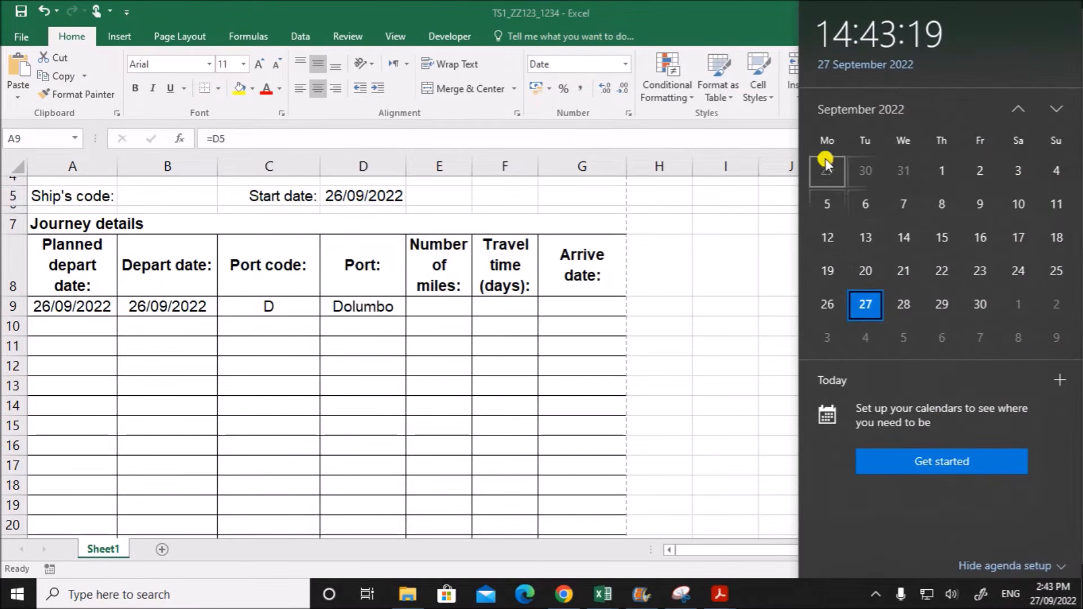
left_click(150, 305)
left_click(150, 305)
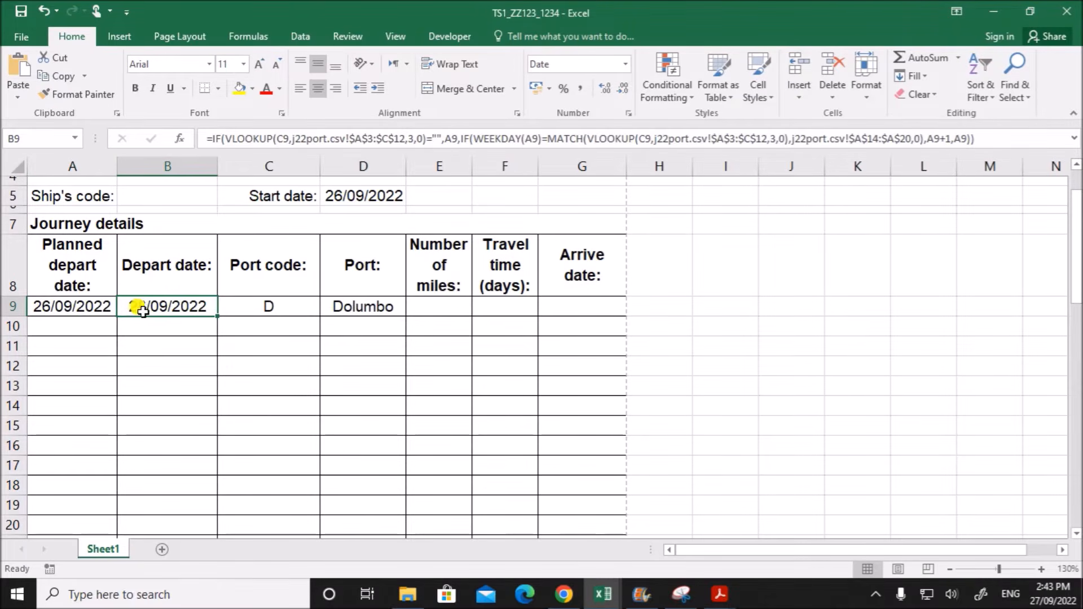
- Check row 9's depart dates and port code, and look up port D's customs closing day in the j22port workbook
left_click(80, 305)
left_click(167, 307)
left_click(271, 305)
left_click(602, 597)
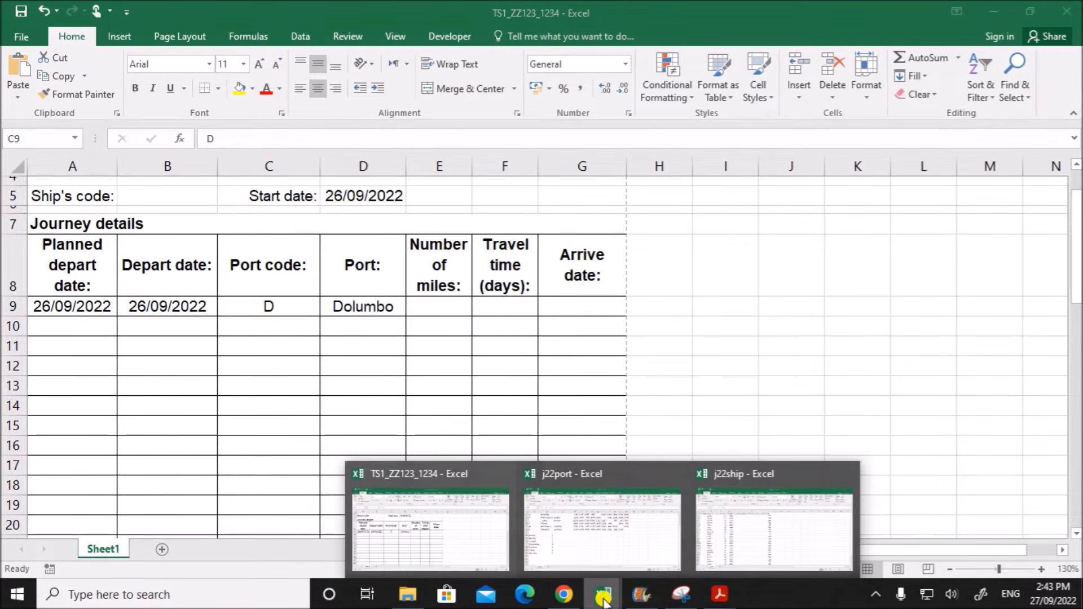
left_click(598, 510)
scroll(361, 389, "up", 2)
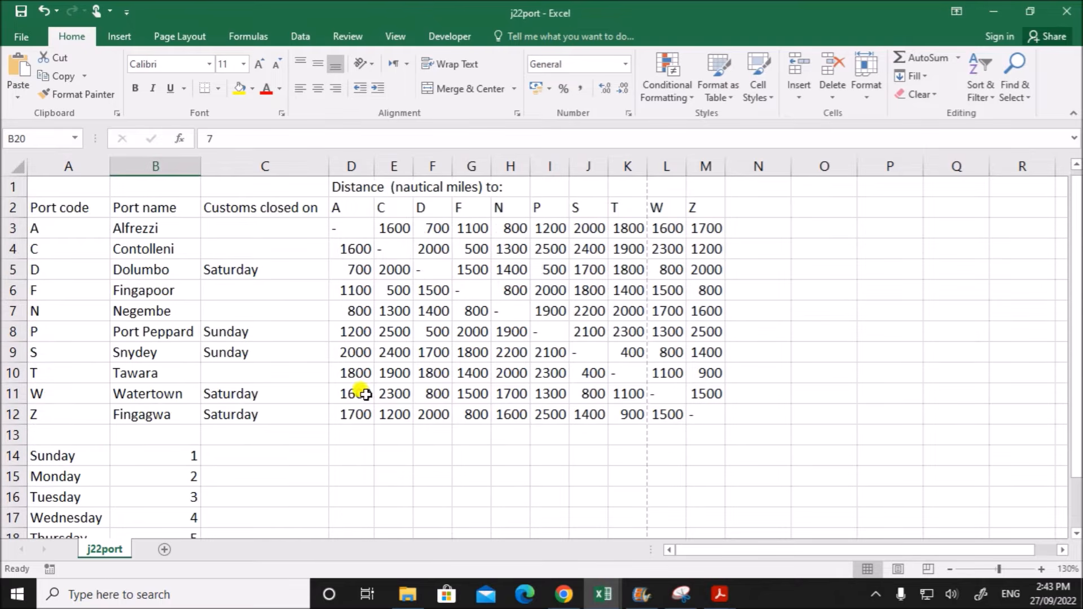
left_click(249, 274)
left_click(606, 597)
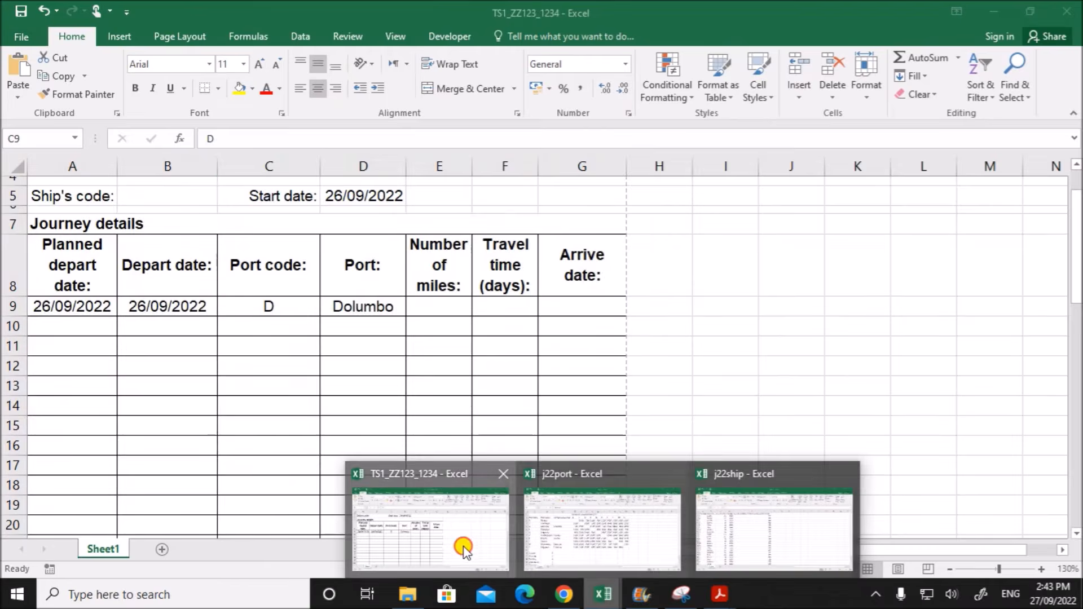
left_click(464, 550)
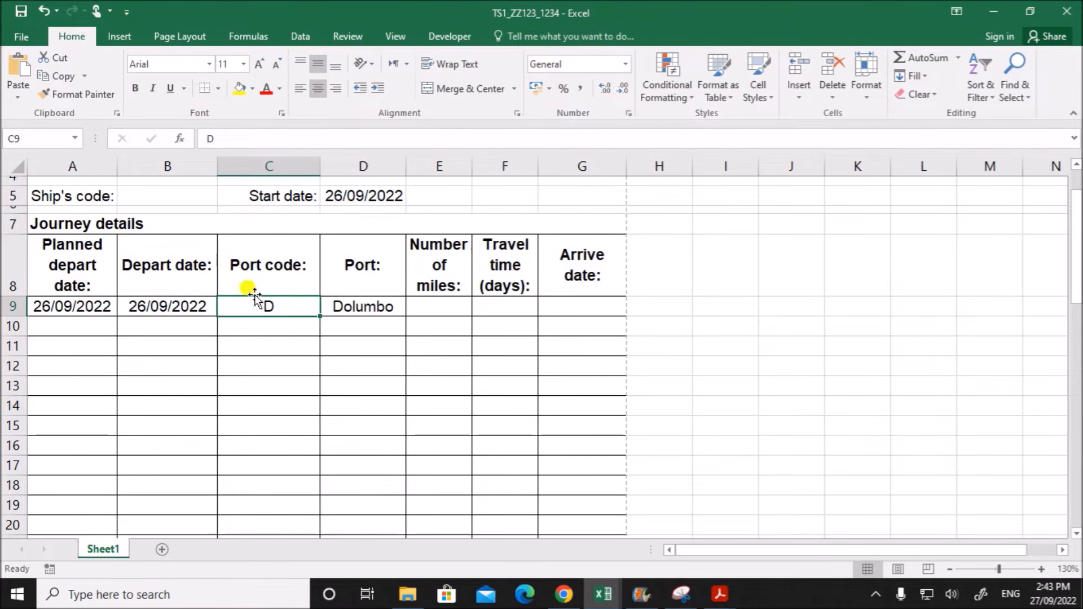
- Consult the system calendar, set the start date in D5 to 24/09/2022, and check the depart date in B9
left_click(1044, 598)
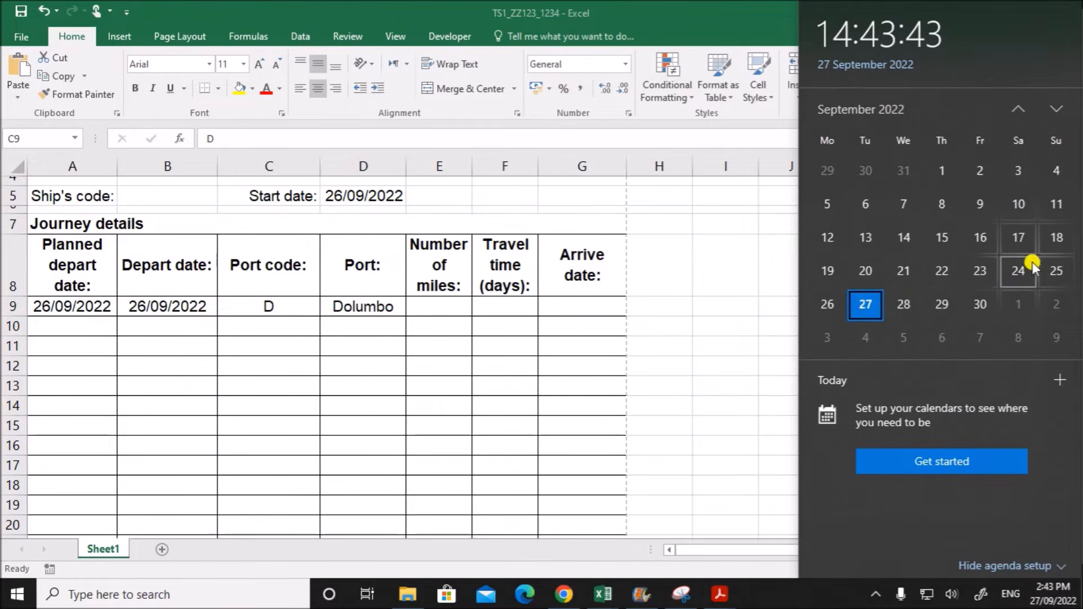
left_click(328, 196)
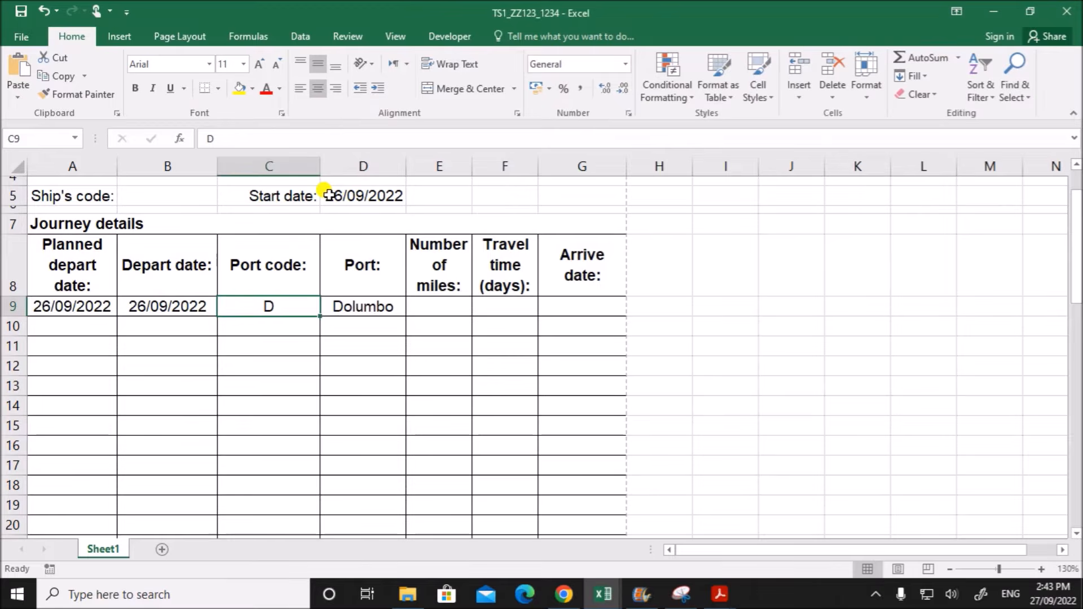
left_click(328, 194)
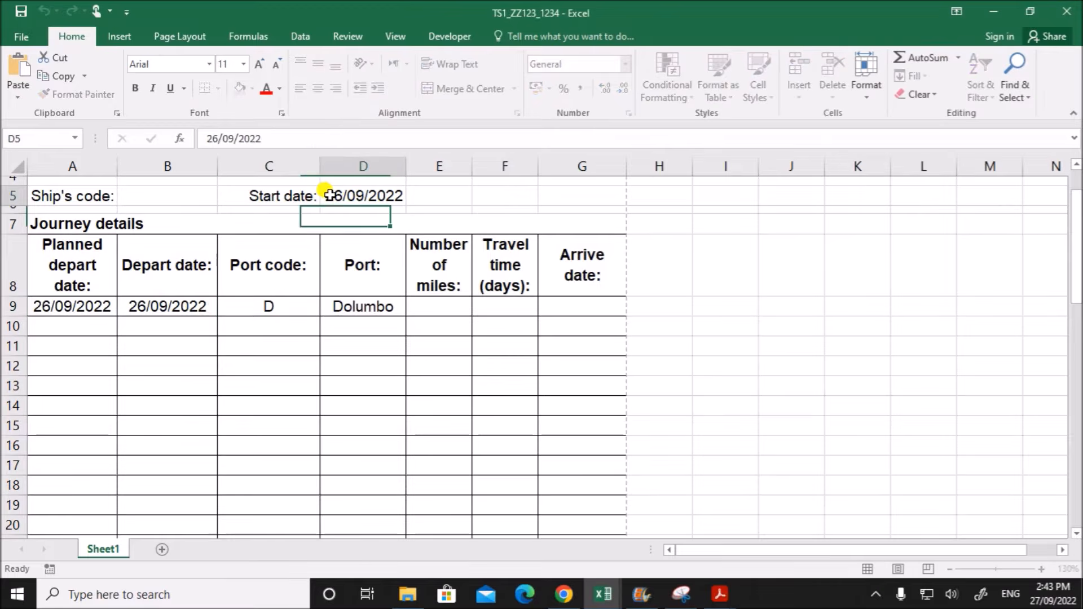
left_click(216, 140)
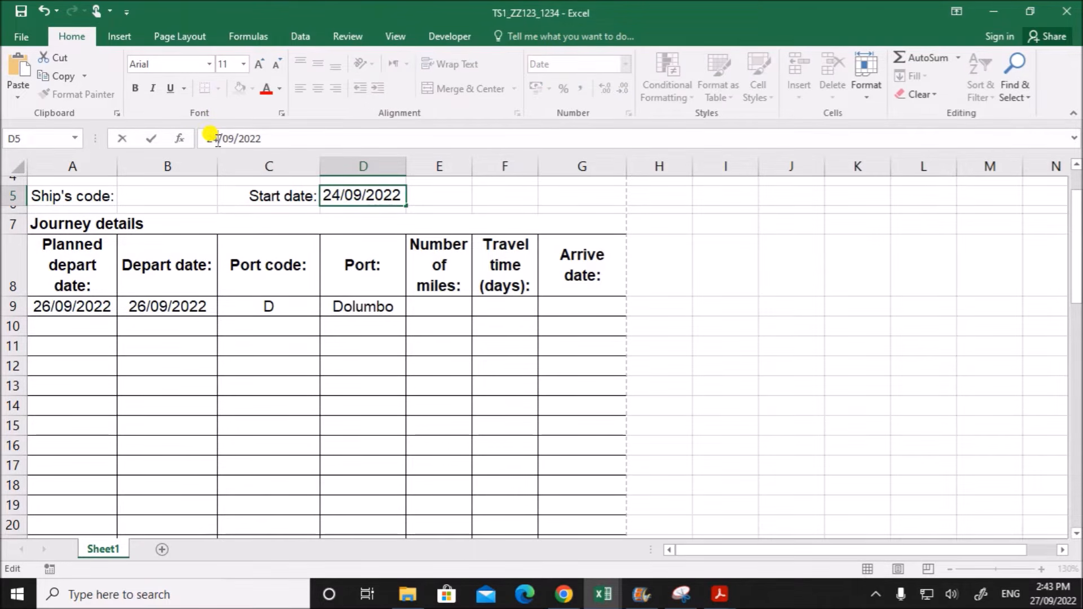
key("Return")
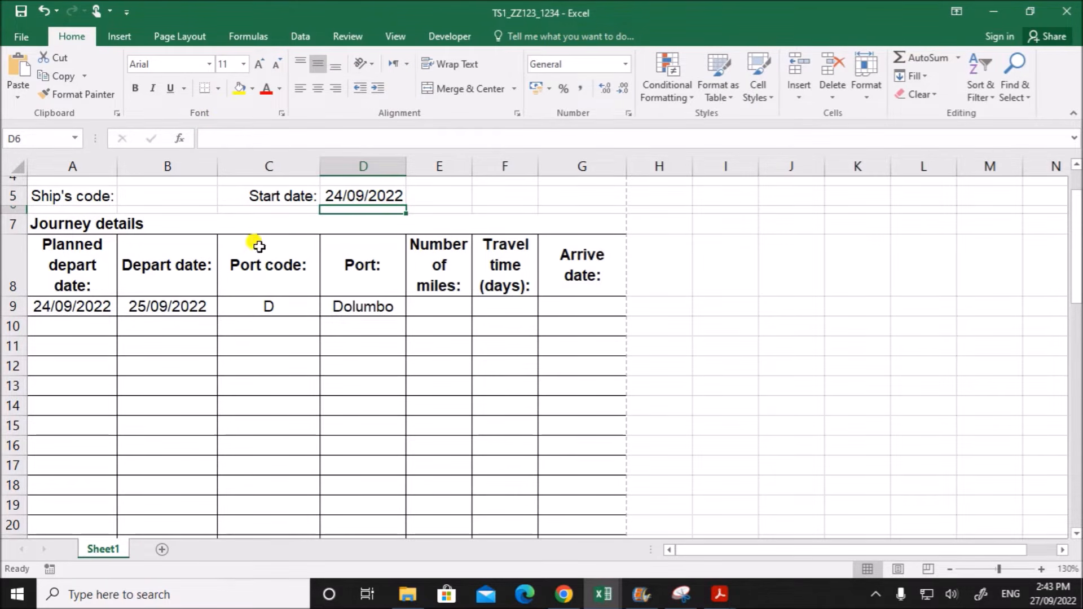
left_click(141, 305)
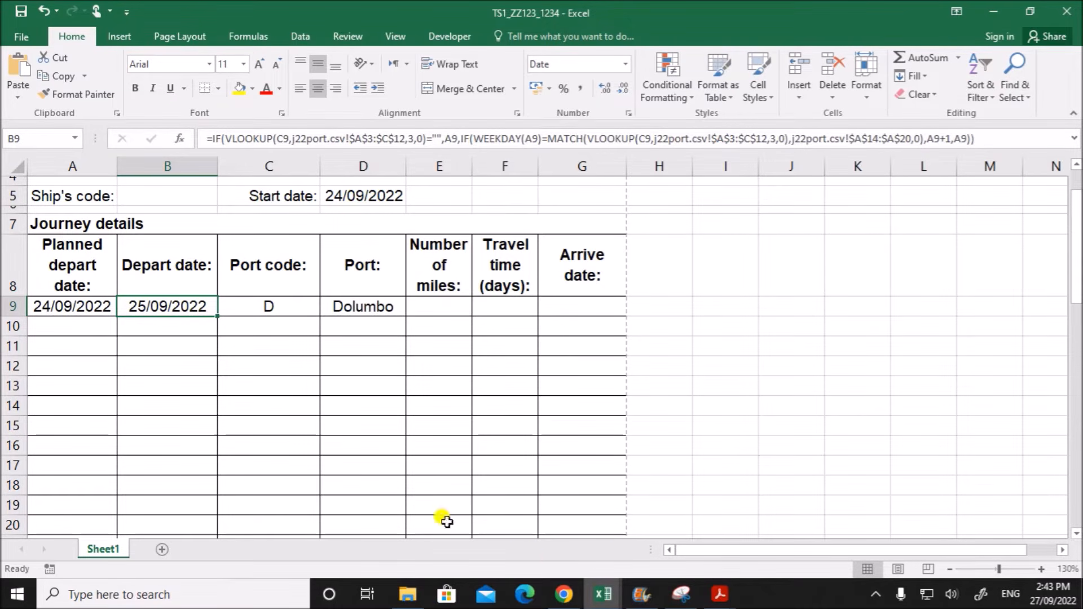
- Copy B9's whole formula into a new Notepad document and widen the Notepad window
double_click(197, 307)
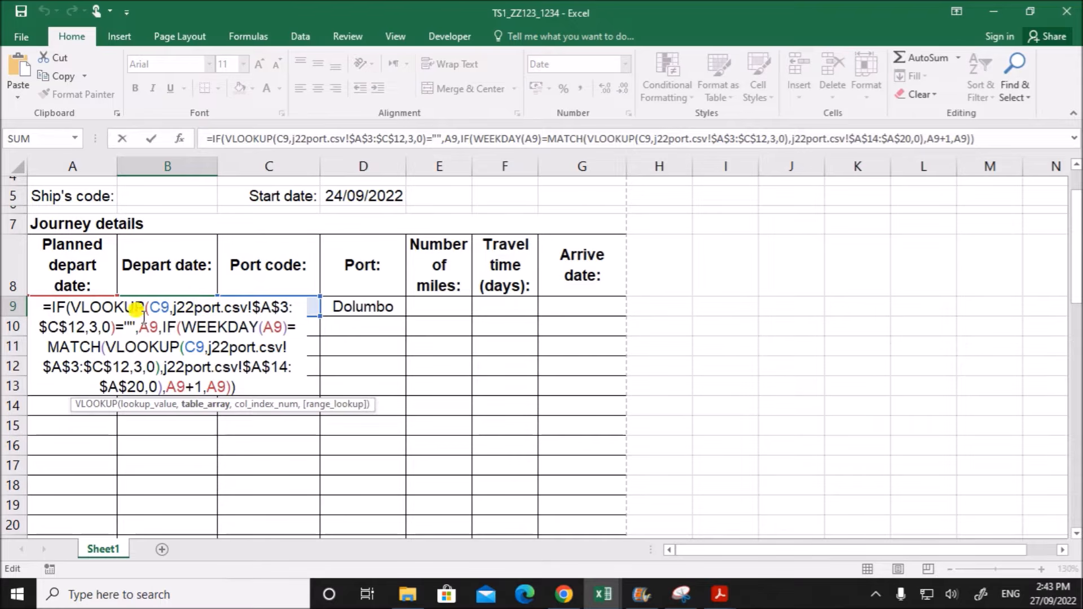
left_click_drag(40, 307, 239, 386)
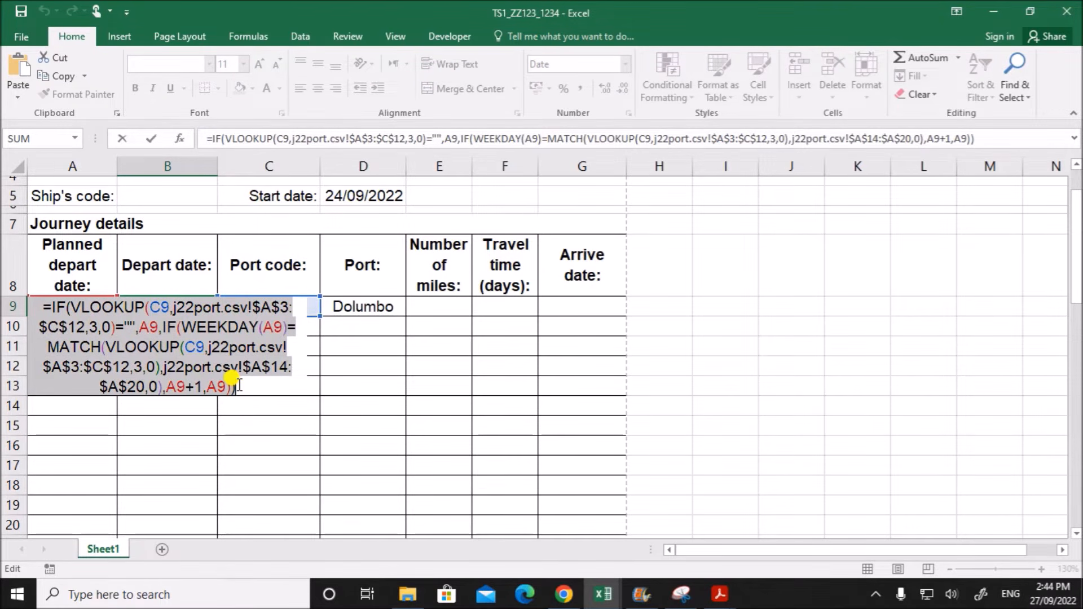
left_click(220, 594)
type("n")
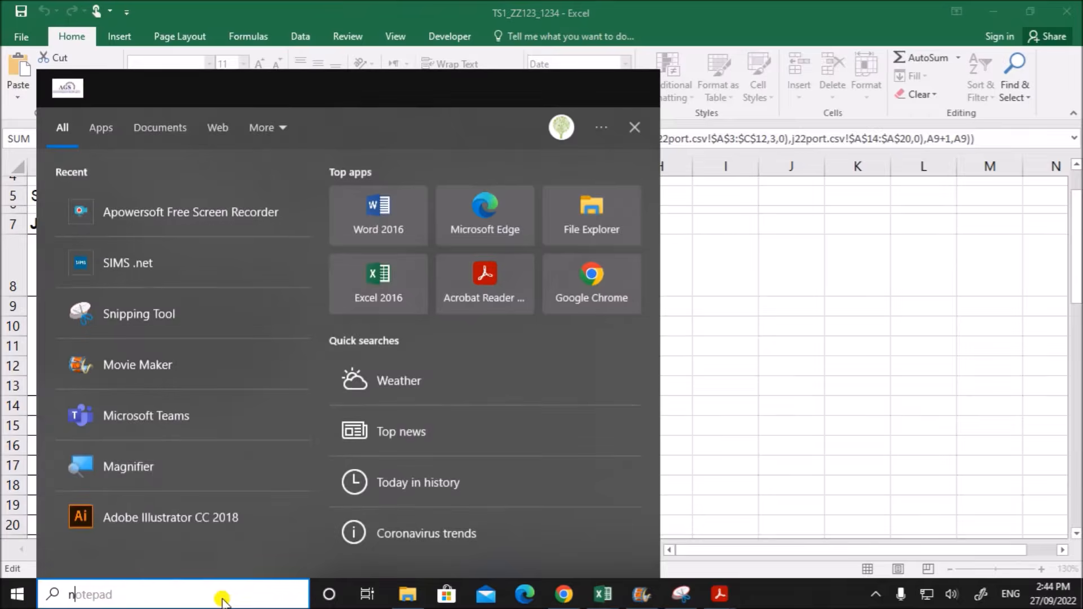
type("ot")
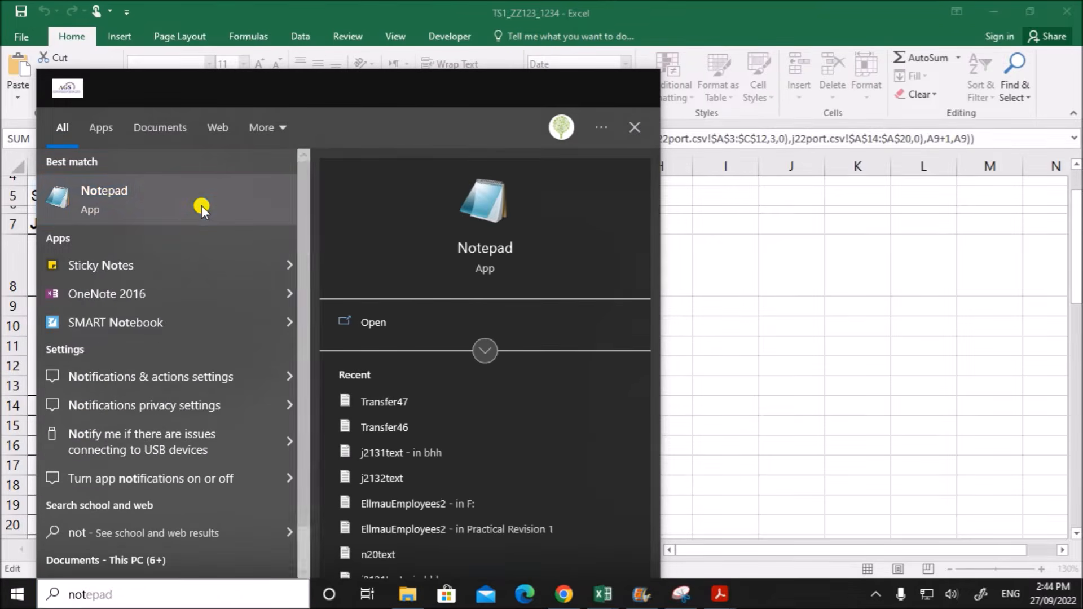
left_click(202, 205)
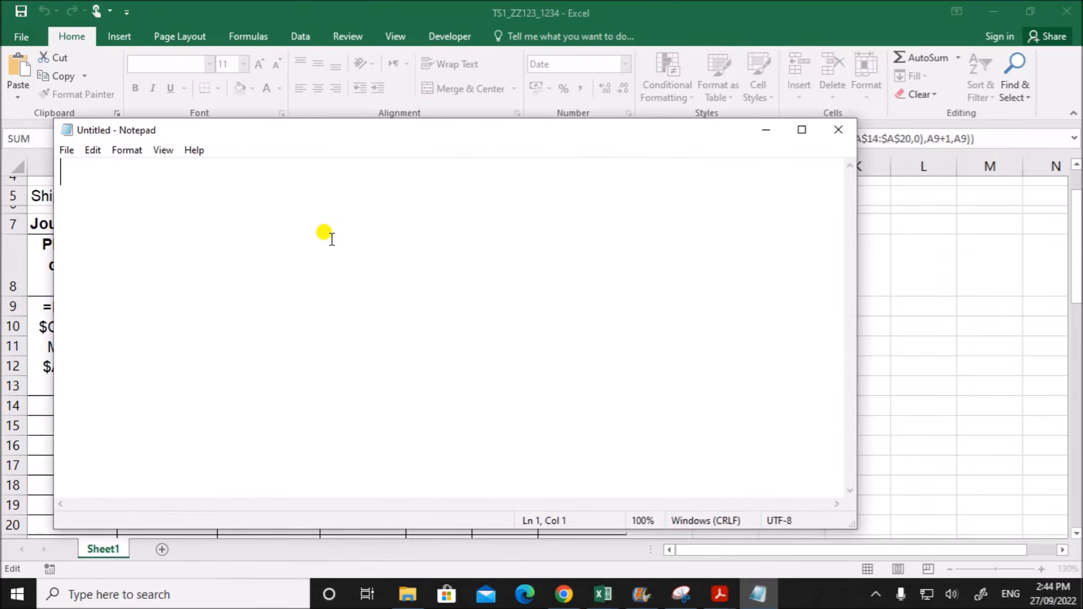
key("ctrl+v")
left_click_drag(856, 243, 1074, 250)
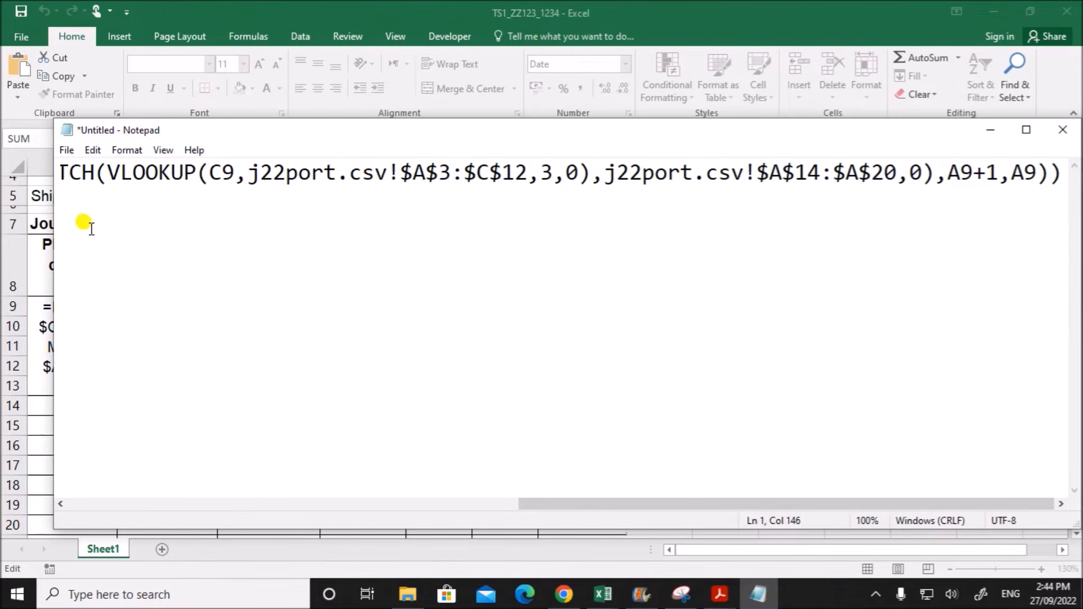
- Set the Notepad font size to 18
left_click(93, 147)
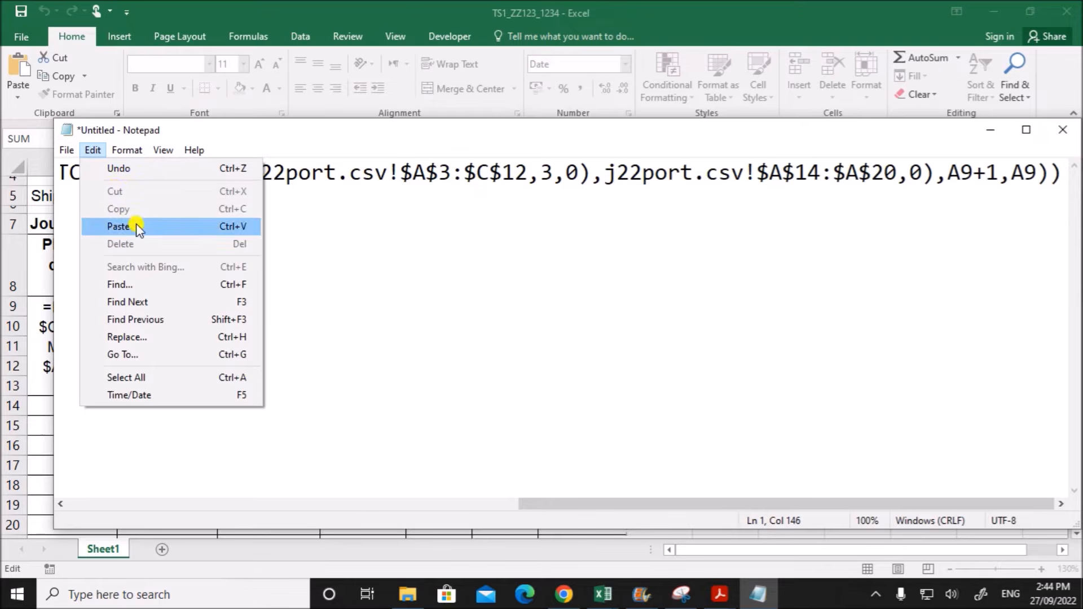
mouse_move(126, 151)
left_click(141, 186)
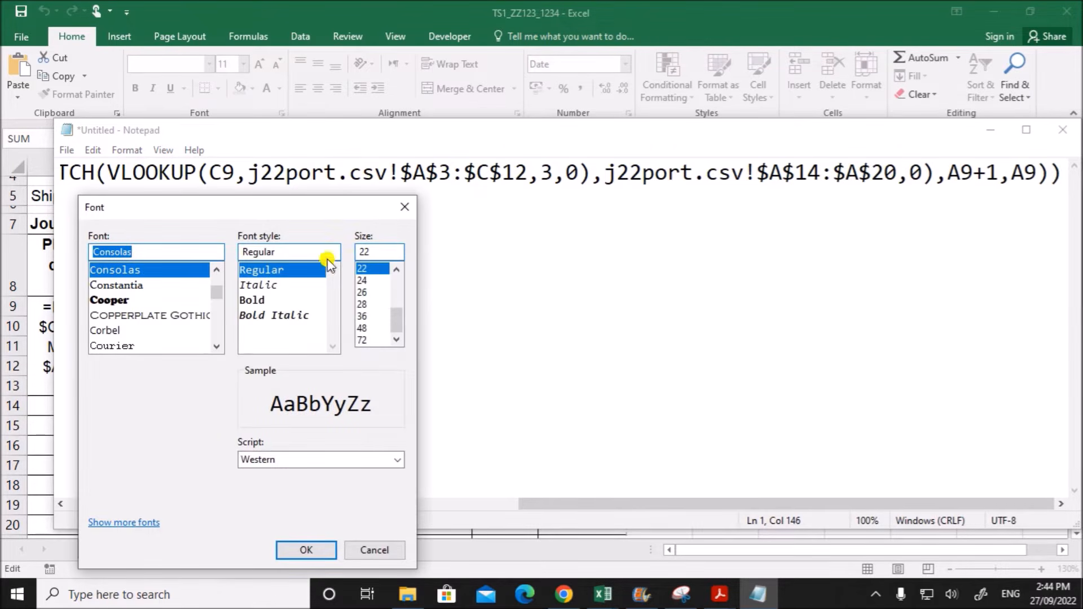
scroll(391, 321, "up", 1)
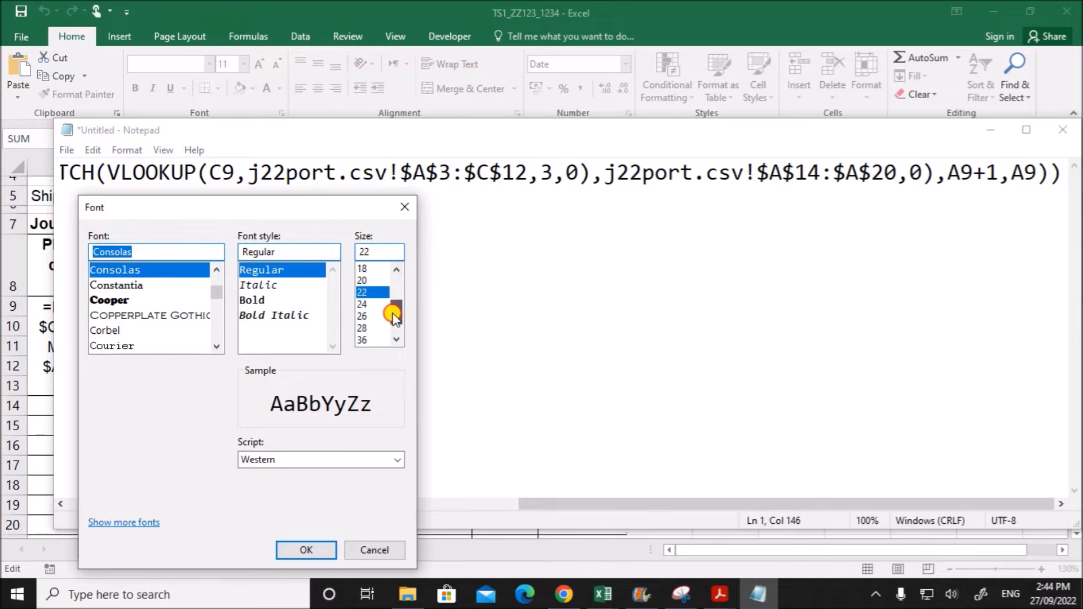
left_click(364, 271)
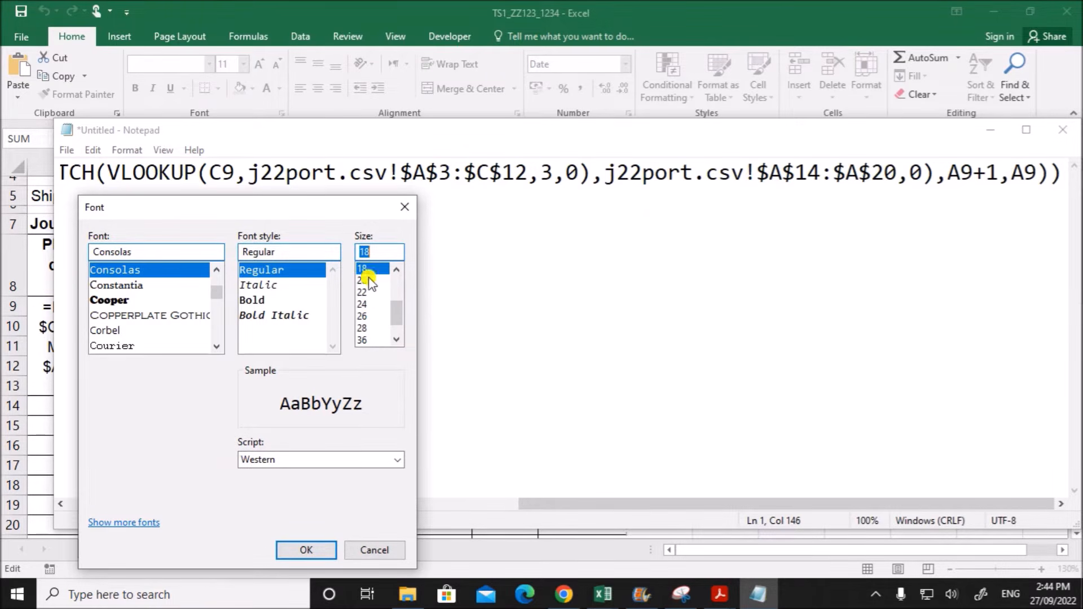
left_click(314, 547)
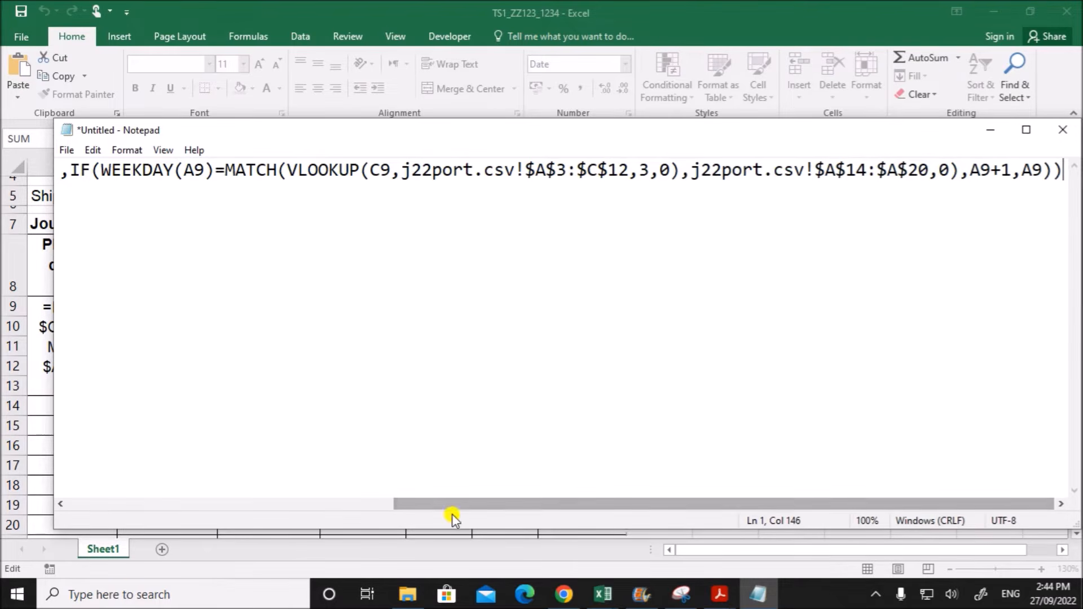
- Split the formula in Notepad after the outer IF's A9 result, placing the nested IF indented on a second line
left_click_drag(452, 507, 118, 477)
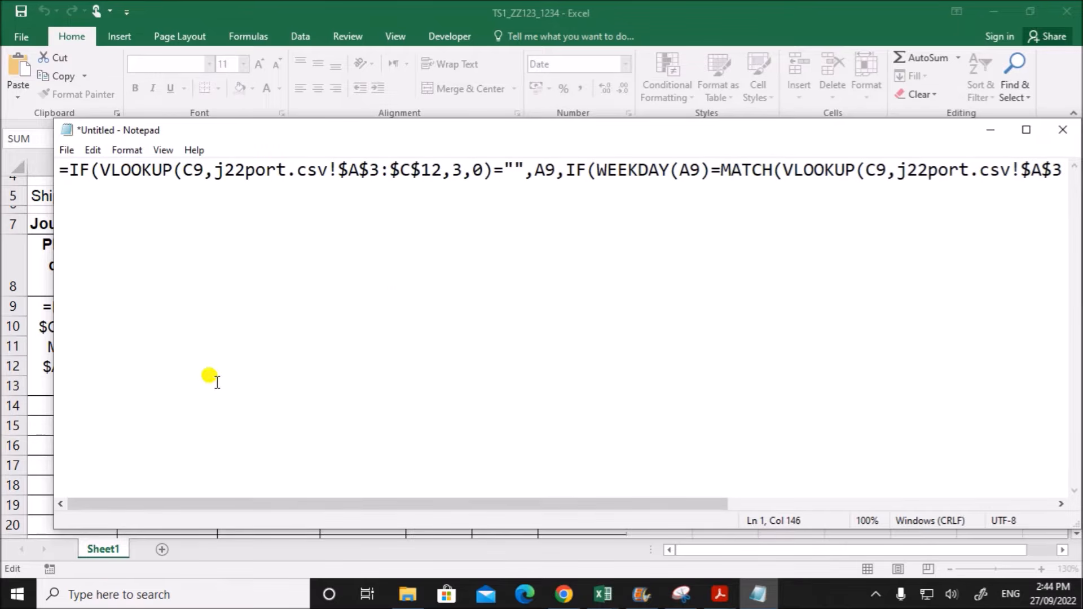
key("Return")
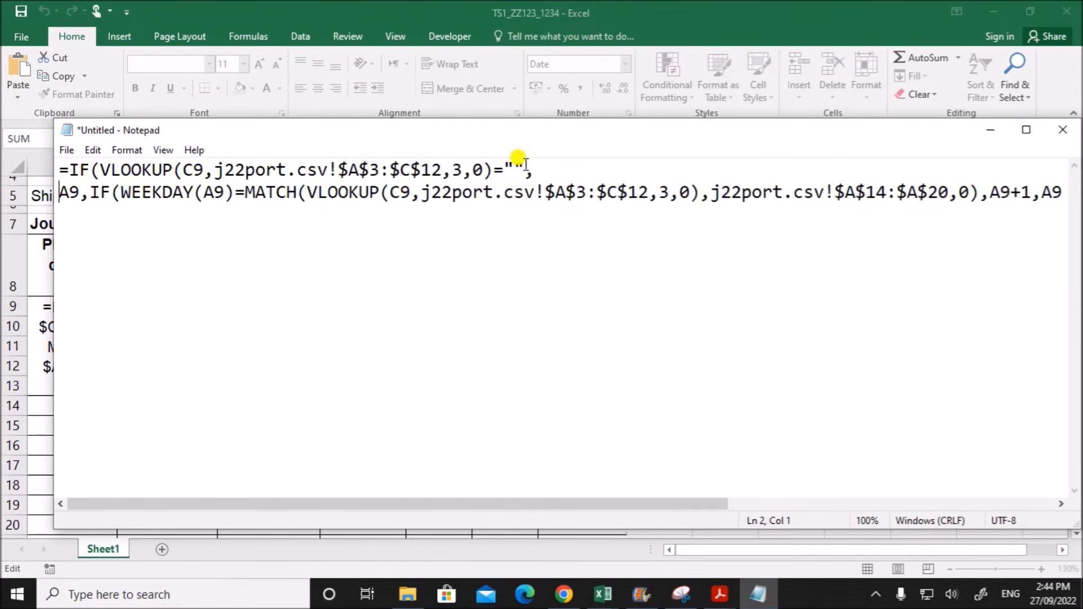
key("Delete")
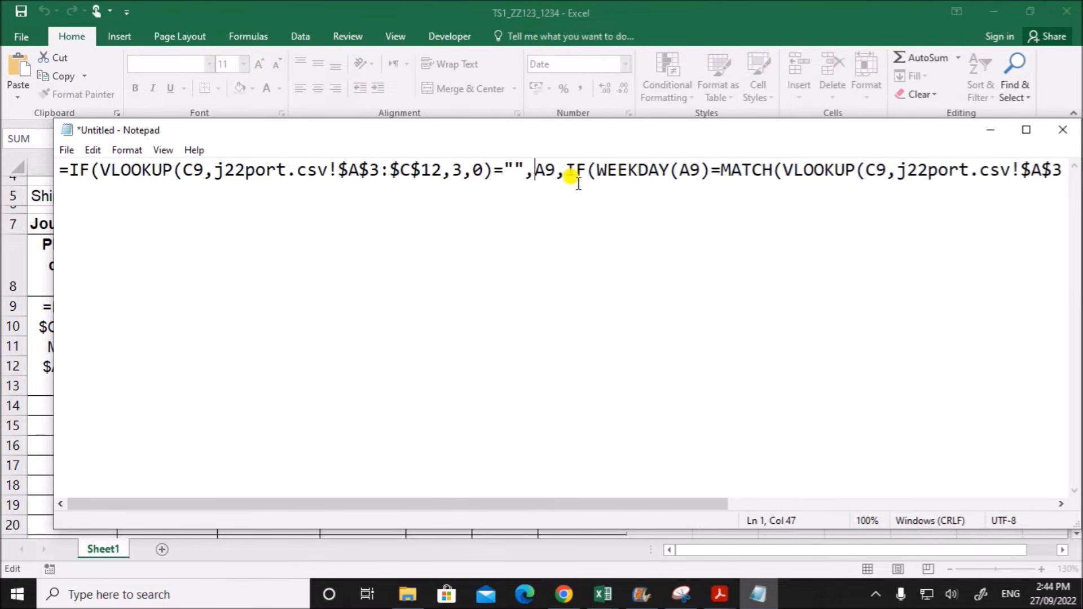
key("Return")
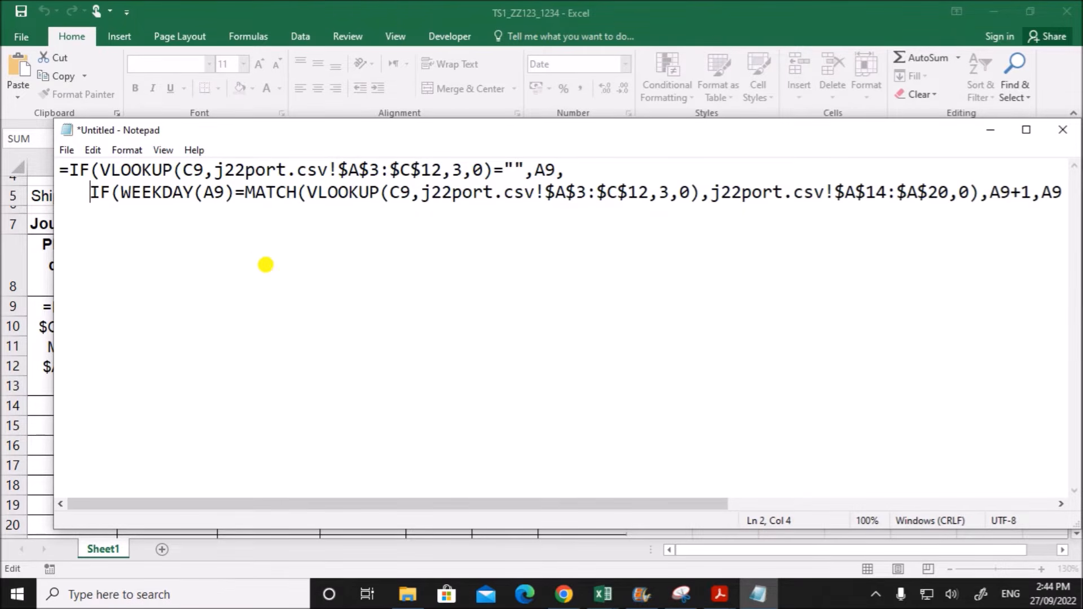
- Review the split formula: the VLOOKUP blank test, its A9 result, the nested WEEKDAY and MATCH test, and the A9+1 and A9 results
left_click_drag(68, 170, 485, 169)
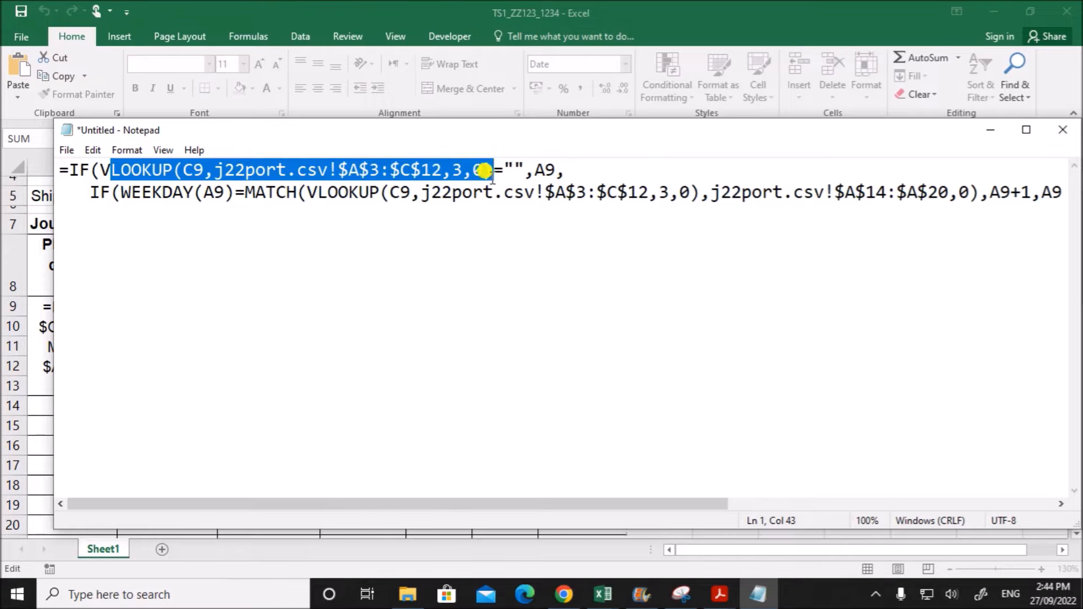
left_click(494, 167)
left_click_drag(506, 170, 523, 170)
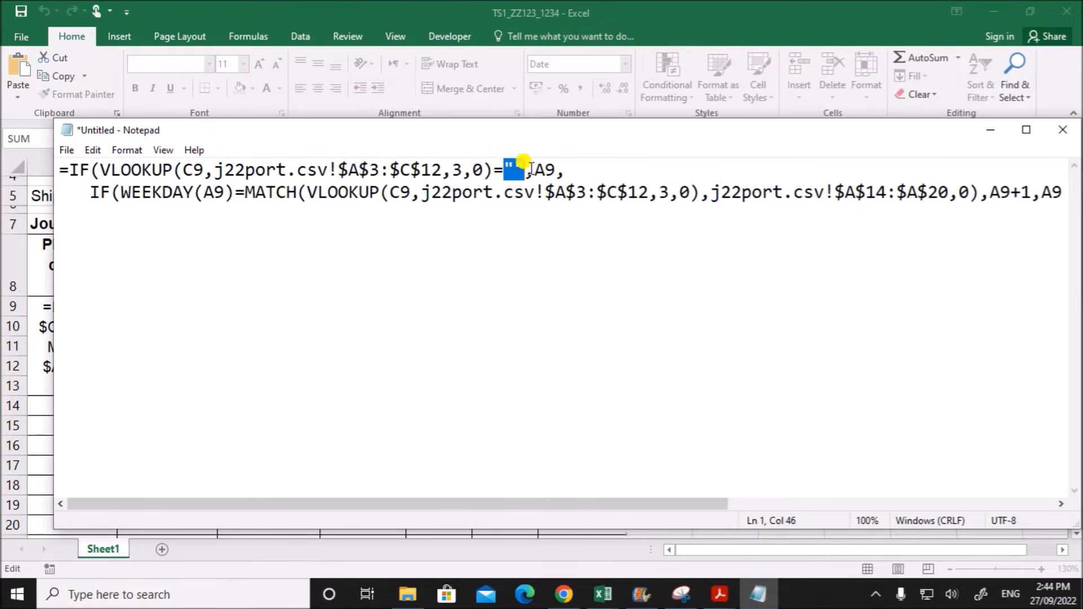
double_click(545, 168)
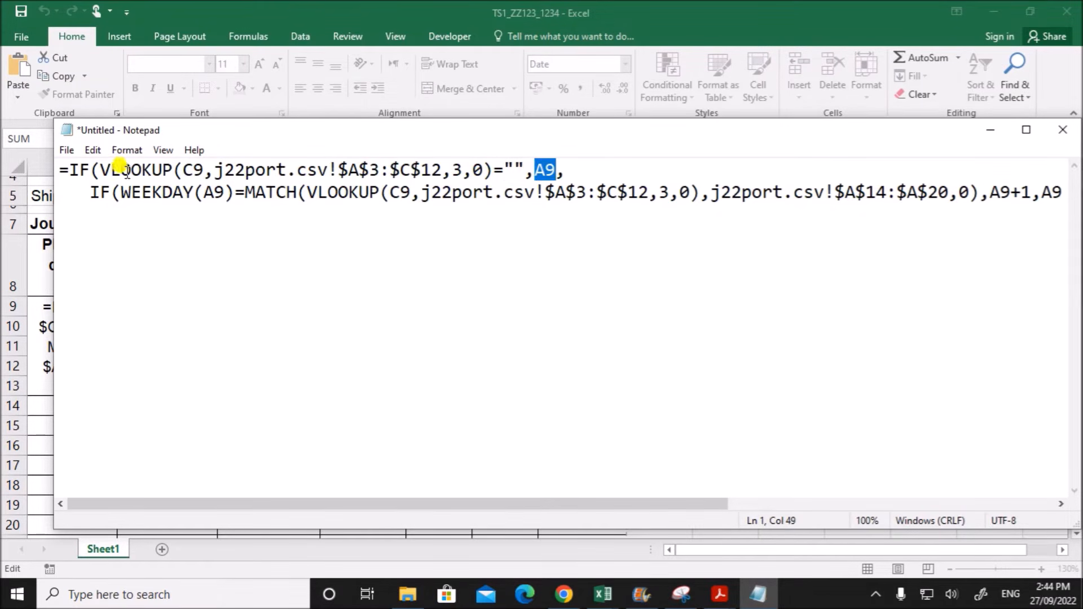
left_click_drag(91, 192, 700, 193)
left_click_drag(647, 503, 754, 479)
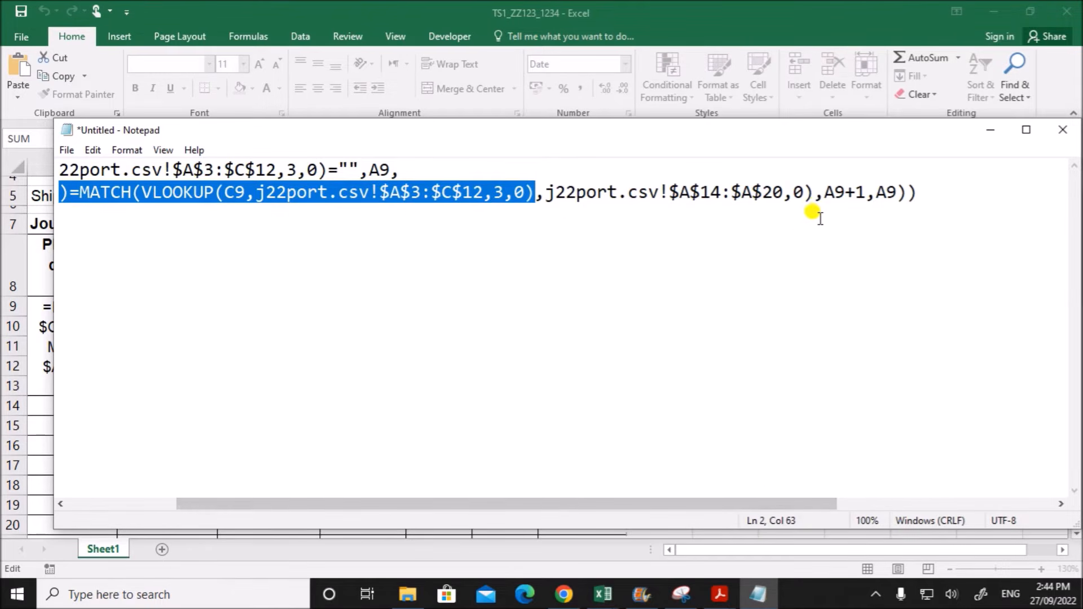
left_click_drag(824, 195, 866, 198)
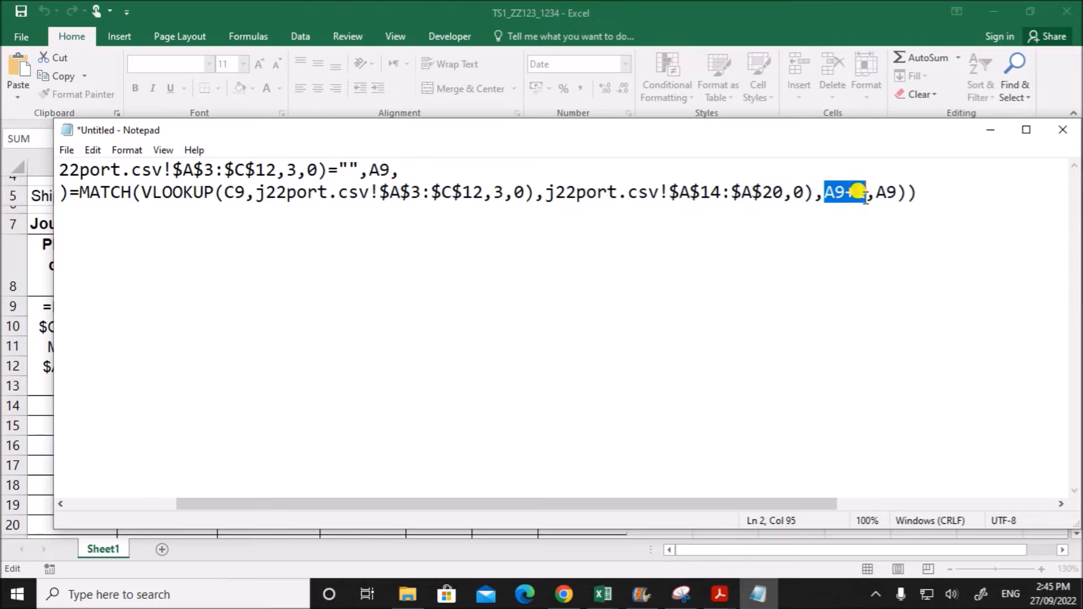
left_click(876, 192)
left_click_drag(876, 193, 897, 192)
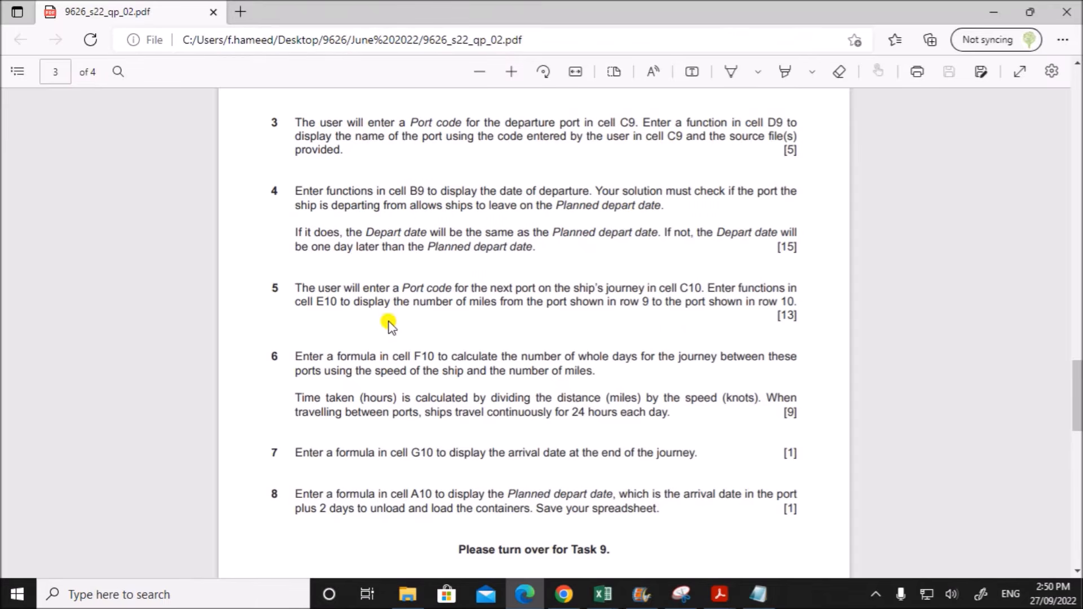
- Read task 5 in the question paper and enter port code A in C10 of the Tawara Shipping spreadsheet
left_click_drag(305, 288, 796, 303)
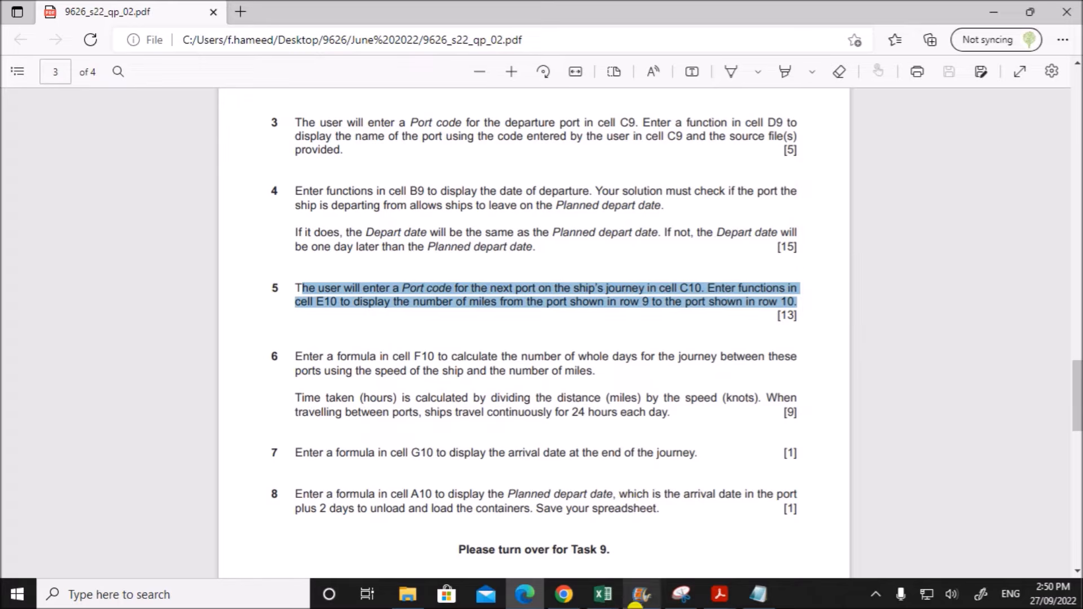
mouse_move(607, 599)
left_click(435, 550)
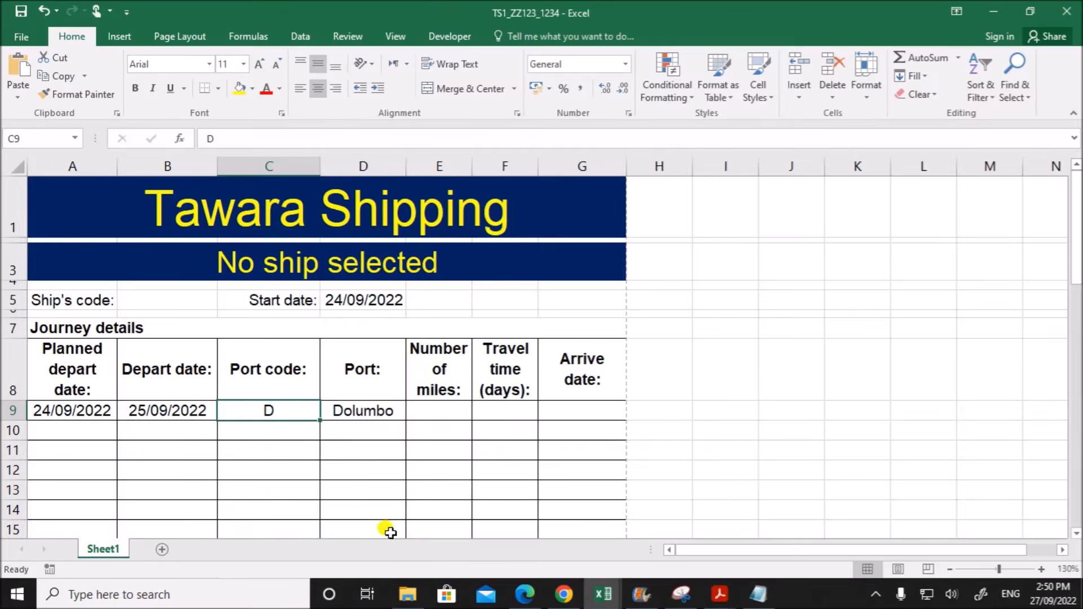
left_click(272, 430)
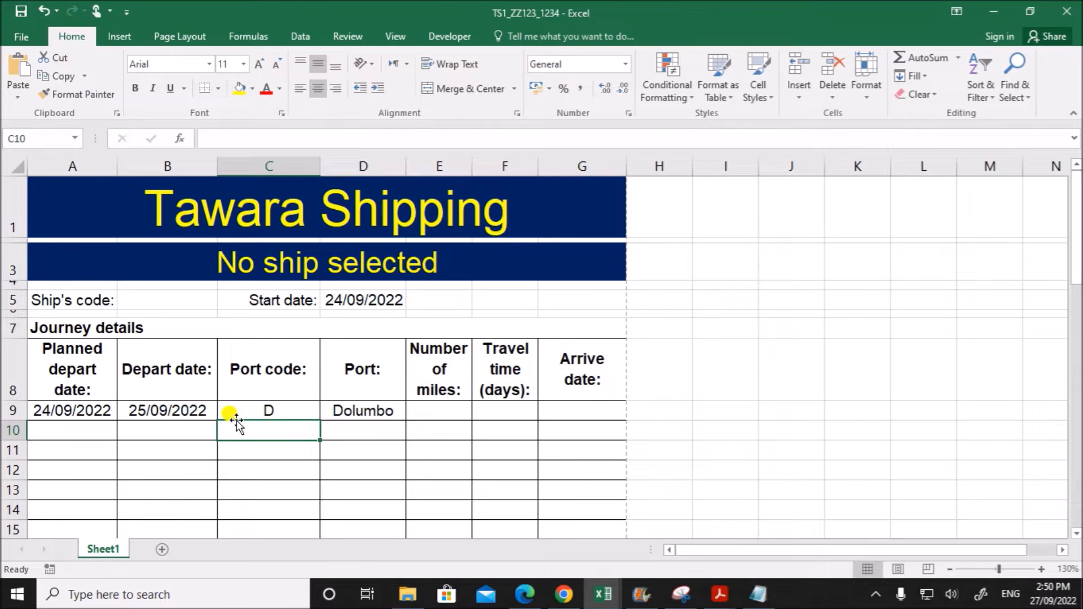
type("A")
left_click(266, 469)
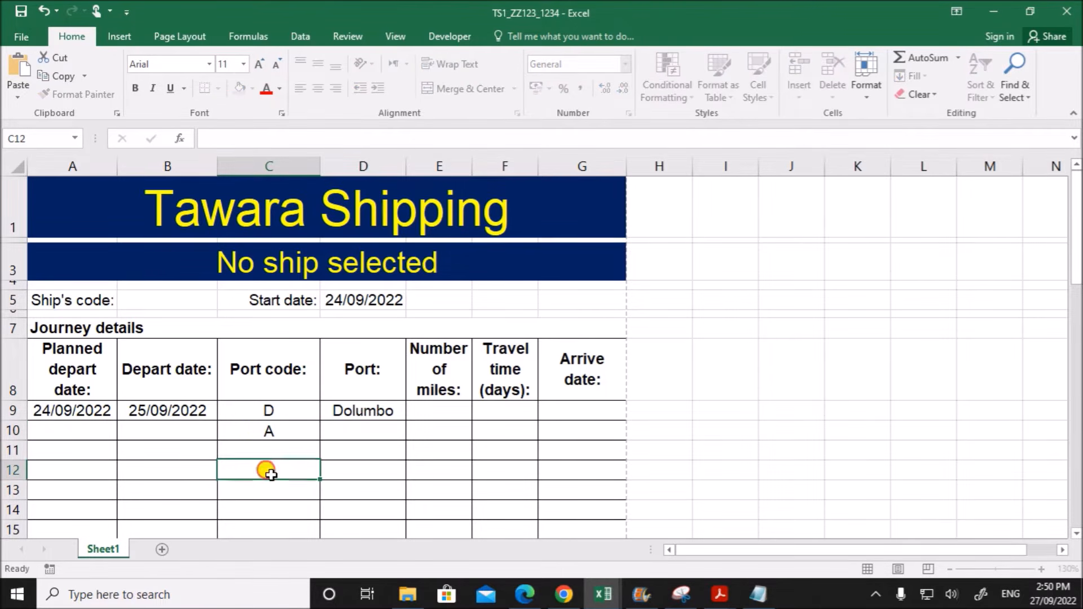
- Compare the departure port code in C9 with the next port code in C10
left_click(263, 433)
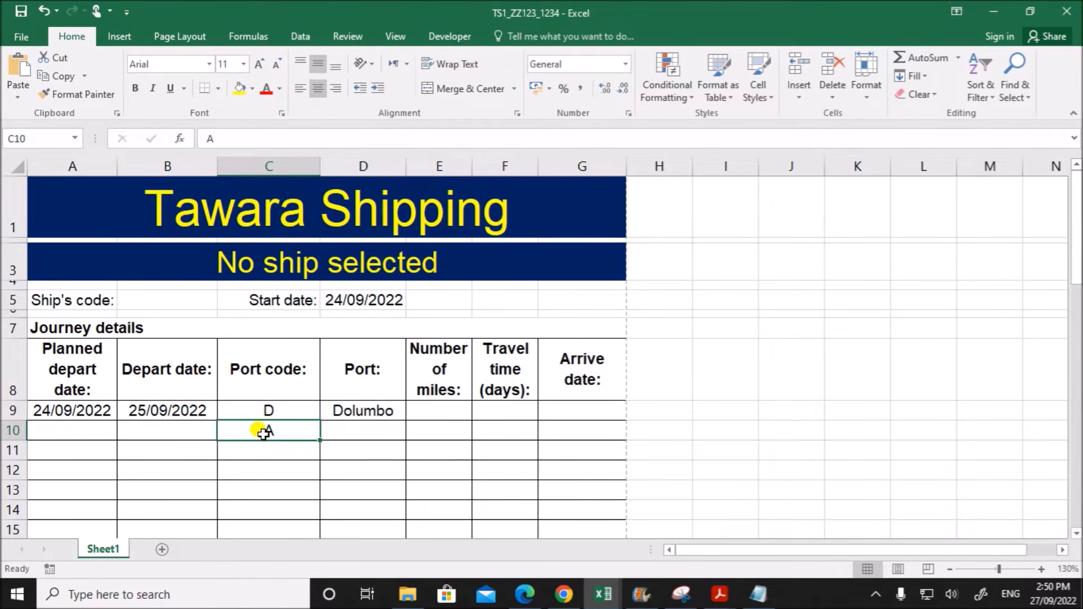
left_click(288, 413)
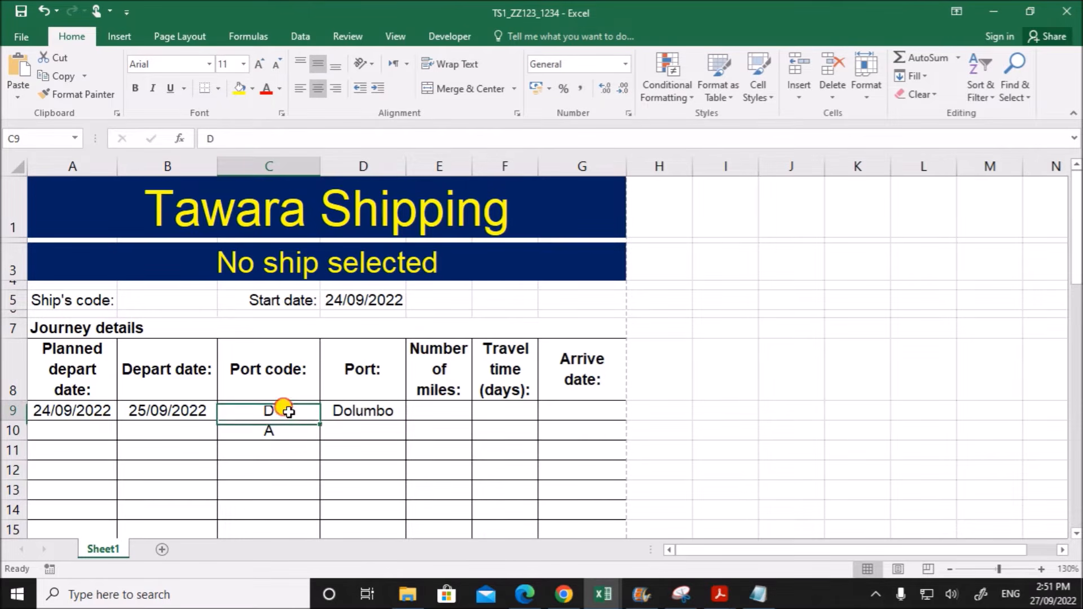
left_click(291, 432)
left_click(290, 412)
left_click(287, 427)
left_click(287, 411)
left_click(297, 428)
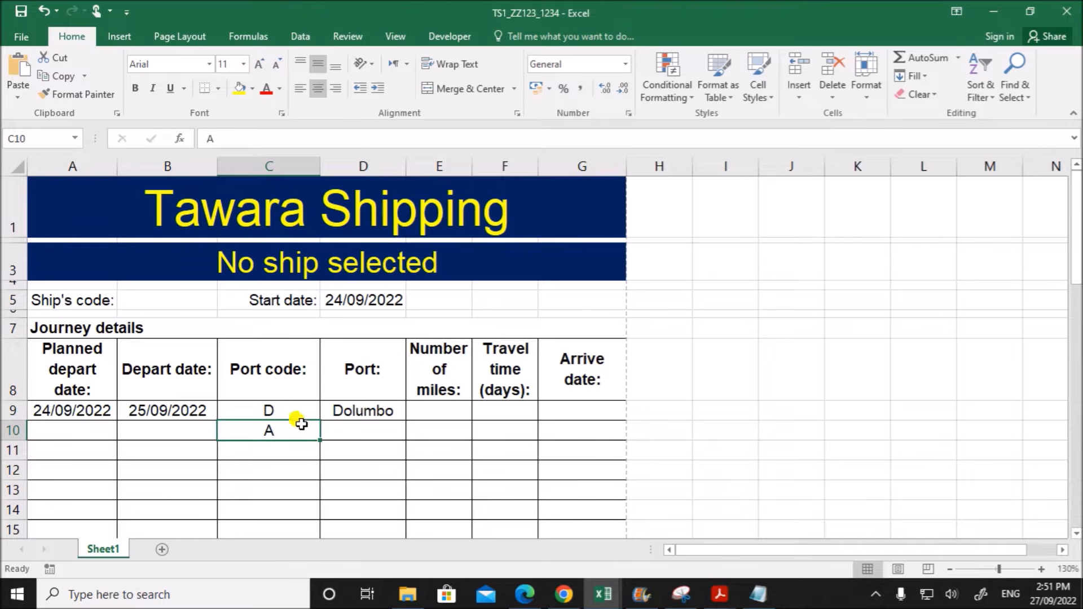
- Examine the distance table in the j22port workbook, tracing port codes in column A and row 2 to the D-to-A distance
left_click(602, 595)
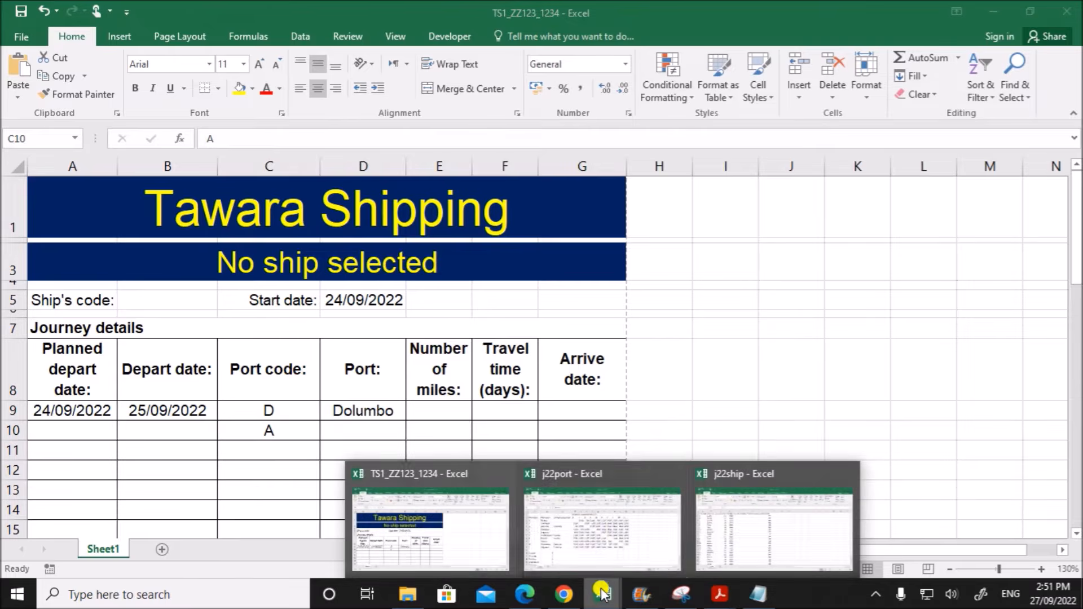
left_click(546, 487)
left_click(454, 433)
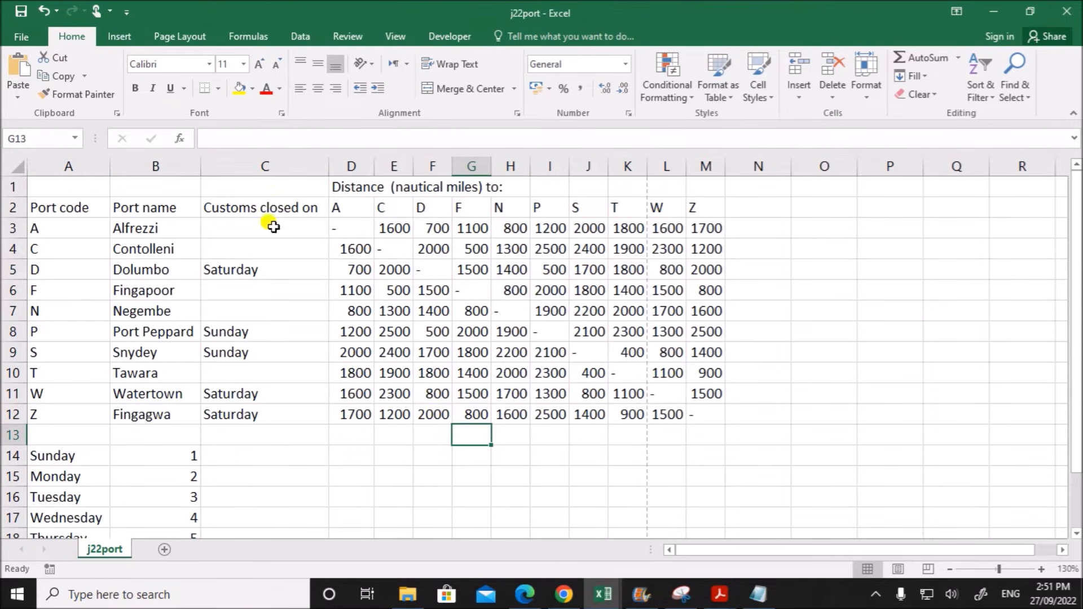
left_click_drag(51, 228, 60, 414)
left_click_drag(352, 210, 704, 208)
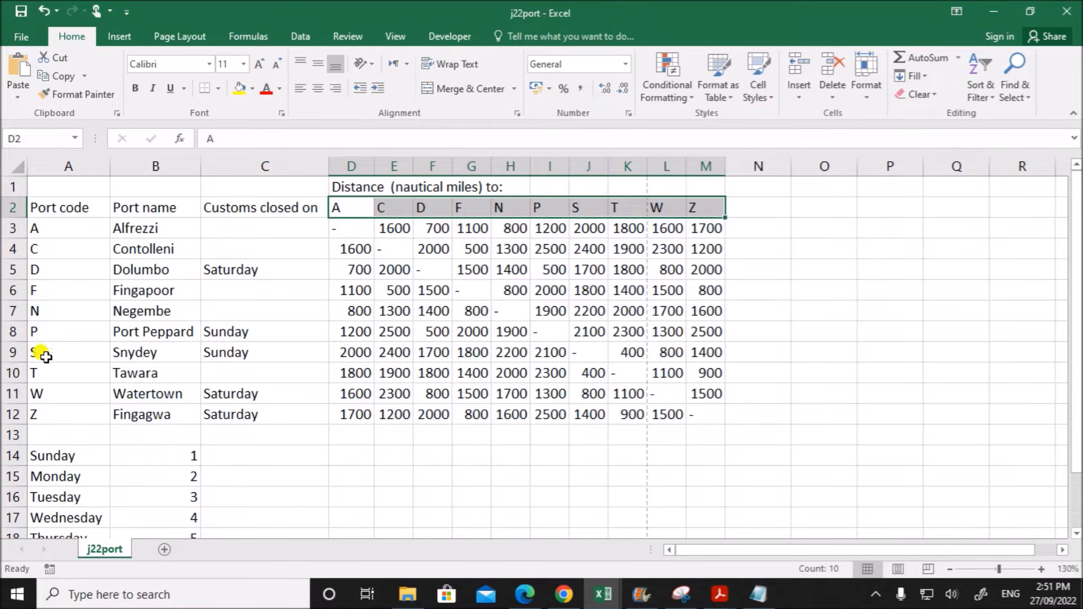
left_click(47, 270)
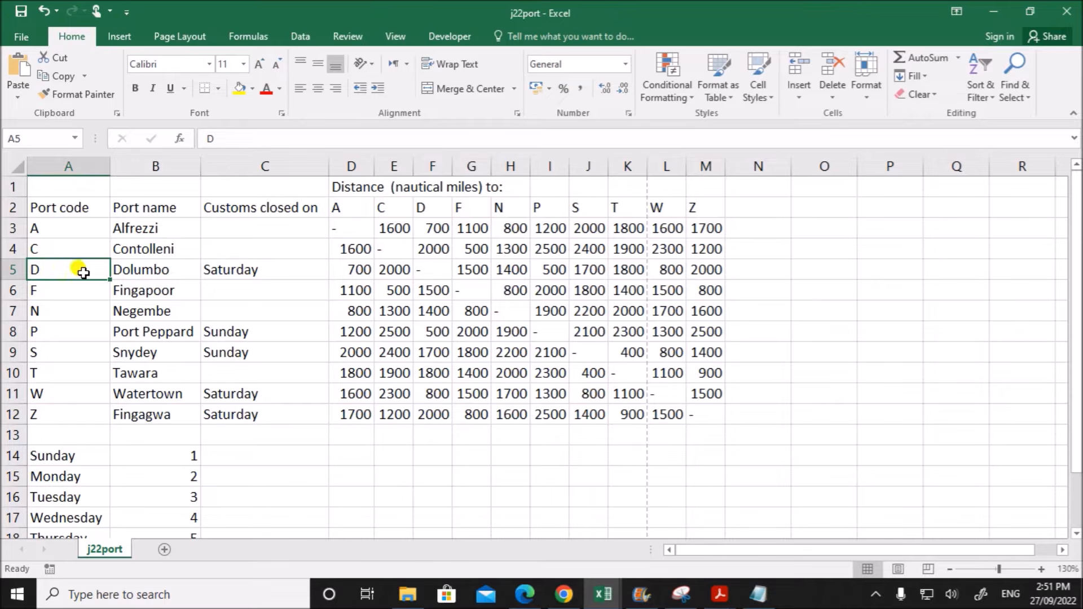
left_click(334, 207)
left_click(341, 273)
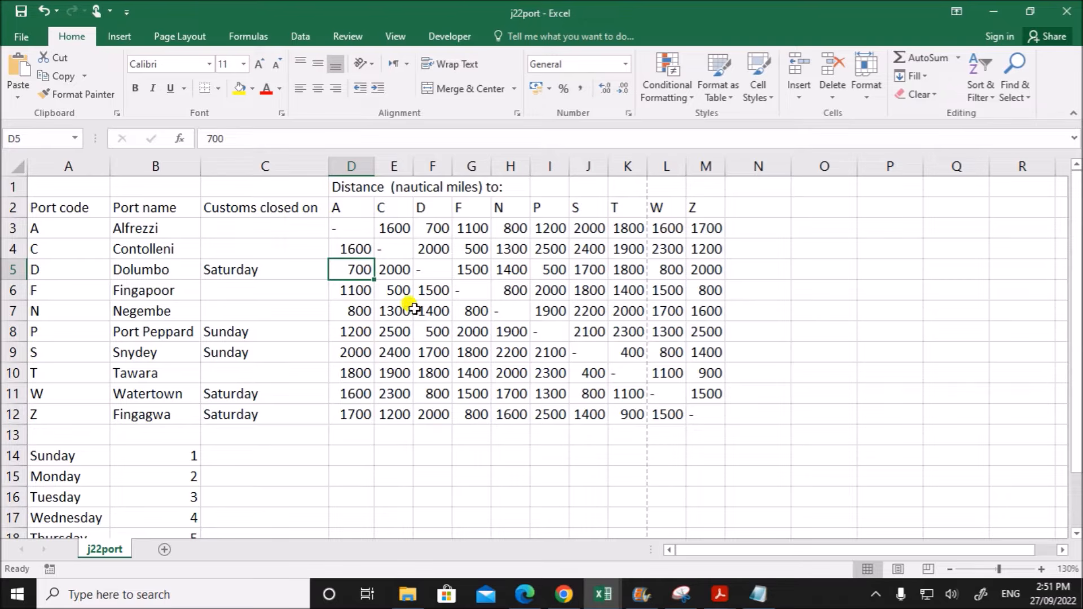
left_click(418, 345)
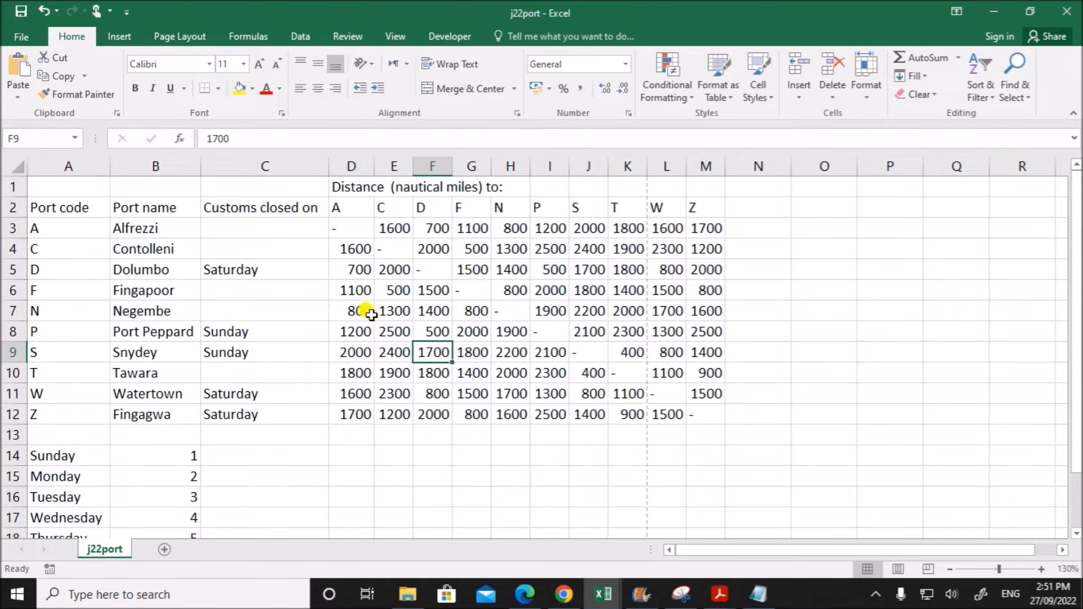
left_click_drag(352, 209, 705, 413)
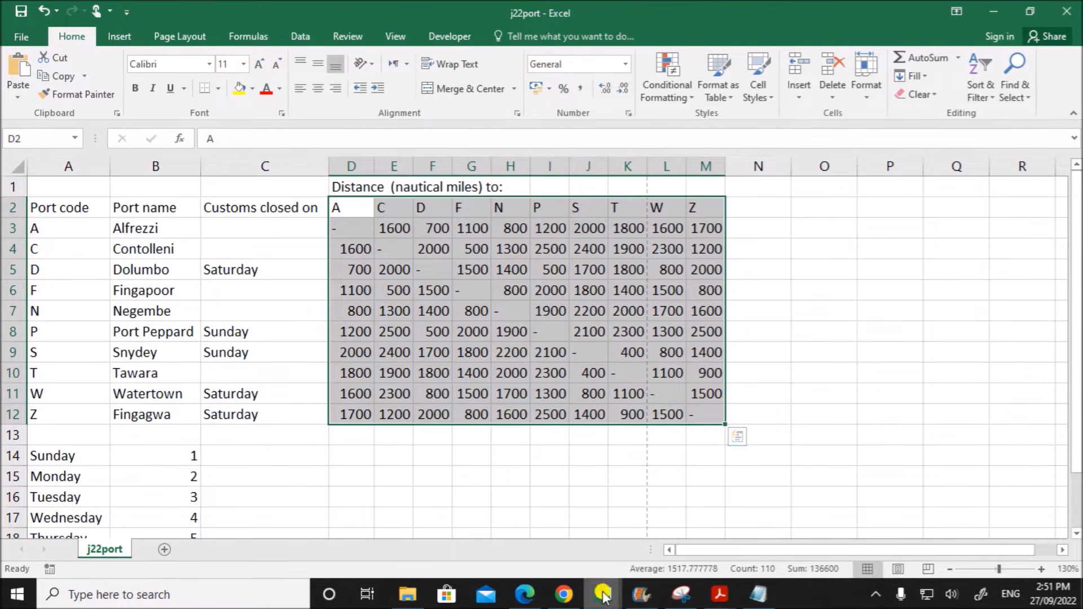
- Reread task 5 in the question paper and return to the Tawara Shipping workbook
mouse_move(603, 595)
left_click(438, 543)
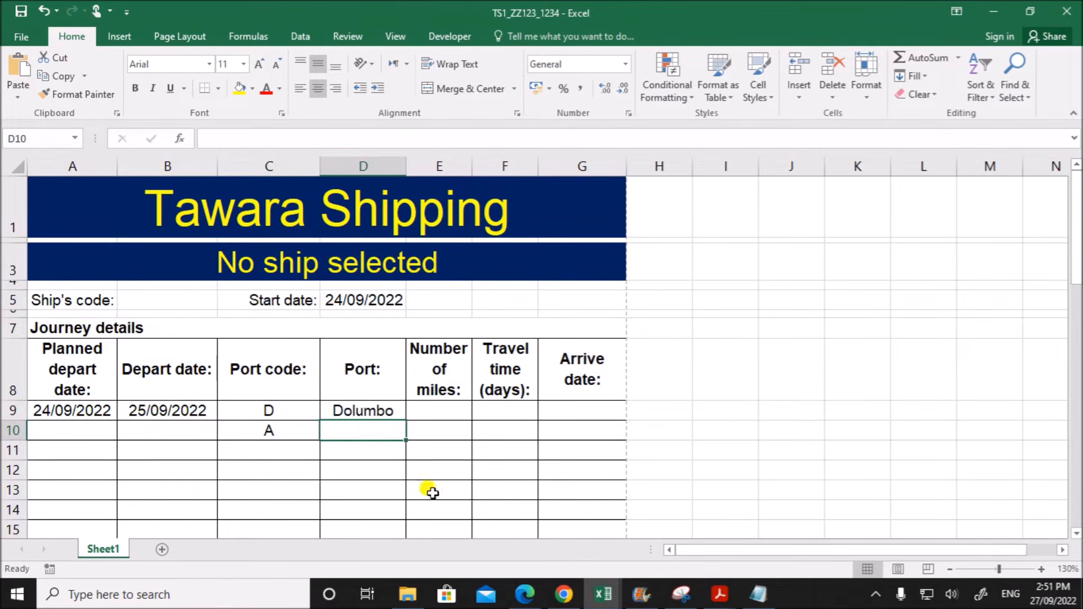
left_click(524, 597)
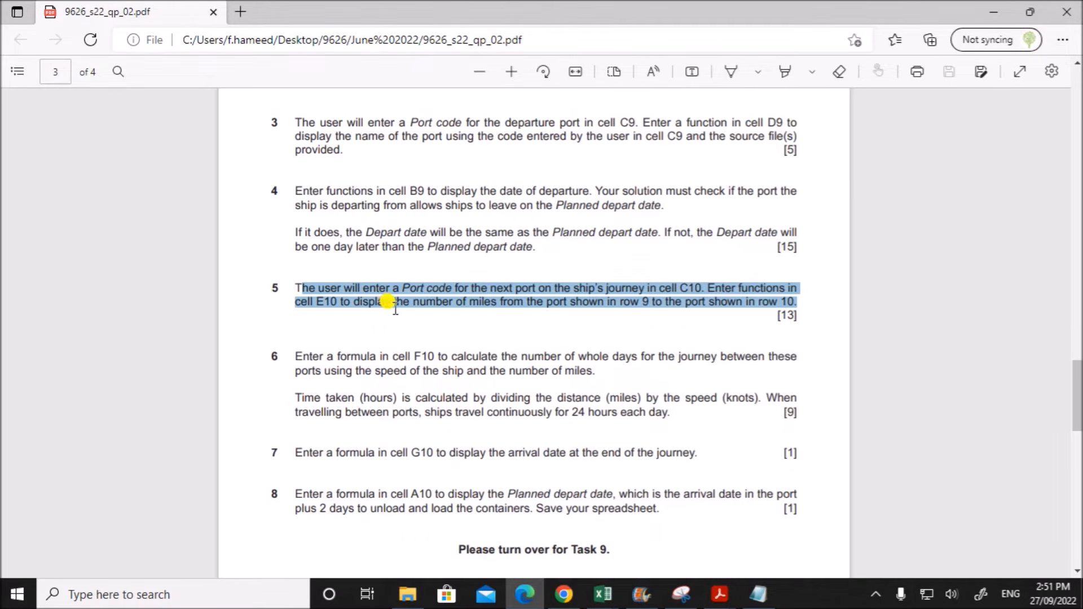
mouse_move(601, 593)
left_click(462, 533)
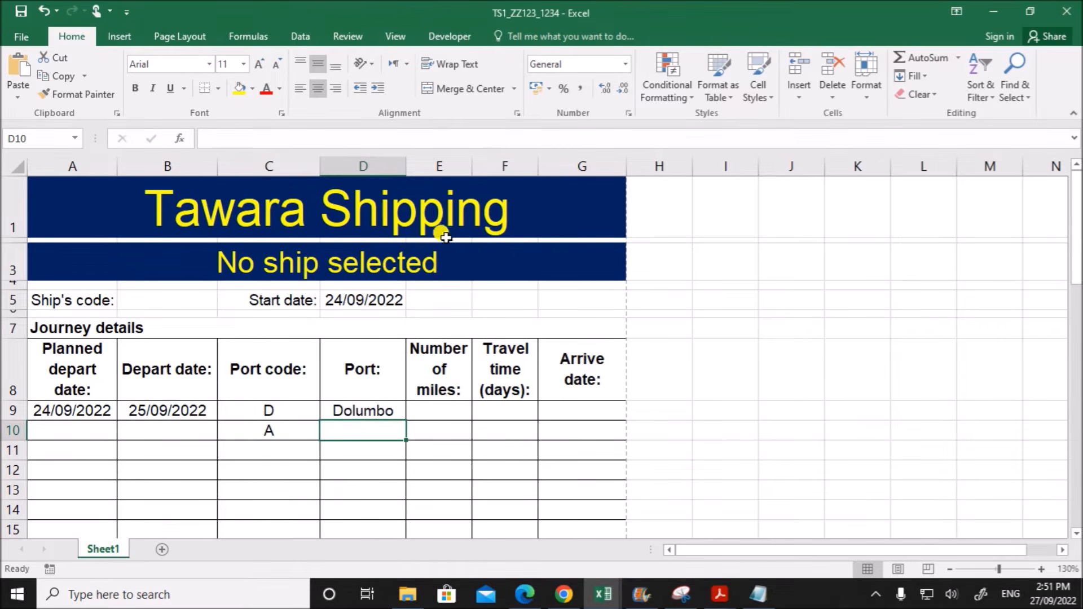
- Start an INDEX function in E10 using the array,row_num,column_num argument list
left_click(434, 432)
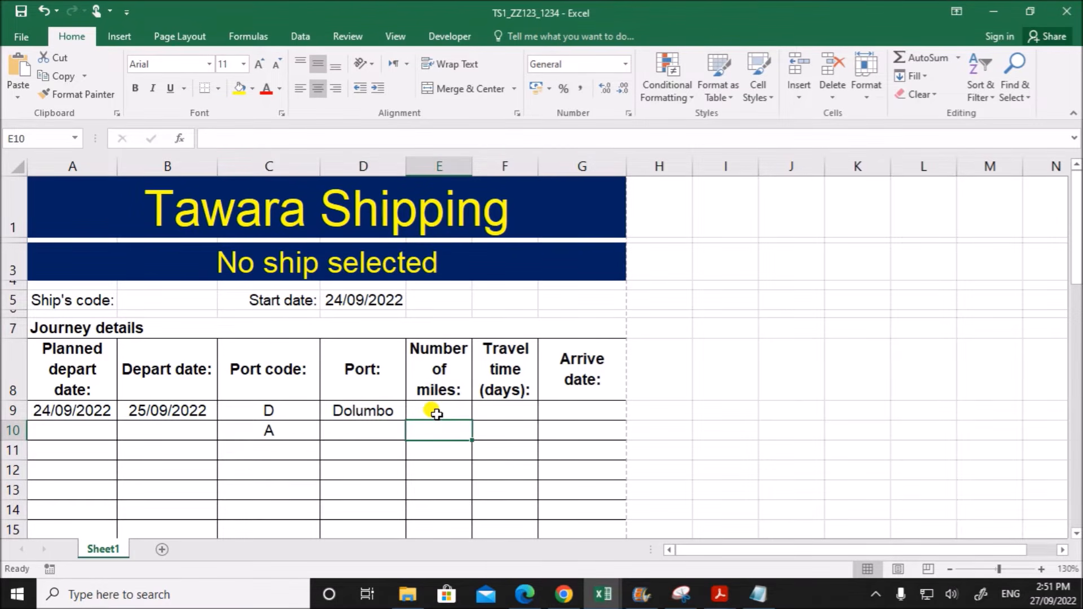
type("=")
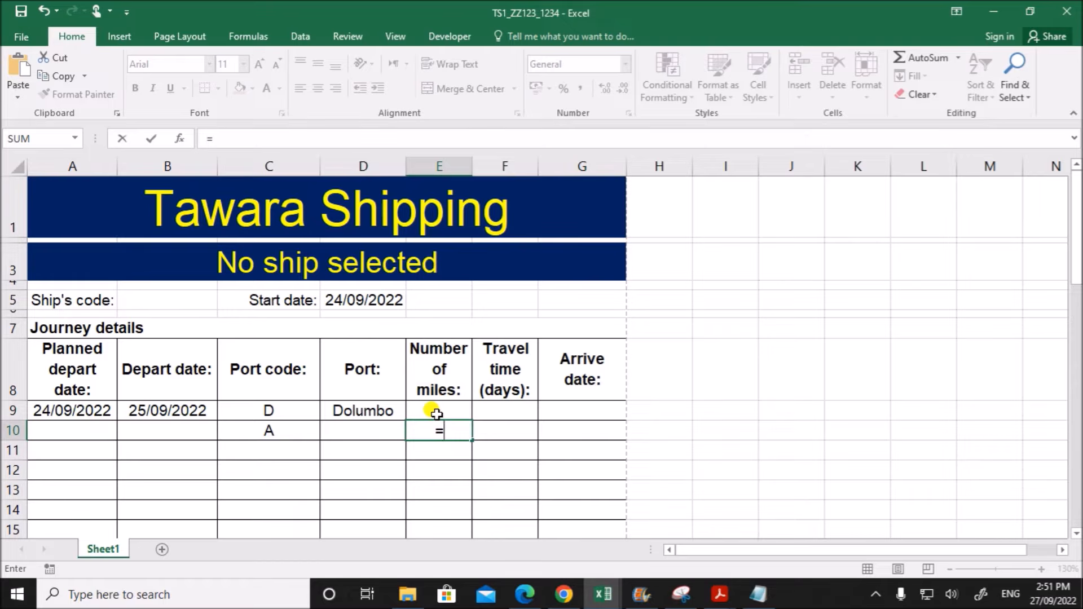
type("IND")
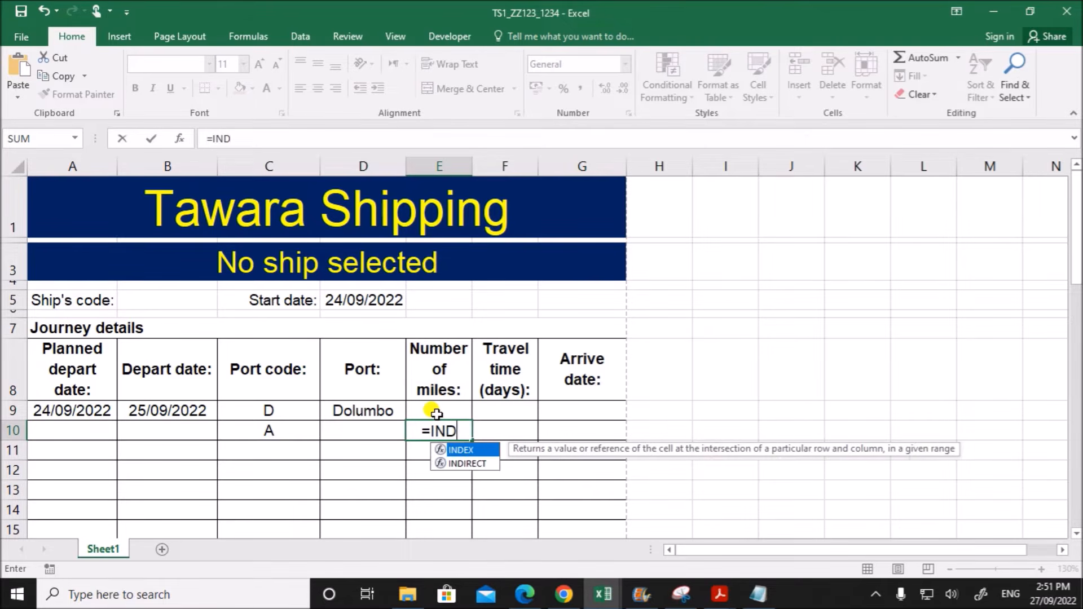
type("EX(")
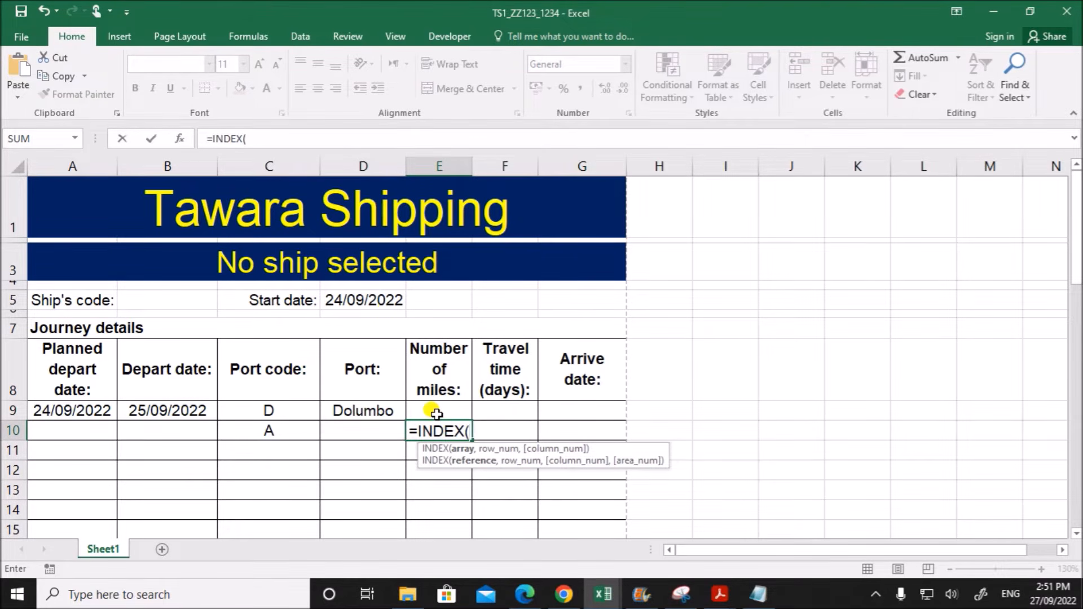
left_click(180, 139)
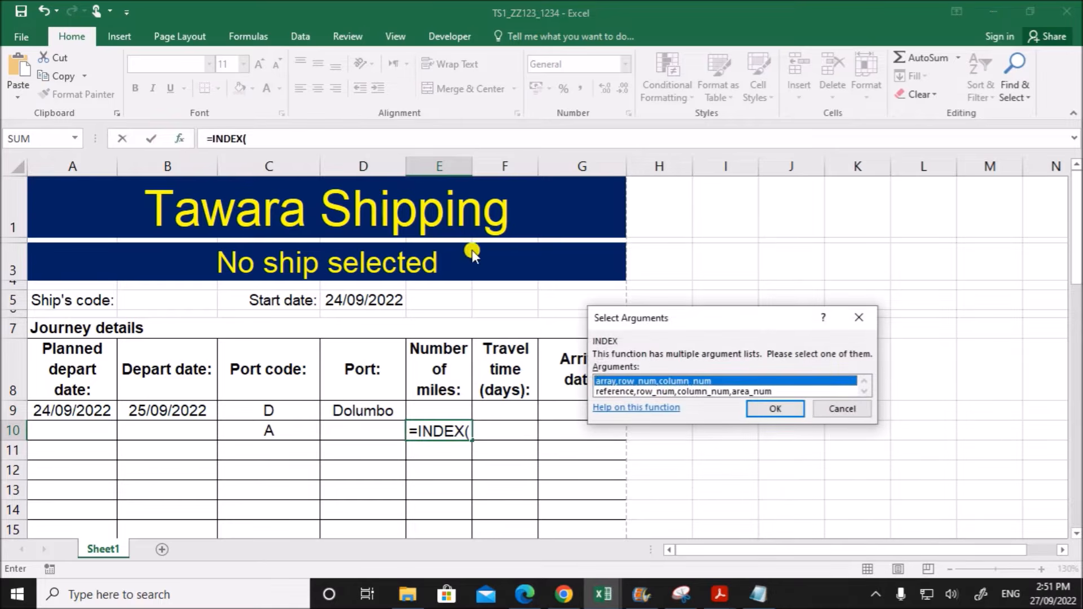
left_click_drag(686, 317, 764, 265)
left_click(829, 357)
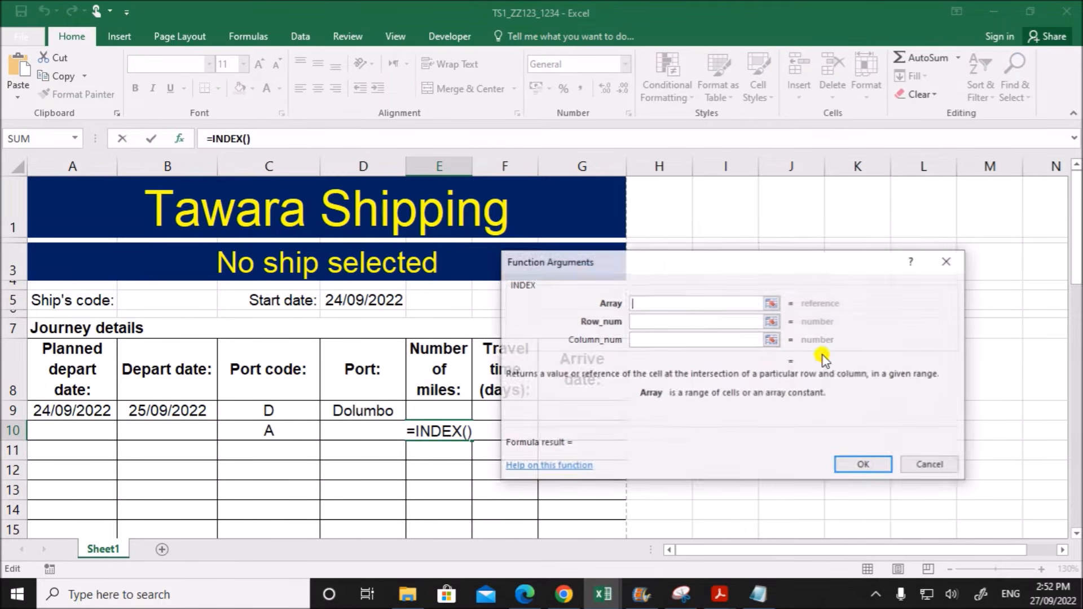
left_click_drag(645, 262, 807, 232)
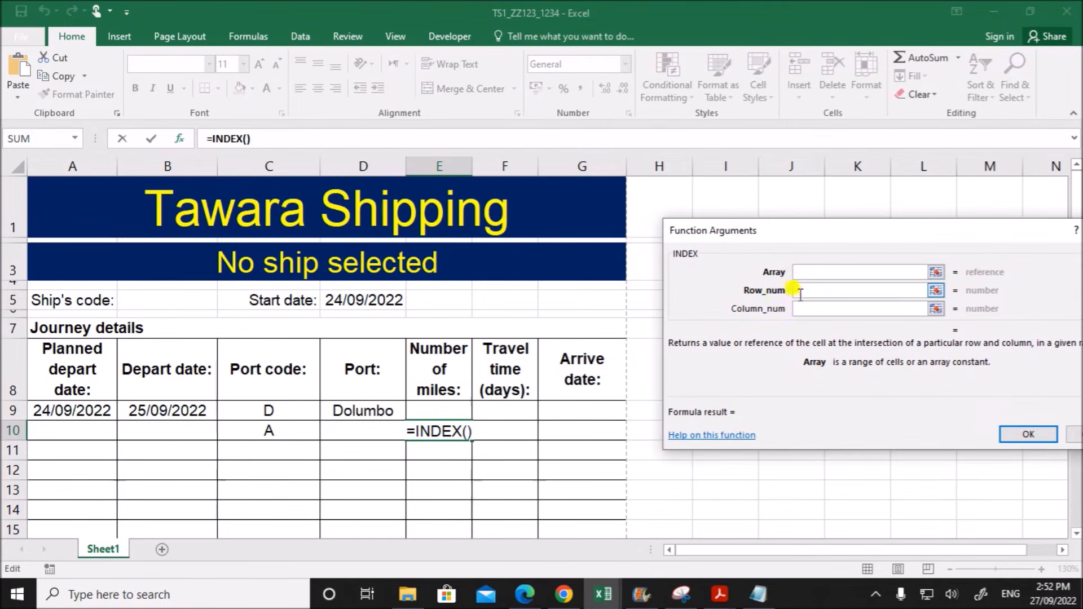
- Set the INDEX array to the j22port distance values in $D$3:$M$12
left_click(602, 593)
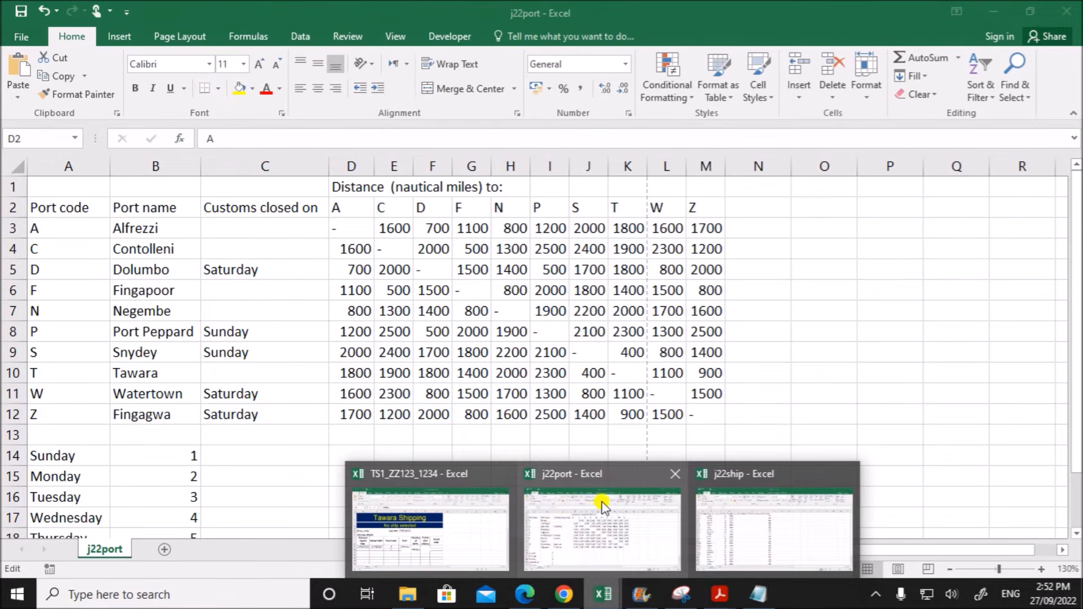
left_click(550, 519)
left_click_drag(352, 228, 710, 416)
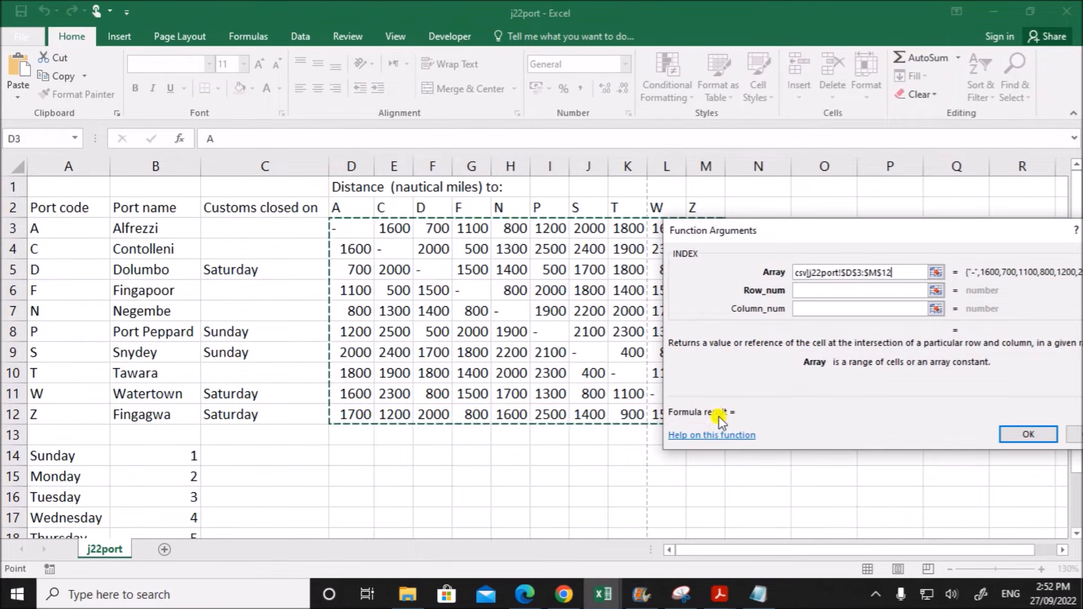
- Set the INDEX row number to an exact MATCH of C9 against the j22port port codes in $A$3:$A$12, with match type 0
left_click(805, 290)
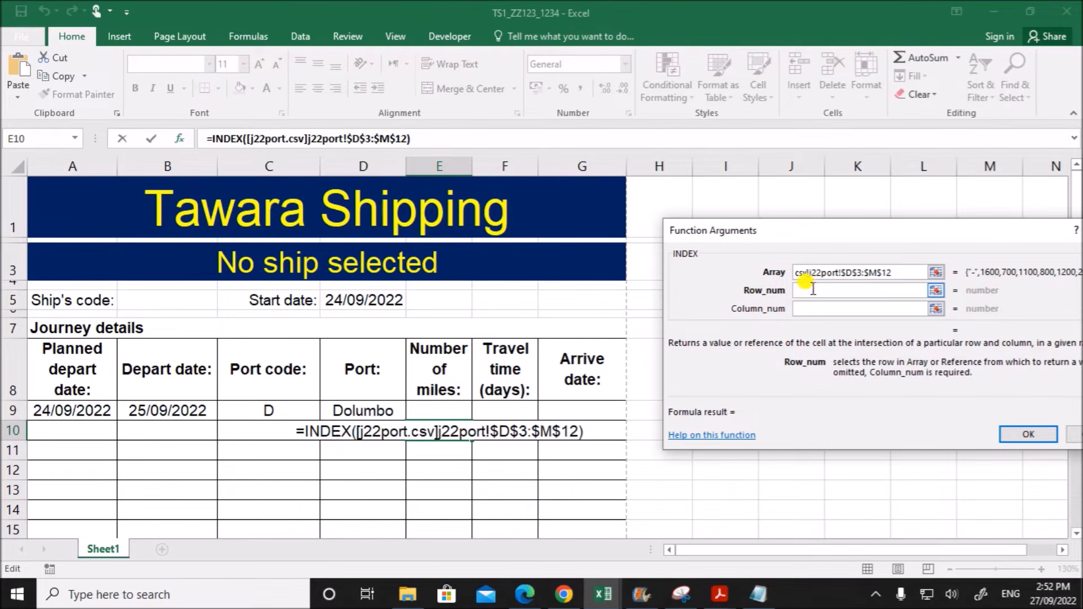
type("MATC")
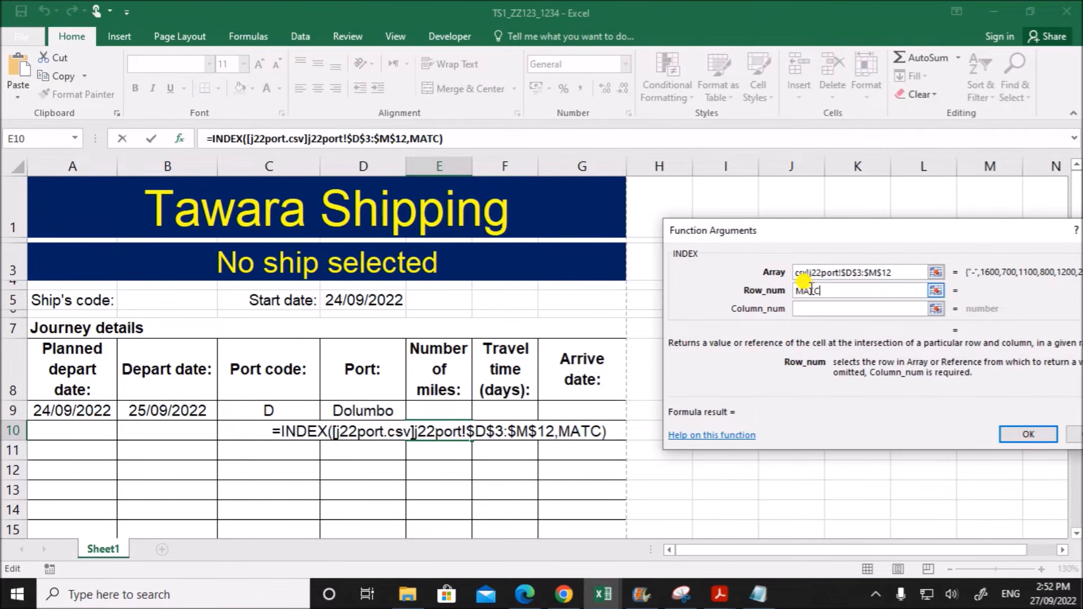
type("H(")
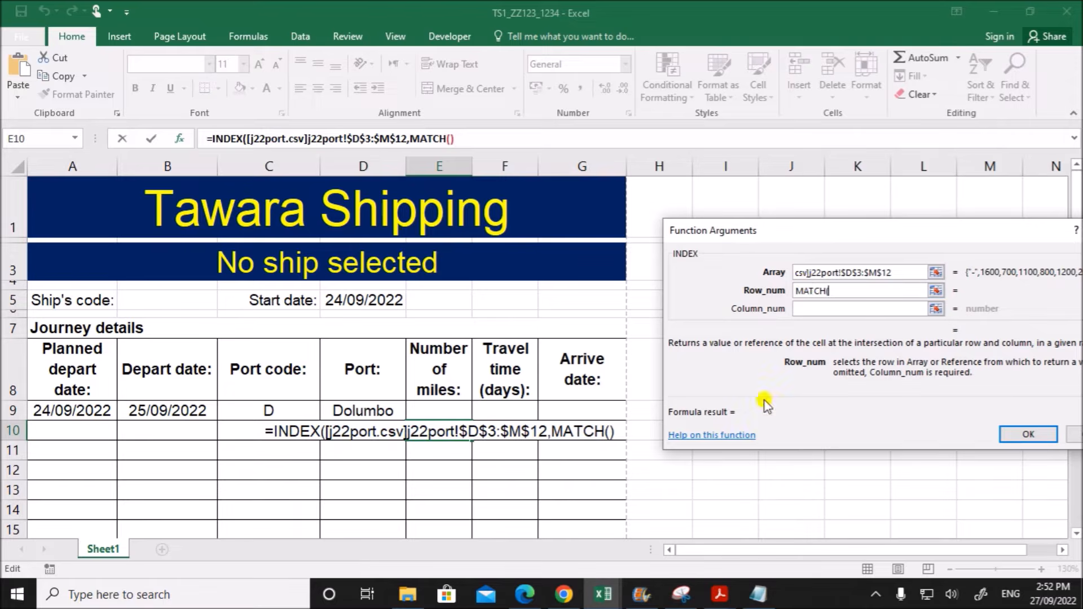
left_click(269, 410)
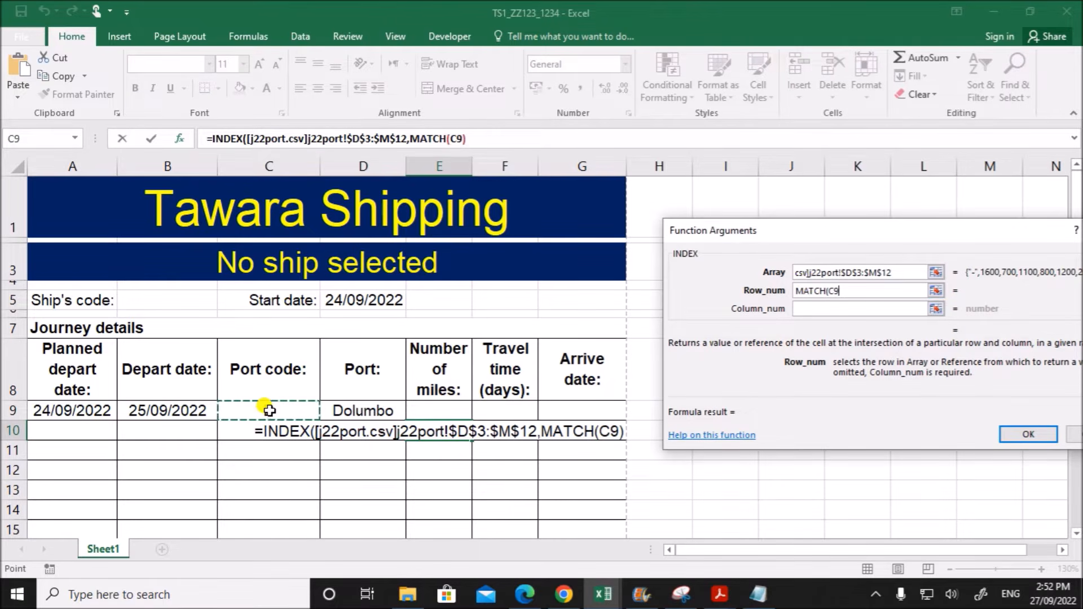
type(",")
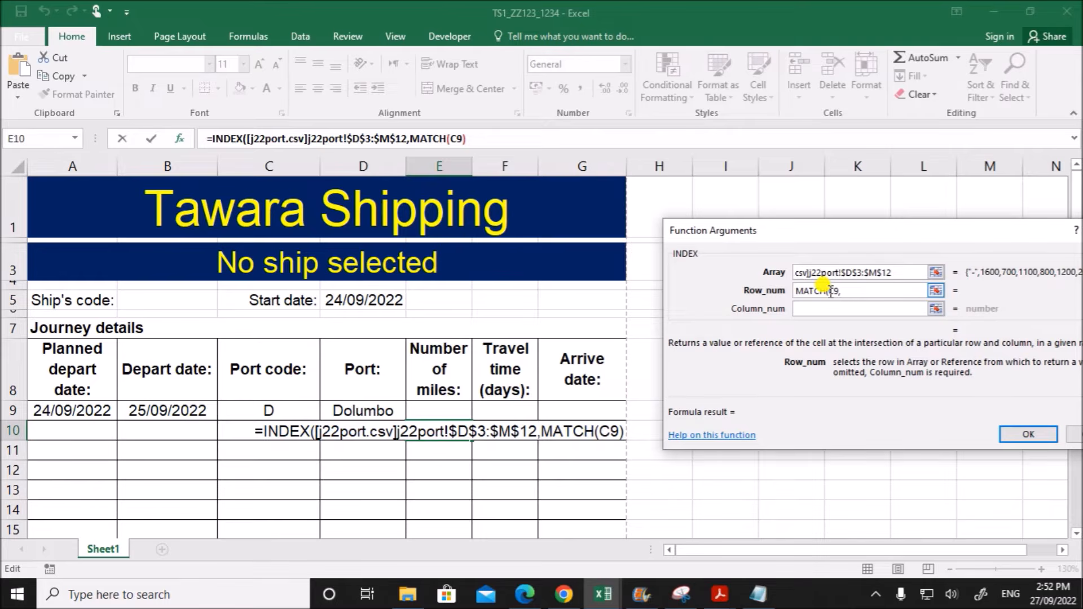
left_click(604, 593)
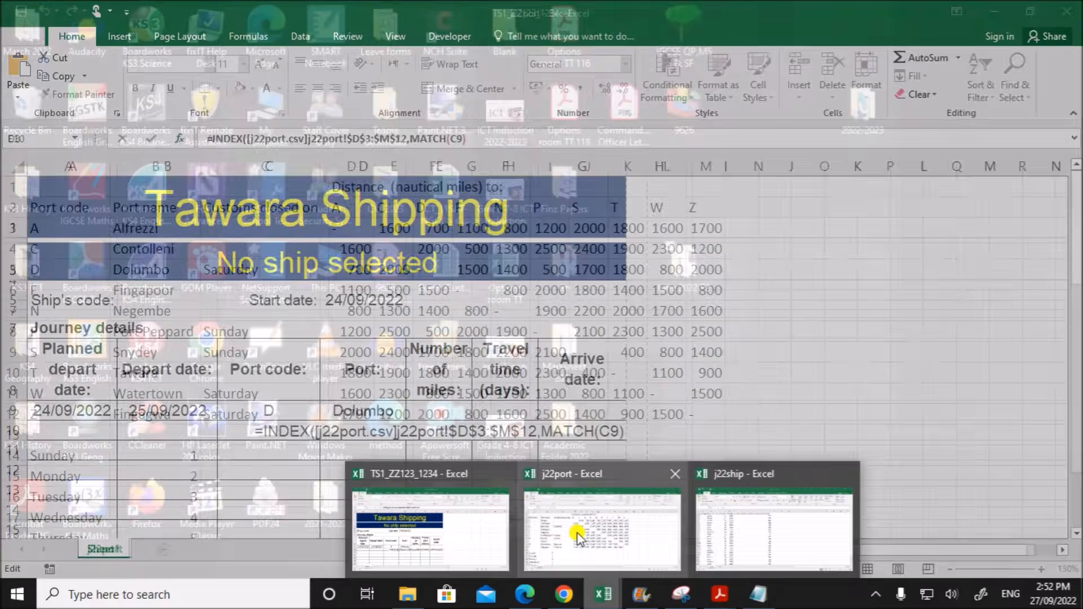
left_click(575, 533)
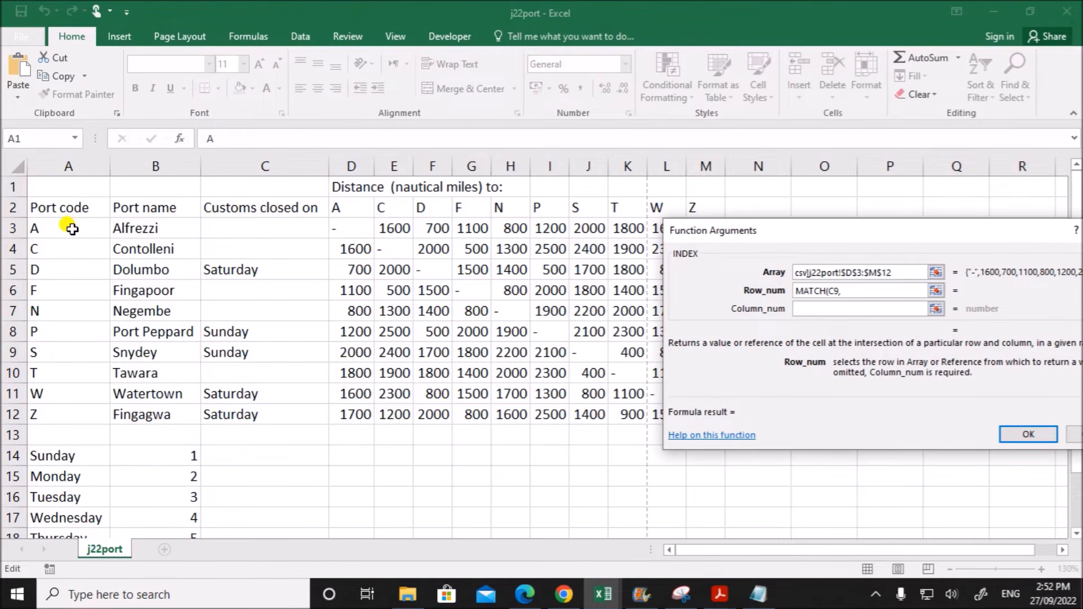
left_click_drag(72, 228, 60, 414)
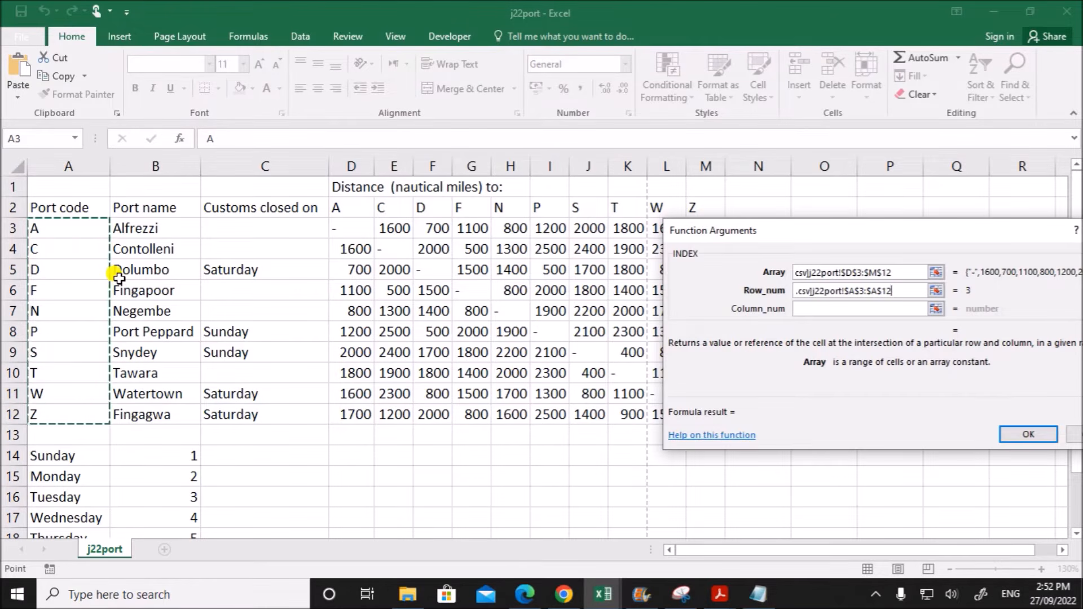
type(",0)")
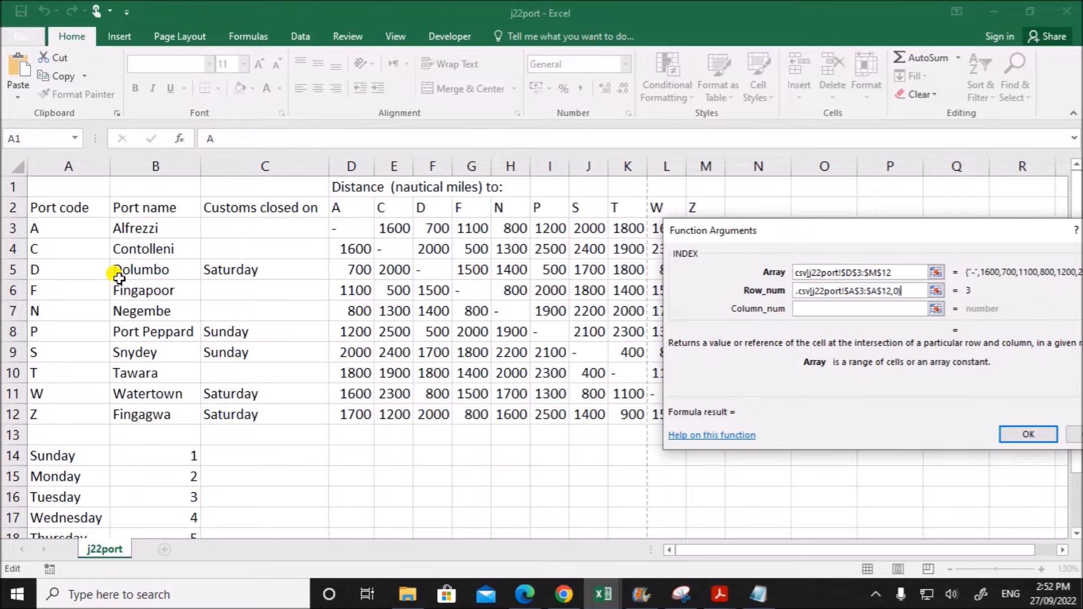
- Set the INDEX column number to an exact MATCH of C10 against the j22port codes in $D$2:$M$2, match type 0, and complete the formula
left_click(814, 307)
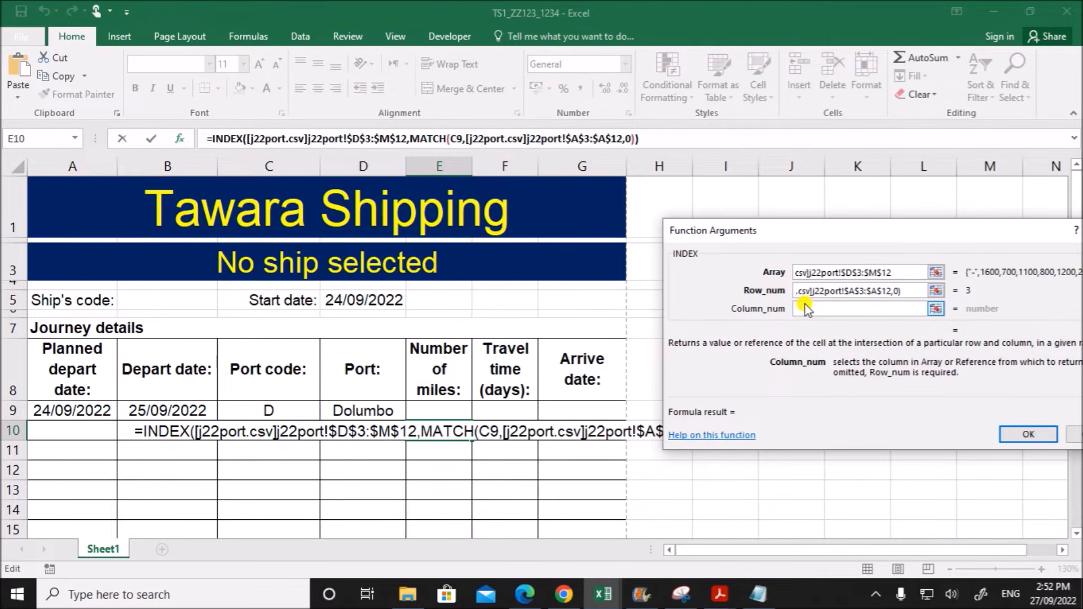
type("MATCH")
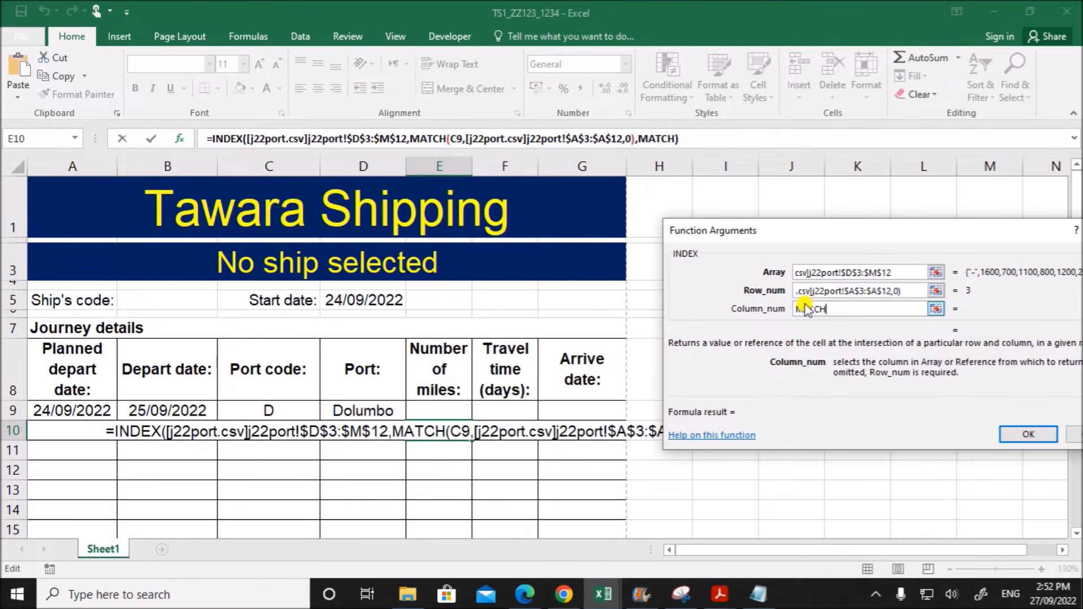
type("(")
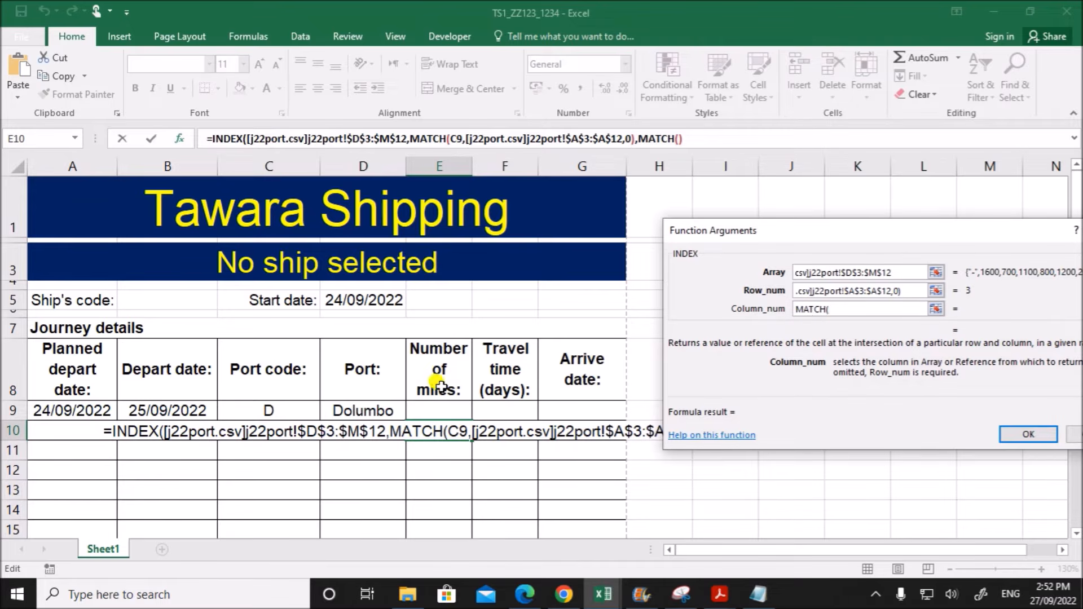
left_click(289, 432)
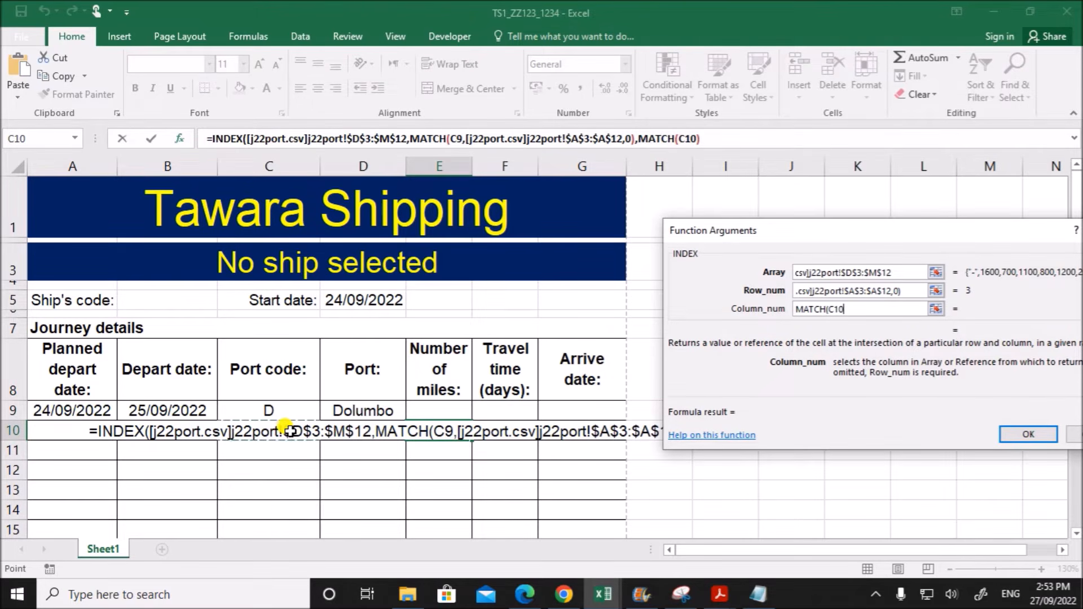
type(",")
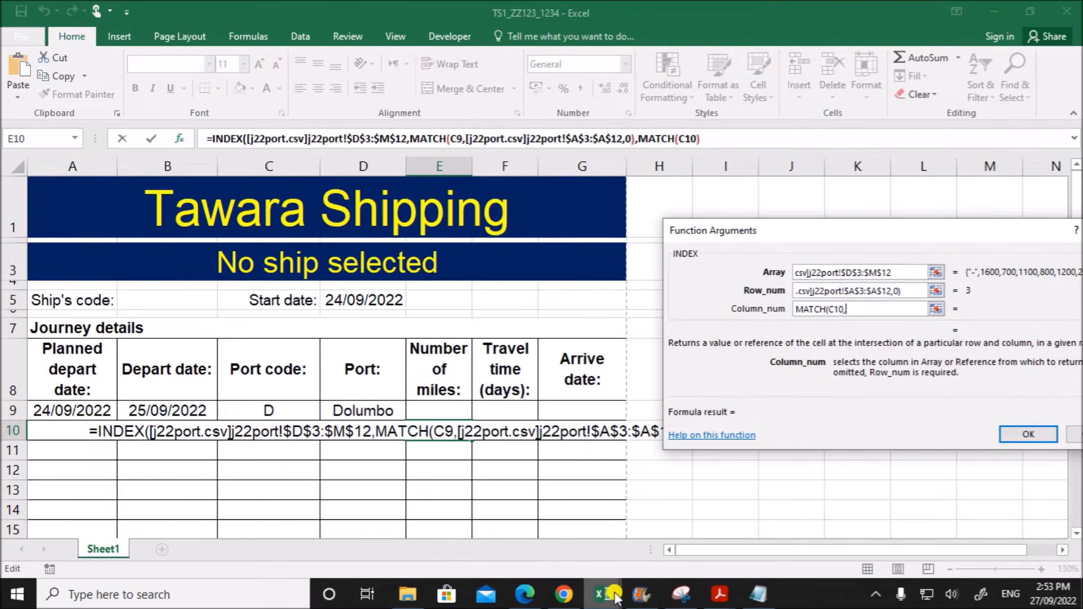
mouse_move(609, 581)
left_click(604, 549)
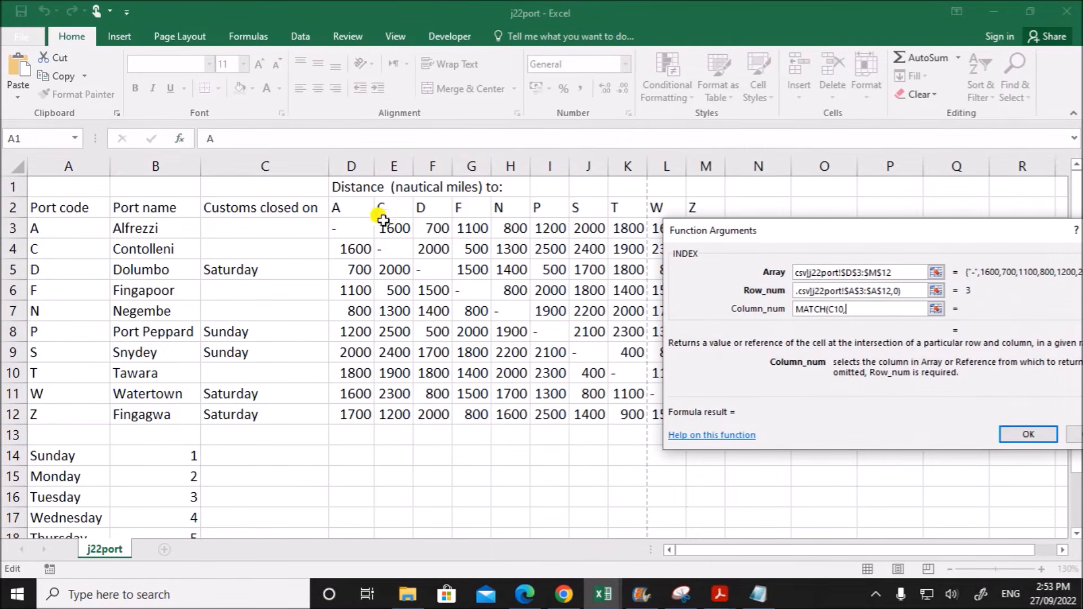
left_click_drag(361, 207, 698, 208)
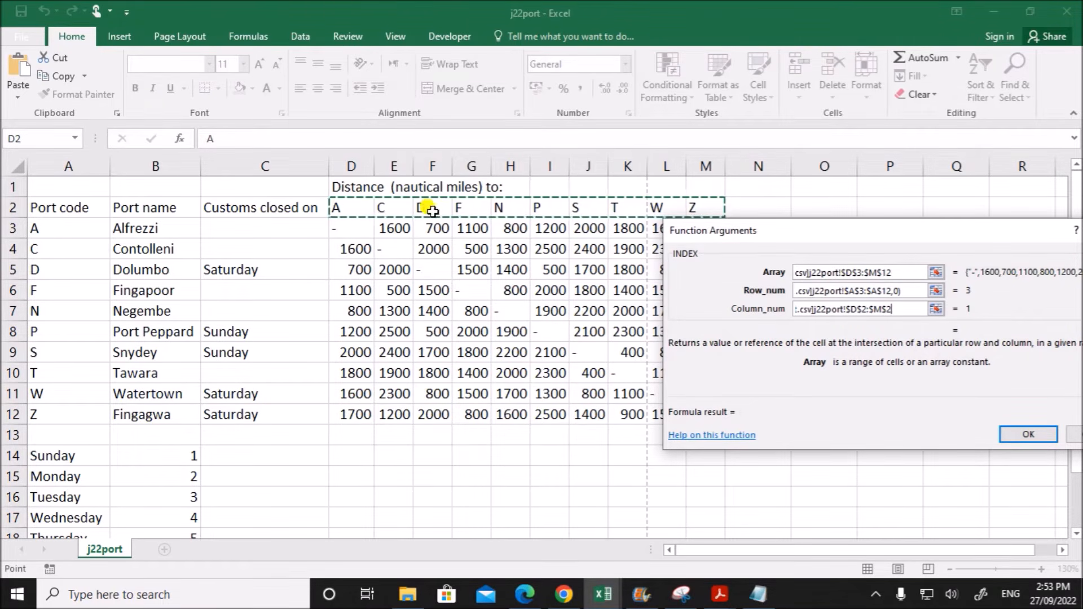
type(",0)")
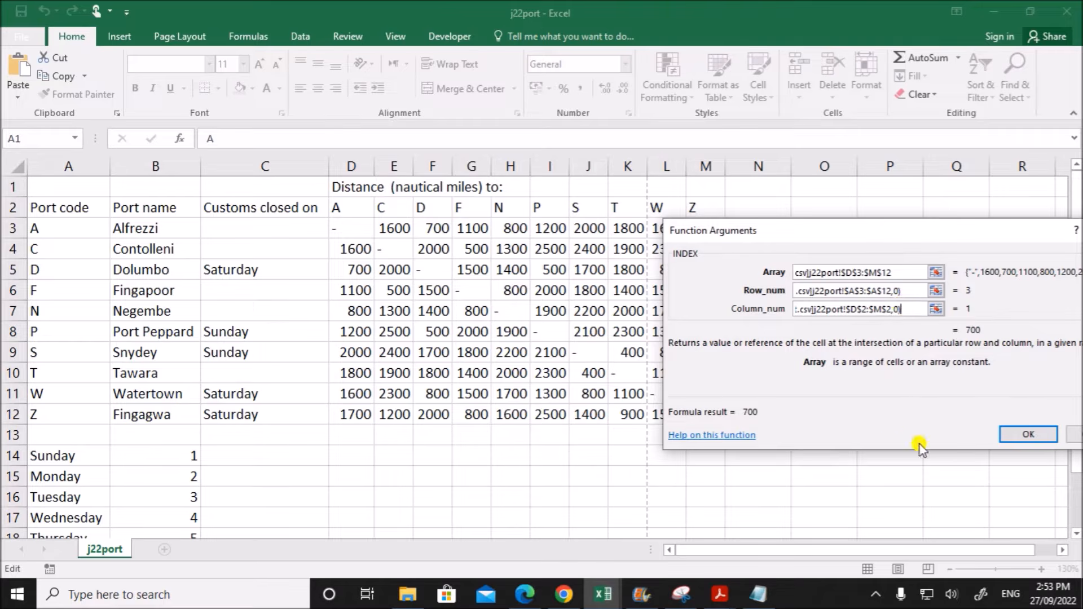
left_click(1022, 436)
left_click(808, 451)
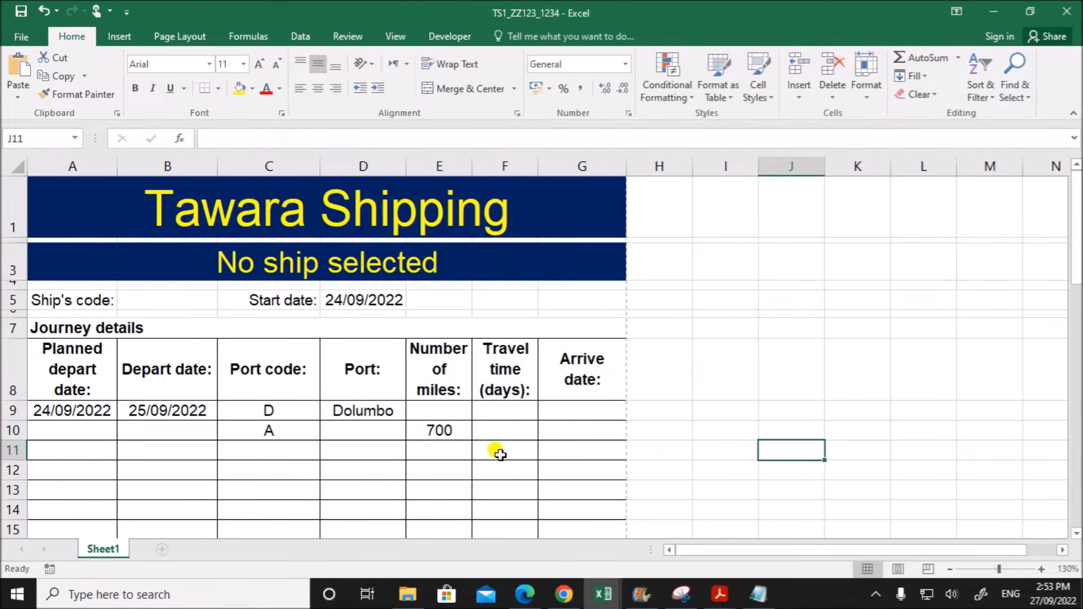
- Review E10's INDEX array and both MATCH functions, comparing the array reference with the j22port distance table
double_click(450, 430)
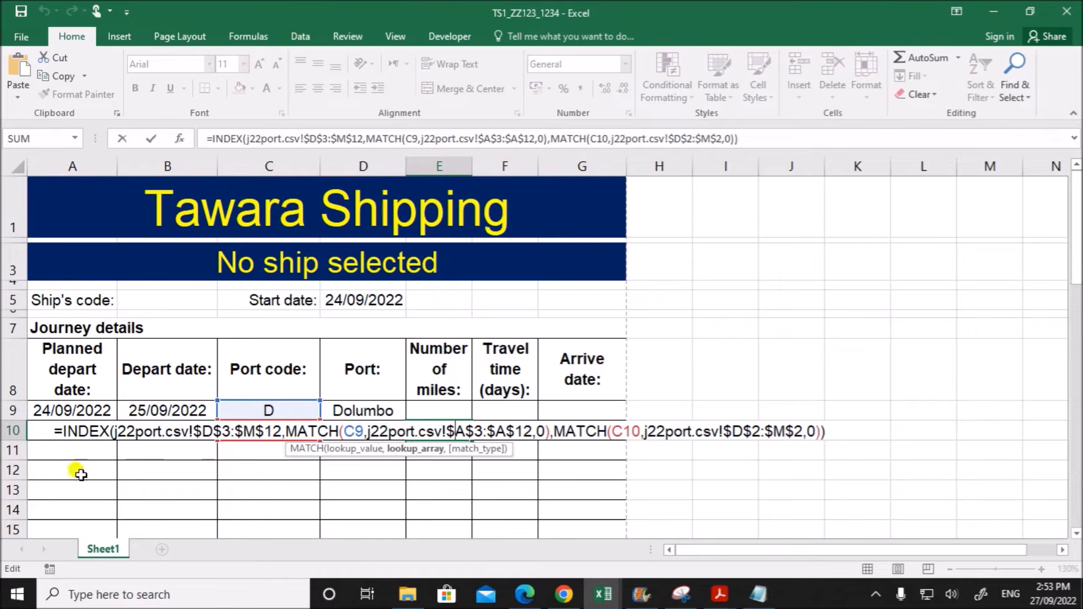
left_click_drag(63, 432, 273, 423)
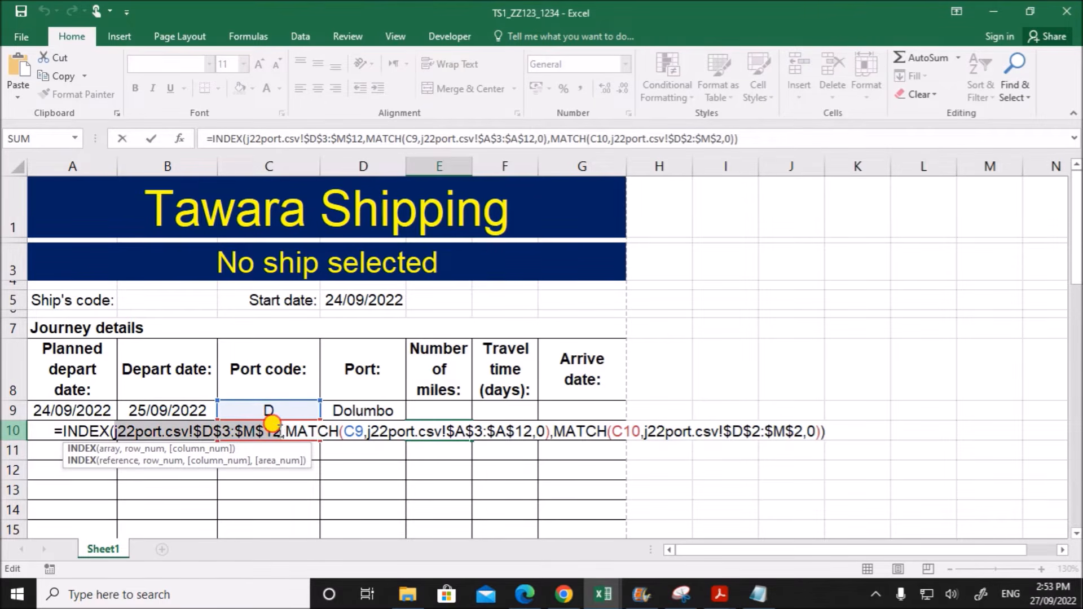
left_click(603, 594)
left_click(569, 471)
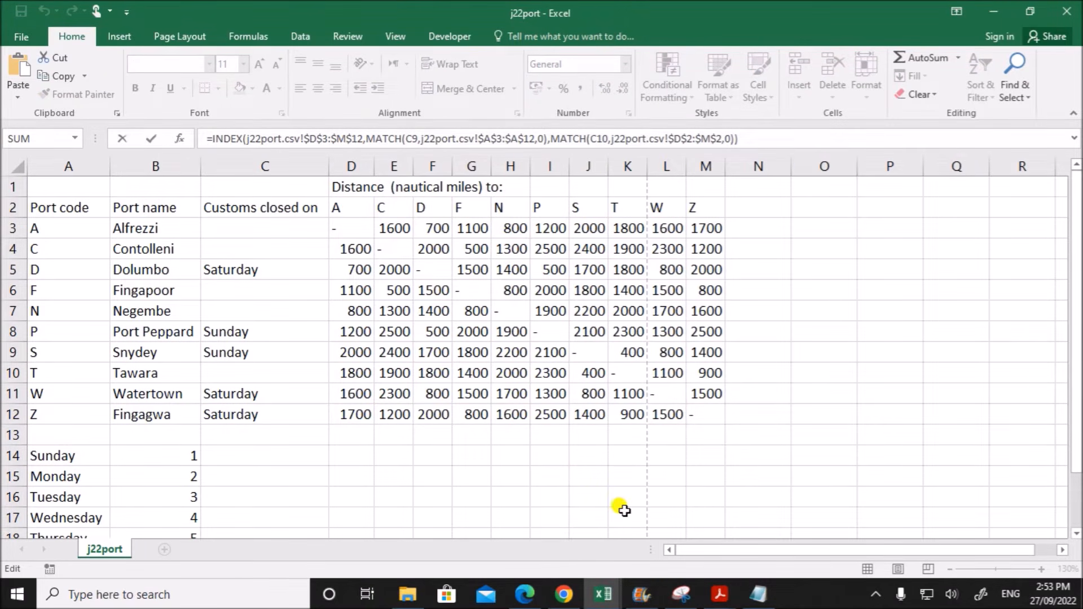
key("Return")
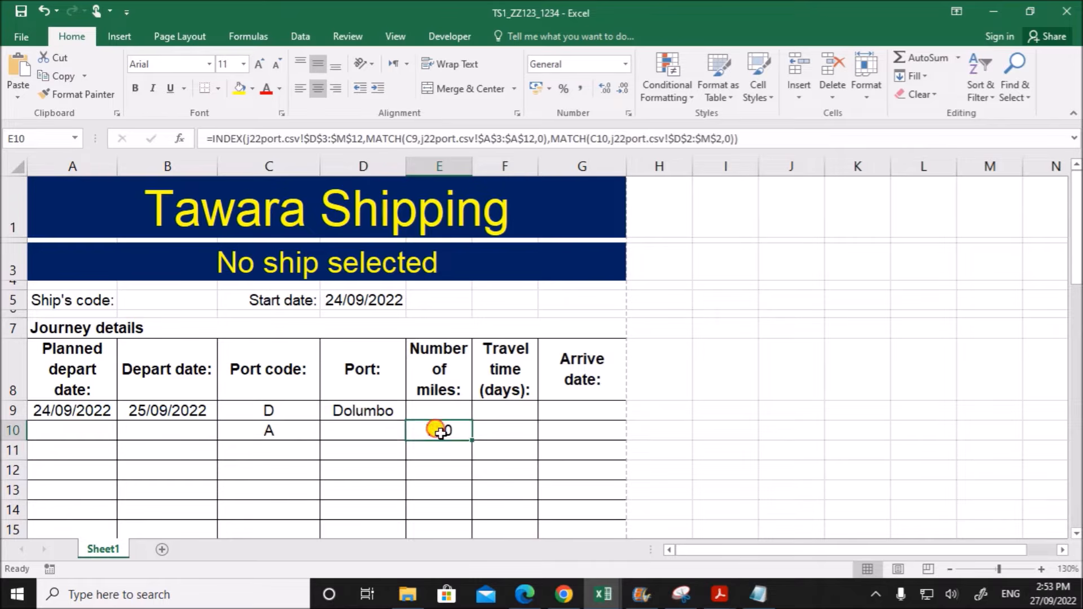
double_click(441, 430)
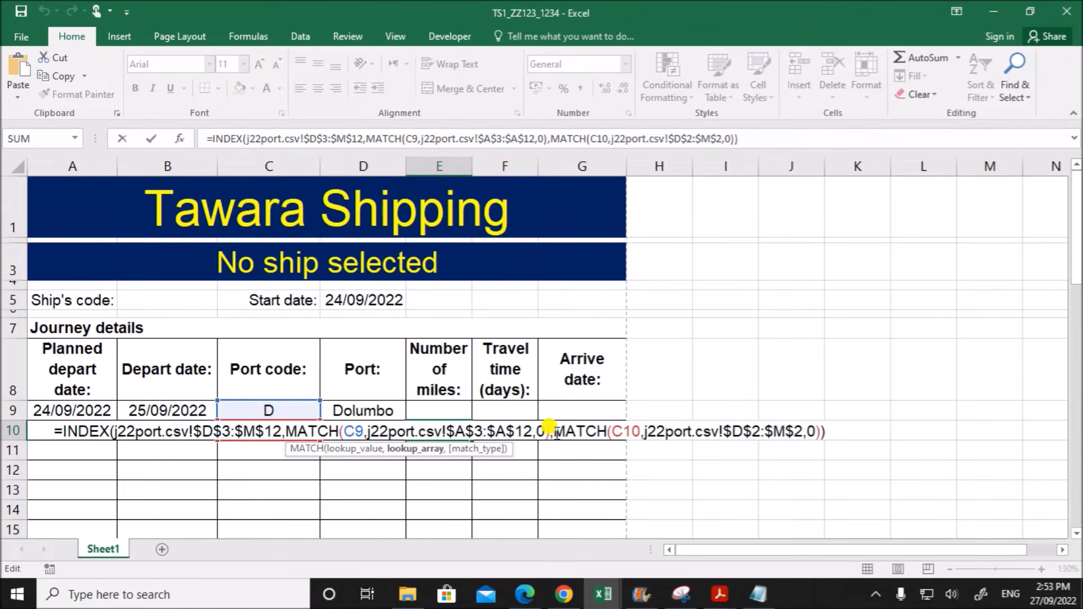
left_click_drag(287, 432, 550, 431)
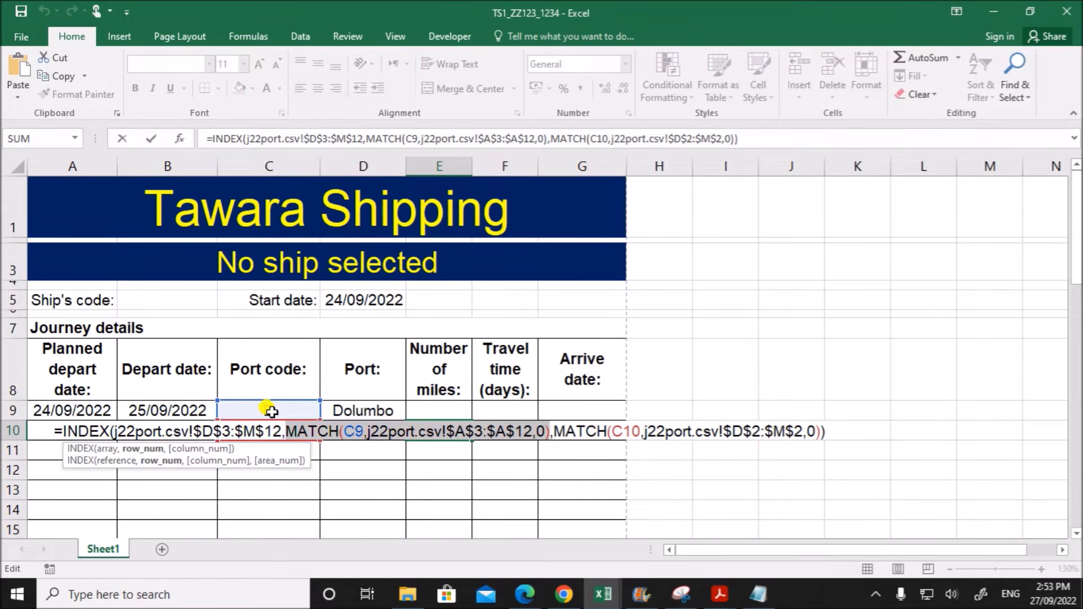
left_click(555, 431)
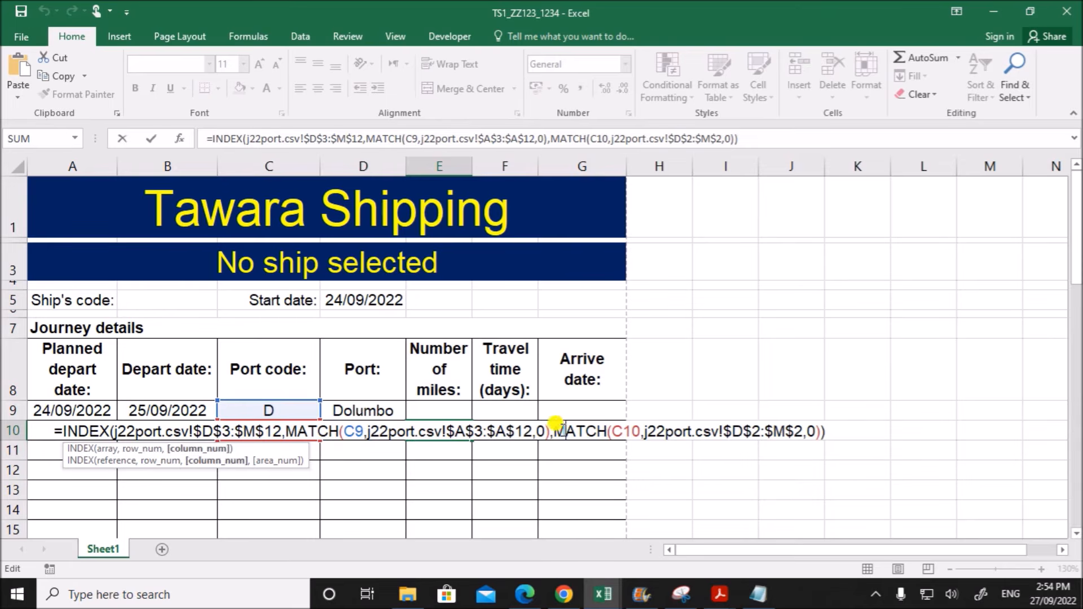
left_click_drag(555, 431, 817, 430)
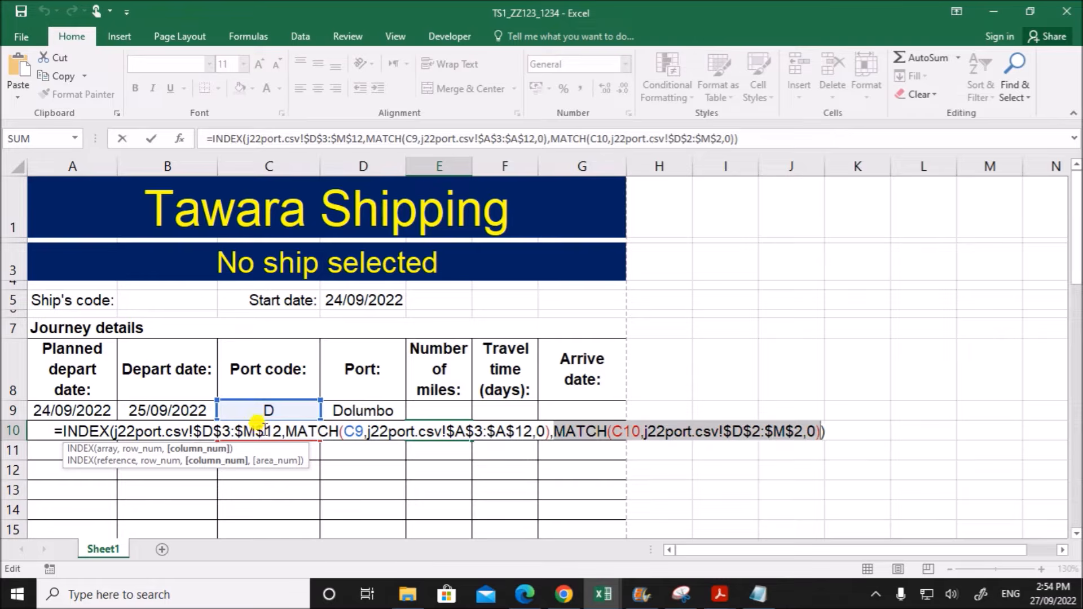
key("Return")
left_click(418, 430)
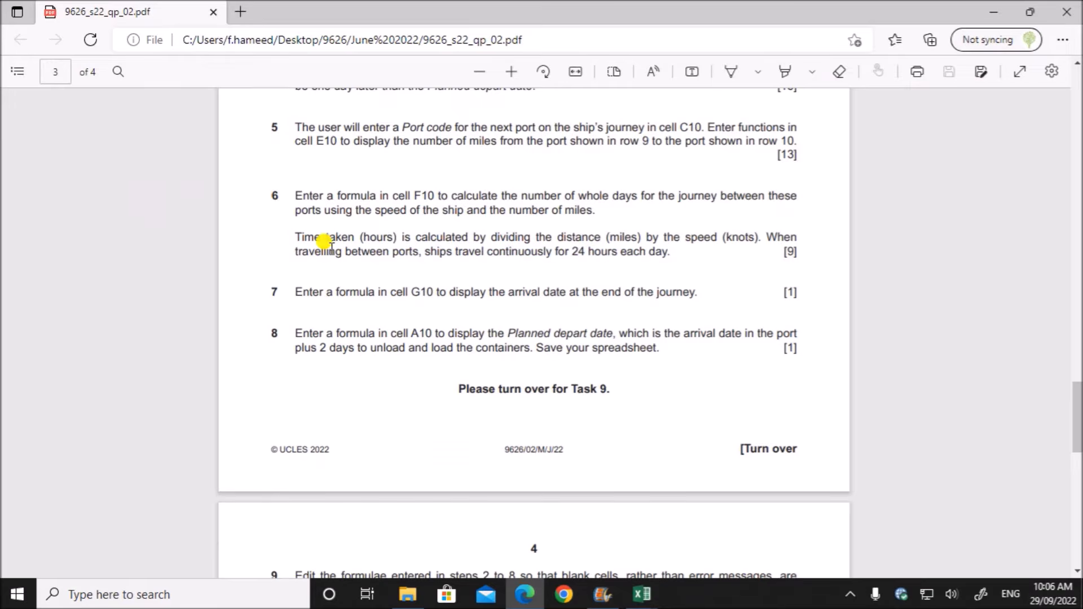
- Read task 6 in the question paper about calculating whole journey days in F10 from distance, speed and 24-hour travel
left_click_drag(420, 198, 596, 224)
left_click_drag(430, 233, 726, 244)
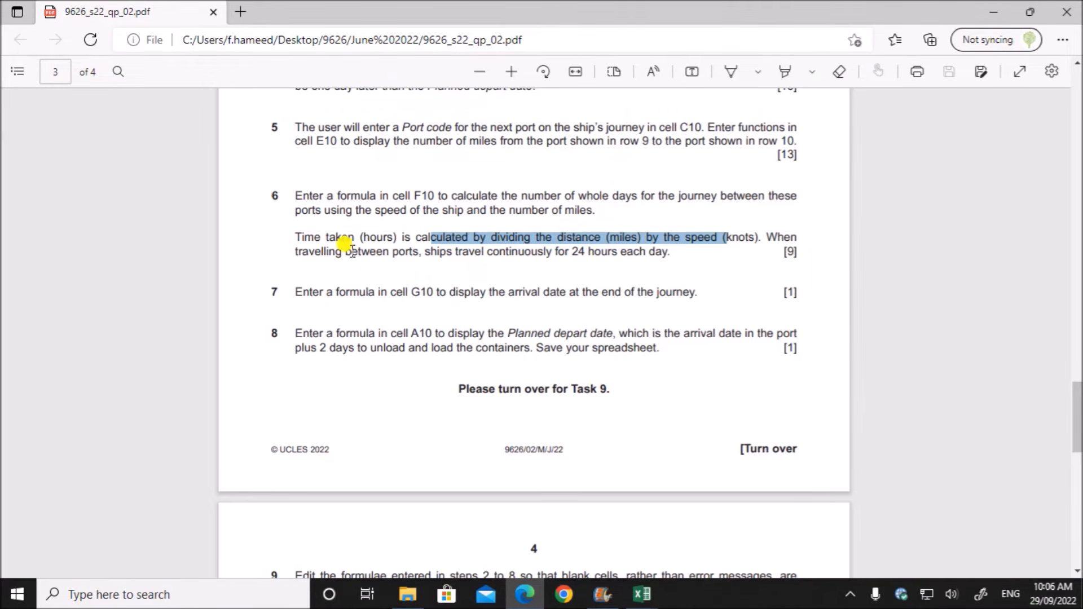
left_click(484, 273)
left_click_drag(439, 256, 677, 259)
- Switch to the j22ship workbook and autofit all its columns to their contents
mouse_move(649, 595)
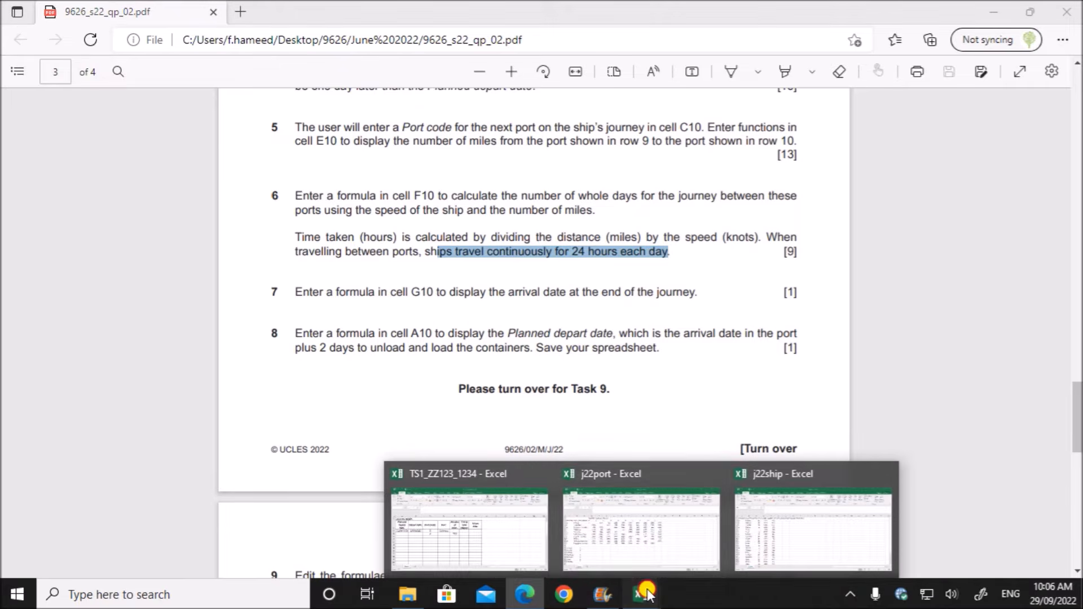
left_click(801, 558)
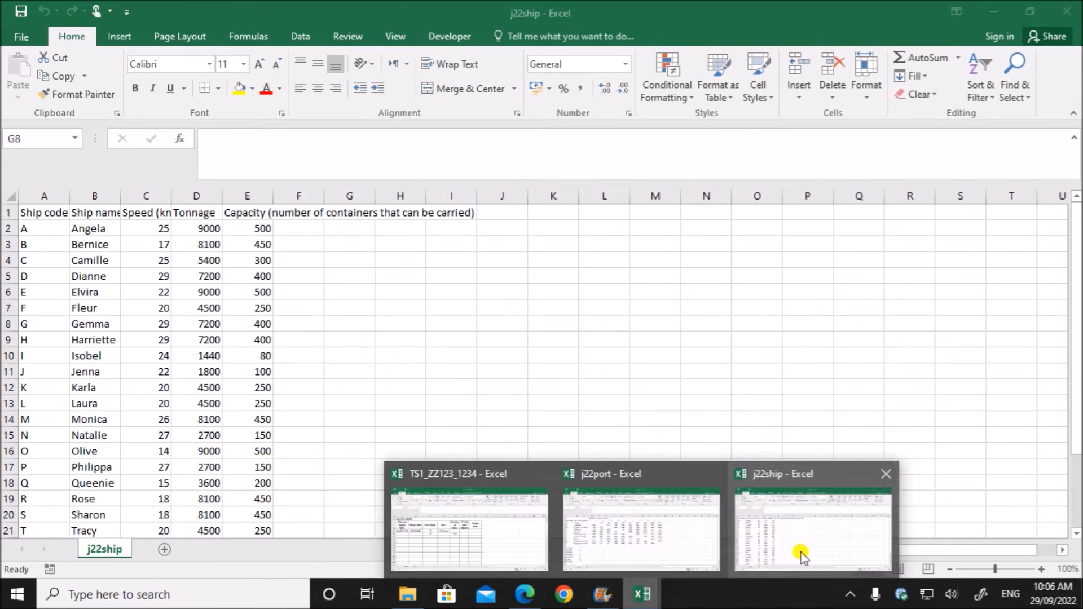
left_click(14, 192)
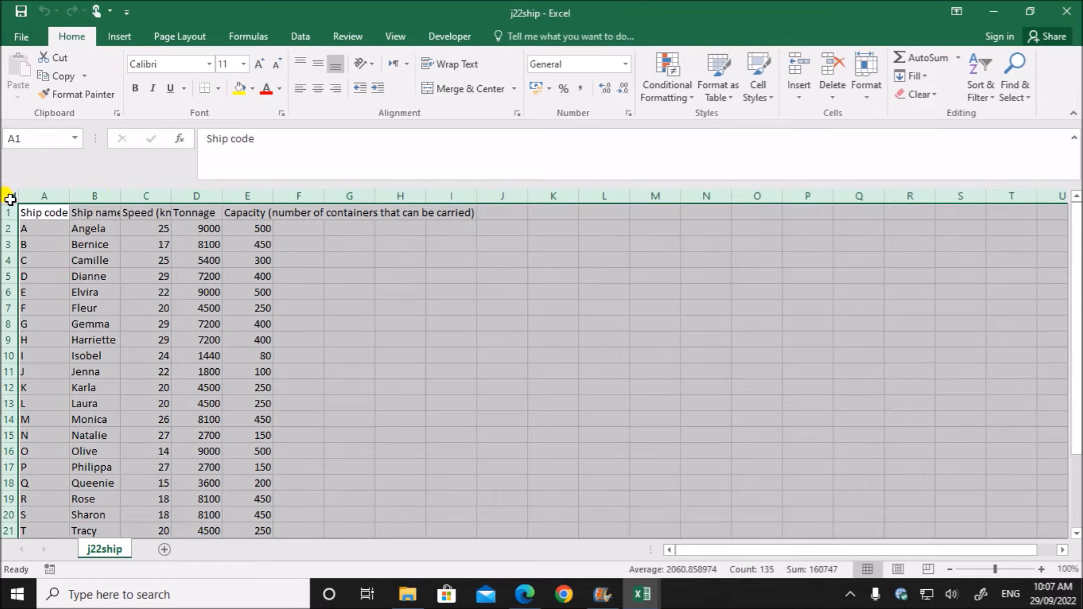
double_click(120, 195)
left_click(299, 292)
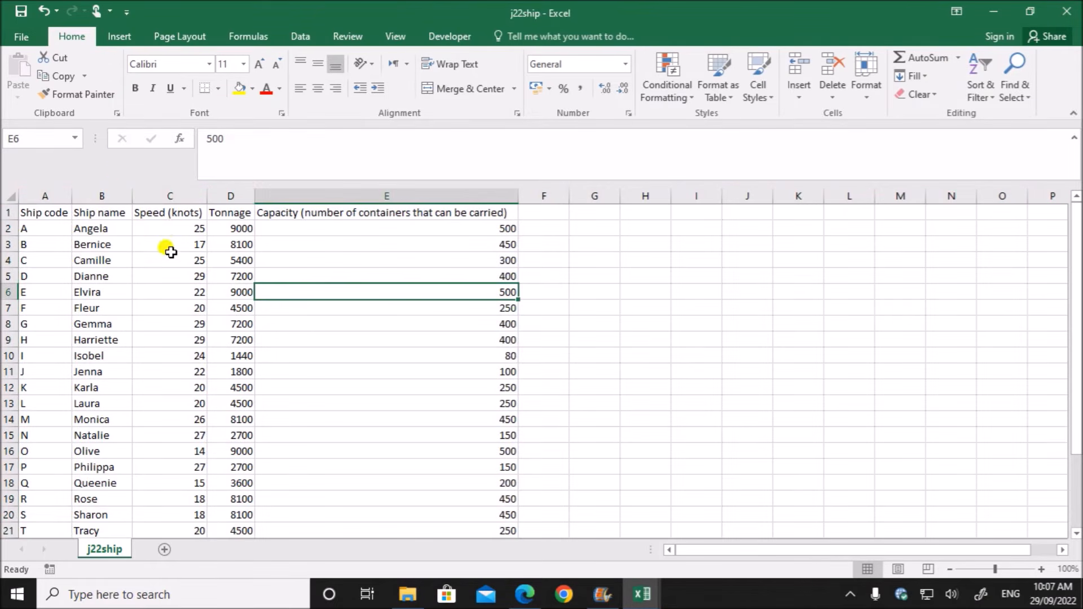
- Check the Speed (knots) values in j22ship, then return to the number of miles in E10 of the Tawara Shipping workbook
left_click(175, 229)
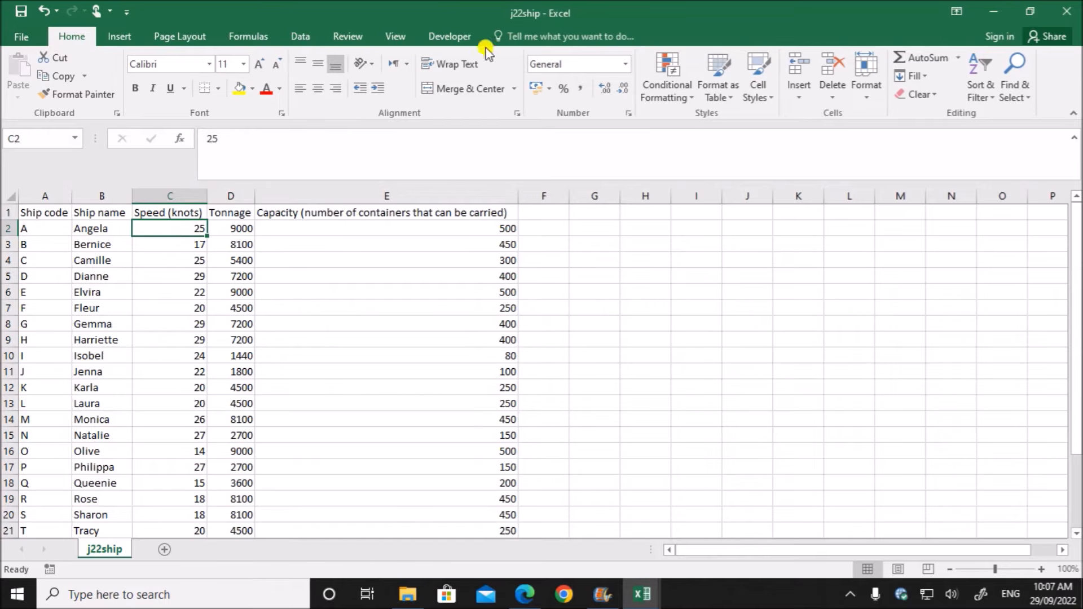
left_click(178, 272)
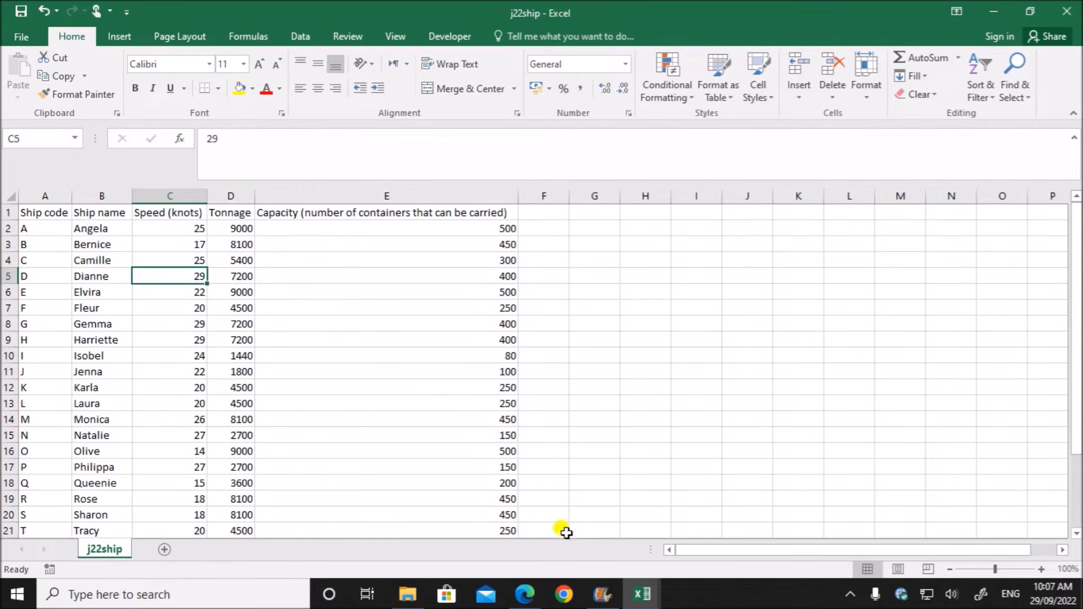
mouse_move(641, 592)
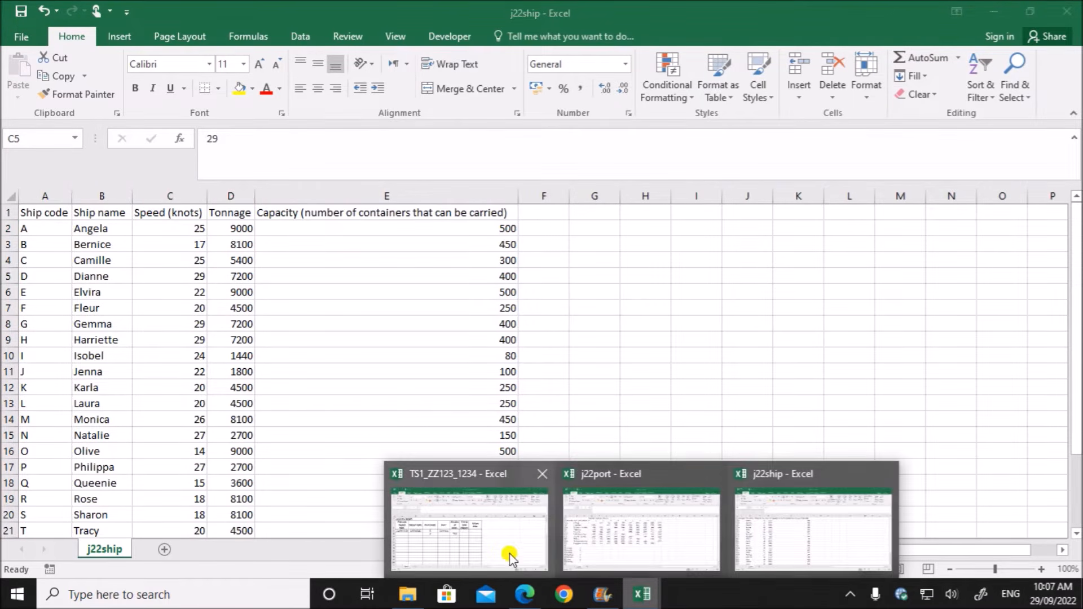
left_click(508, 550)
left_click(437, 322)
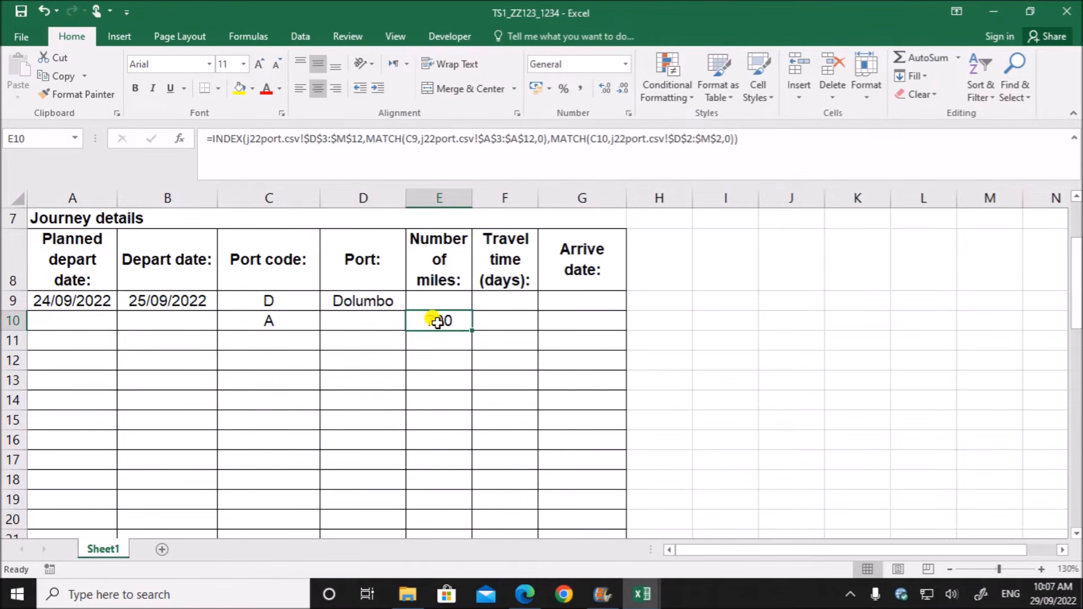
- Check the number of miles in E10, then the Ship code and Speed (knots) columns in the j22ship workbook
left_click(501, 320)
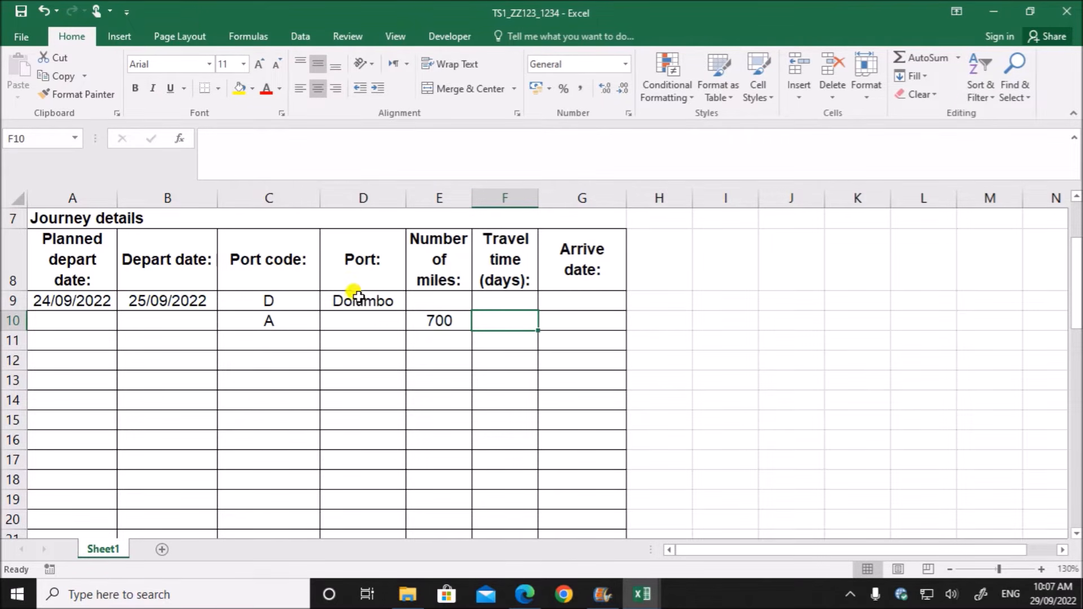
left_click(445, 326)
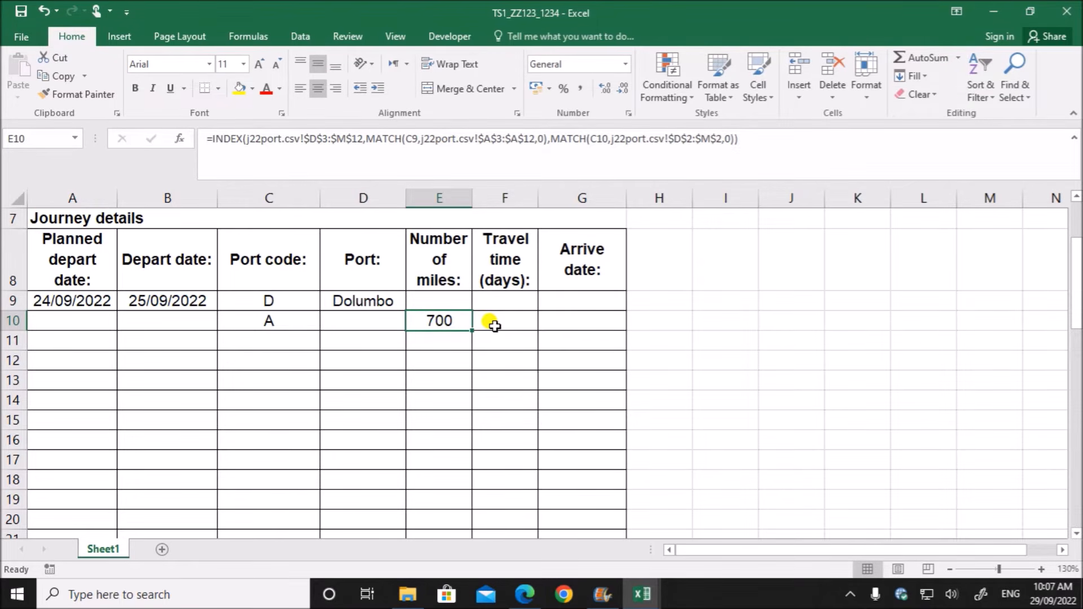
left_click(644, 594)
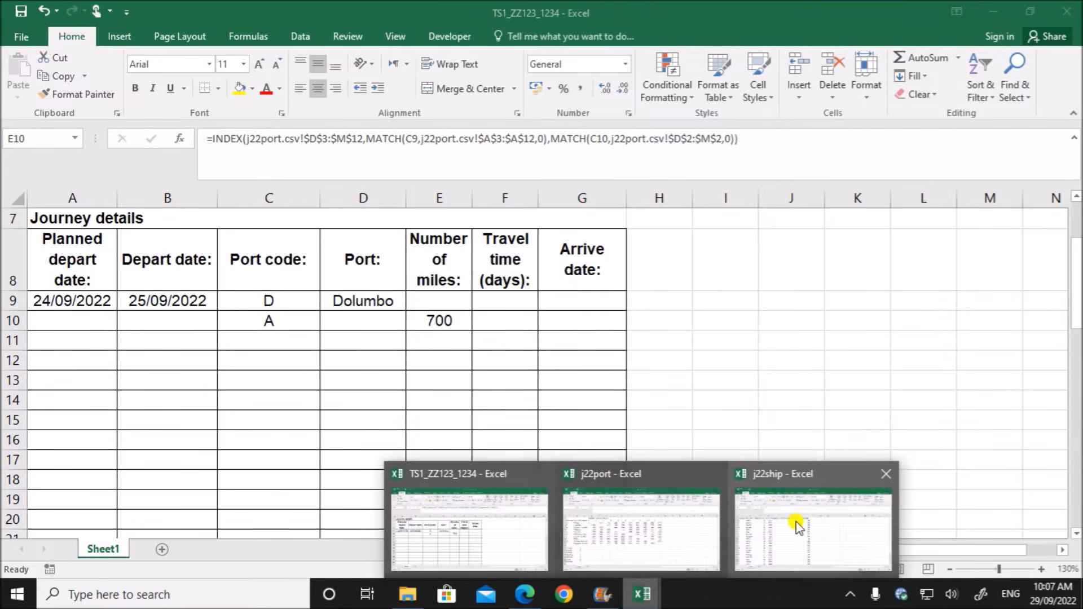
left_click(796, 523)
left_click(242, 255)
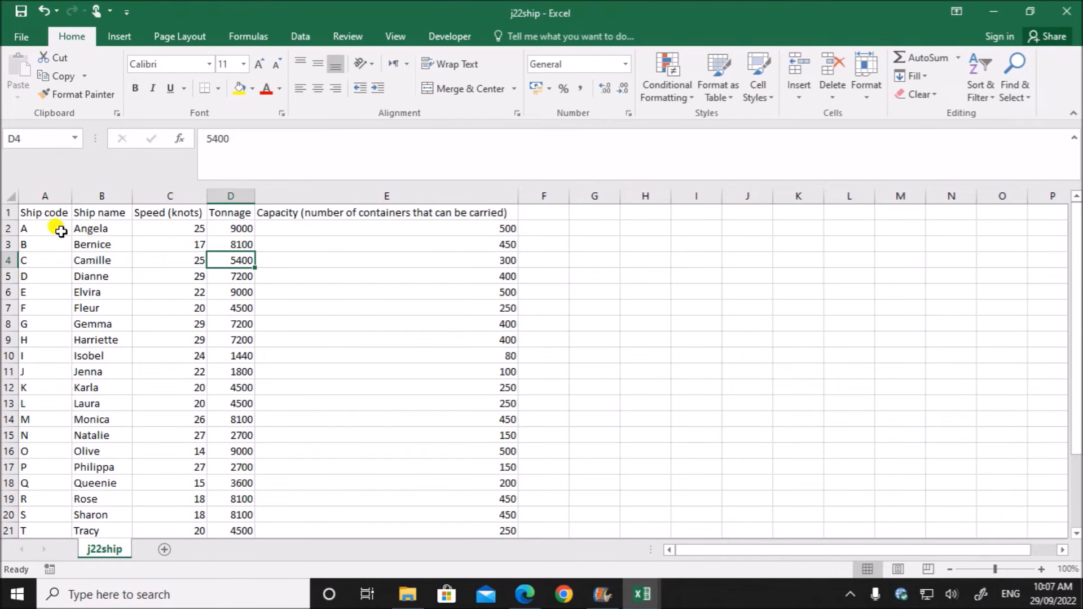
left_click(42, 231)
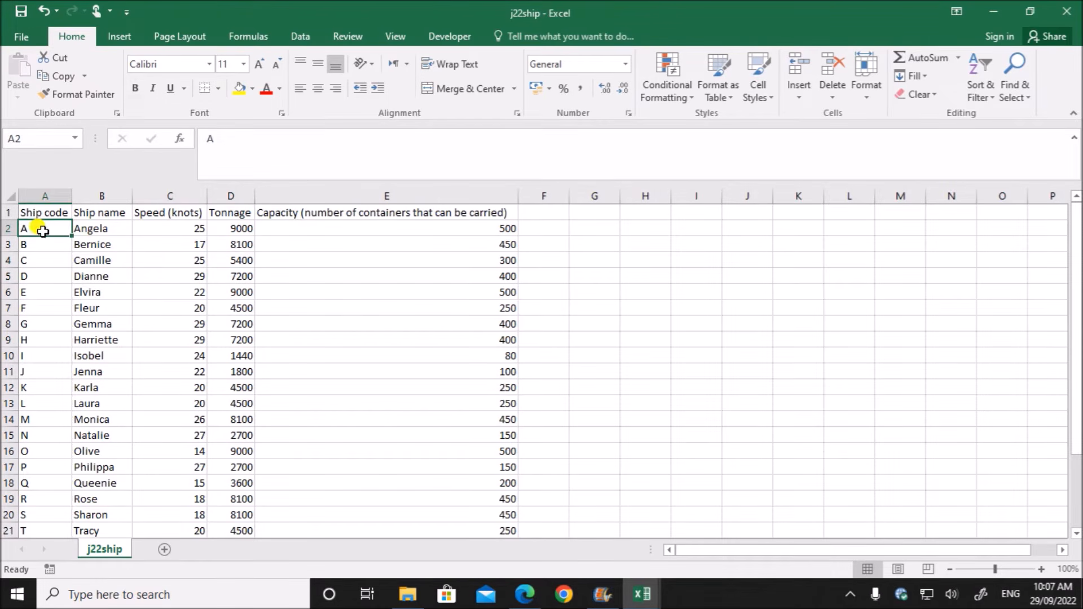
left_click(177, 222)
left_click(35, 229)
- Return to the Tawara Shipping workbook and enter A as the ship's code in B5
left_click(657, 578)
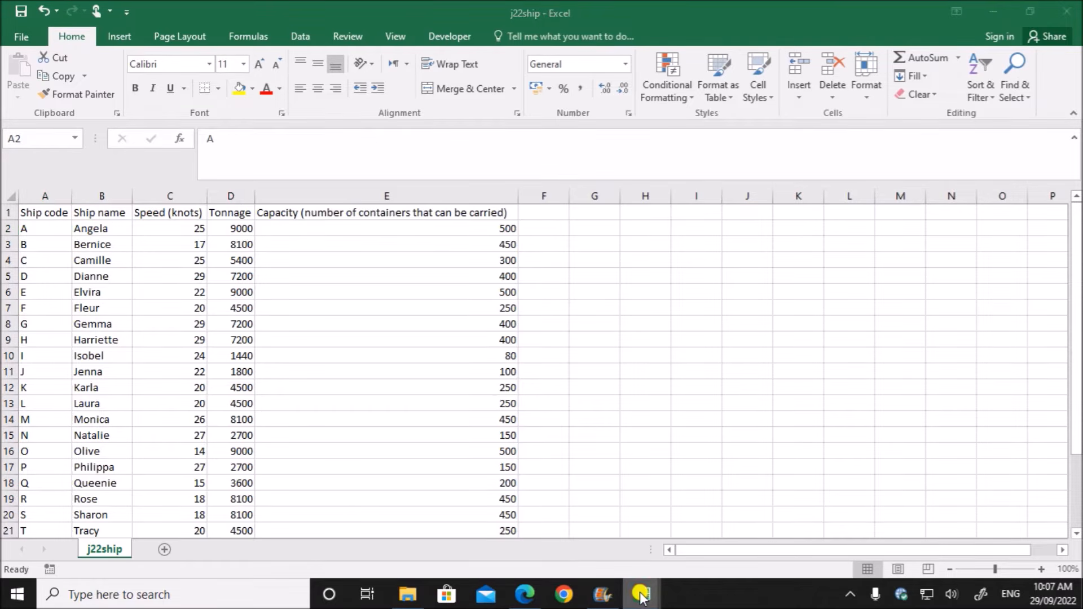
left_click(471, 531)
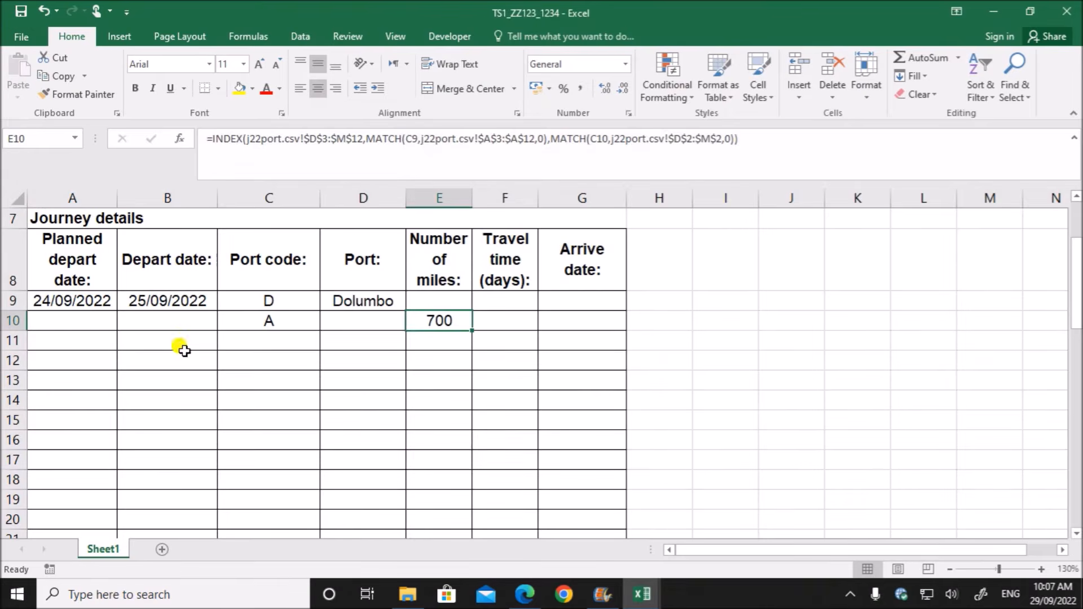
scroll(181, 346, "up", 2)
left_click(163, 331)
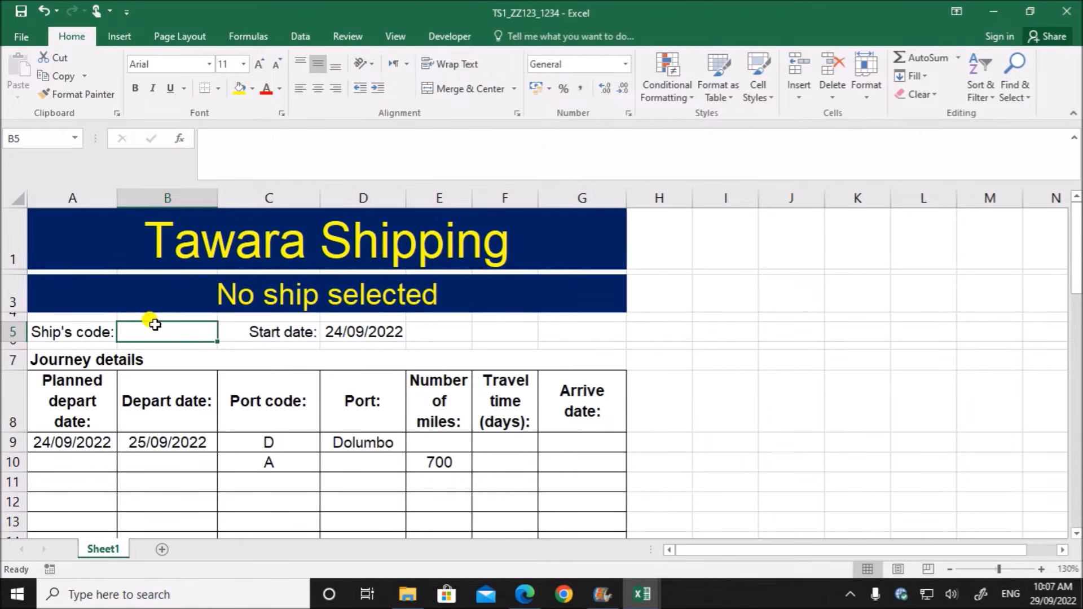
type("A")
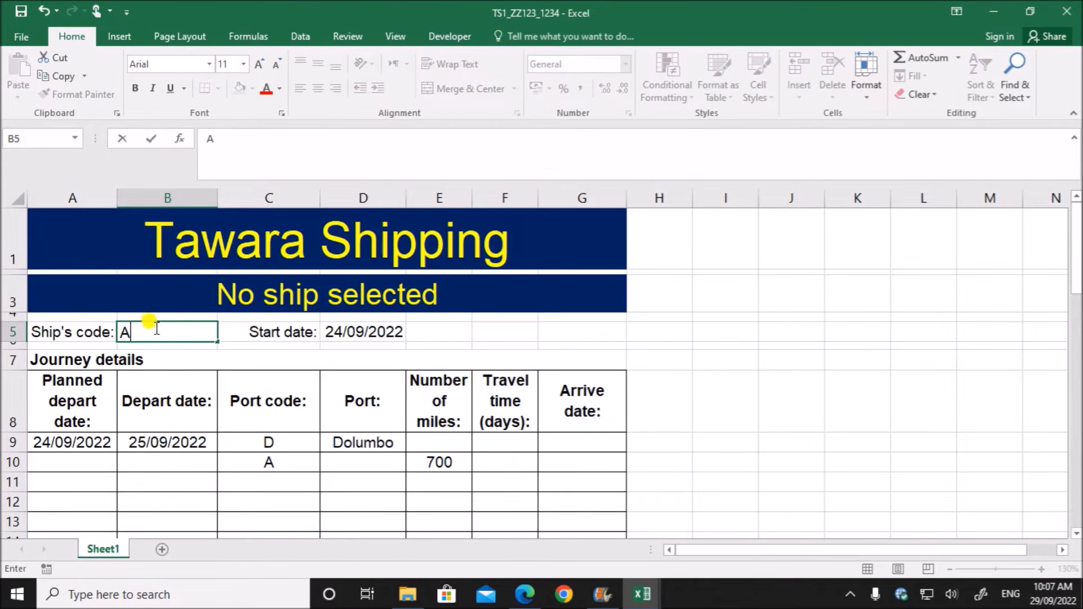
left_click(482, 495)
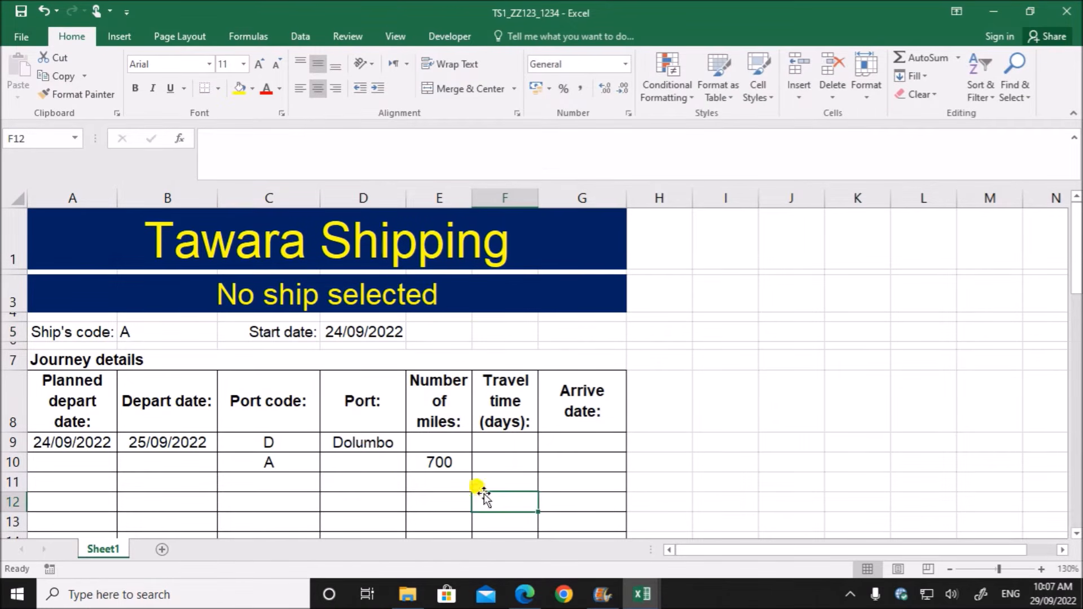
- Begin the travel time formula in F10, dividing E10 by a VLOOKUP whose lookup value is B5
left_click(484, 459)
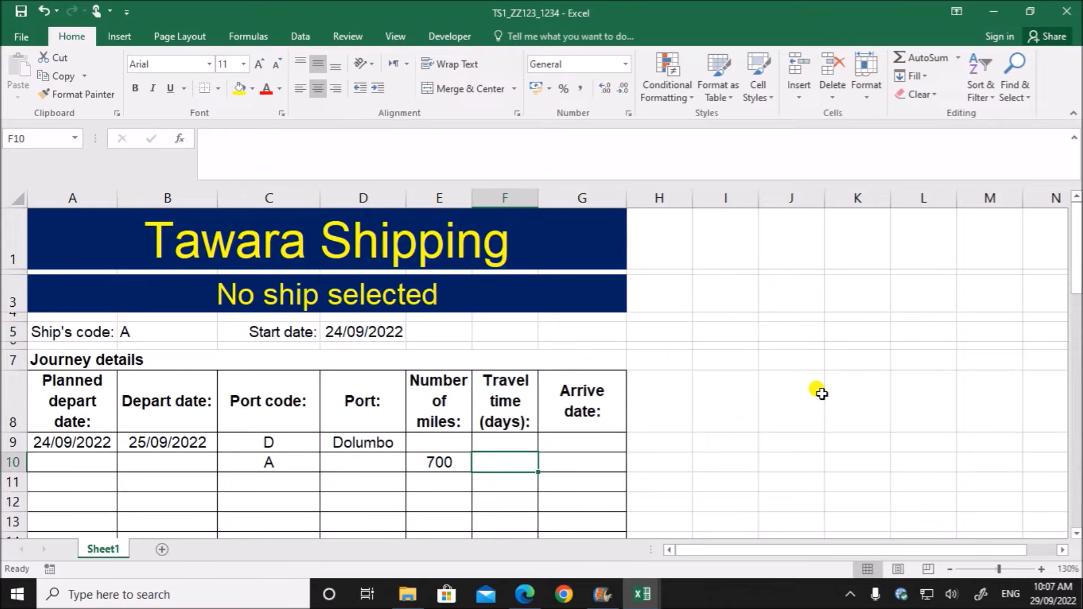
type("=")
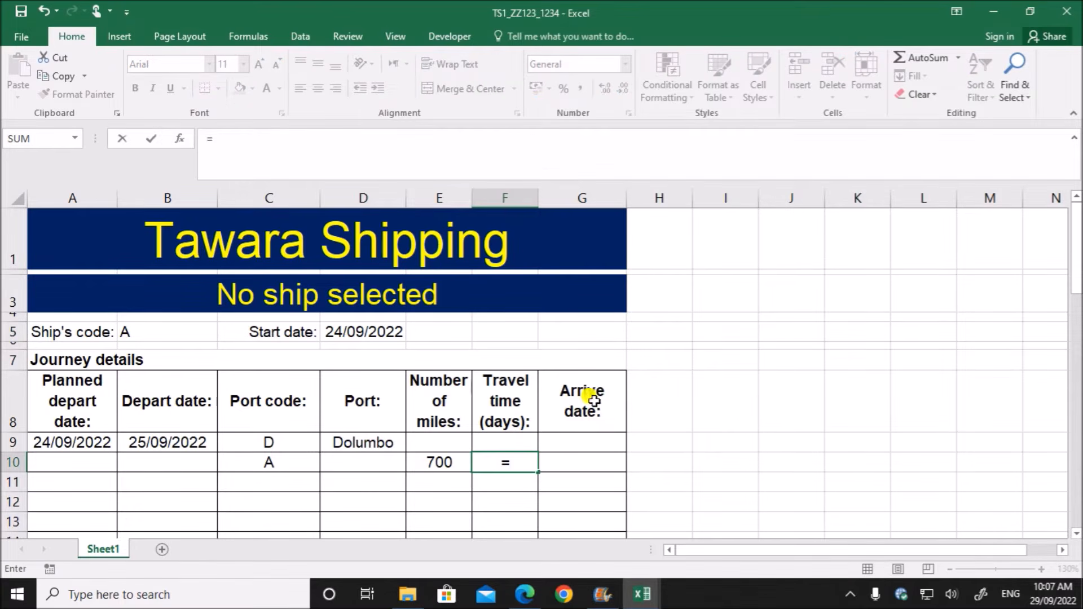
left_click(433, 461)
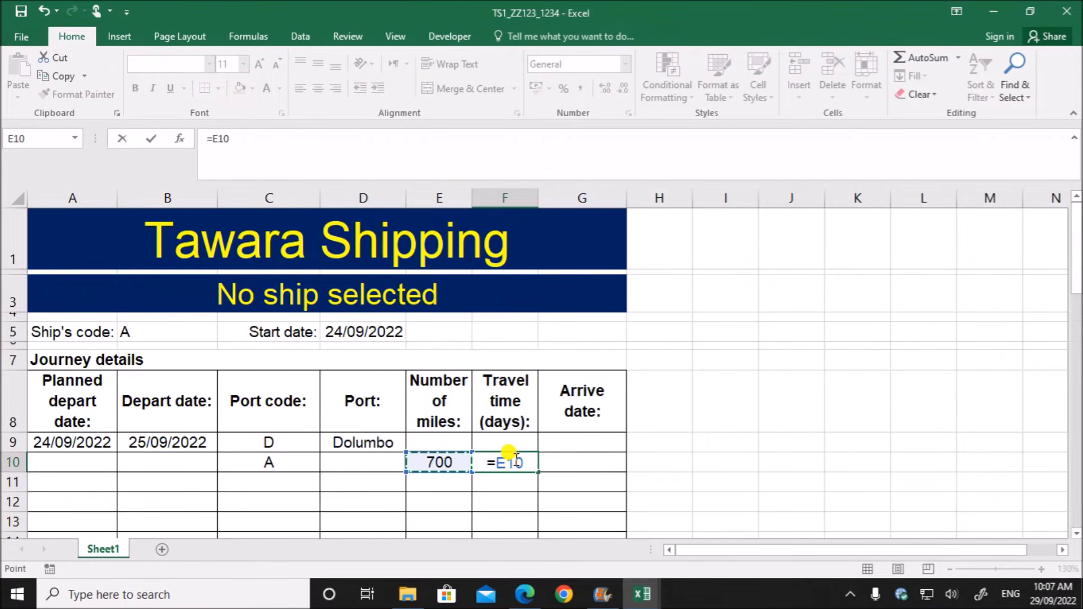
type("/")
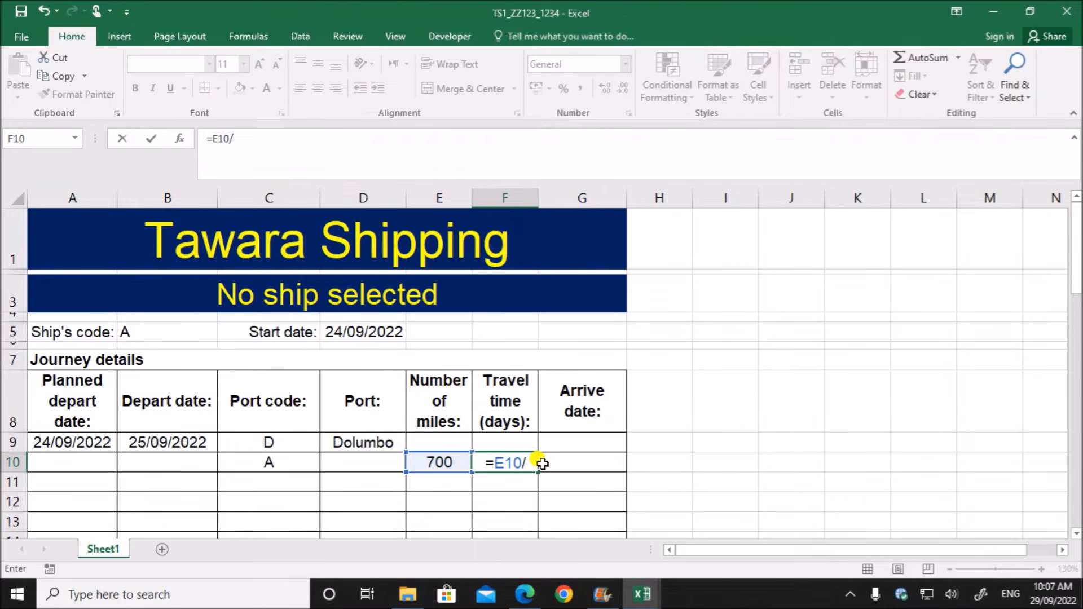
type("vlookup")
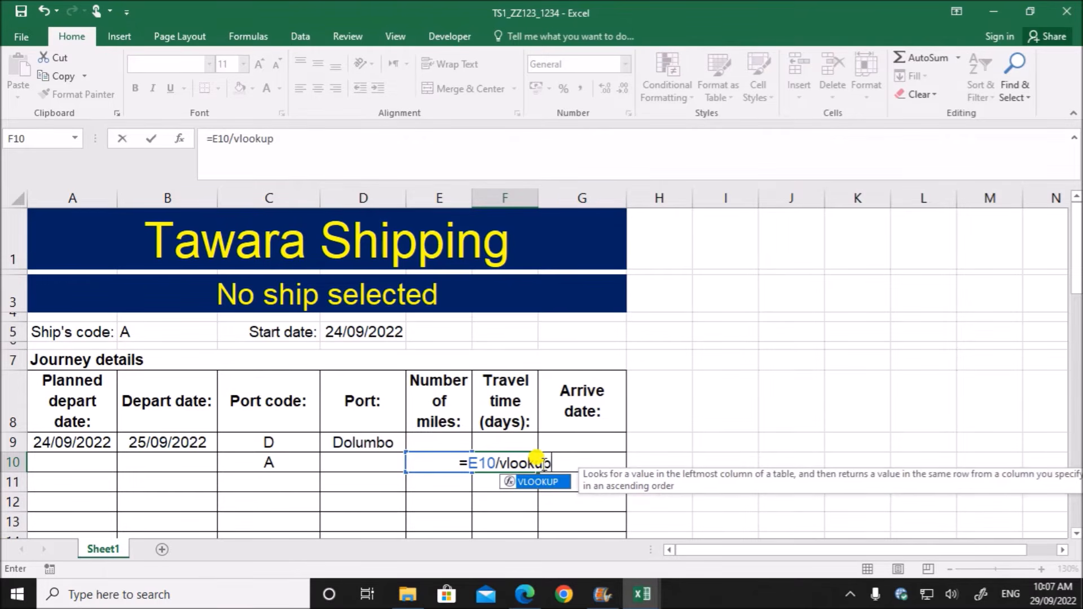
type("(")
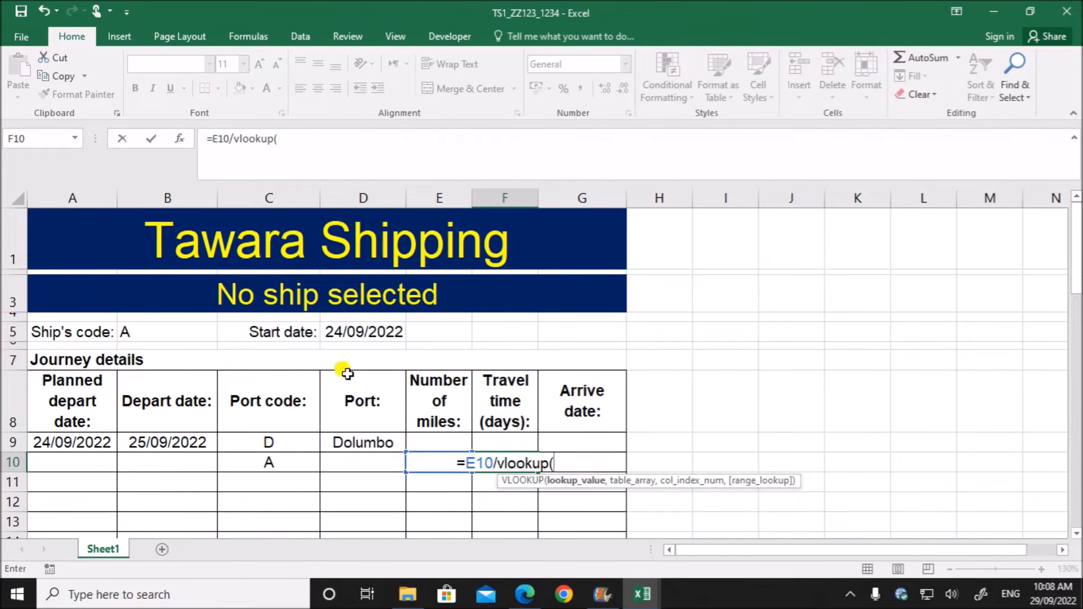
left_click(139, 329)
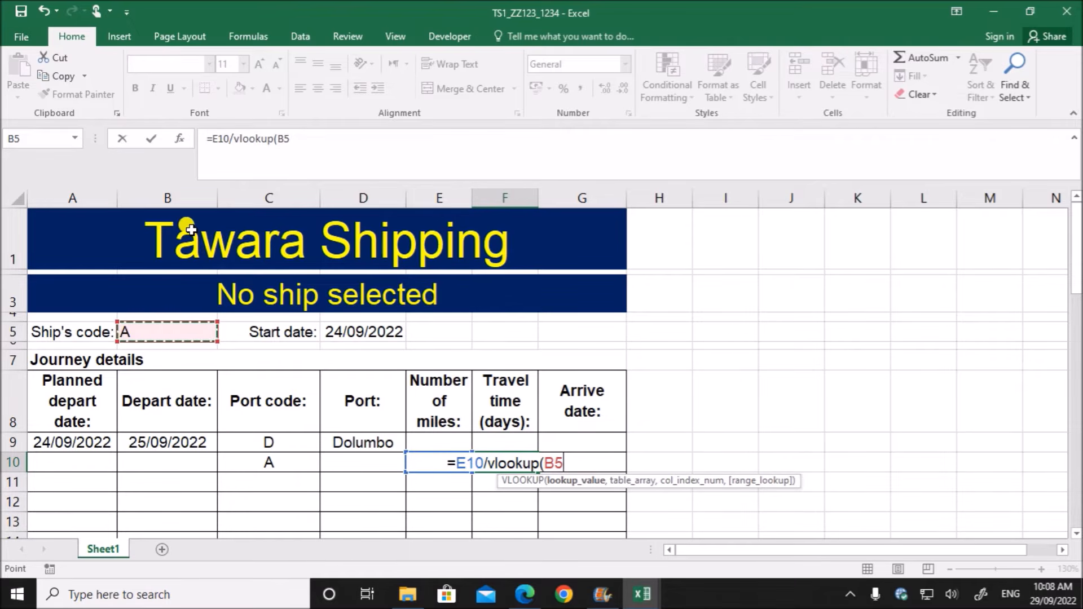
type(",")
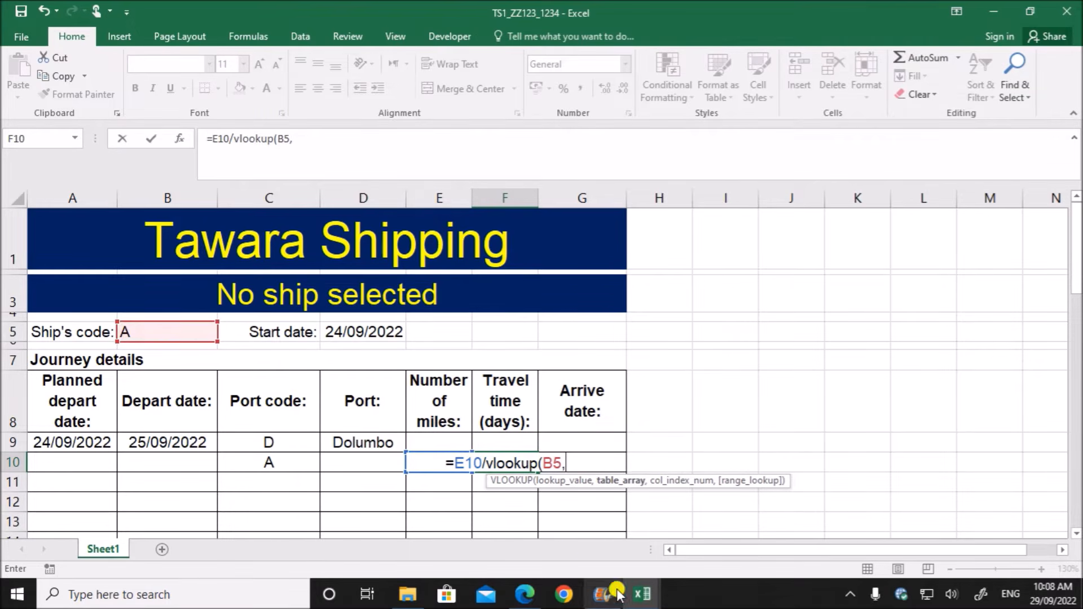
- Complete F10's VLOOKUP with the j22ship range $A$2:$E$27, column index 3 and exact match 0
left_click(647, 596)
left_click(812, 519)
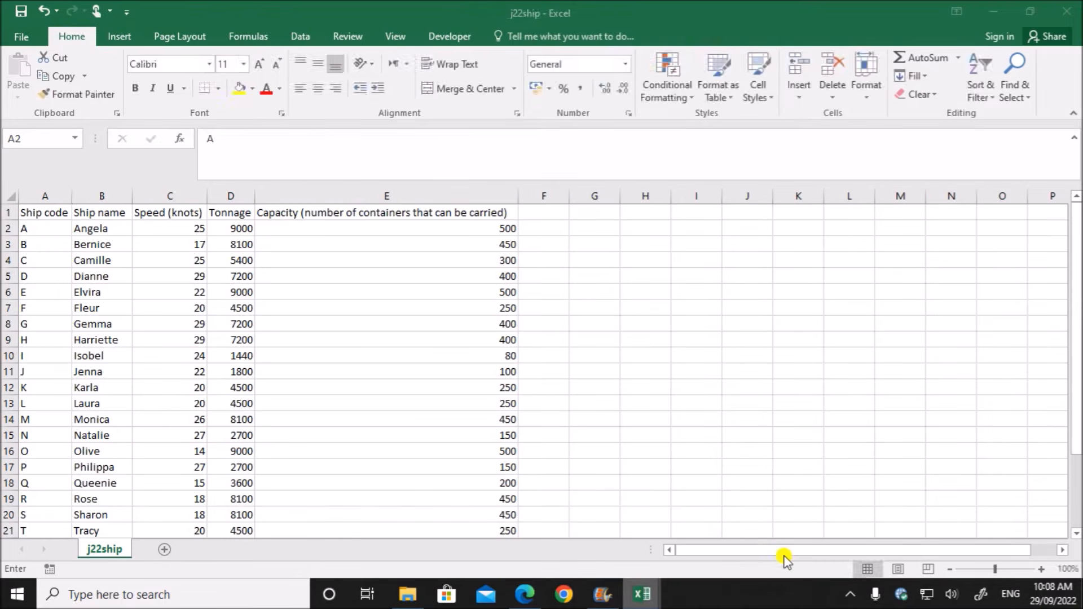
left_click_drag(37, 231, 442, 495)
scroll(243, 433, "up", 3)
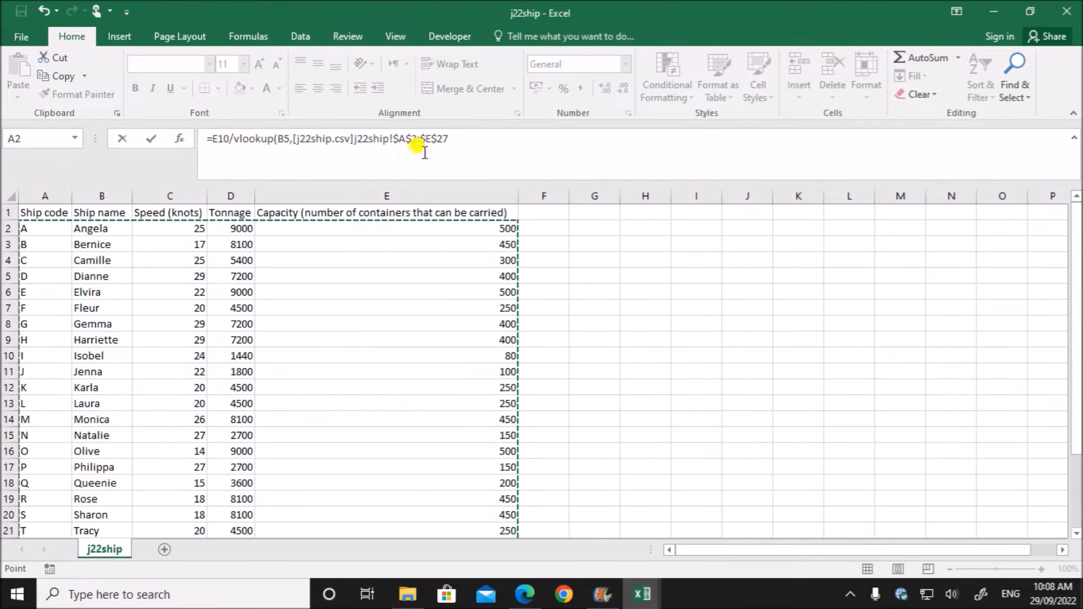
left_click(454, 139)
type(",")
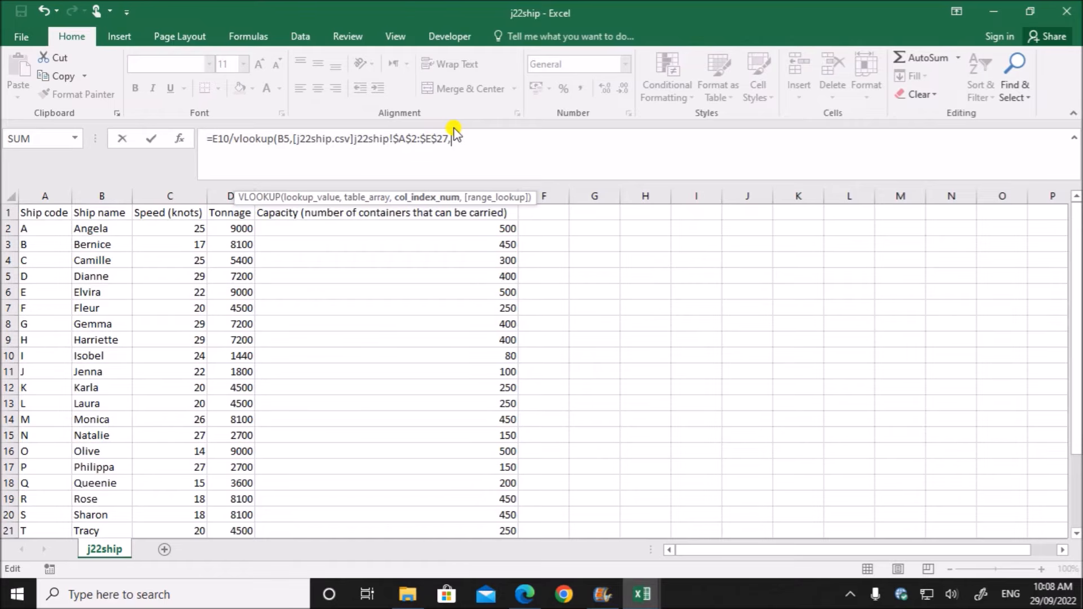
type("5,")
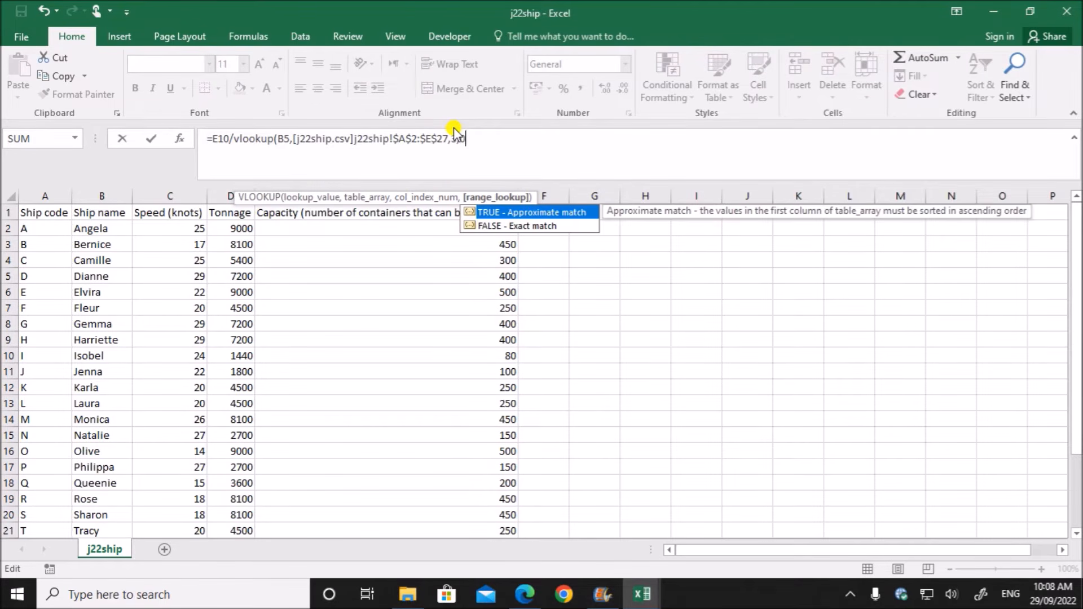
type("0)")
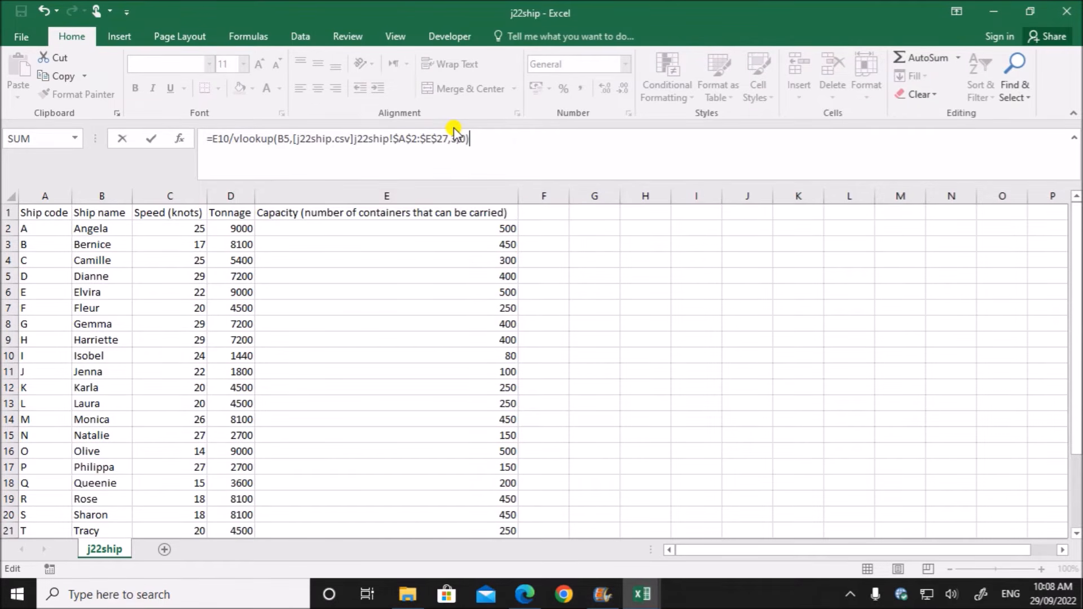
key("Return")
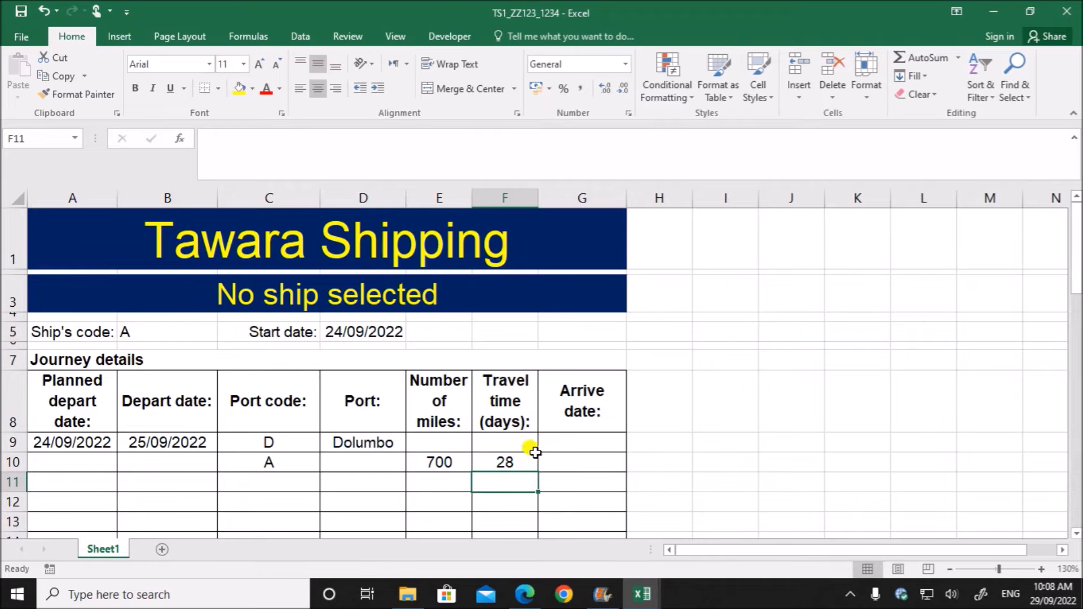
- Edit the F10 formula to divide the journey hours by 24: =E10/VLOOKUP(B5,j22ship.csv!$A$2:$E$27,3,0)/24
double_click(518, 463)
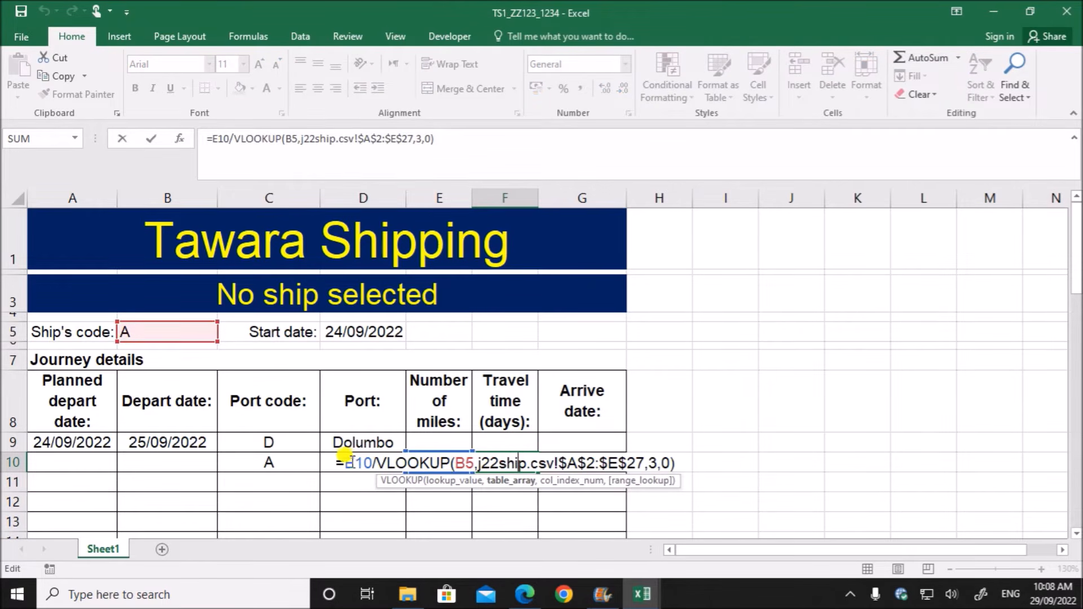
left_click_drag(339, 456, 674, 463)
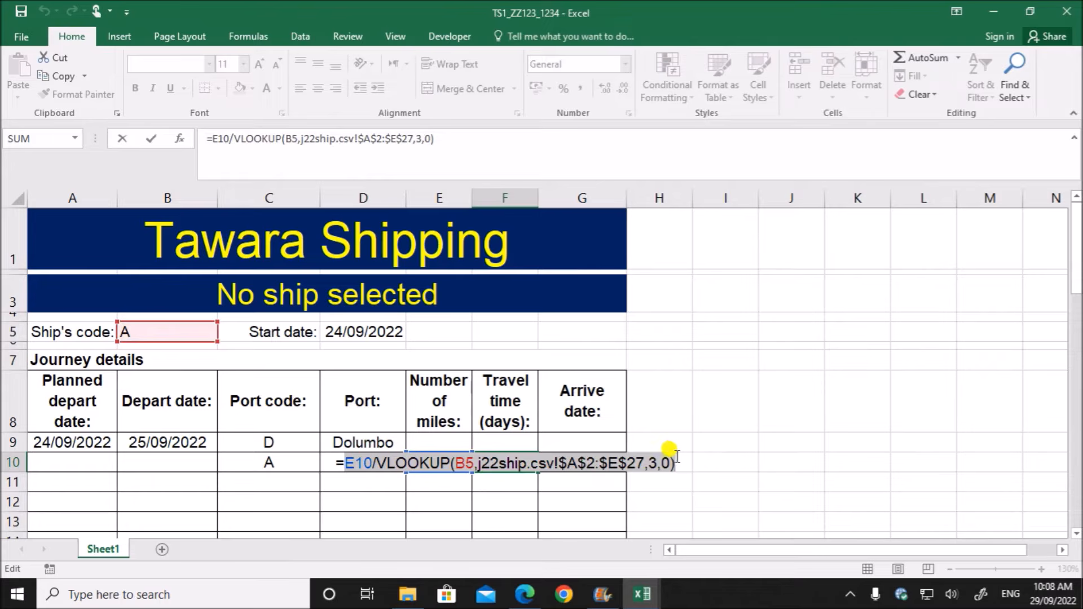
left_click(679, 459)
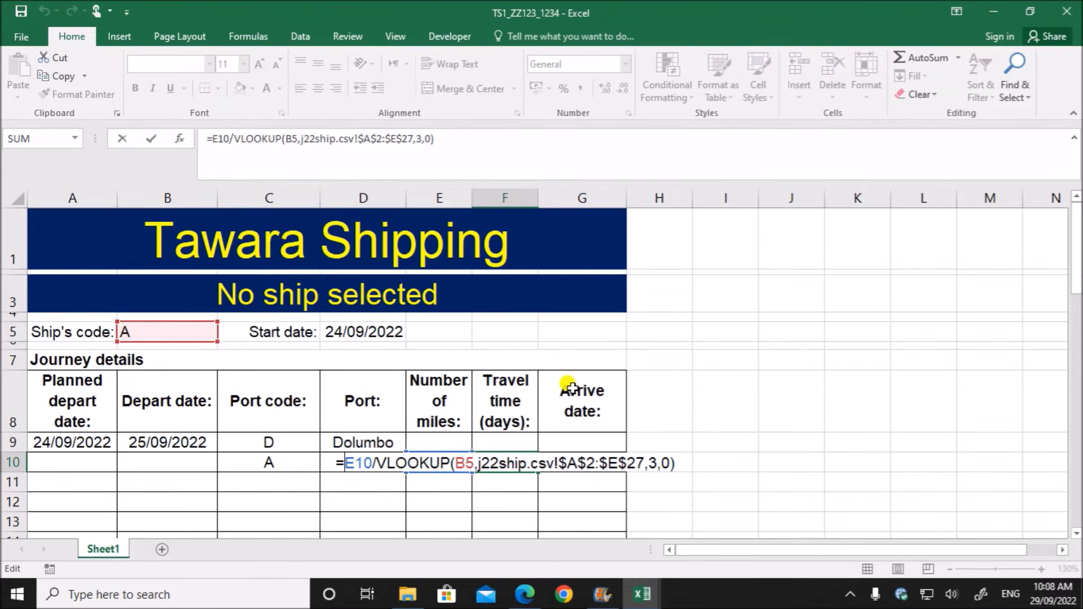
type("(")
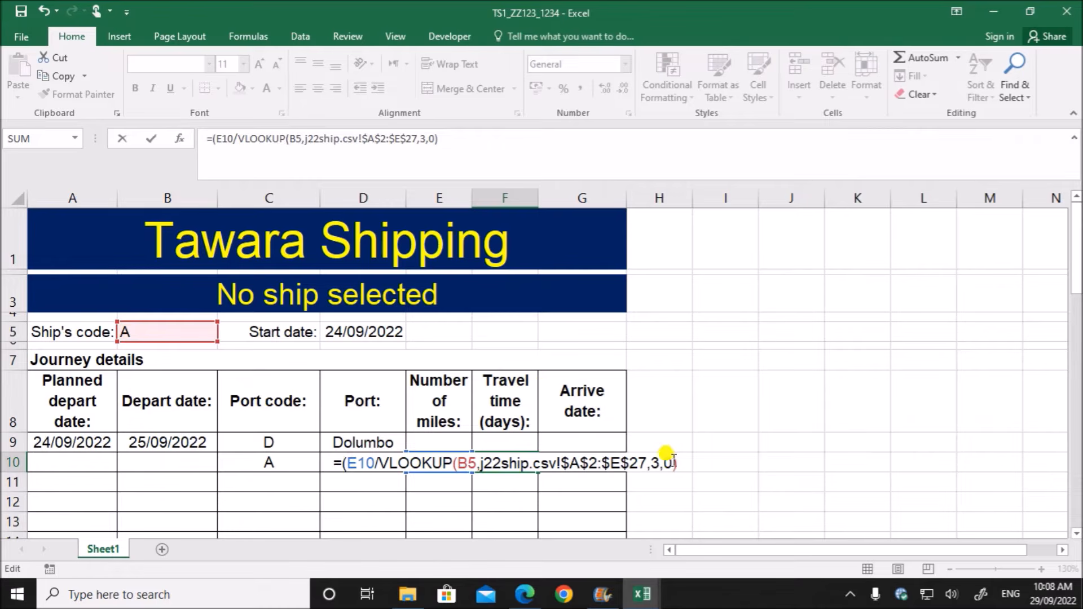
key("BackSpace")
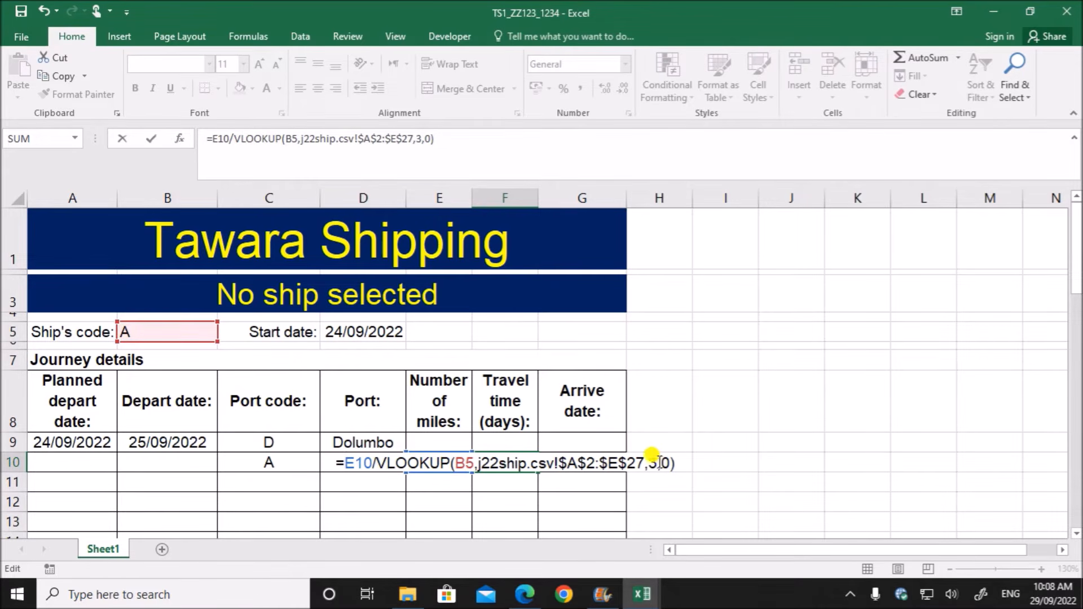
left_click(683, 458)
type("/24")
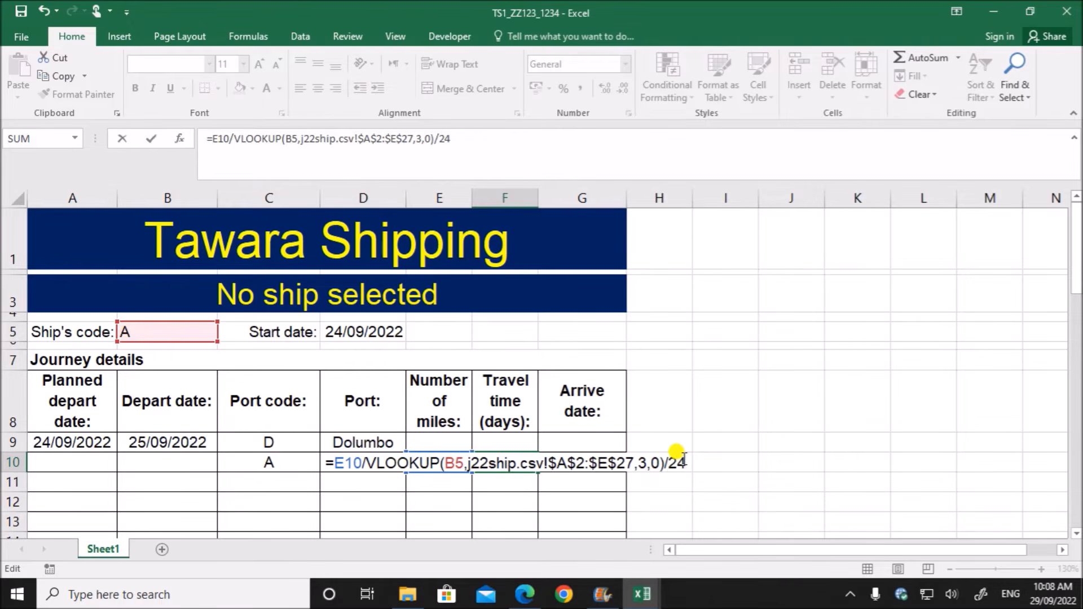
key("Return")
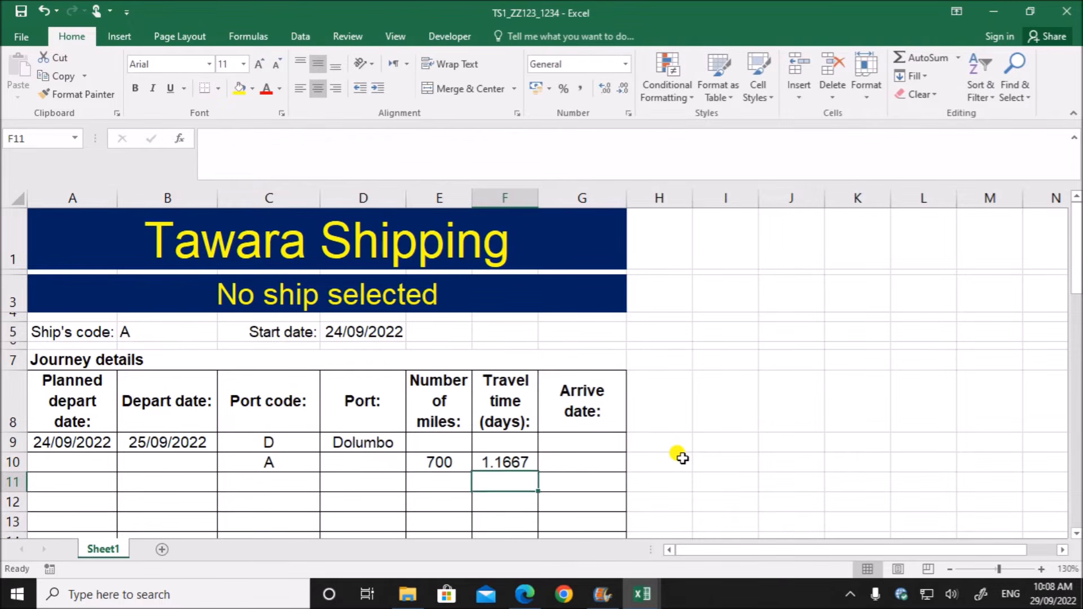
- Check the "whole days" requirement of task 6 in the question paper against F10's travel time
left_click(495, 455)
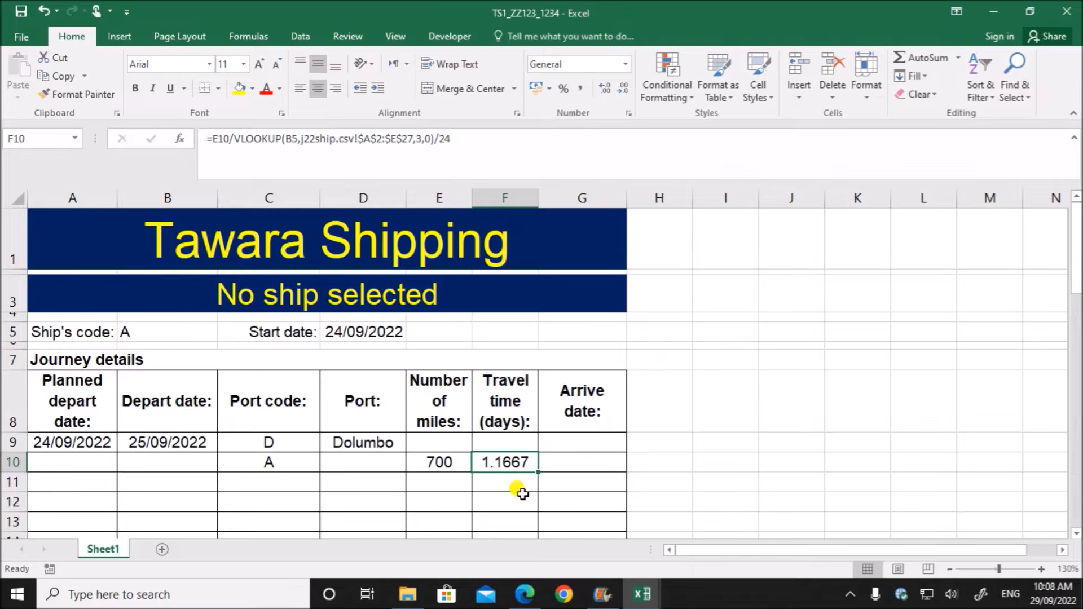
left_click(524, 593)
left_click(569, 242)
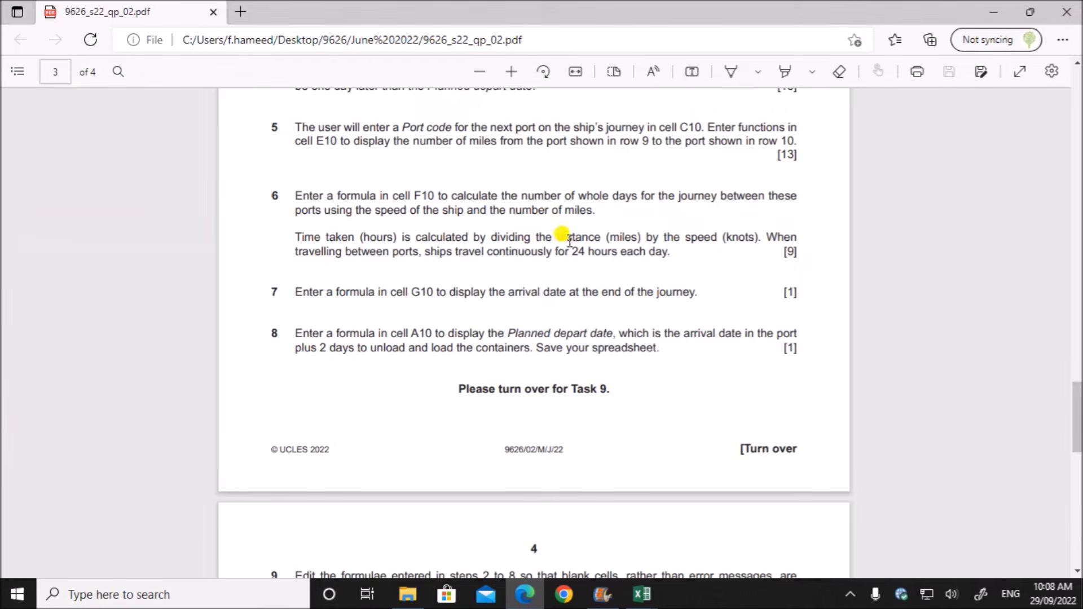
left_click_drag(578, 196, 638, 196)
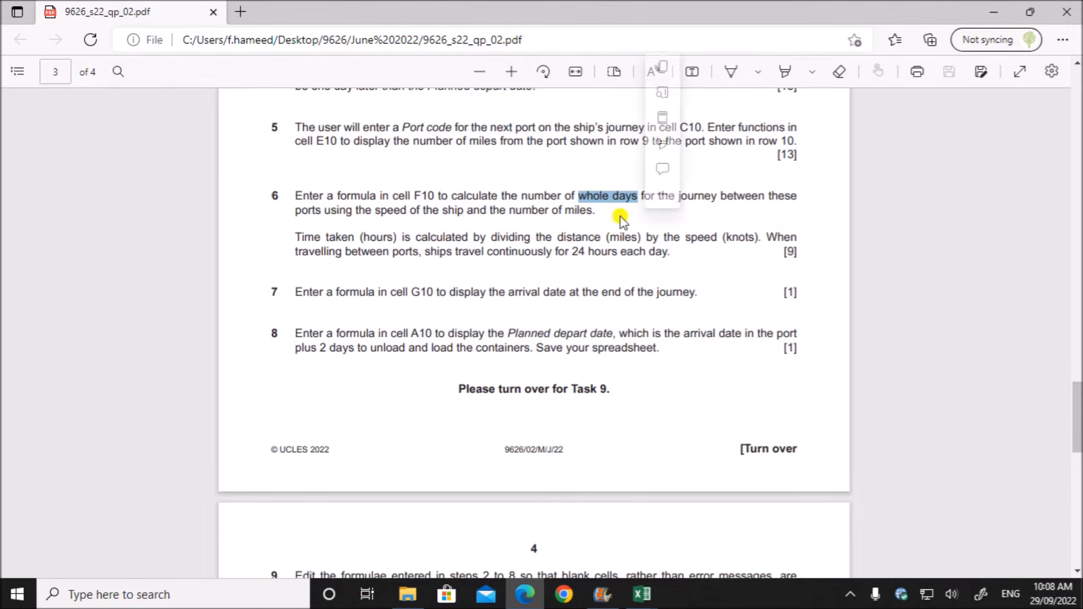
left_click(641, 598)
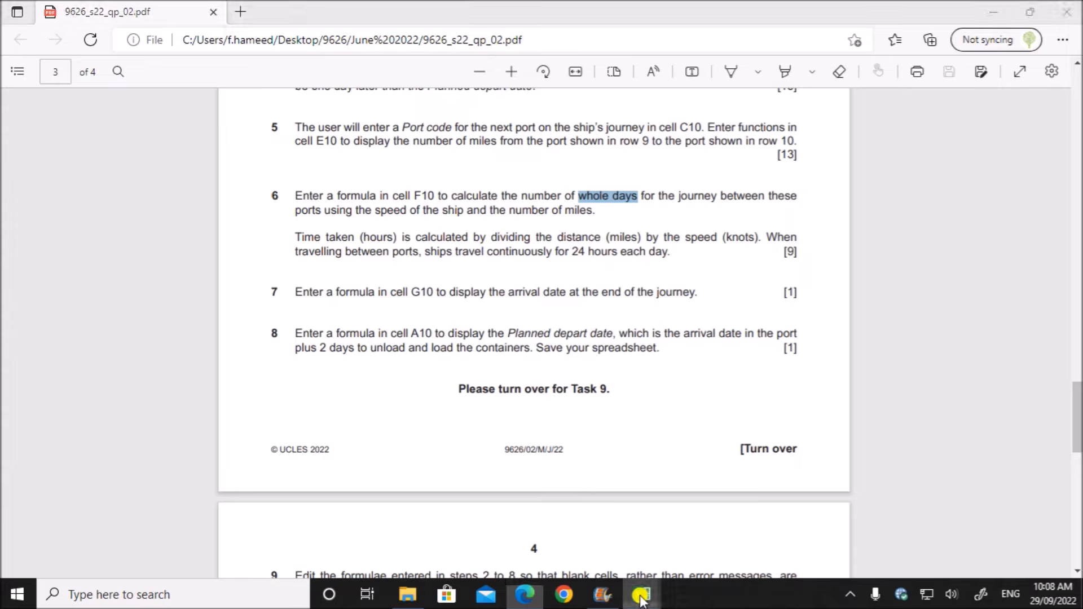
- Wrap the F10 travel time formula in ROUNDUP with 0 digits: =ROUNDUP(E10/VLOOKUP(B5,j22ship.csv!$A$2:$E$27,3,0)/24,0), and review its arguments
left_click(508, 564)
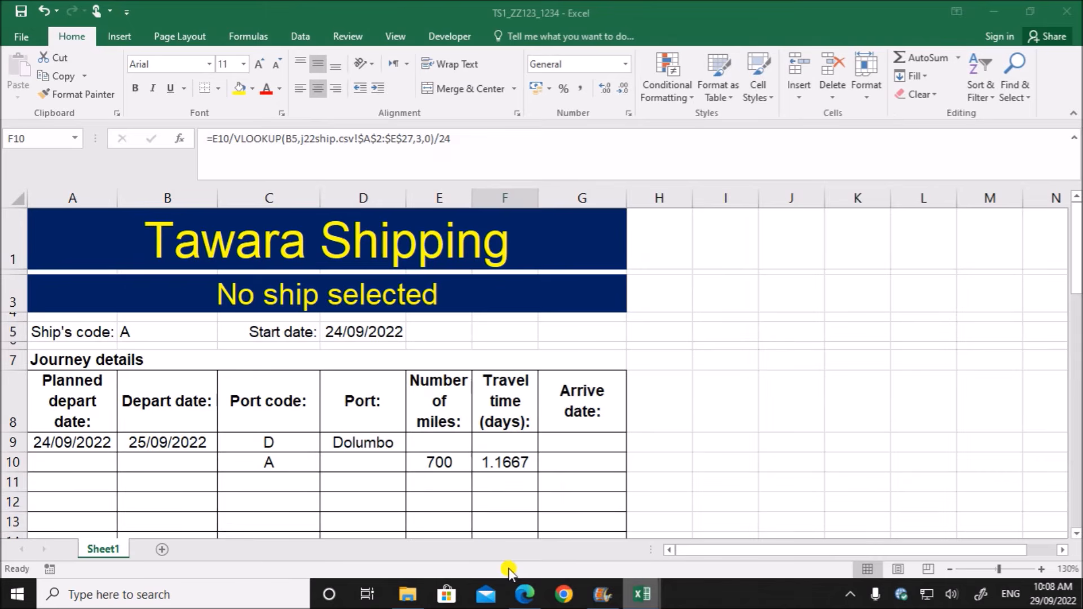
double_click(484, 461)
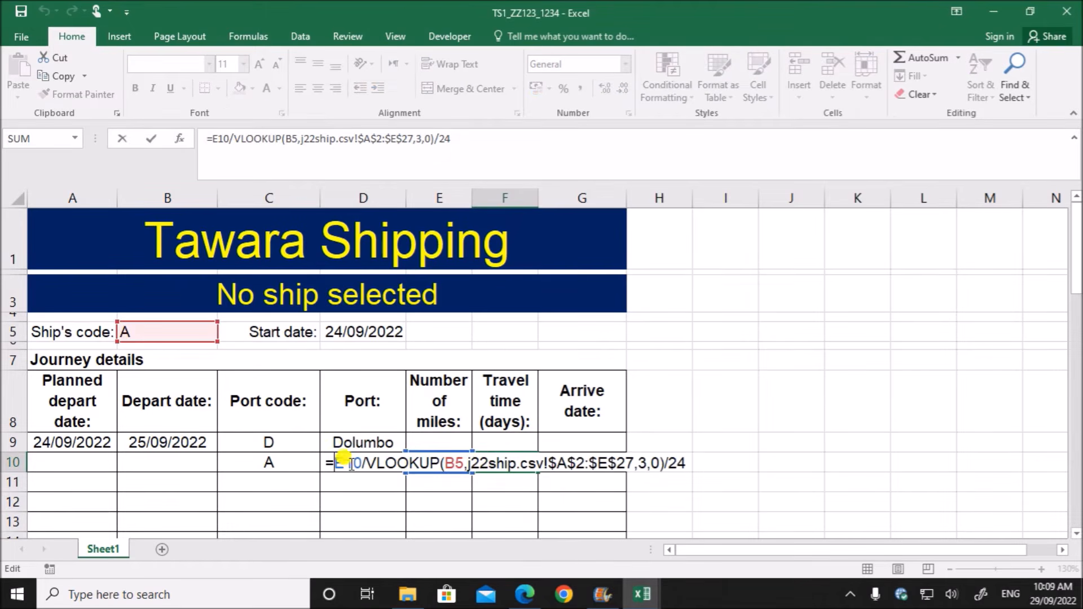
type("undup")
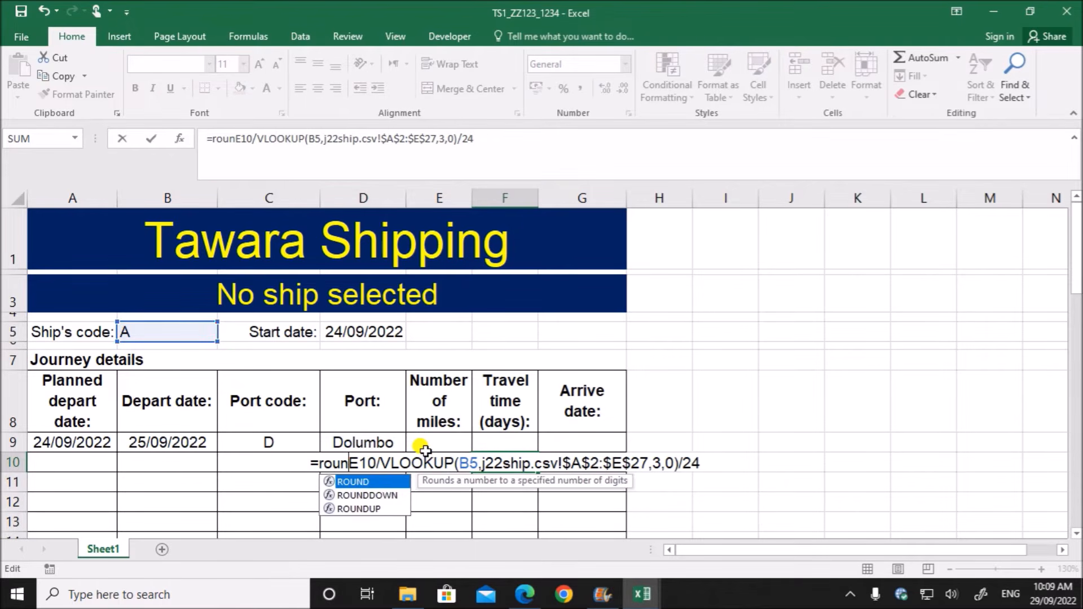
type("(")
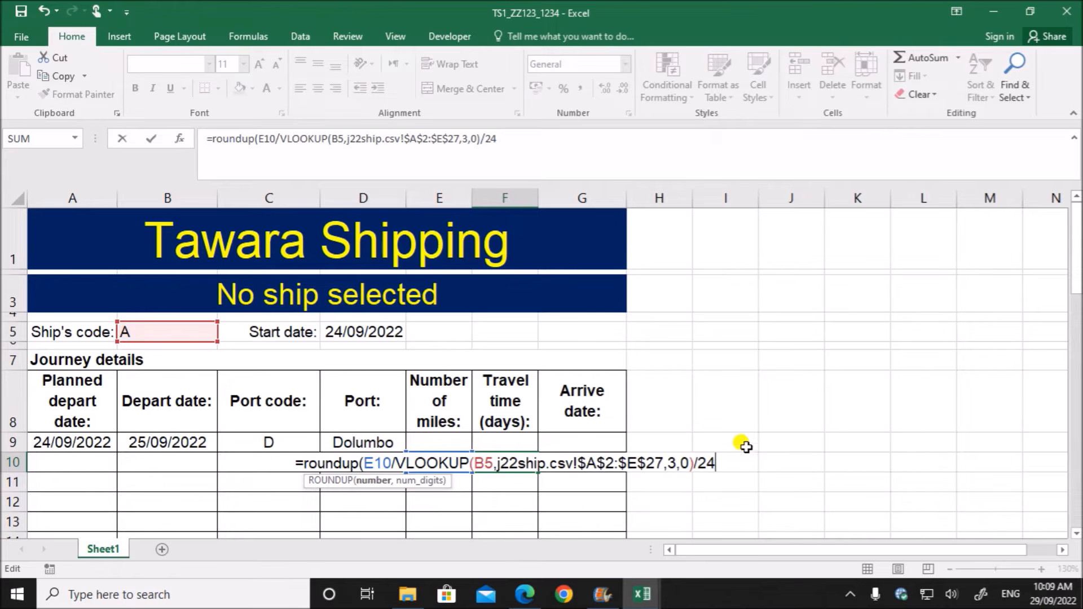
type(",0")
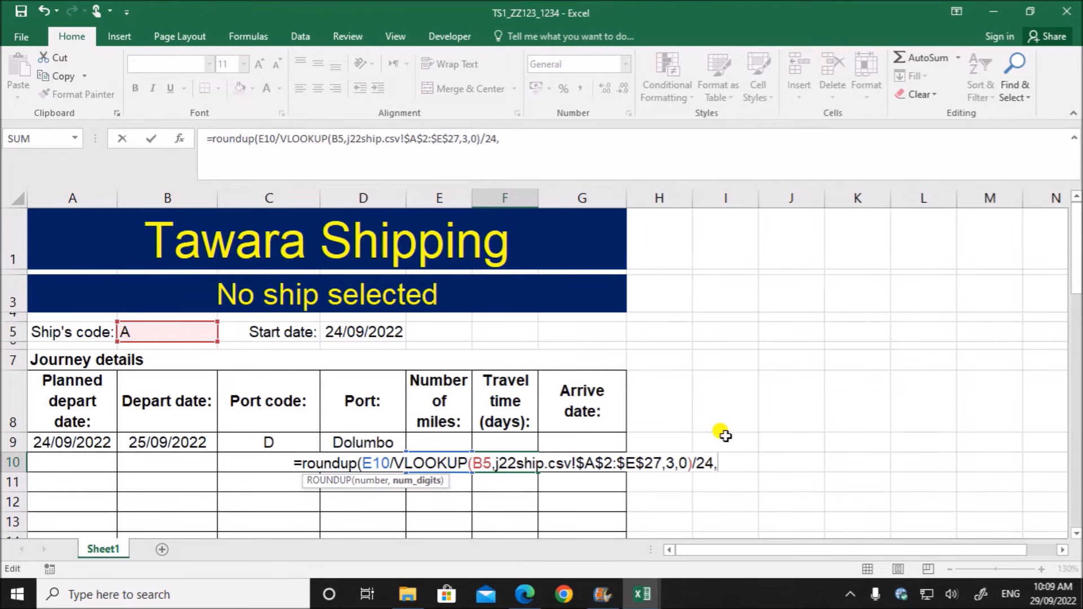
type(")")
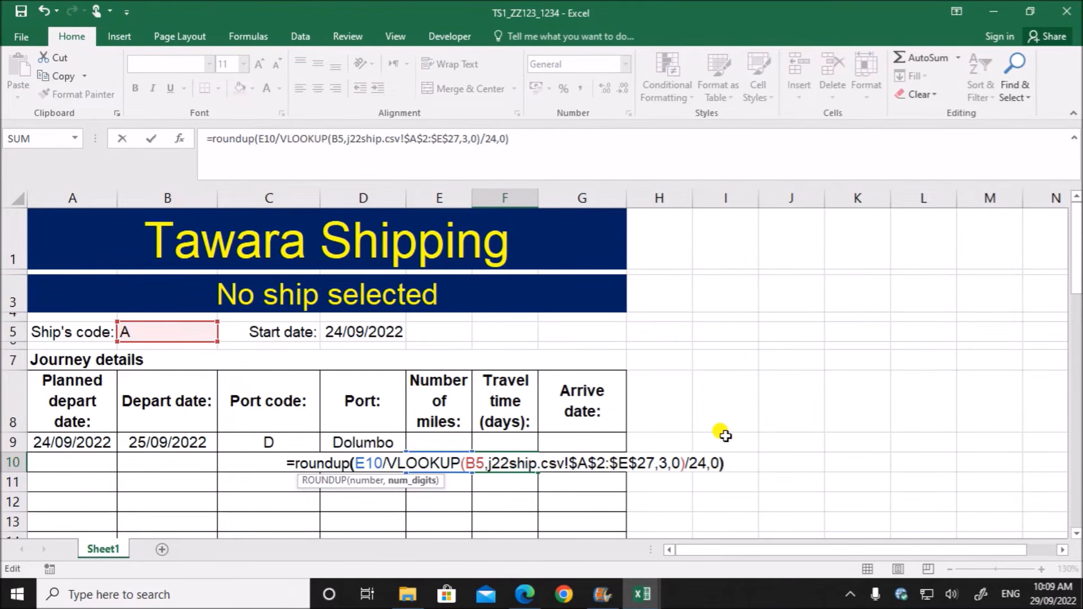
key("Return")
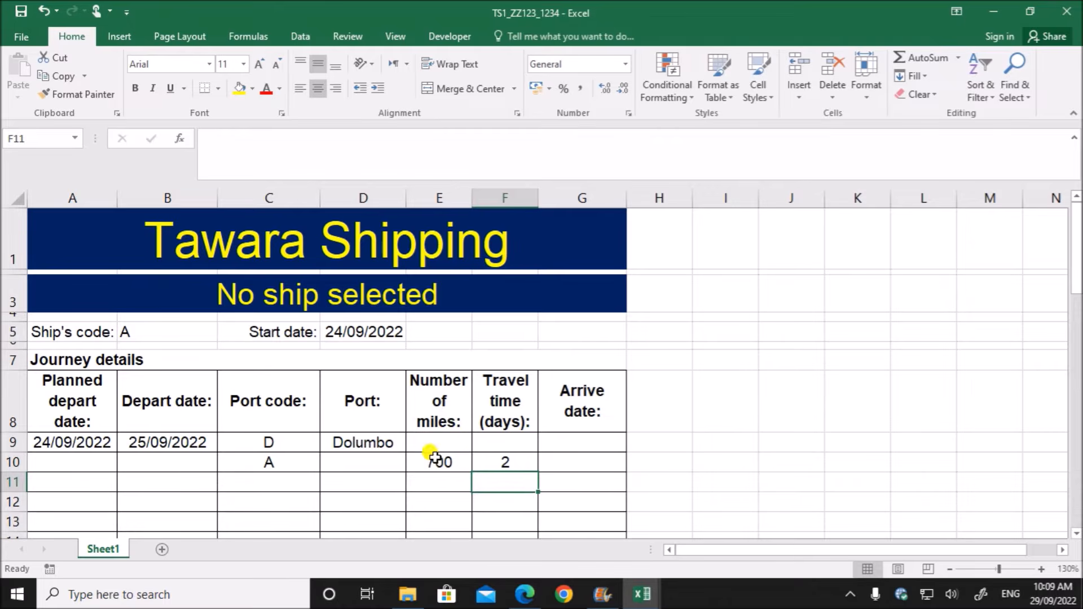
double_click(483, 460)
left_click_drag(364, 461, 731, 457)
left_click(744, 460)
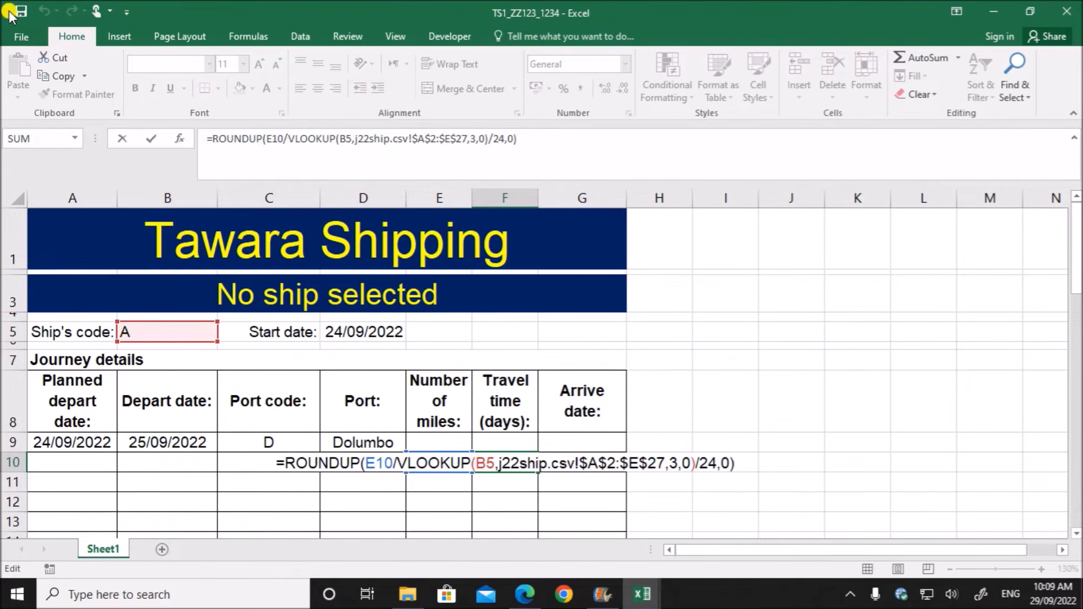
key("Return")
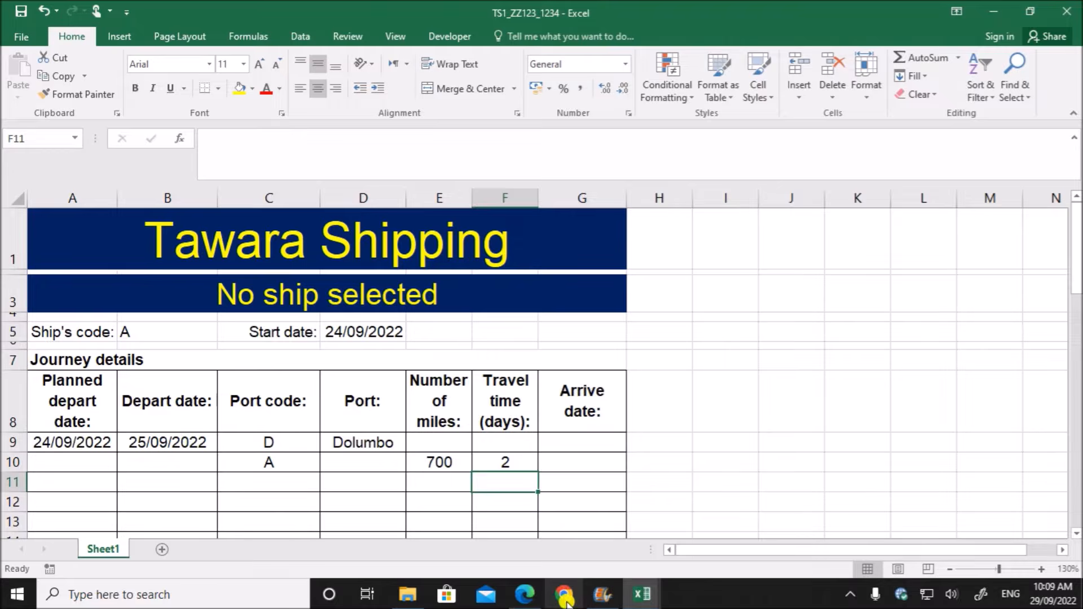
- Read task 7 in the 9626_s22_qp_02.pdf question paper about the arrival date formula for cell G10
left_click(536, 599)
scroll(468, 322, "down", 3)
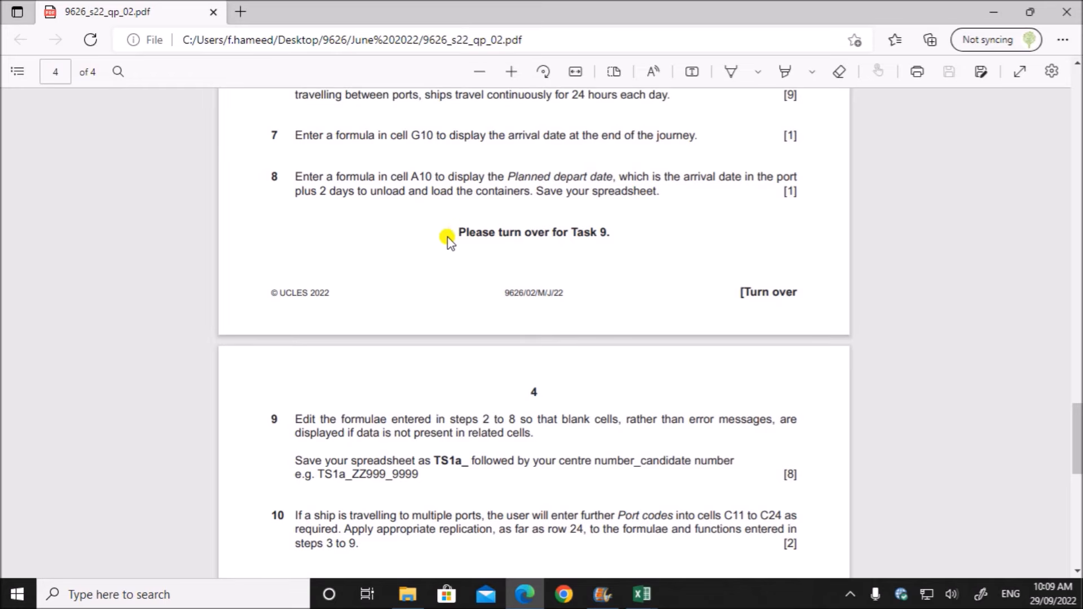
scroll(446, 237, "up", 2)
left_click(412, 284)
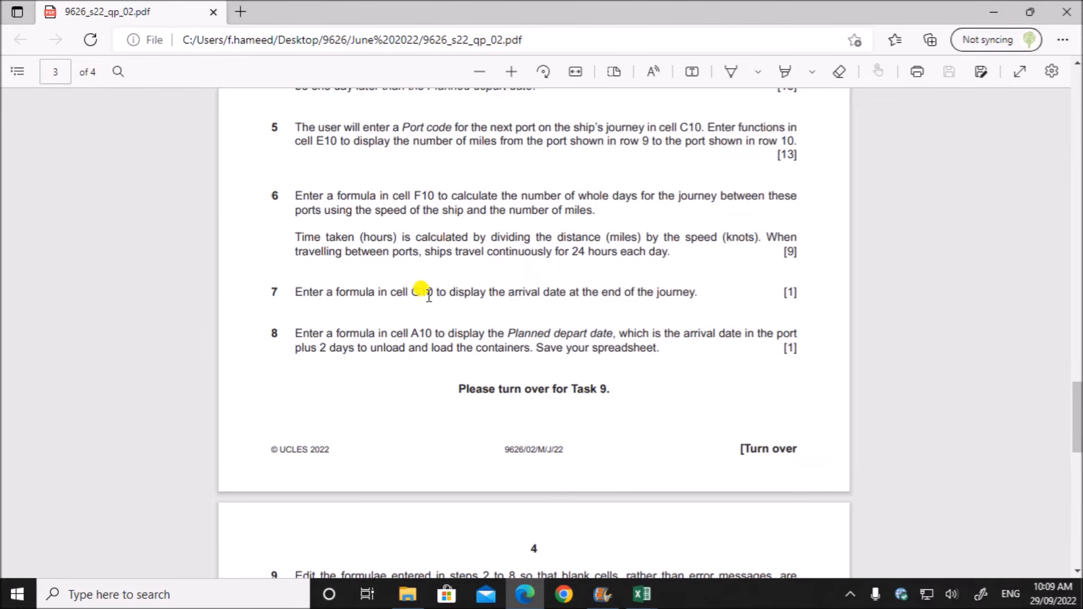
left_click_drag(418, 293, 697, 298)
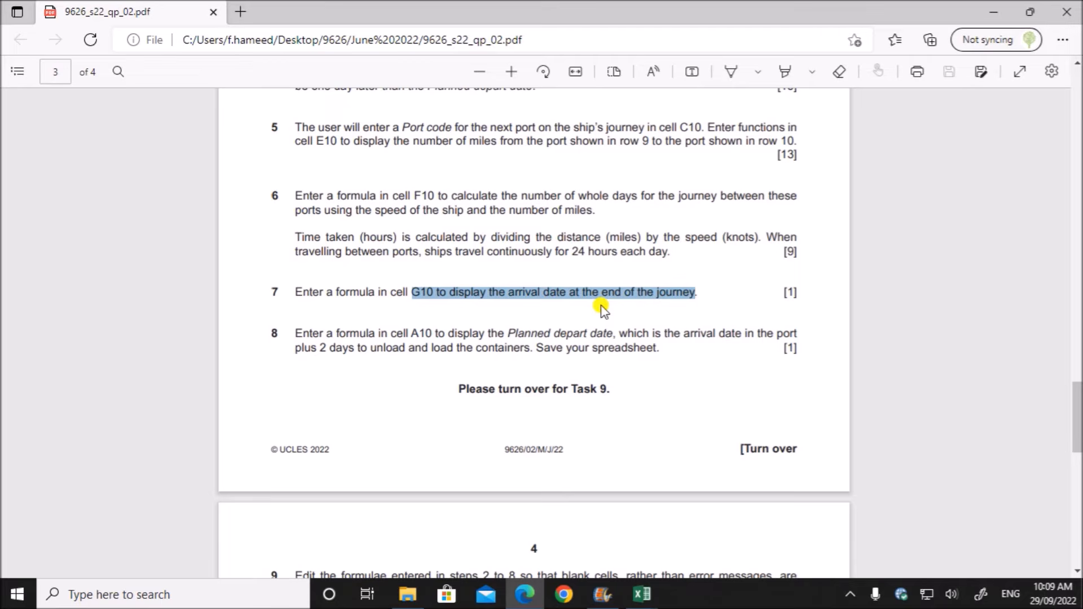
- In the TS1_ZZ123_1234 workbook, enter =B9+F10 in G10 to calculate the arrival date from depart date and travel time
left_click(648, 597)
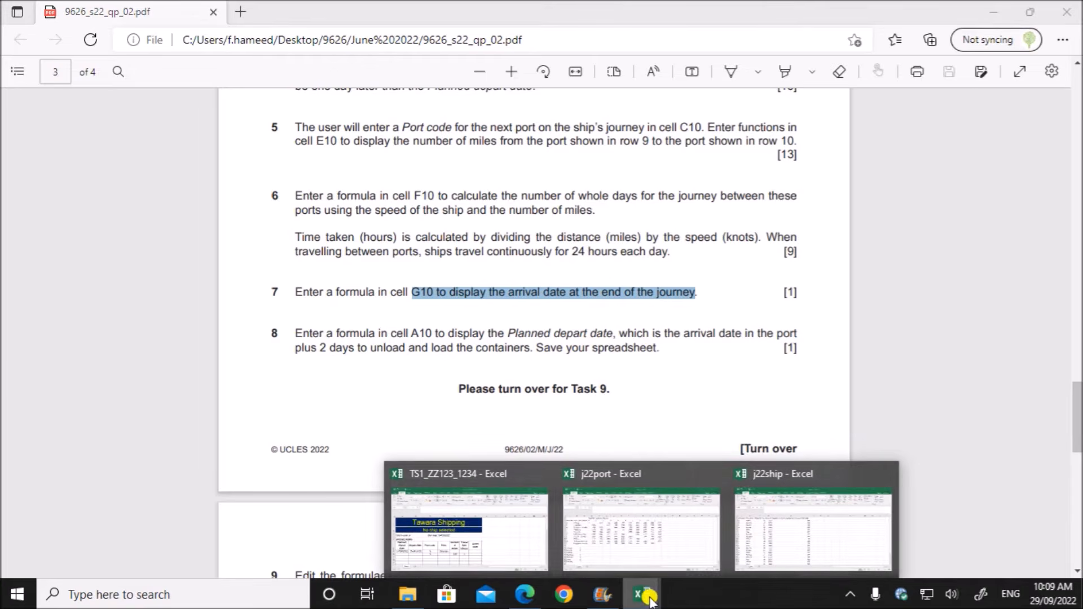
left_click(508, 558)
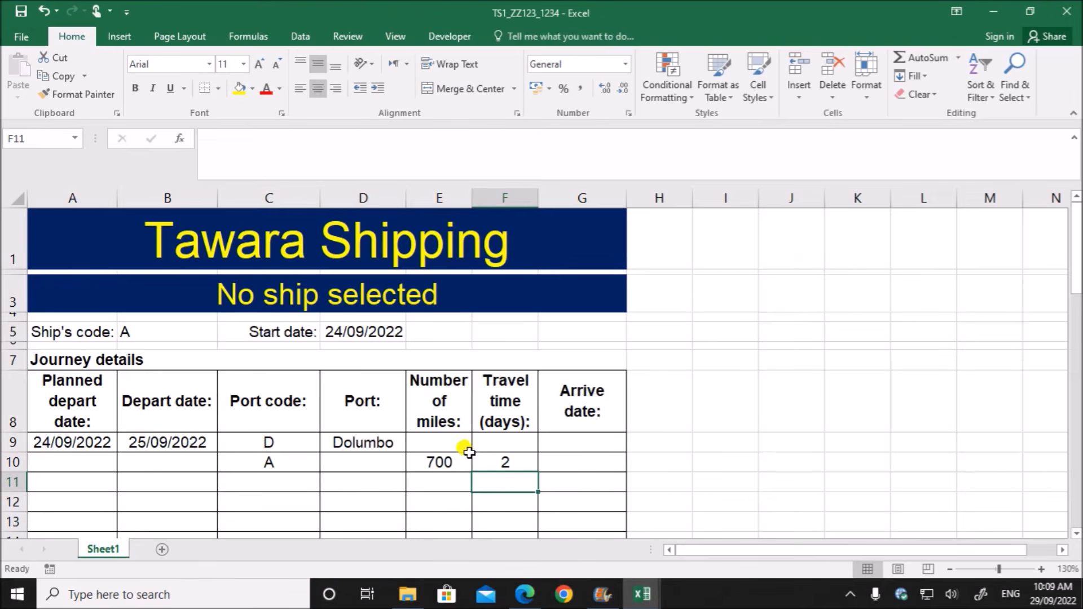
left_click(565, 464)
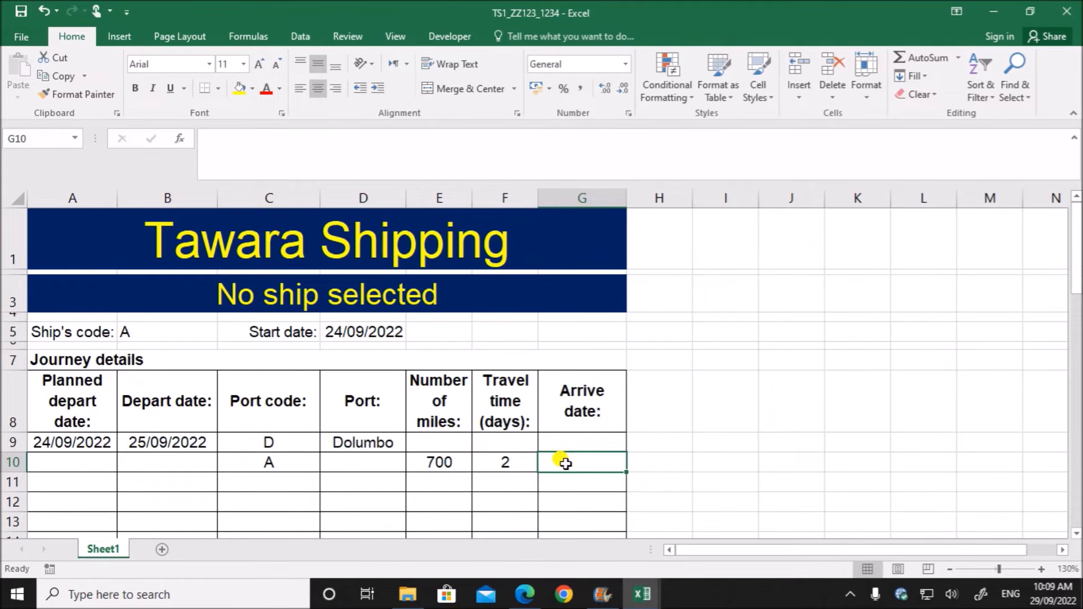
left_click(179, 445)
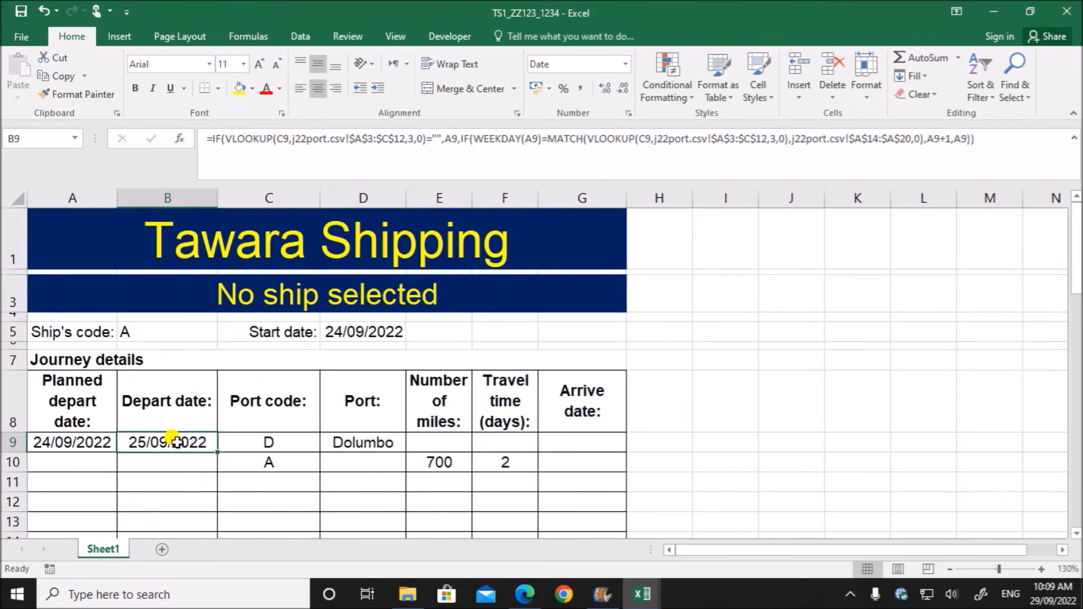
left_click(487, 465)
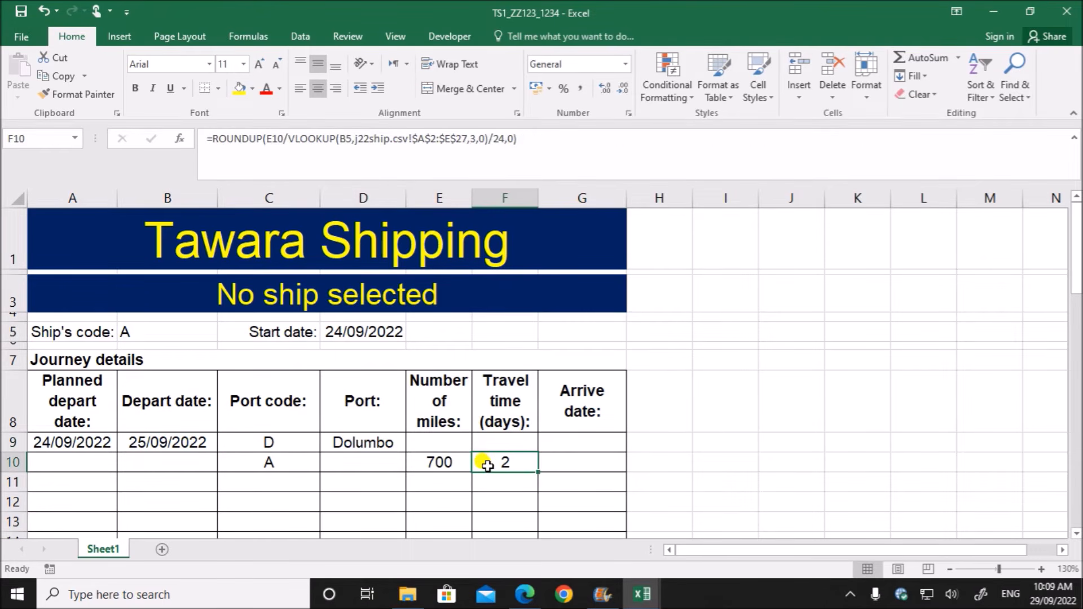
left_click(583, 461)
type("=")
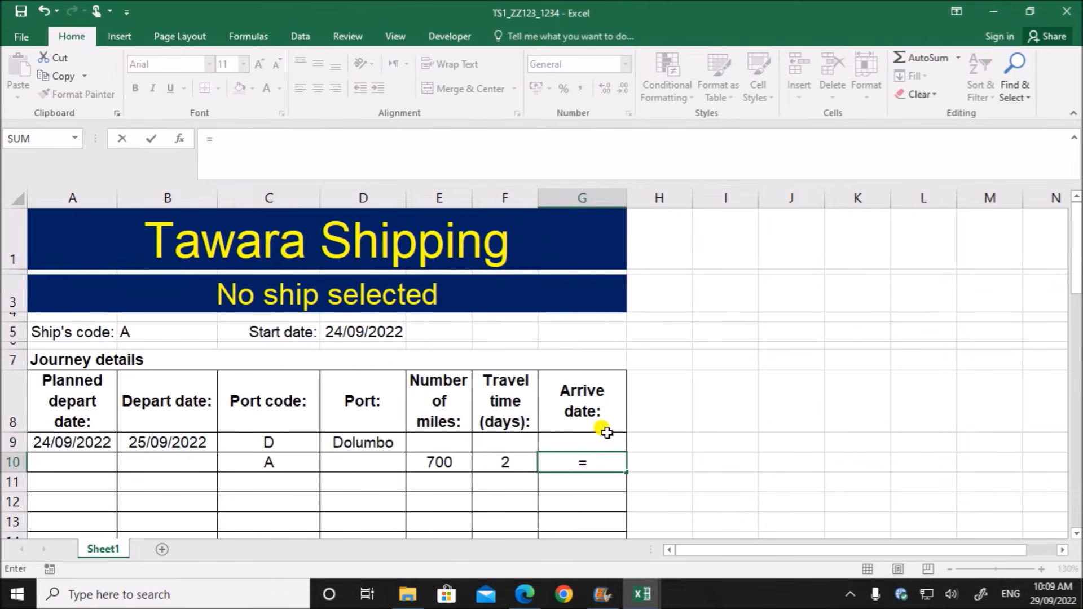
left_click(167, 441)
type("+")
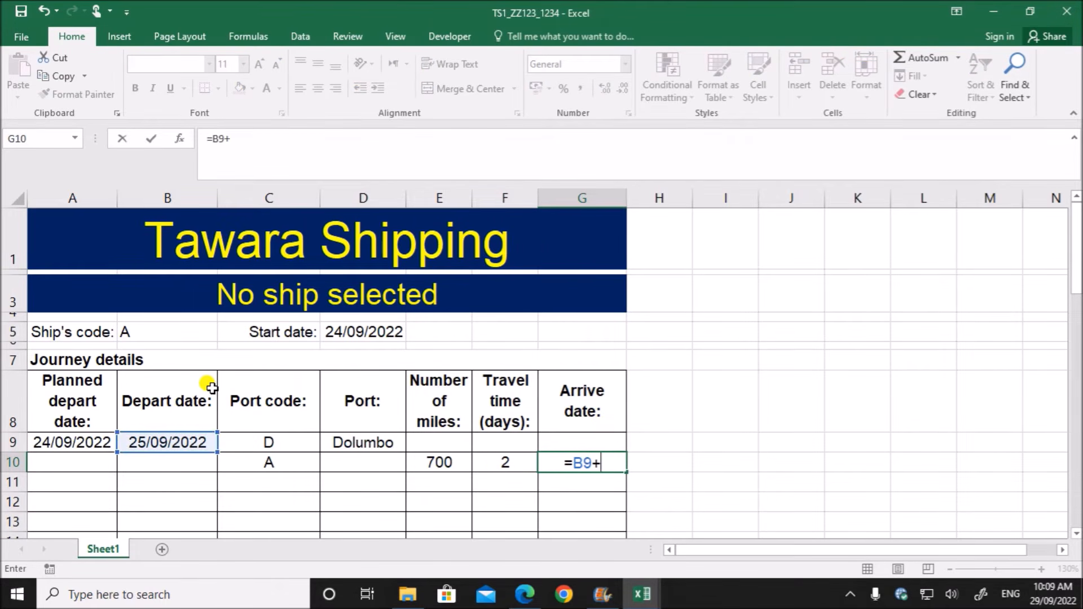
left_click(506, 460)
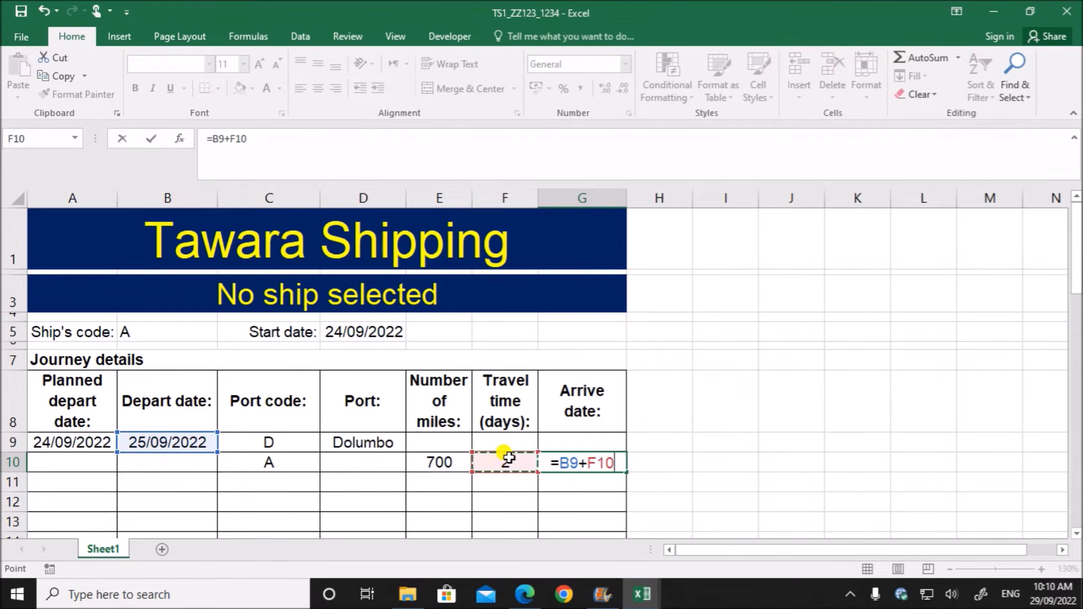
key("ctrl+Return")
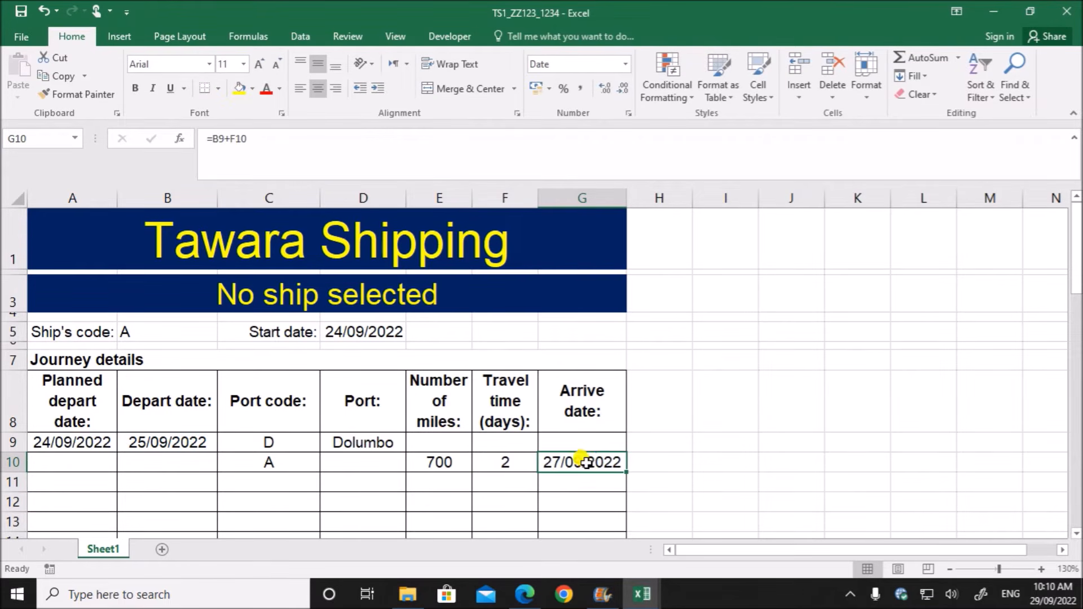
- Read task 8 in the question paper about the planned depart date formula for cell A10
left_click(524, 594)
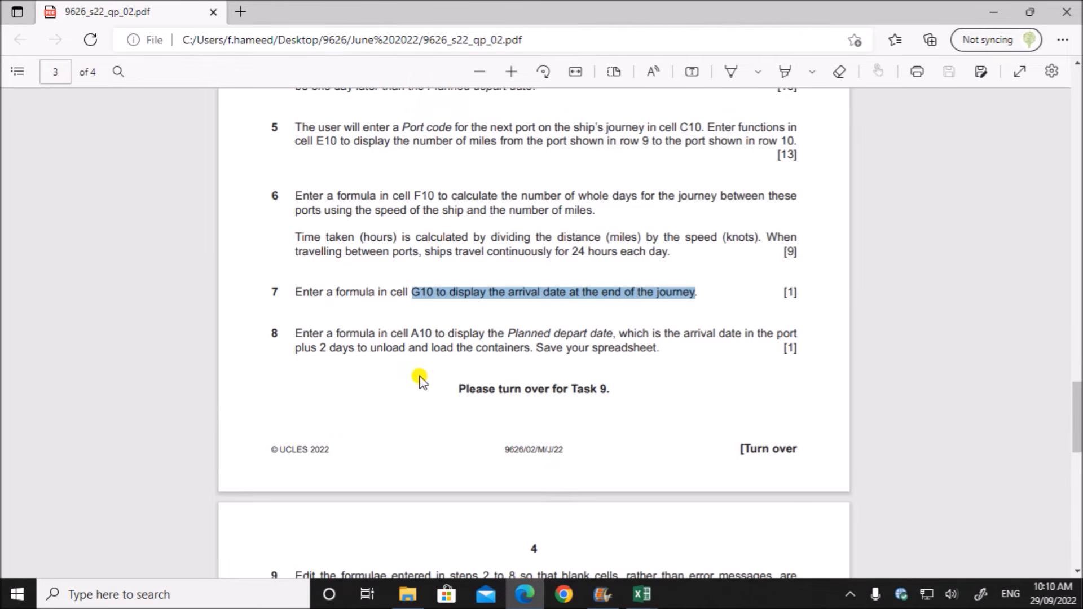
scroll(420, 380, "down", 1)
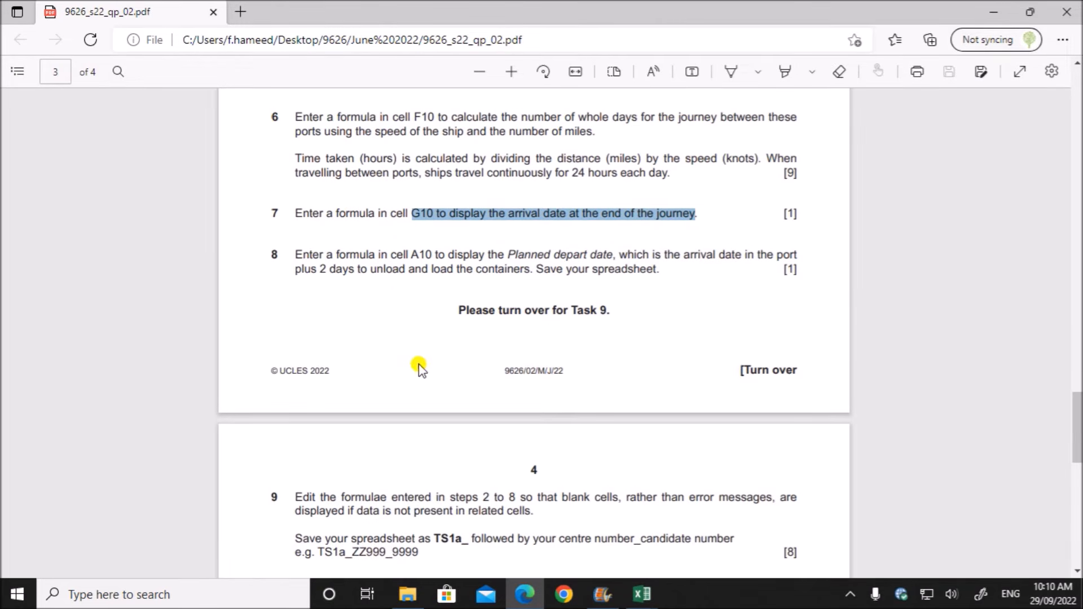
left_click(410, 249)
left_click_drag(415, 255, 801, 255)
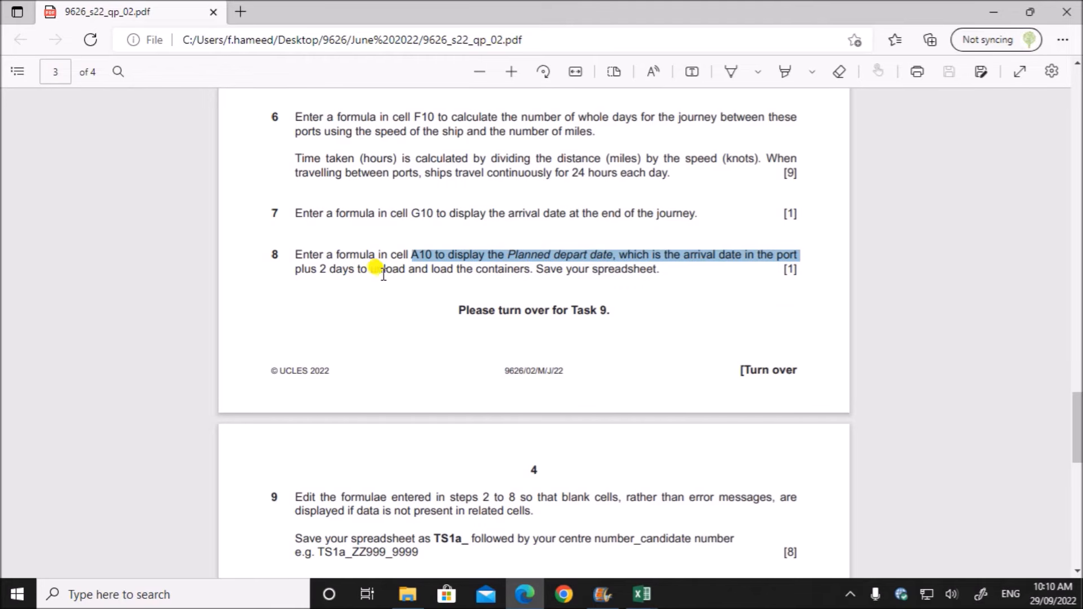
- Back in the TS1_ZZ123_1234 workbook, enter =G10+2 in A10 for the planned depart date and review the formula
left_click(638, 597)
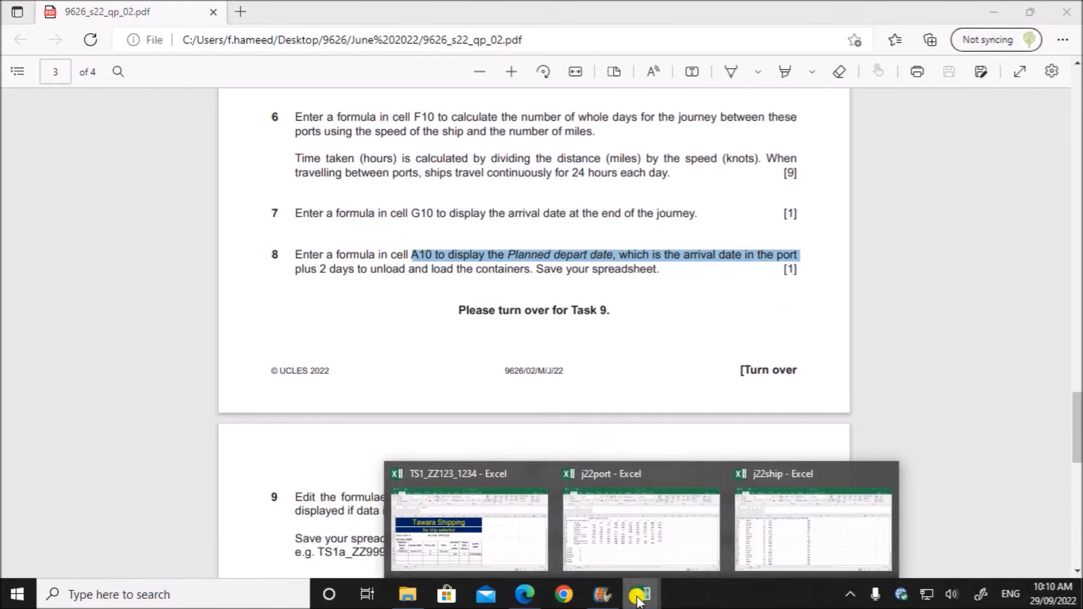
left_click(445, 533)
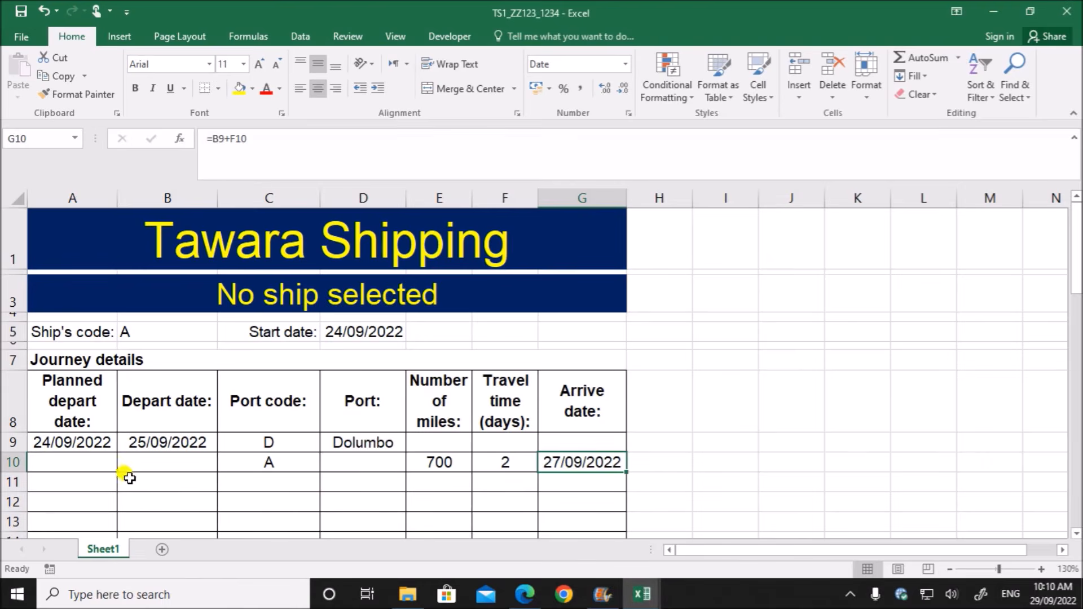
left_click(67, 469)
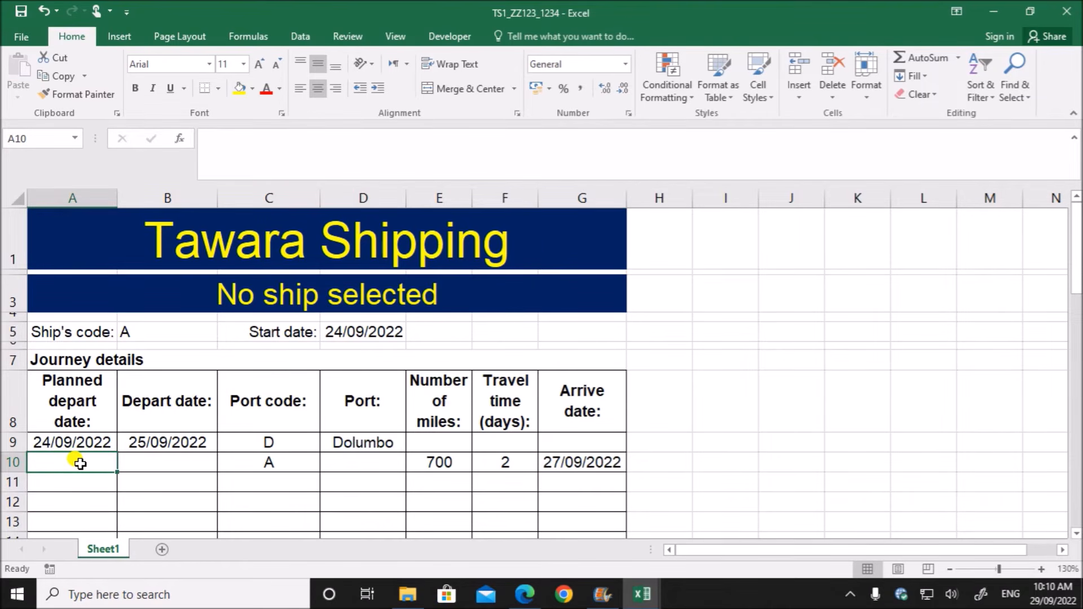
type("=")
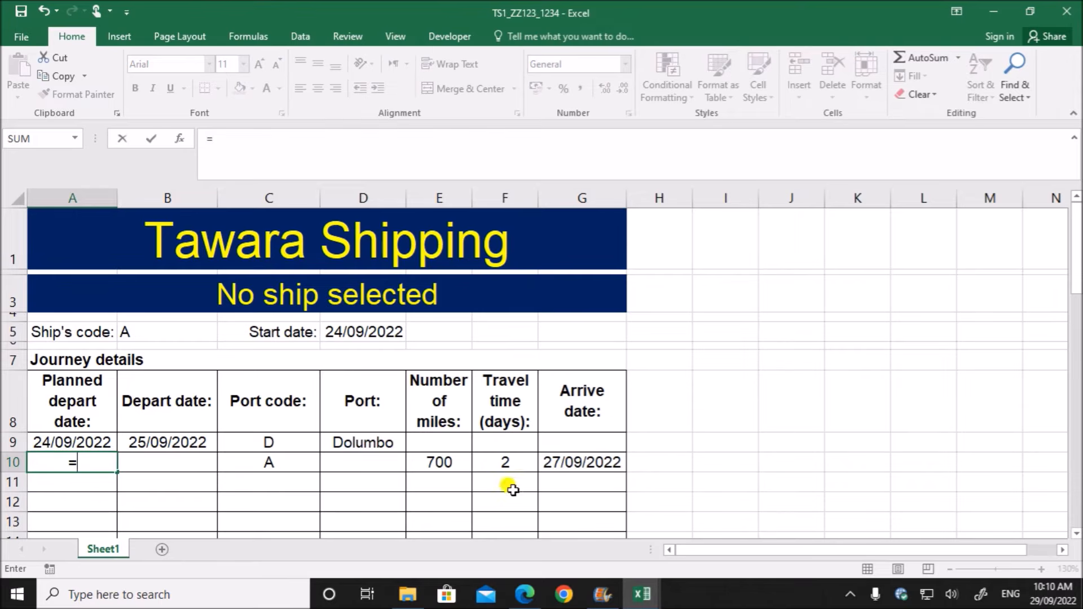
left_click(551, 462)
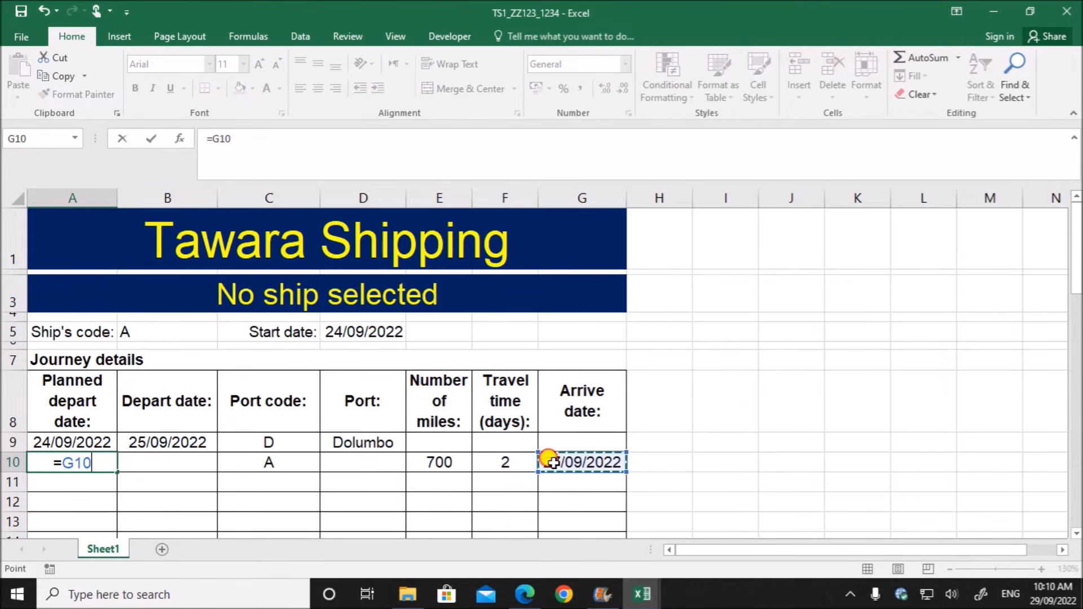
type("+")
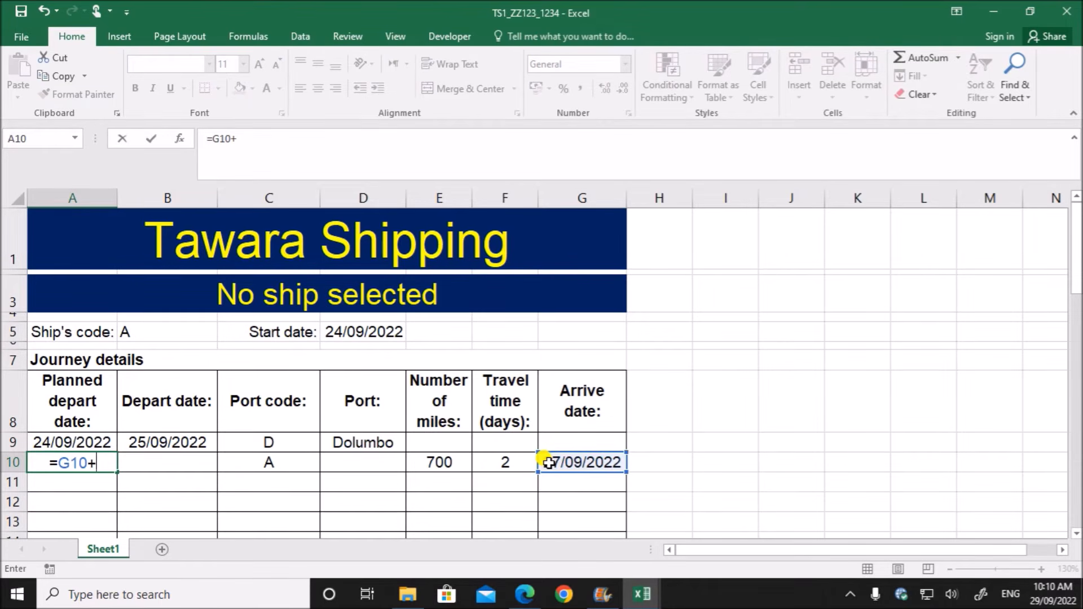
type("2")
key("Return")
left_click(104, 464)
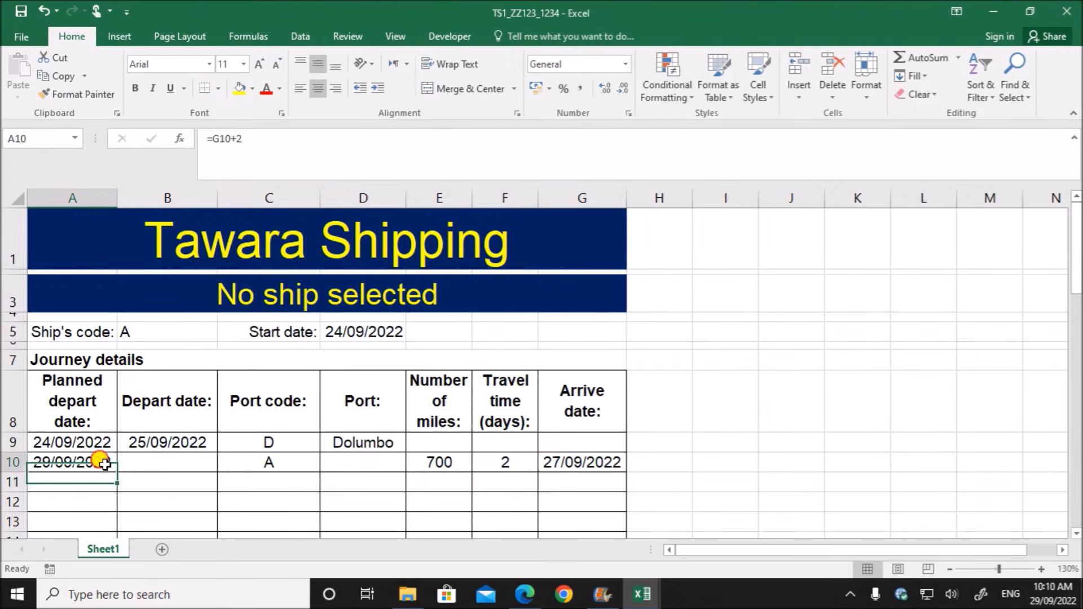
double_click(83, 463)
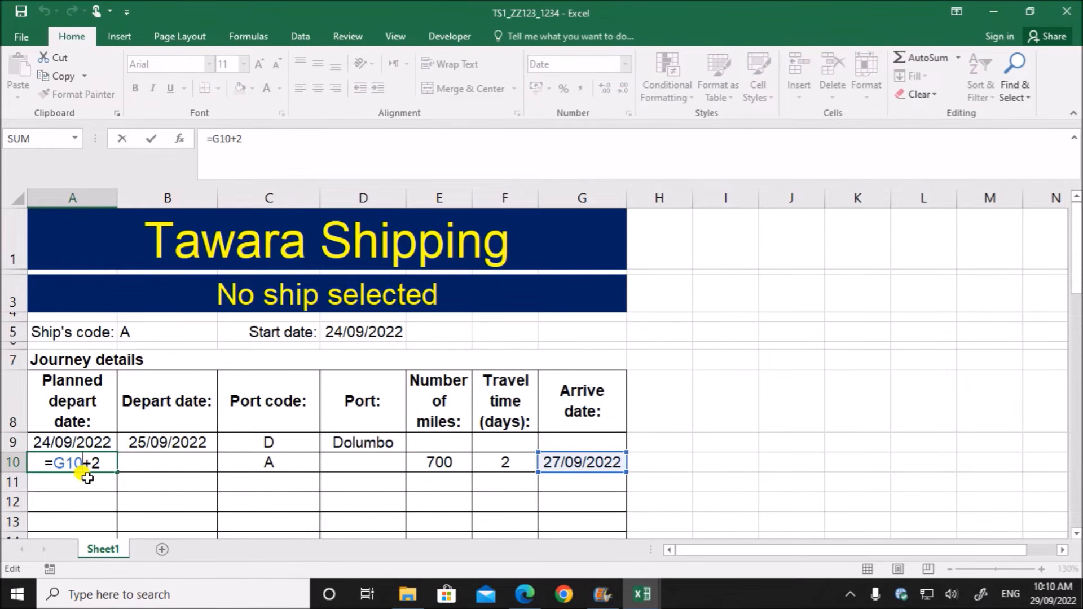
- Look over task 9 and the following tasks in the question paper, and return to the TS1_ZZ123_1234 workbook
left_click(525, 594)
scroll(515, 440, "down", 3)
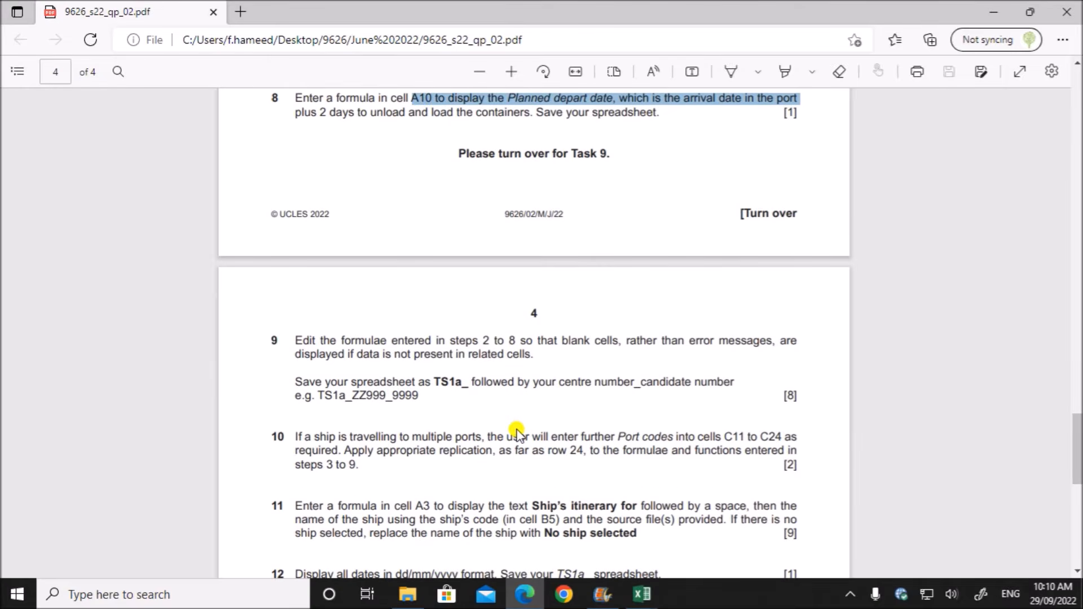
scroll(516, 433, "down", 3)
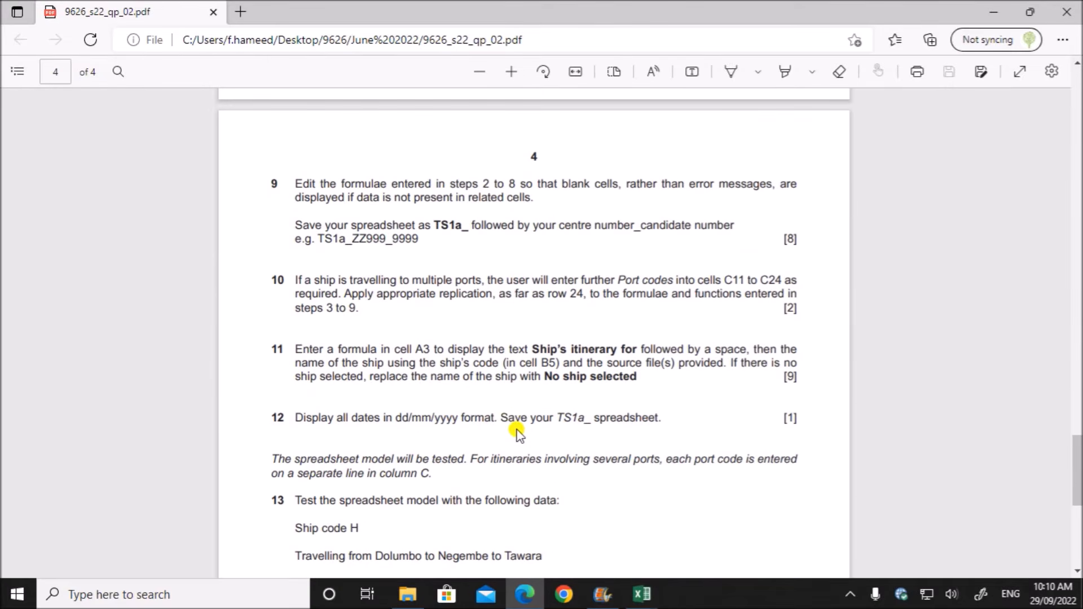
left_click(641, 594)
left_click(462, 530)
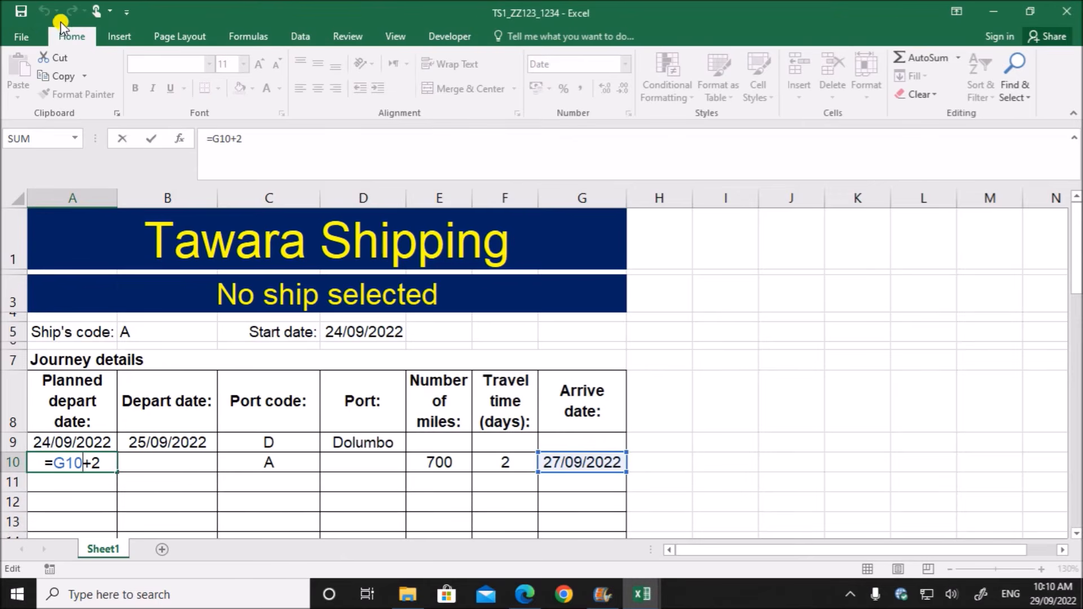
- Save the TS1_ZZ123_1234 workbook, and read task 9's instruction about blank cells instead of error messages in the question paper
left_click(12, 18)
left_click(525, 594)
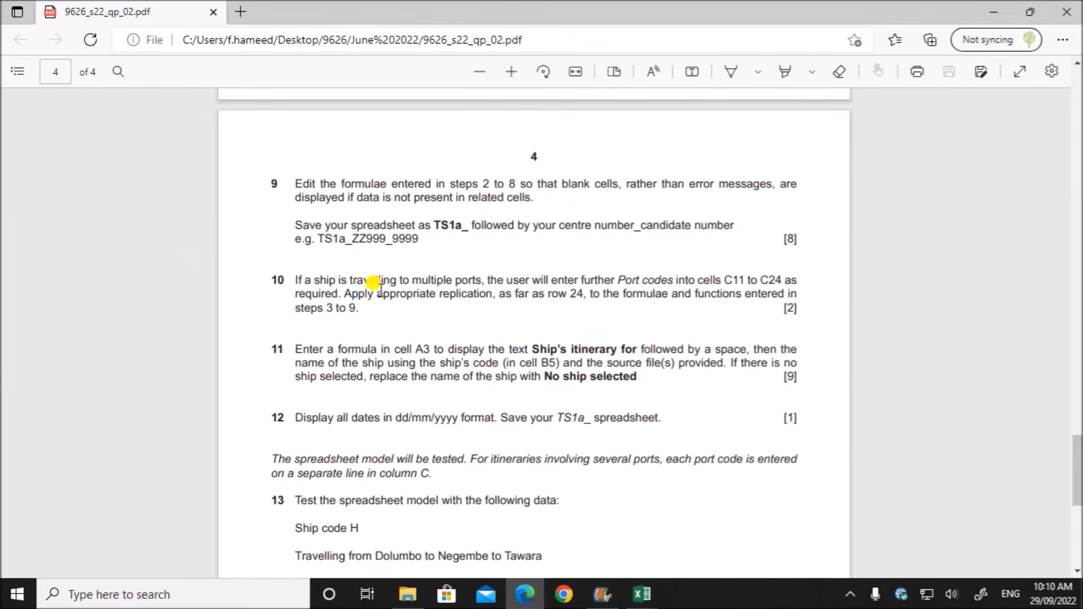
left_click_drag(298, 180, 541, 202)
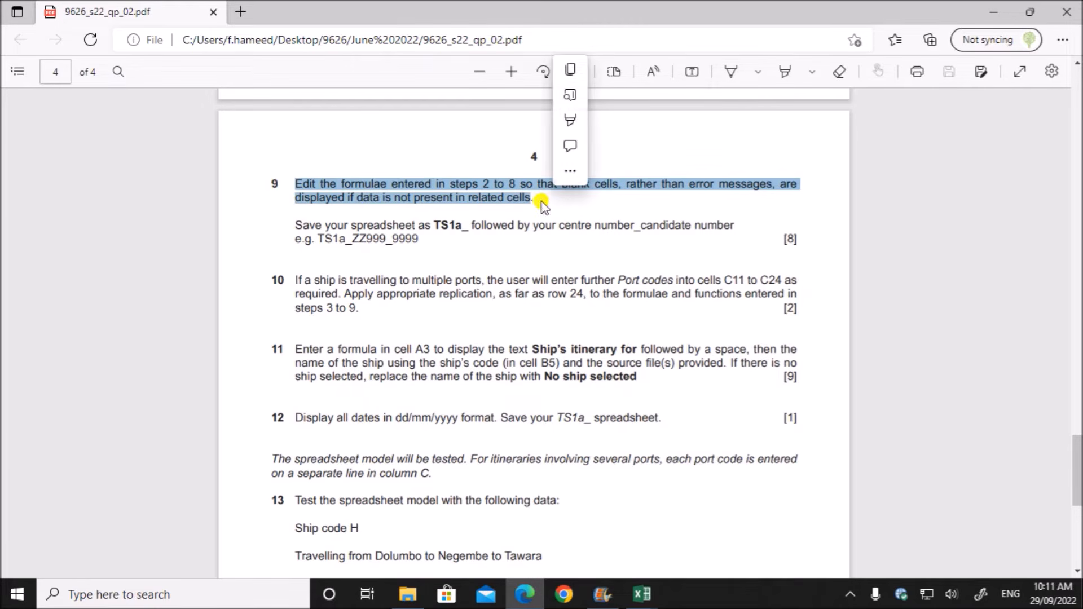
- Back in the TS1_ZZ123_1234 workbook, clear the port code in C9 to test the dependent formulas, and re-enter D
left_click(641, 594)
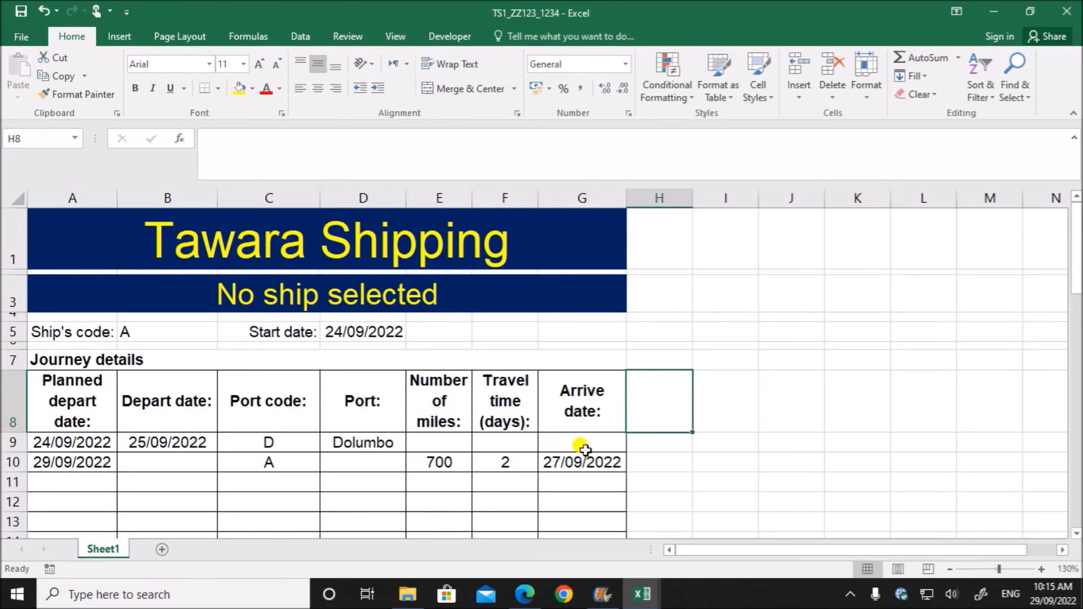
left_click(268, 441)
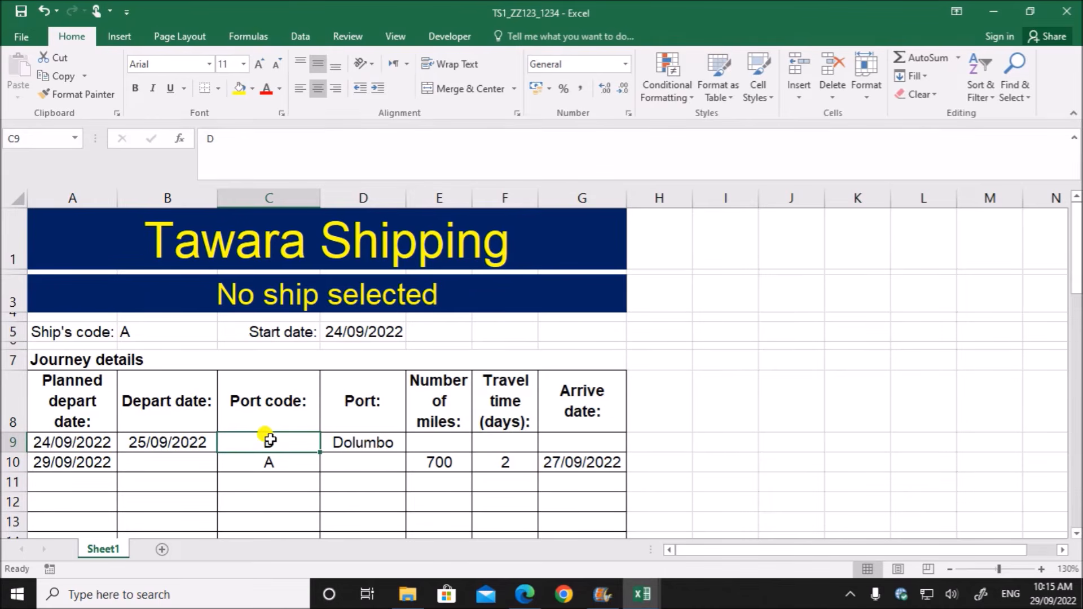
key("Delete")
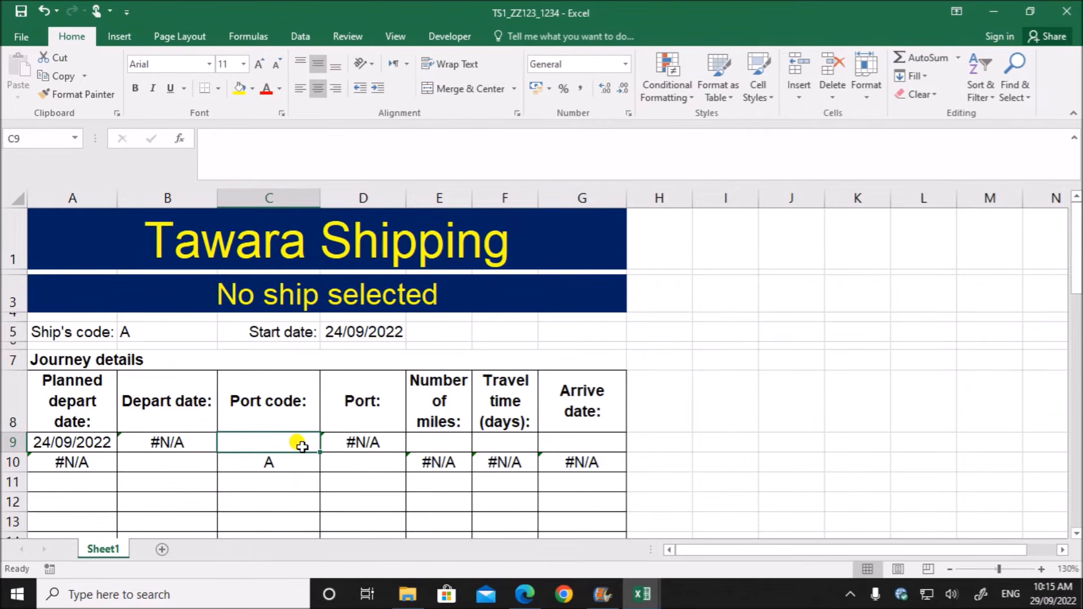
type("D")
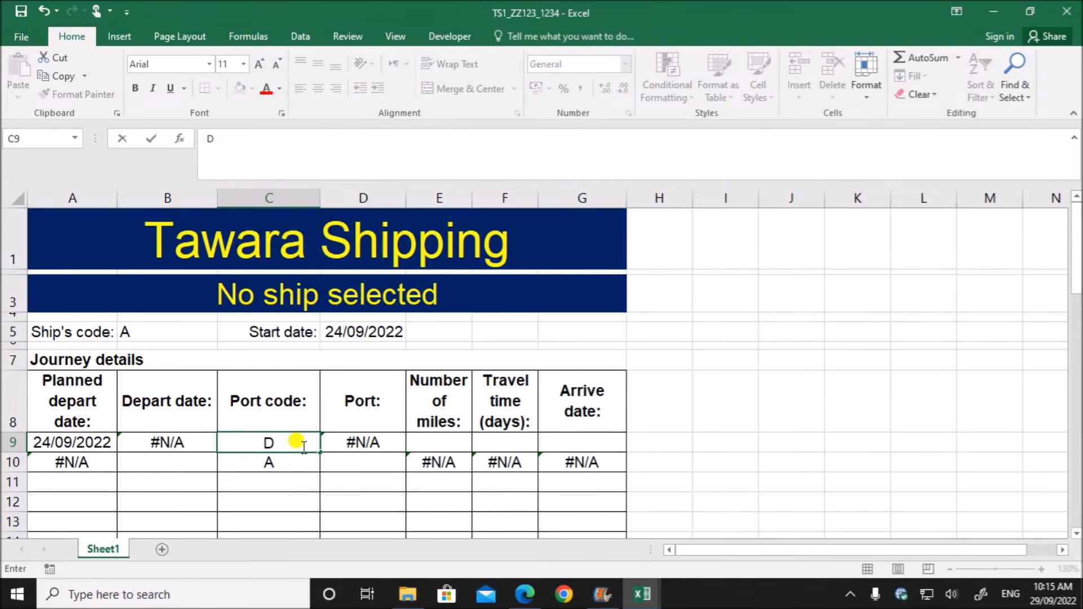
key("Return")
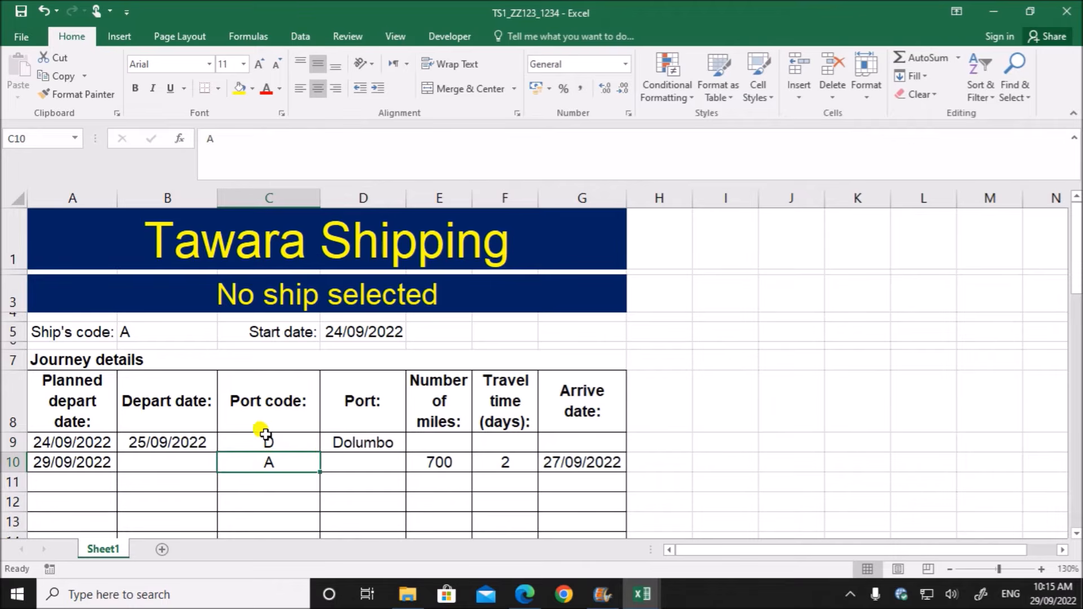
- Wrap the planned depart date formula in A9 in IFERROR as =IFERROR(D5,"") and review it
left_click(79, 445)
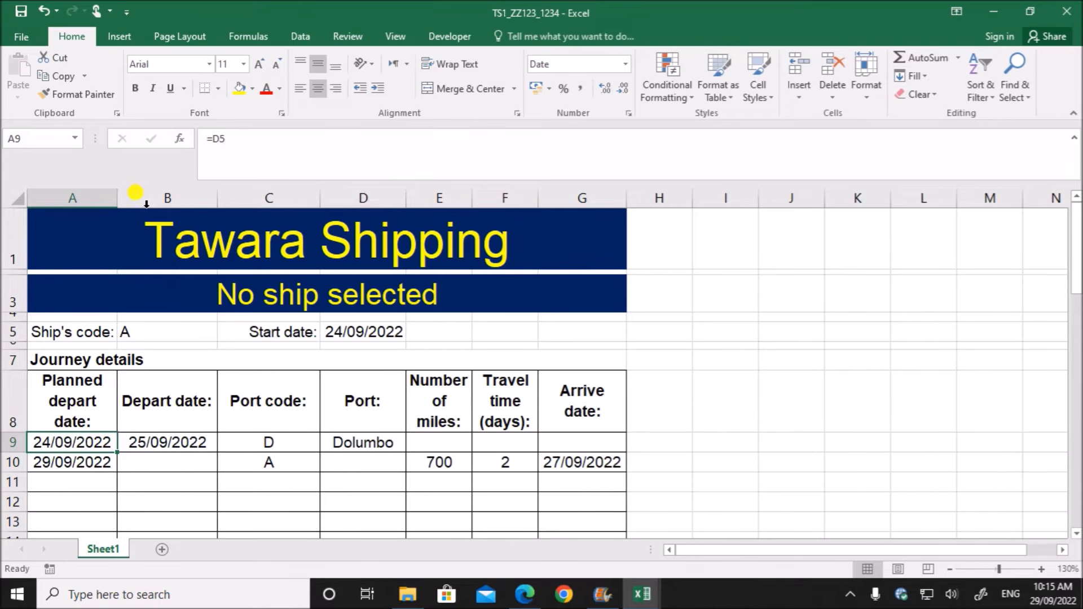
double_click(56, 440)
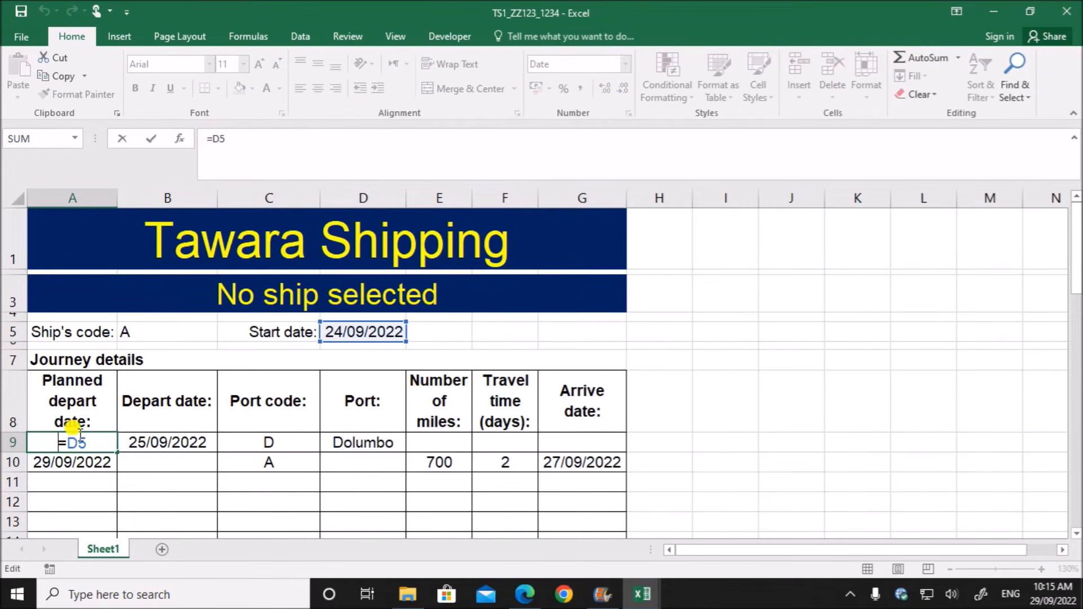
type("IFERRO")
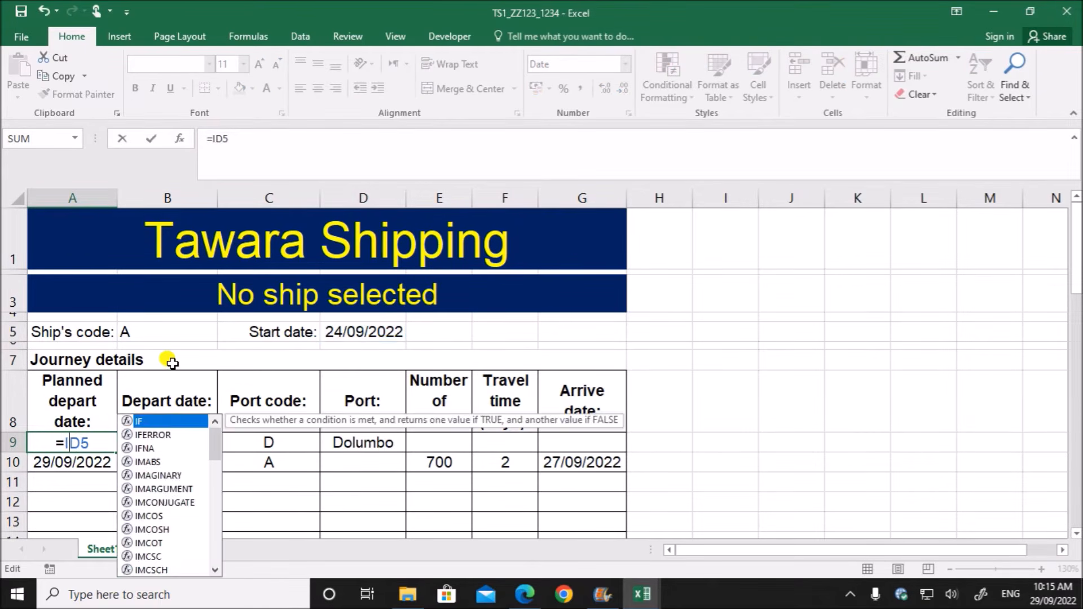
type("R(")
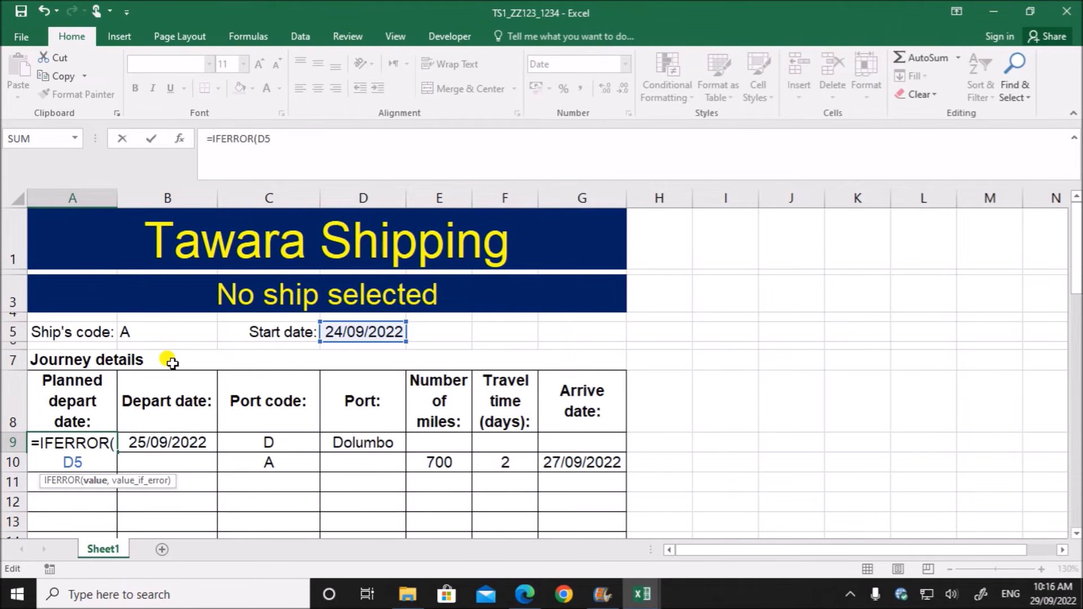
left_click(274, 139)
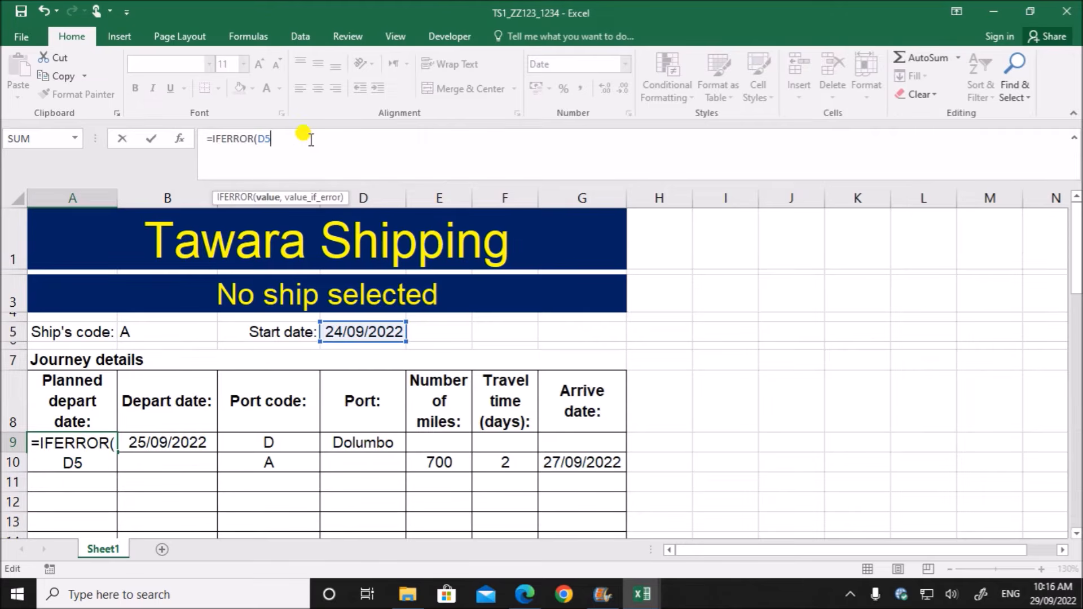
type(",")
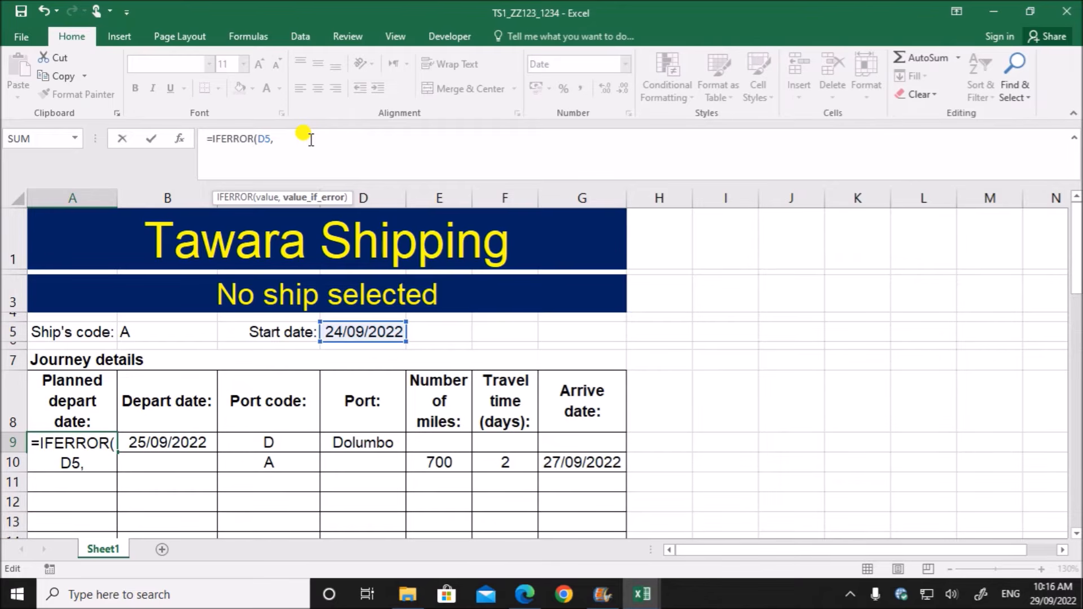
type("\"\")")
key("Return")
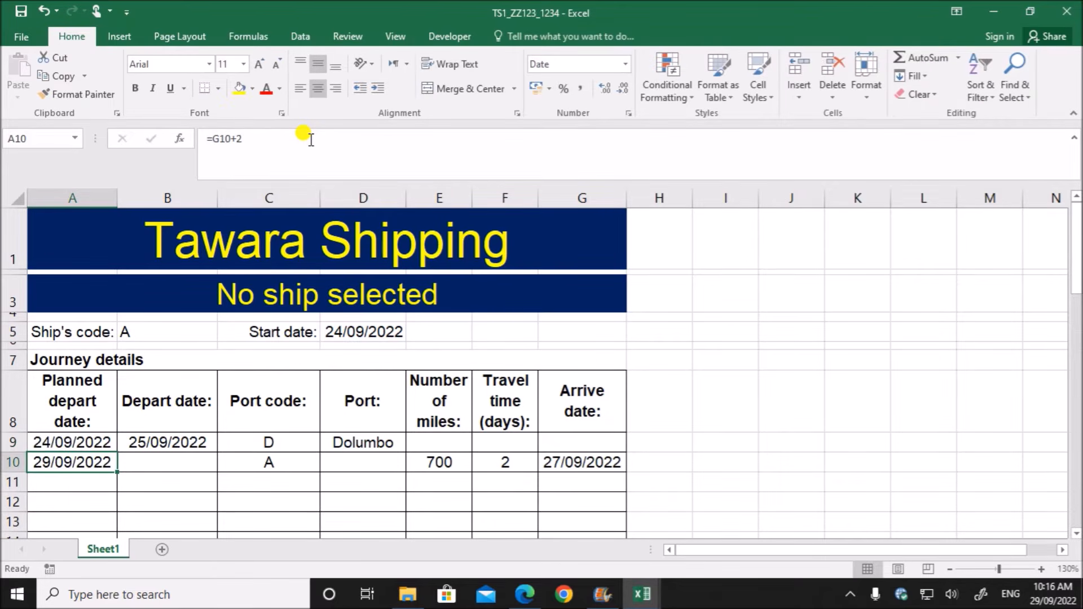
left_click(85, 442)
double_click(85, 440)
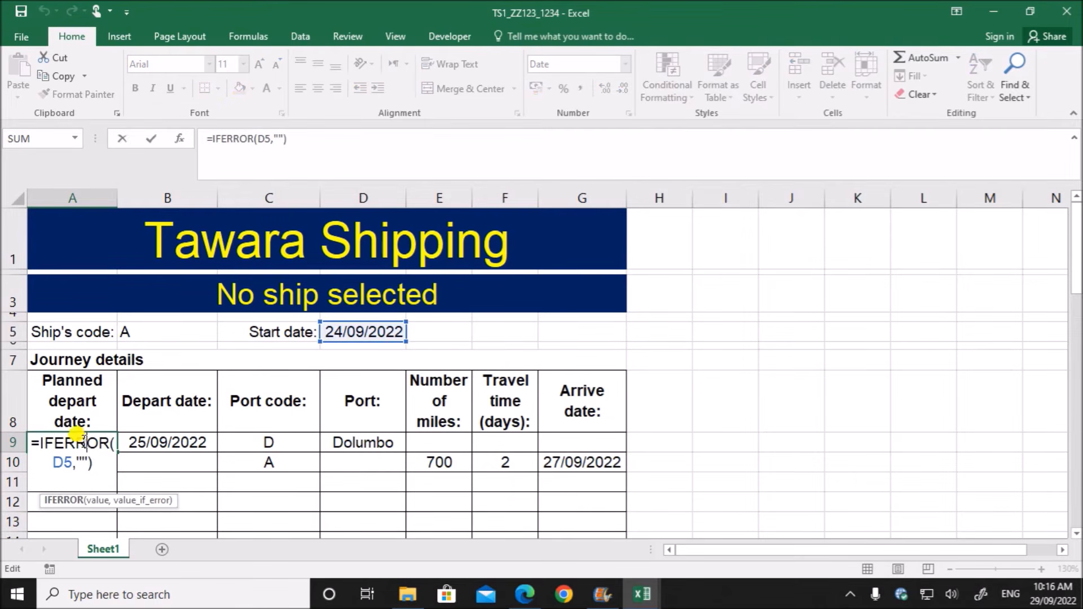
key("Return")
- Clear the start date in D5 to test the IFERROR formula in A9, and undo the deletion
left_click(352, 330)
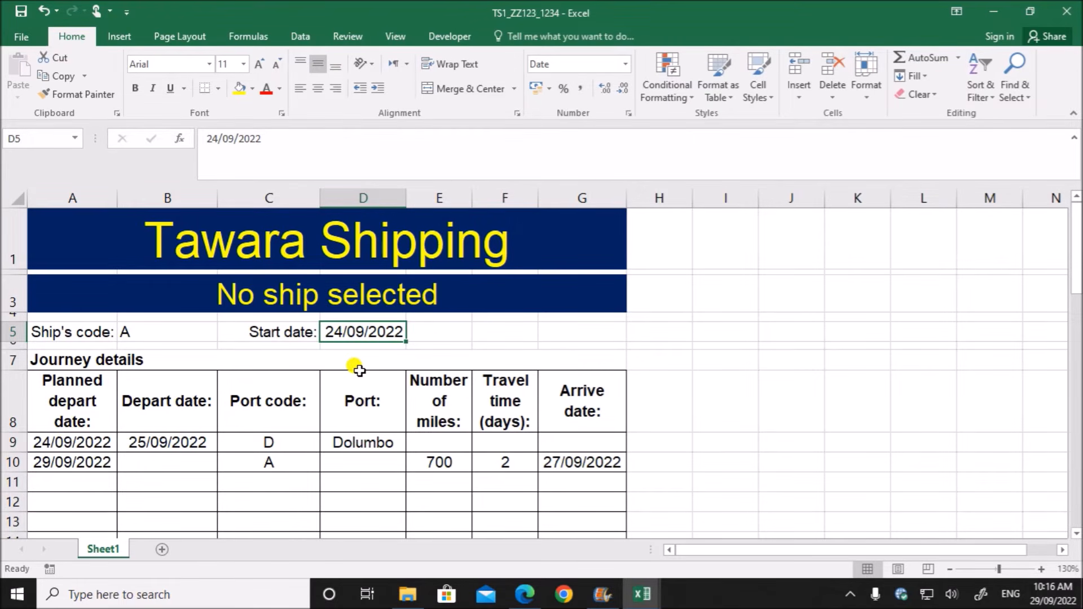
key("Delete")
left_click(458, 359)
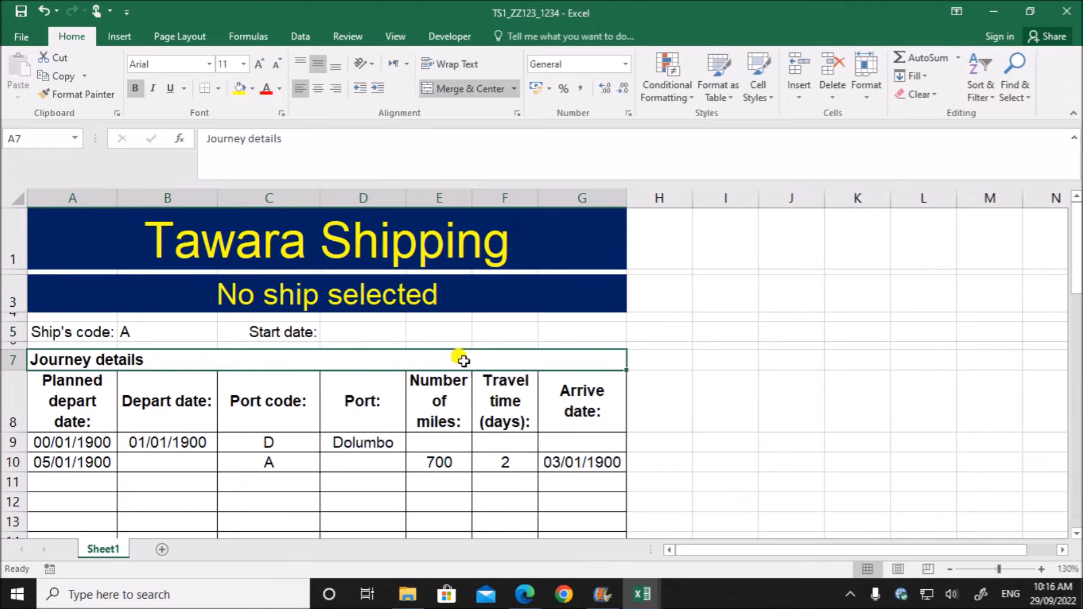
left_click(49, 443)
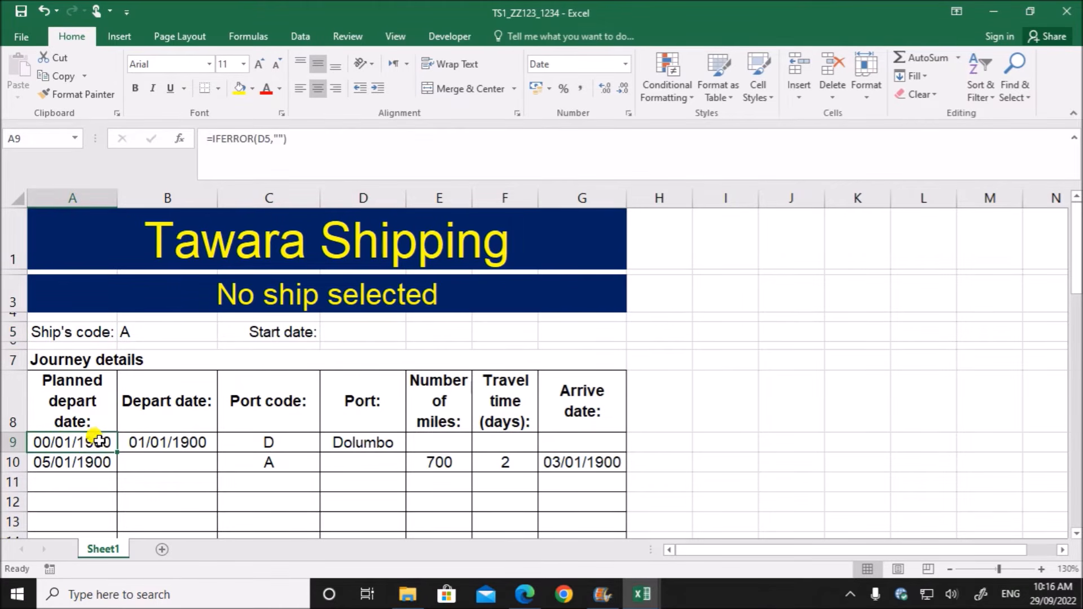
left_click(337, 332)
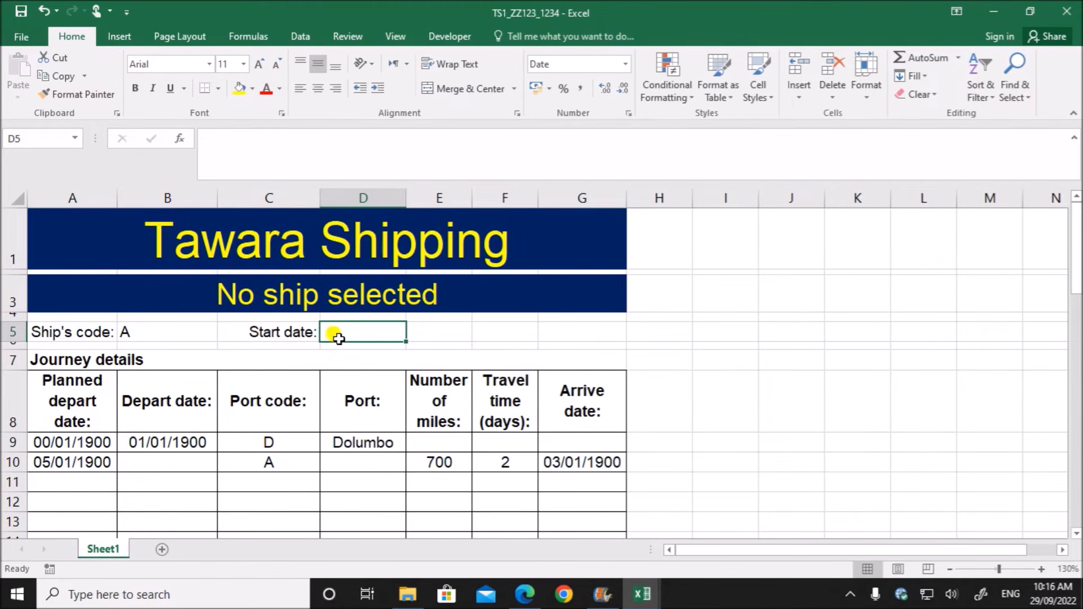
key("ctrl+z")
left_click(66, 444)
key("Down")
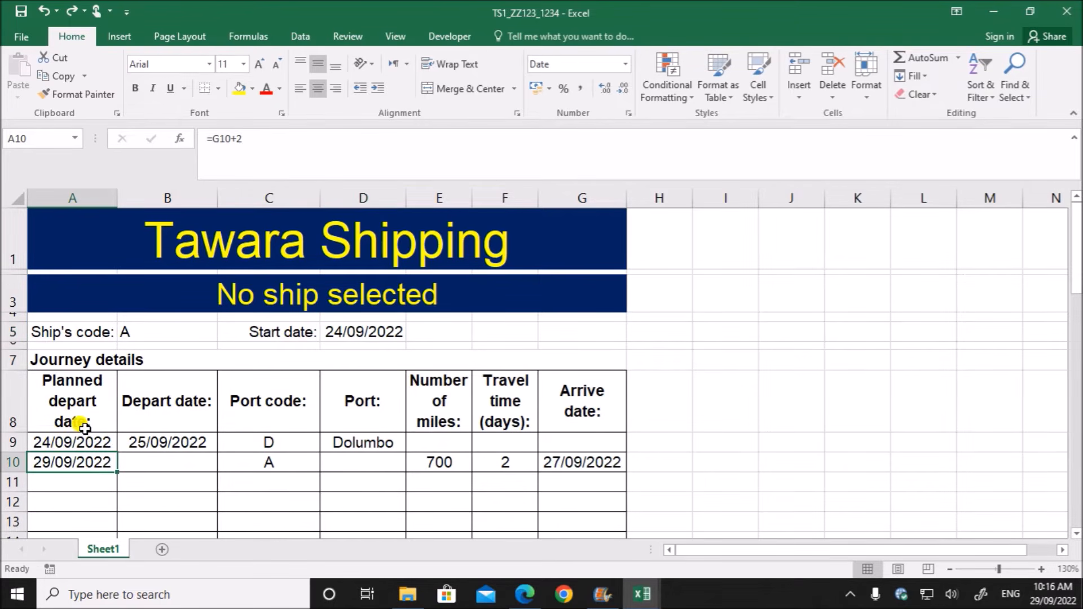
- Extend the formula in A9 with a blank-cell test: =IF(D5="","",IFERROR(D5,""))
double_click(79, 437)
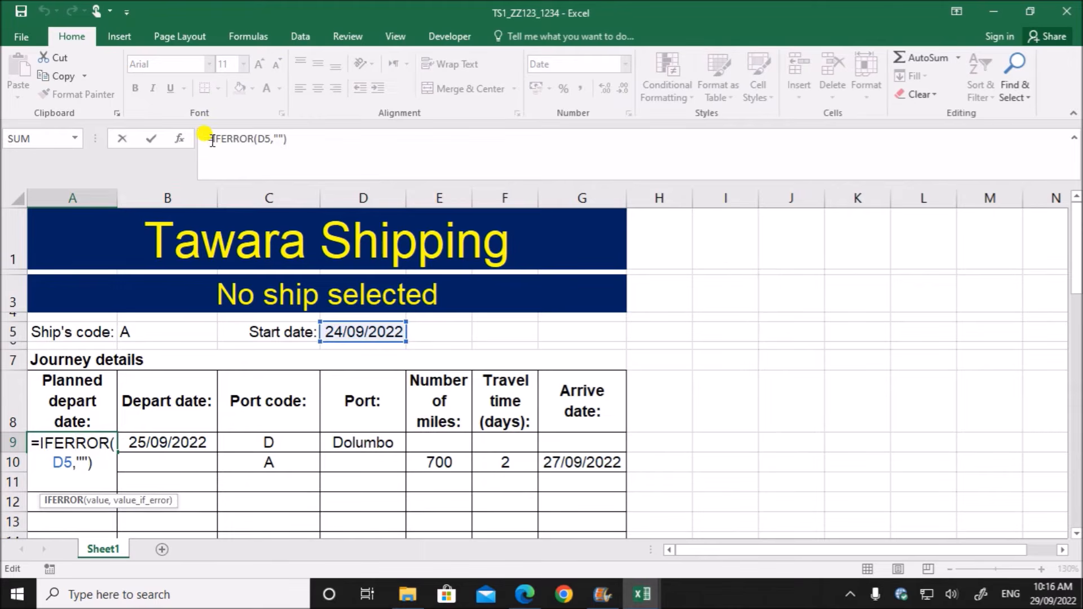
type("IF(")
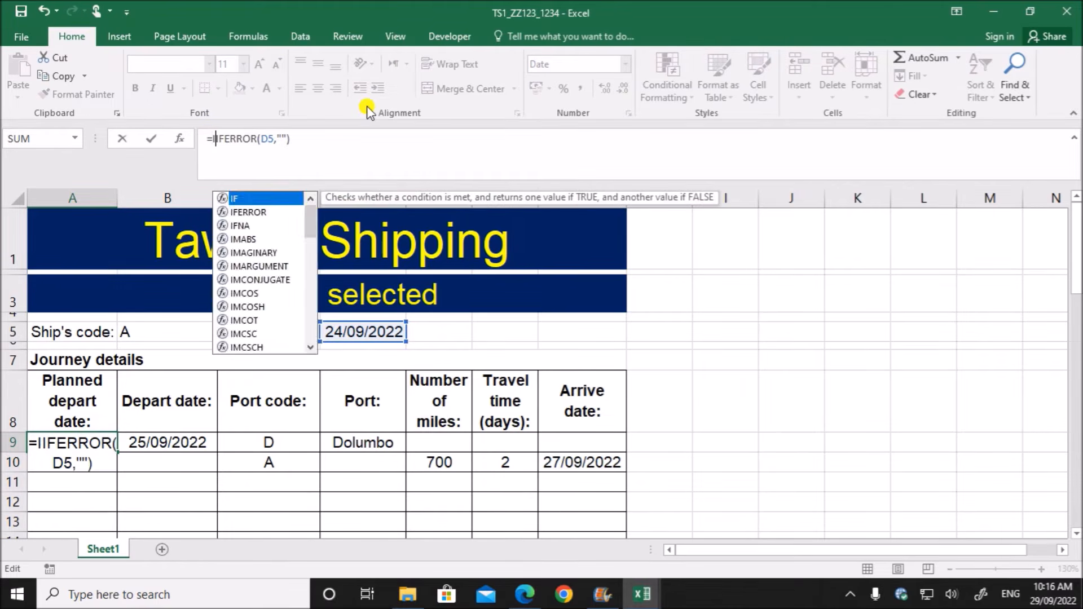
left_click(353, 332)
type("=\"\",")
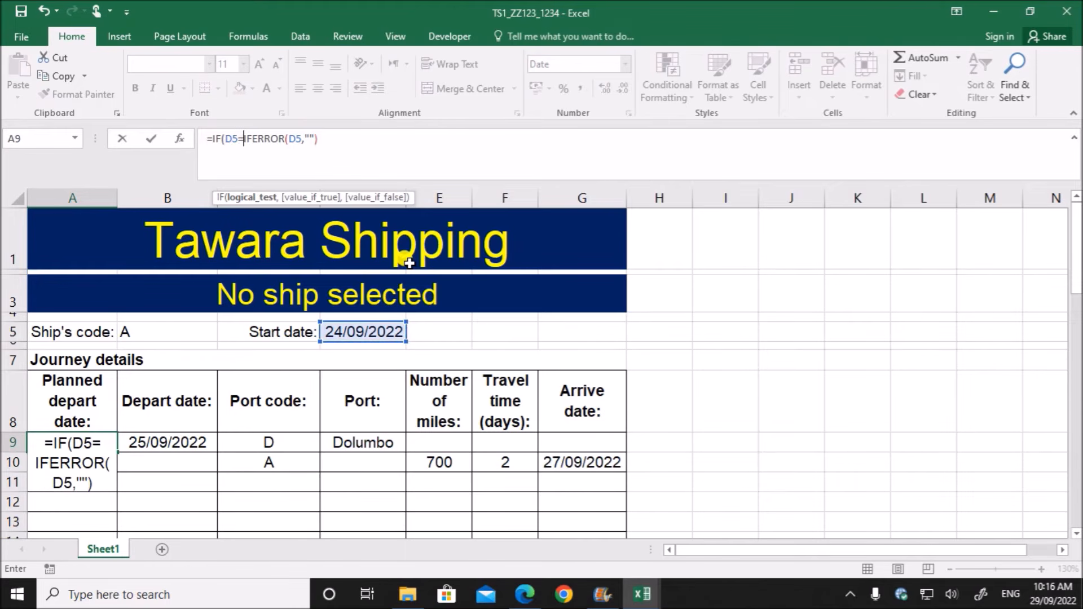
type("\"\",")
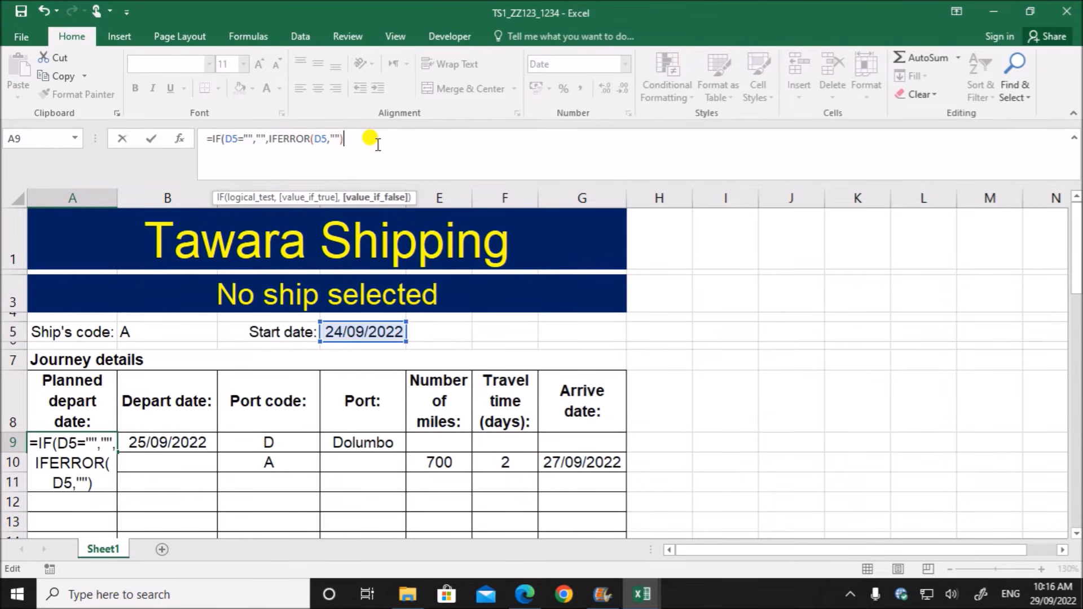
type(")")
key("Return")
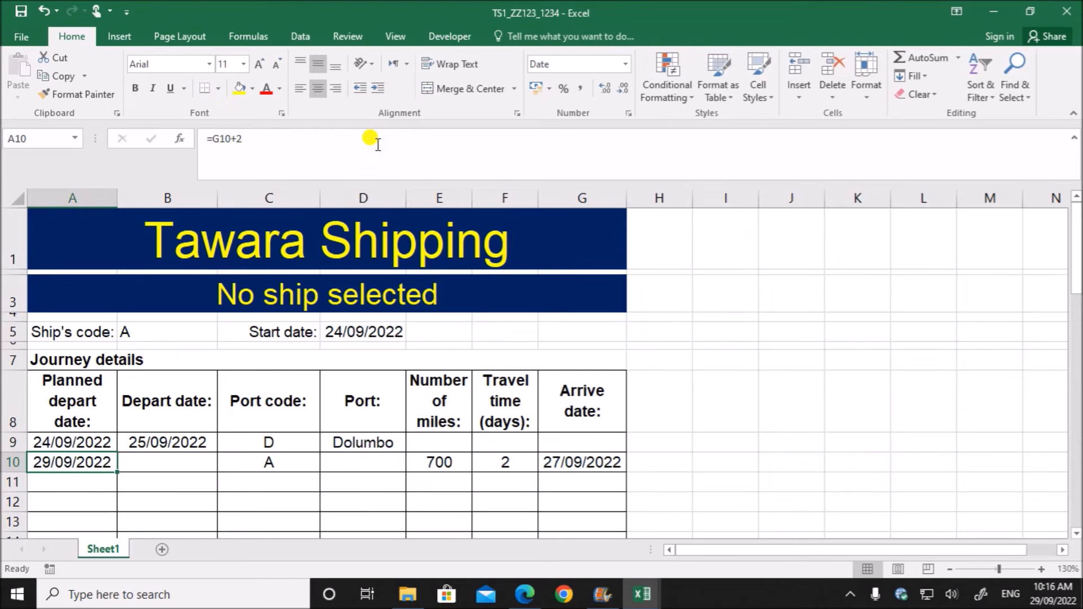
- Test the nested IF formula in A9 by deleting the start date in D5, and restore the date
left_click(363, 333)
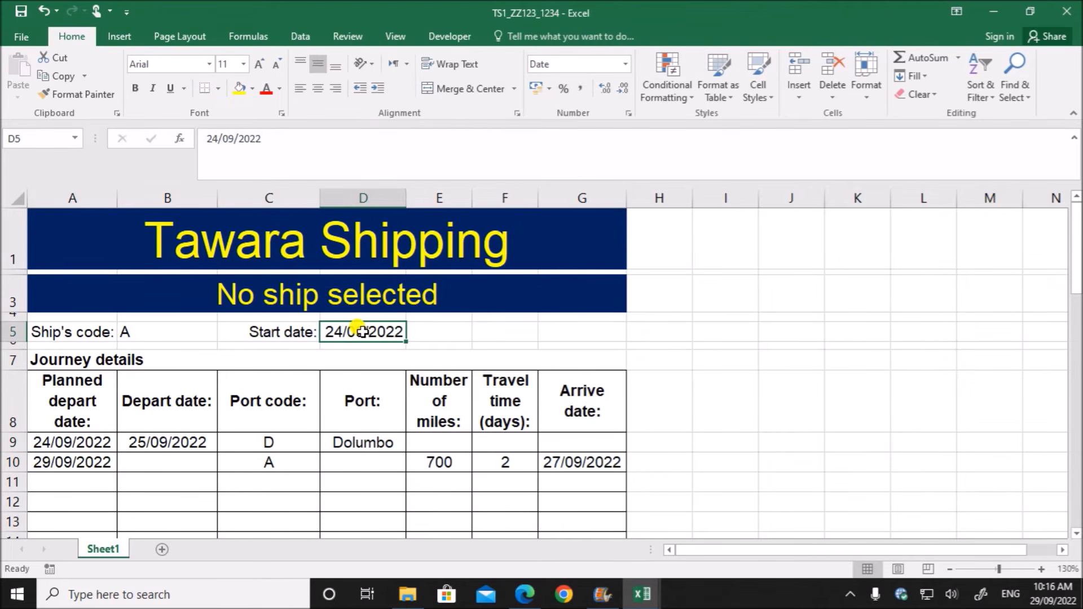
key("Delete")
left_click(199, 475)
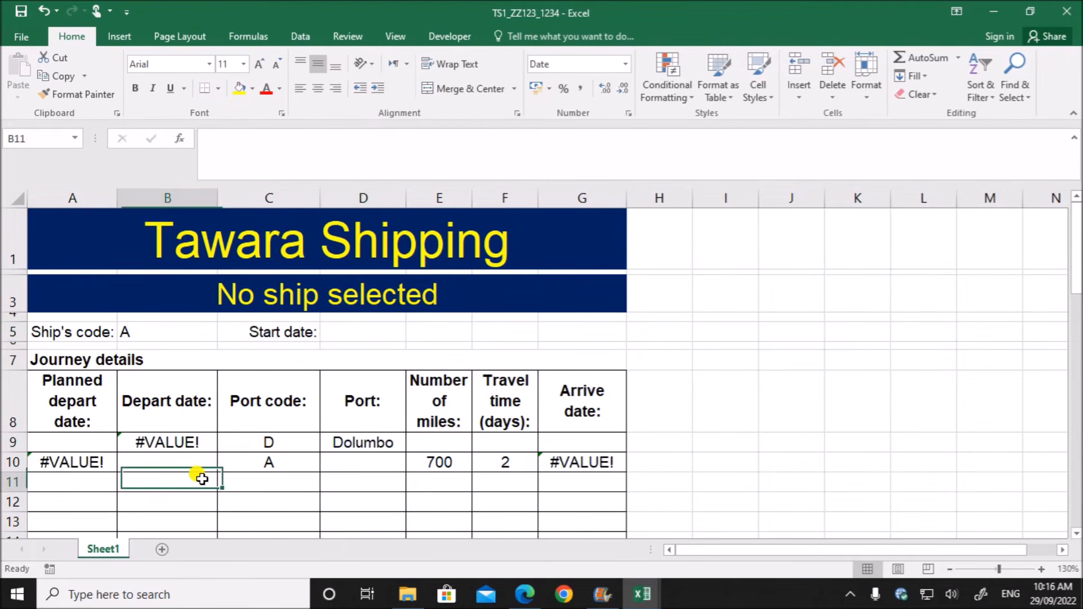
left_click(64, 439)
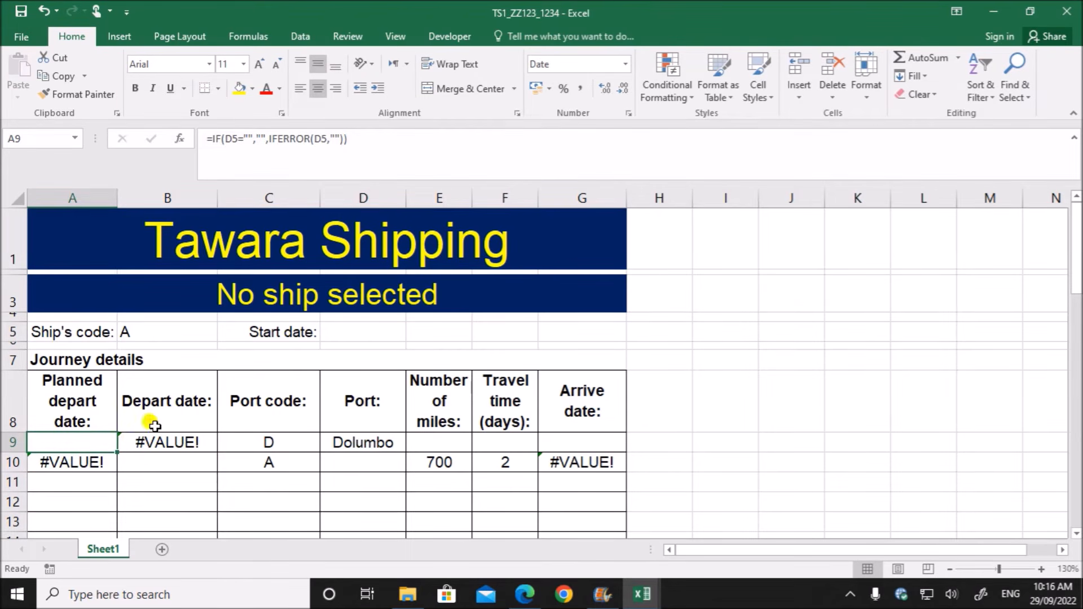
key("ctrl+z")
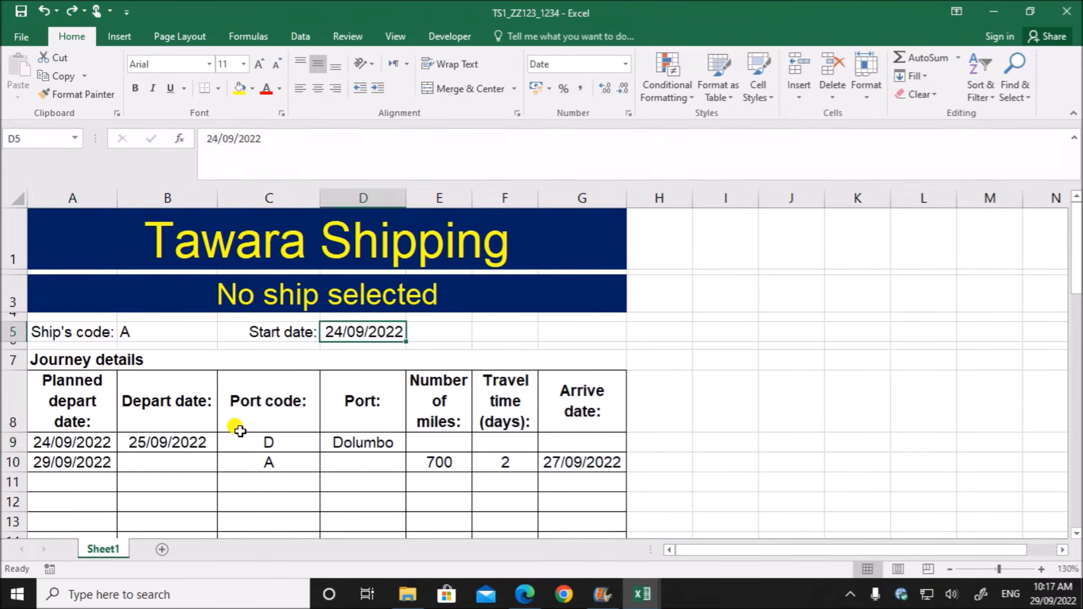
- Wrap the nested IF formula for the depart date in B9 in IFERROR, with "" as the value if error
double_click(159, 442)
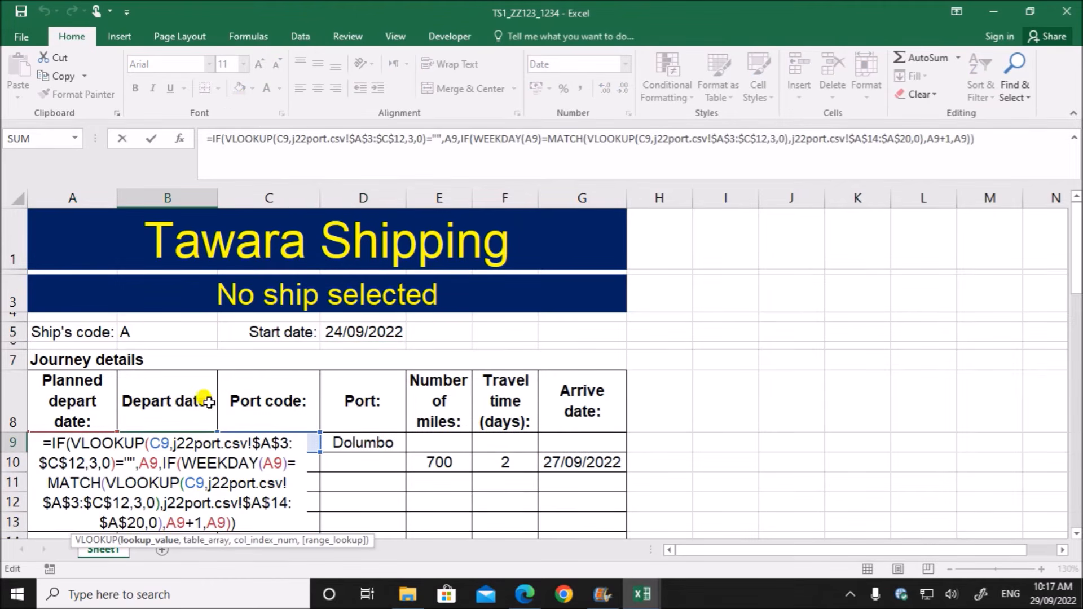
left_click(210, 138)
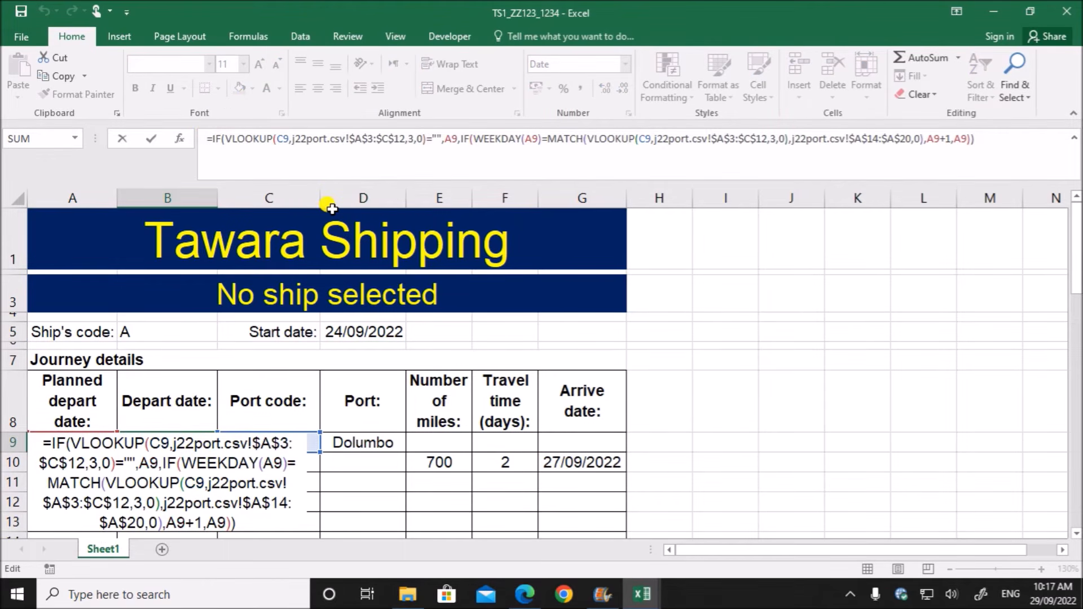
type("IFERROR")
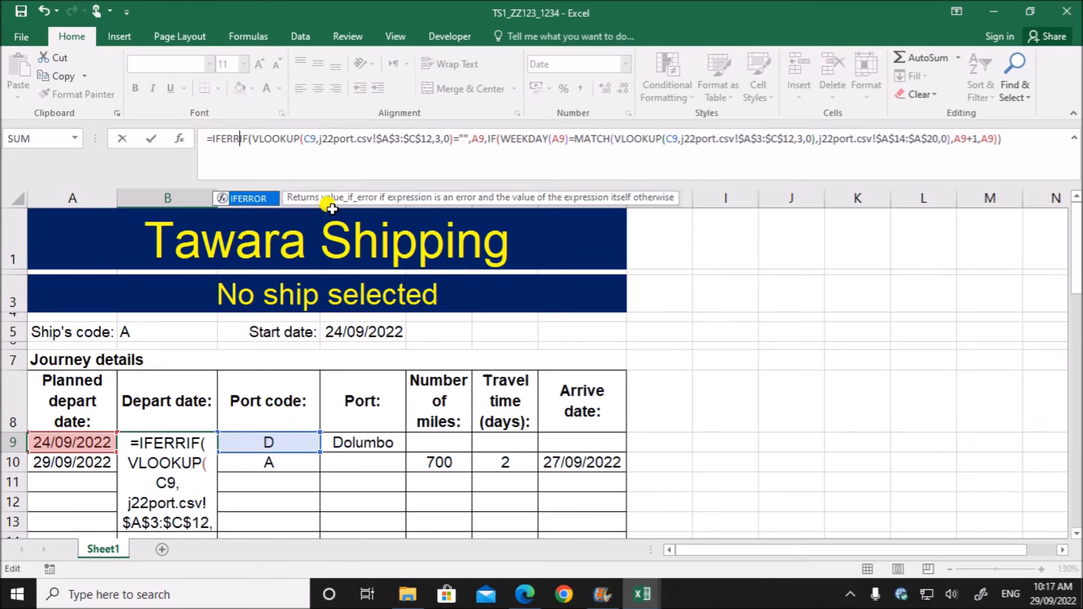
type("(")
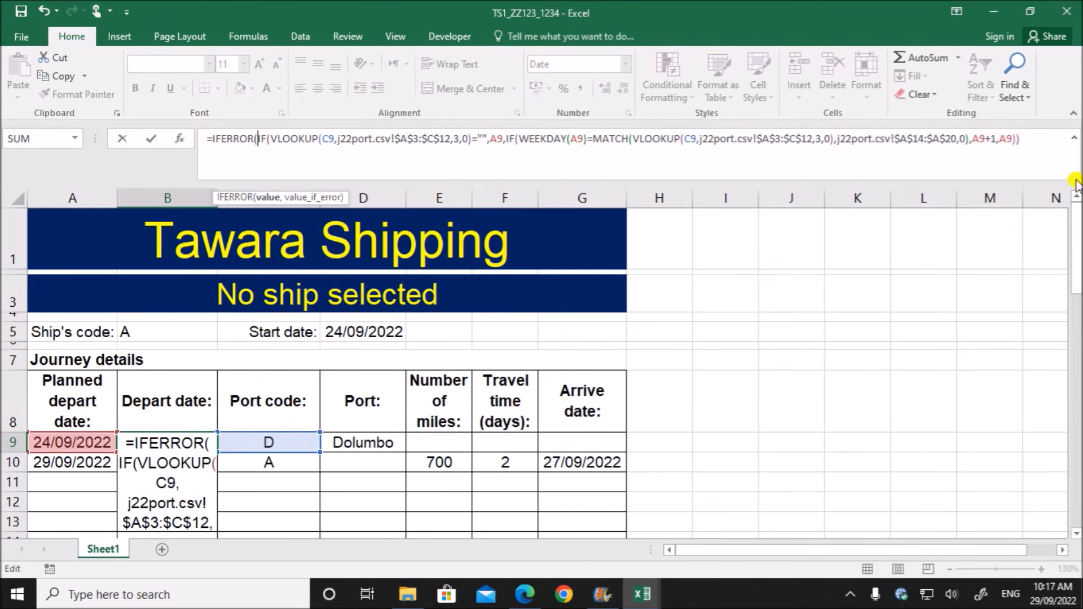
left_click(1038, 141)
type(",")
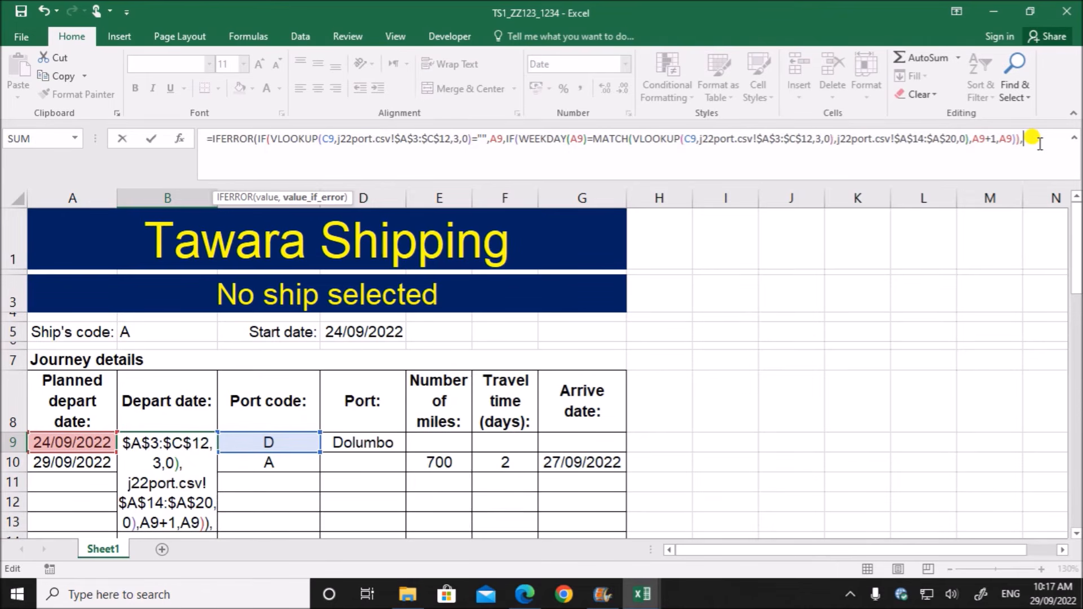
type("\"\"")
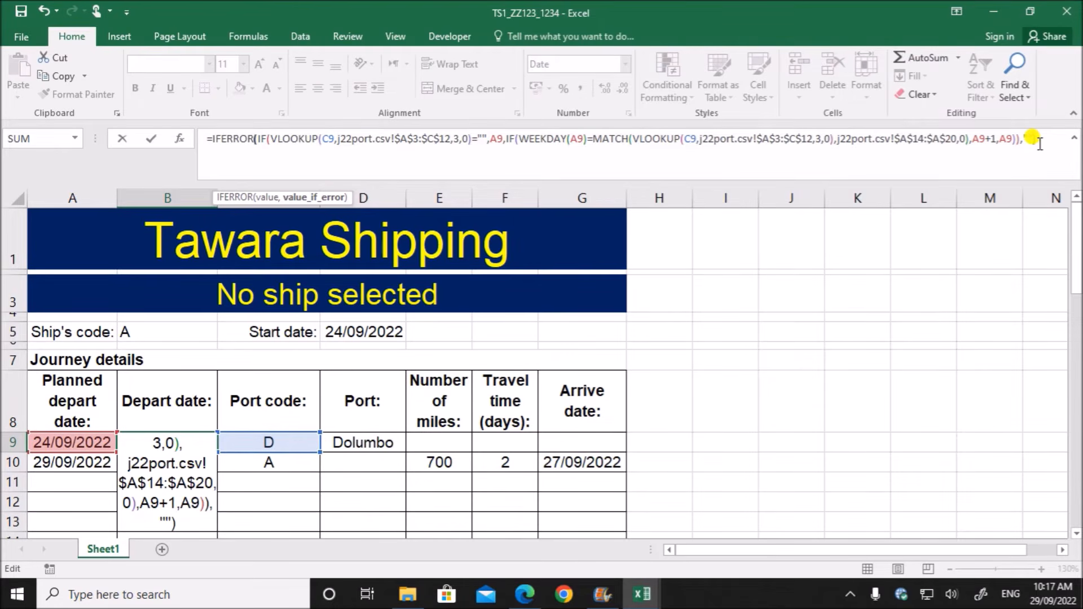
key("Return")
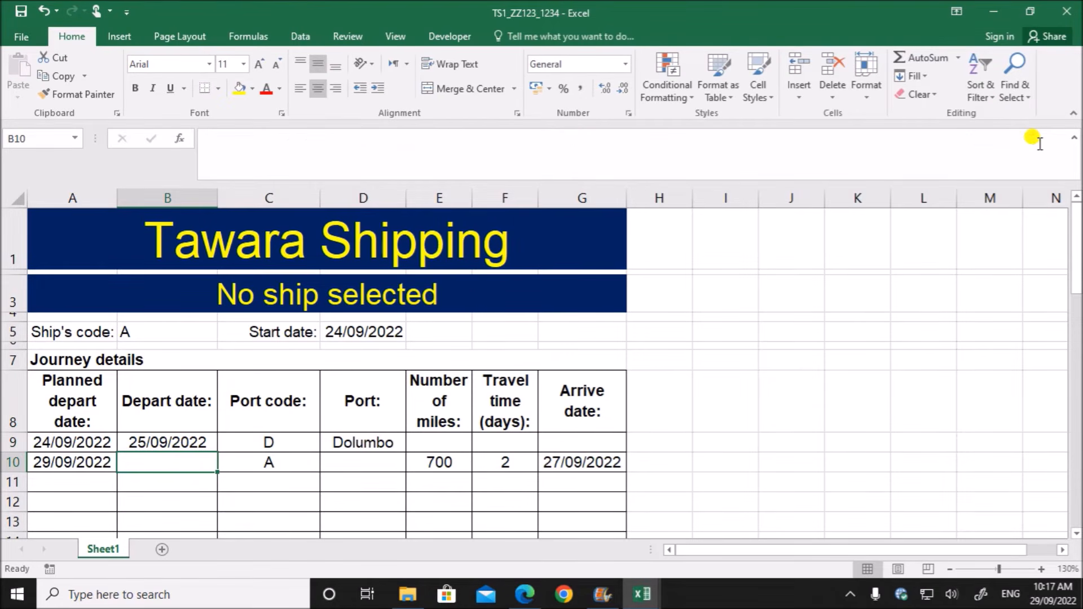
- Review the value and value_if_error arguments of the IFERROR formula in B9
left_click(153, 444)
double_click(153, 444)
scroll(244, 486, "down", 2)
scroll(243, 442, "up", 3)
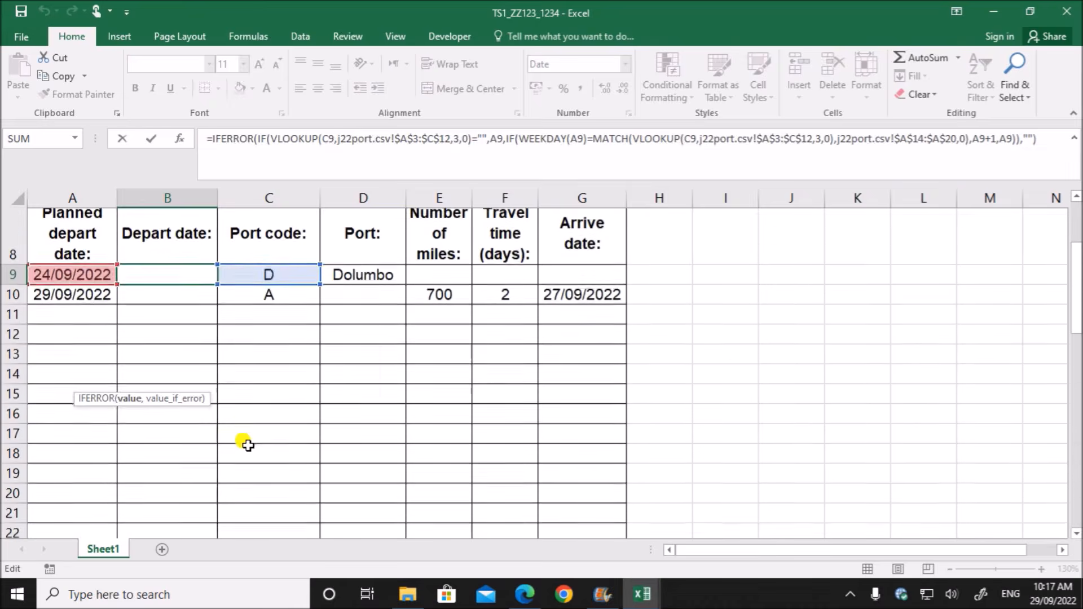
scroll(241, 435, "up", 1)
left_click_drag(71, 335, 246, 416)
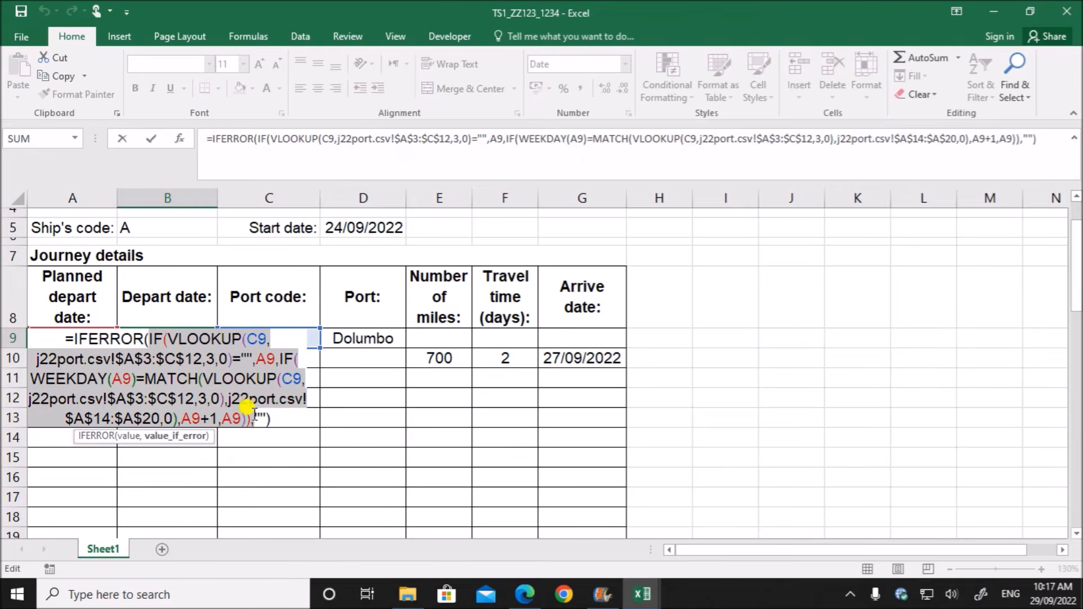
left_click(258, 418)
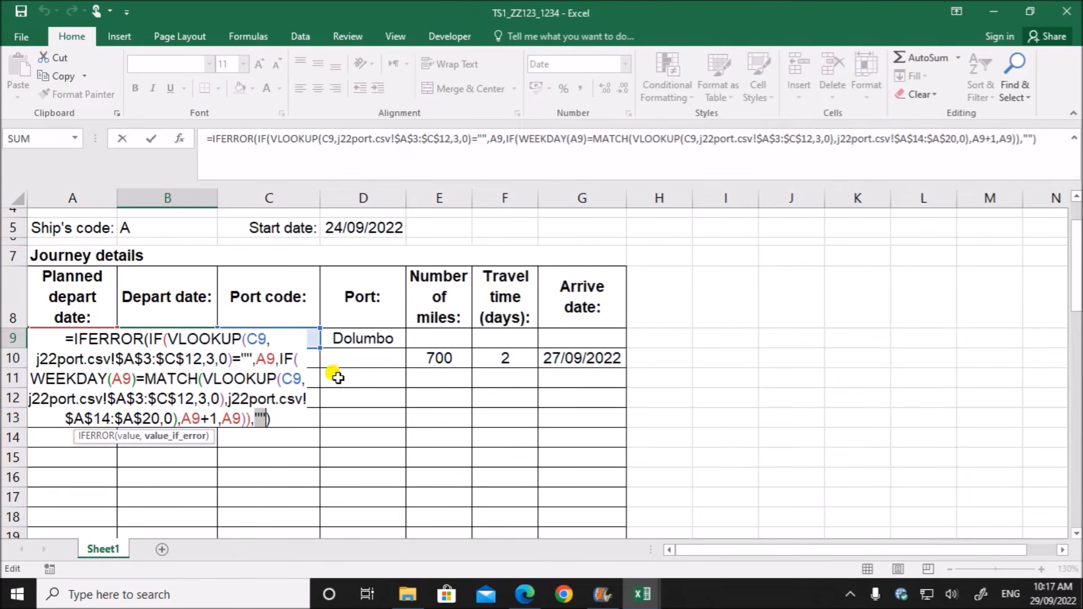
key("Return")
- Wrap the port lookup in D9 in IFERROR as =IFERROR(VLOOKUP(C9,j22port.csv!$A$3:$B$12,2,0),"") and check the formula
left_click(268, 337)
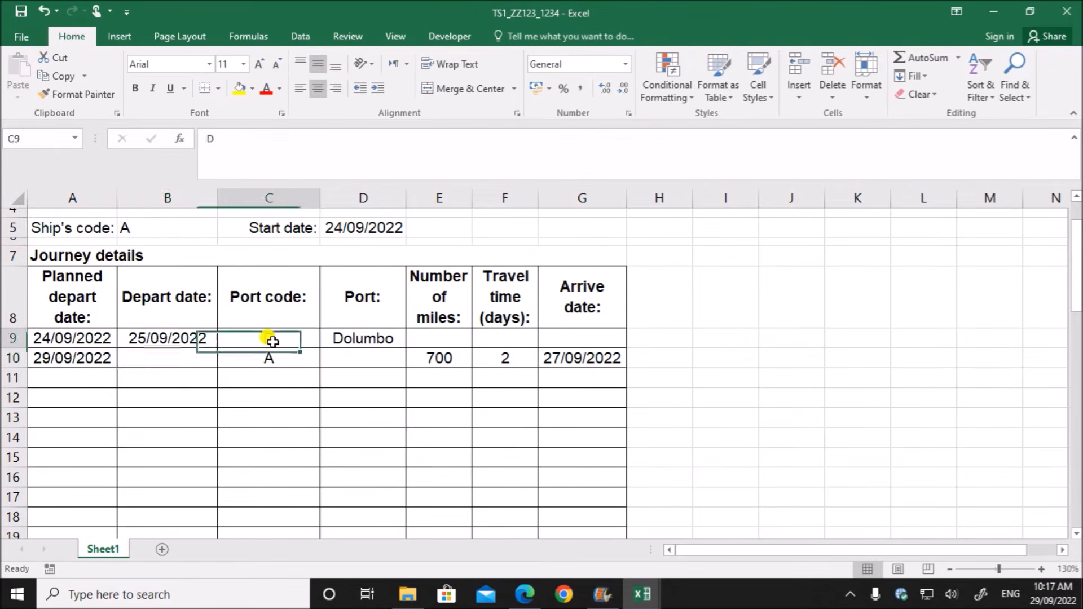
left_click(333, 337)
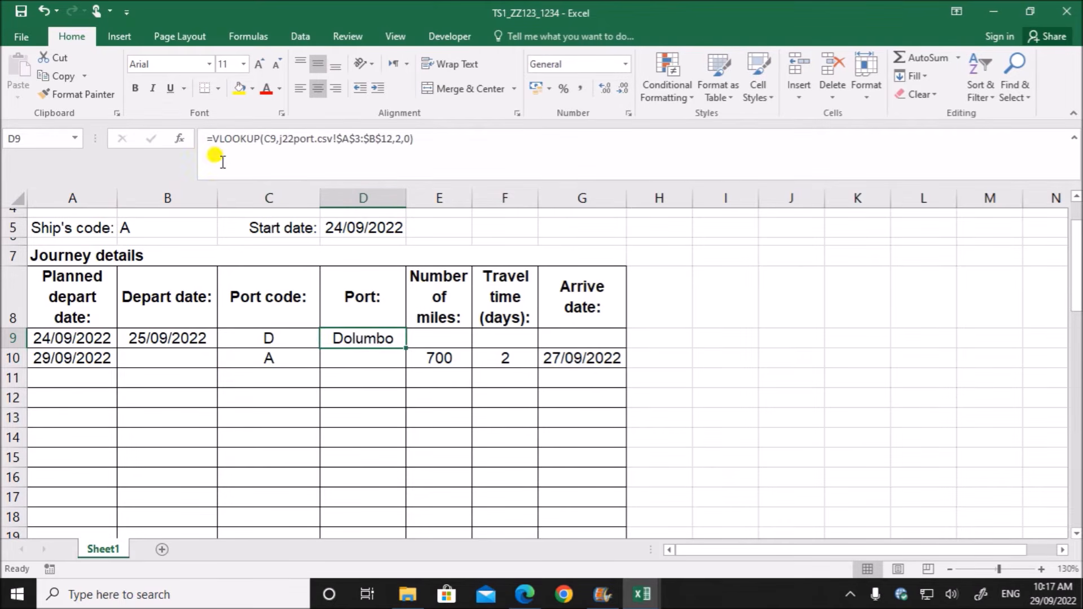
left_click(215, 140)
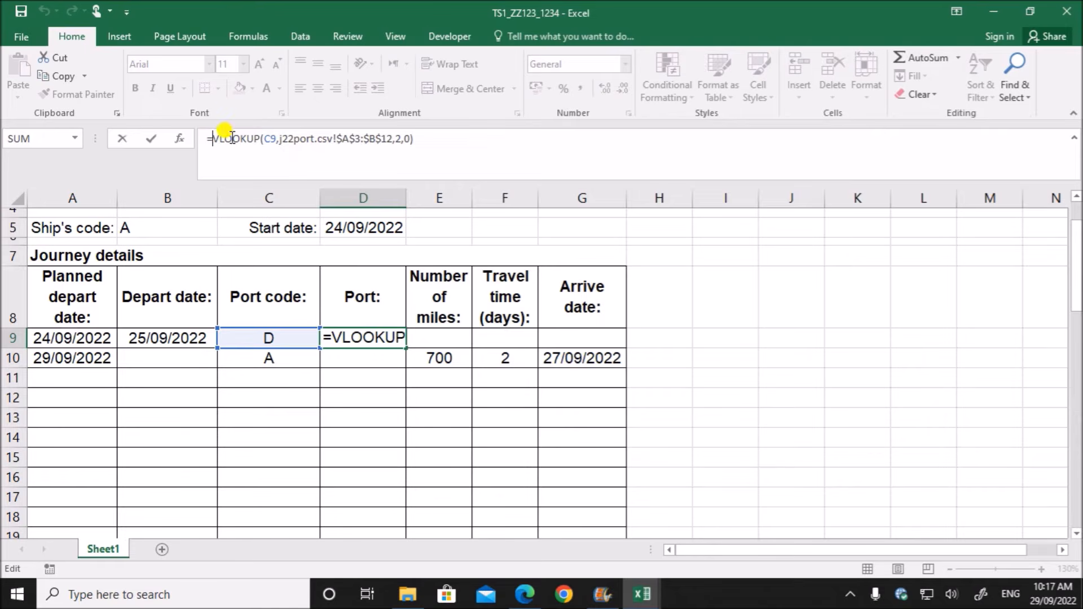
type("I")
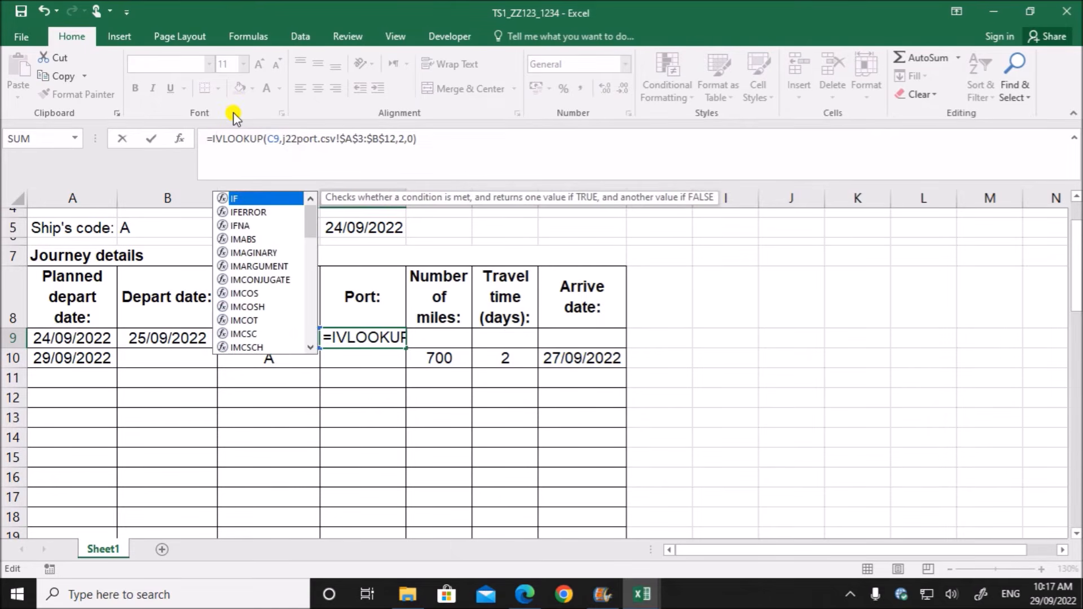
type("FERROR(")
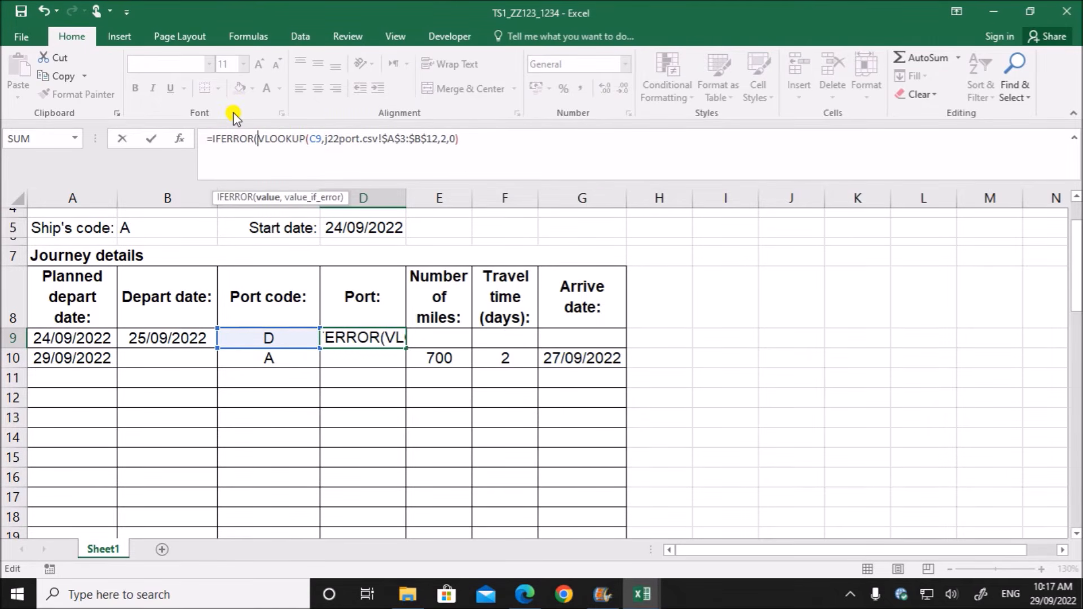
key("End")
type(",")
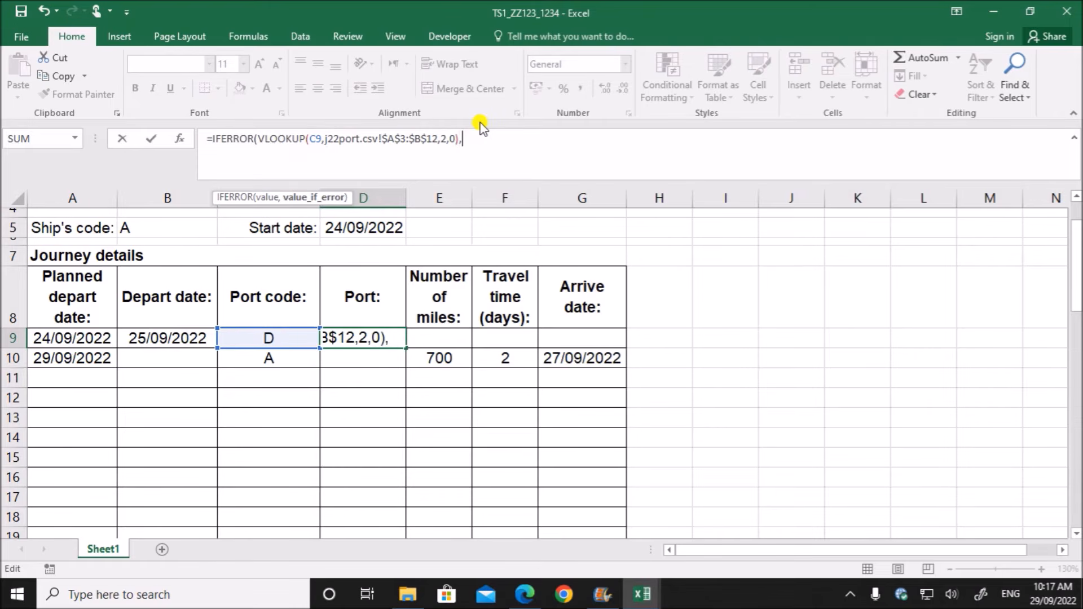
key("Return")
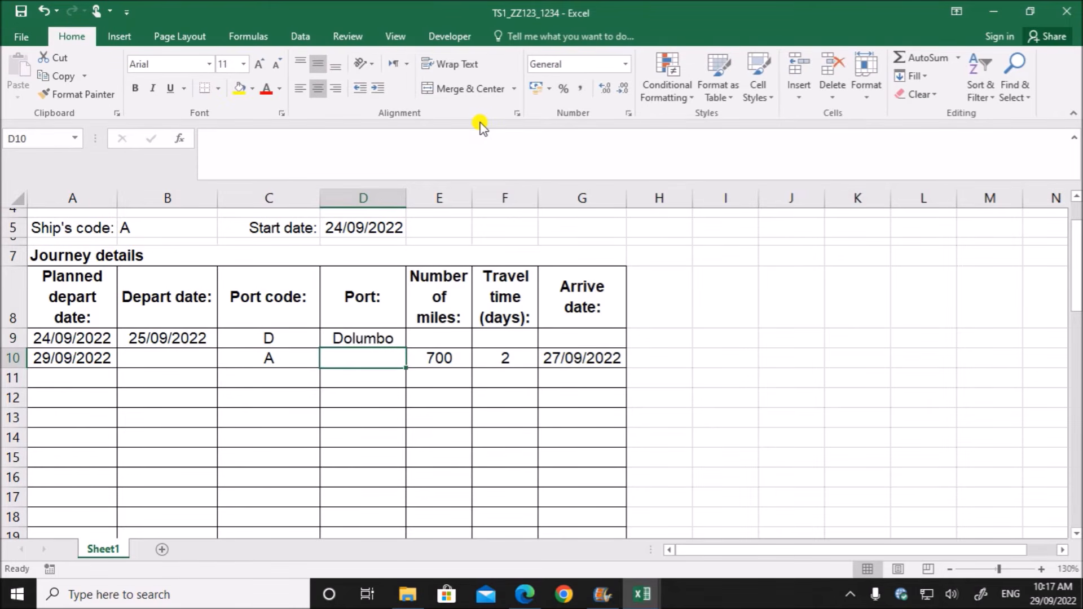
left_click(389, 342)
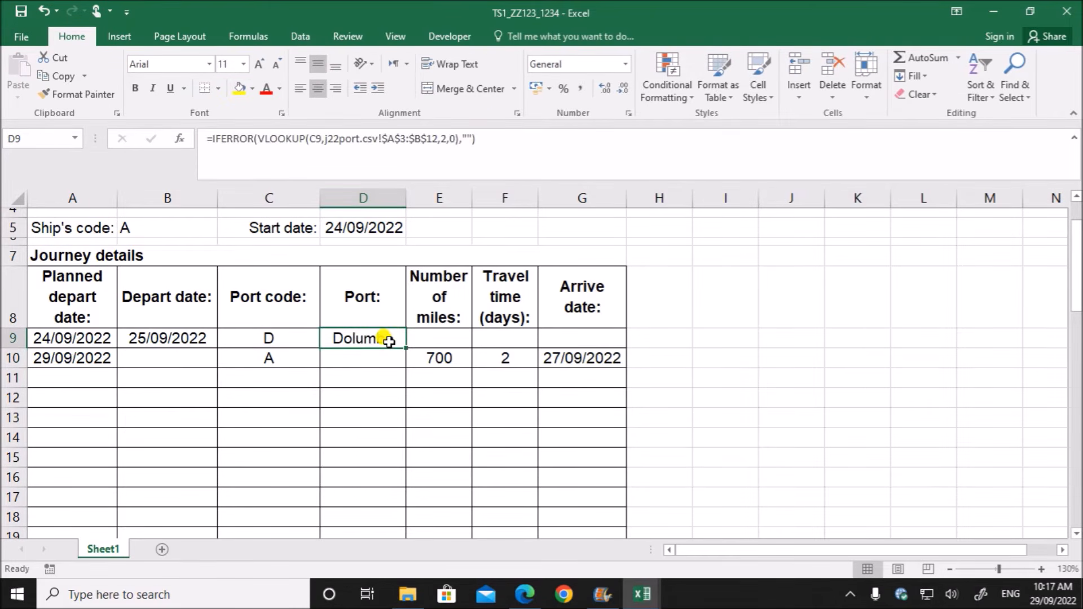
- Wrap the INDEX and MATCH formula for the number of miles in E10 in IFERROR, with "" as the value if error
left_click(433, 336)
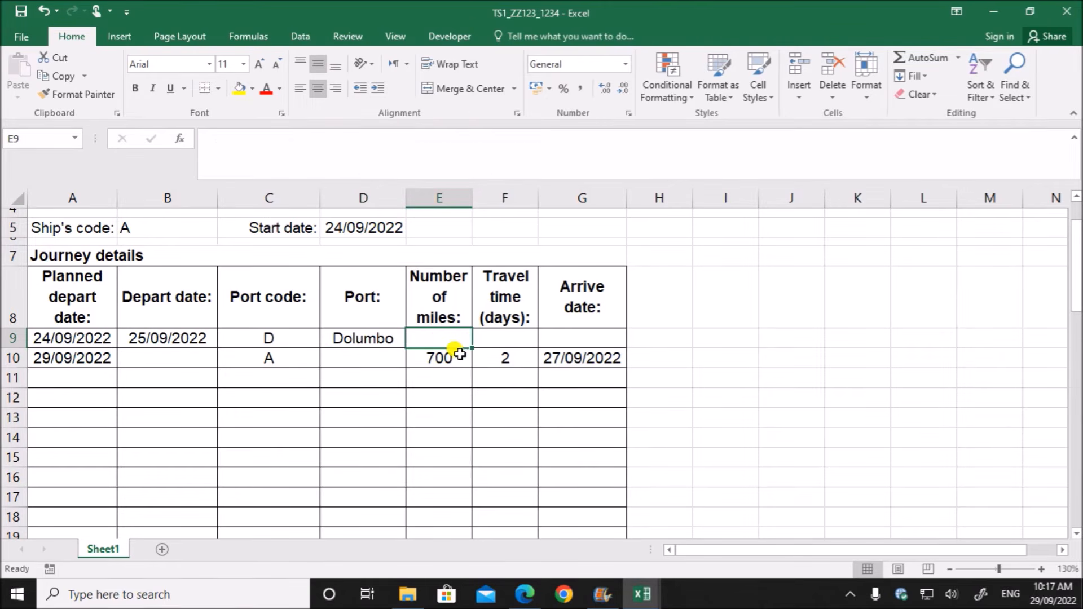
left_click(458, 352)
left_click(232, 138)
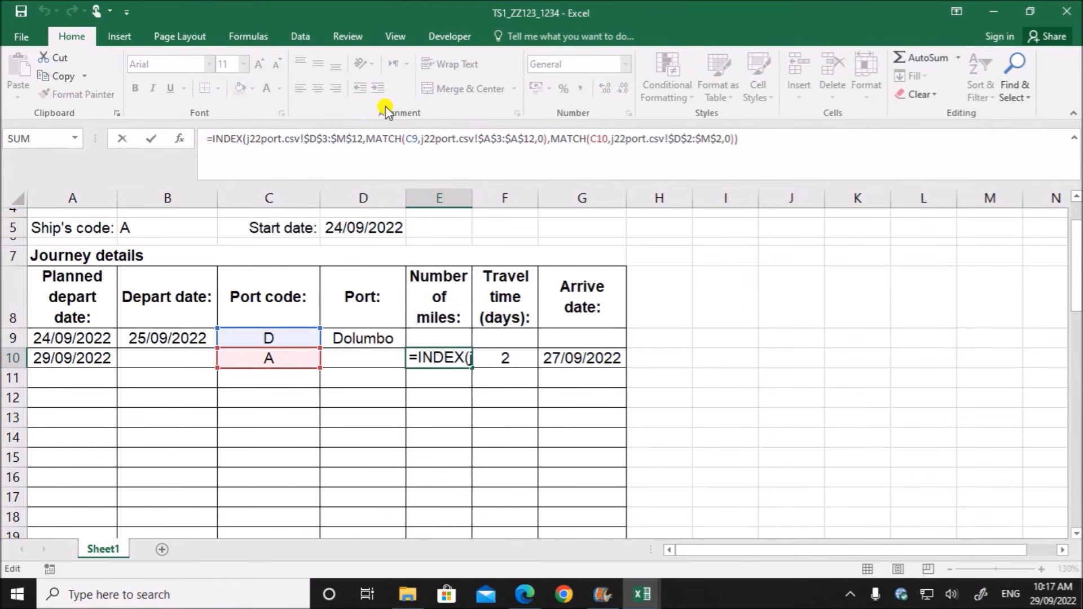
type("IFERROR")
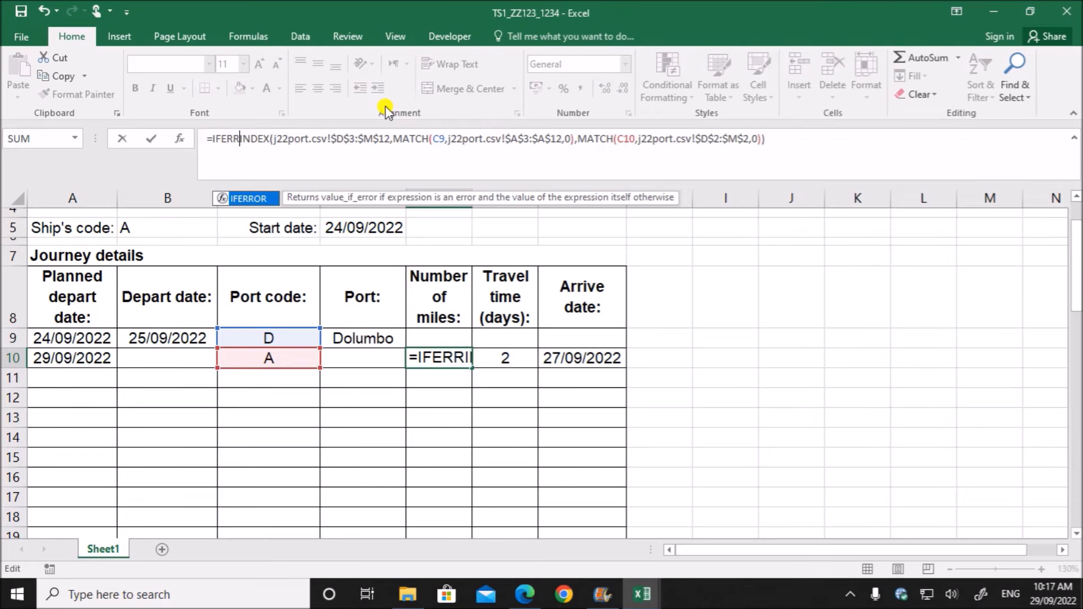
type("(")
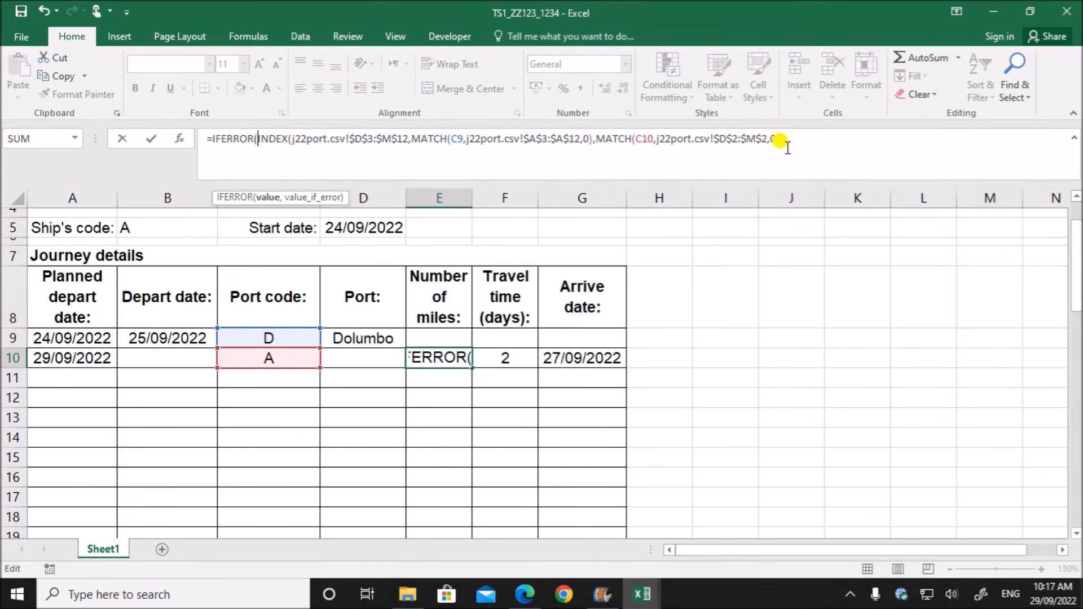
key("End")
type(",\"\")")
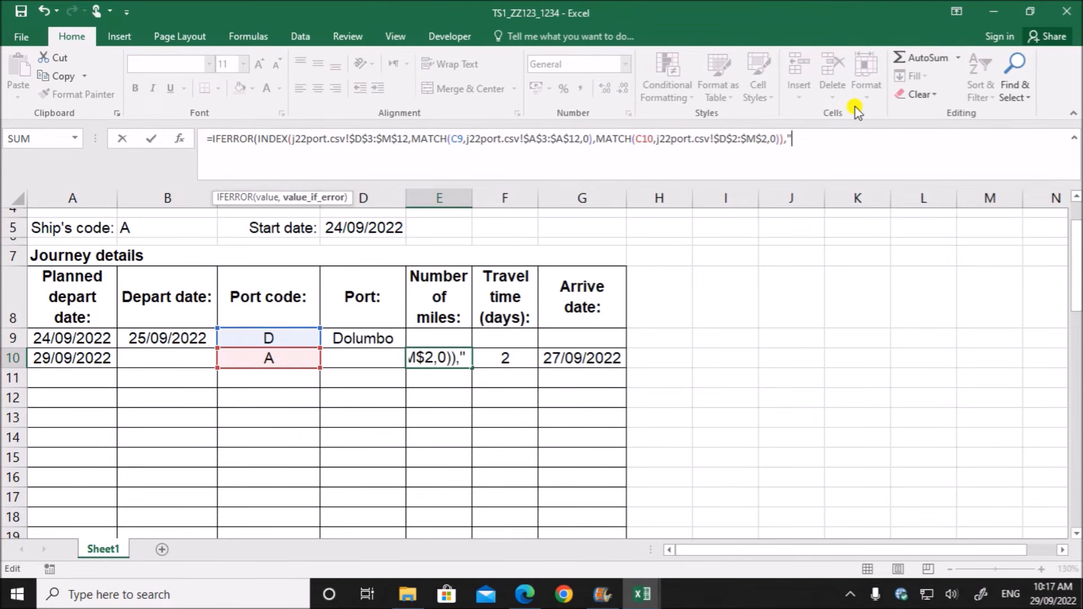
key("Return")
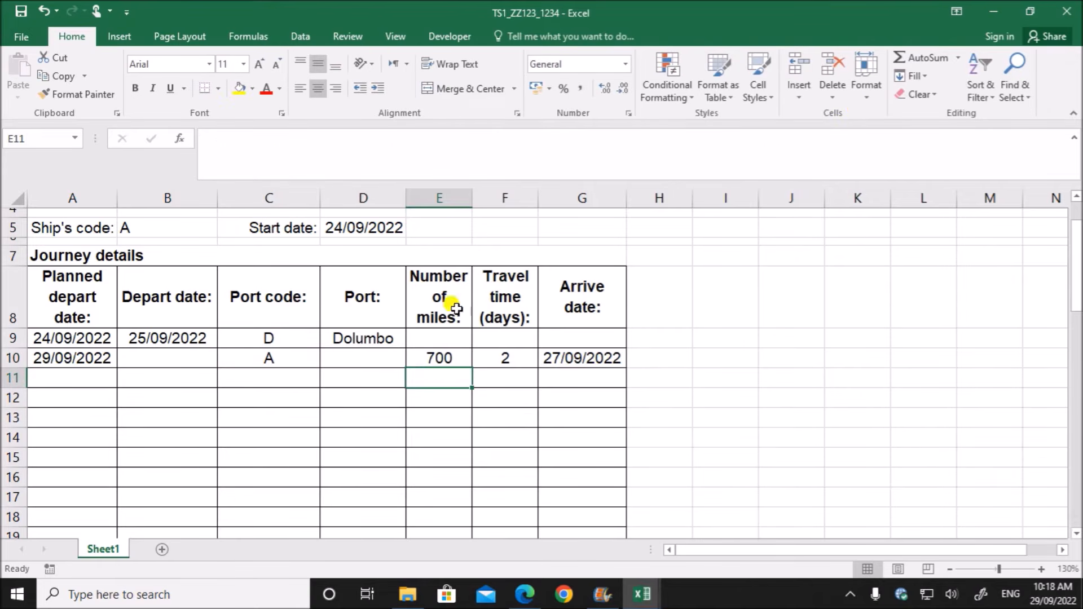
- Change the travel time formula in F10 to =IFERROR(ROUNDUP(E10/VLOOKUP(B5,j22ship.csv!$A$2:$E$27,3,0)/24,0),"")
double_click(495, 356)
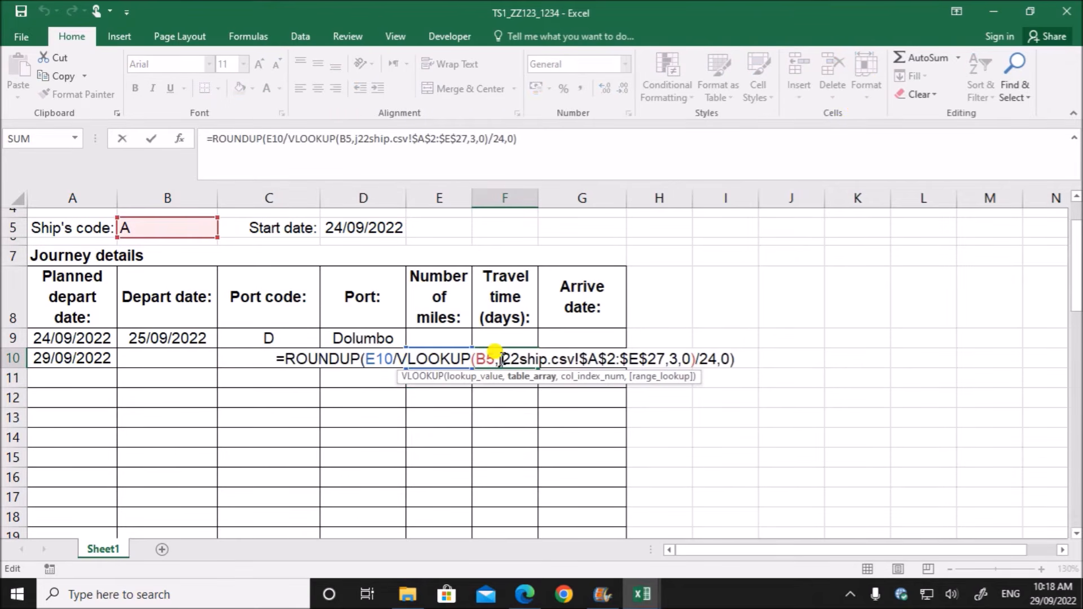
left_click(285, 359)
type("IFERROR")
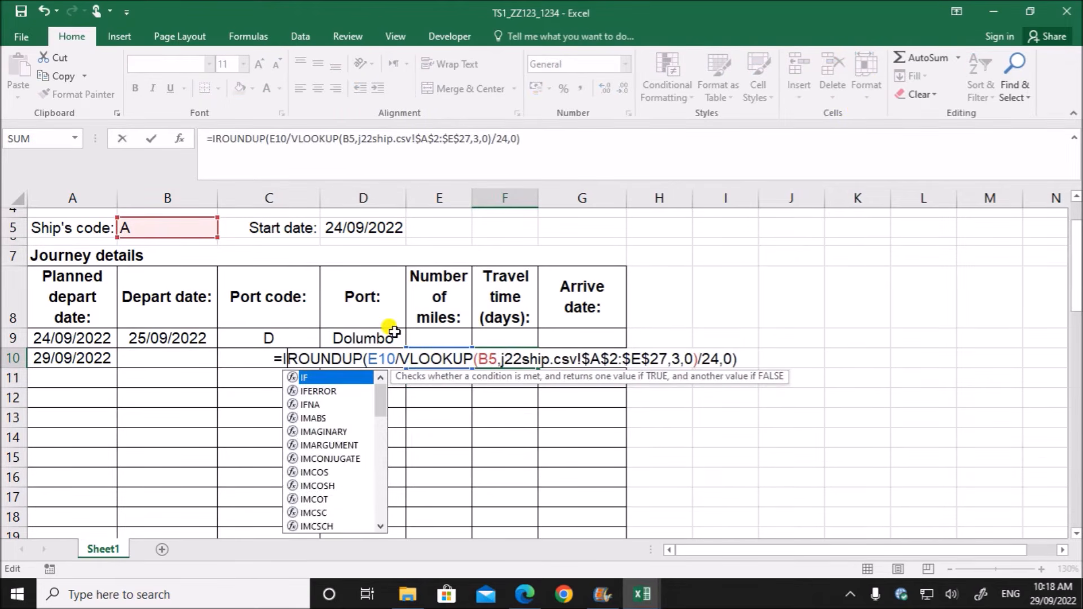
type("(")
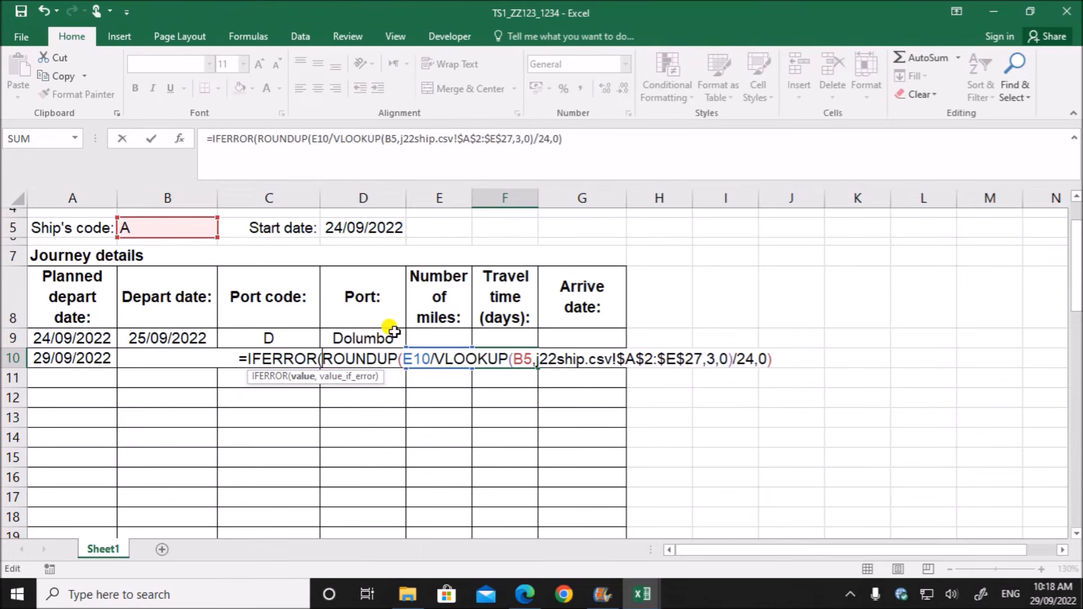
left_click(784, 359)
type(",\"\")")
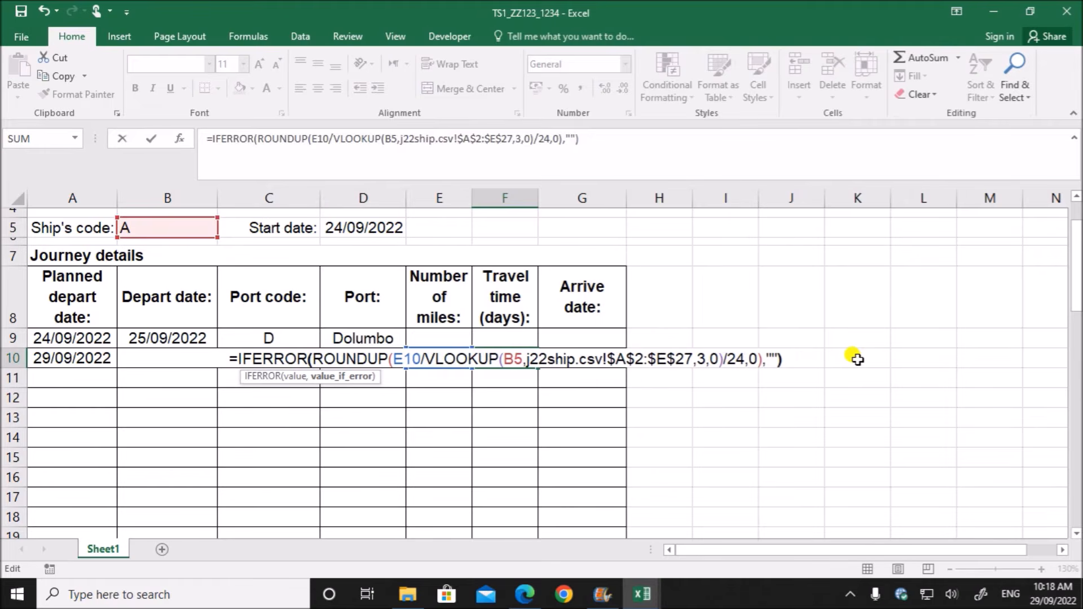
key("Return")
- Wrap the arrive date formula in G10 in IFERROR as =IFERROR(B9+F10,"")
left_click(559, 361)
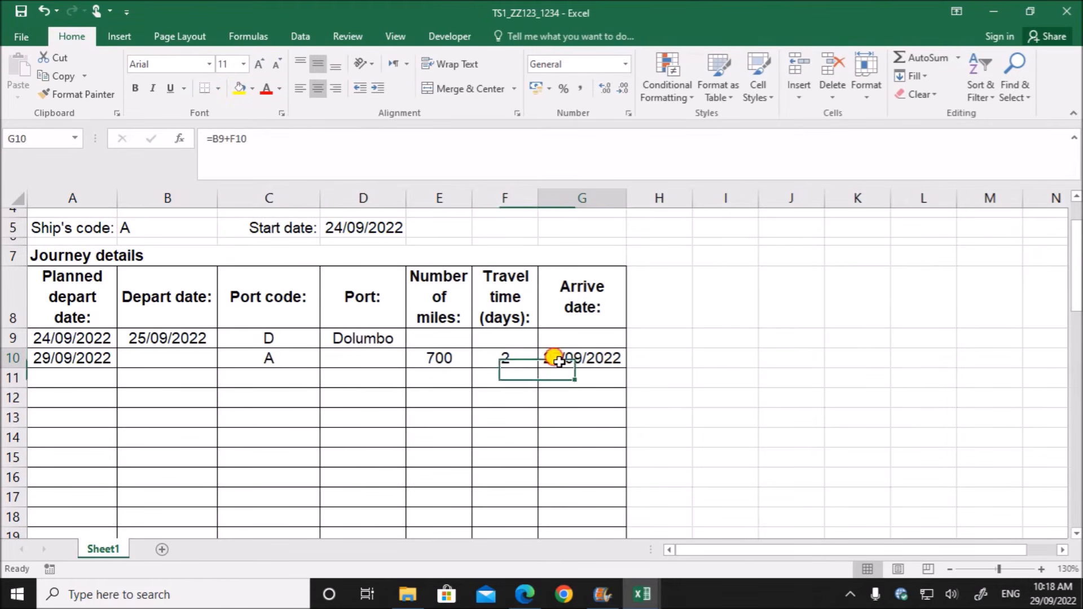
double_click(558, 360)
left_click(212, 139)
type("IFERR")
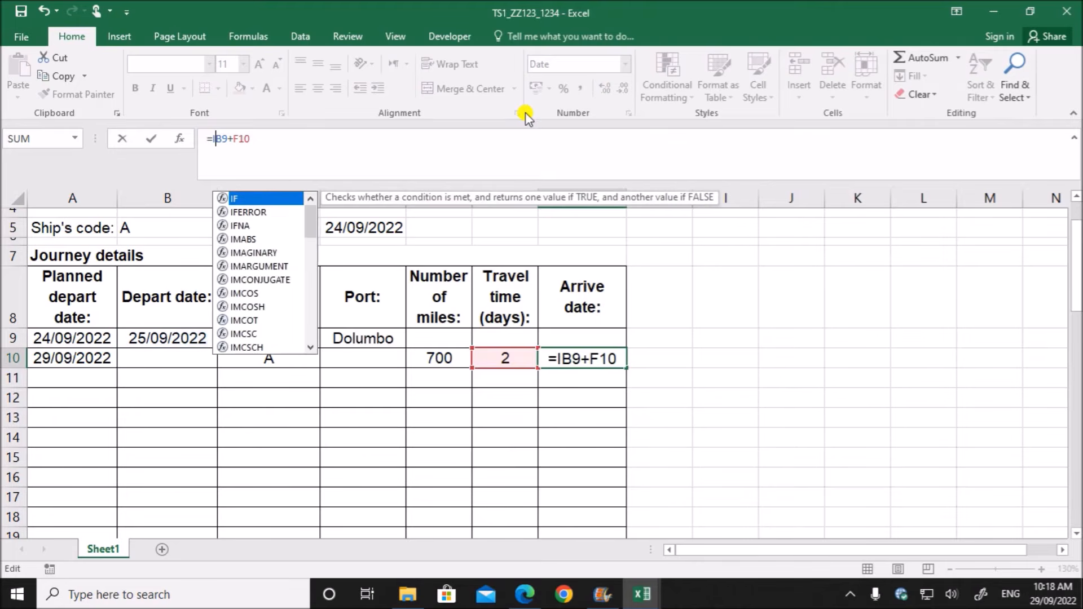
type("OR(")
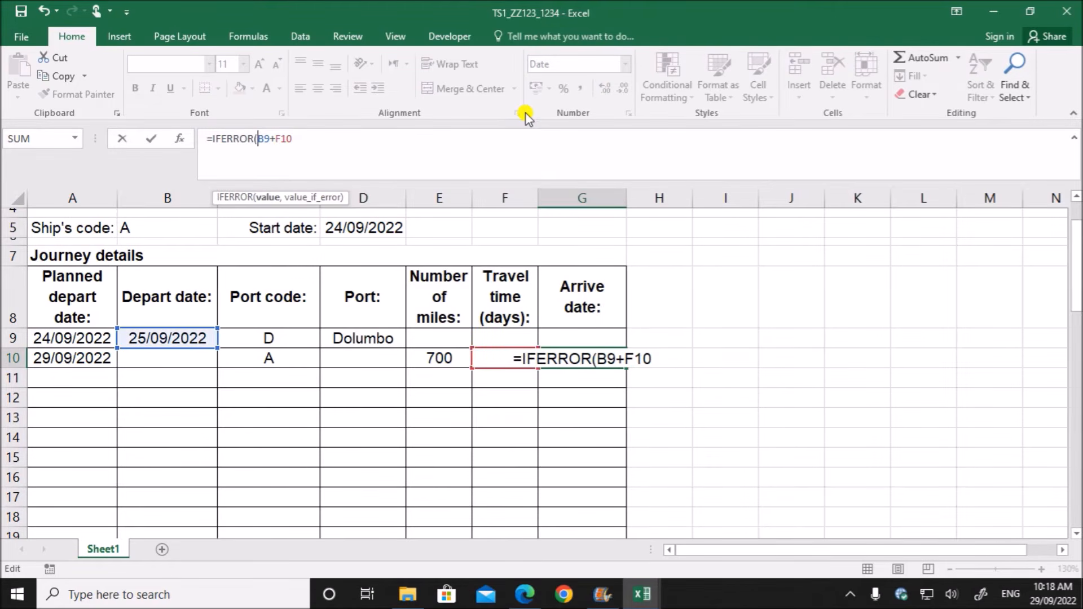
left_click(302, 135)
type(",\"\"")
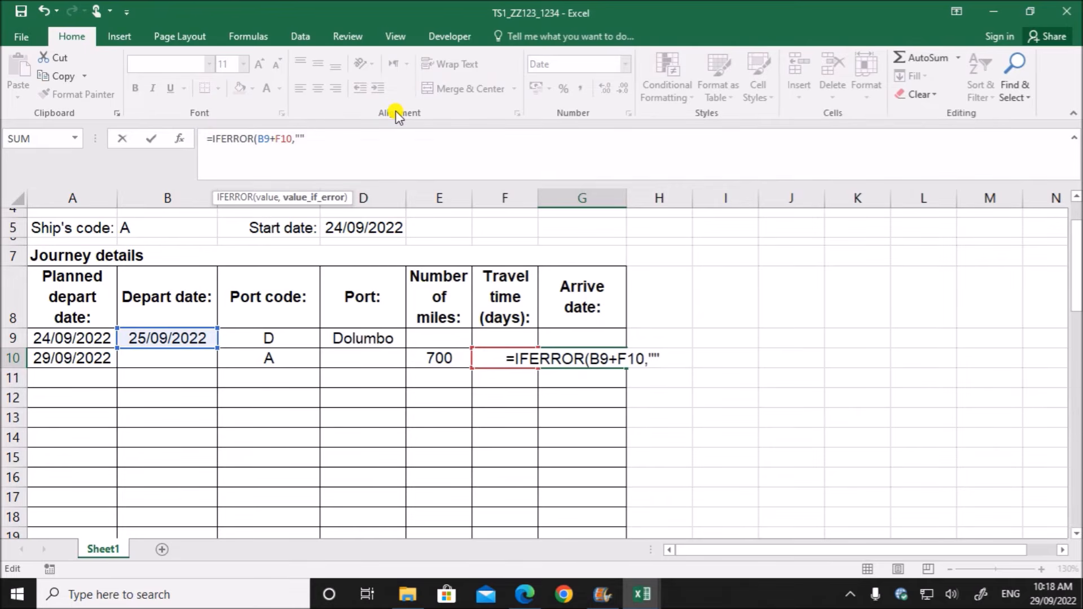
type(")")
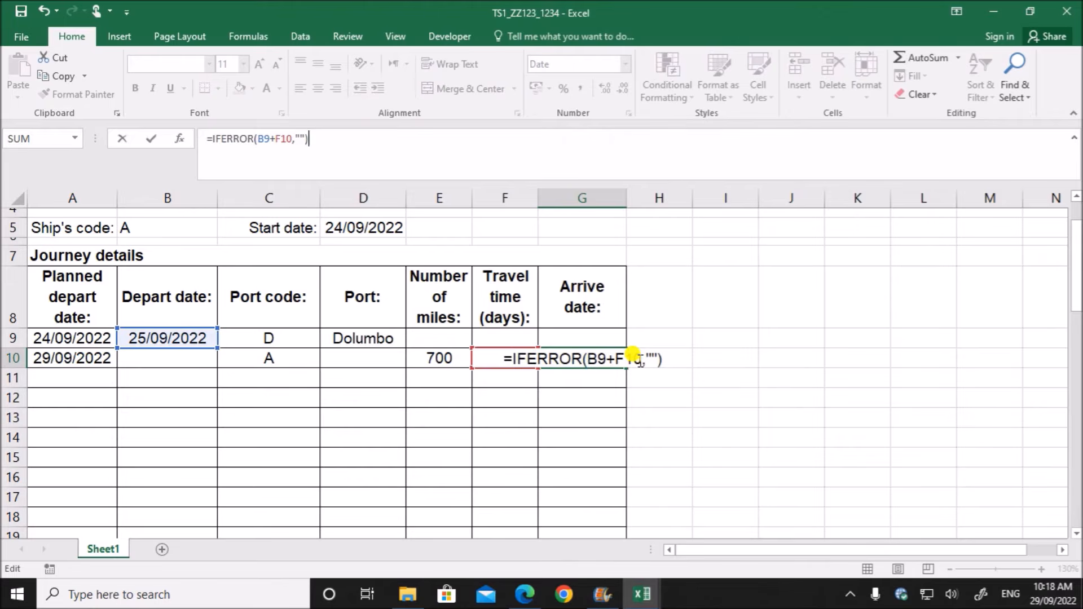
key("Return")
left_click(307, 432)
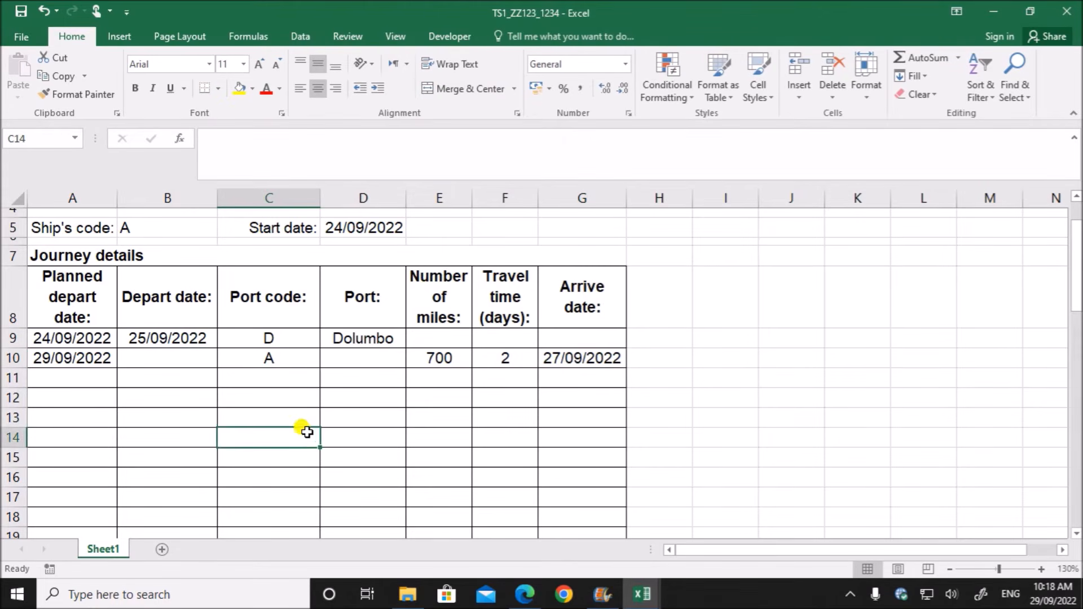
left_click(273, 340)
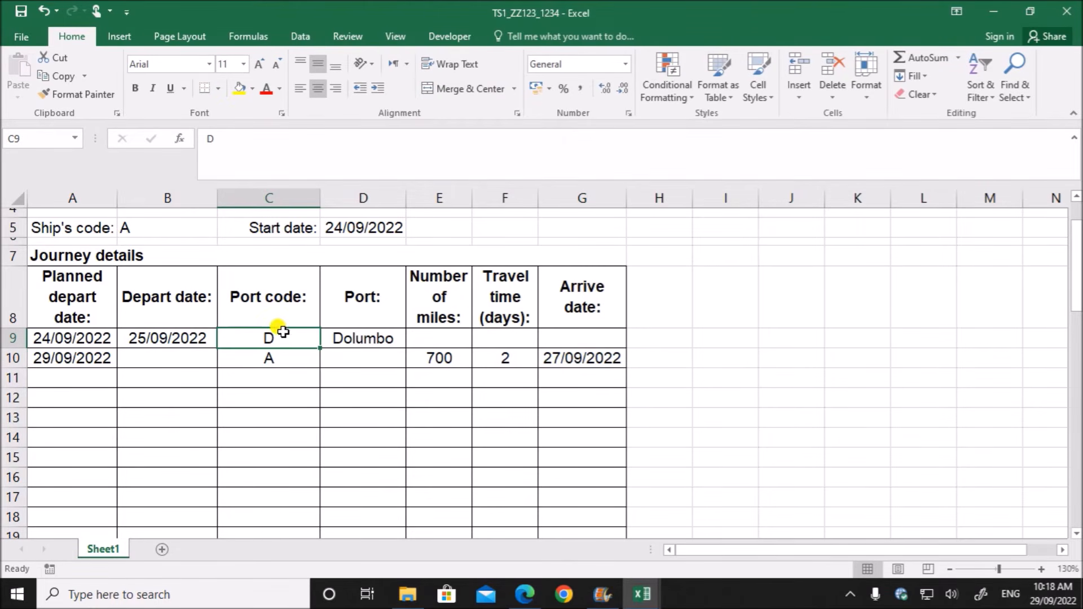
- Test the journey formulas by clearing the start date in D5 and the port code in C9, undoing each deletion
left_click(350, 226)
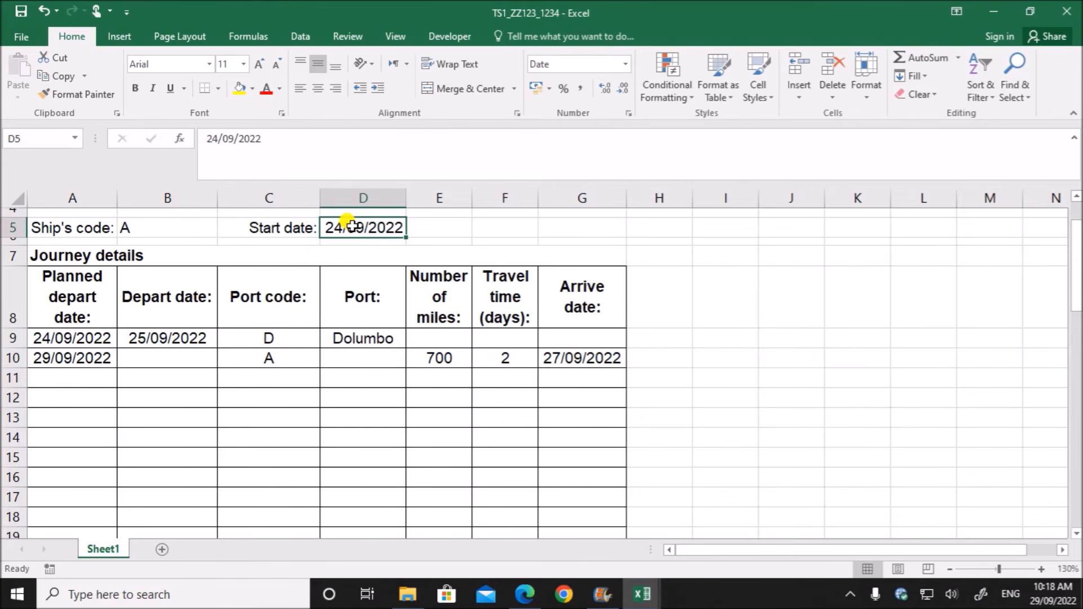
key("Delete")
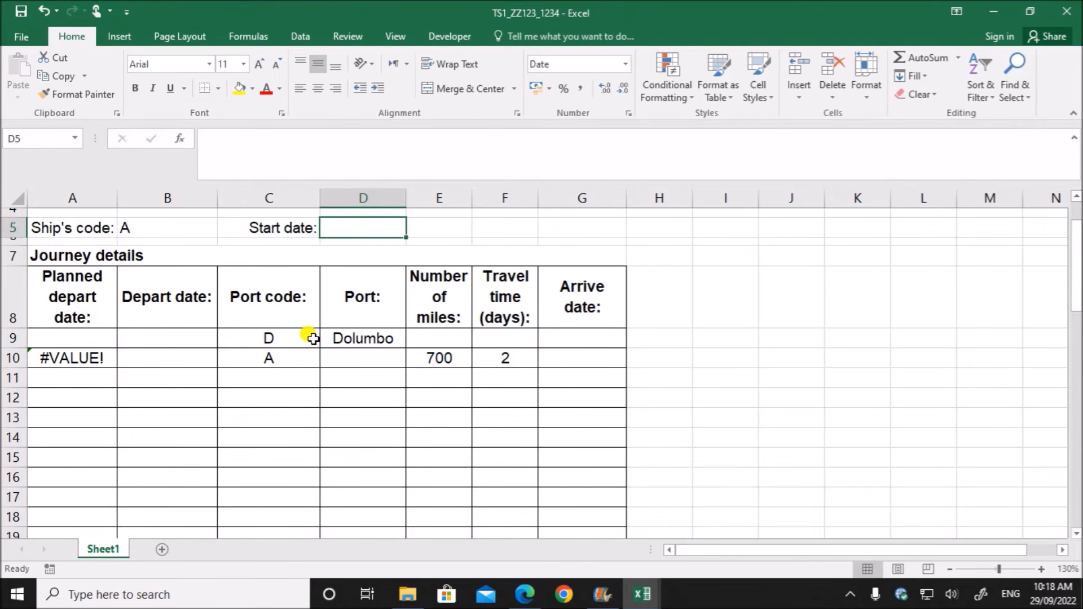
key("ctrl+z")
left_click(364, 419)
left_click(298, 338)
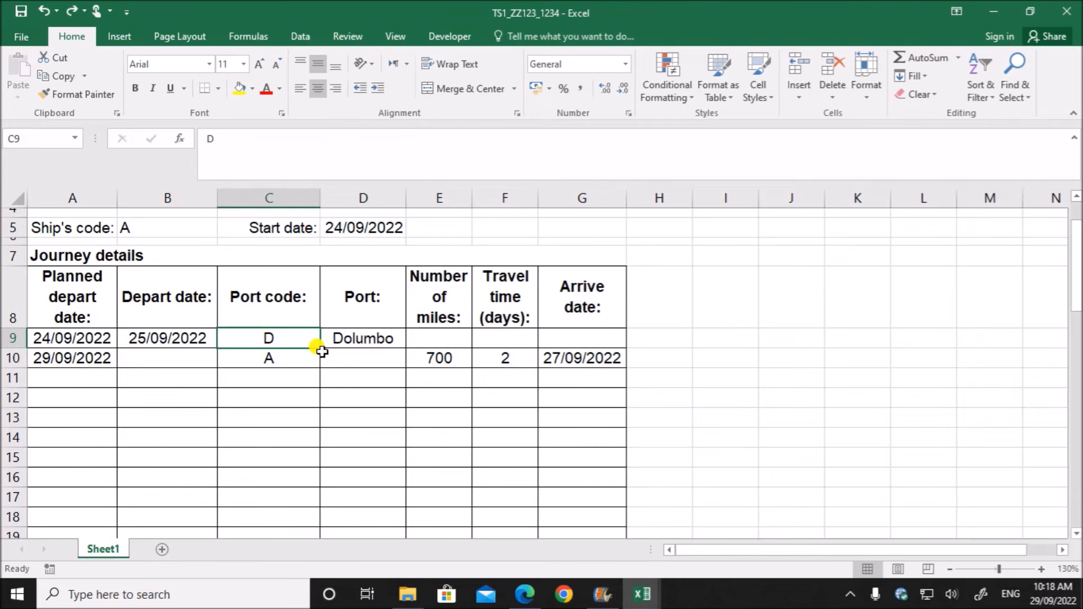
key("Delete")
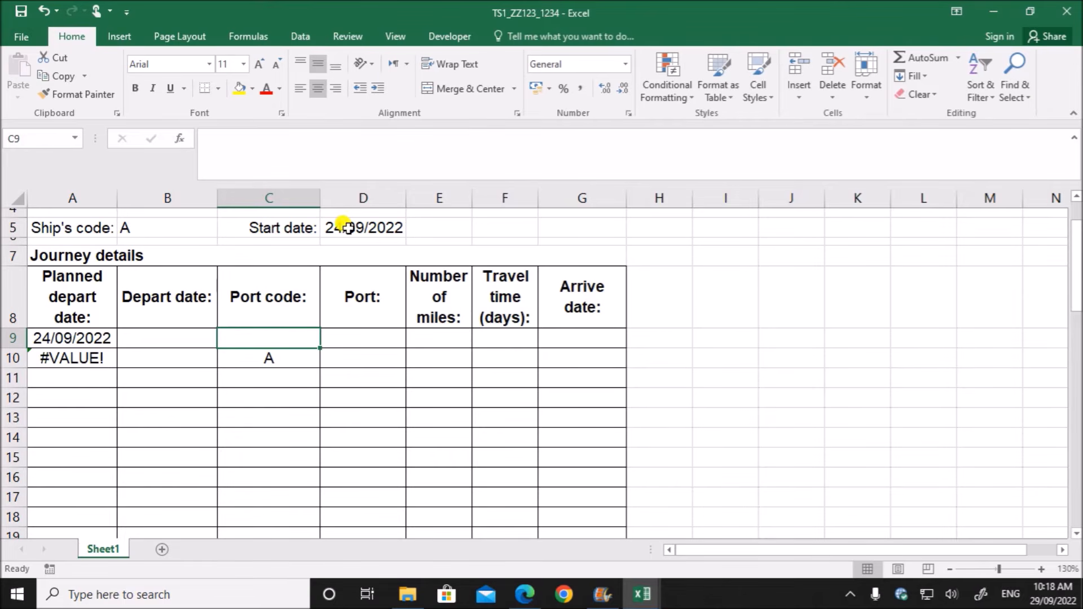
key("ctrl+z")
- Wrap the planned depart date formula in A10 in IFERROR as =IFERROR(G10+2,"") and check the formula
double_click(59, 356)
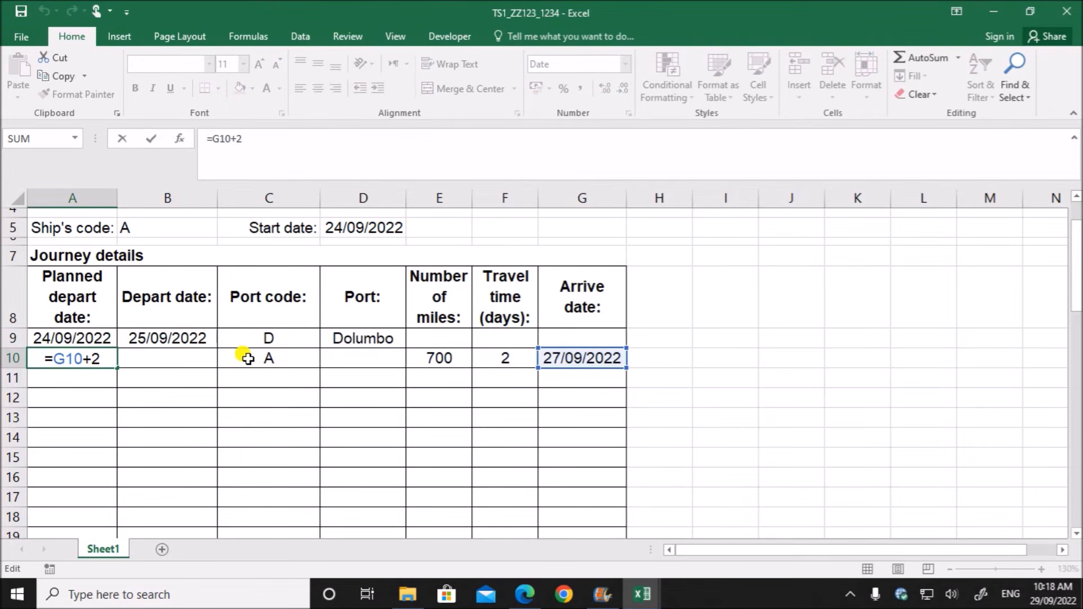
type("IFERROR(")
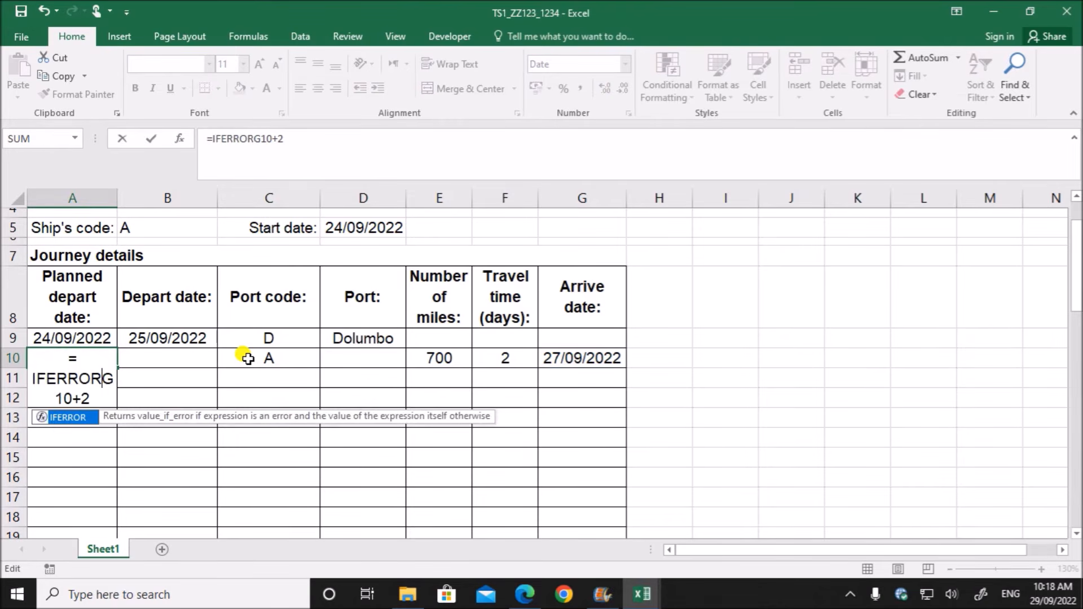
left_click(290, 138)
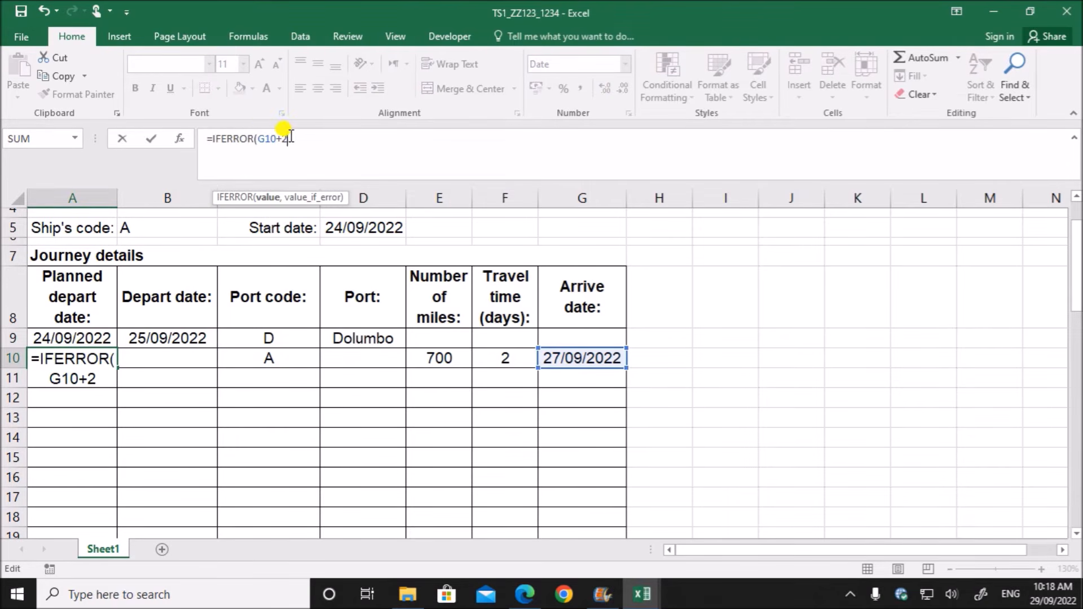
type(",\"\"")
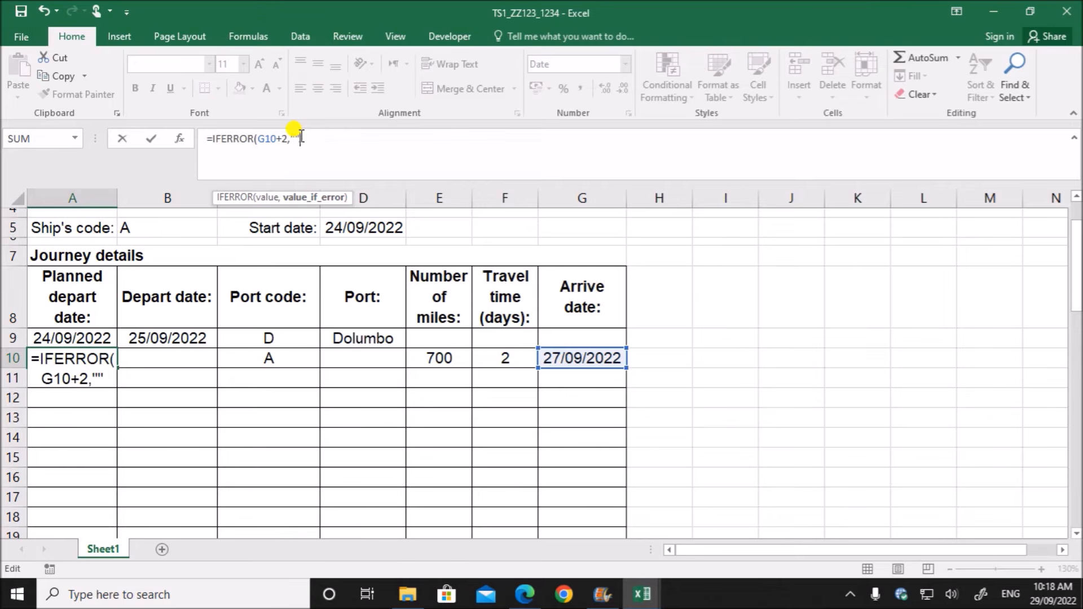
type(")")
key("Return")
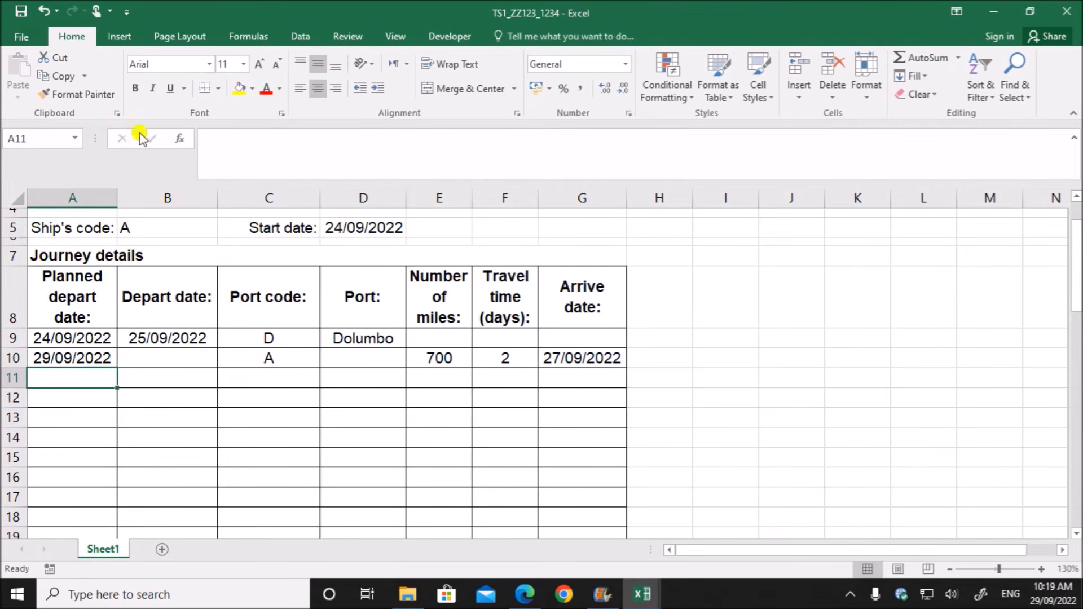
double_click(75, 356)
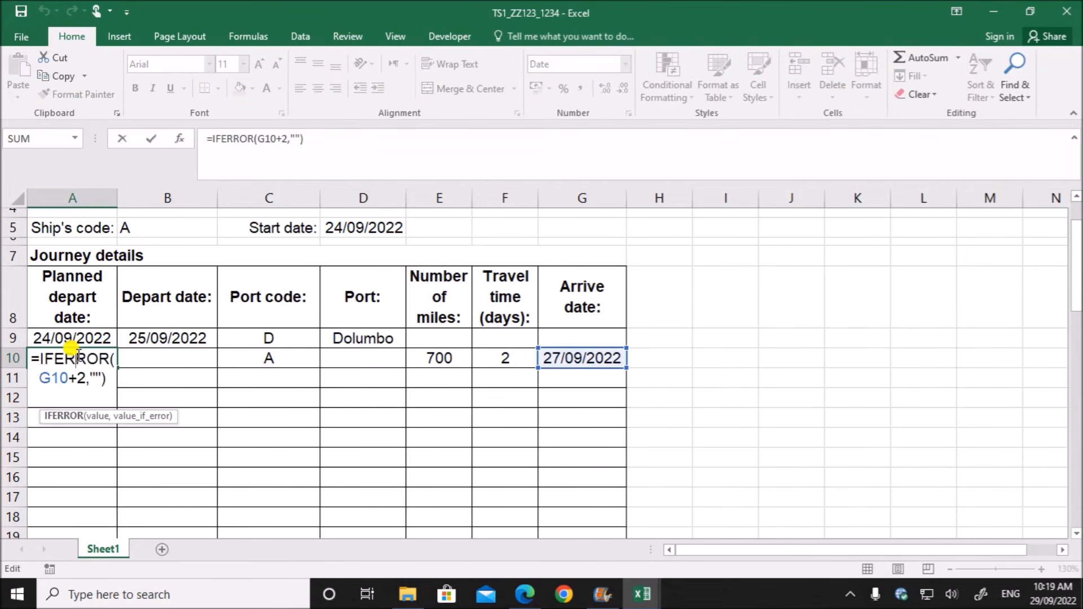
key("Return")
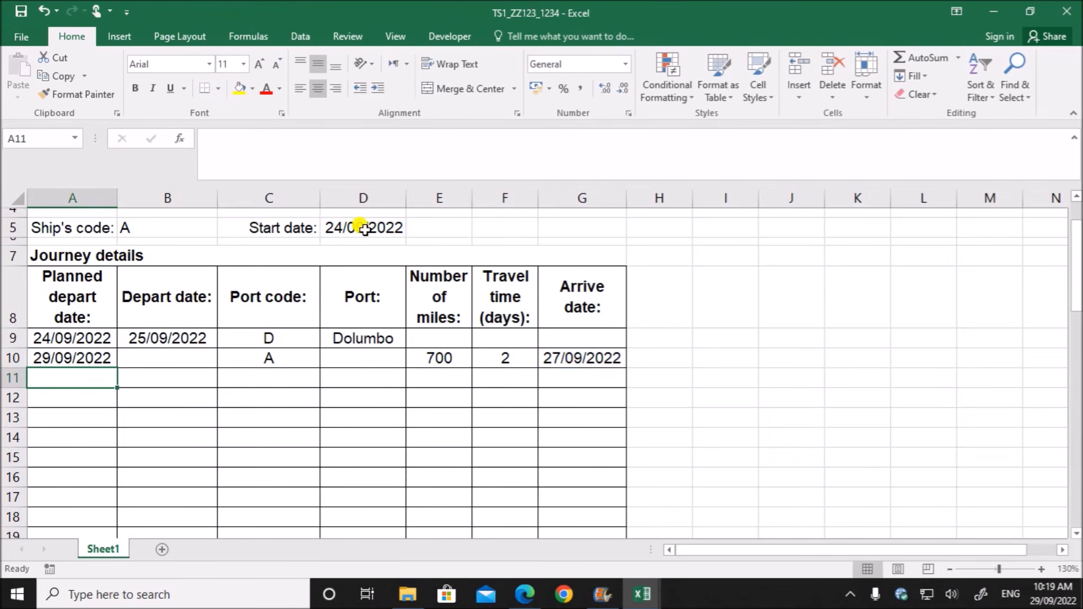
- Clear the start date in D5 to retest the date formulas, and undo the deletion
left_click(365, 229)
key("Delete")
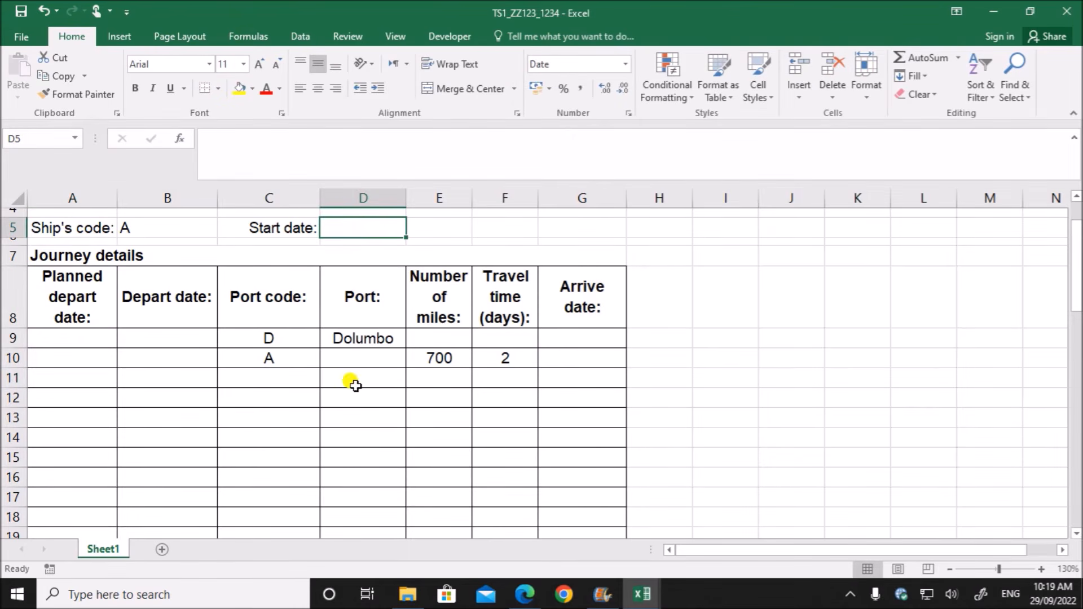
left_click(356, 417)
left_click(350, 229)
key("ctrl+z")
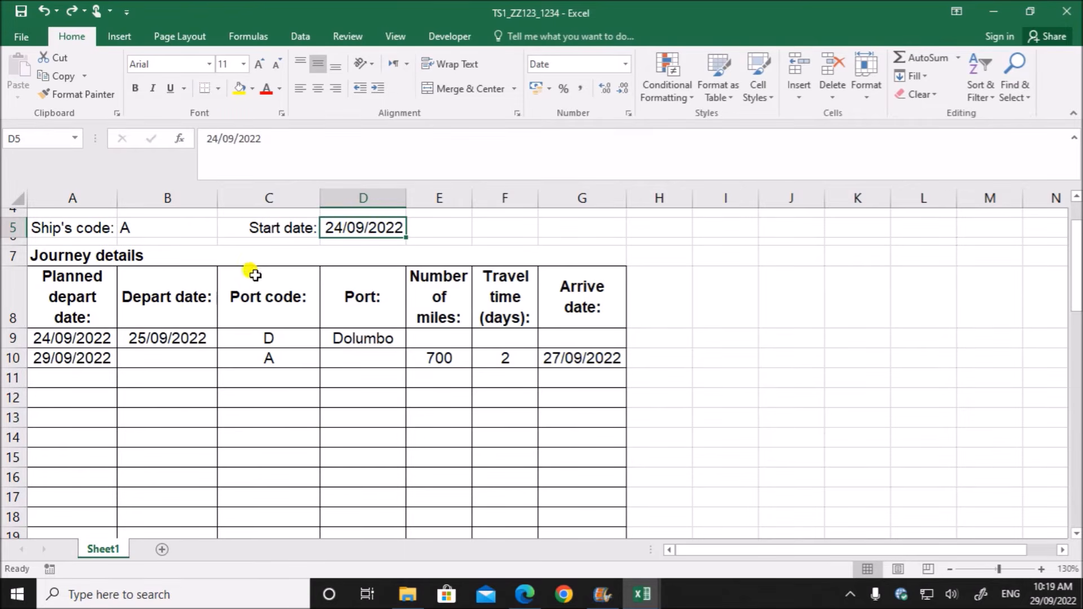
- Clear the port codes in C9 and C10 to check for blank results, and undo both deletions
left_click(281, 339)
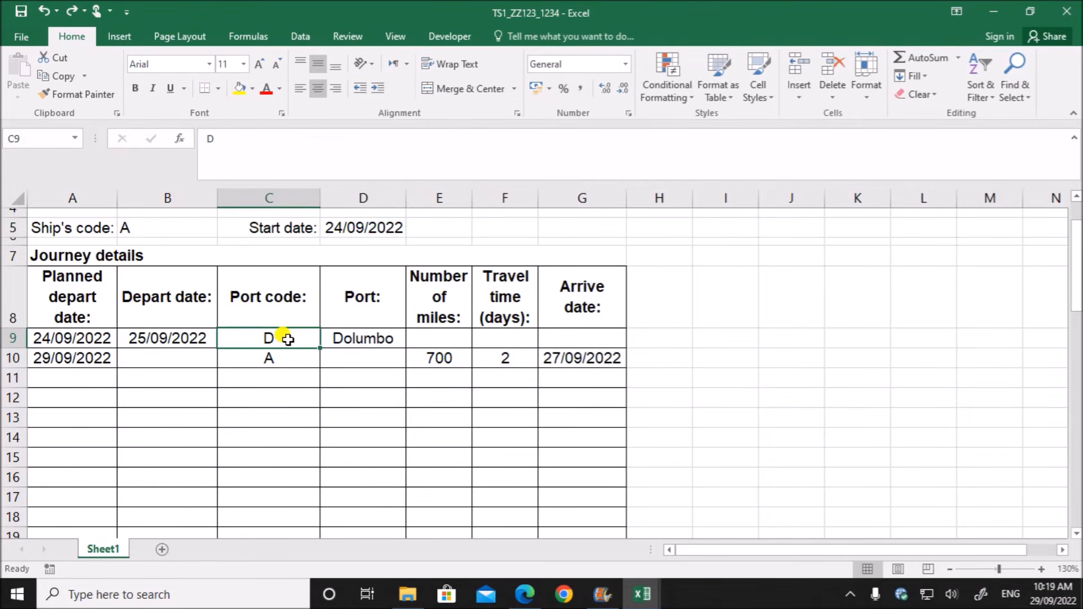
key("Delete")
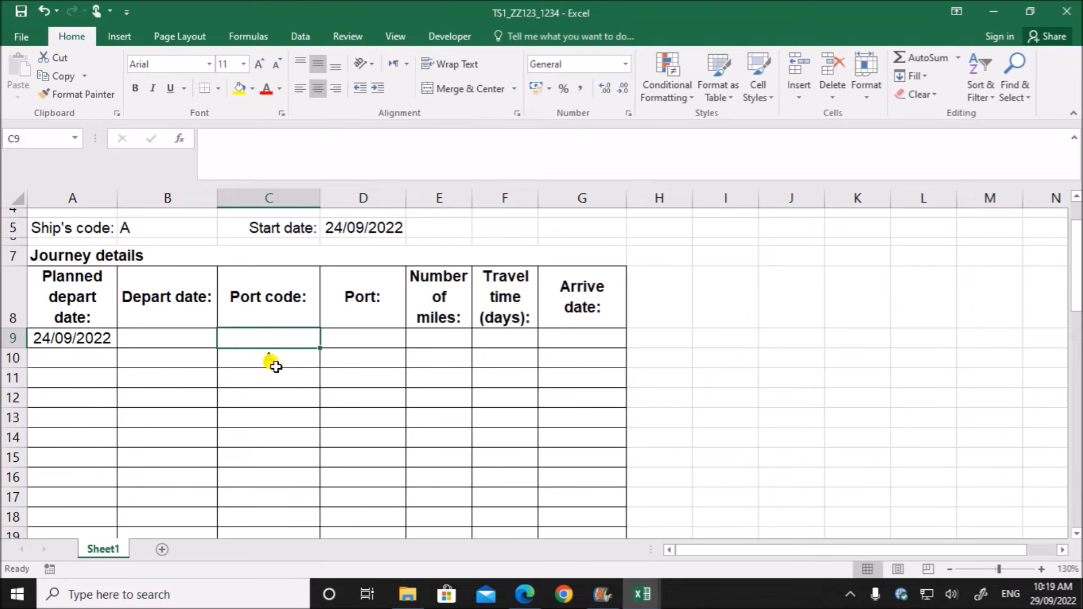
left_click(274, 360)
key("Delete")
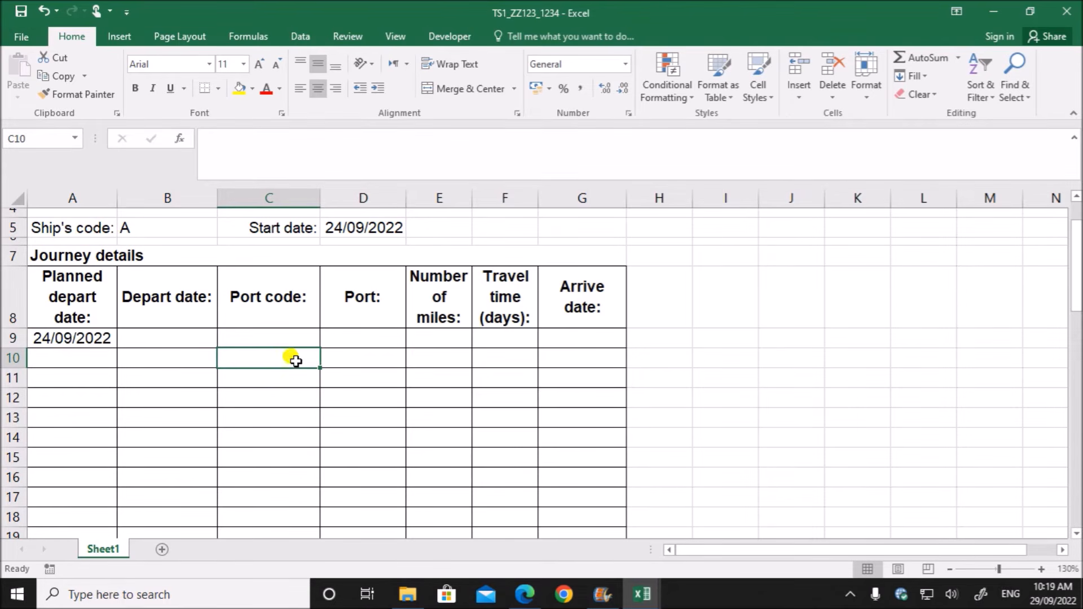
key("ctrl+z")
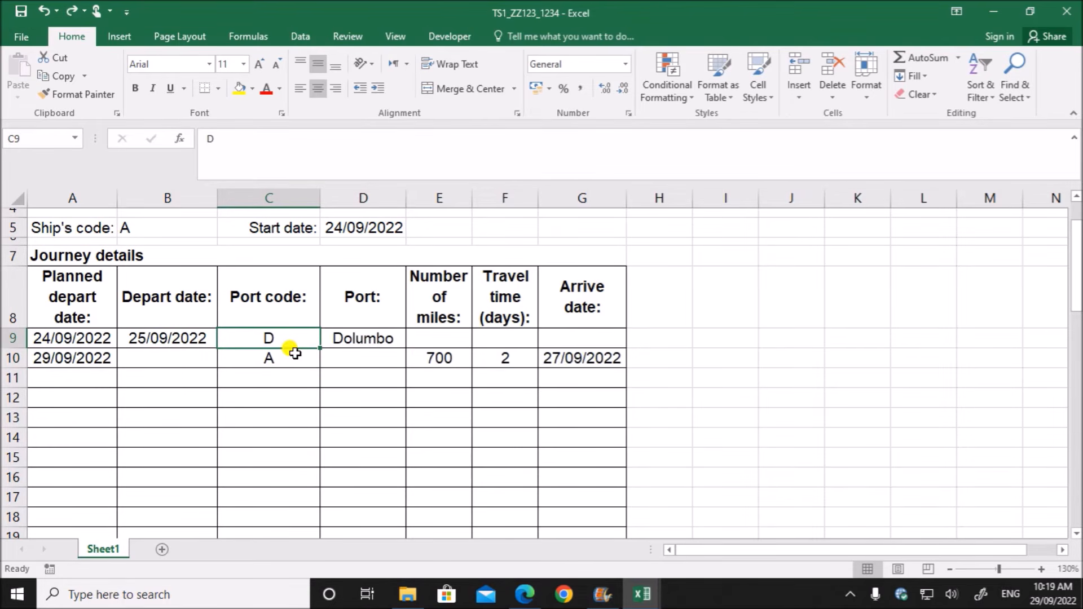
left_click(305, 414)
- Check the required file name in the question paper PDF and save the journey workbook as TS1_a_ZZ123_1234 in the June 2022 P2 folder
left_click(525, 594)
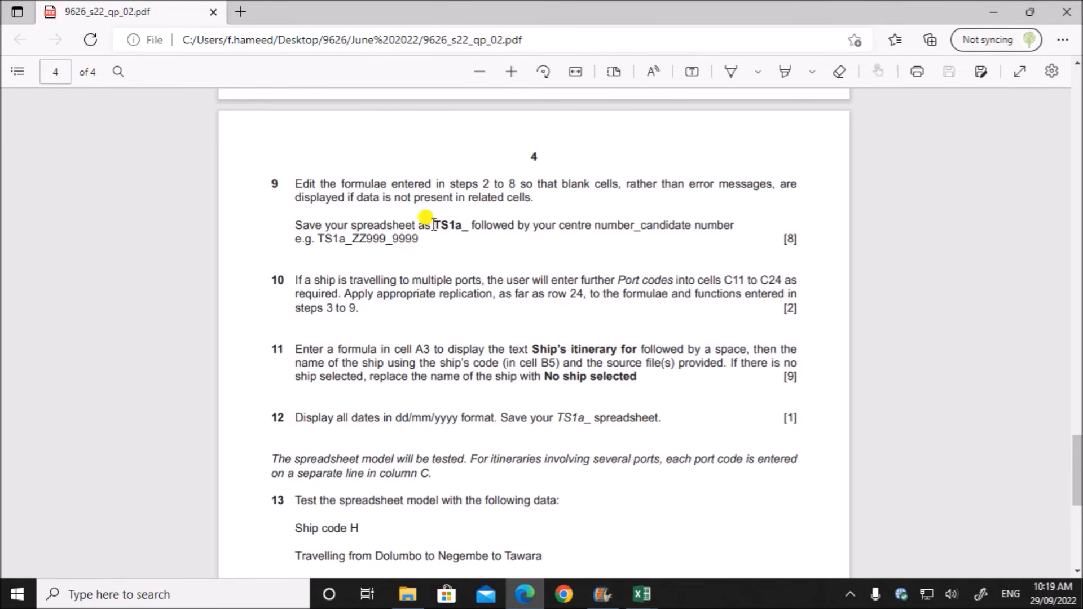
left_click_drag(432, 227, 467, 227)
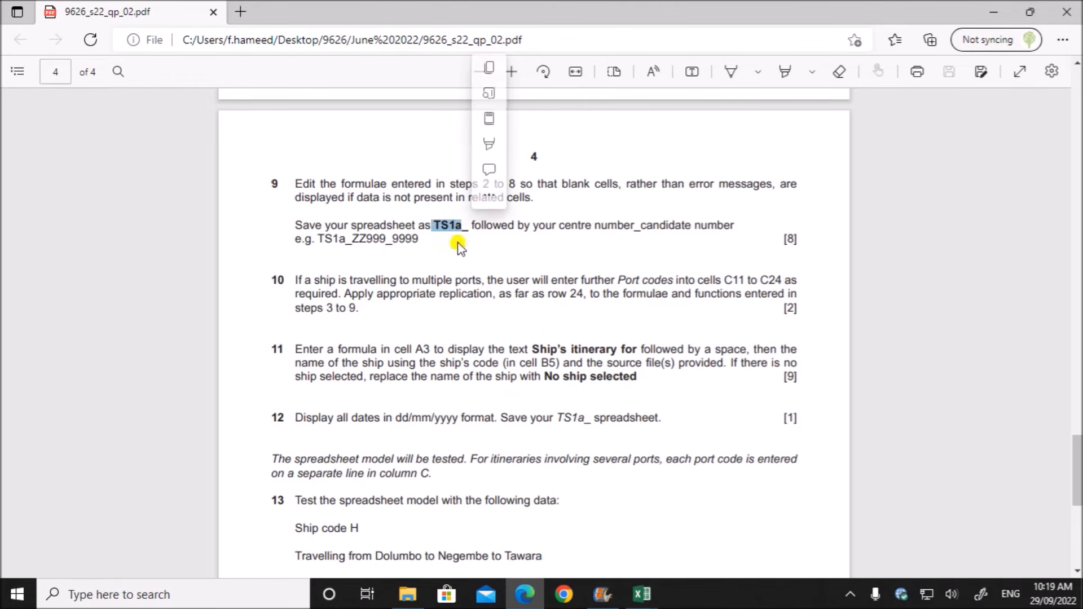
mouse_move(642, 595)
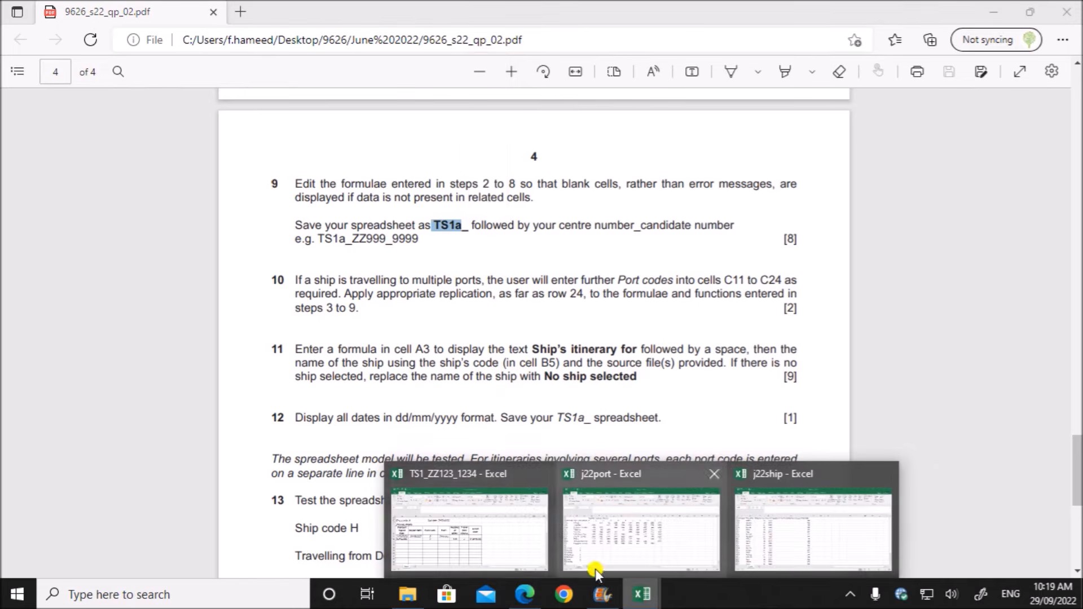
left_click(464, 538)
left_click(21, 35)
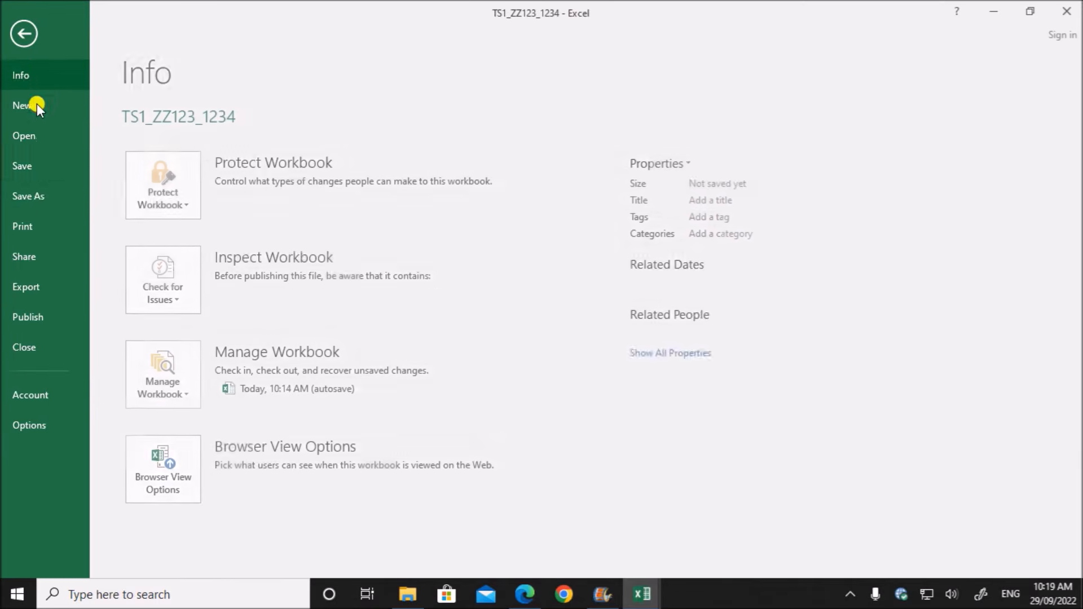
left_click(43, 195)
left_click(429, 153)
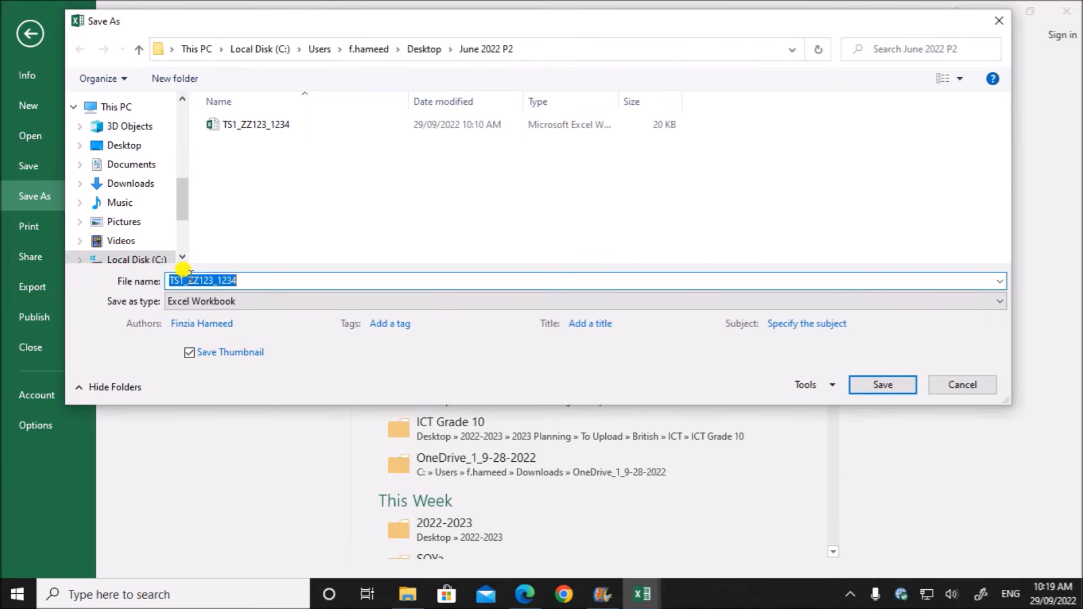
left_click(184, 280)
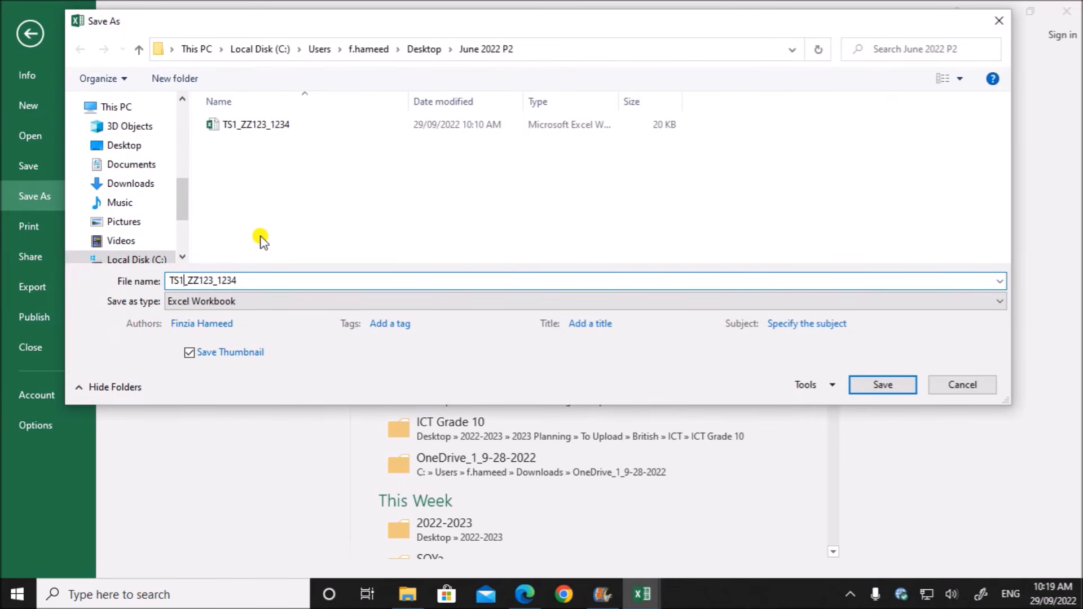
type("_a")
left_click(863, 383)
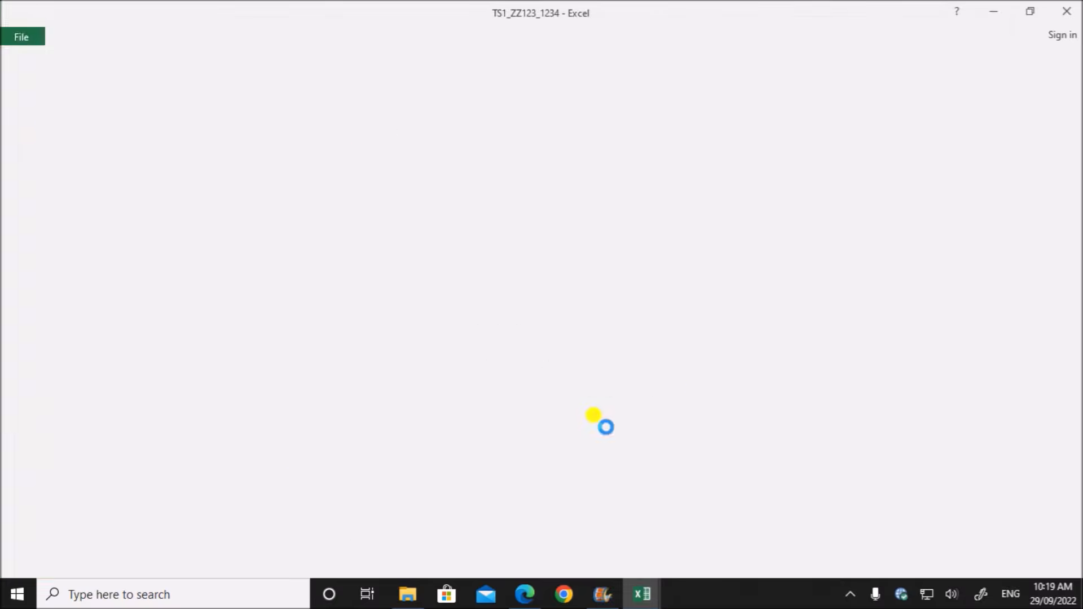
- Read task 10 in the question paper about replicating formulas to row 24, compare the journey sheet, and review task 3
left_click(525, 594)
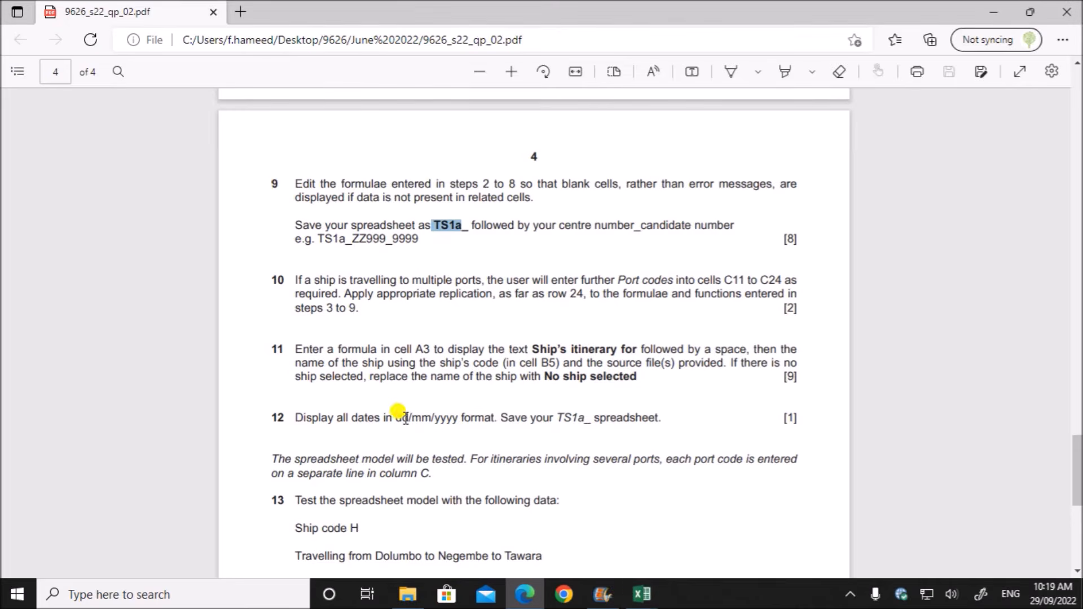
scroll(406, 413, "down", 3)
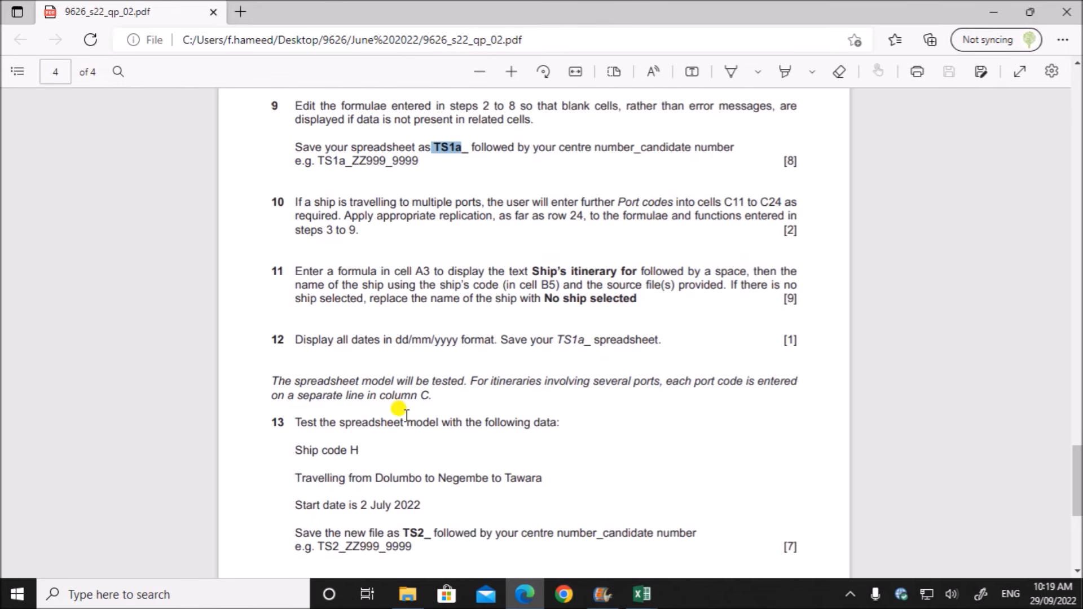
left_click(342, 213)
left_click_drag(304, 203, 362, 231)
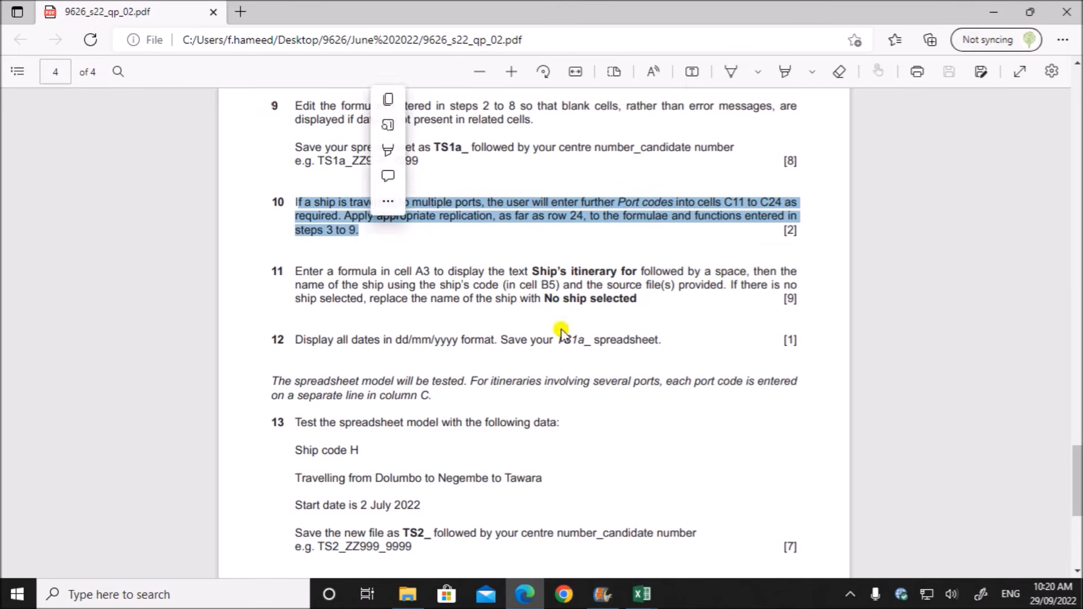
mouse_move(639, 597)
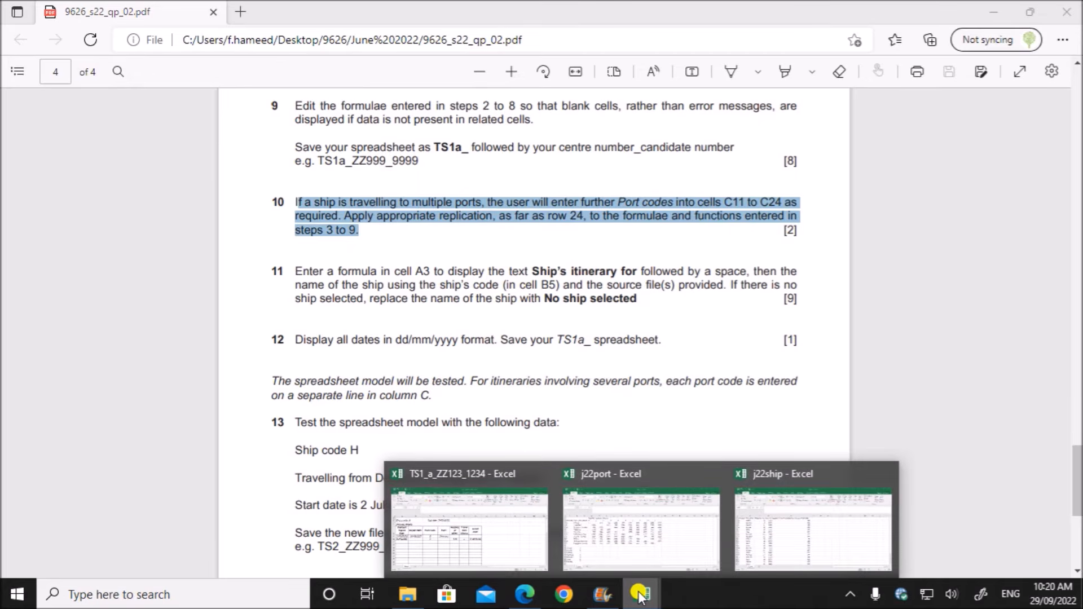
left_click(504, 551)
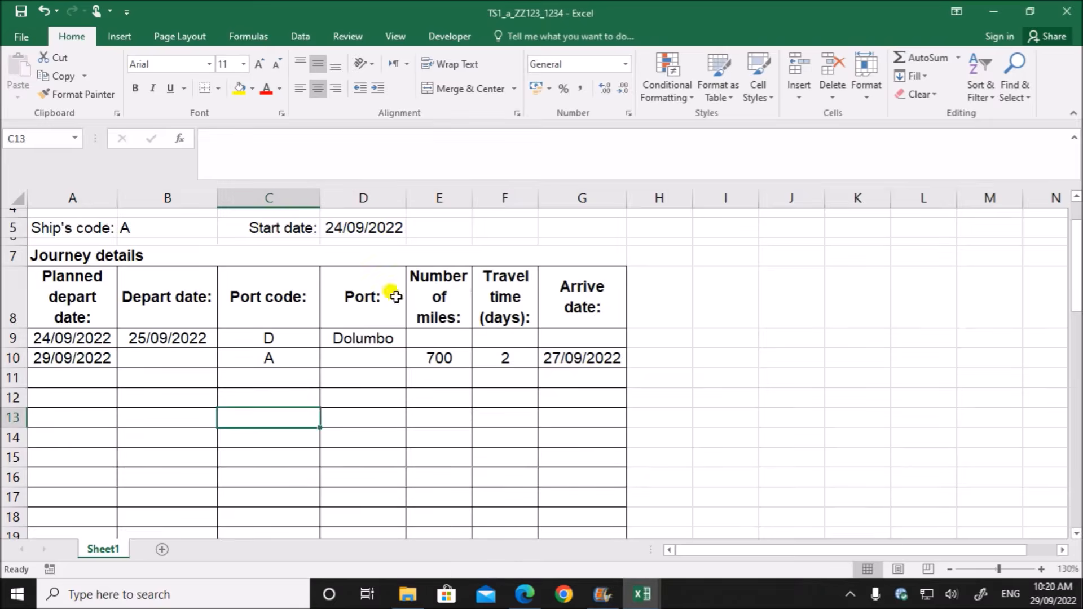
left_click(143, 392)
left_click(125, 340)
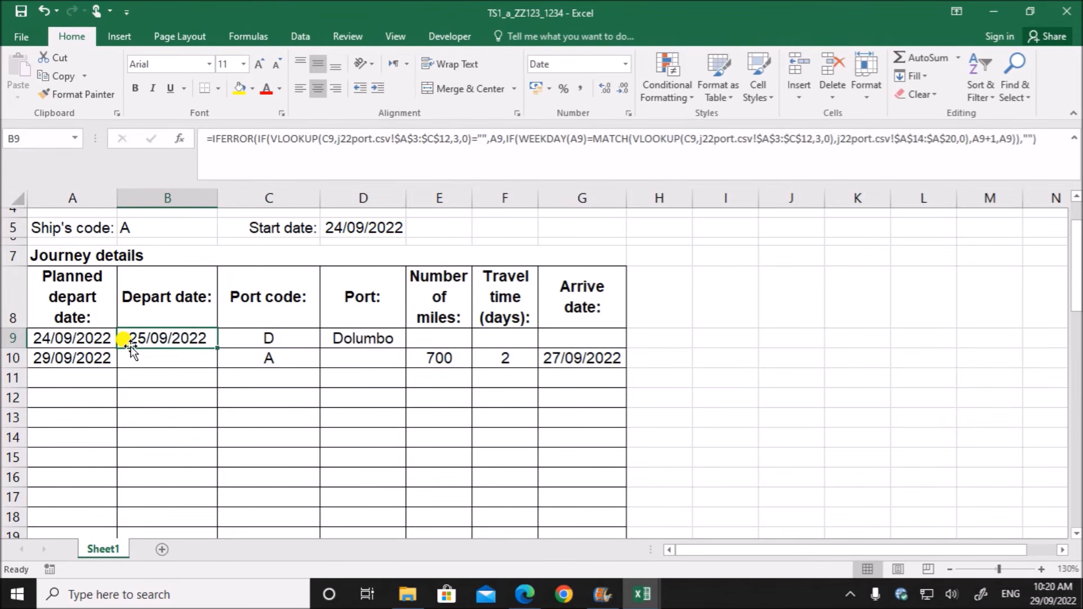
left_click(525, 594)
scroll(429, 416, "up", 15)
scroll(428, 416, "up", 1)
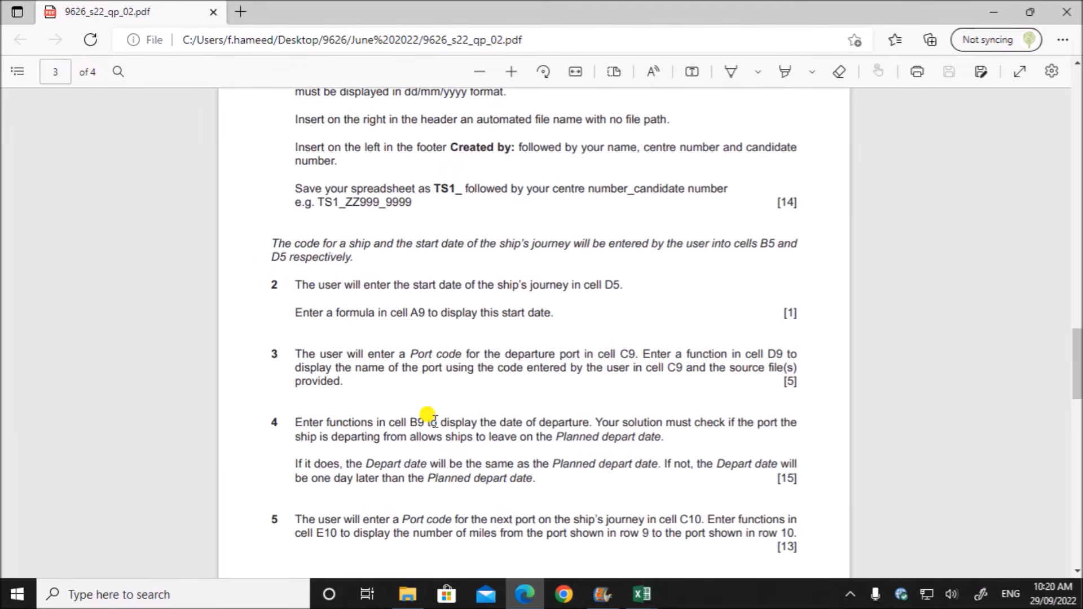
scroll(428, 416, "down", 3)
left_click_drag(289, 274, 341, 306)
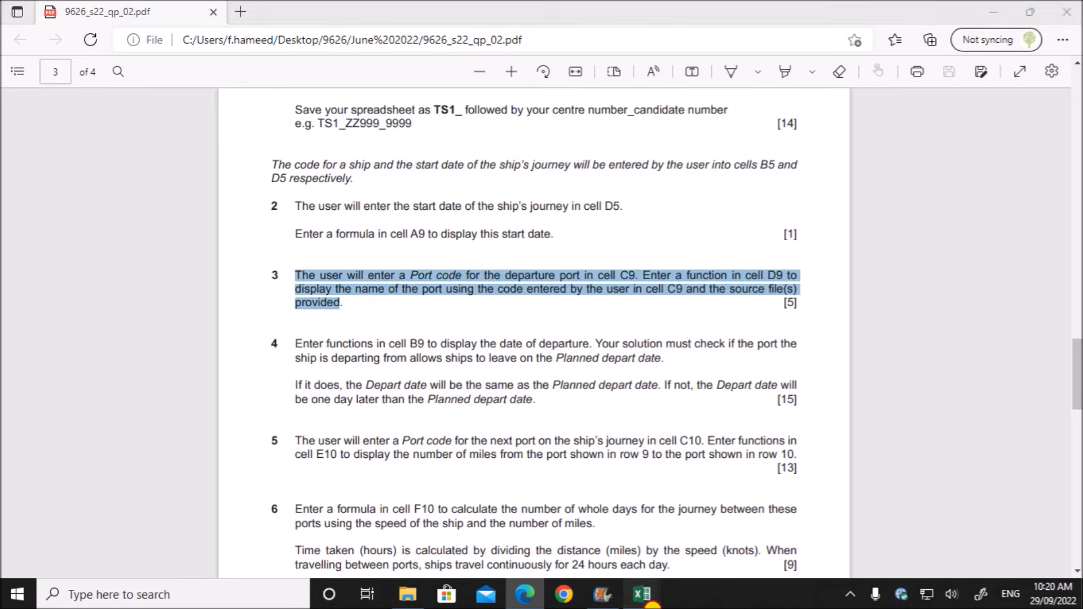
- Switch to the TS1_a_ZZ123_1234 workbook and copy the port name lookup from D9 down to D24
mouse_move(642, 594)
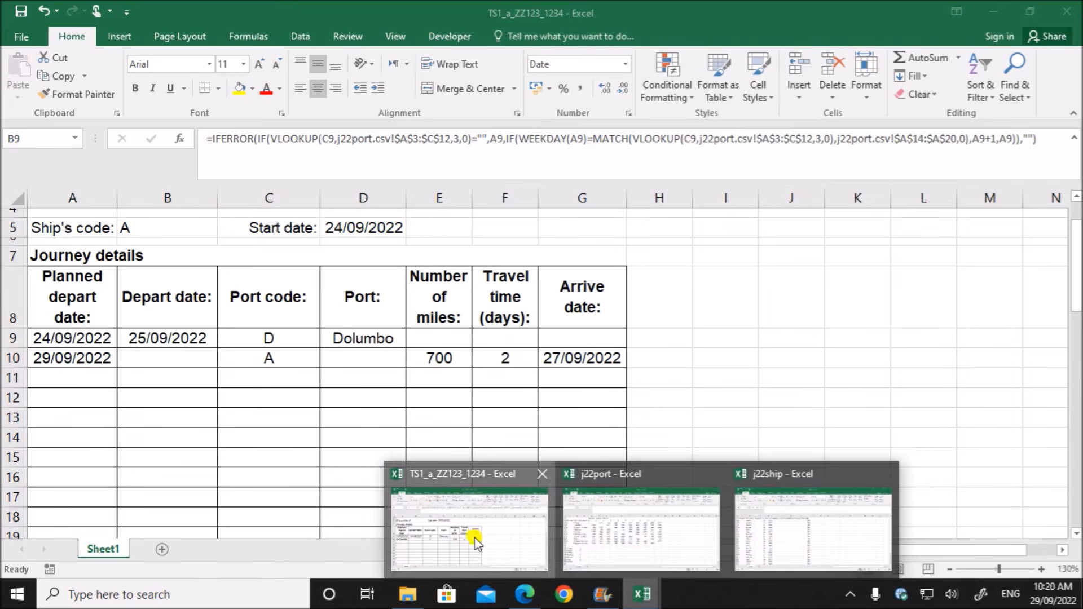
left_click(476, 538)
left_click(372, 339)
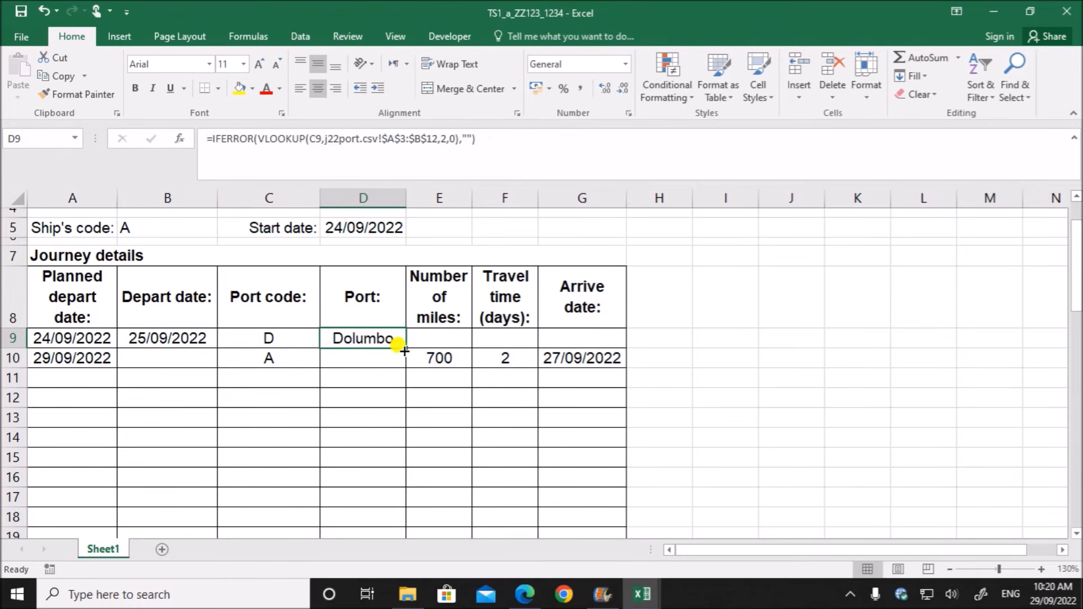
left_click_drag(406, 348, 392, 423)
scroll(522, 431, "up", 2)
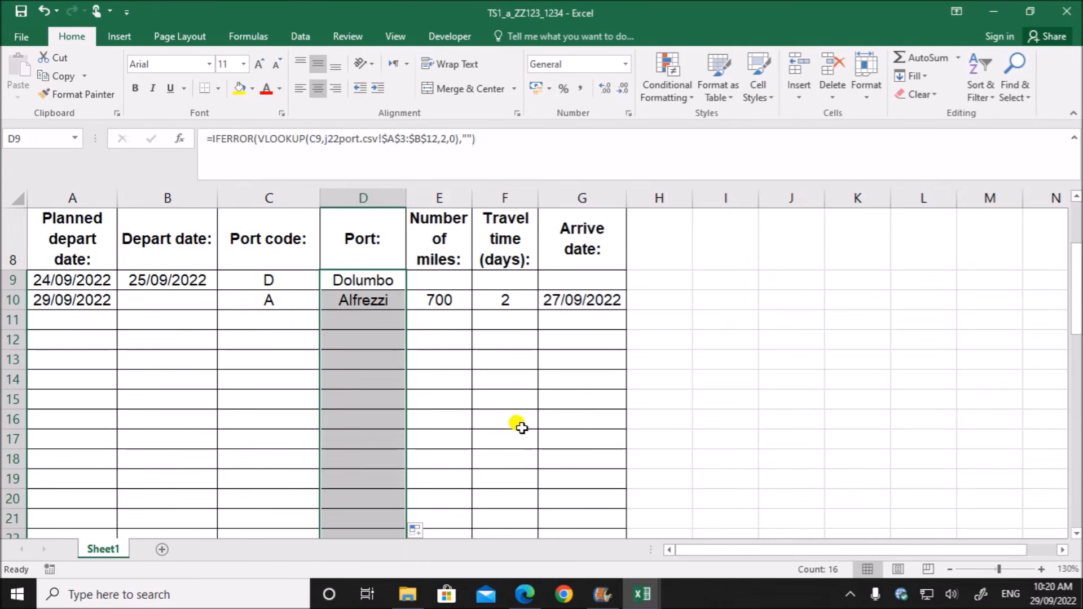
- Copy the number of miles formula from E10 down to E24
left_click(438, 340)
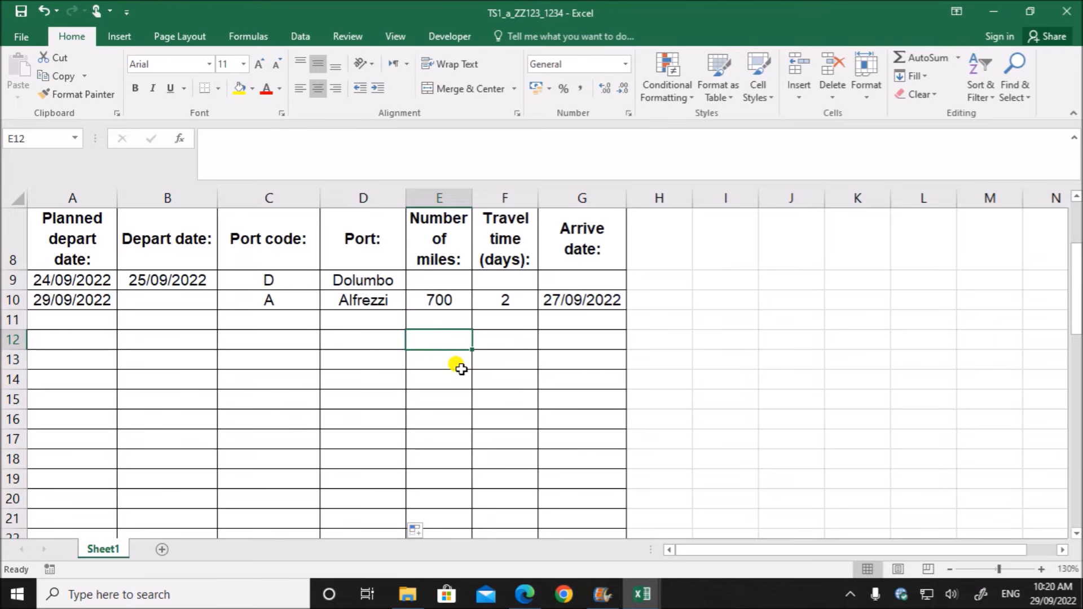
left_click(444, 301)
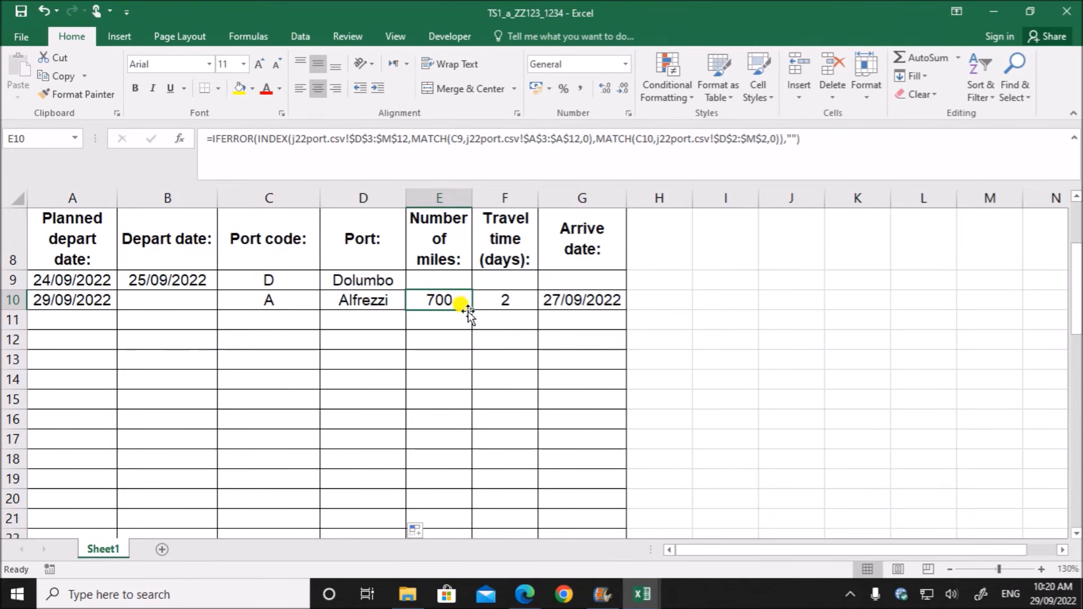
left_click_drag(470, 307, 473, 495)
- Make the ship's code reference absolute as $B$5 in F10's travel time formula, and copy the formula down to F24
scroll(493, 430, "up", 2)
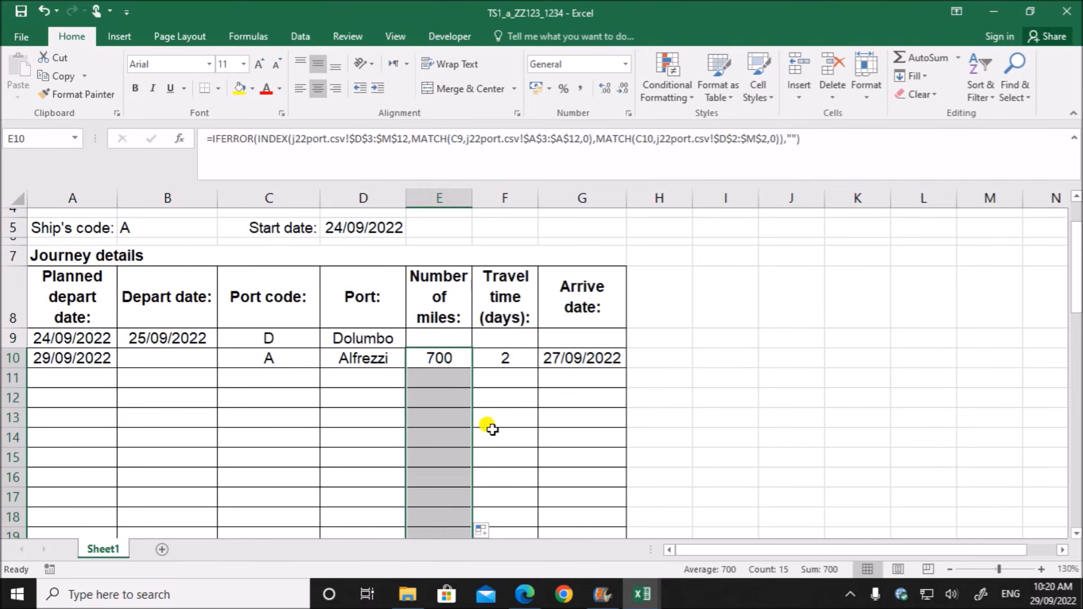
left_click(499, 362)
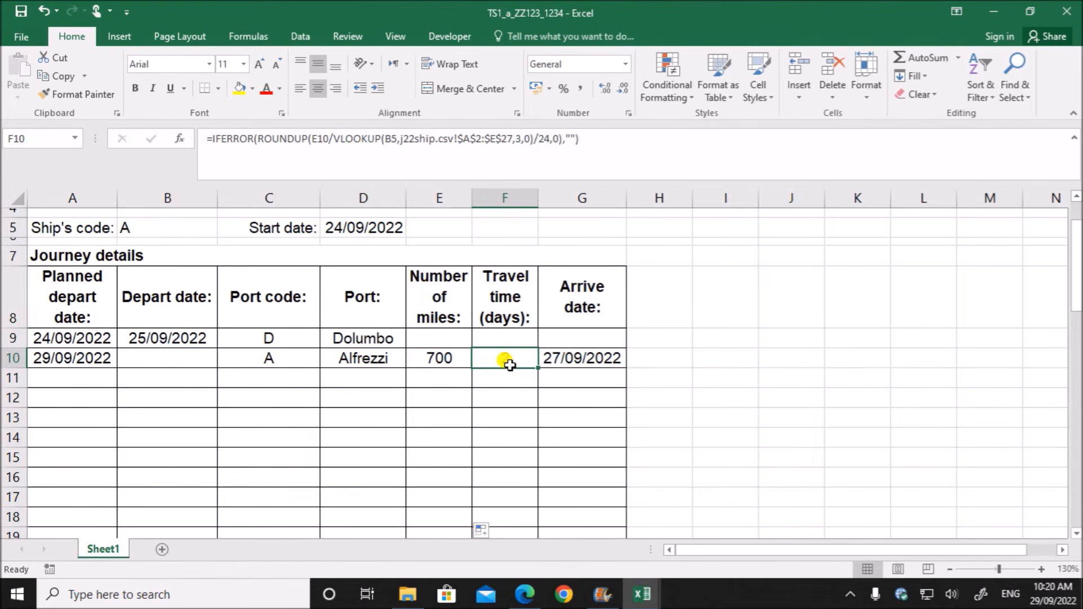
double_click(509, 364)
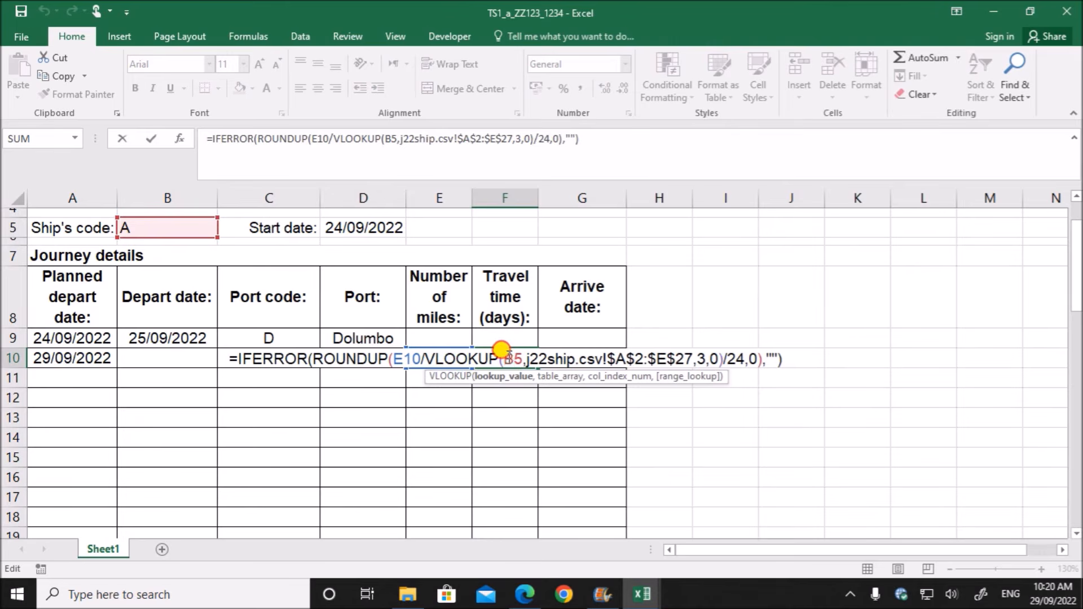
double_click(513, 359)
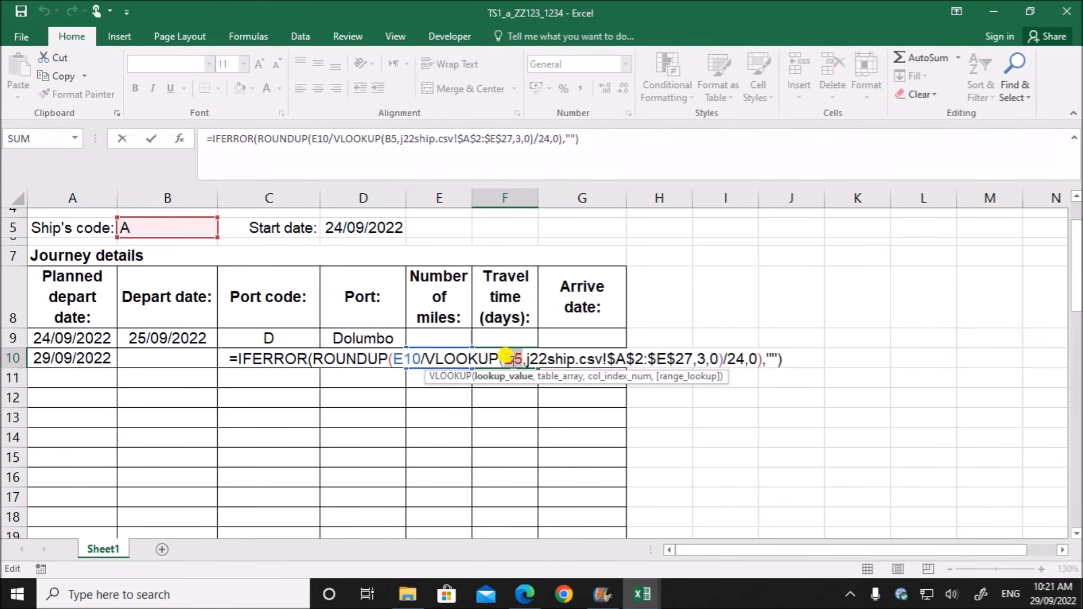
key("F4")
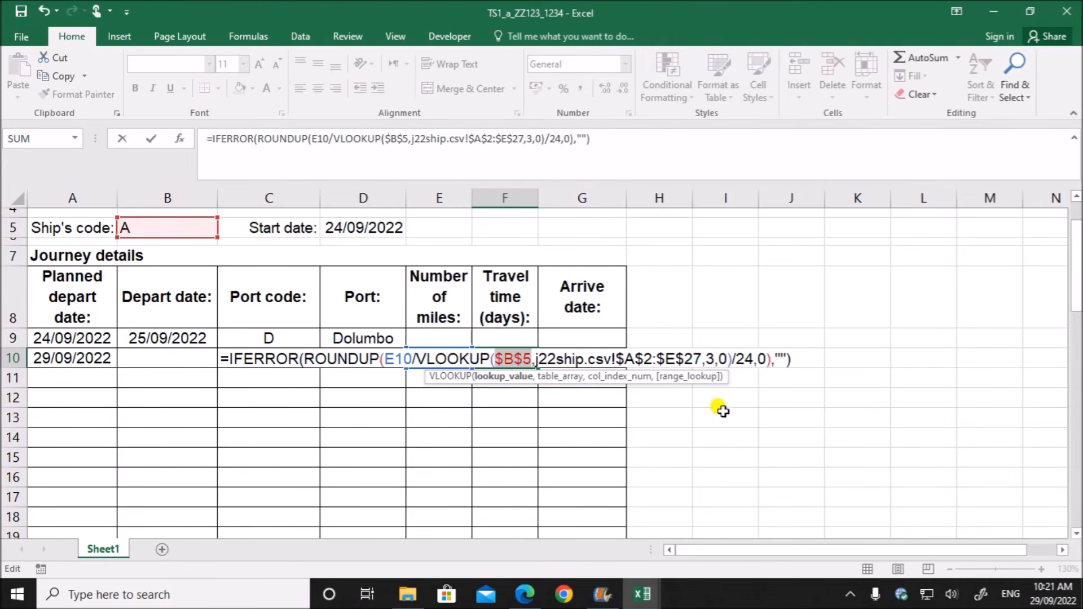
key("Return")
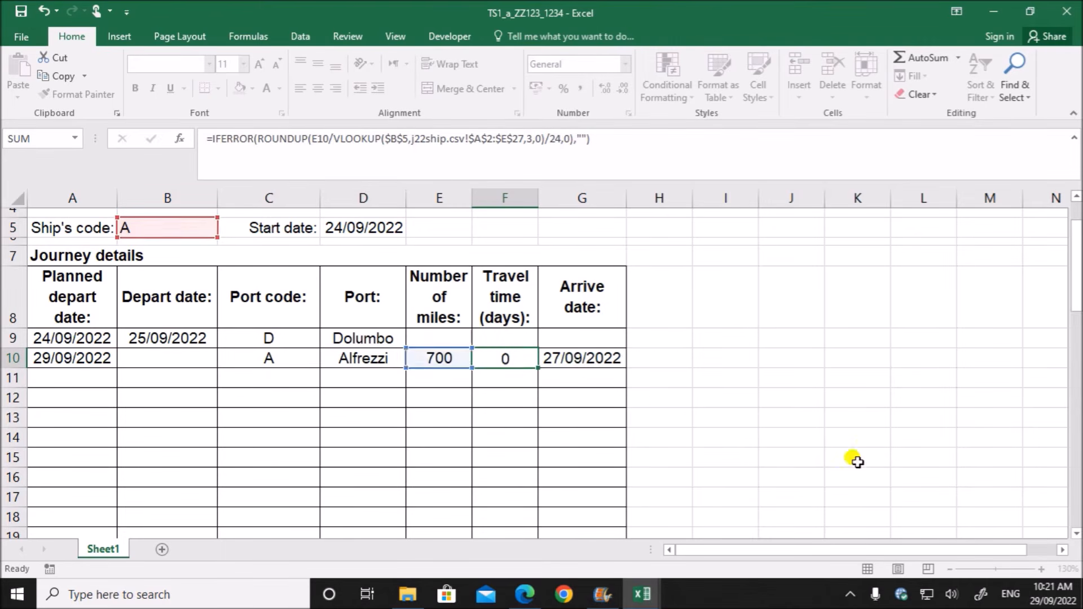
left_click(508, 357)
left_click_drag(537, 369, 540, 507)
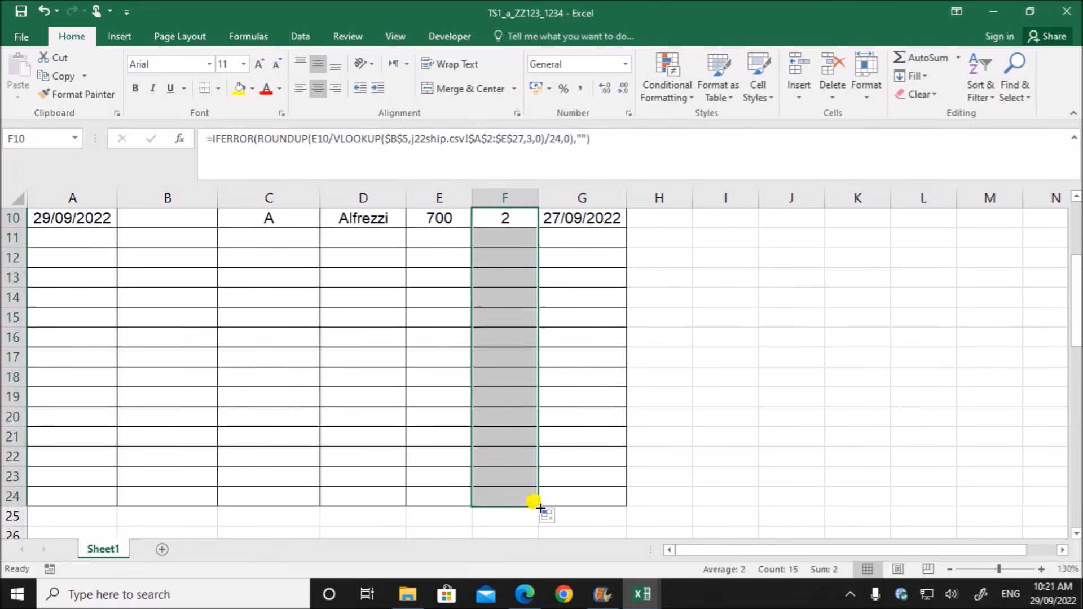
- Copy the arrive date formula from G10 down to G24
scroll(620, 485, "up", 3)
left_click(599, 460)
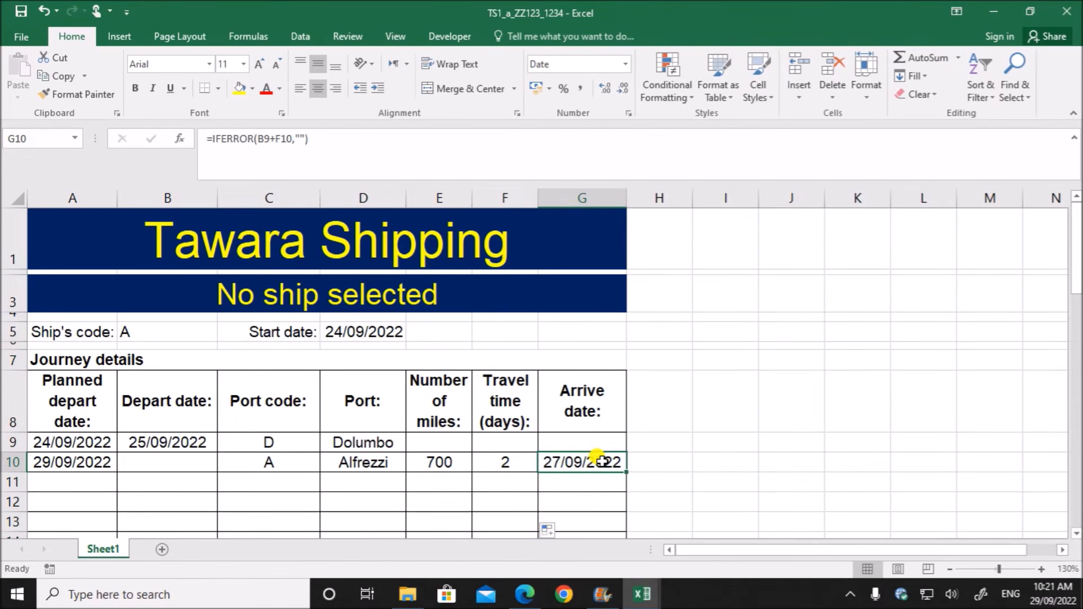
left_click_drag(628, 473, 590, 501)
- Compare the planned depart date formulas in A9 and A10, and copy the one in A10 down to A24
scroll(133, 452, "up", 3)
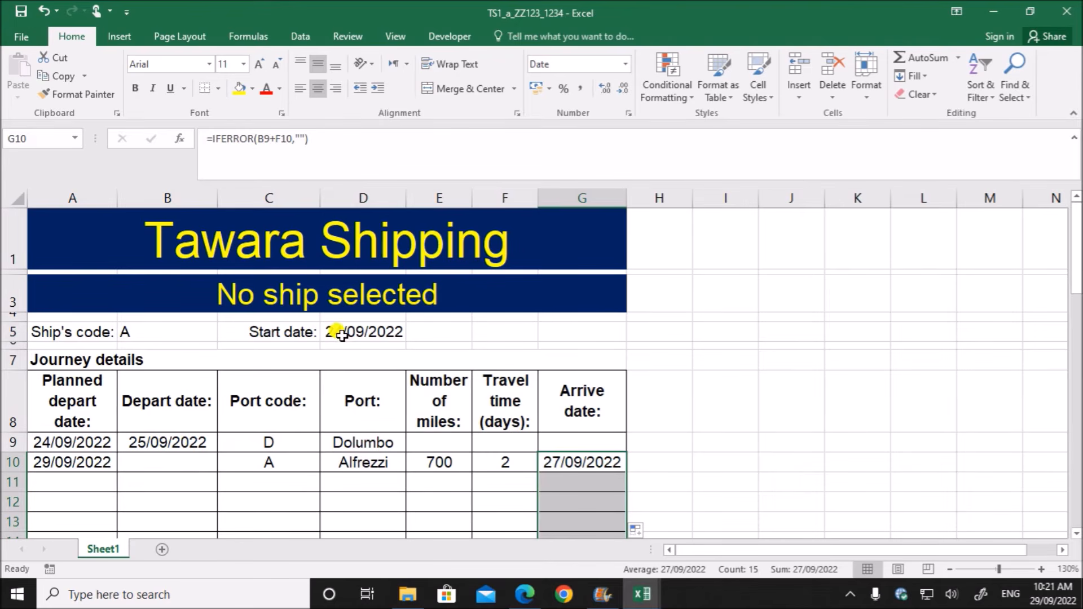
left_click(60, 445)
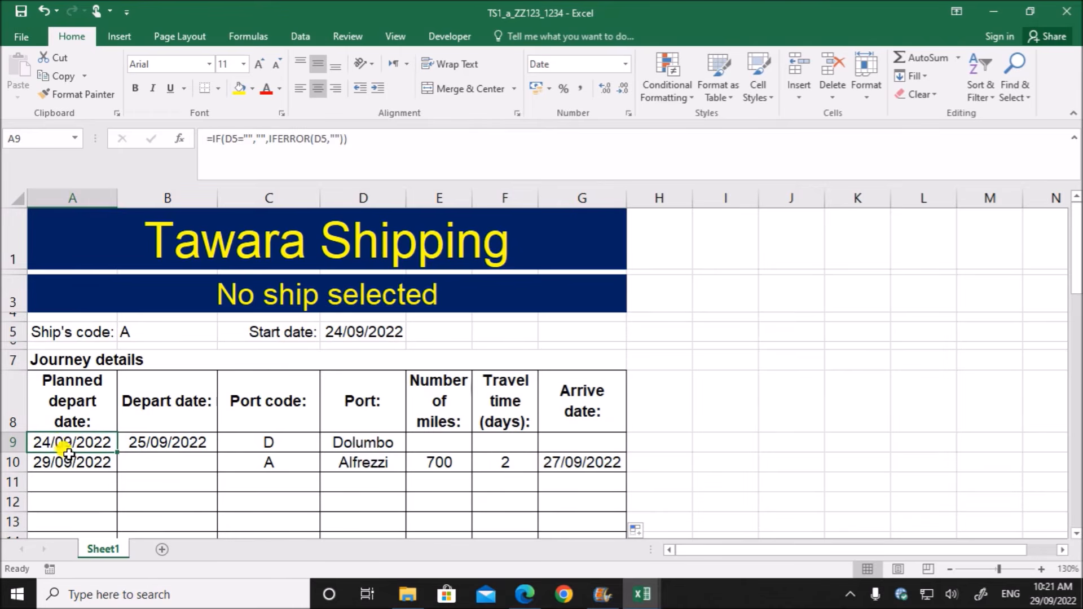
left_click(70, 463)
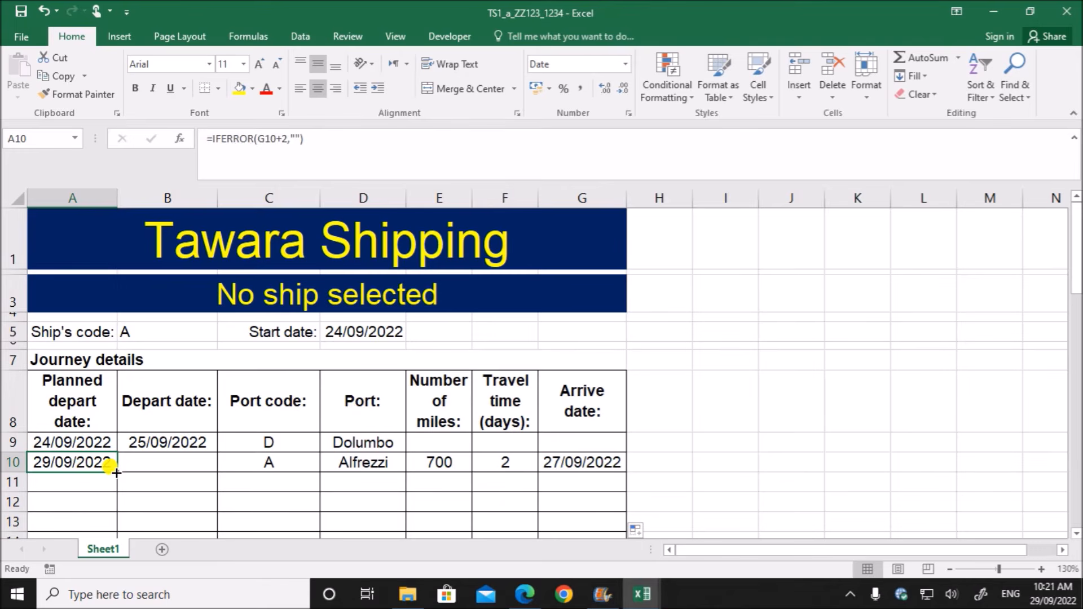
left_click_drag(116, 473, 114, 512)
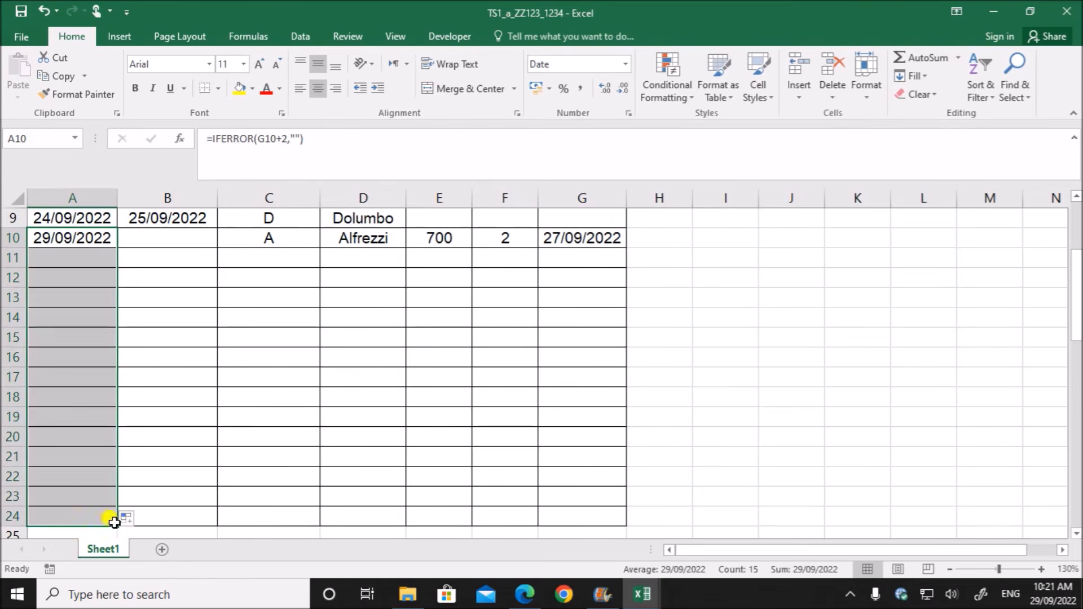
scroll(294, 463, "up", 2)
left_click(390, 473)
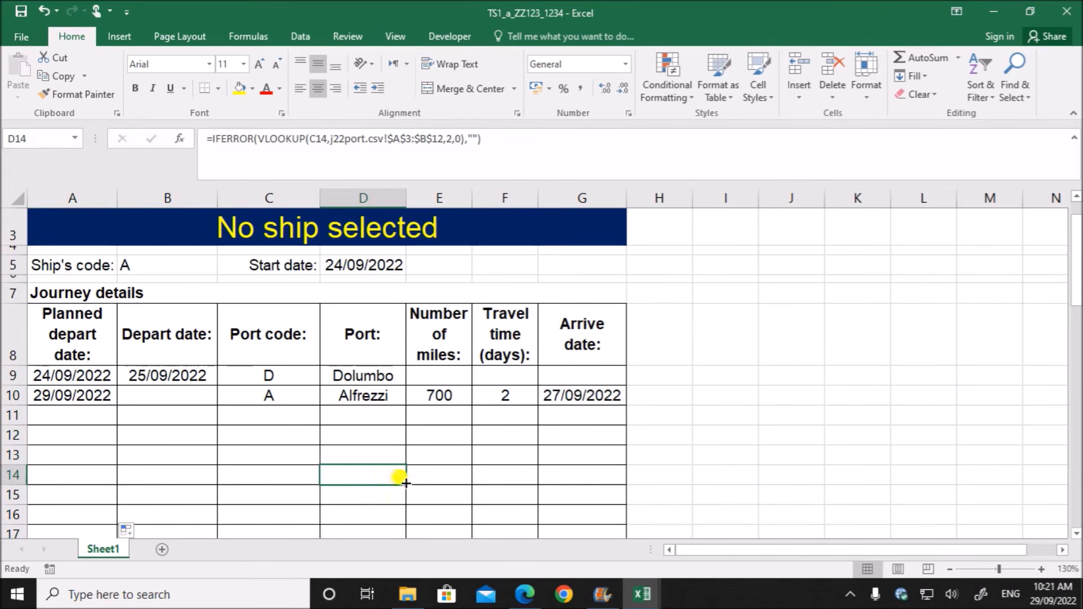
- Read task 11 in the question paper PDF about the A3 formula, including the "No ship selected" condition
left_click(525, 594)
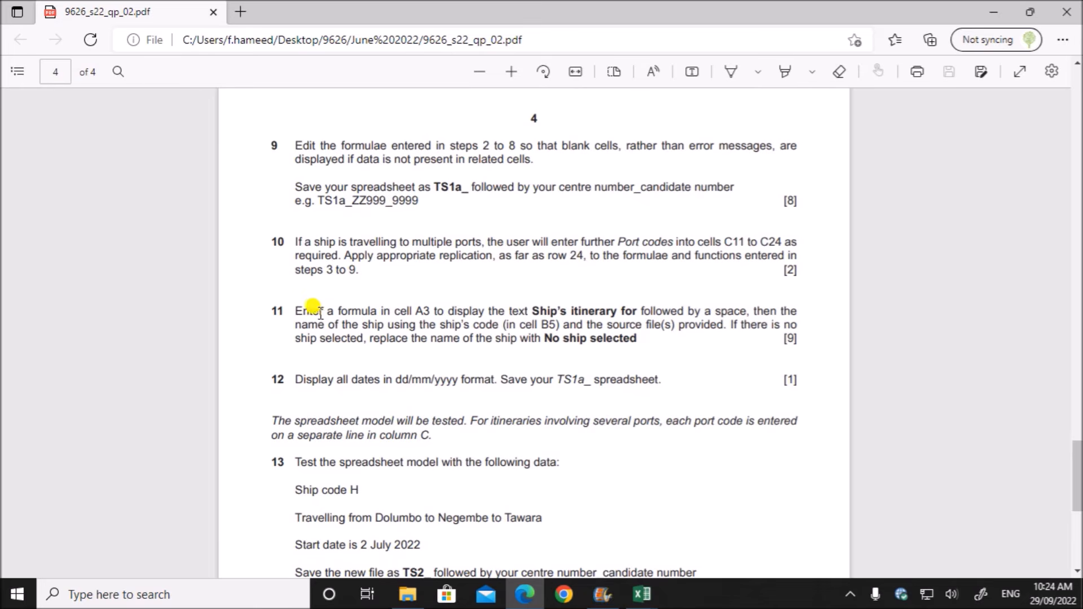
left_click_drag(296, 309, 628, 336)
left_click(574, 342)
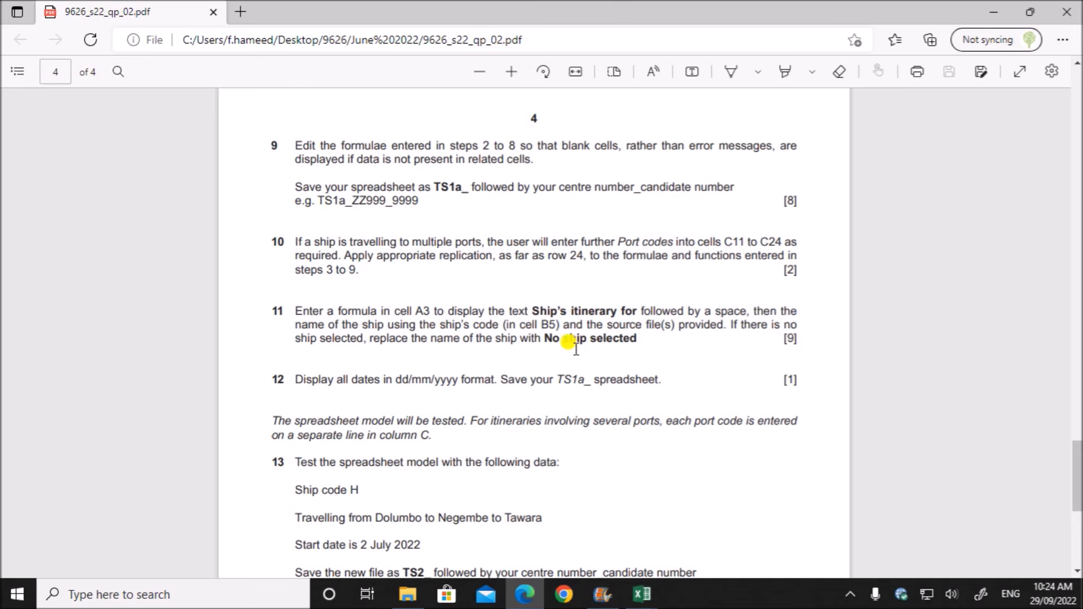
left_click_drag(729, 325, 632, 343)
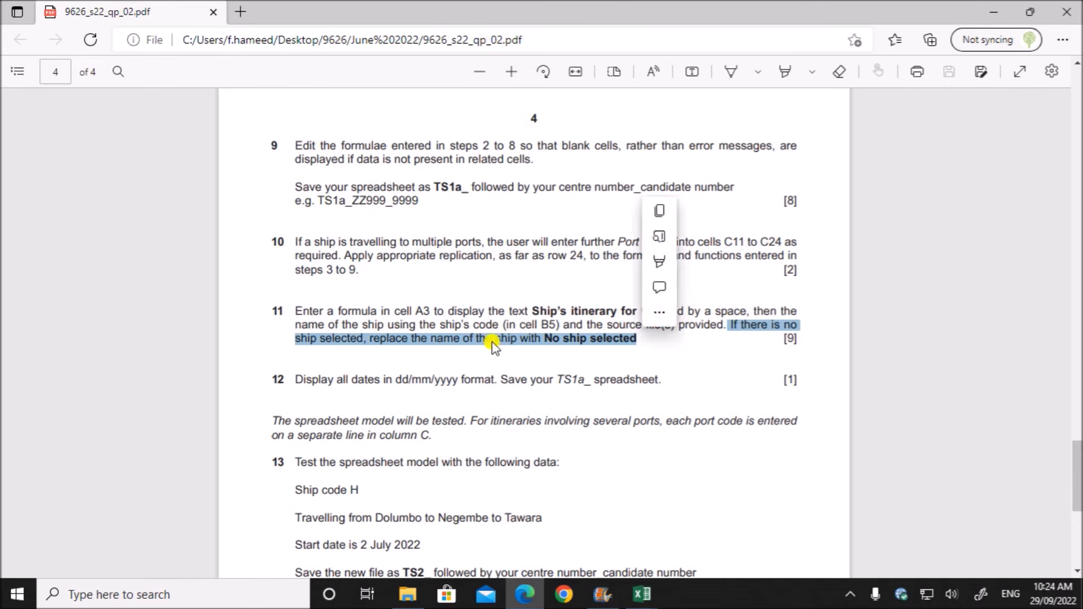
left_click_drag(545, 338, 637, 339)
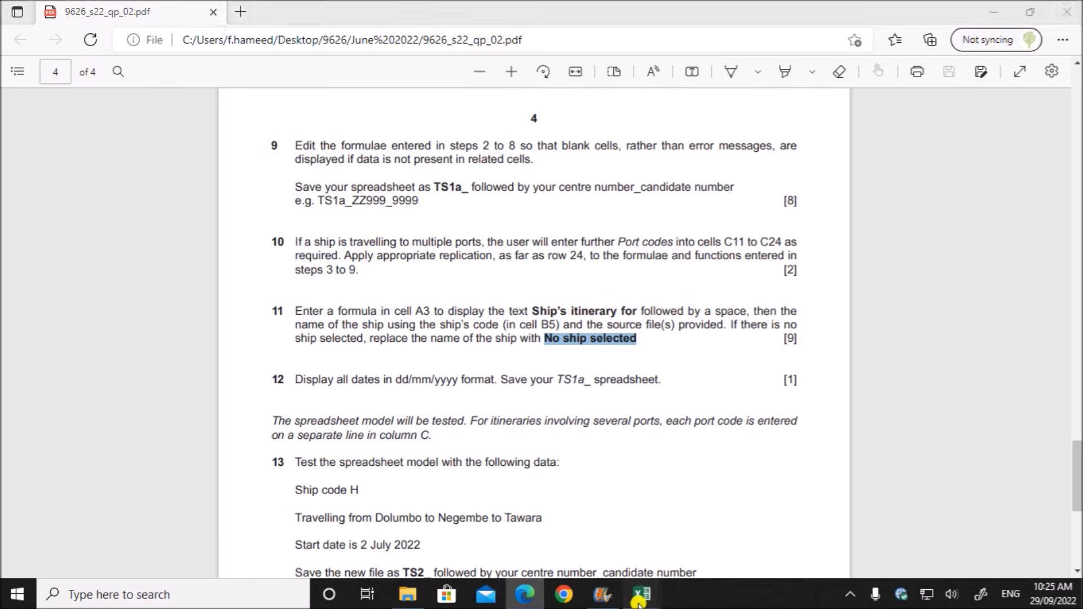
- Switch to the TS1_a_ZZ123_1234 workbook and begin an IF formula in A3, before the existing text, that tests whether B5 is blank
mouse_move(642, 594)
left_click(438, 529)
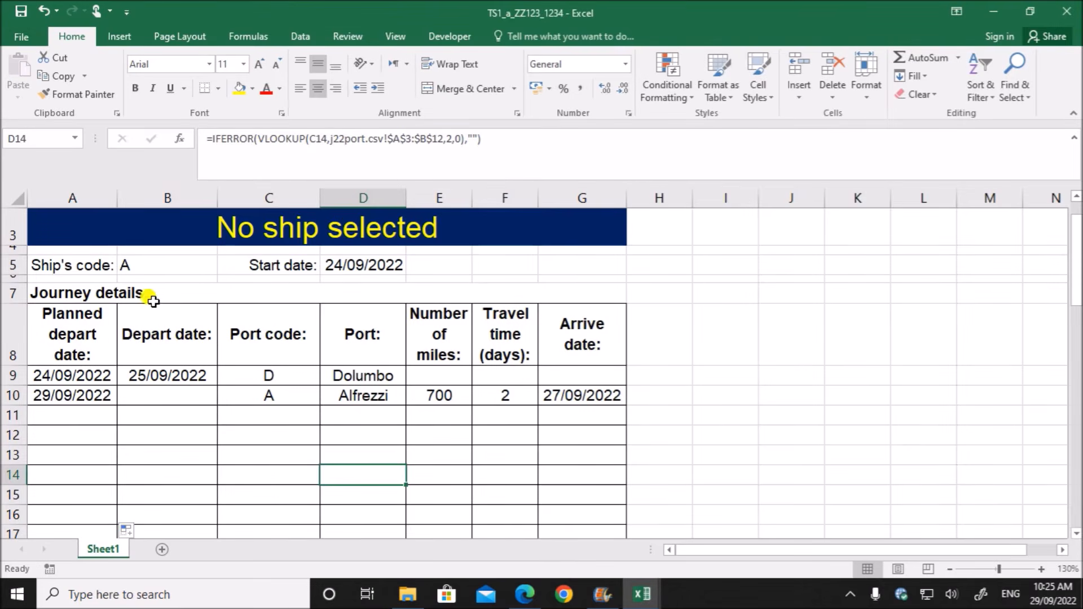
left_click(140, 263)
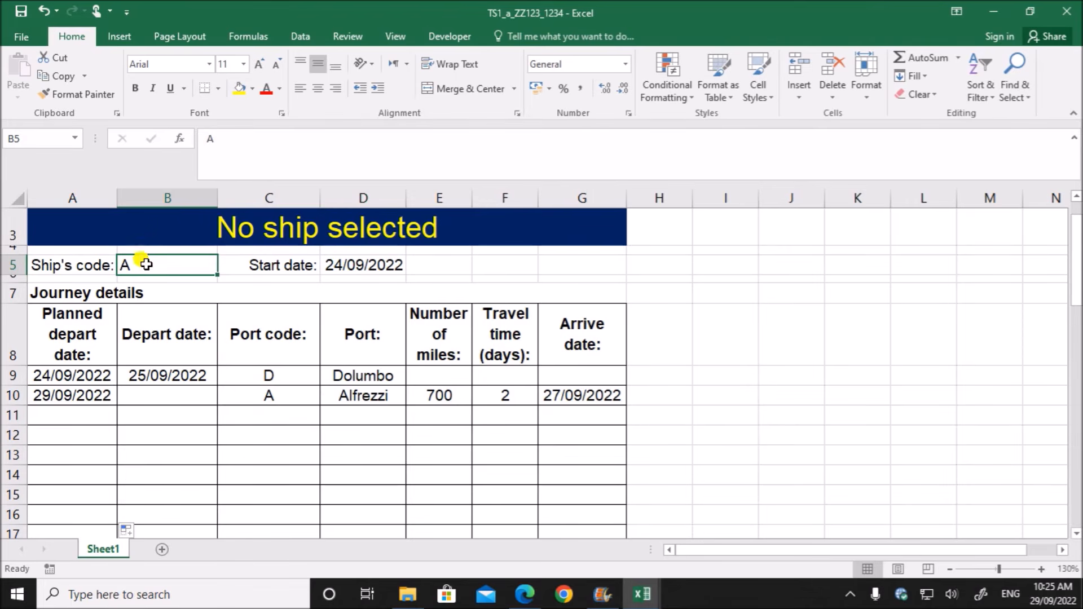
left_click(285, 225)
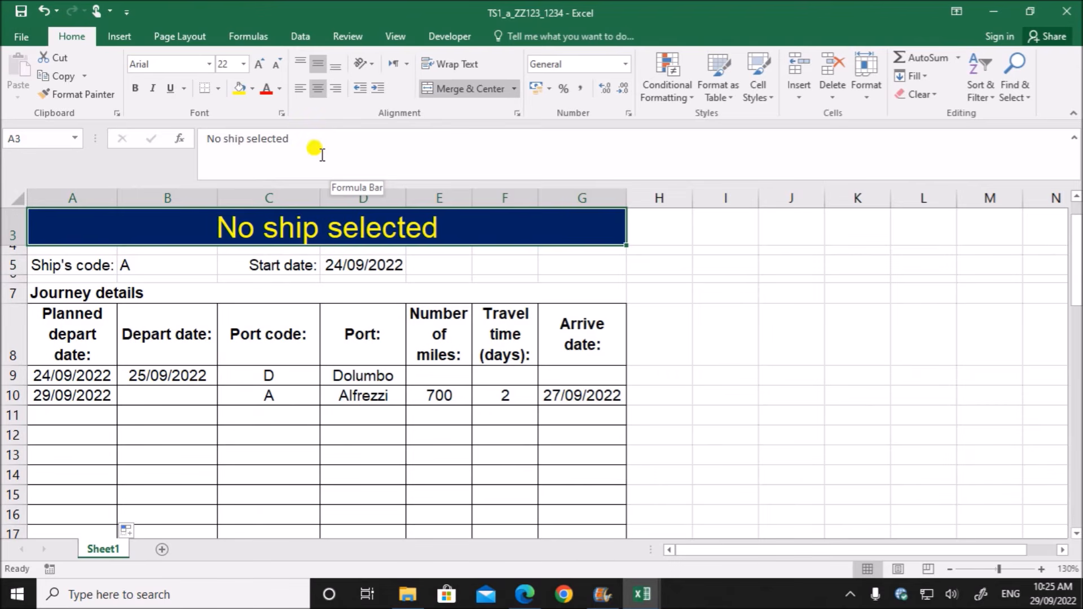
left_click(205, 138)
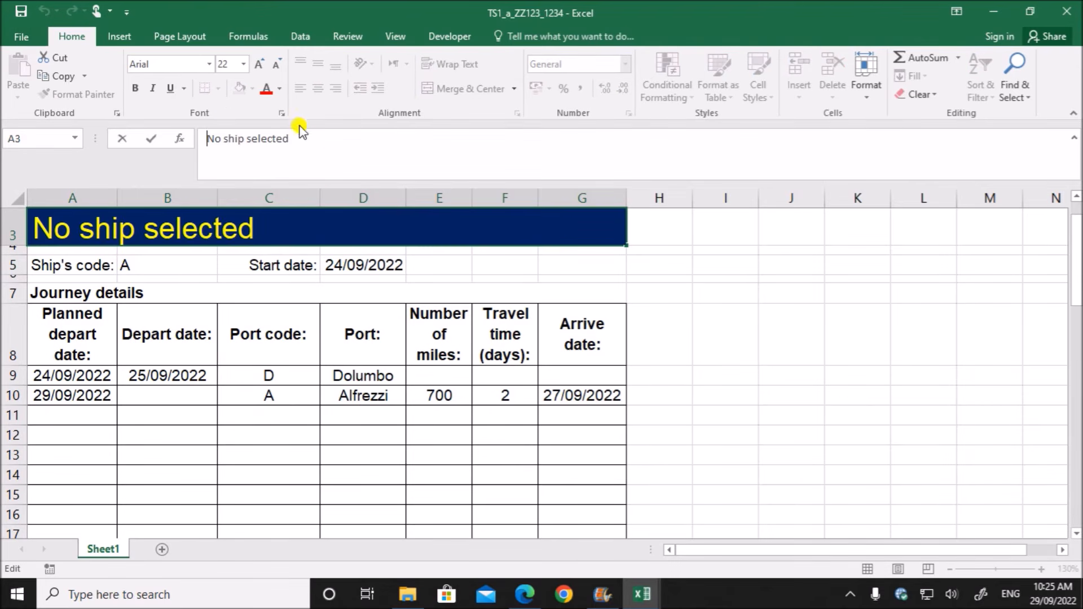
type("=IF(")
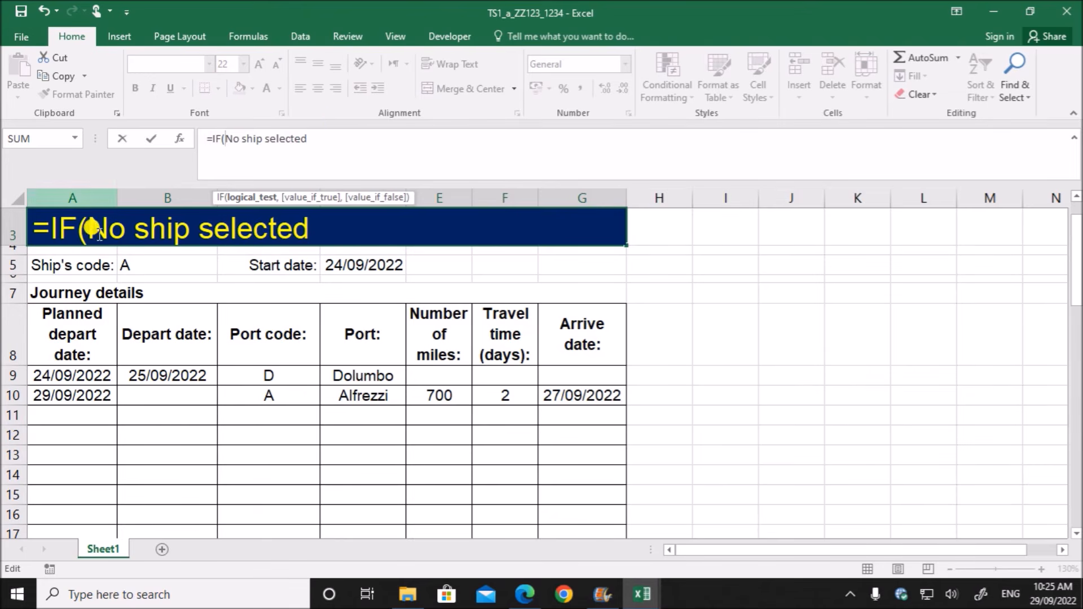
left_click(145, 269)
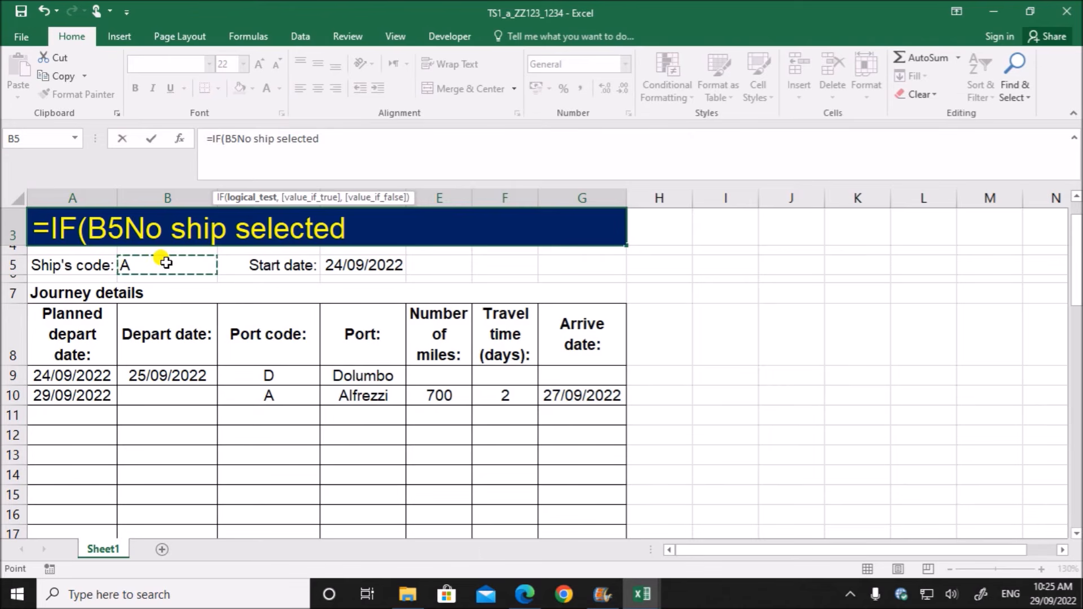
type("=")
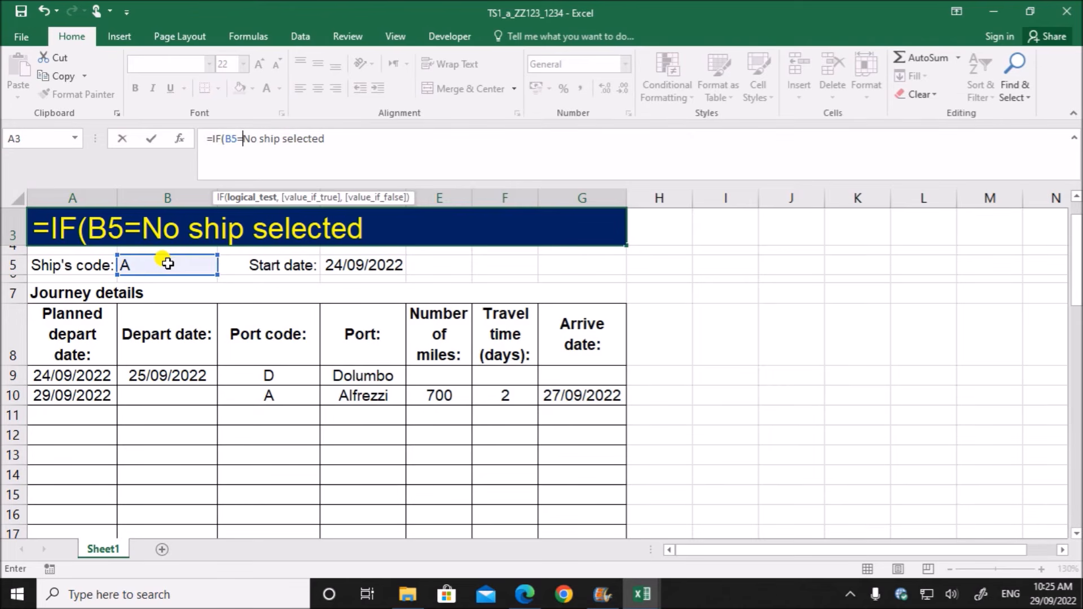
type("\"\"")
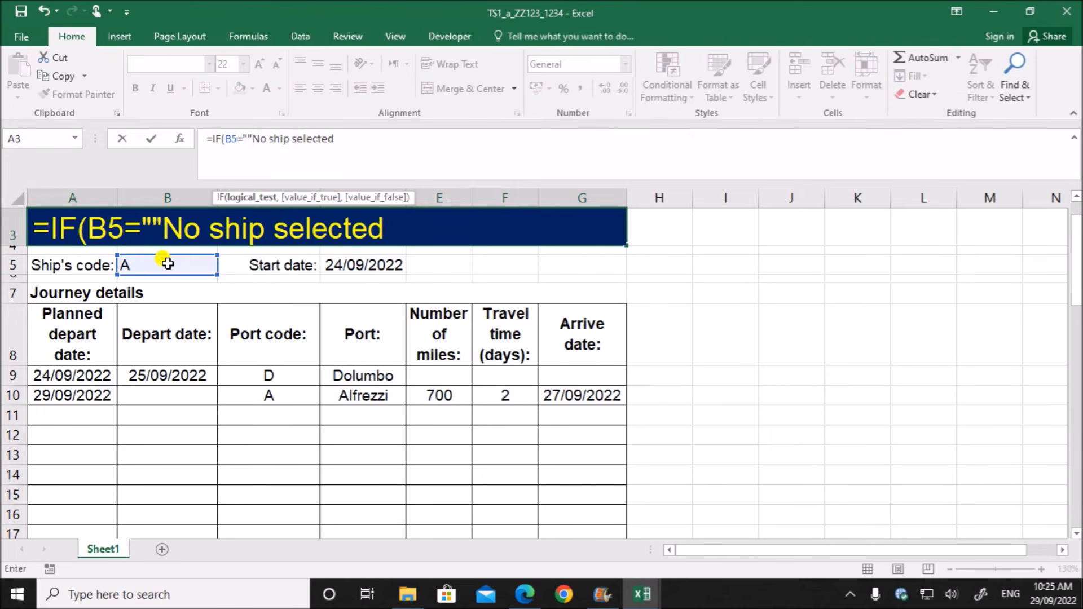
type(",")
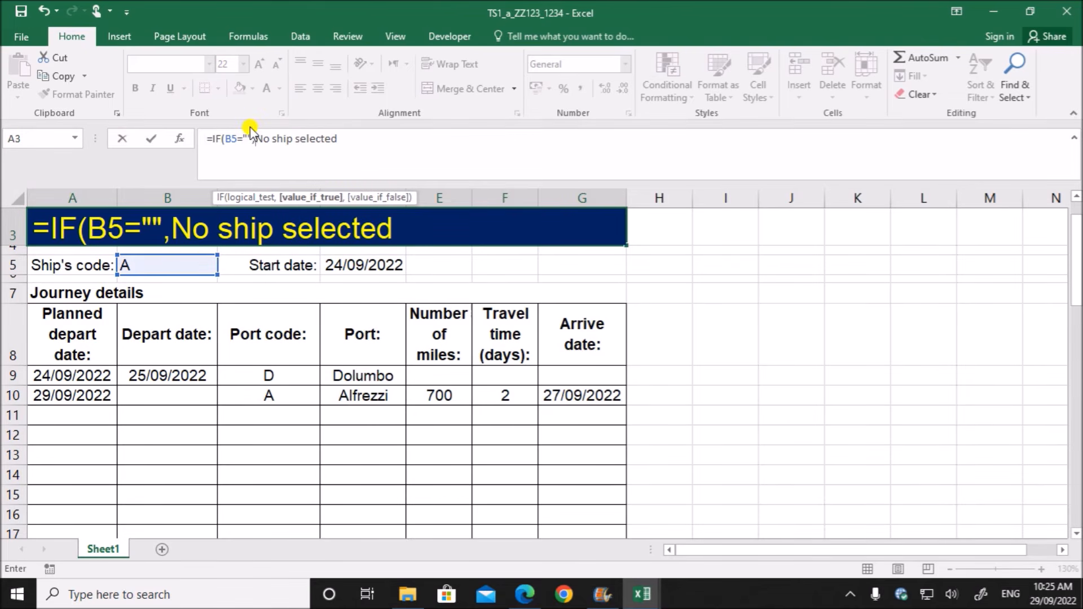
type("\"")
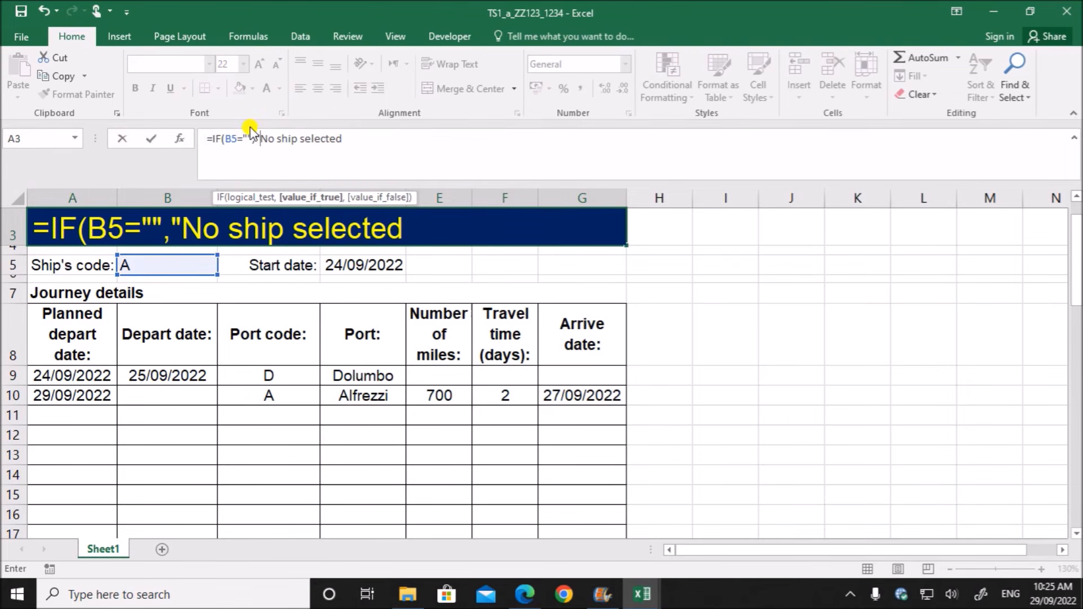
- Turn the existing text in the A3 formula into the quoted value-if-true argument "No ship selected", followed by a comma
left_click(342, 137)
type("\",")
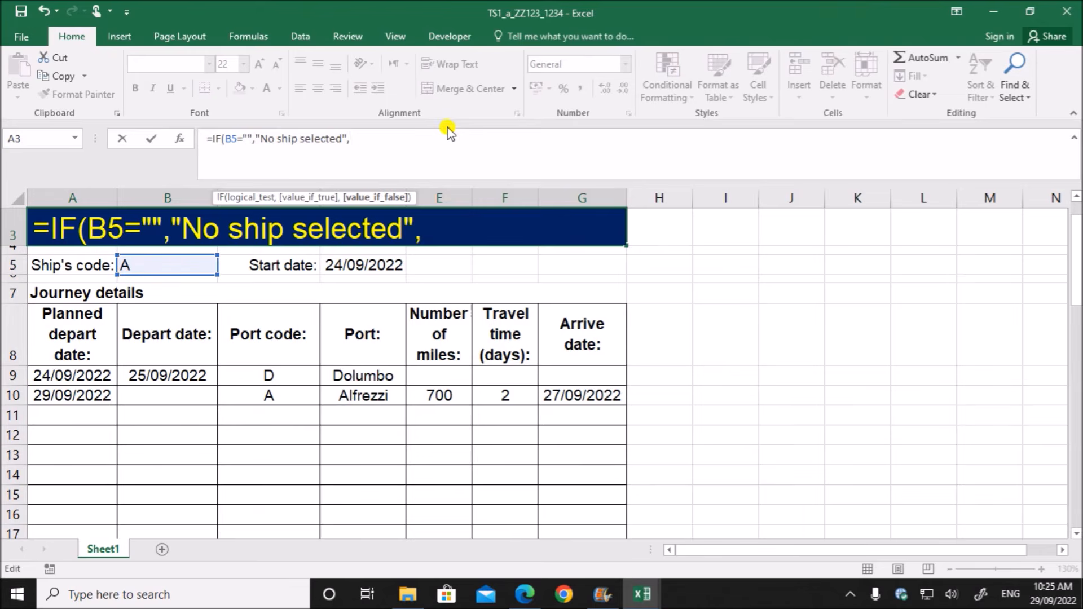
- Check the required "Ship's itinerary for" wording in task 11 of the question paper, and switch to the j22ship workbook
left_click(525, 594)
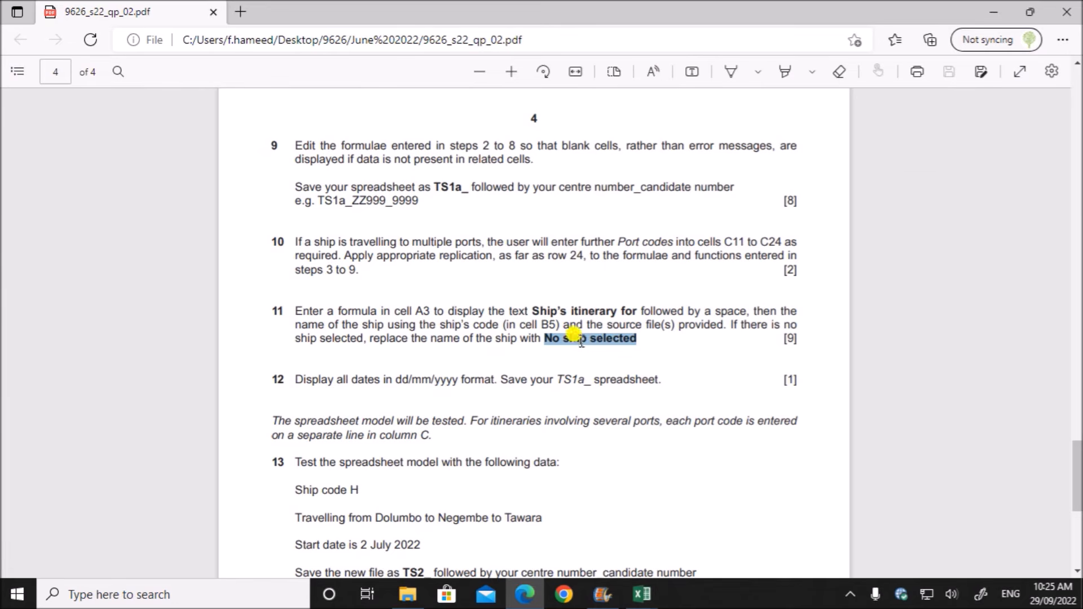
left_click_drag(530, 311, 751, 312)
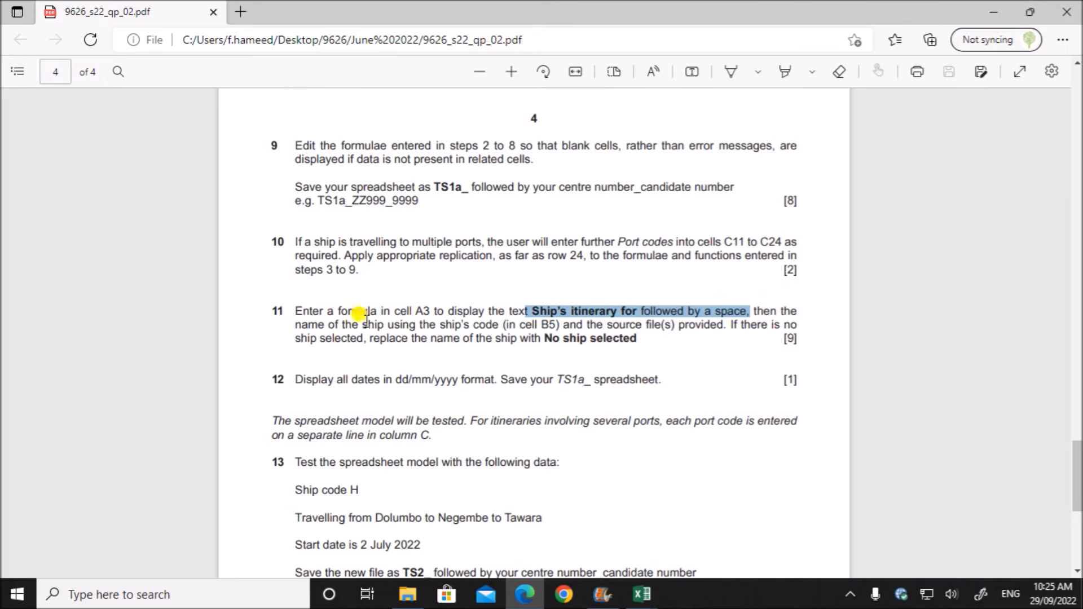
left_click(642, 594)
left_click(798, 537)
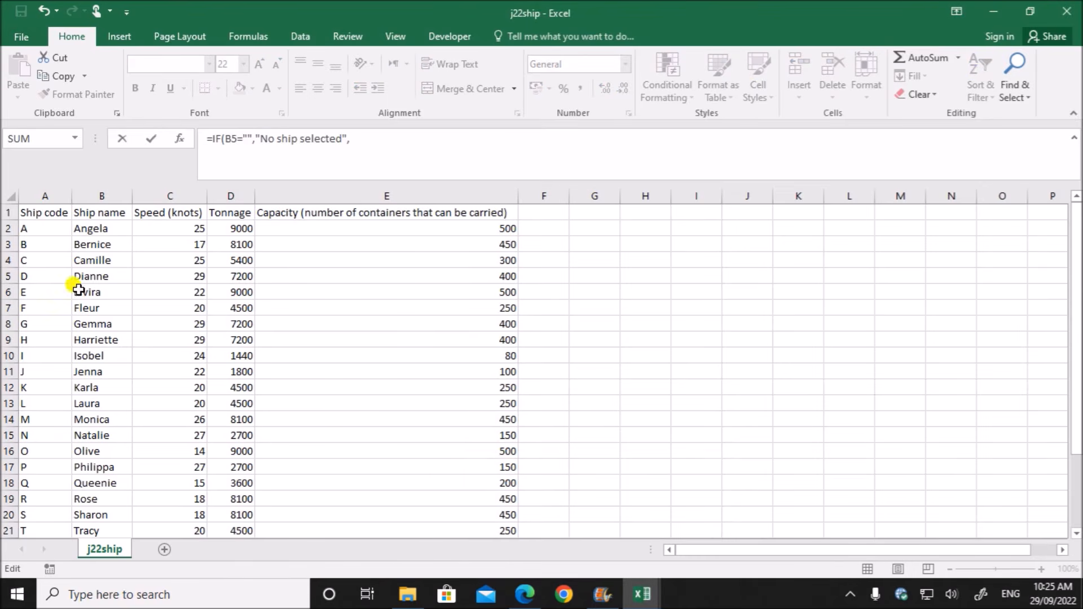
left_click(37, 229)
left_click_drag(37, 229, 99, 240)
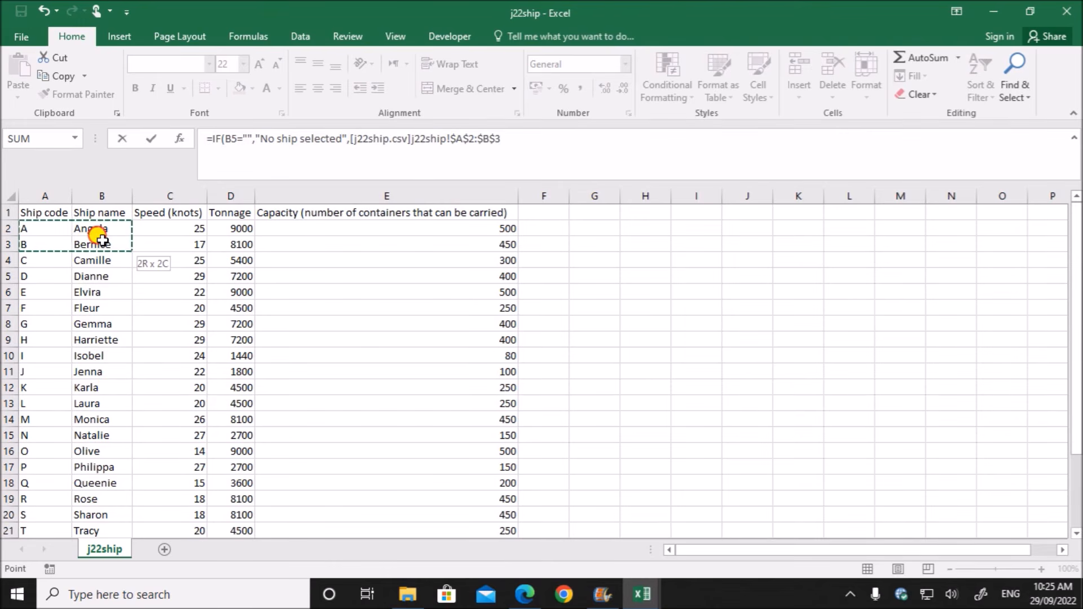
left_click(512, 139)
key("BackSpace")
key("BackSpace")
key("BackSpace")
key("BackSpace")
key("BackSpace")
key("BackSpace")
key("BackSpace")
key("BackSpace")
key("BackSpace")
key("BackSpace")
key("BackSpace")
key("BackSpace")
key("BackSpace")
key("BackSpace")
key("BackSpace")
key("BackSpace")
key("BackSpace")
key("BackSpace")
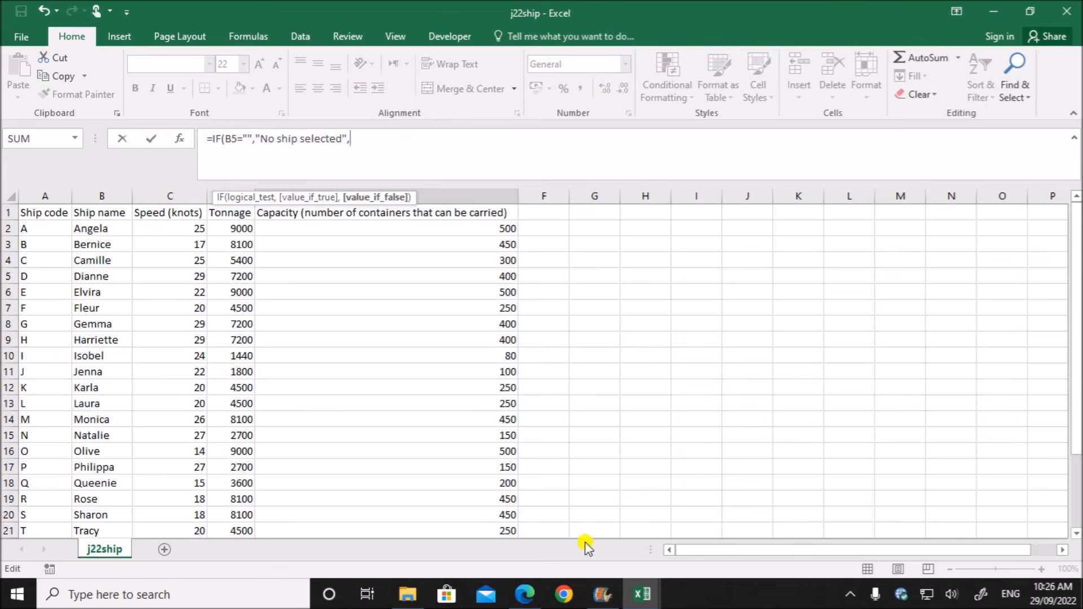
- Switch to the TS1_a_ZZ123_1234 workbook and add the quoted text "Ship's itenary for " as the value-if-false argument of the A3 formula
left_click(642, 594)
left_click(474, 490)
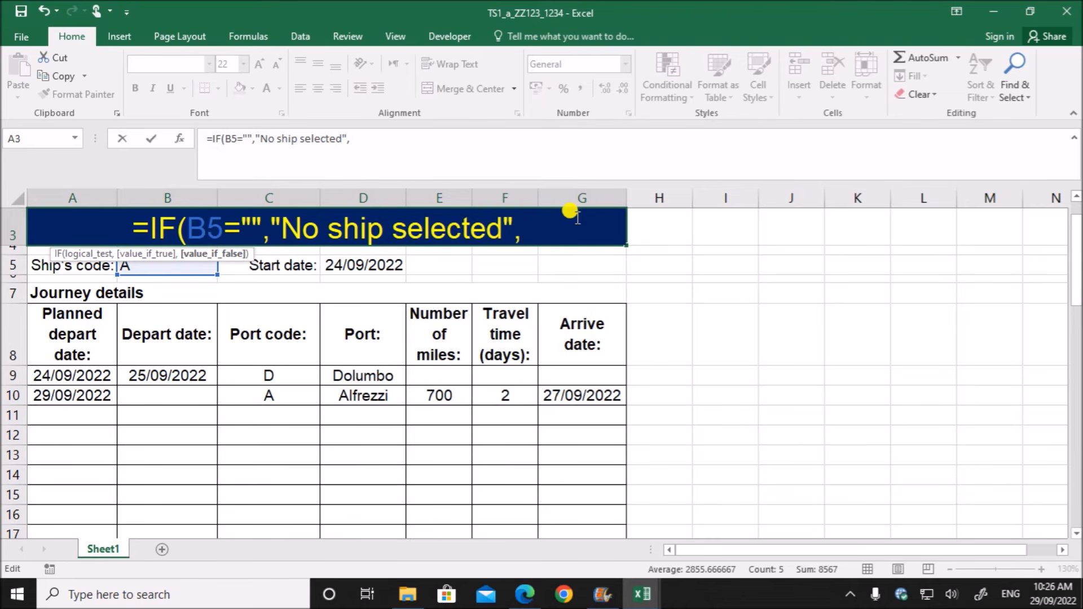
type("\"")
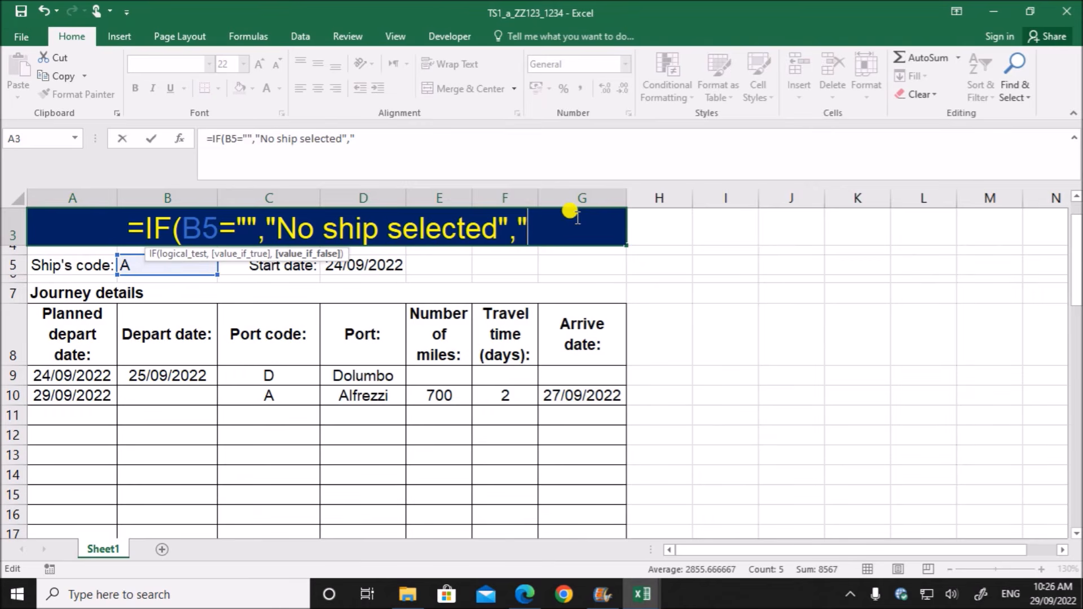
type("Ship")
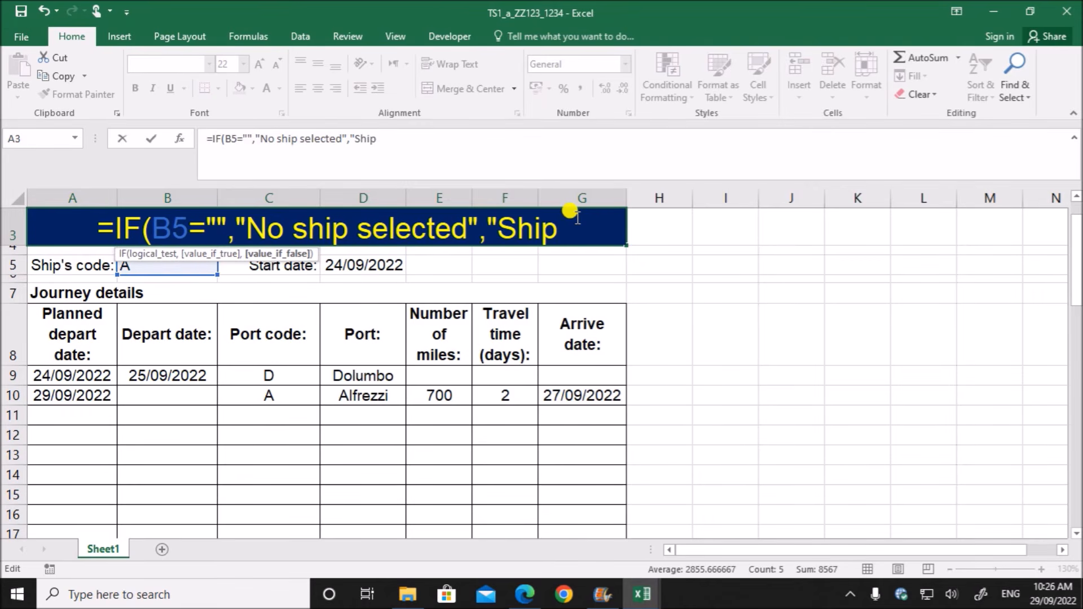
type("'")
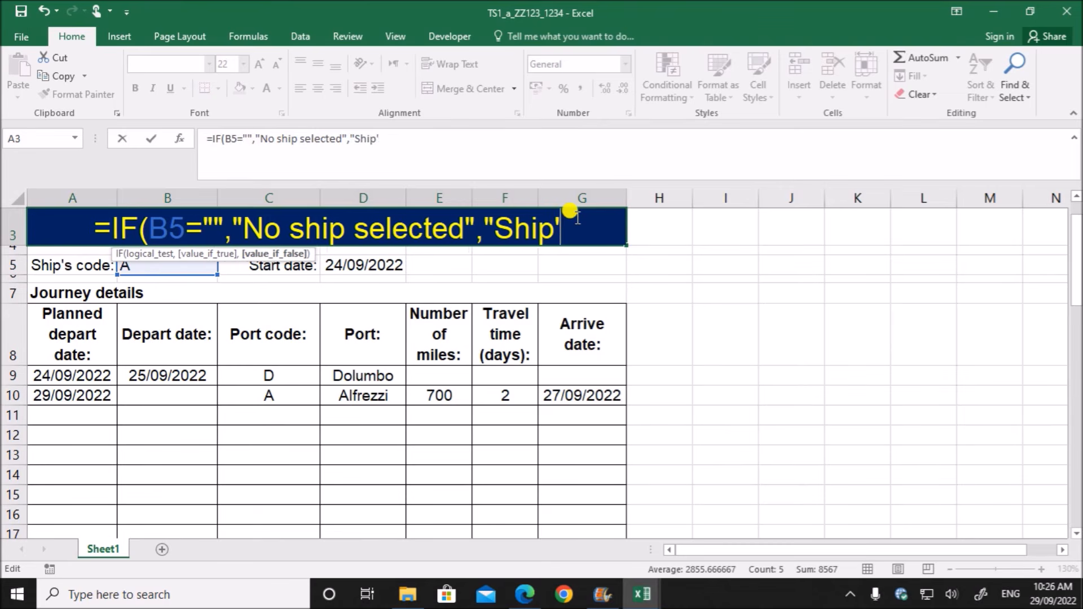
type("s itena")
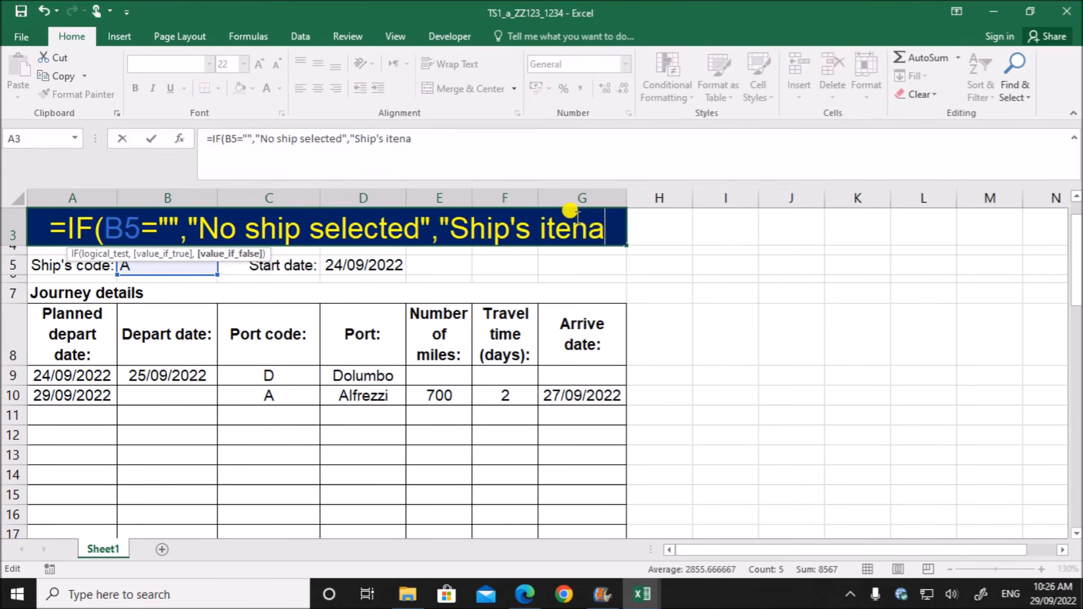
type("ry for")
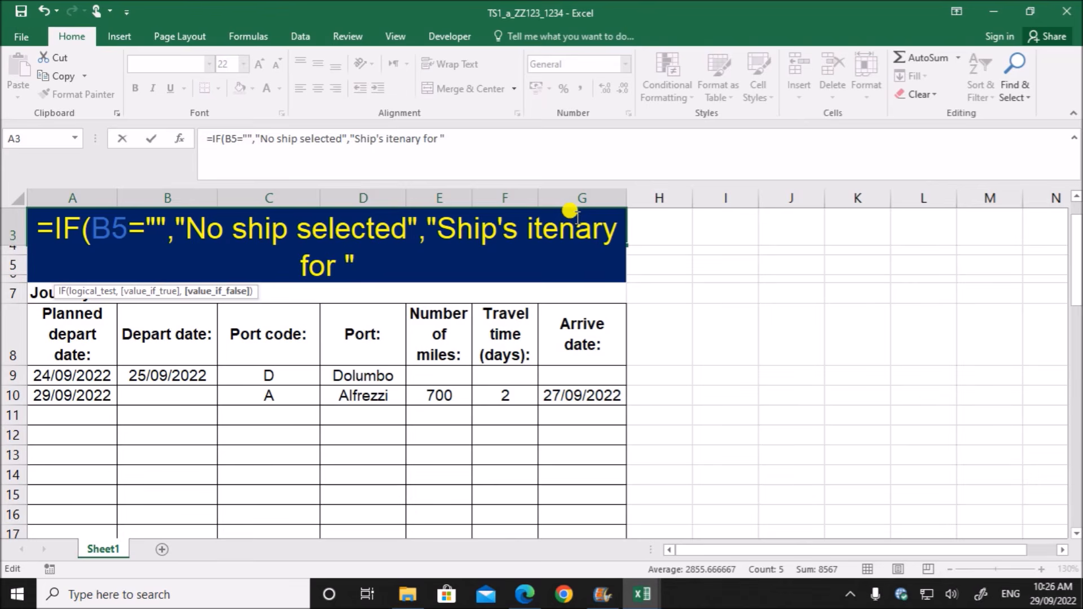
- Append & and a VLOOKUP function with B5 as the lookup value to the value-if-false text in A3
type("&")
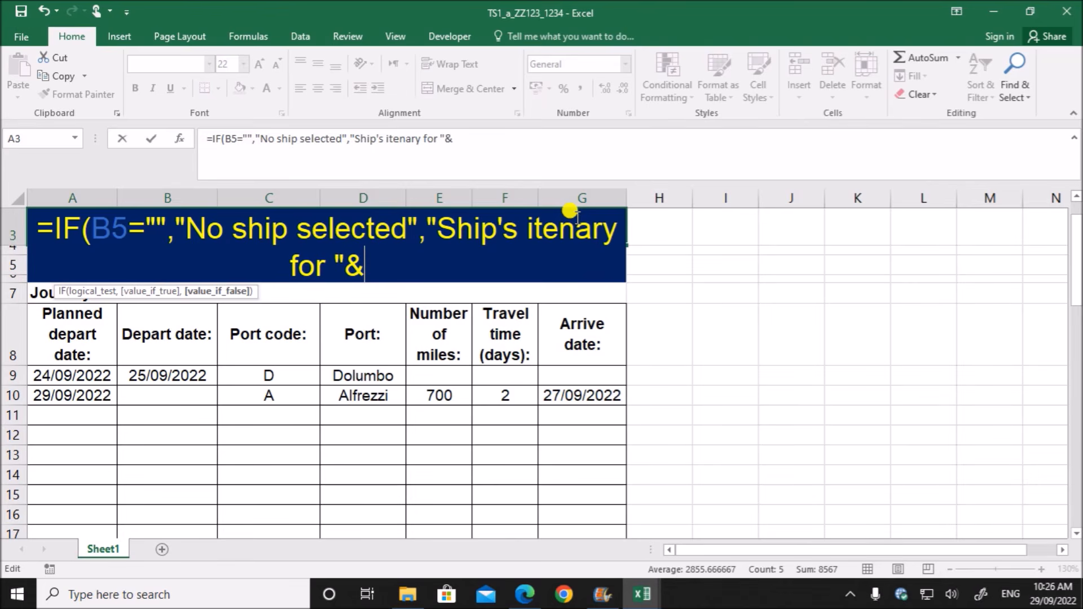
type("v")
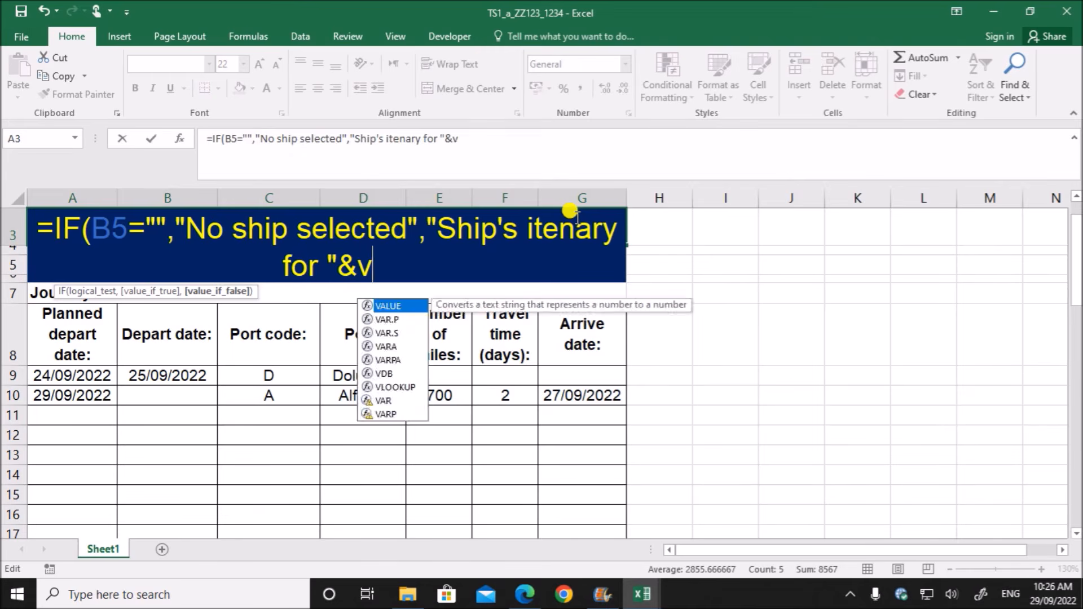
type("lookup(")
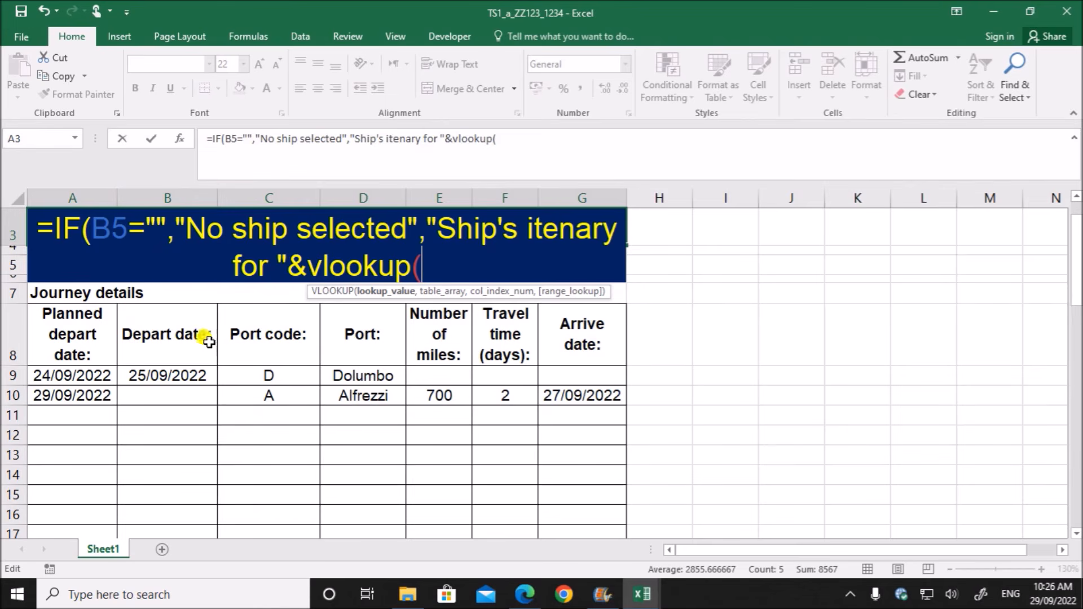
scroll(459, 387, "up", 1)
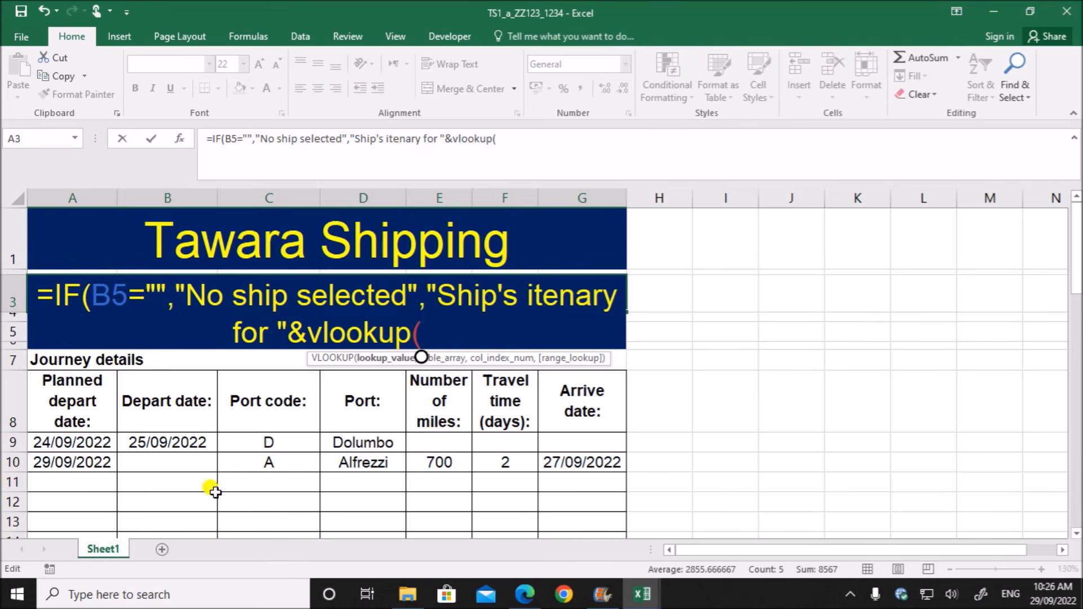
type("B5,")
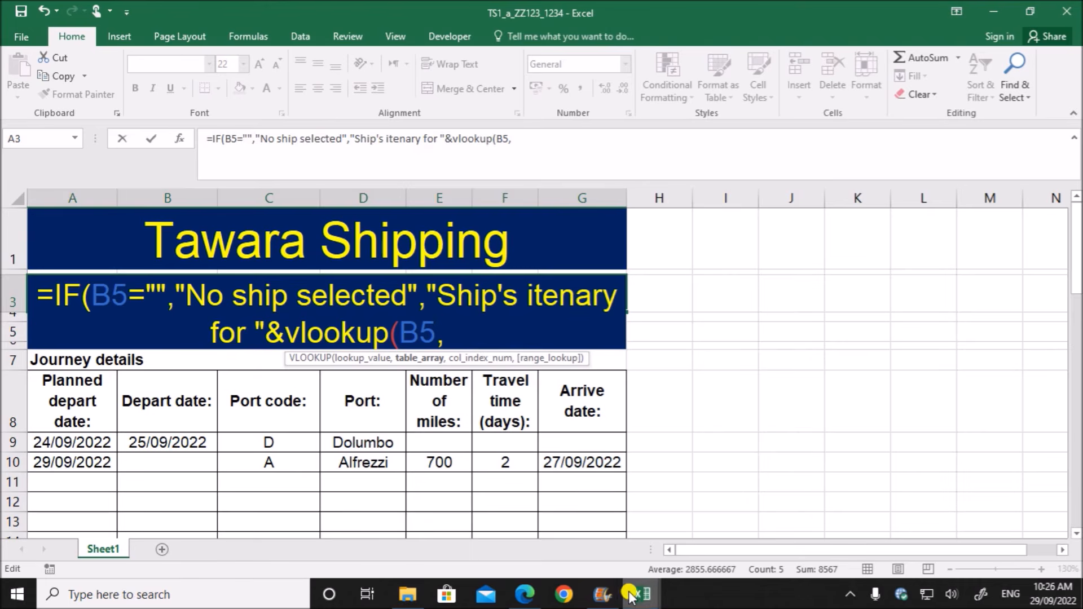
- Set the VLOOKUP table array to the range A2:E27 in the j22ship workbook
mouse_move(642, 594)
left_click(770, 512)
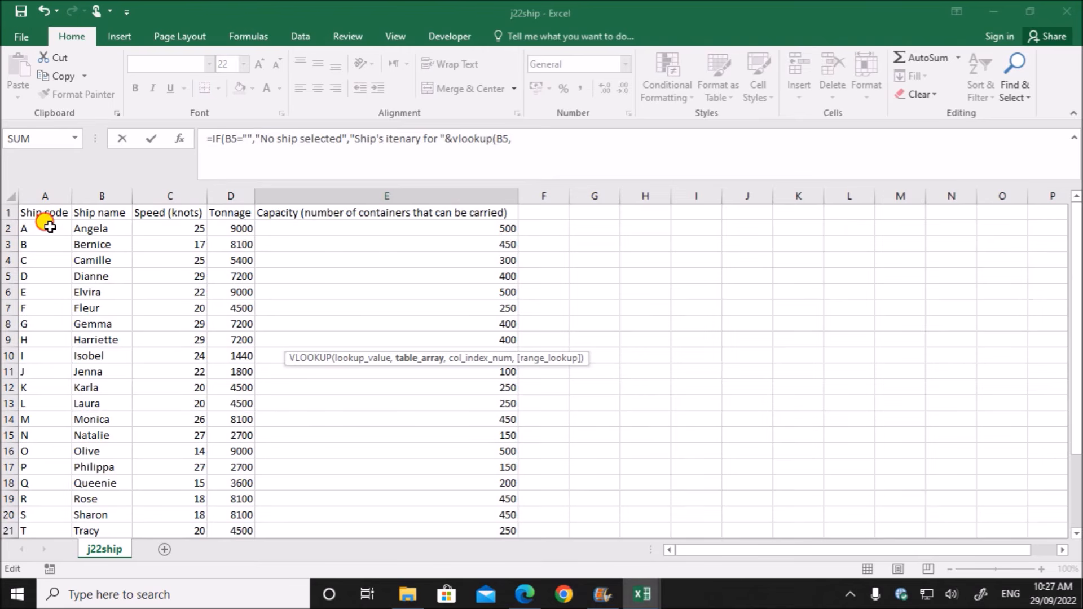
left_click_drag(49, 227, 451, 491)
left_click(706, 132)
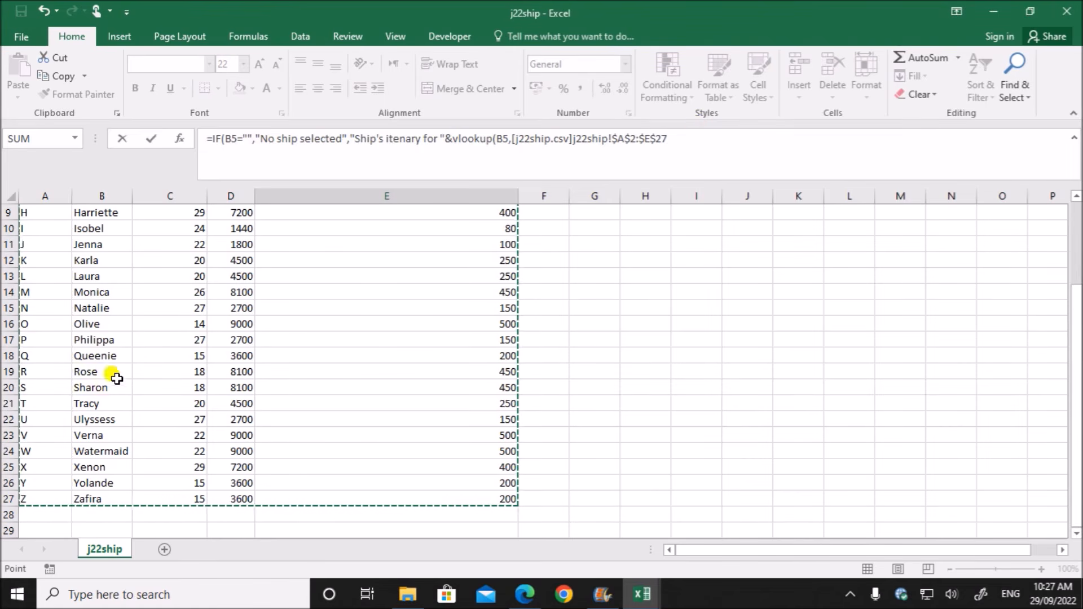
- Complete the VLOOKUP with column index 2 and exact match 0, close both functions and enter the A3 formula
scroll(85, 377, "up", 3)
left_click(672, 136)
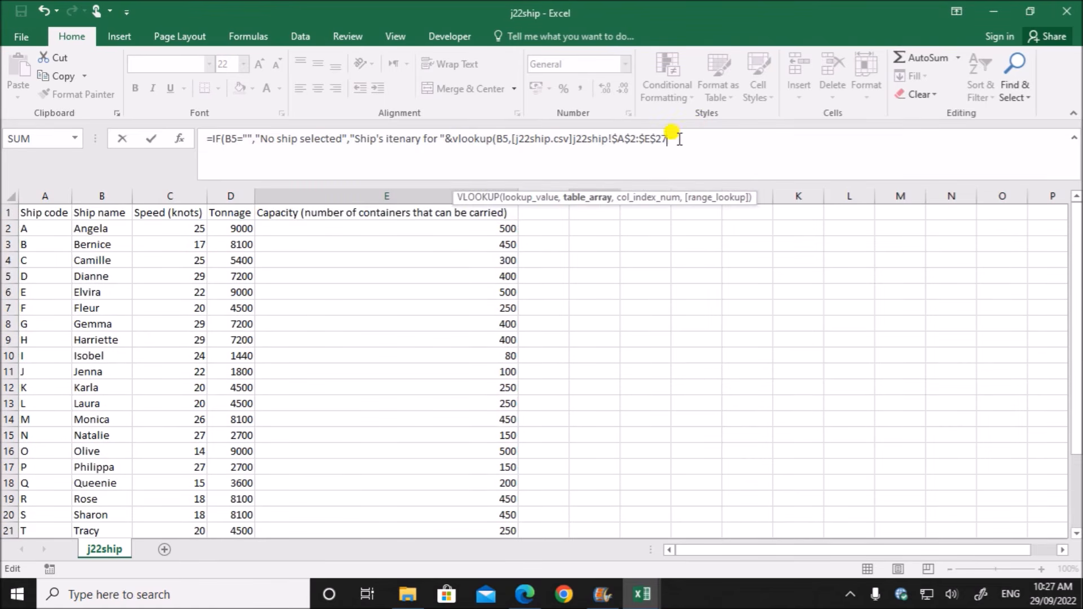
type(",2,")
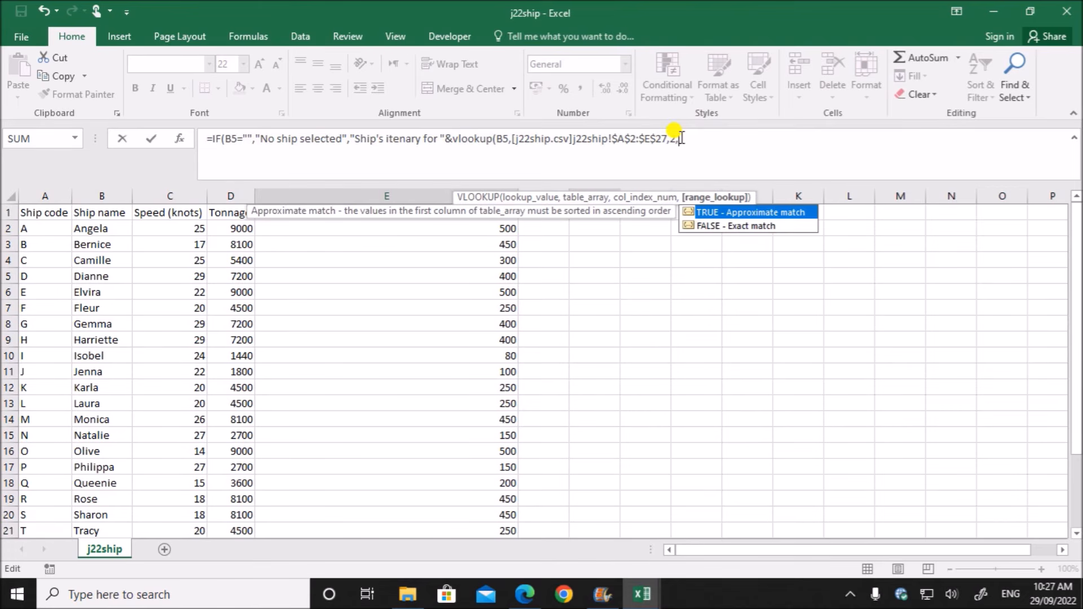
type("0)")
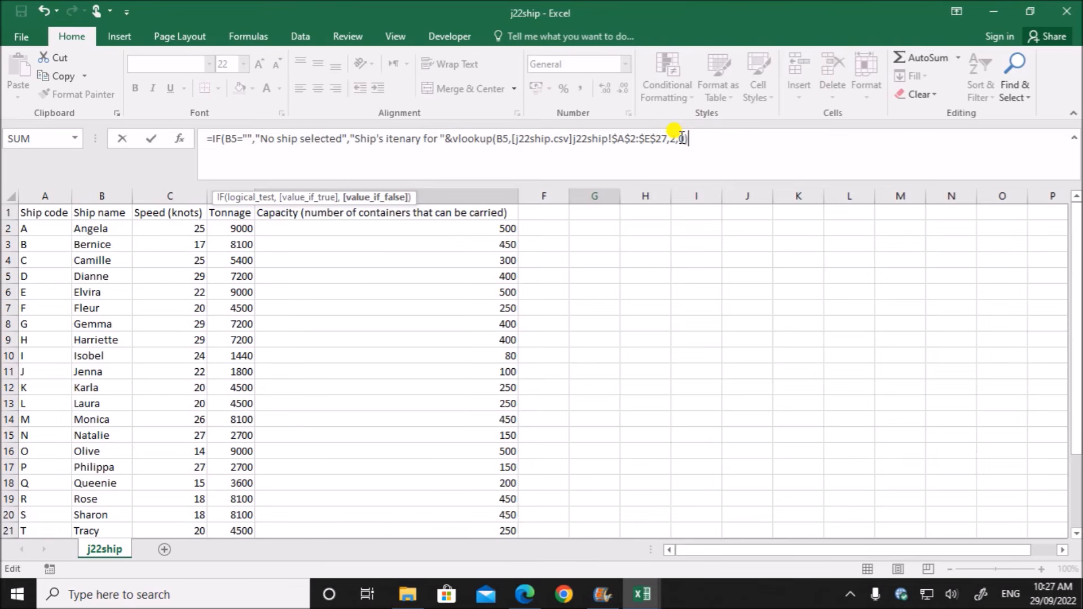
type(")")
key("Return")
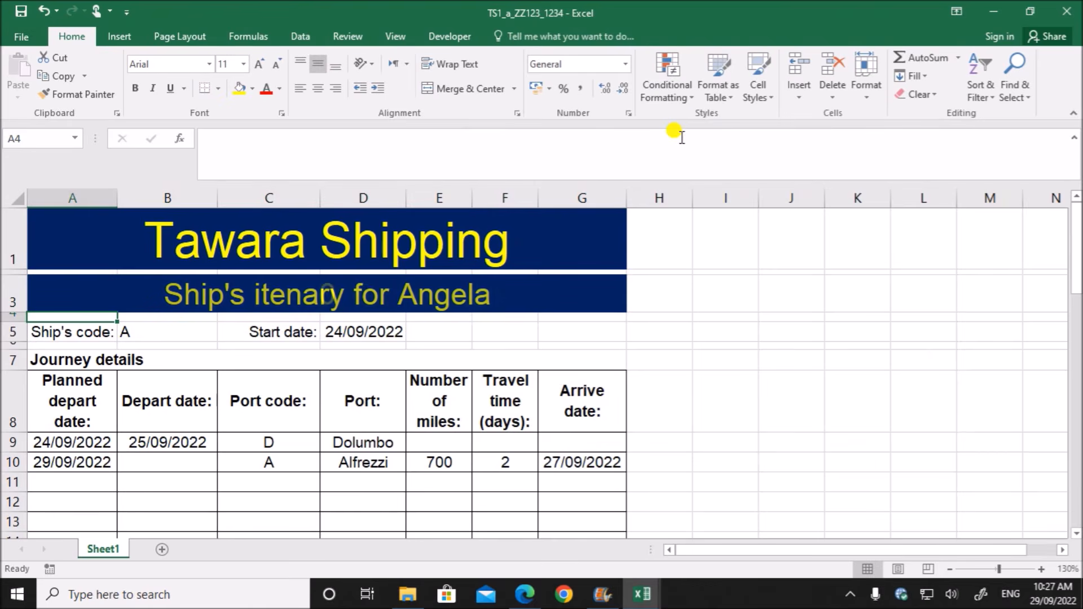
- Review the A3 formula, examining the blank test on B5, the joining ampersand and the VLOOKUP part, and leave it unedited
double_click(441, 291)
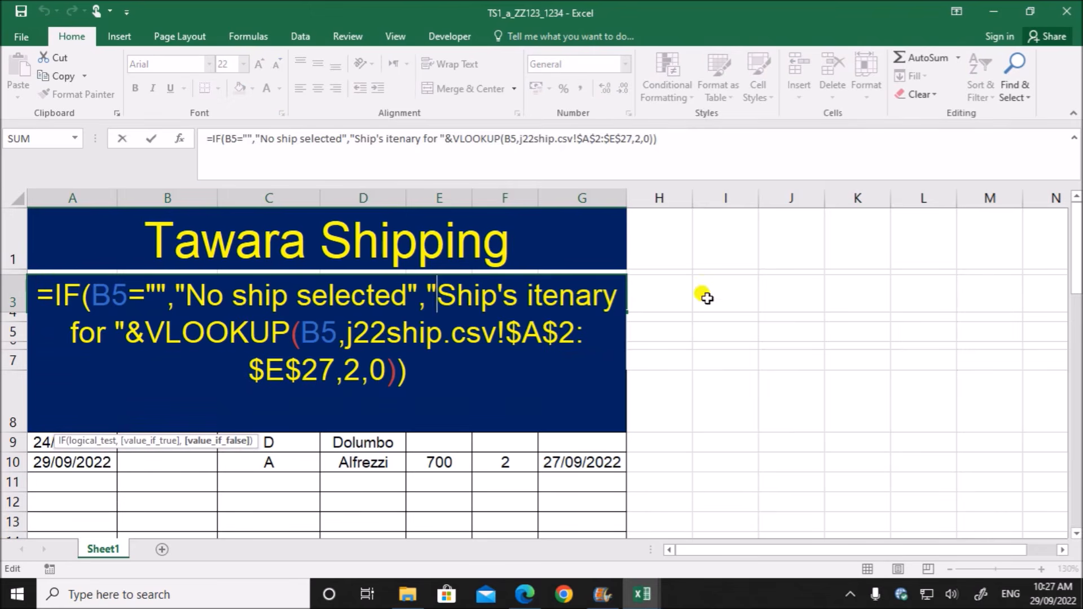
left_click_drag(92, 294, 167, 294)
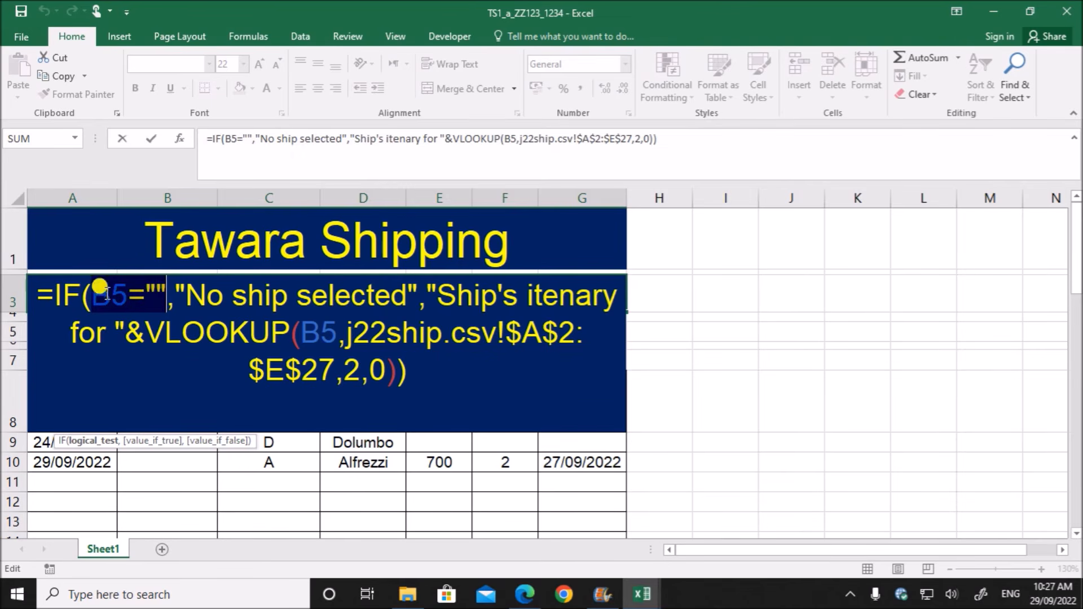
left_click(139, 279)
left_click_drag(139, 280, 205, 330)
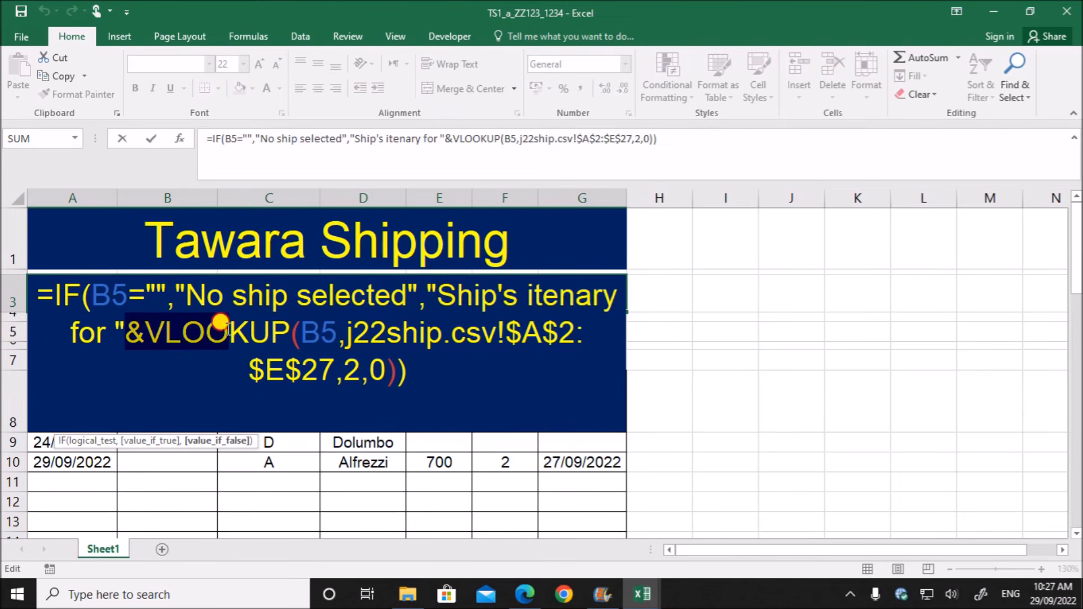
left_click(354, 333)
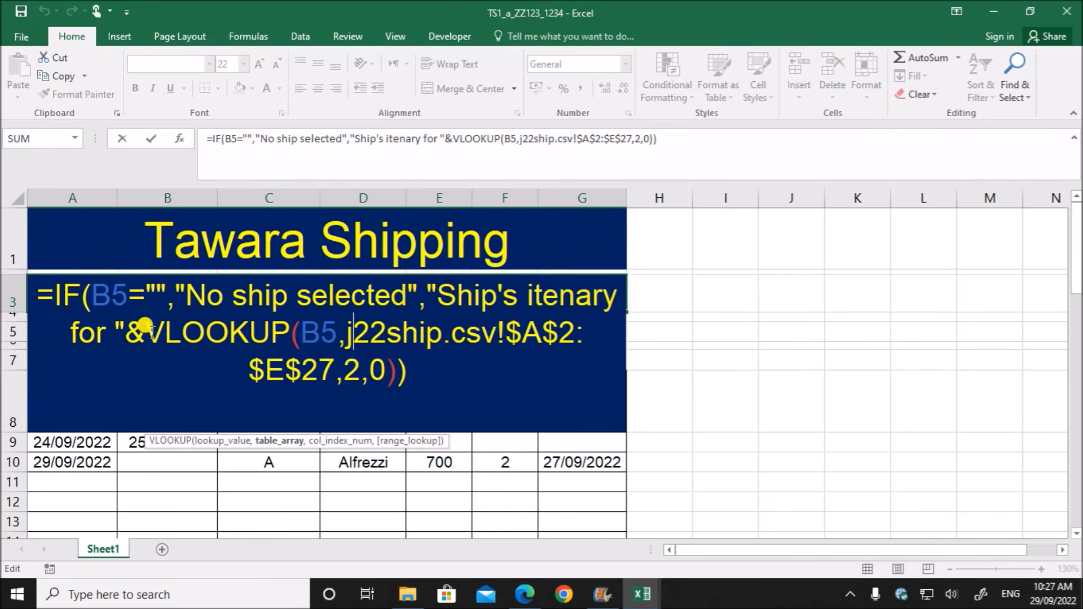
left_click_drag(148, 327, 385, 365)
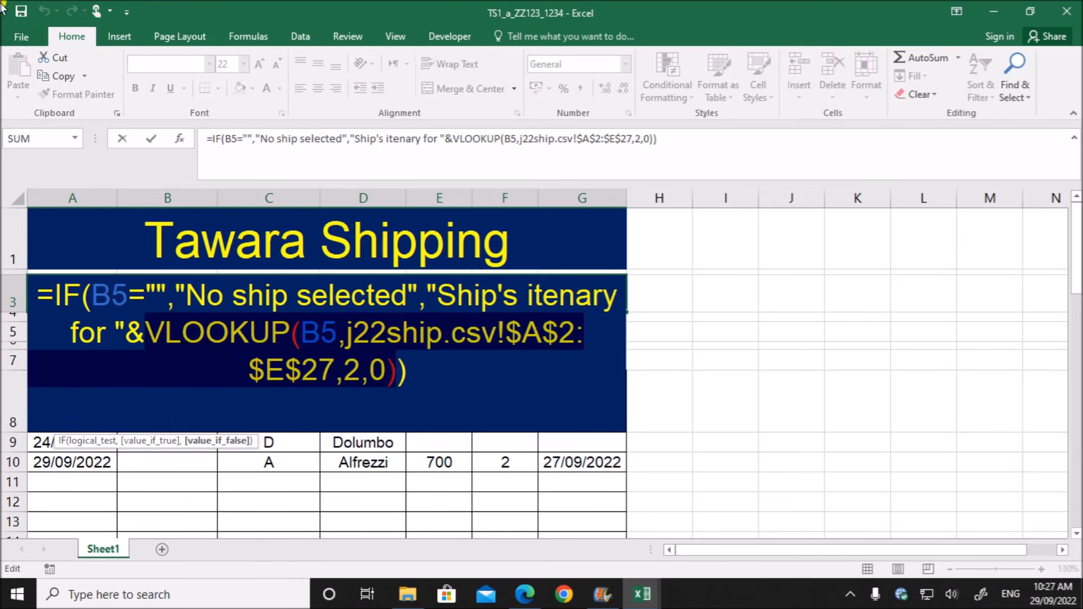
left_click(182, 333)
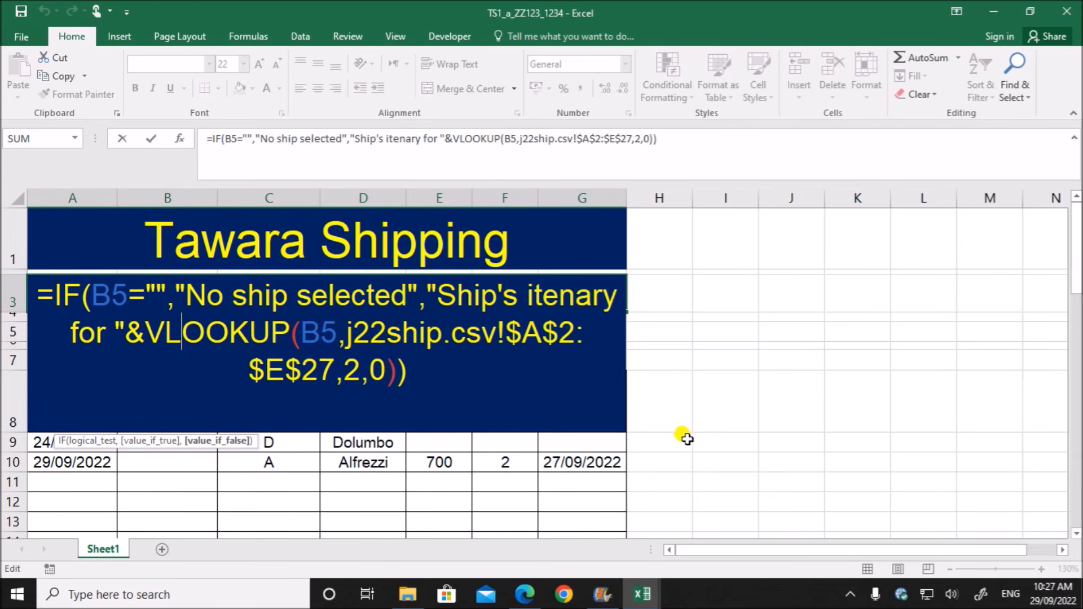
key("Return")
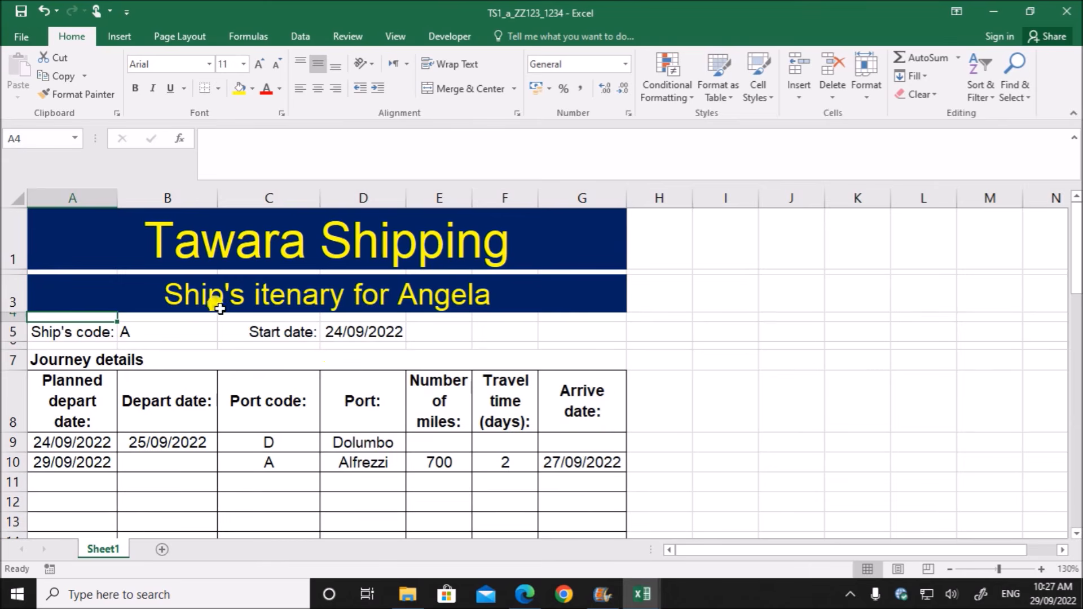
- Test the A3 heading by clearing the ship's code in B5 and entering ship code B in its place
left_click(158, 330)
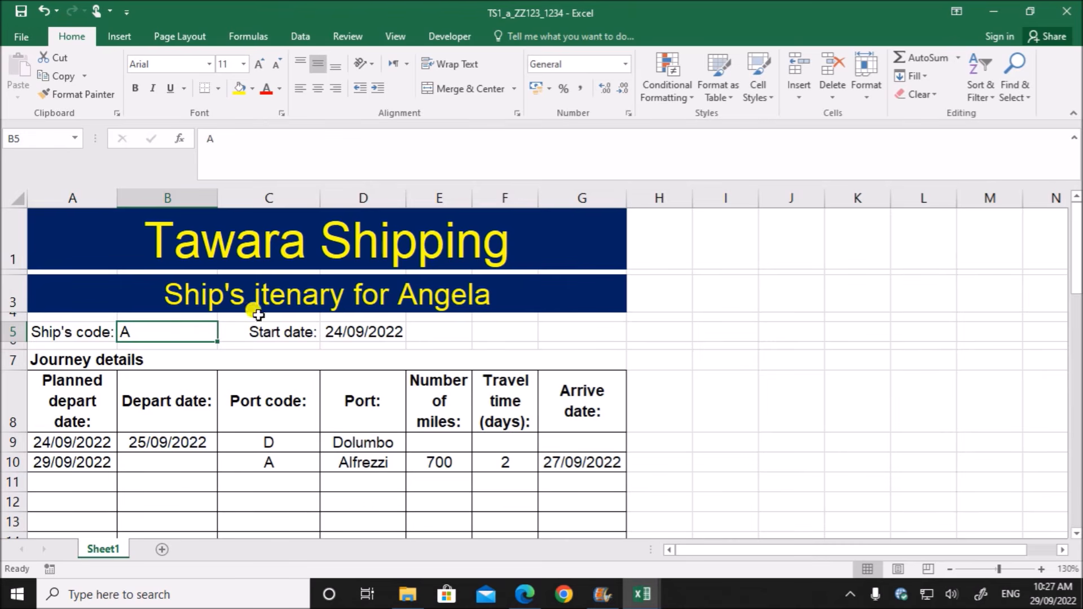
key("Delete")
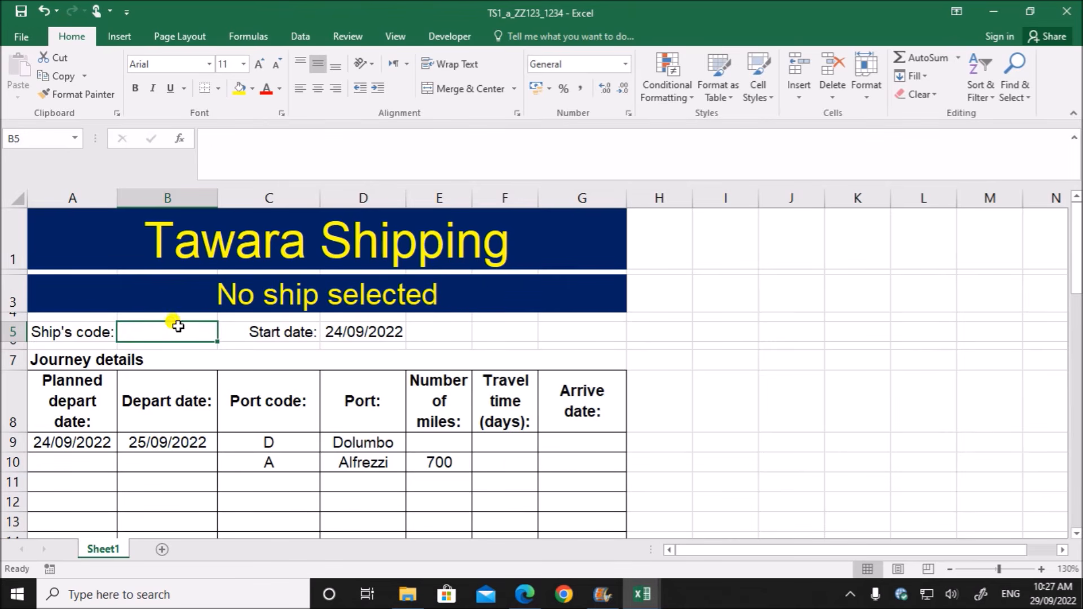
left_click(867, 354)
left_click(316, 304)
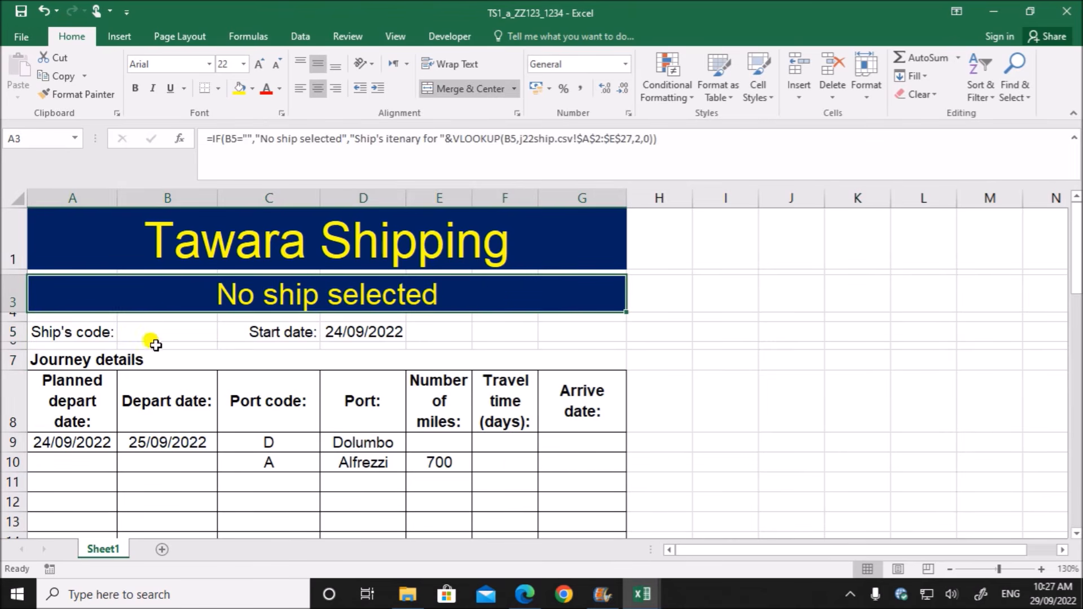
left_click(154, 338)
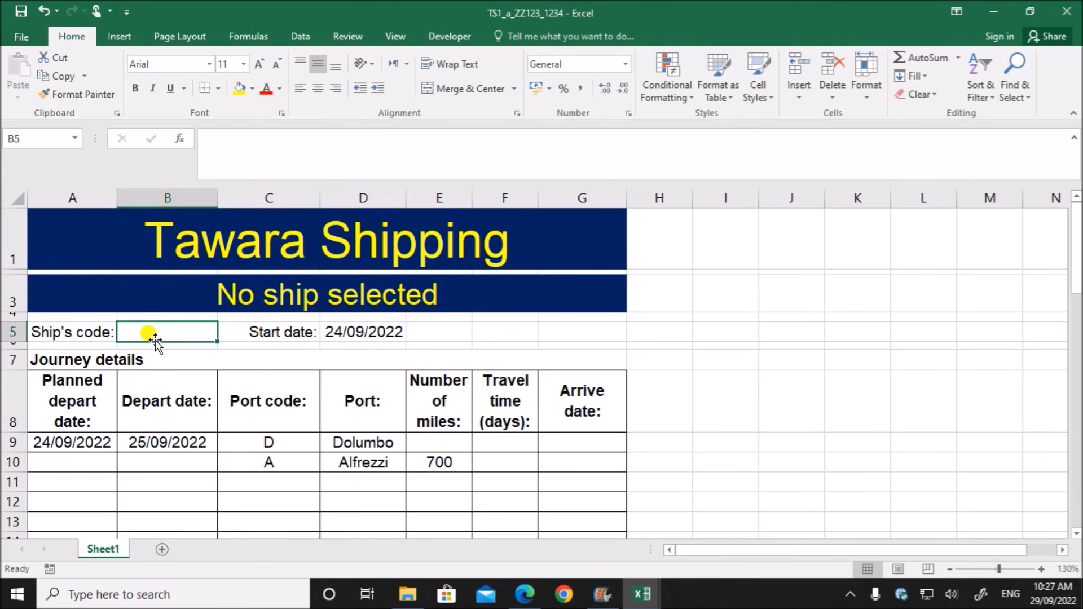
type("B")
left_click(438, 384)
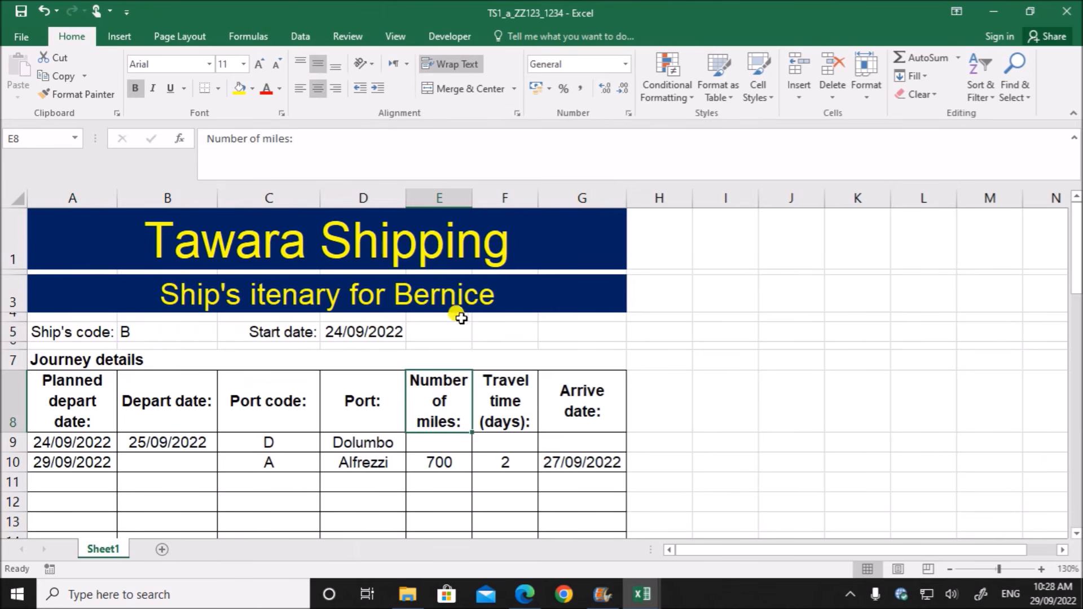
- Switch to the question paper PDF and read task 12 about the dd/mm/yyyy date format and saving the TS1a_ spreadsheet
left_click(535, 597)
scroll(491, 333, "down", 3)
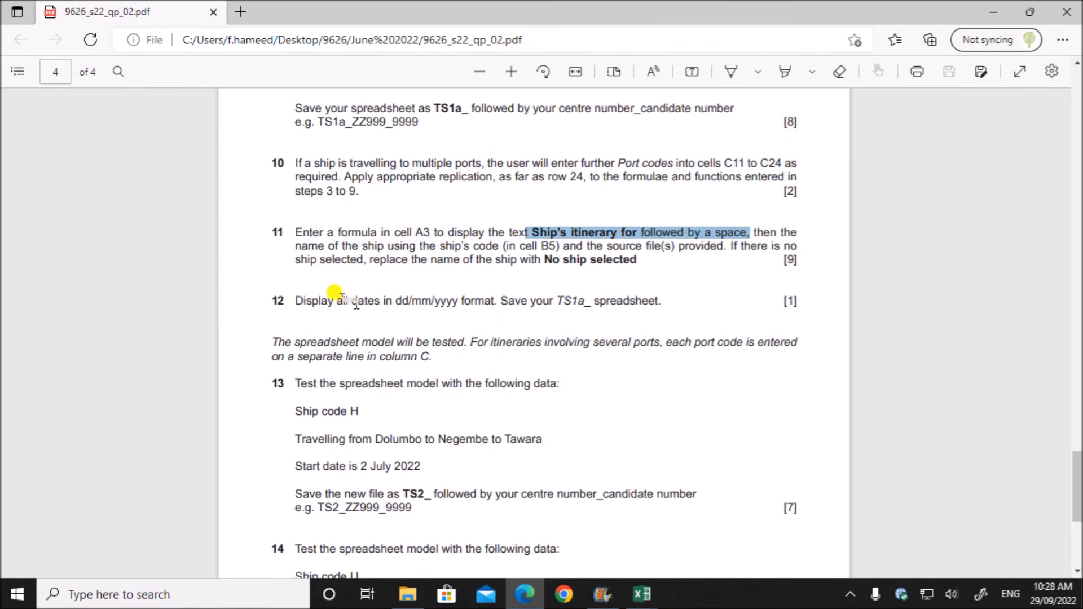
left_click_drag(358, 302, 657, 303)
left_click(567, 305)
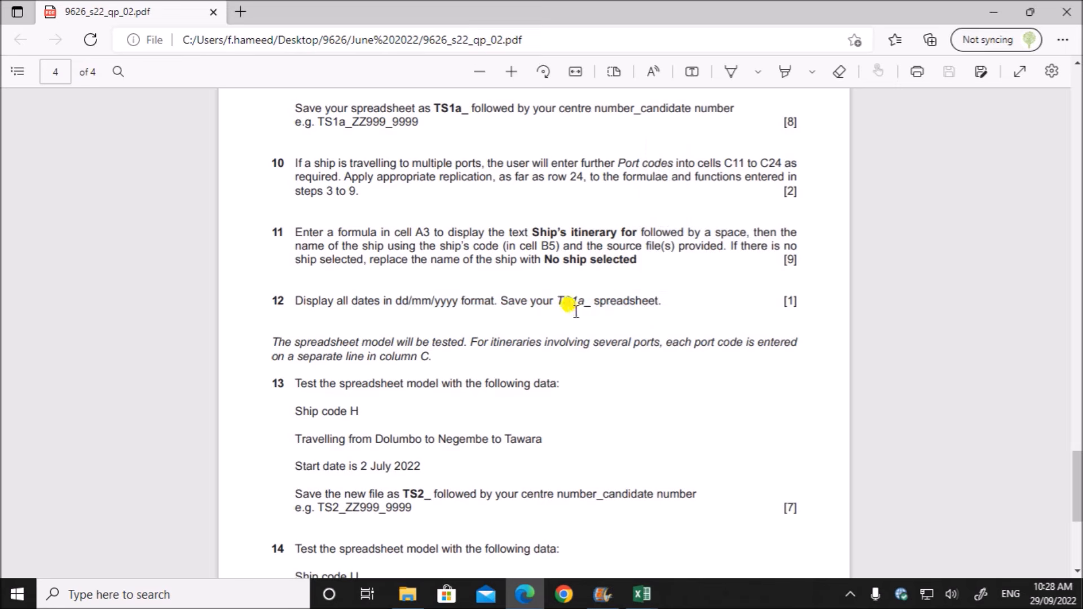
- Switch to the TS1_a_ZZ123_1234 workbook and check the format of the planned depart dates from A9 down
left_click(641, 594)
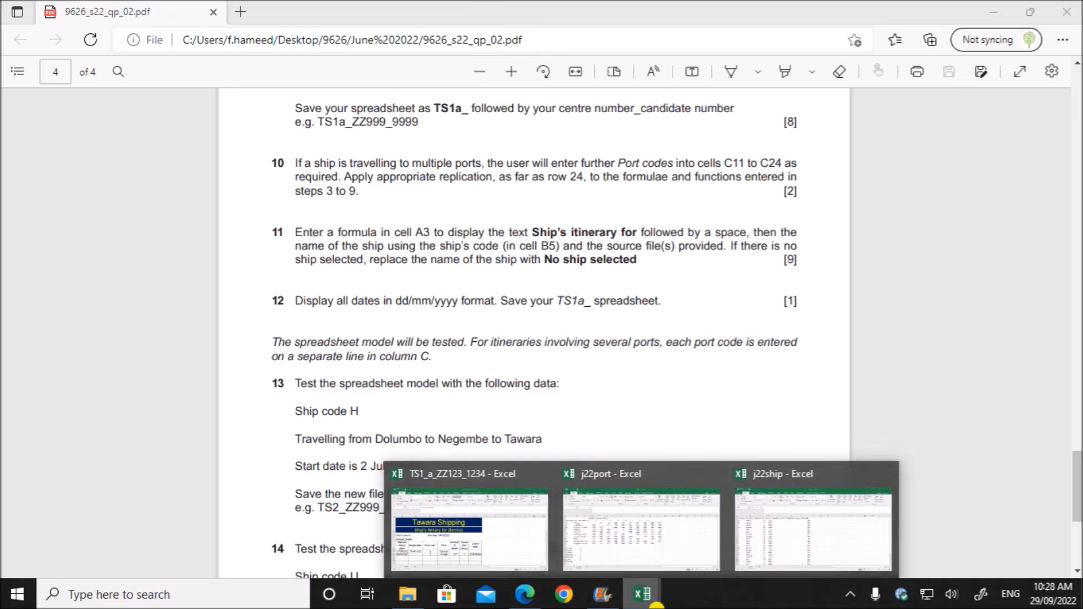
left_click(477, 558)
left_click_drag(93, 443, 97, 512)
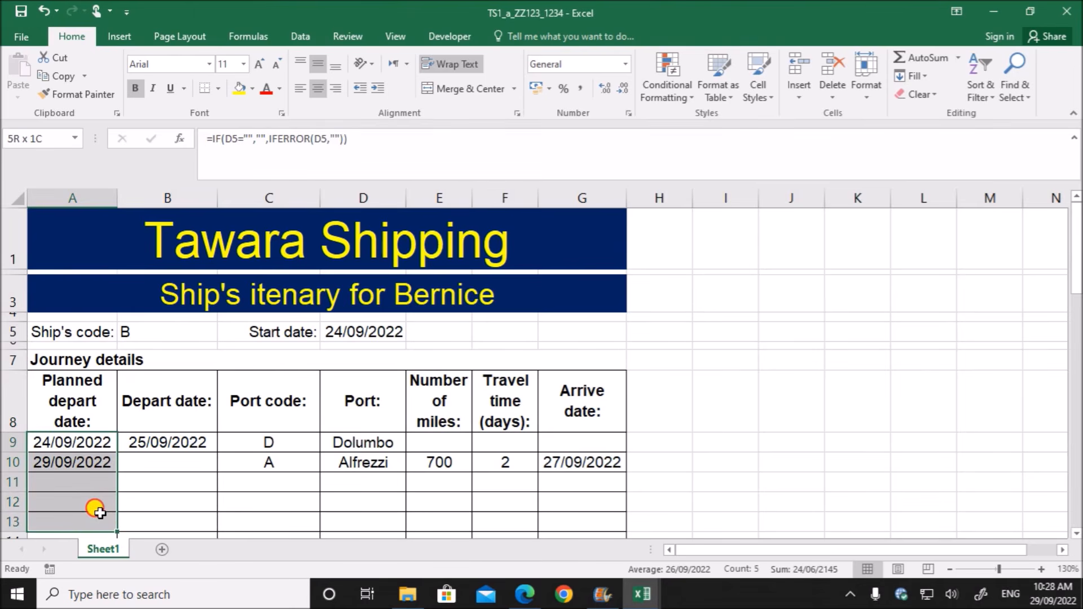
left_click(650, 480)
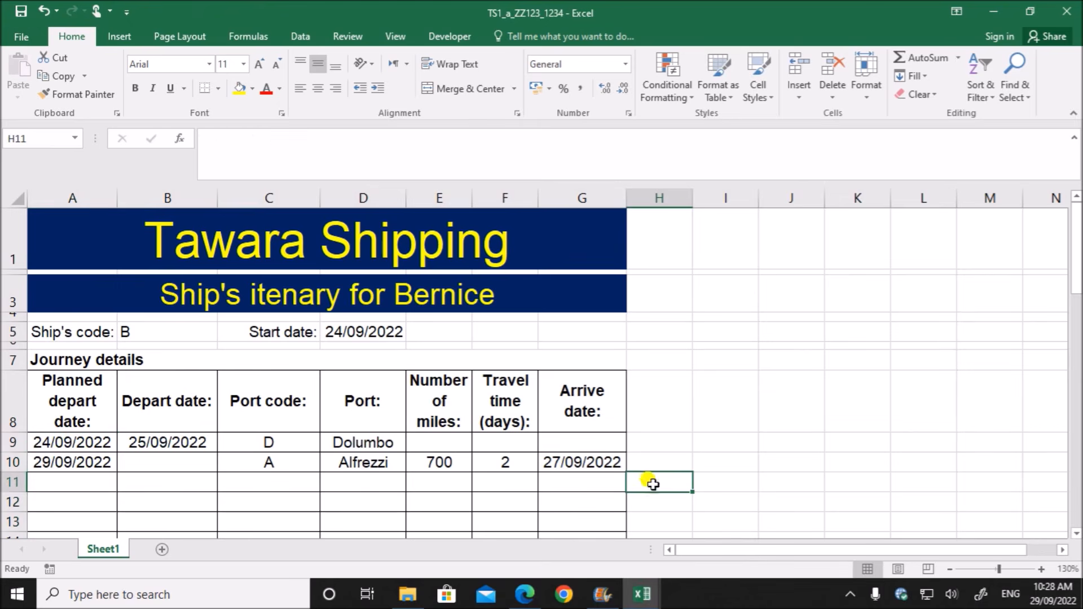
- Switch to the question paper PDF and read the test data for tasks 13 and 14
left_click(524, 594)
scroll(477, 434, "down", 4)
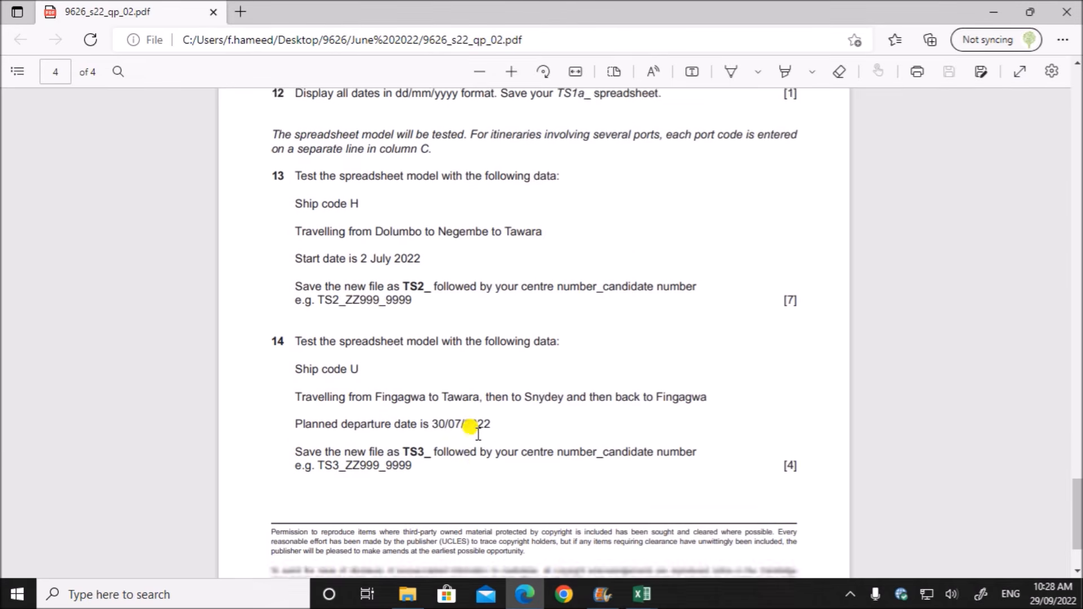
scroll(456, 395, "up", 1)
scroll(443, 355, "up", 2)
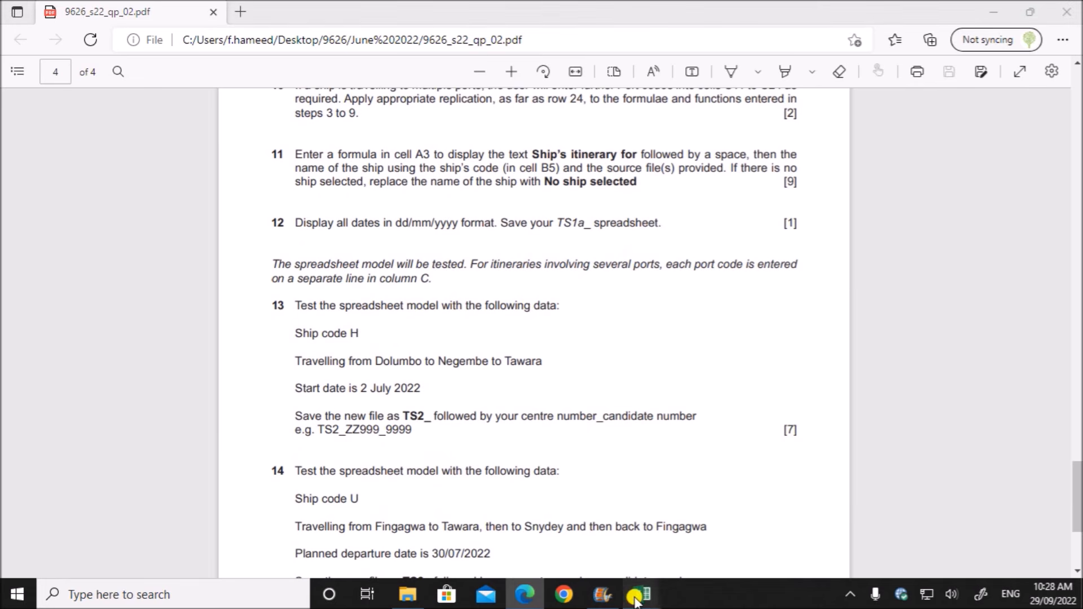
- In the TS1_a_ZZ123_1234 workbook, clear the start date in D5, the port codes in C9 and C10, and the ship's code in B5
mouse_move(642, 592)
left_click(460, 541)
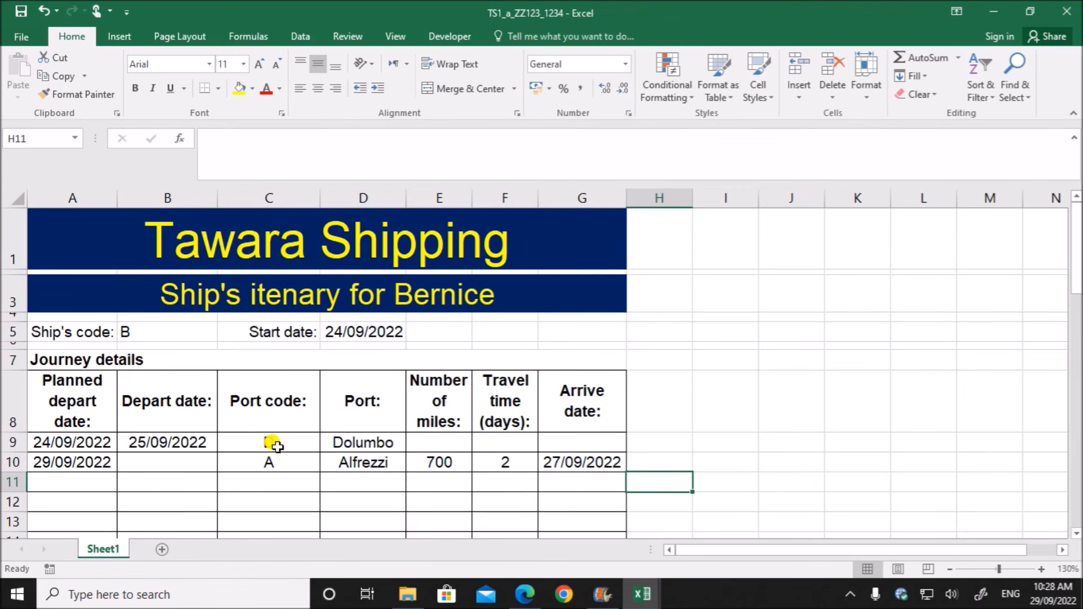
left_click(273, 444)
left_click(360, 336)
key("Delete")
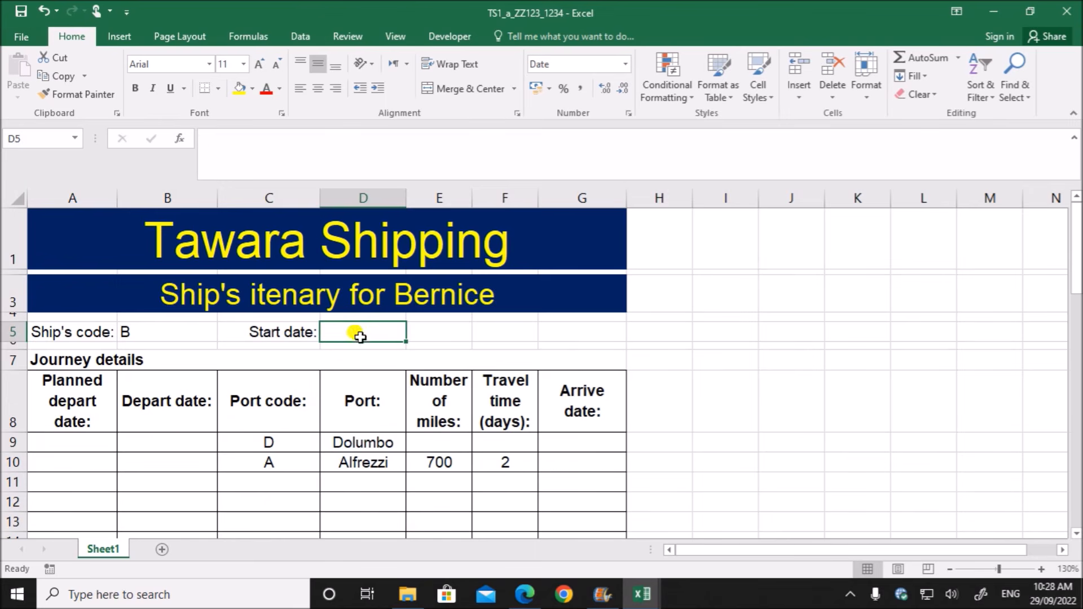
left_click(294, 444)
key("Delete")
left_click(292, 462)
key("Delete")
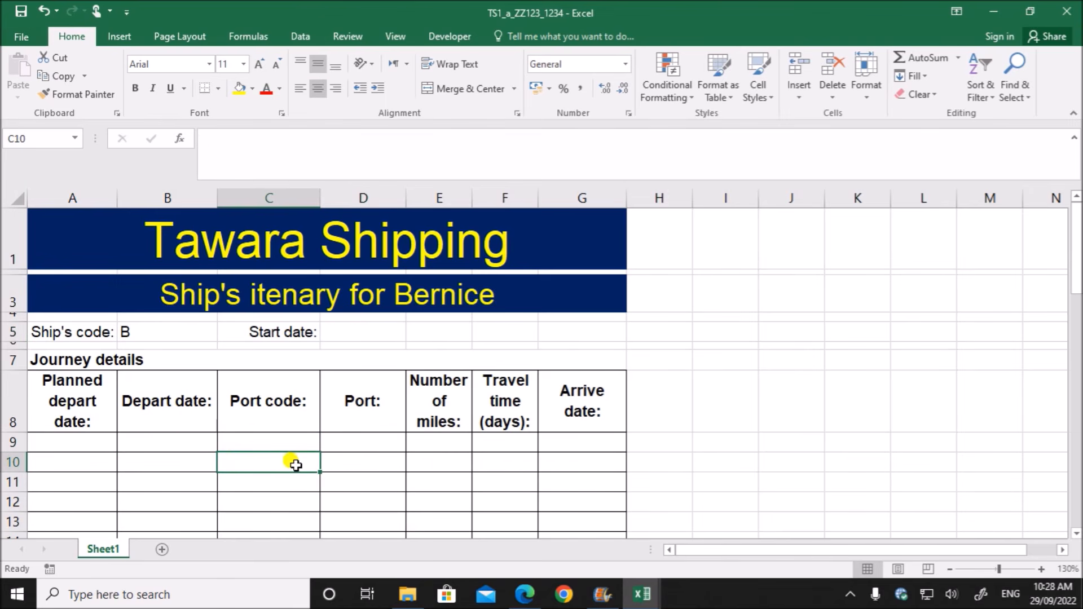
left_click(128, 330)
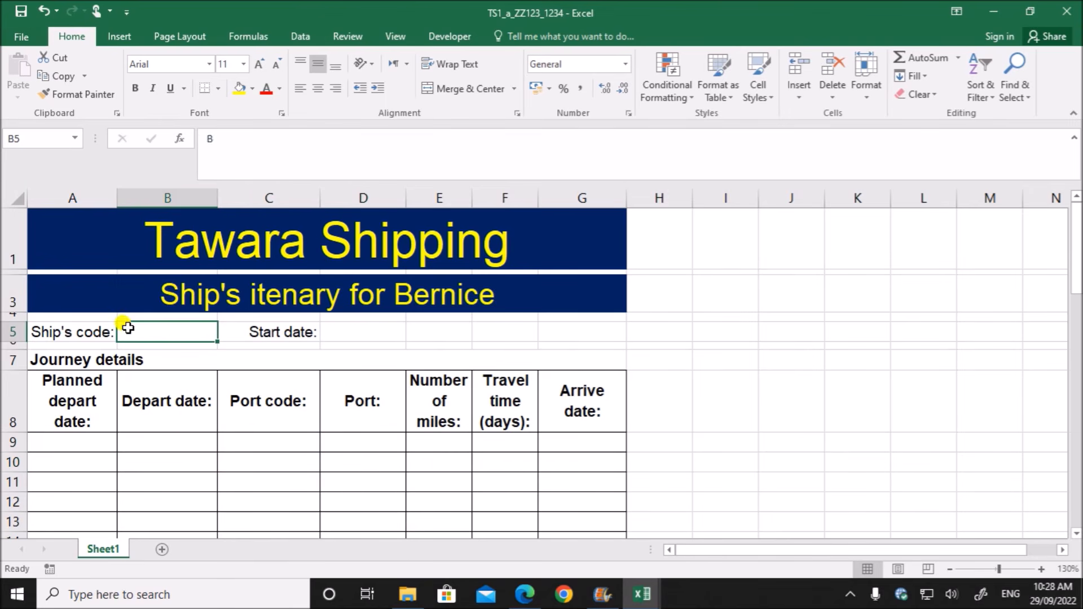
key("Delete")
left_click(827, 388)
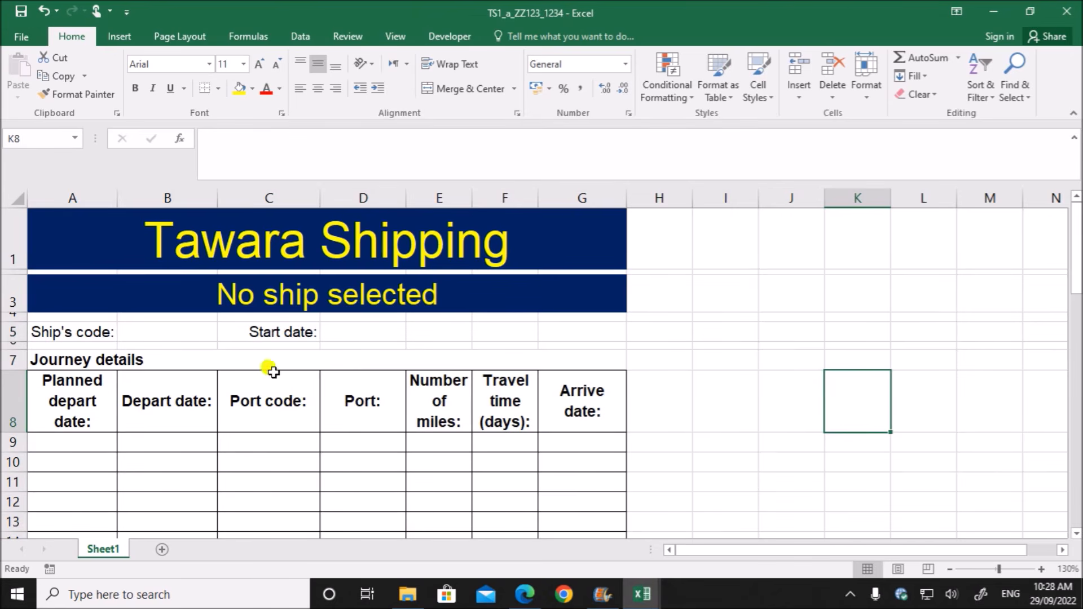
- Check the ship code for task 13 in the question paper and enter H as the ship's code in B5 of the TS1_a_ZZ123_1234 workbook
left_click(524, 594)
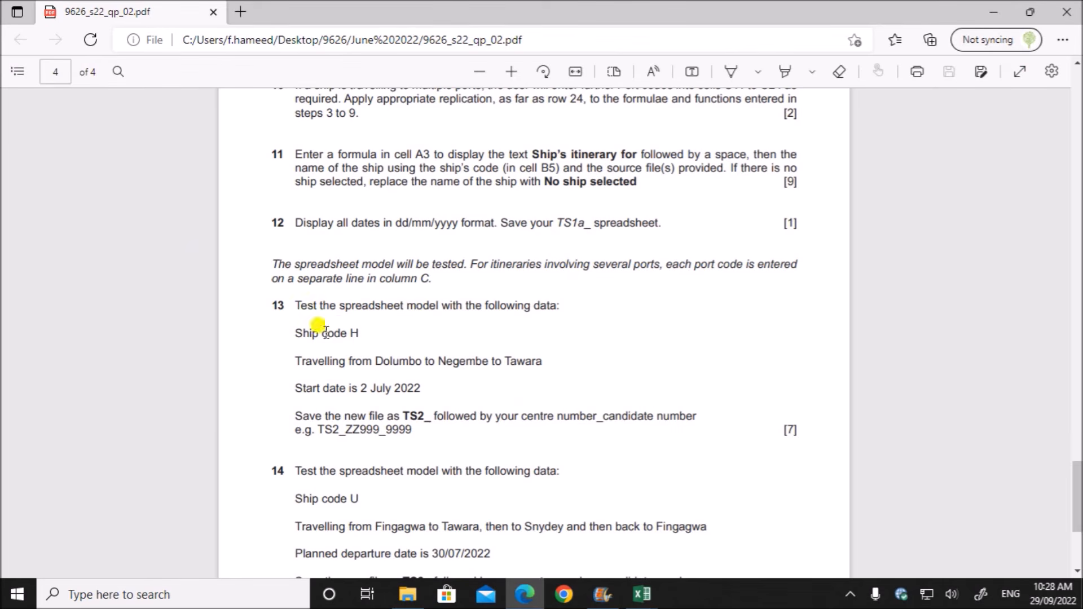
left_click_drag(352, 333, 365, 333)
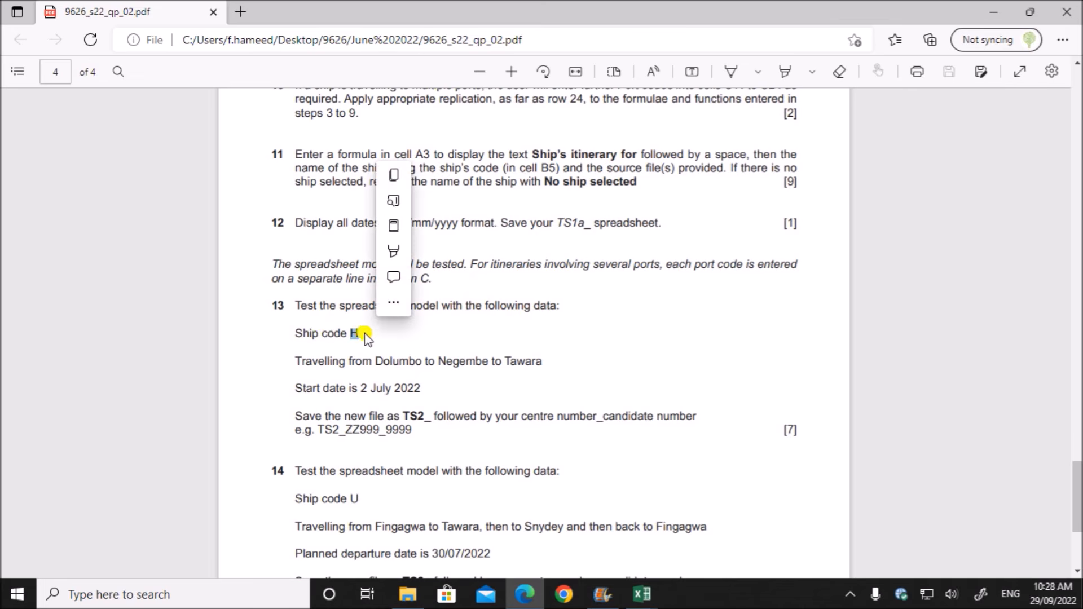
mouse_move(643, 594)
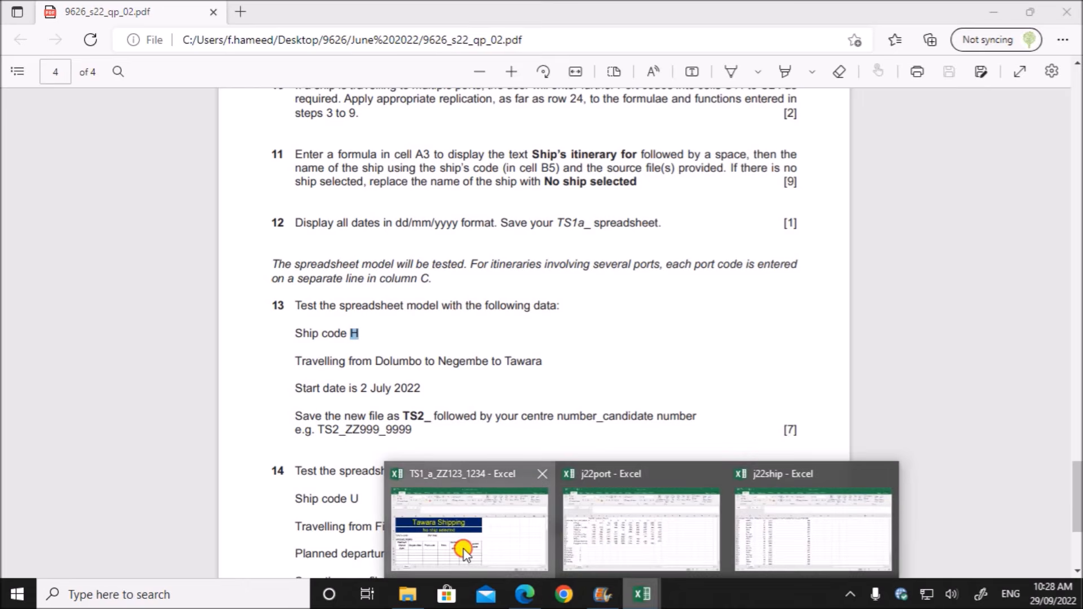
left_click(449, 533)
left_click(171, 333)
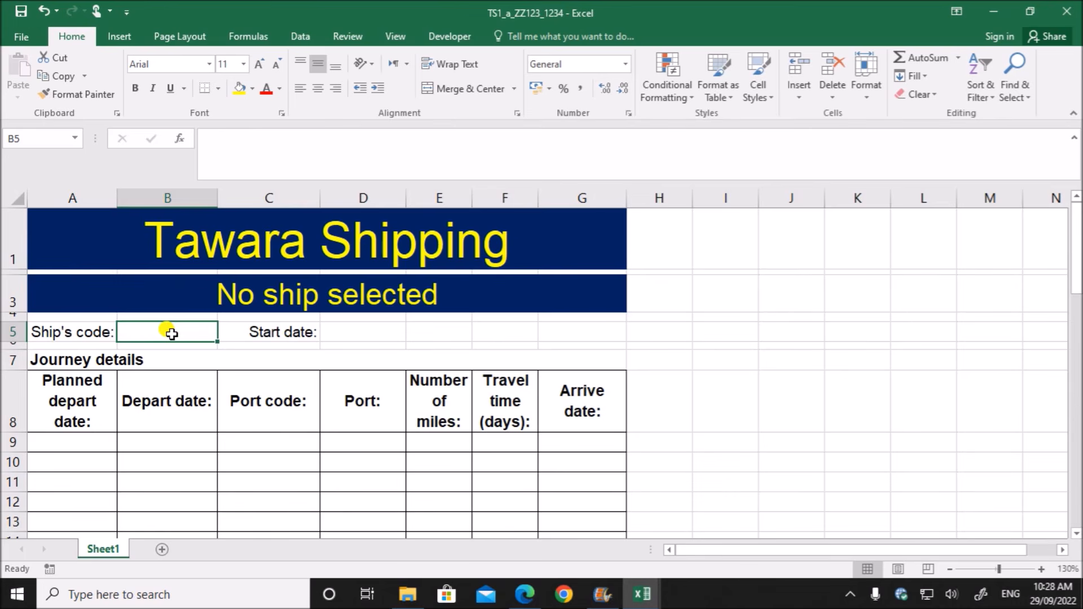
type("H")
left_click(197, 461)
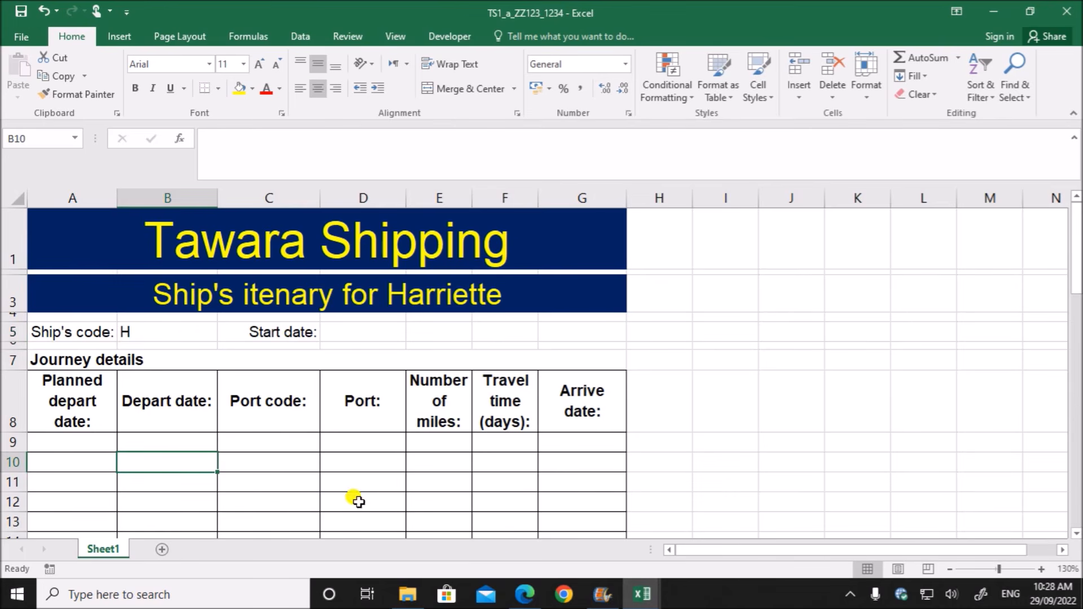
- Read the task 13 route in the question paper, then look up the Dolumbo, Negembe and Tawara codes in j22port, fitting the port name column
left_click(524, 594)
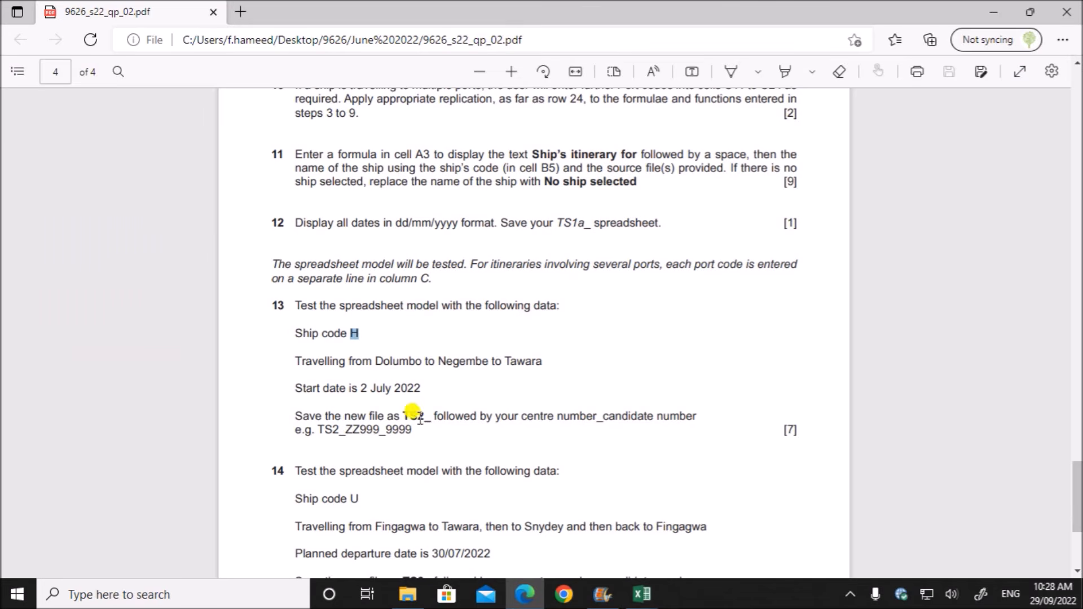
left_click_drag(372, 361, 545, 361)
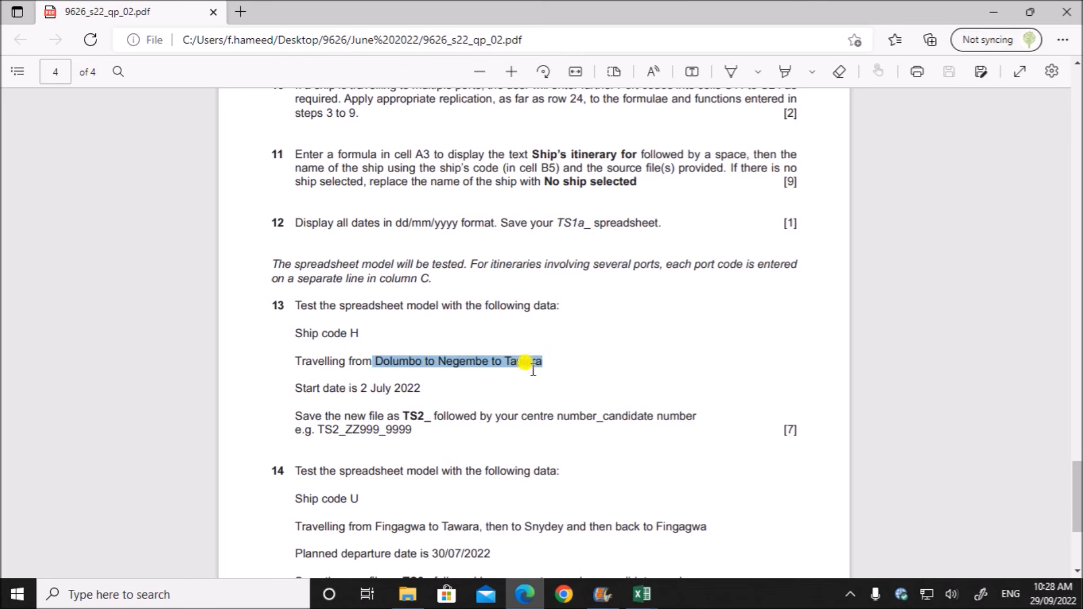
left_click(641, 594)
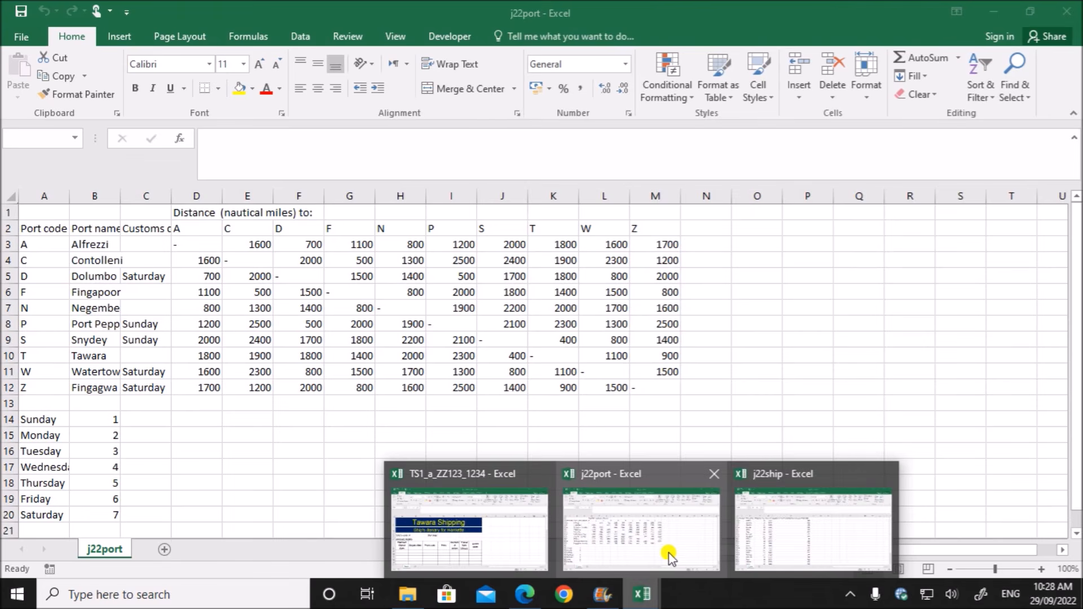
left_click(668, 553)
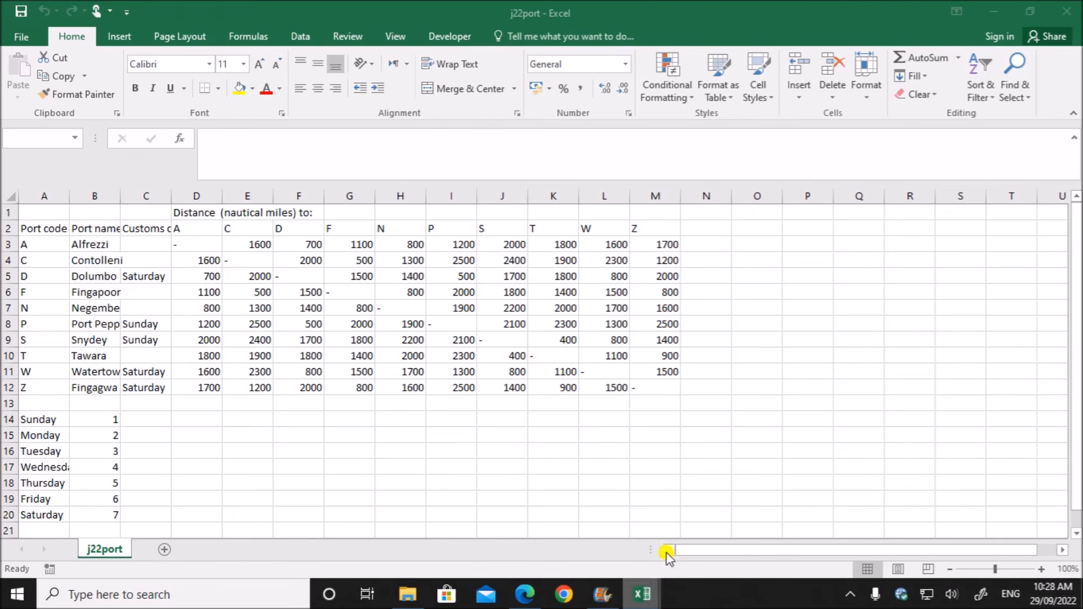
double_click(120, 195)
left_click(52, 271)
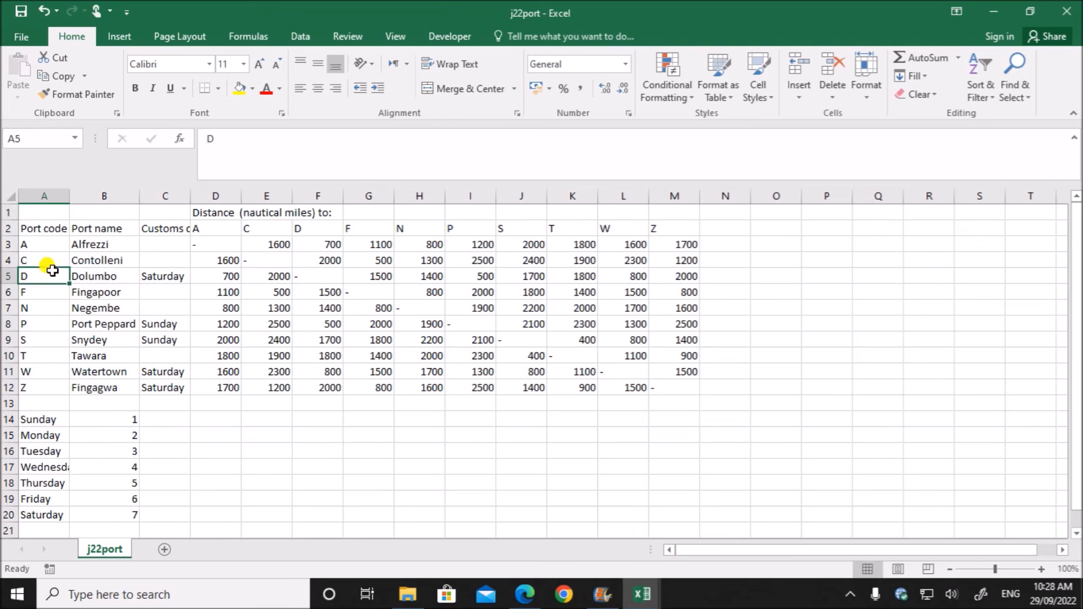
left_click(49, 309)
left_click(38, 354)
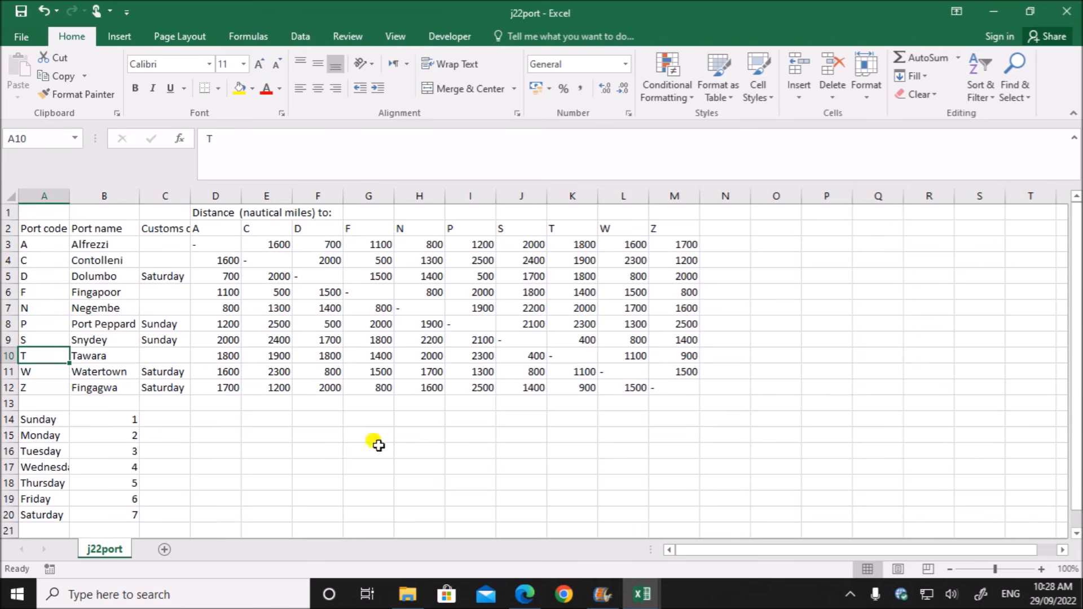
- Switch to the TS1_a_ZZ123_1234 workbook and enter port codes D, N and T in C9 to C11
mouse_move(641, 598)
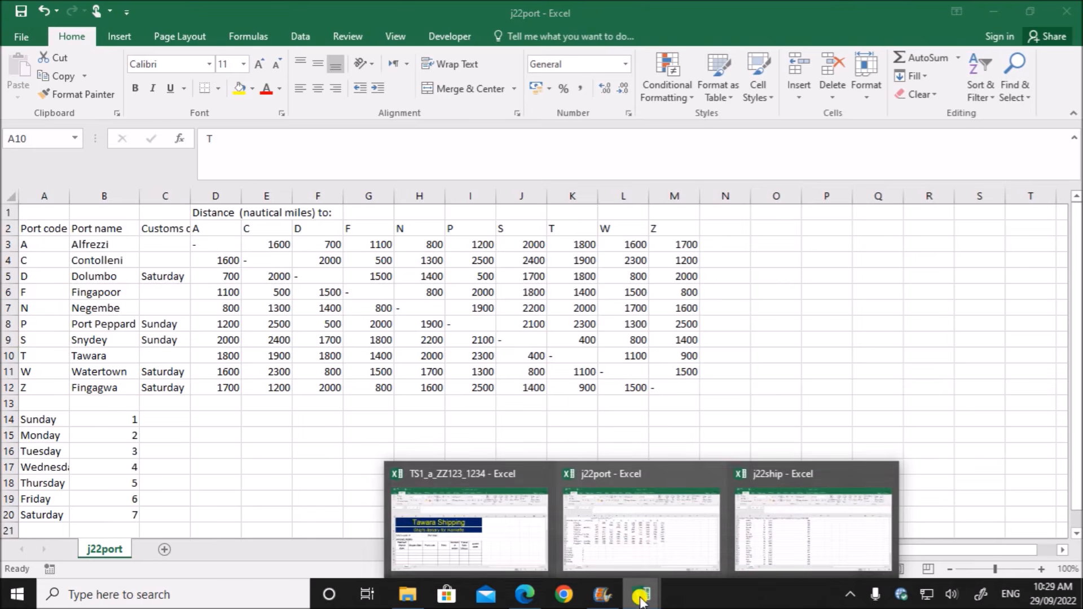
left_click(496, 550)
left_click(258, 444)
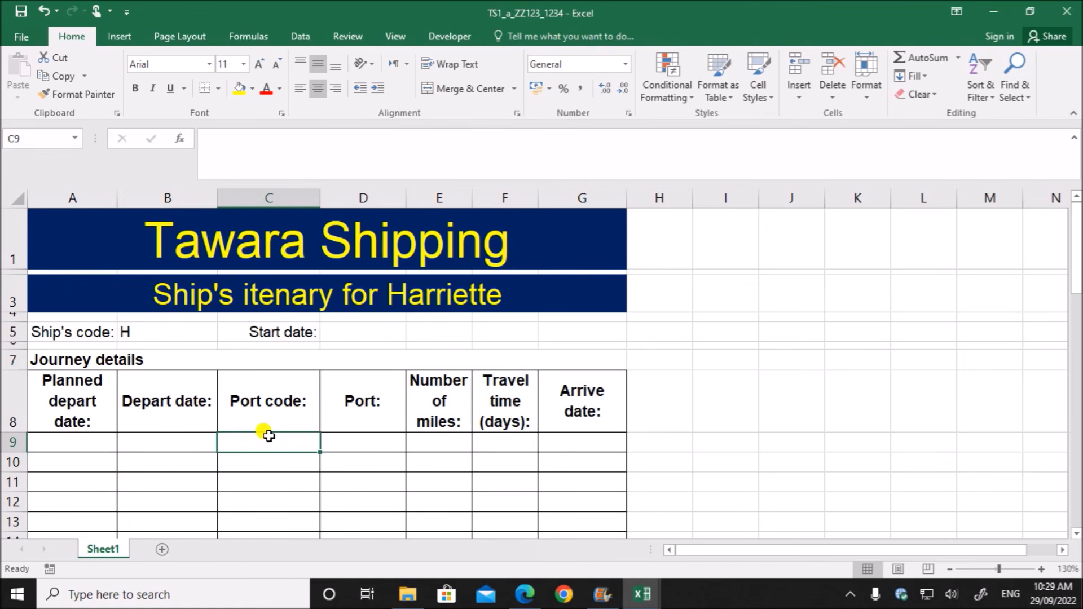
type("D")
key("Return")
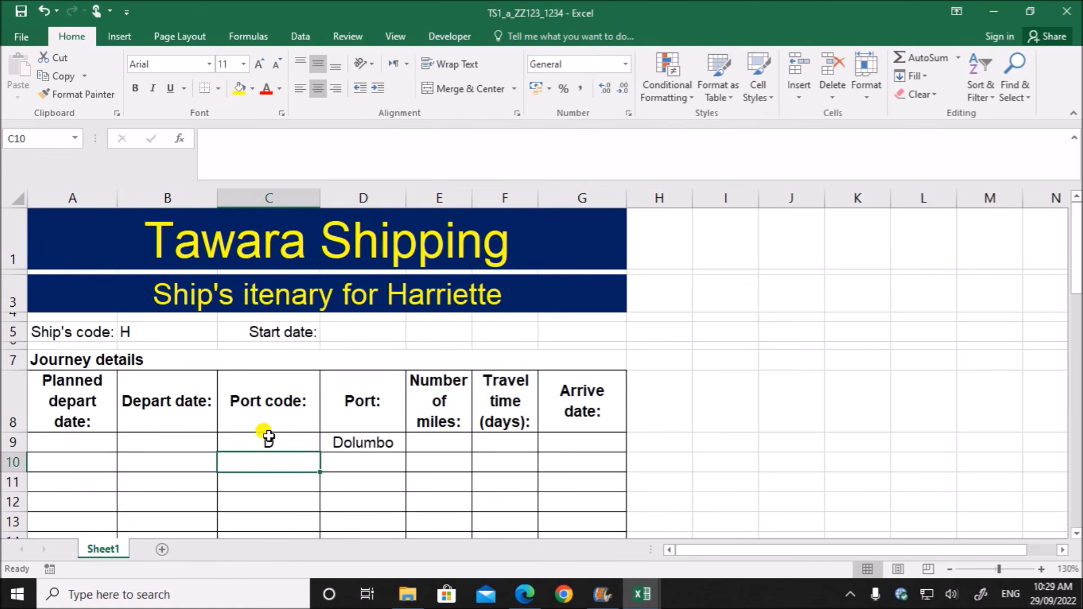
type("N")
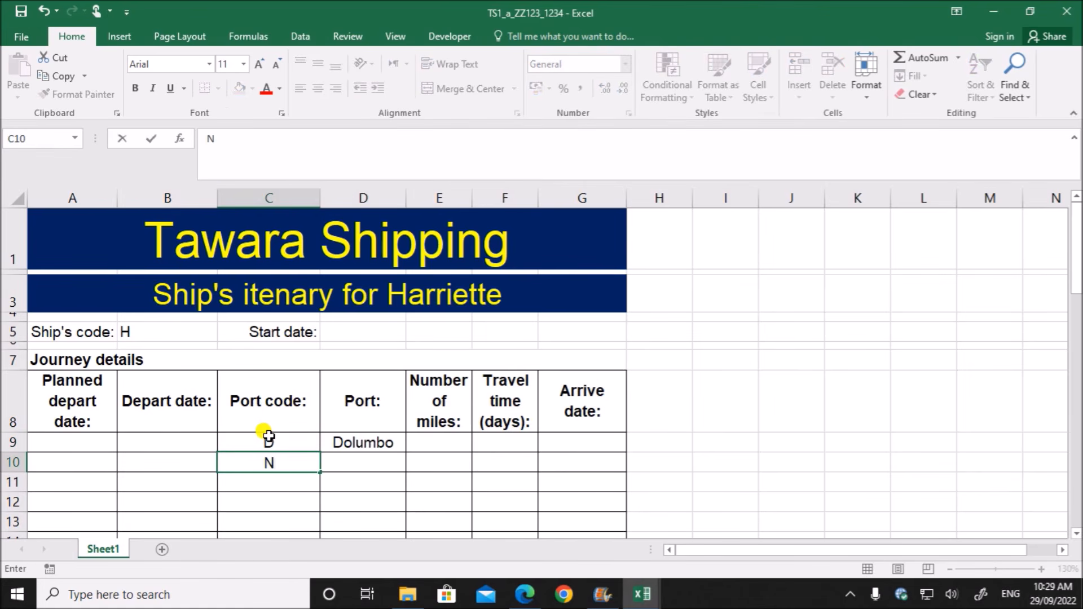
key("Return")
type("T")
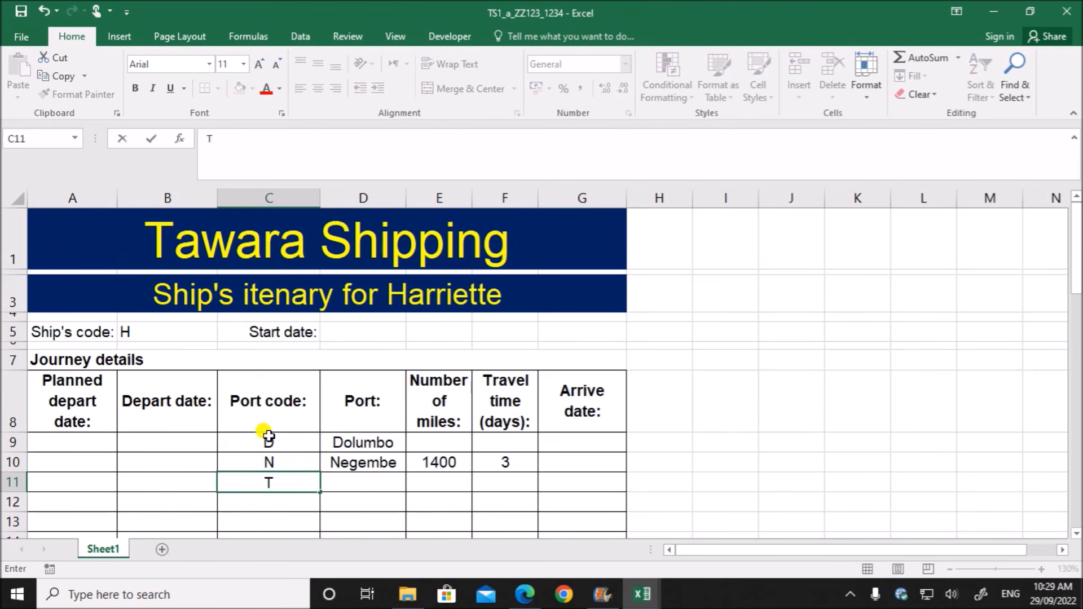
- Check the task 13 start date in the question paper and enter 02/07/2022 in D5 of the TS1_a_ZZ123_1234 workbook
left_click(525, 594)
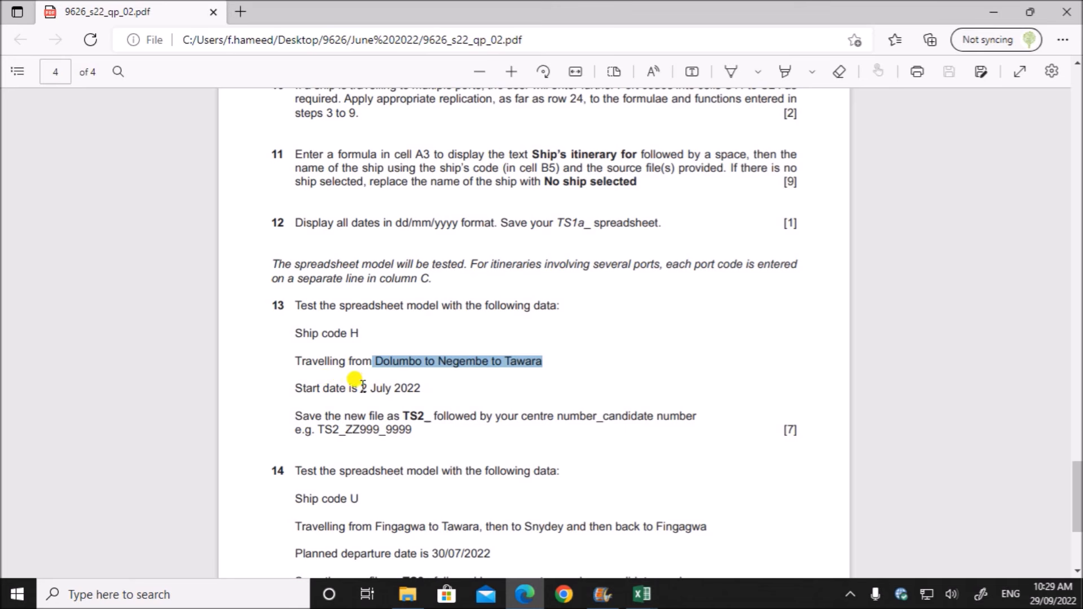
left_click_drag(361, 388, 420, 389)
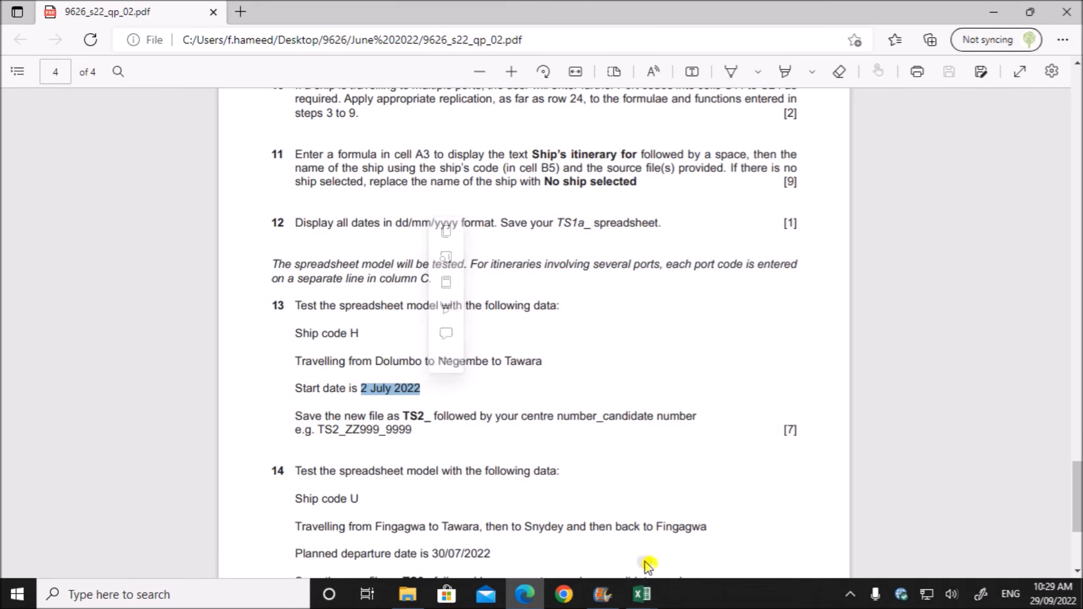
mouse_move(642, 594)
left_click(446, 539)
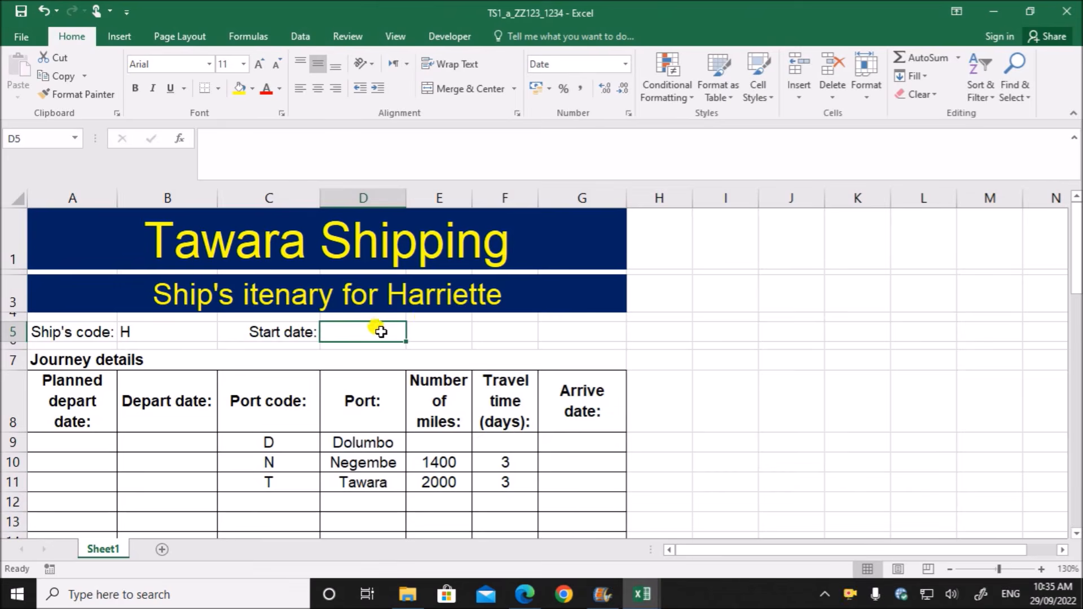
type("02/07/2022")
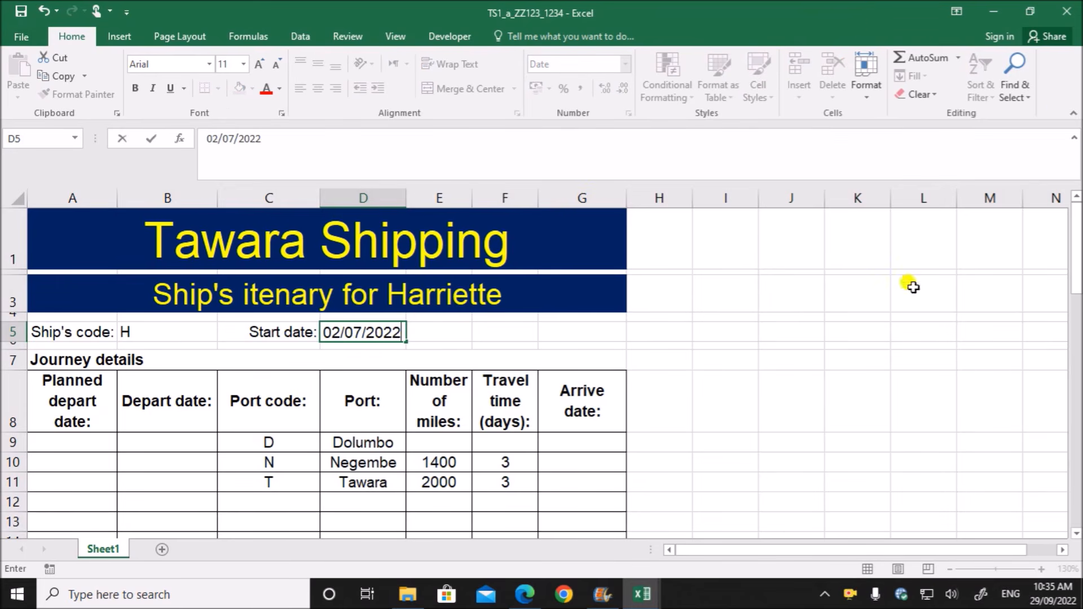
left_click(749, 446)
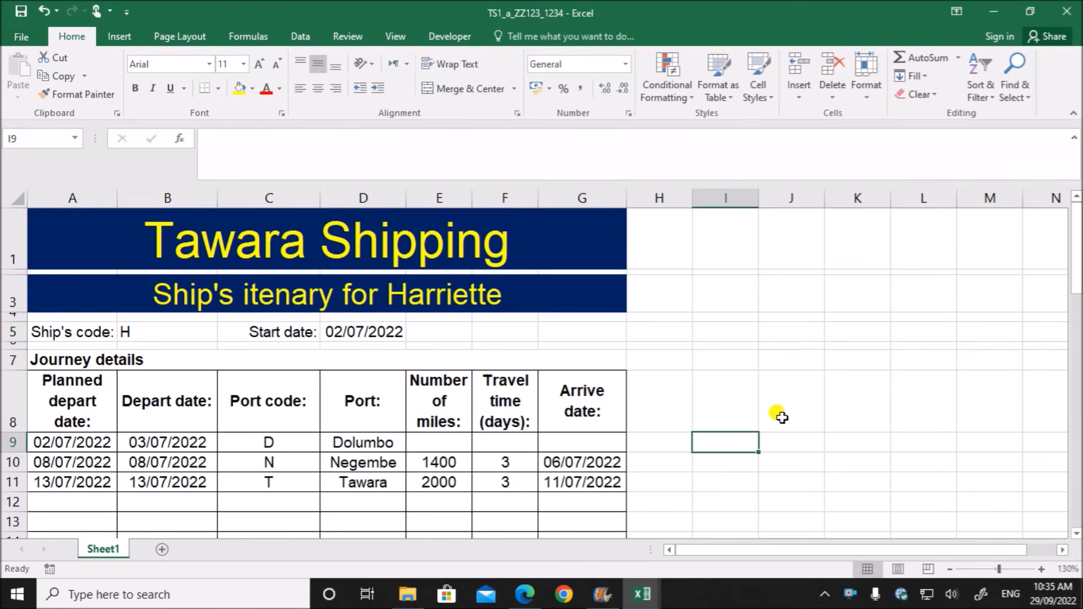
scroll(779, 413, "down", 1)
scroll(231, 404, "up", 1)
- Check the task 13 file naming in the question paper and save the workbook as TS2_ZZ123_1234 in the June 2022 P2 folder
left_click(524, 594)
left_click_drag(344, 416, 554, 418)
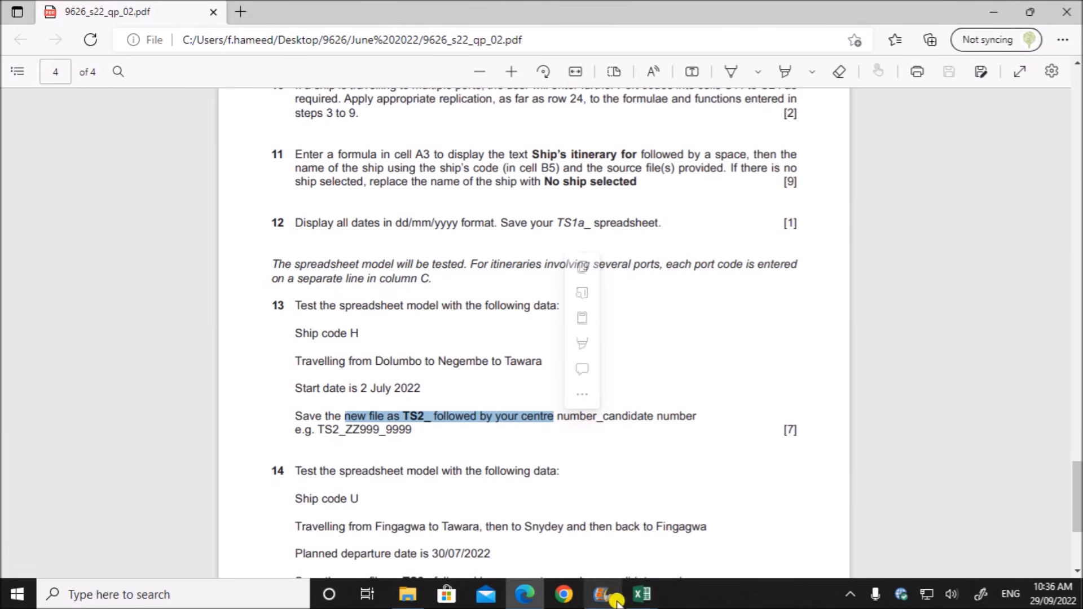
left_click(640, 594)
left_click(536, 555)
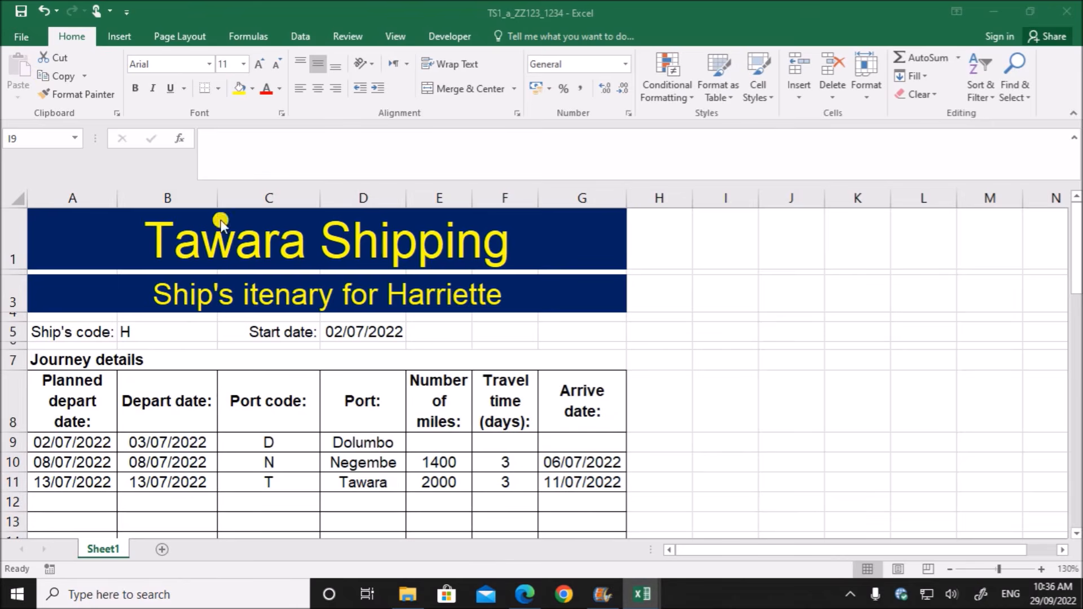
left_click(21, 36)
left_click(50, 196)
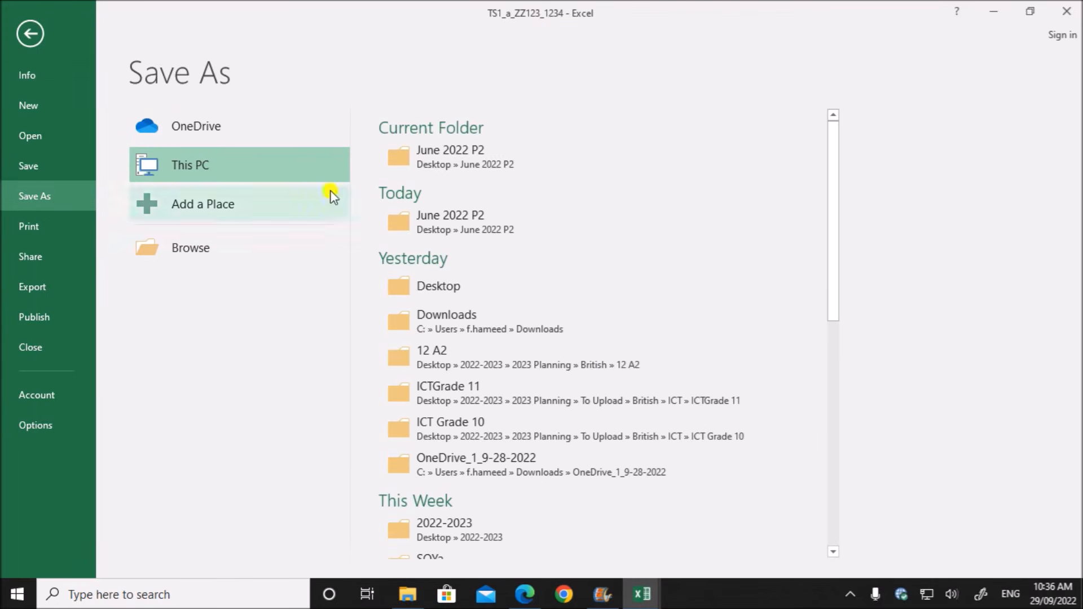
left_click(235, 244)
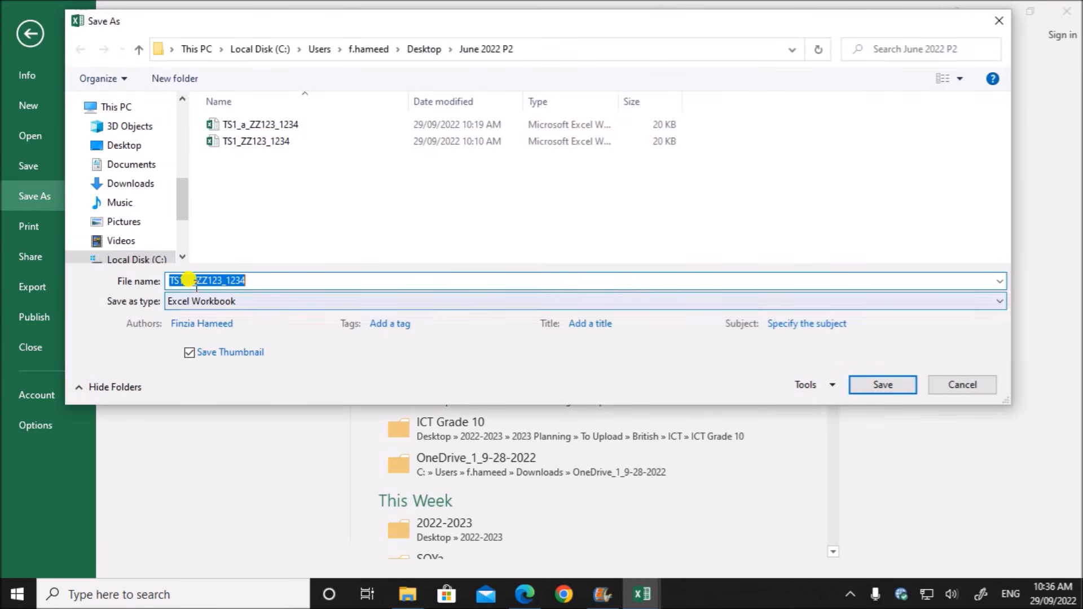
left_click(193, 280)
key("BackSpace")
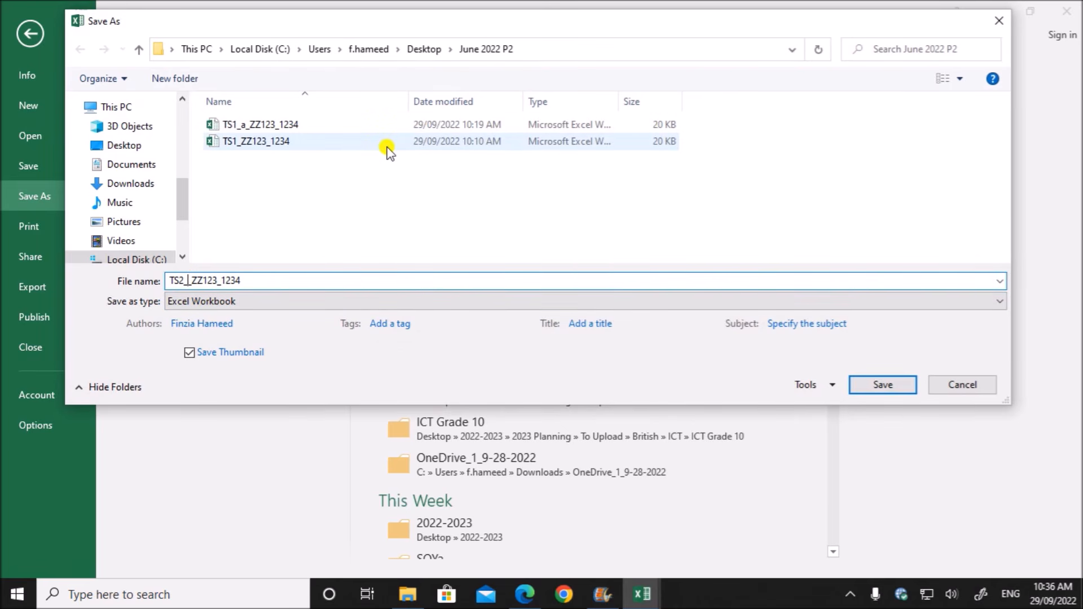
key("BackSpace")
left_click(895, 385)
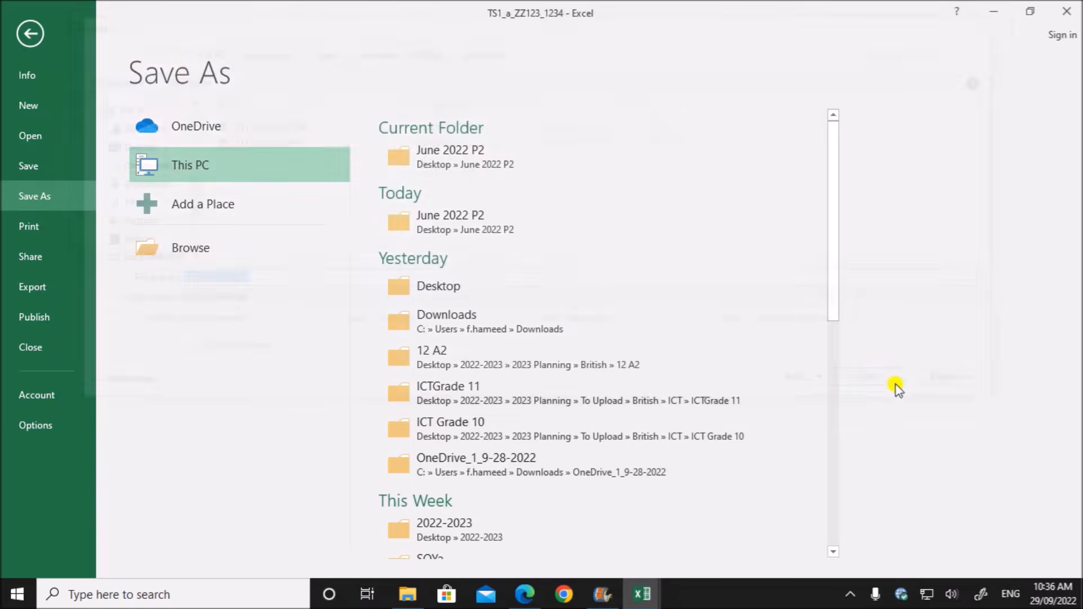
- Switch to the question paper PDF and read task 14's ship code, route and planned departure date
left_click(525, 594)
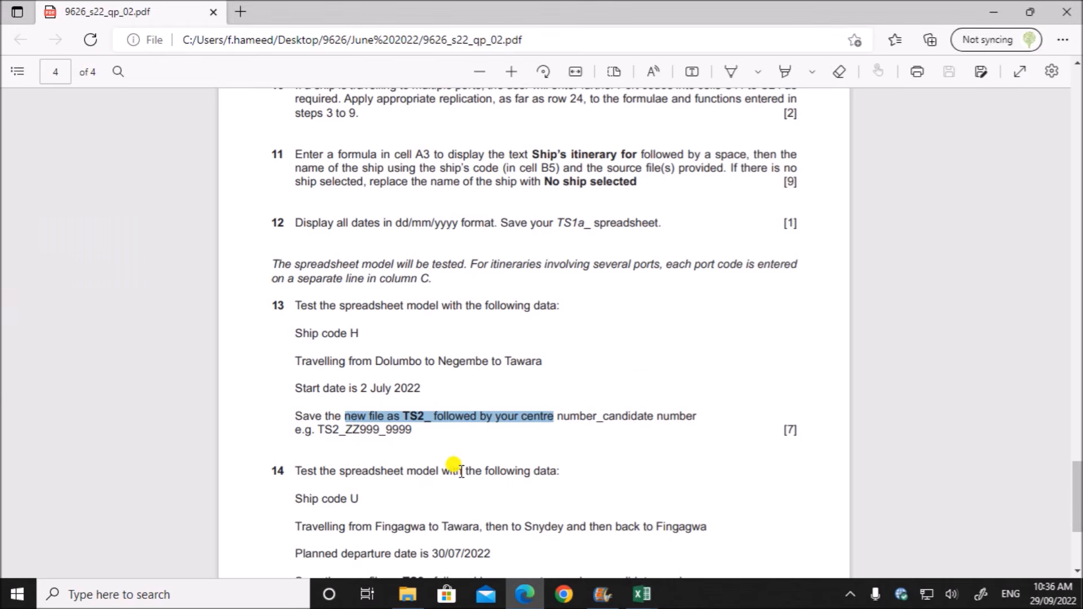
scroll(461, 471, "down", 3)
left_click(427, 316)
left_click_drag(429, 318, 558, 313)
left_click_drag(334, 342, 357, 341)
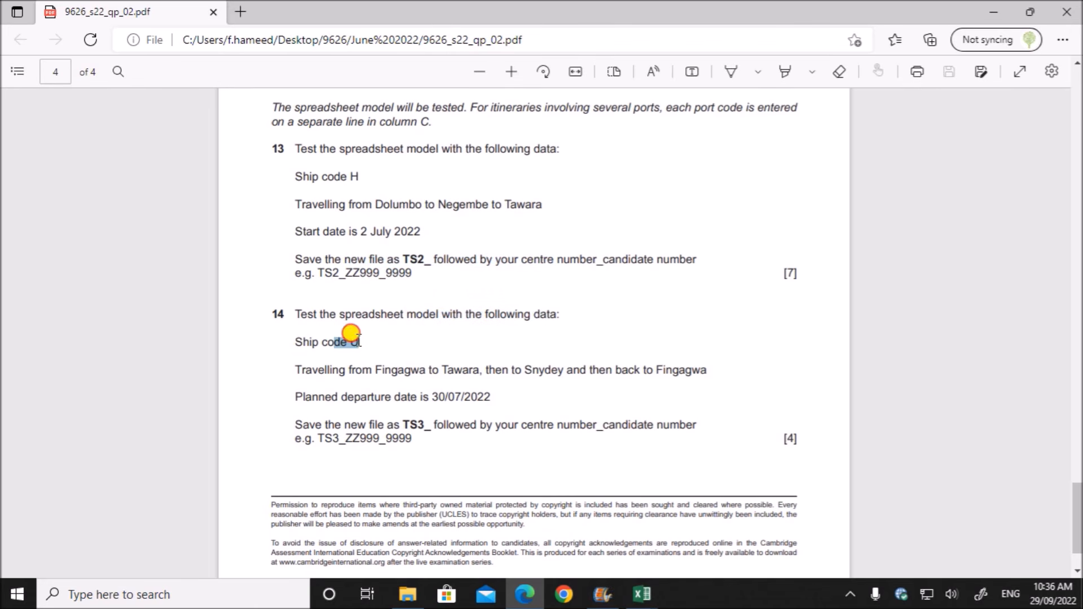
left_click(414, 391)
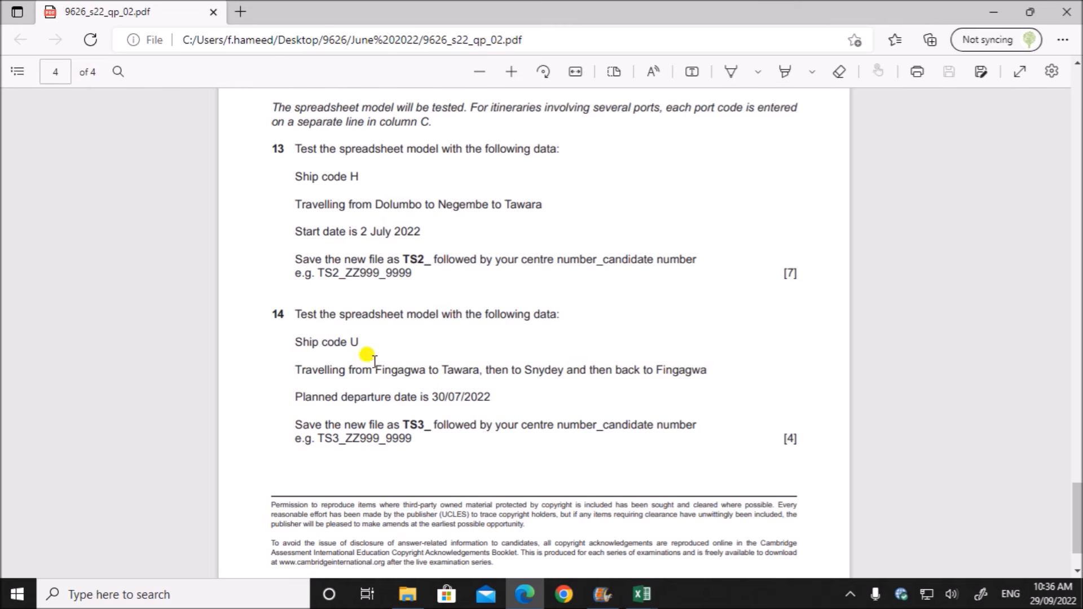
- Switch to the TS2_ZZ123_1234 workbook and clear the ship's code in B5, the start date in D5 and the port codes in C9 to C11
left_click(642, 593)
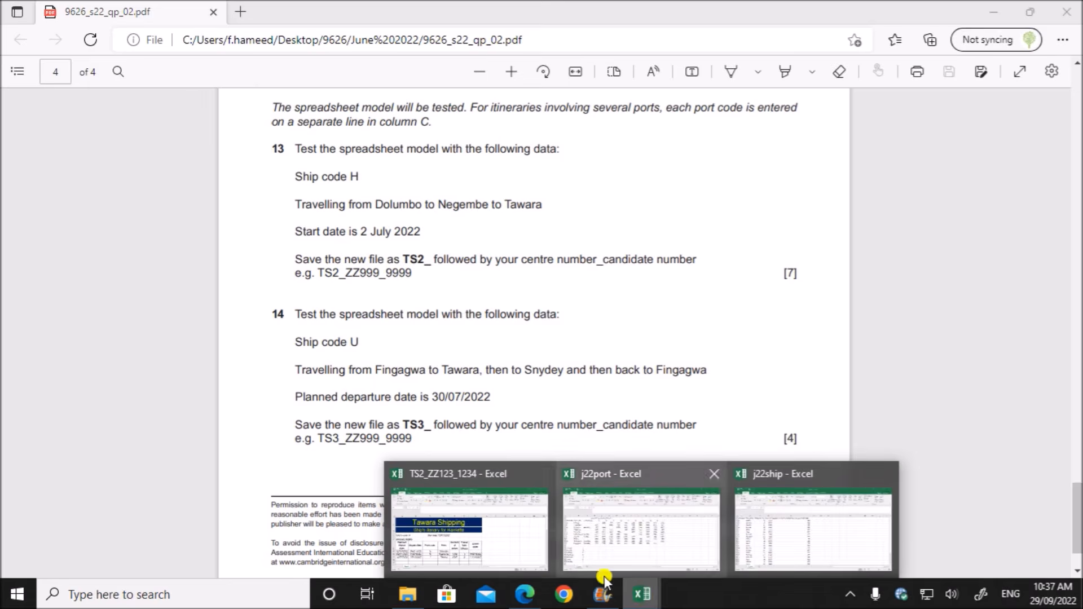
left_click(476, 553)
left_click(201, 334)
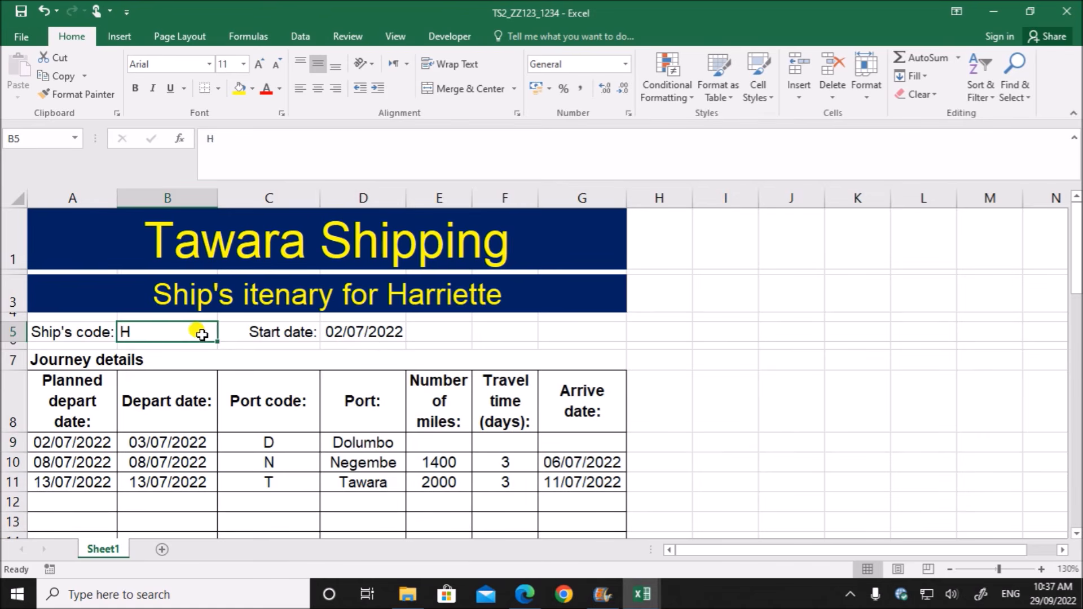
key("Delete")
left_click(338, 333)
key("Delete")
left_click(272, 441)
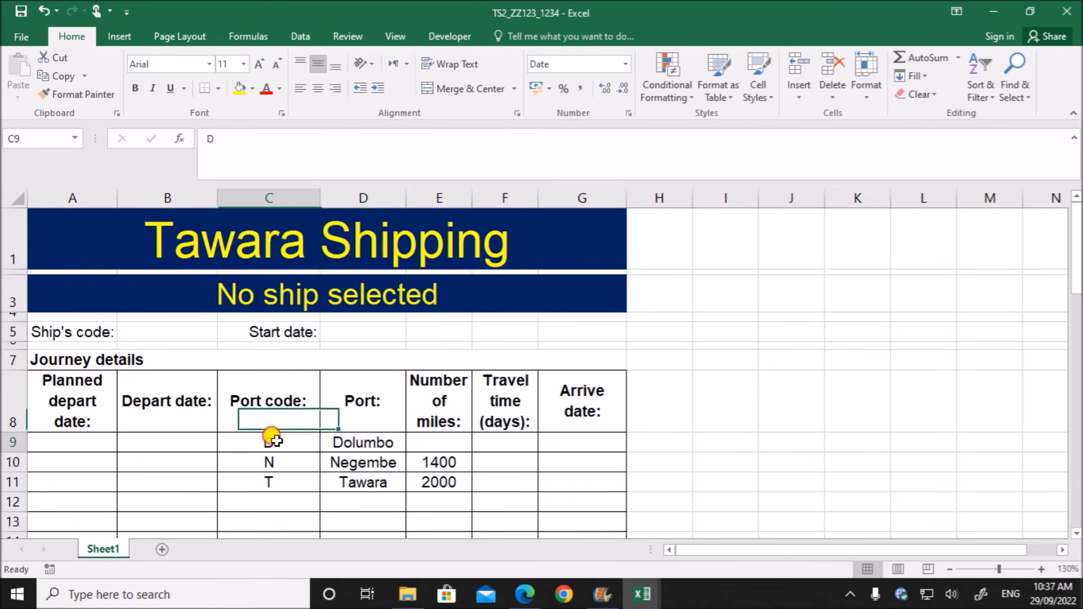
key("Delete")
left_click(277, 459)
key("Delete")
left_click(278, 476)
key("Delete")
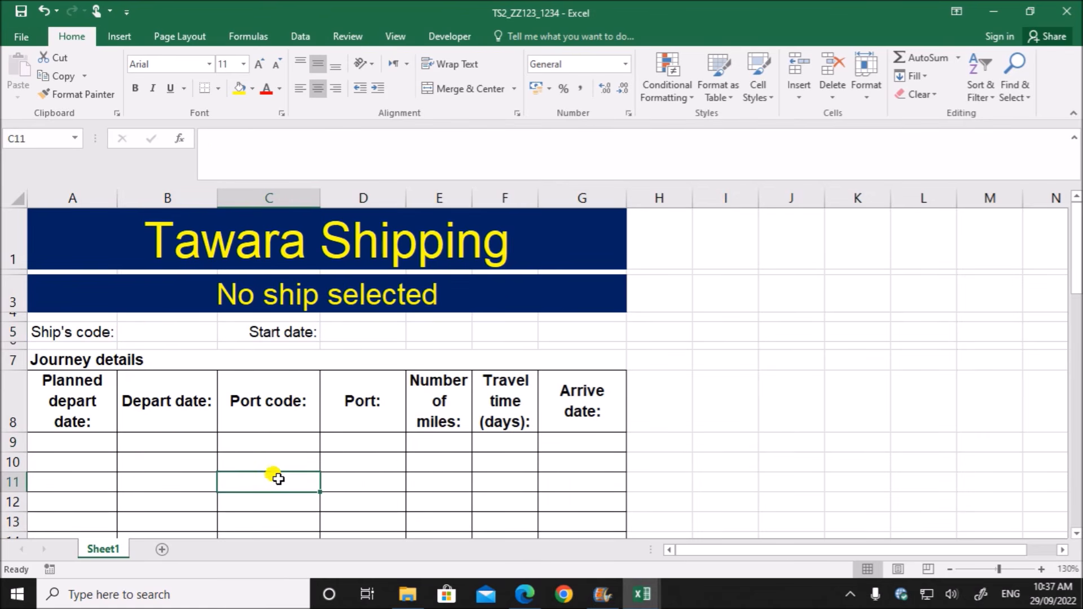
- Enter ship's code U in B5
left_click(200, 330)
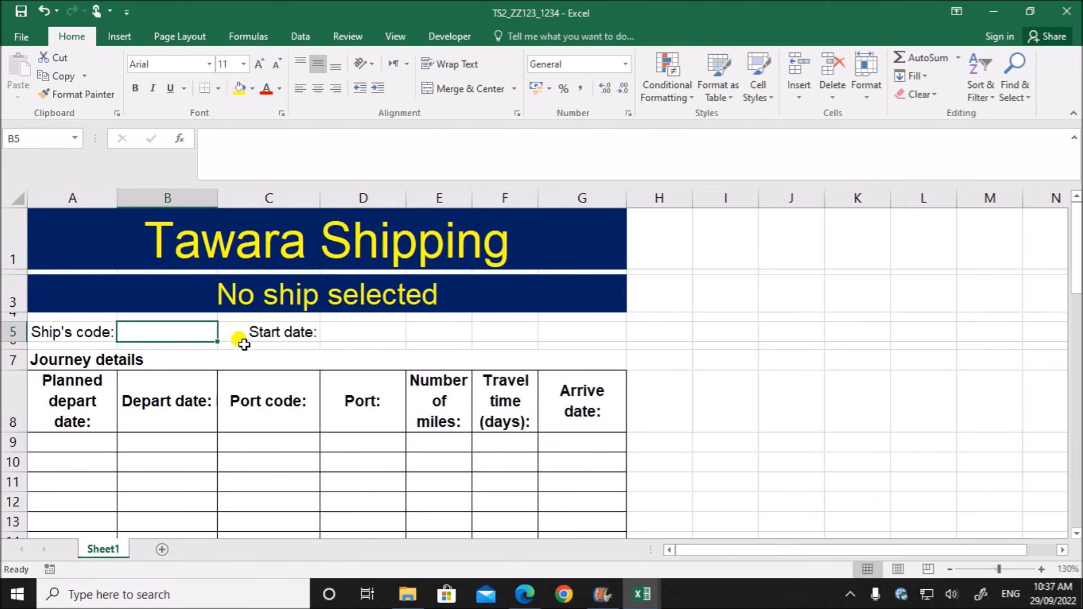
type("U")
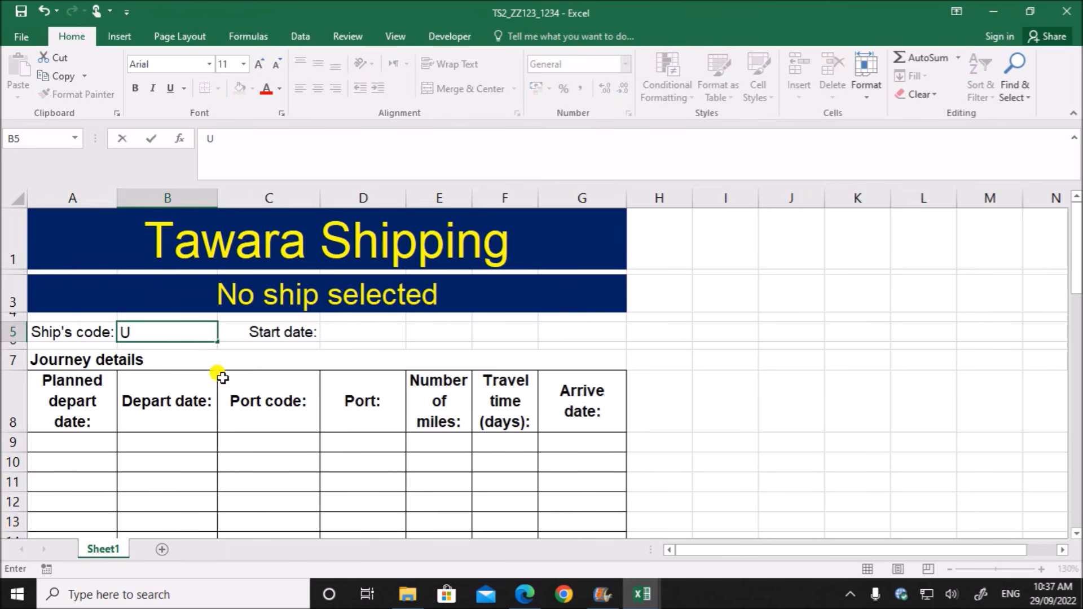
left_click(194, 503)
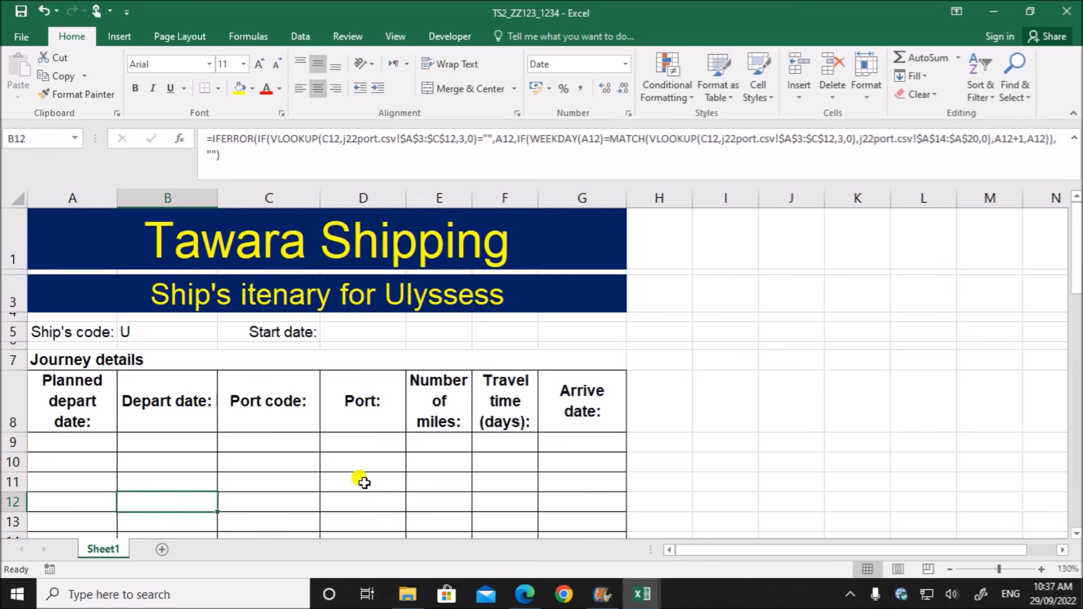
- Check task 14's route in the question paper and look up the port codes for Fingagwa, Tawara and Snydey in the j22port workbook
left_click(527, 597)
left_click_drag(377, 369, 686, 370)
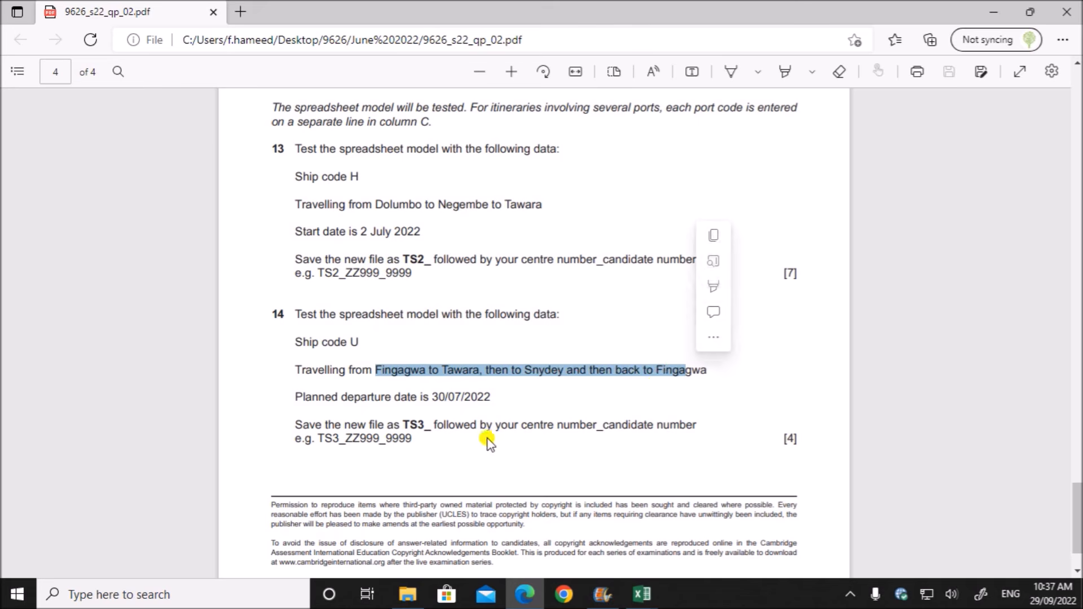
left_click(636, 601)
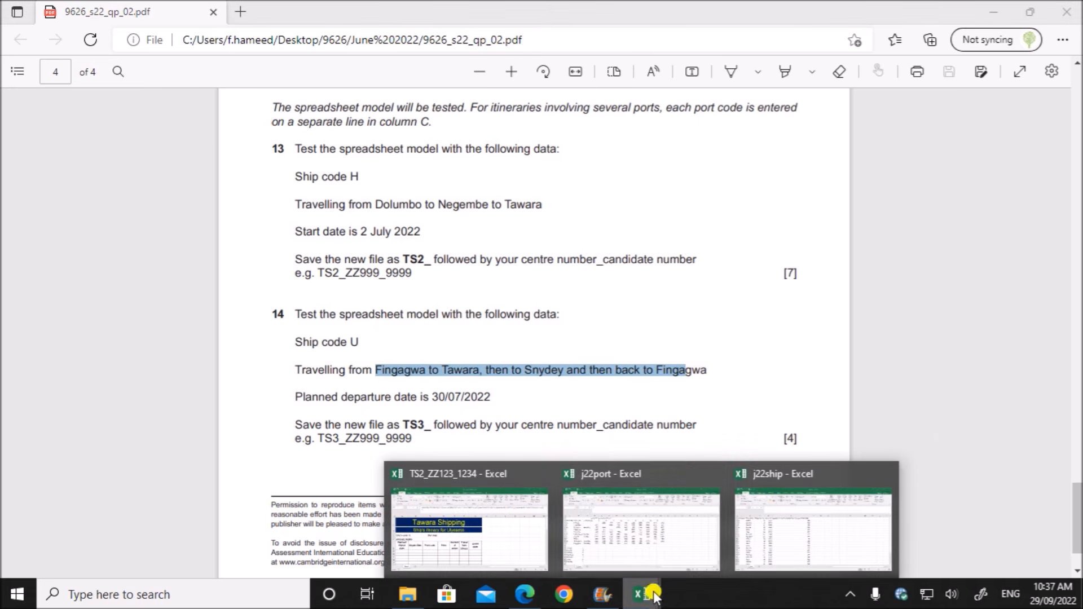
left_click(667, 542)
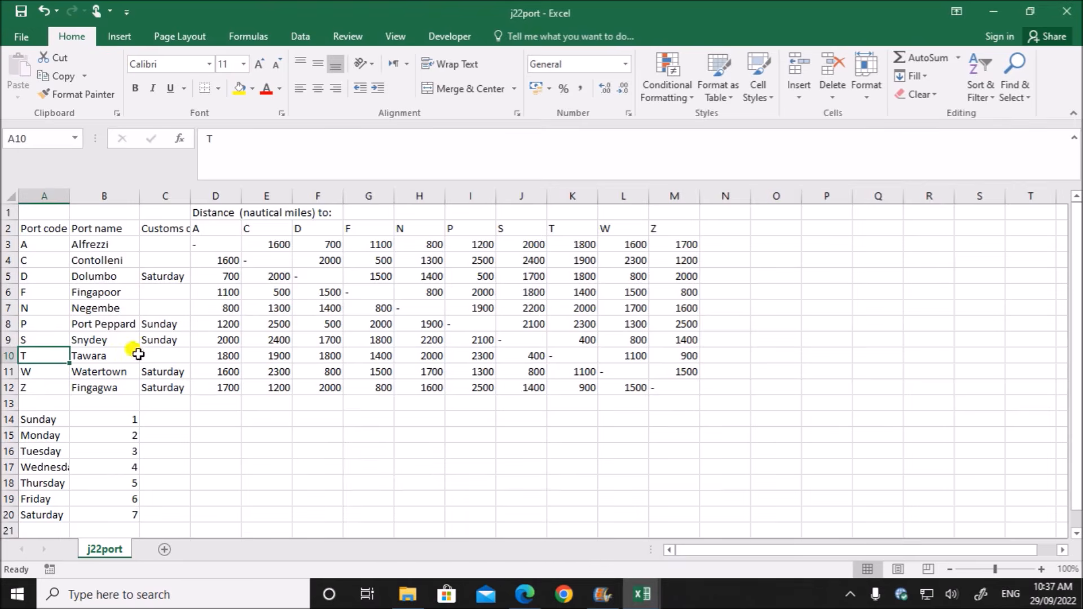
left_click(192, 418)
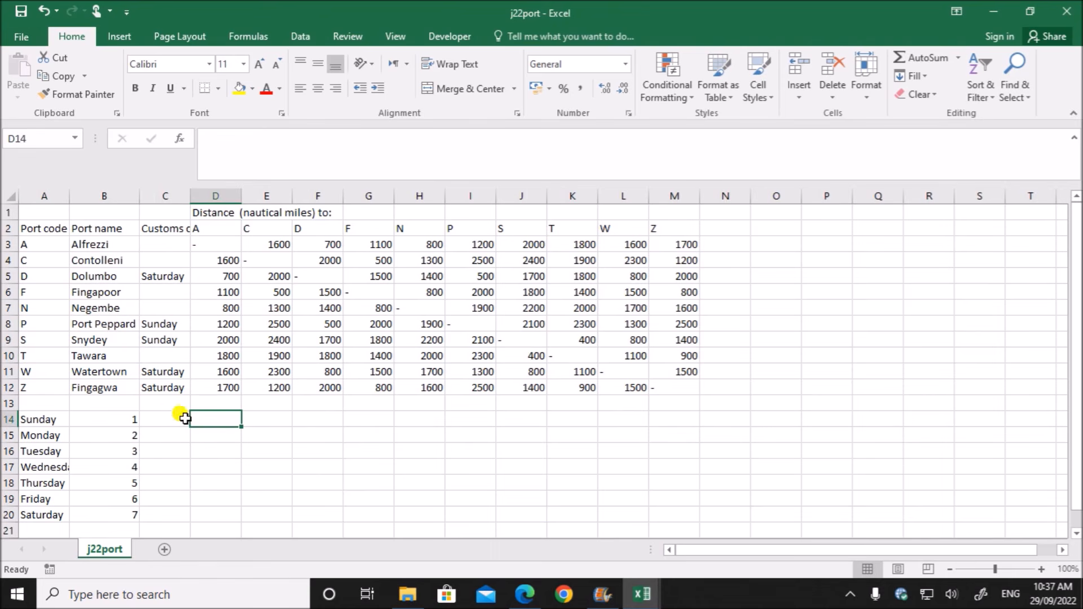
left_click(109, 390)
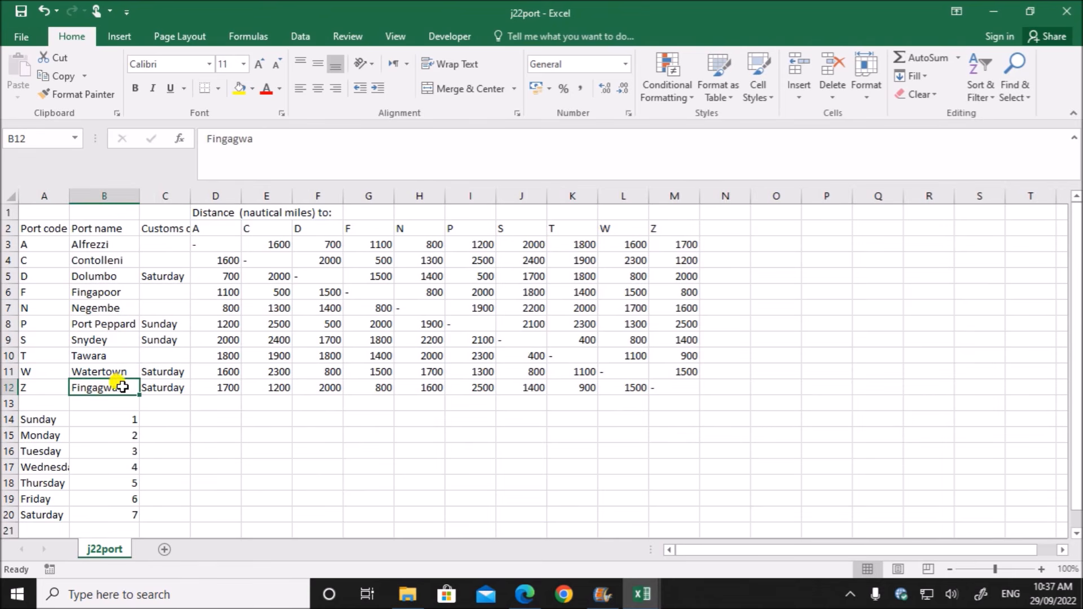
left_click(44, 388)
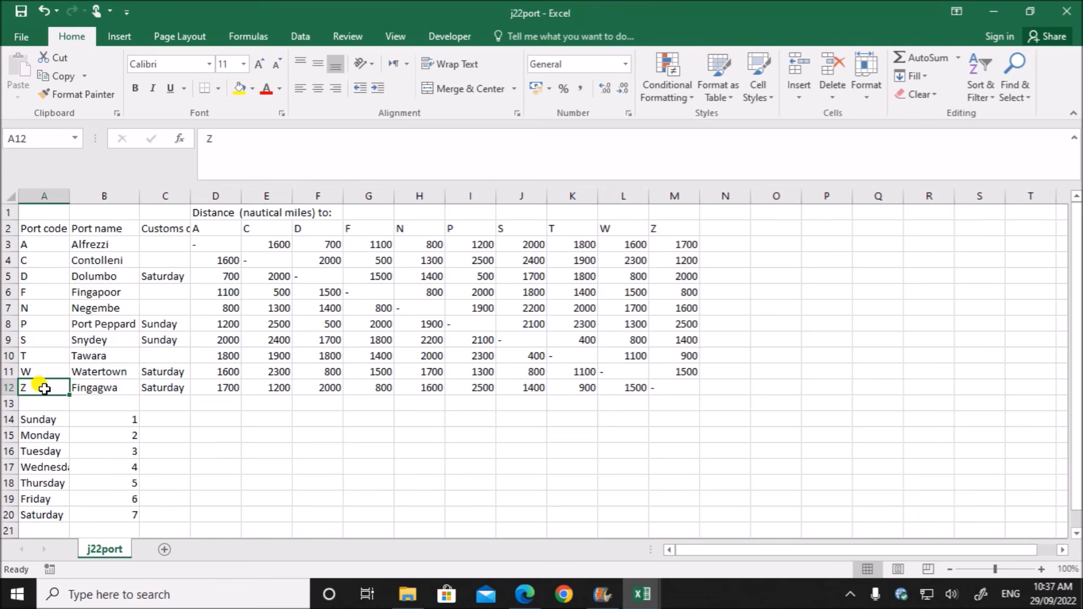
left_click(82, 357)
left_click(58, 354)
left_click(94, 340)
left_click(50, 341)
left_click(44, 385)
- Recheck the route in the question paper and enter port codes Z, T, S and Z in C9 to C12 of the TS2_ZZ123_1234 workbook
left_click(525, 593)
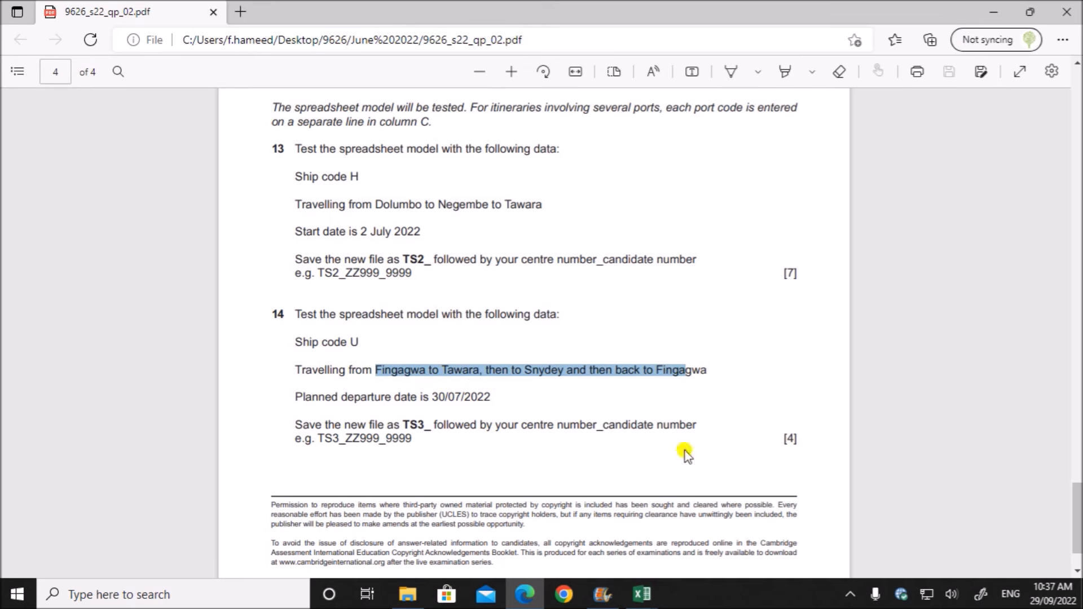
left_click(642, 594)
left_click(468, 530)
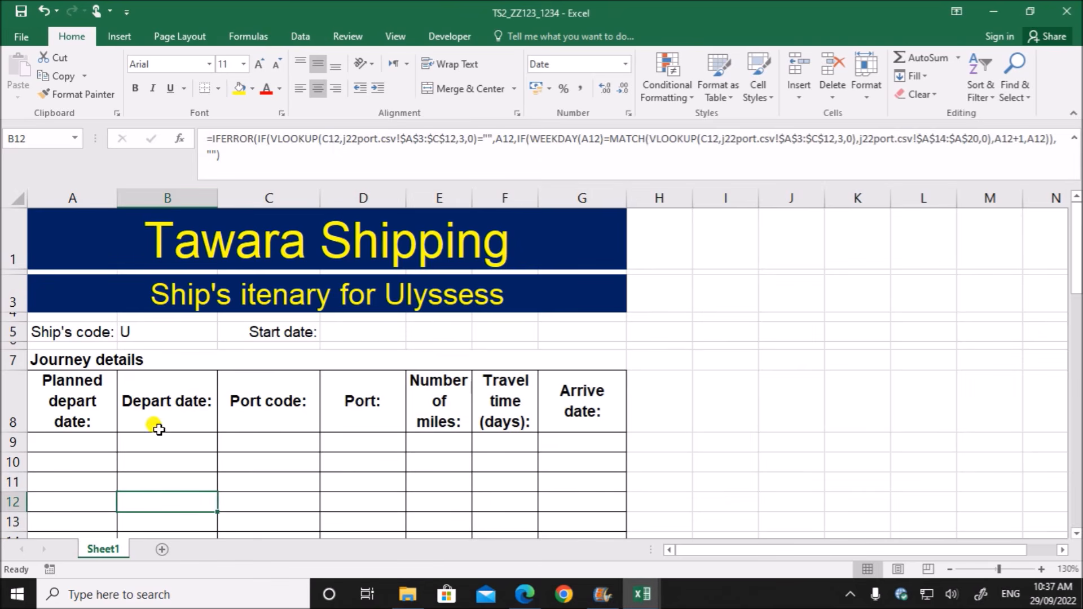
left_click(268, 441)
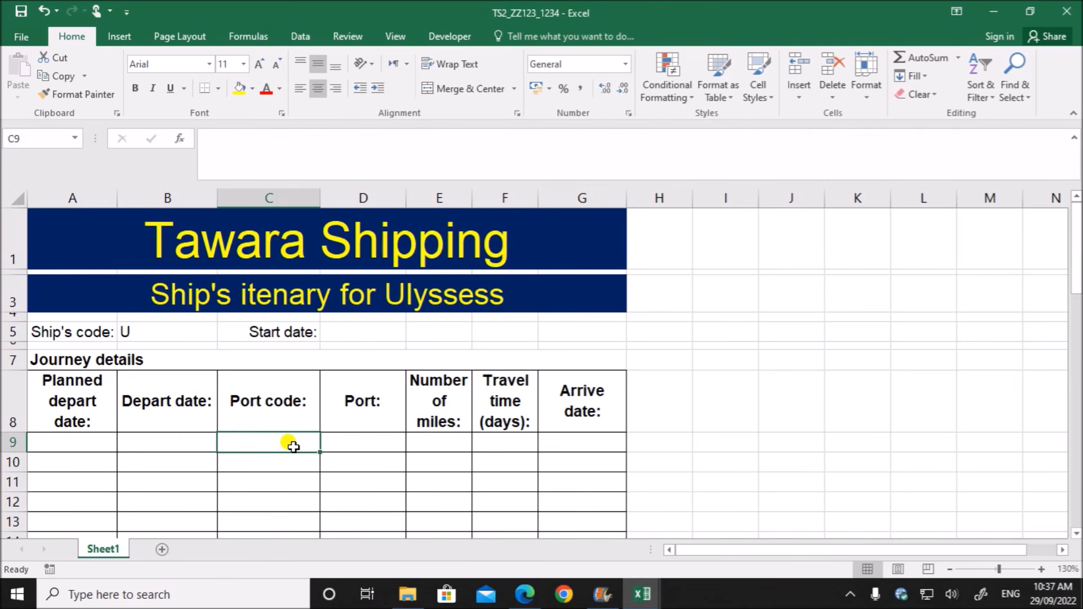
type("Z")
key("Return")
type("T")
key("Return")
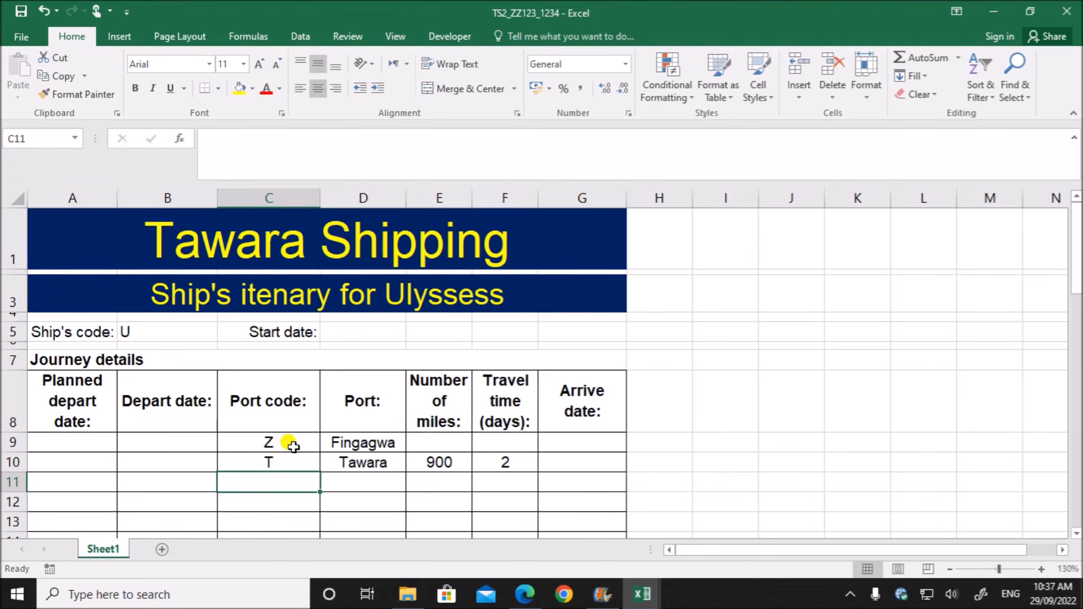
key("Return")
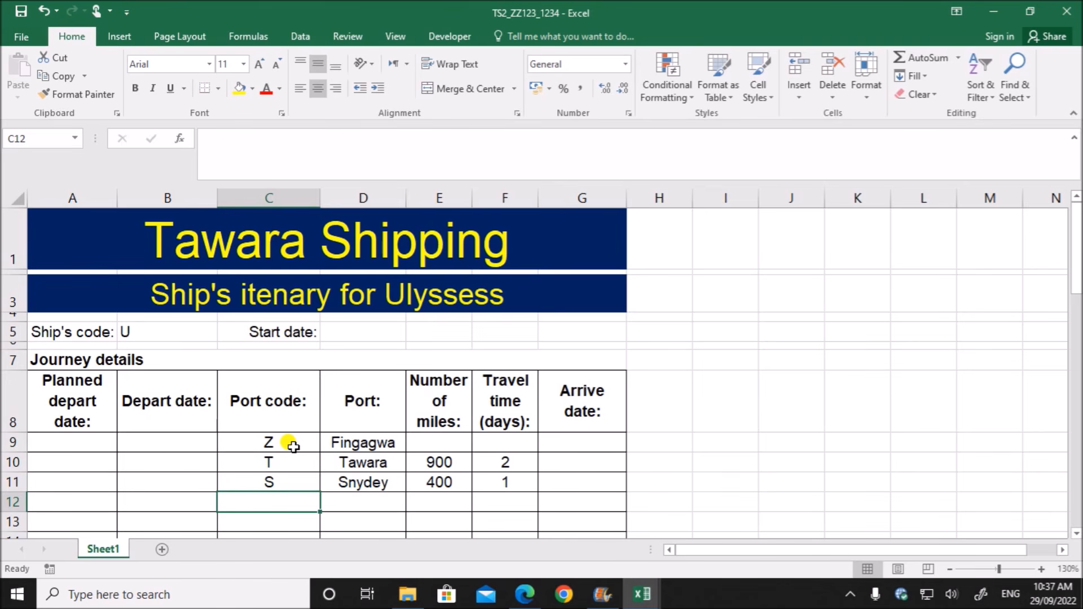
type("Z")
left_click(720, 459)
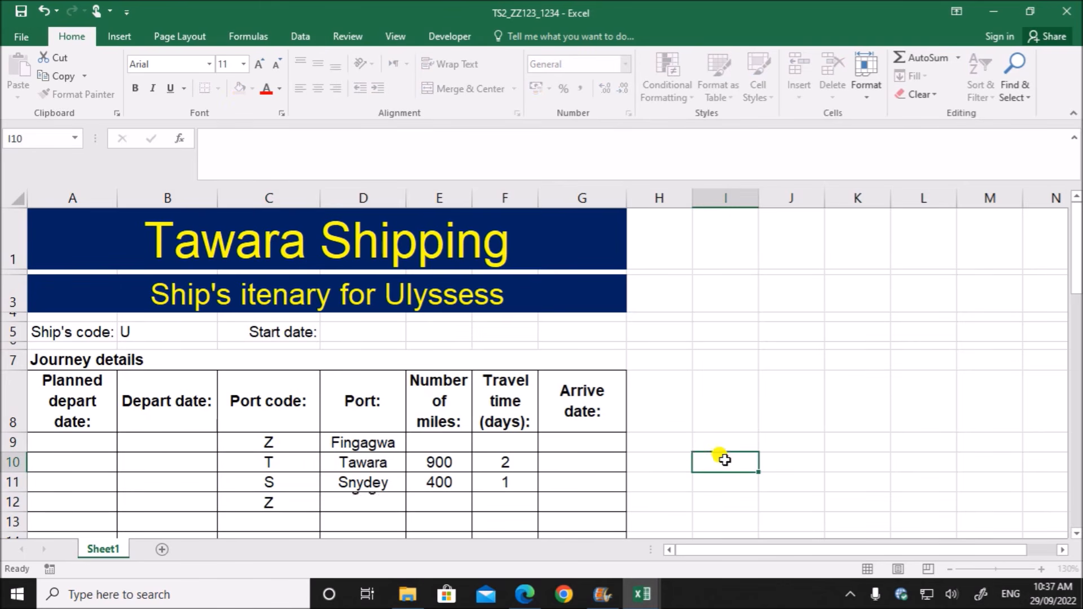
scroll(645, 423, "down", 1)
scroll(646, 423, "up", 1)
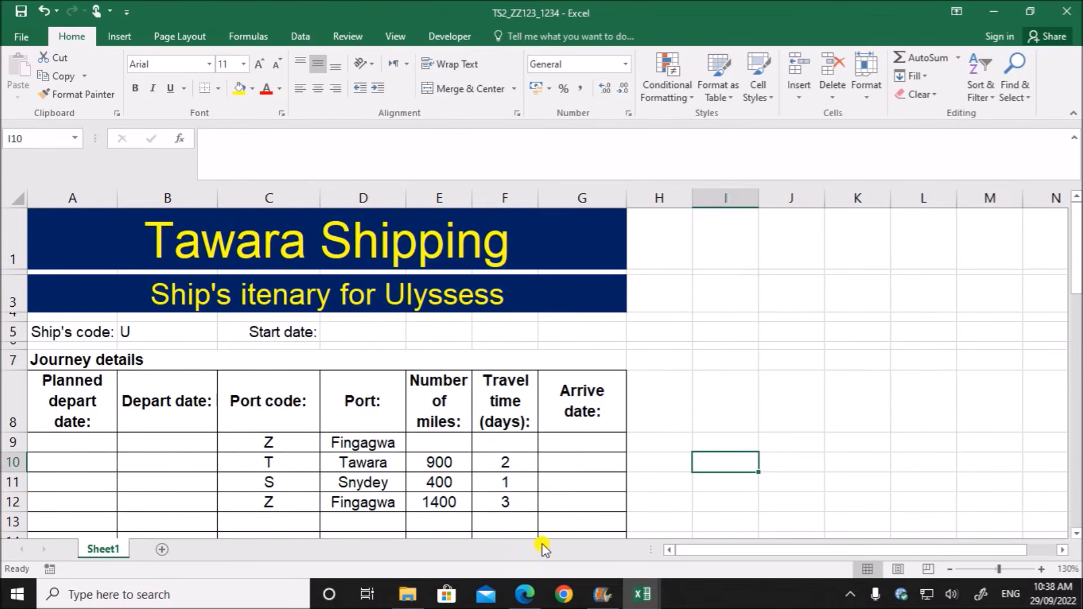
- Check task 14's planned departure date in the question paper and enter 30/07/2022 in D5 of the TS2_ZZ123_1234 workbook
left_click(525, 593)
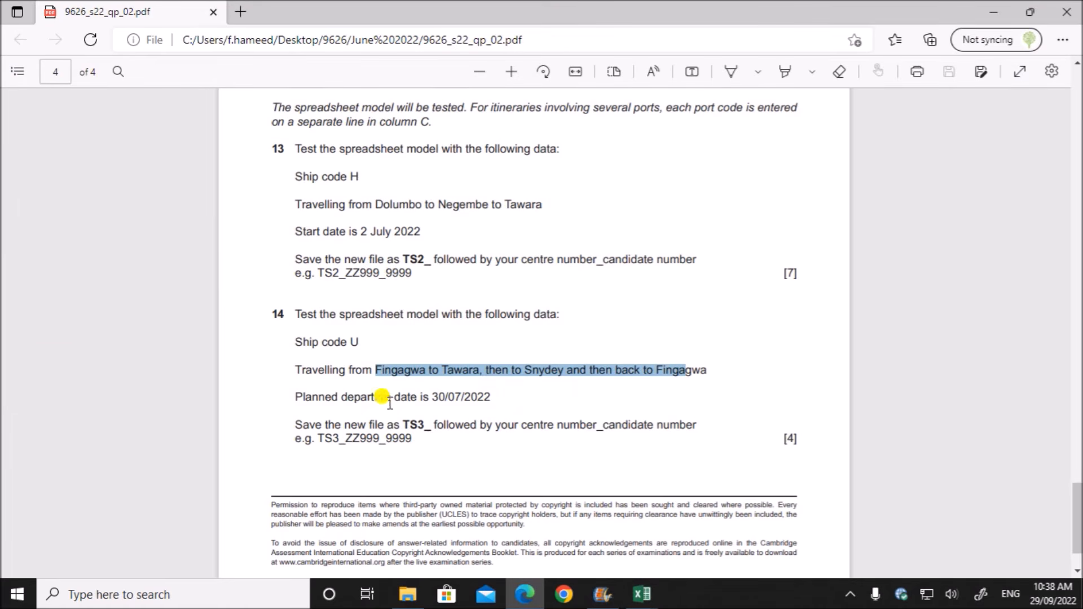
left_click_drag(431, 398, 490, 397)
mouse_move(646, 599)
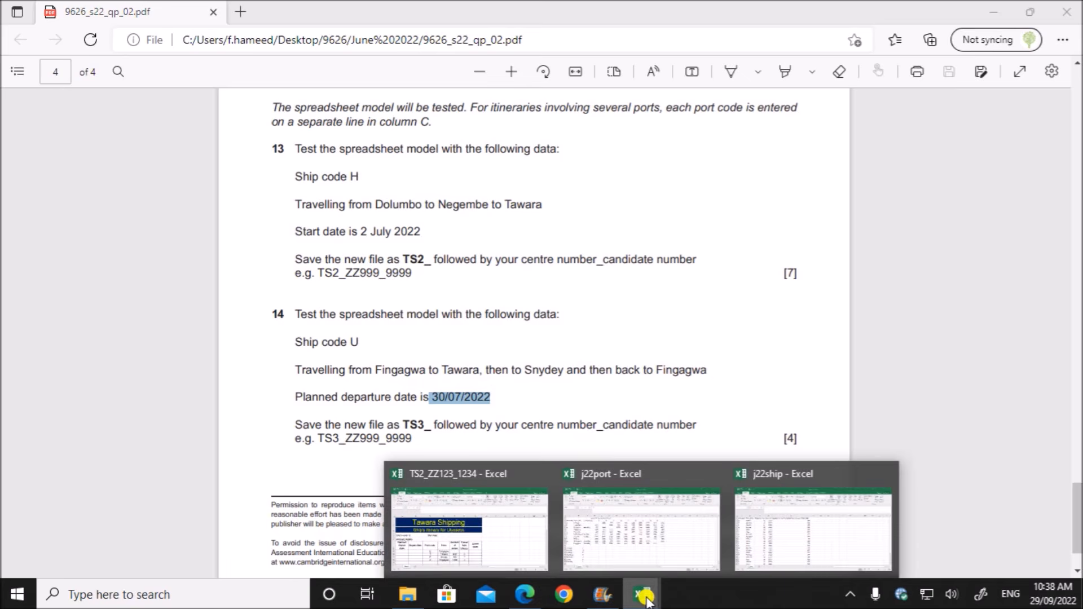
left_click(427, 541)
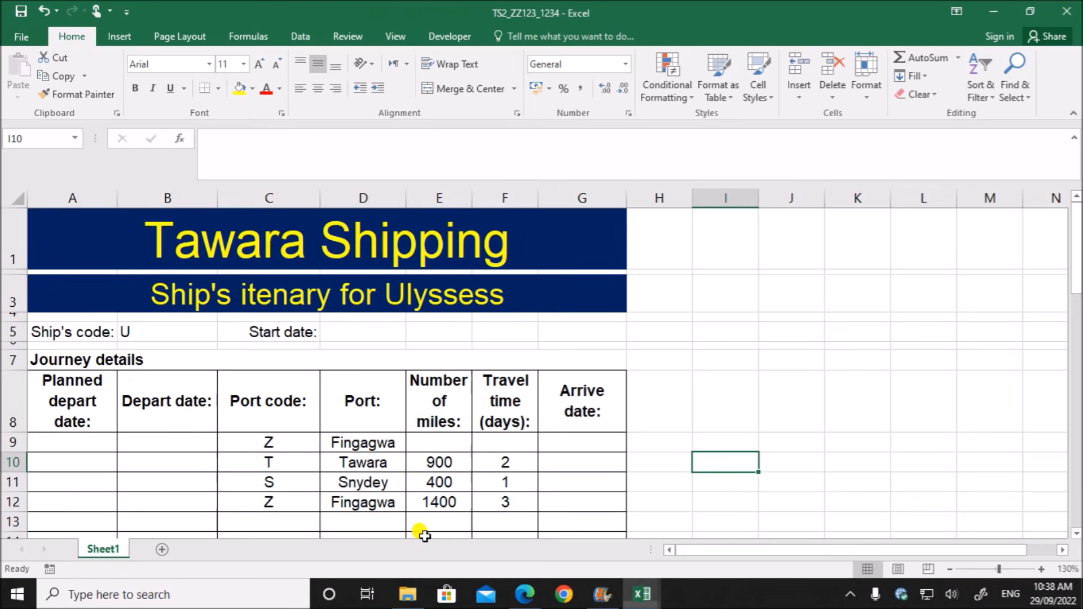
left_click(350, 333)
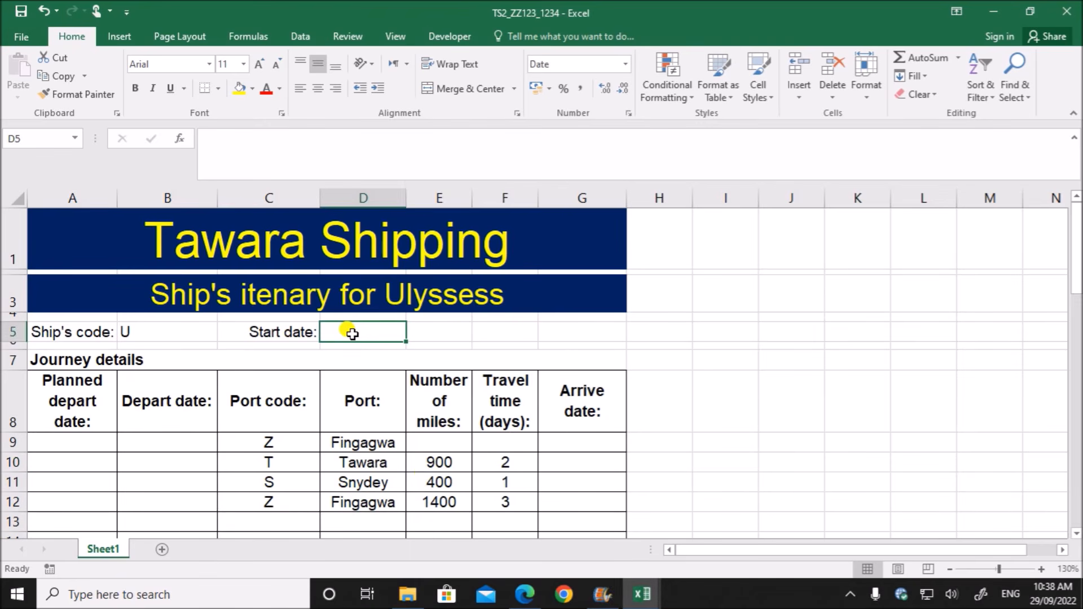
type("30/07/2022")
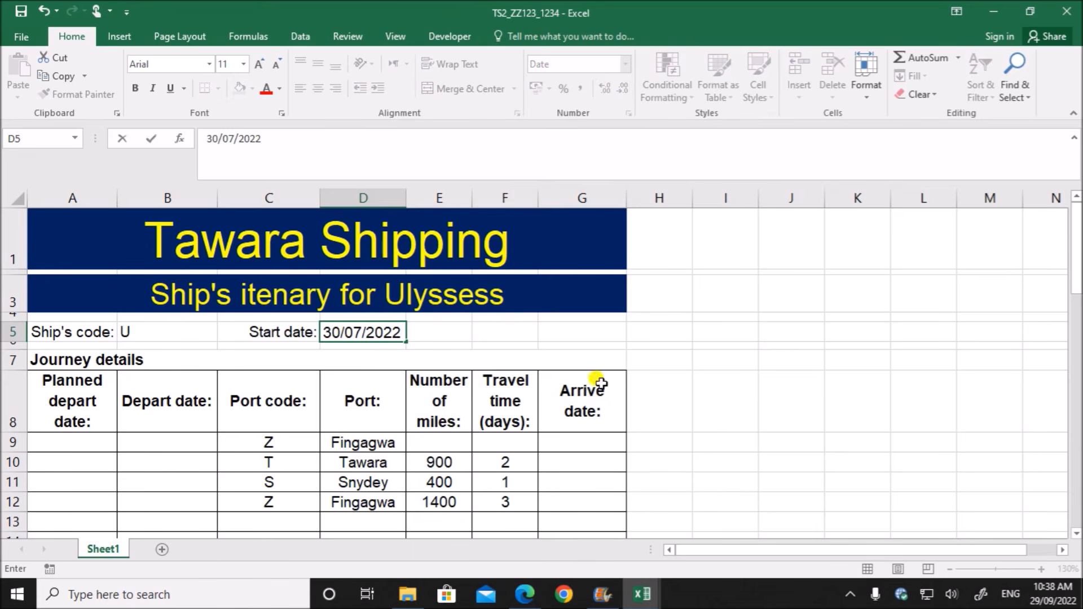
left_click(736, 419)
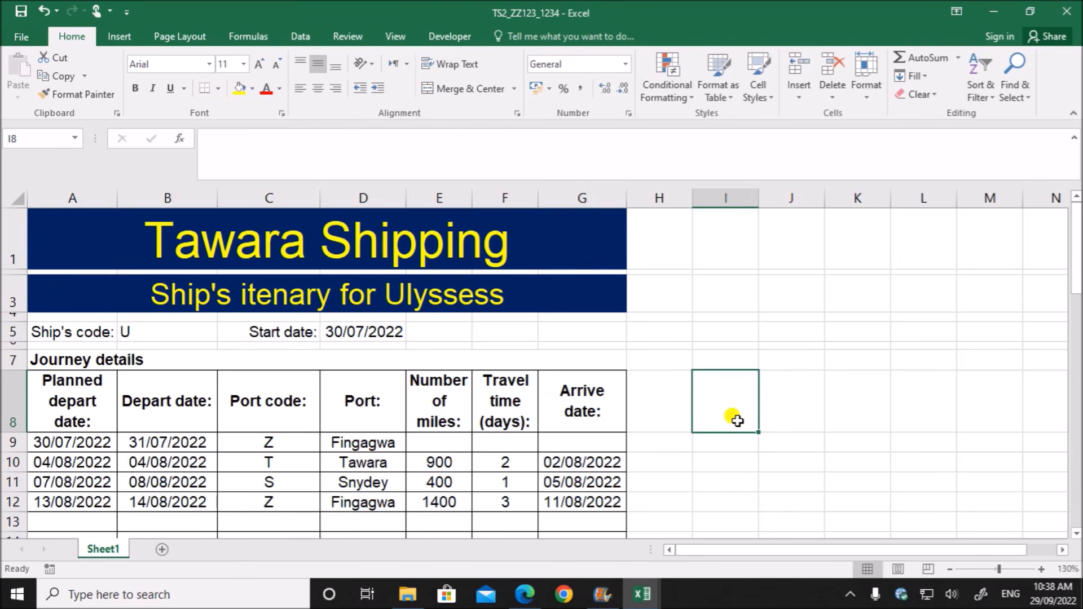
scroll(737, 420, "down", 1)
scroll(737, 420, "up", 1)
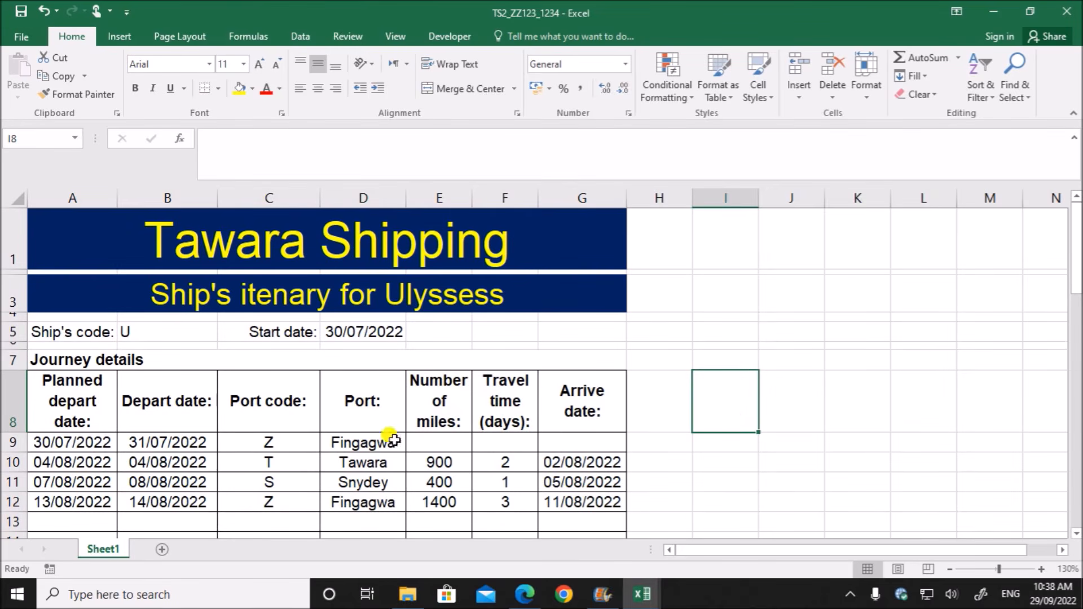
- Check the task 14 file naming in the question paper and save the workbook as TS3_ZZ123_1234 in the June 2022 P2 folder
left_click(524, 594)
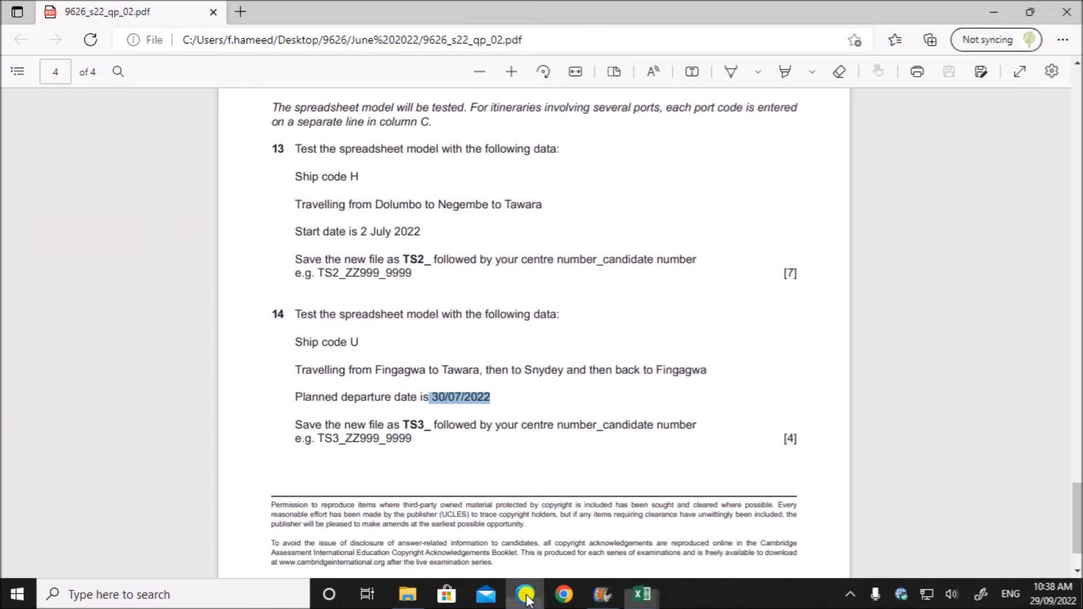
mouse_move(638, 597)
left_click(516, 556)
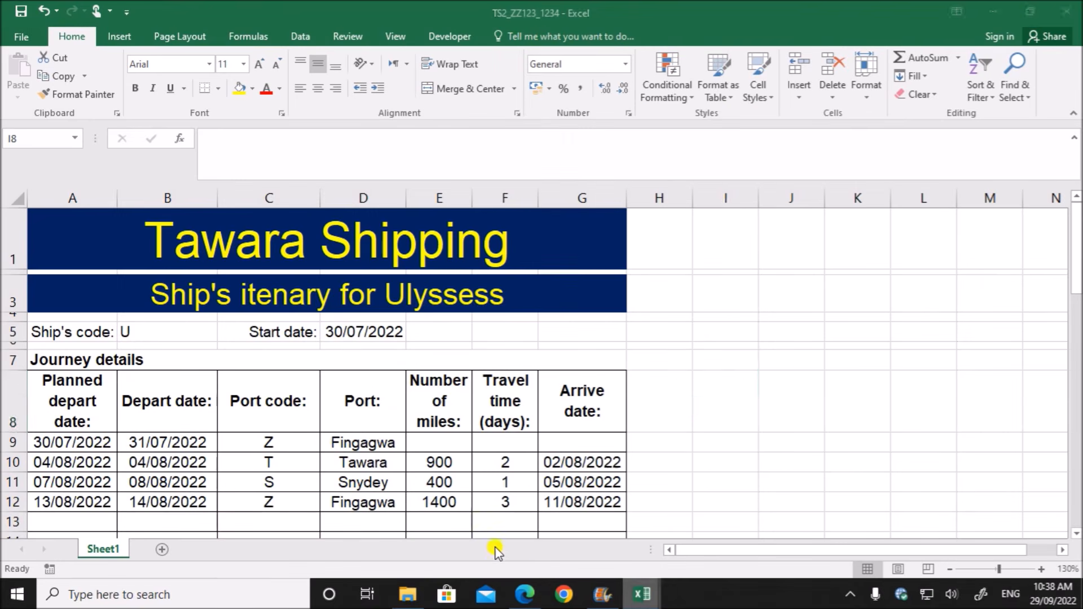
left_click(509, 590)
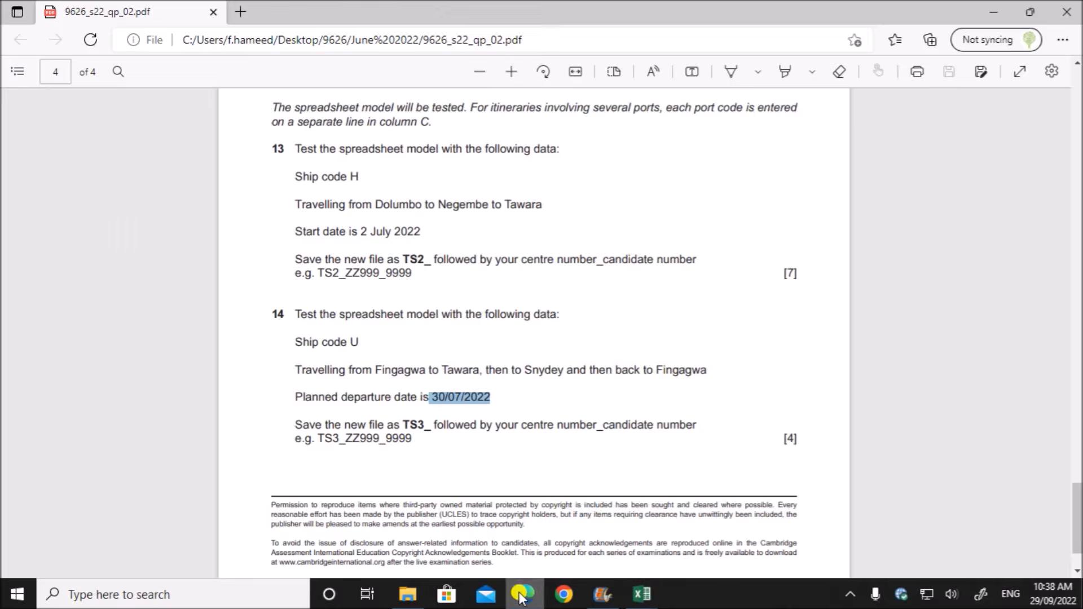
left_click_drag(403, 424, 424, 423)
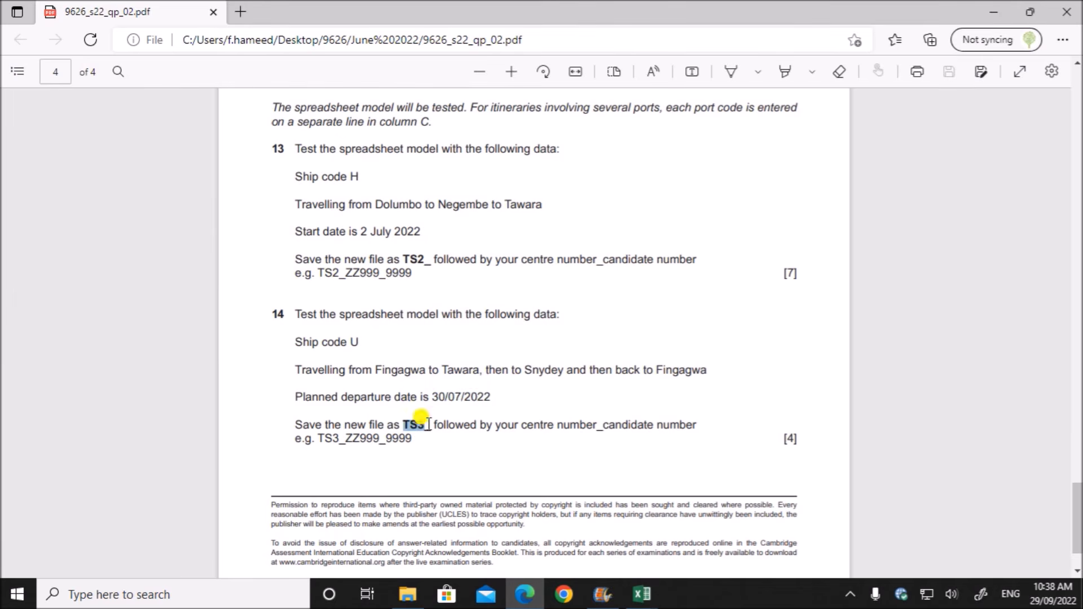
mouse_move(642, 594)
left_click(516, 554)
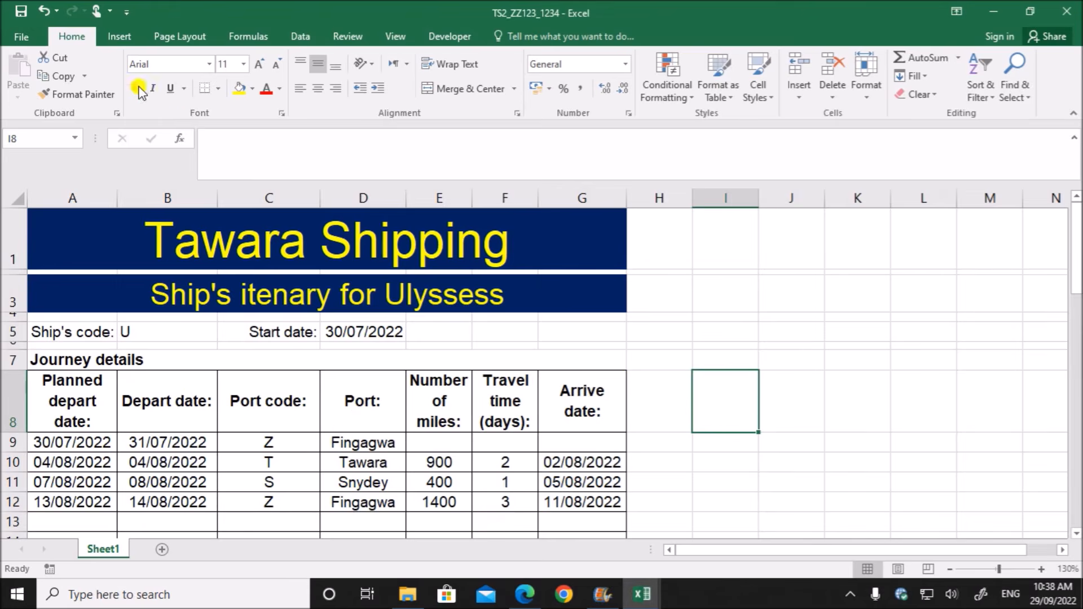
left_click(42, 39)
left_click(47, 196)
left_click(417, 152)
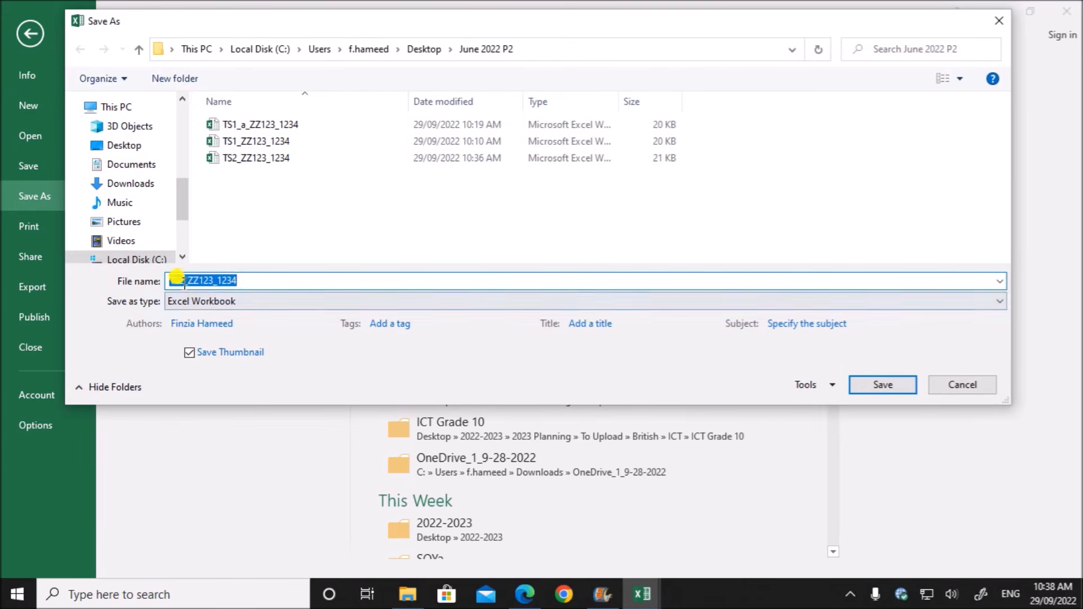
left_click(189, 279)
type("3")
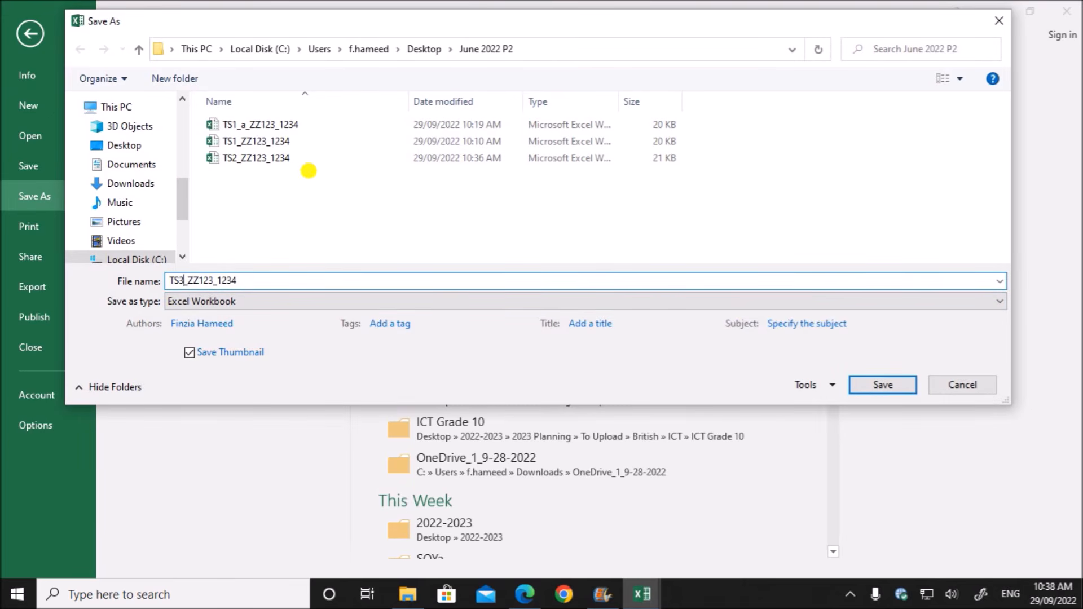
left_click(882, 385)
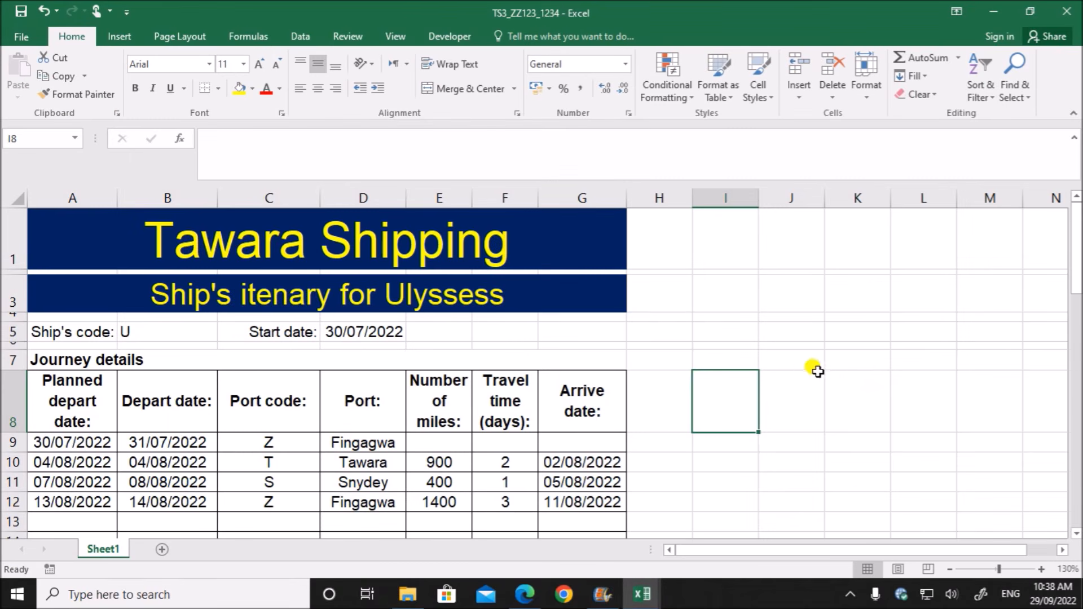
left_click(680, 302)
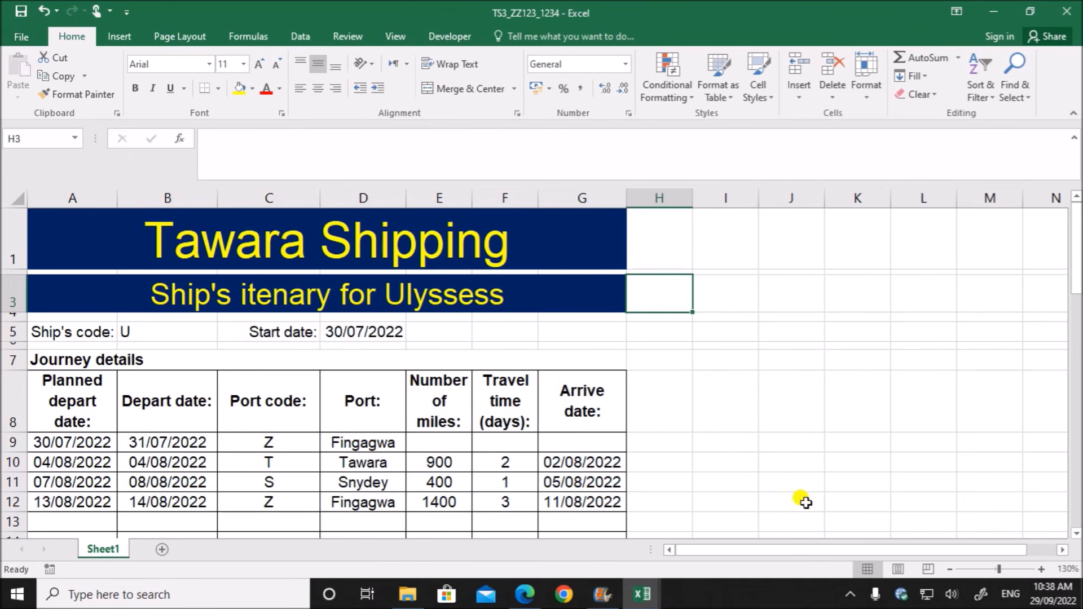